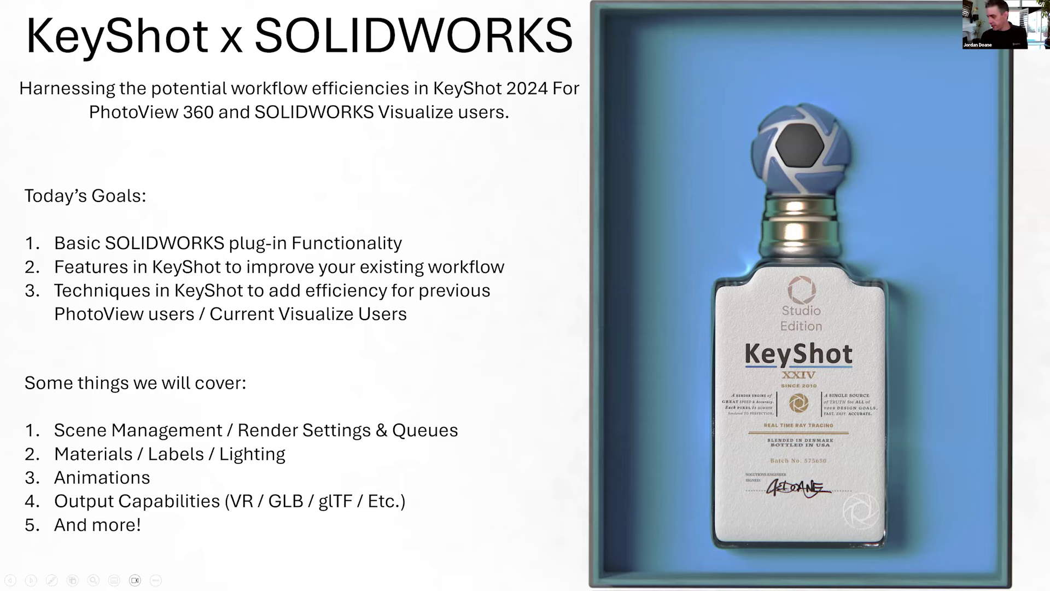
- Advance the slideshow two slides to the 'KeyShot x SOLIDWORKS' presentation setup slide
left_click(251, 24)
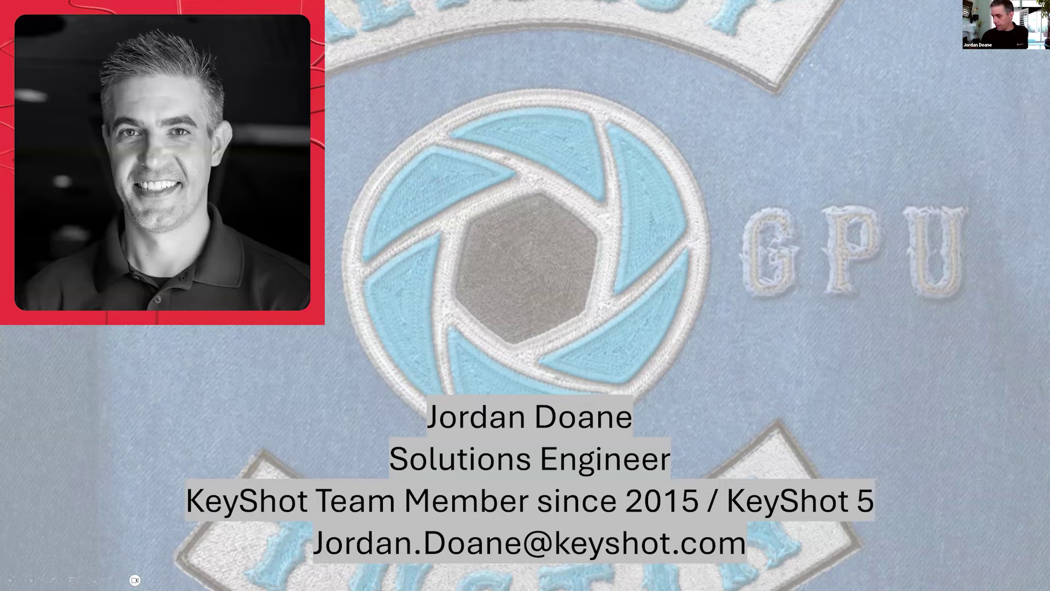
key("Right")
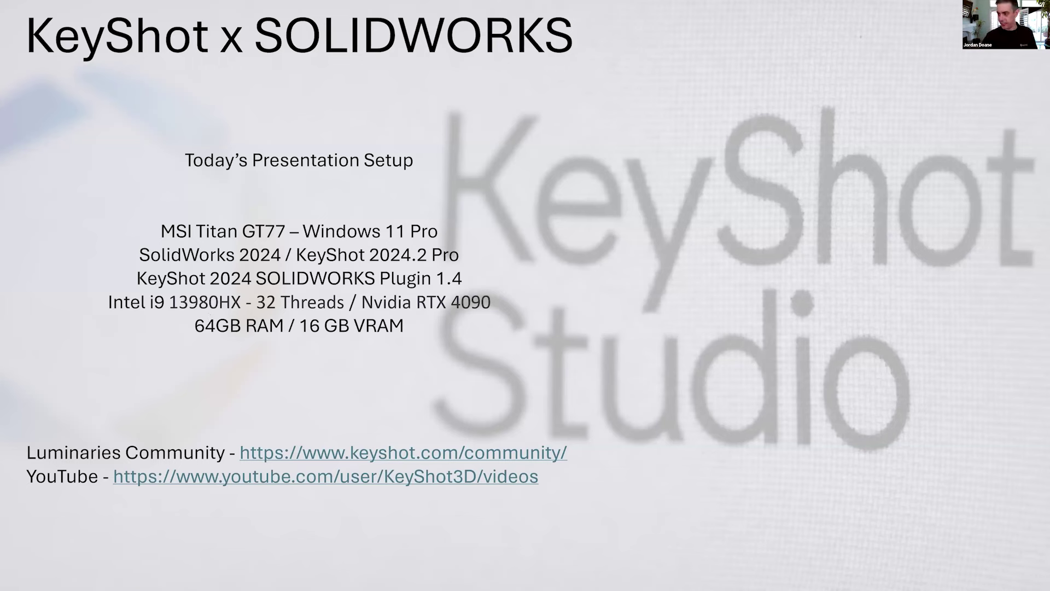
- Advance through the SOLIDWORKS plug-in slide to 'Enough PowerPoint', then exit the slideshow
key("Right")
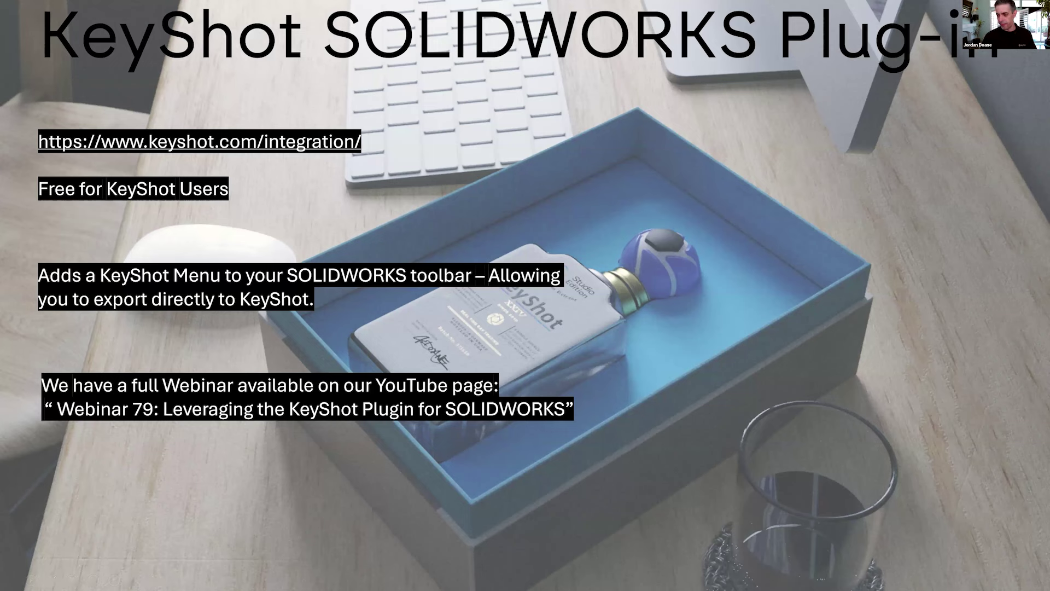
left_click(48, 23)
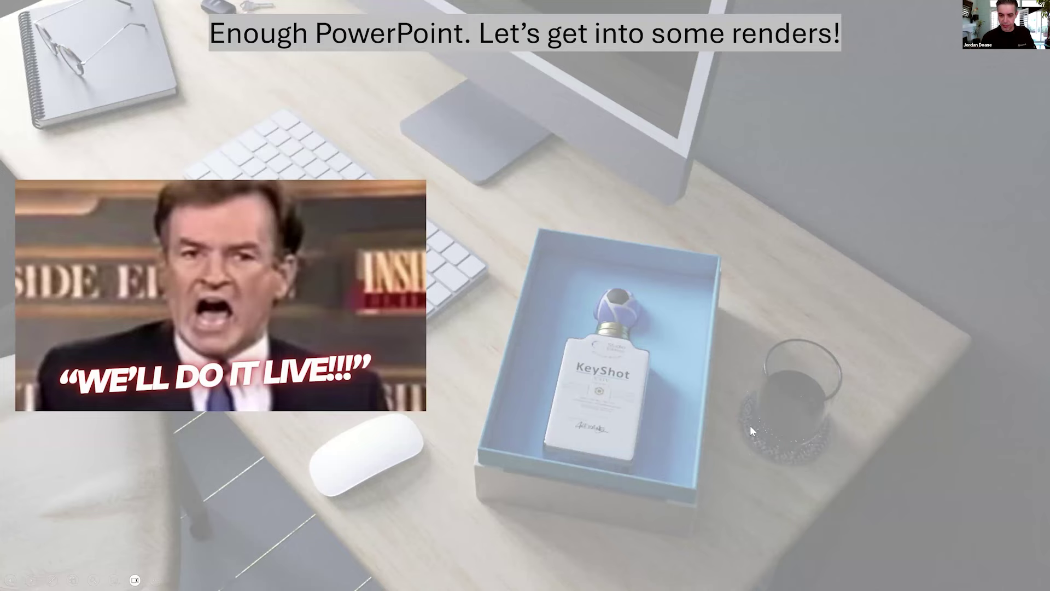
key("Escape")
- Check the KeyShot export settings (interpolated animations, NURBS, Y up), then view the blender from slightly above
key("alt+Tab")
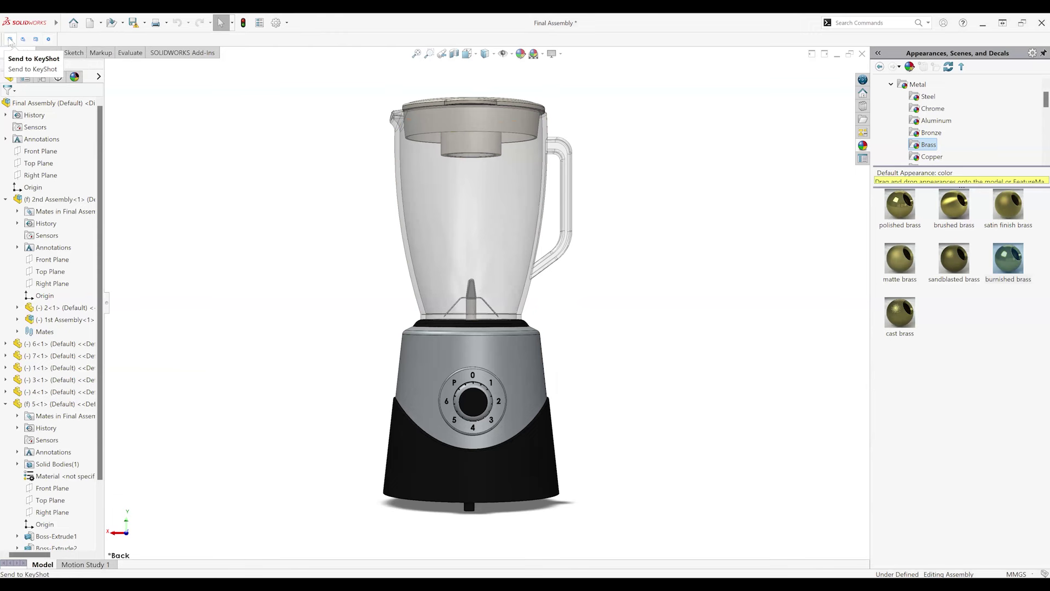
left_click(37, 39)
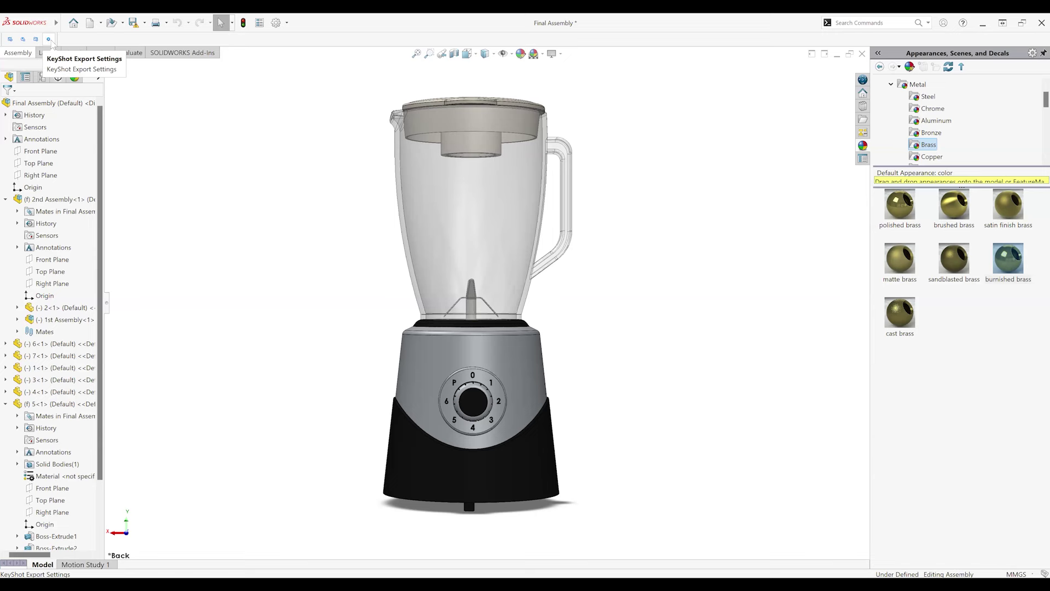
left_click(49, 41)
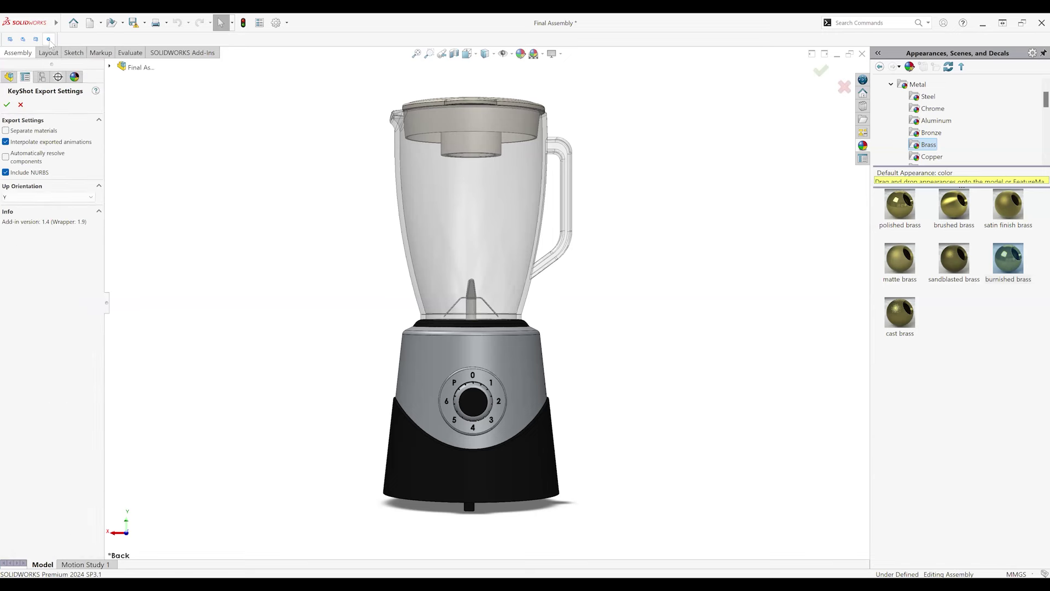
left_click(19, 106)
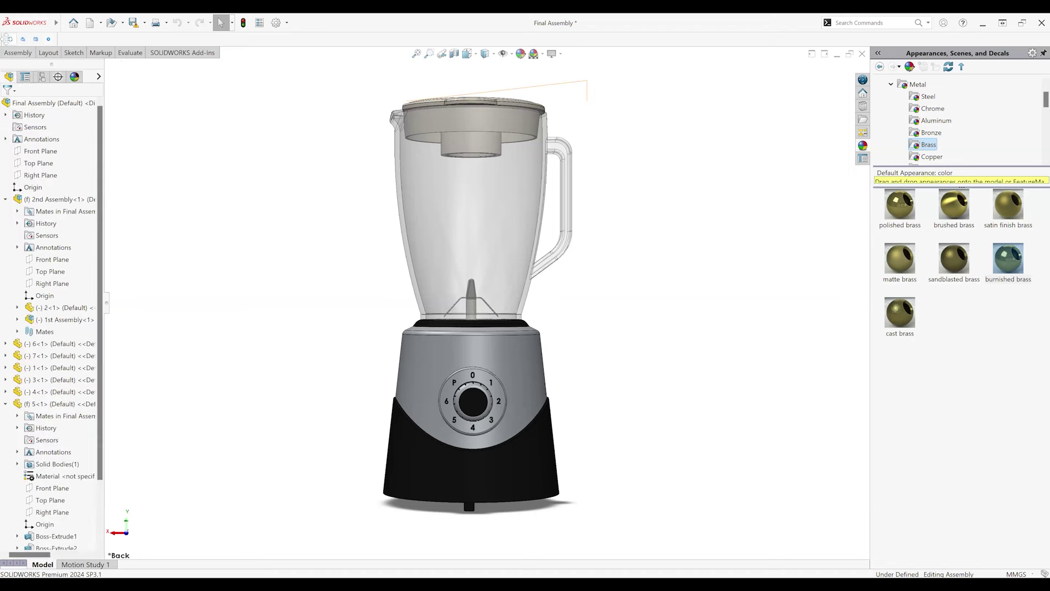
middle_click_drag(633, 258, 671, 234)
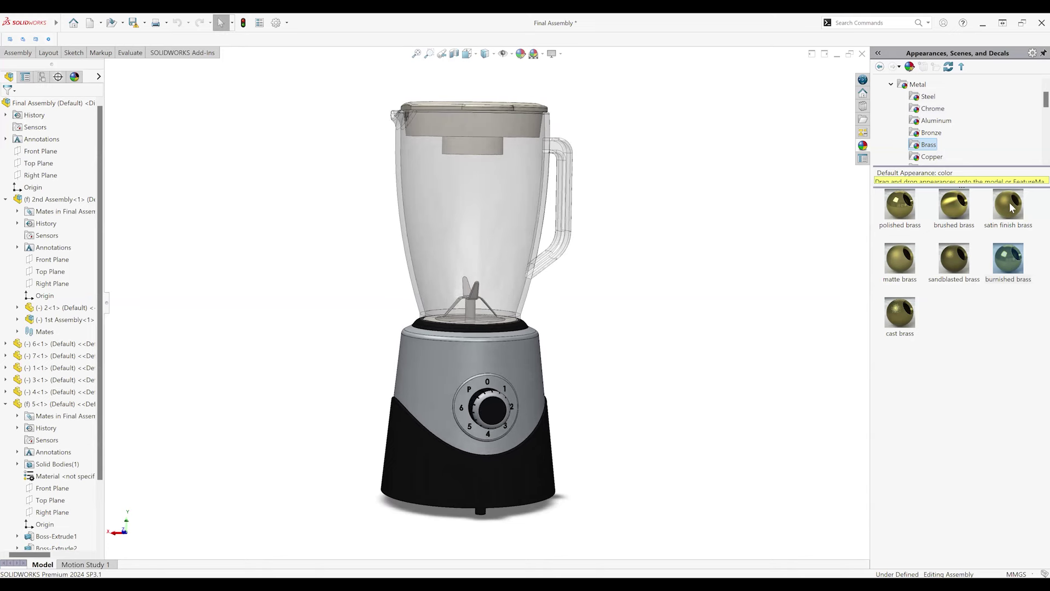
- Give the blender base blue anodized aluminum in place of the satin brass finish
left_click_drag(1011, 206, 436, 389)
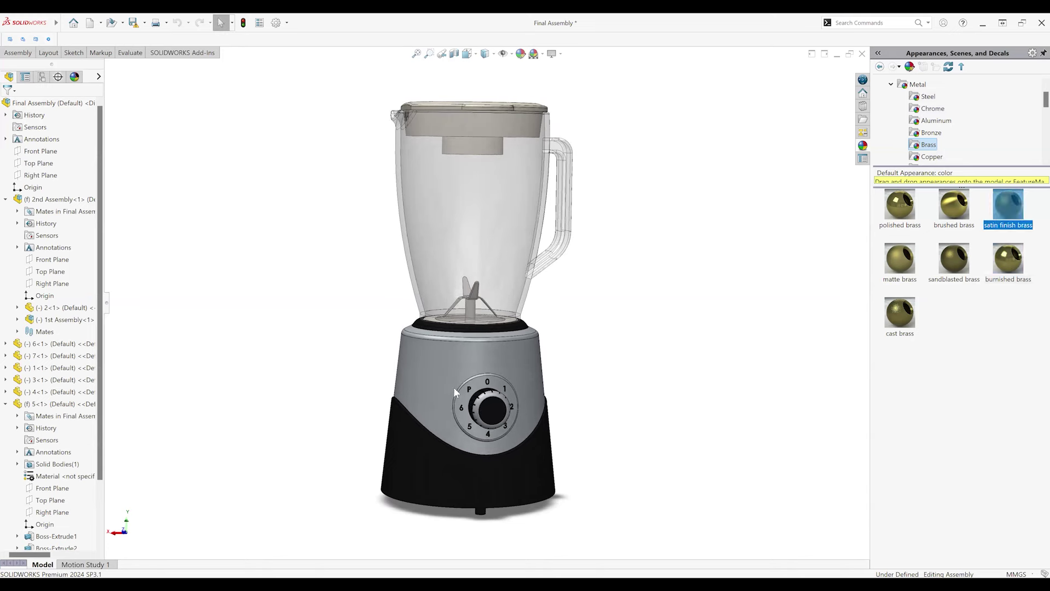
left_click(457, 384)
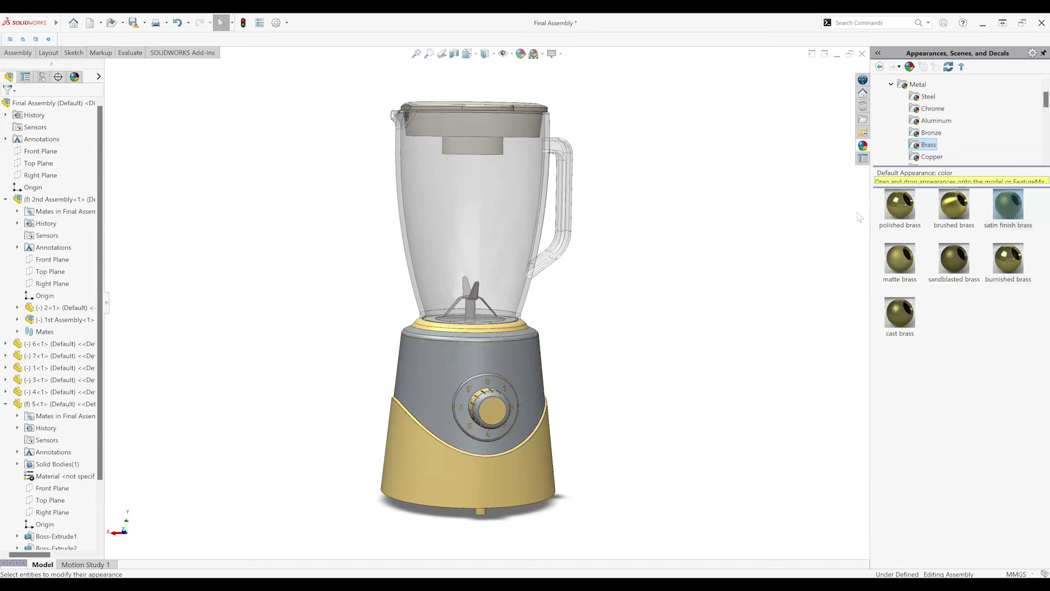
left_click(935, 119)
left_click_drag(1006, 315, 515, 350)
left_click(498, 341)
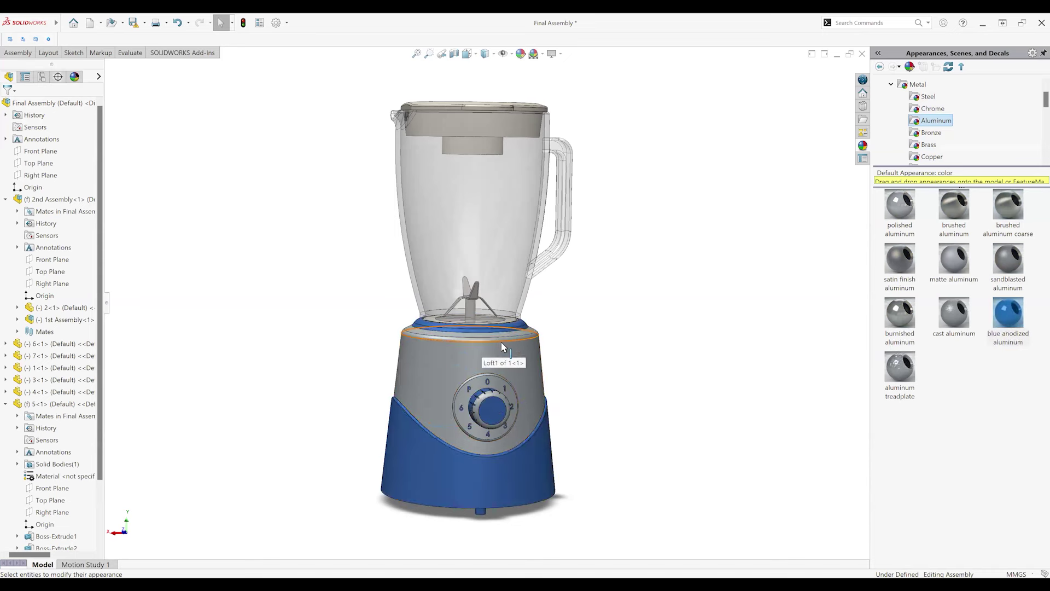
- Create an exploded view raising the lid above the jar, and send the assembly to KeyShot
left_click(18, 52)
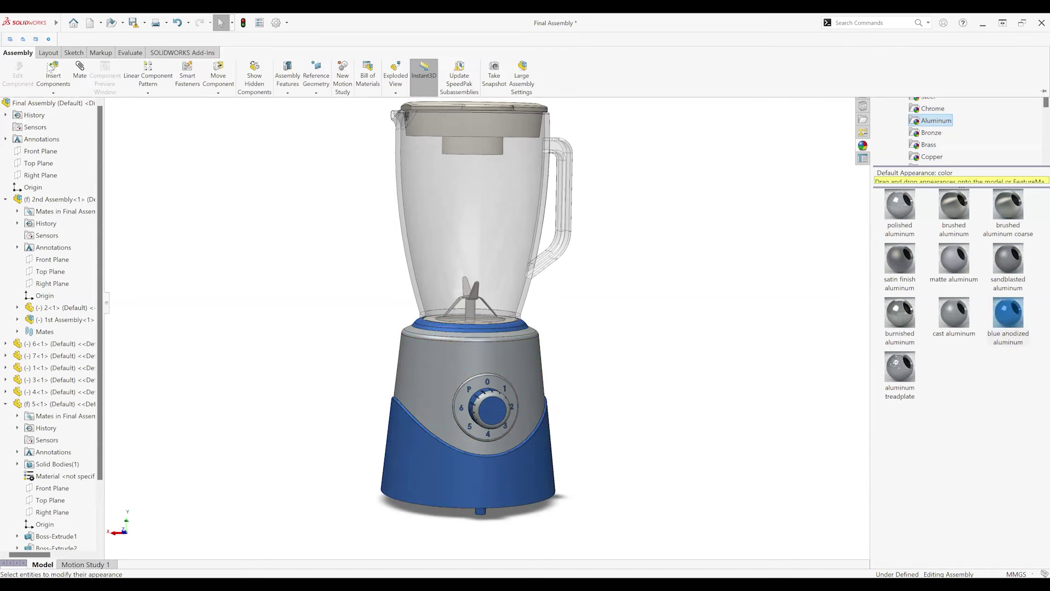
left_click(395, 94)
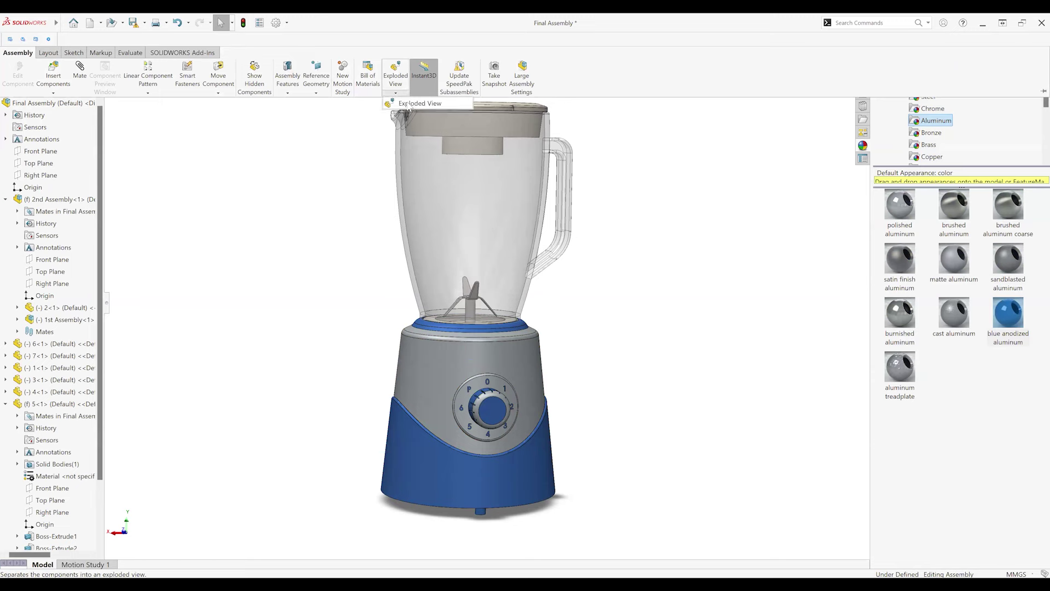
left_click(417, 105)
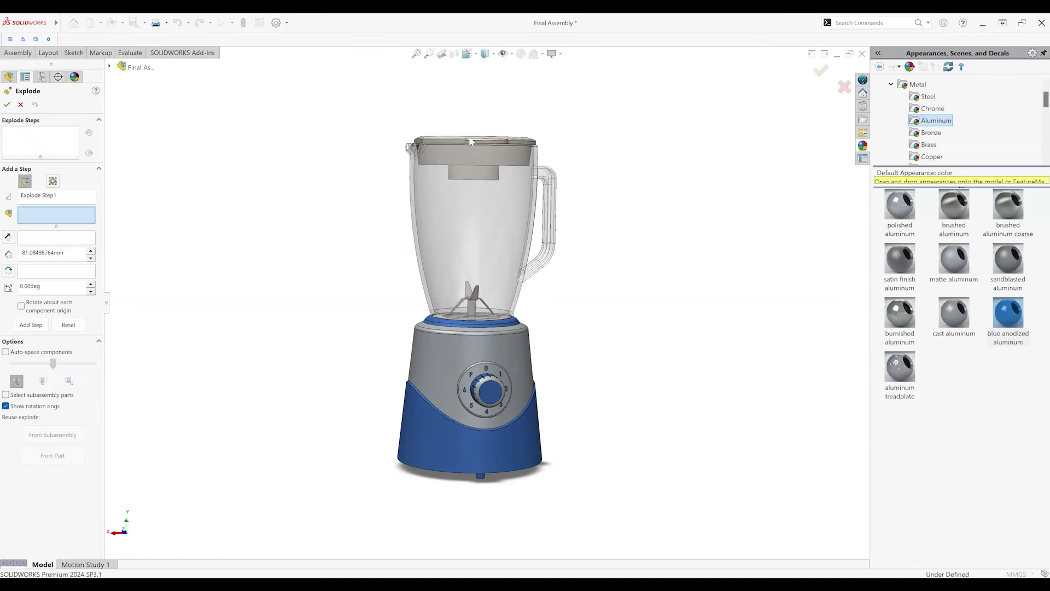
left_click(473, 171)
left_click_drag(482, 123, 450, 242)
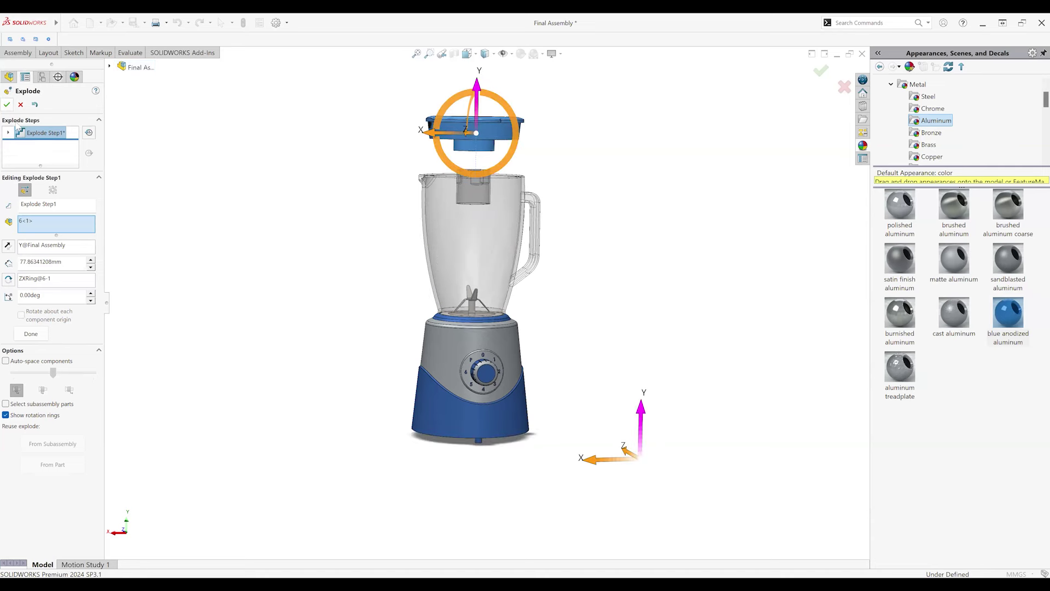
left_click(7, 105)
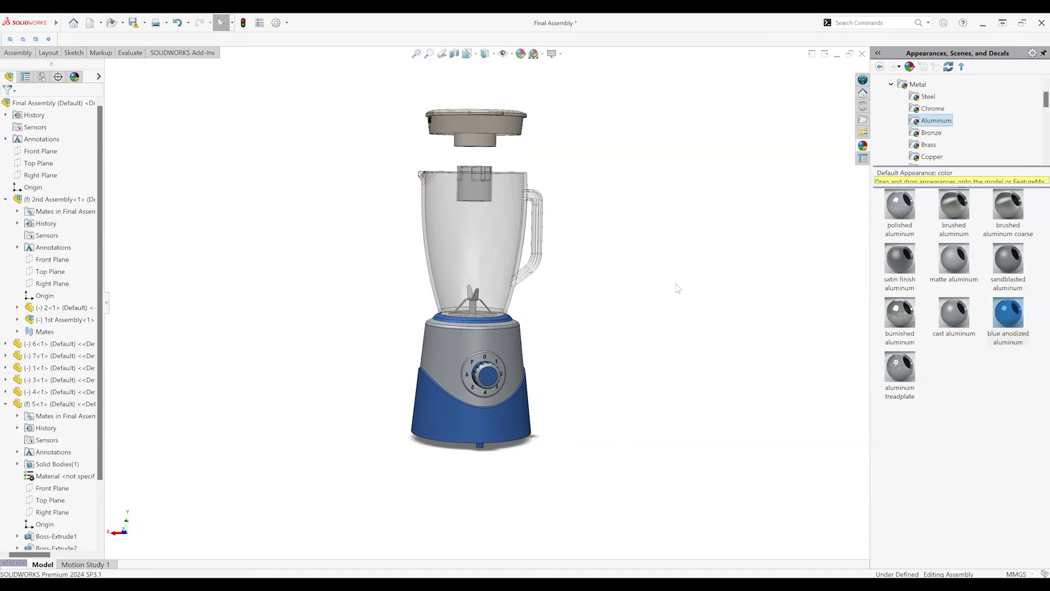
left_click(7, 42)
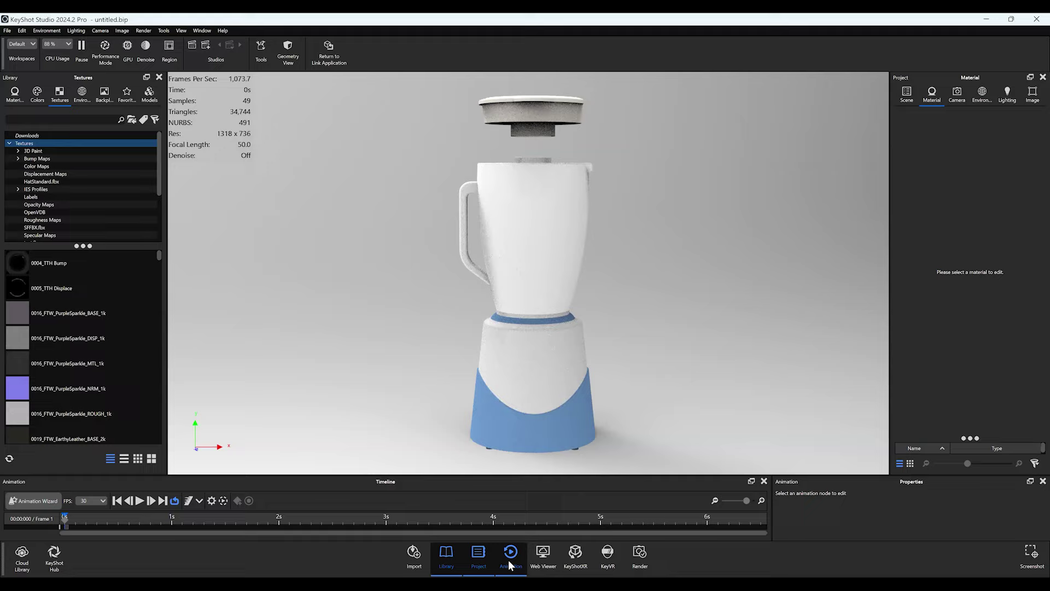
- Close the animation timeline and orbit to a low angle with the dial facing front
left_click(508, 564)
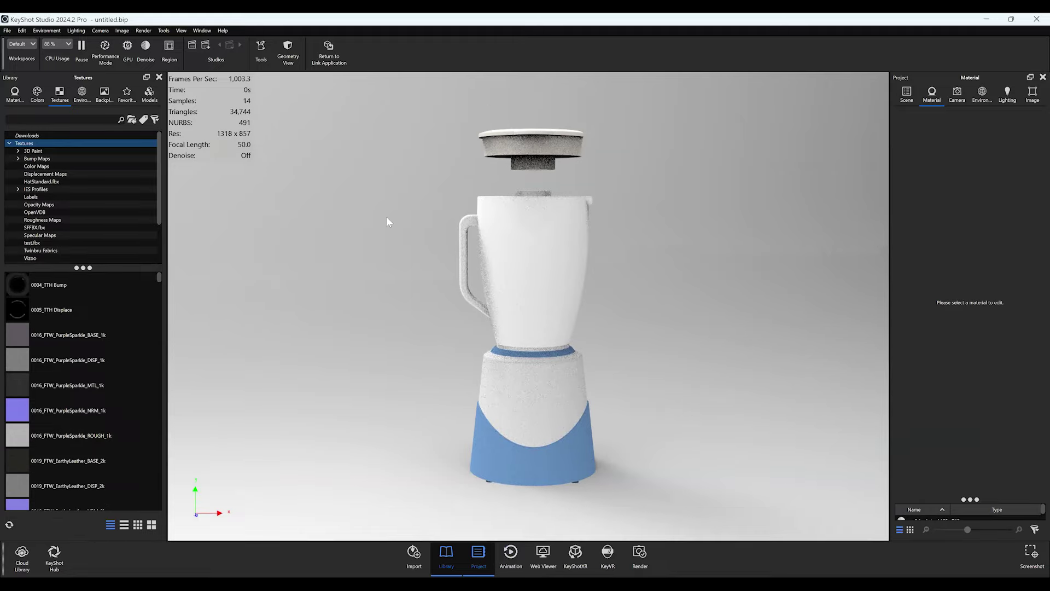
left_click_drag(609, 228, 528, 158)
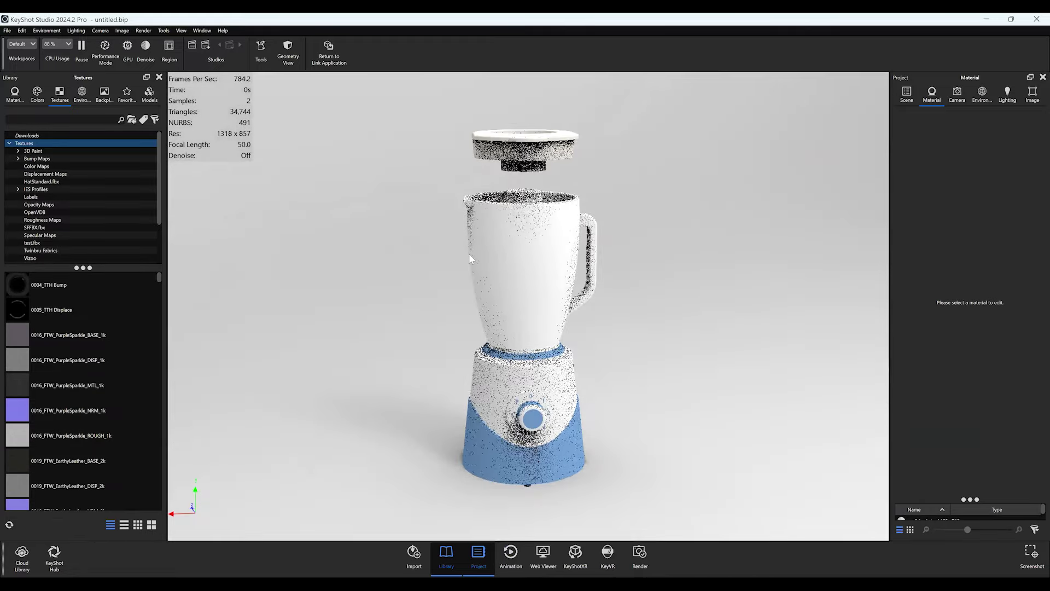
left_click_drag(624, 274, 560, 347)
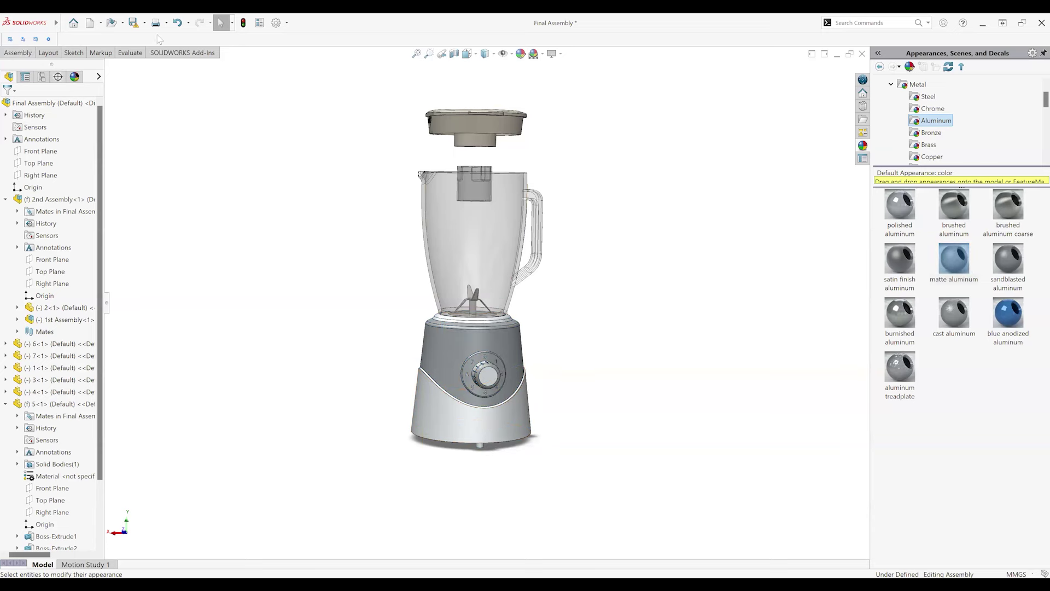
- Collapse the exploded view so the lid rests on the jar, and update KeyShot
right_click(53, 105)
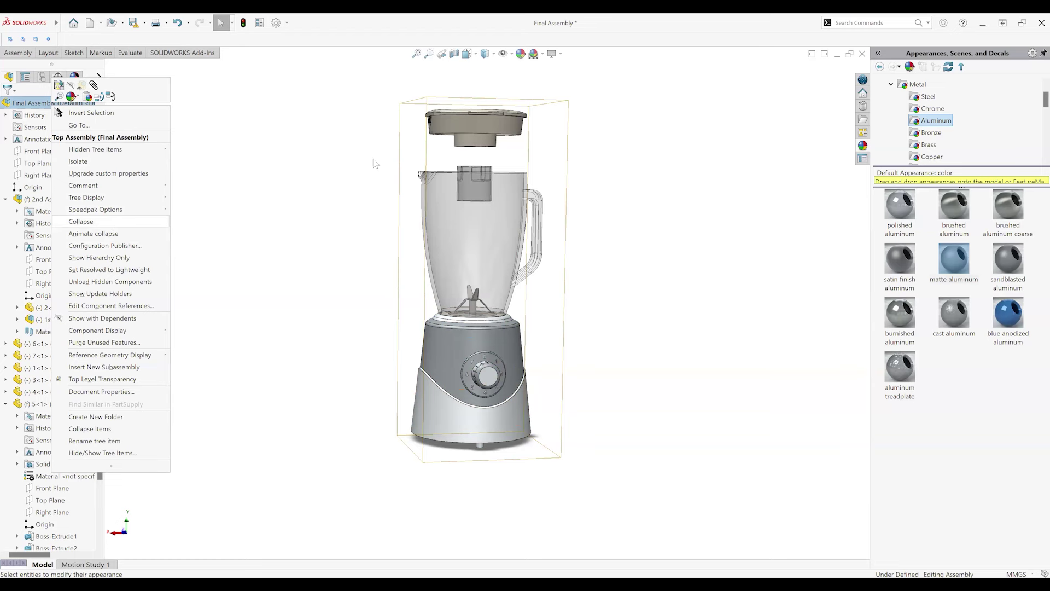
left_click(115, 221)
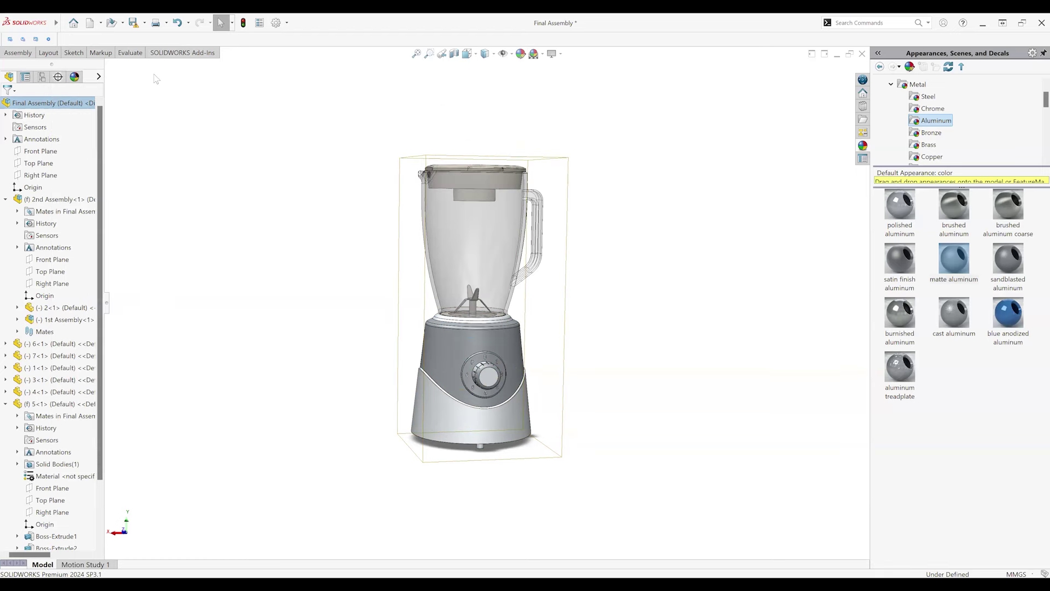
left_click(22, 40)
left_click(571, 144)
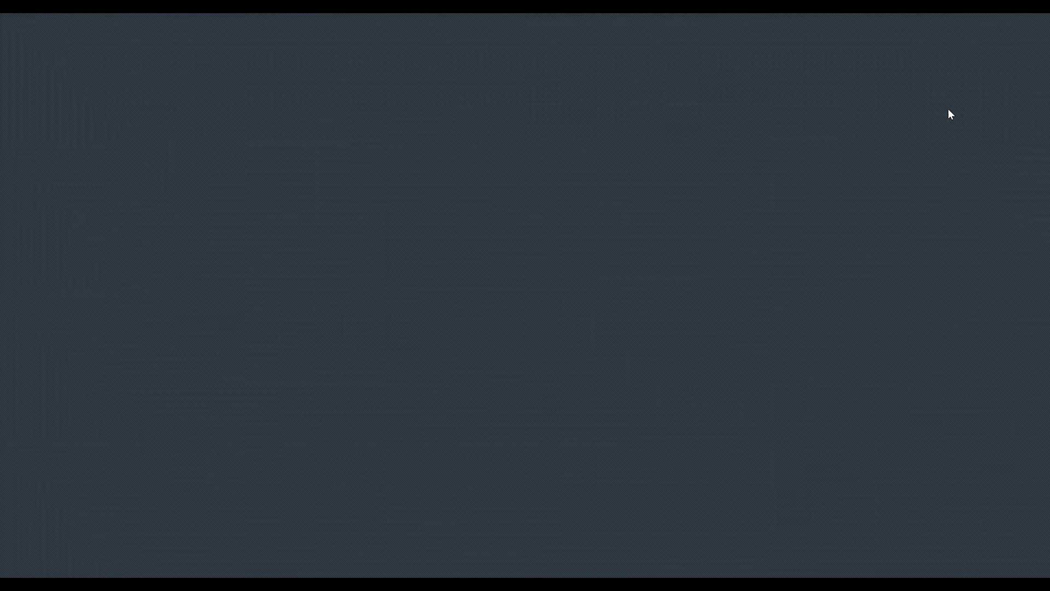
- Load the jar's clear glass material in the Material tab and tumble the camera around the blender
triple_click(977, 112)
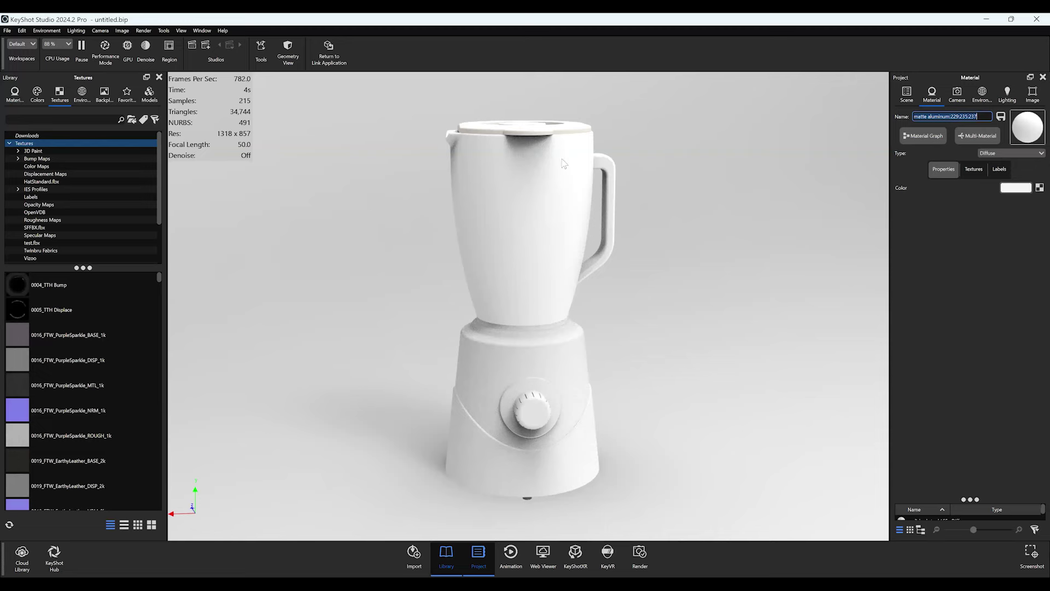
double_click(562, 160)
left_click_drag(661, 251, 593, 246)
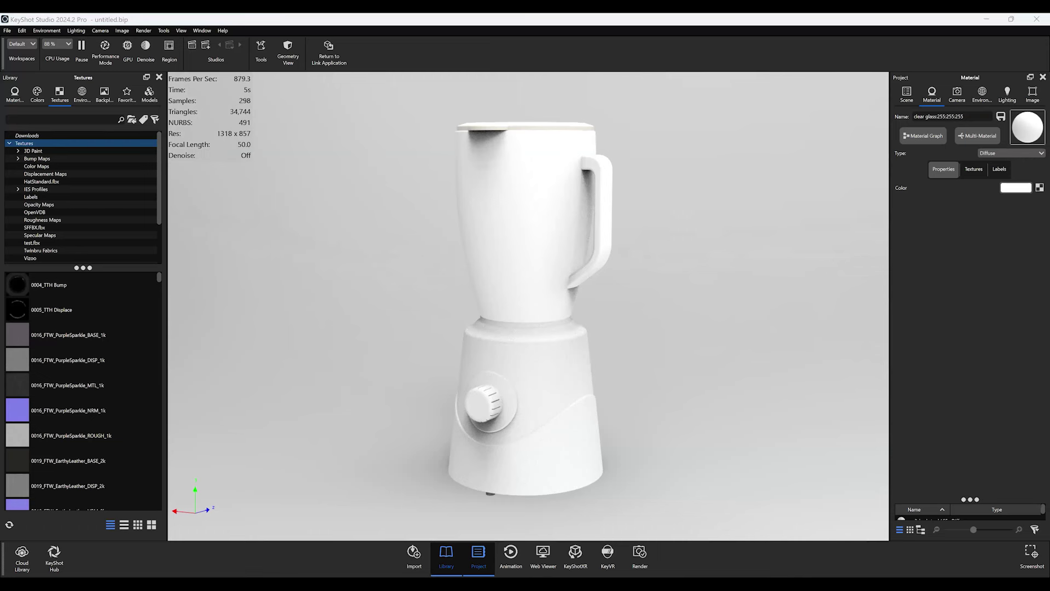
- Play Motion Study 1 and update KeyShot, including the Motion Study 1 animations
left_click(61, 568)
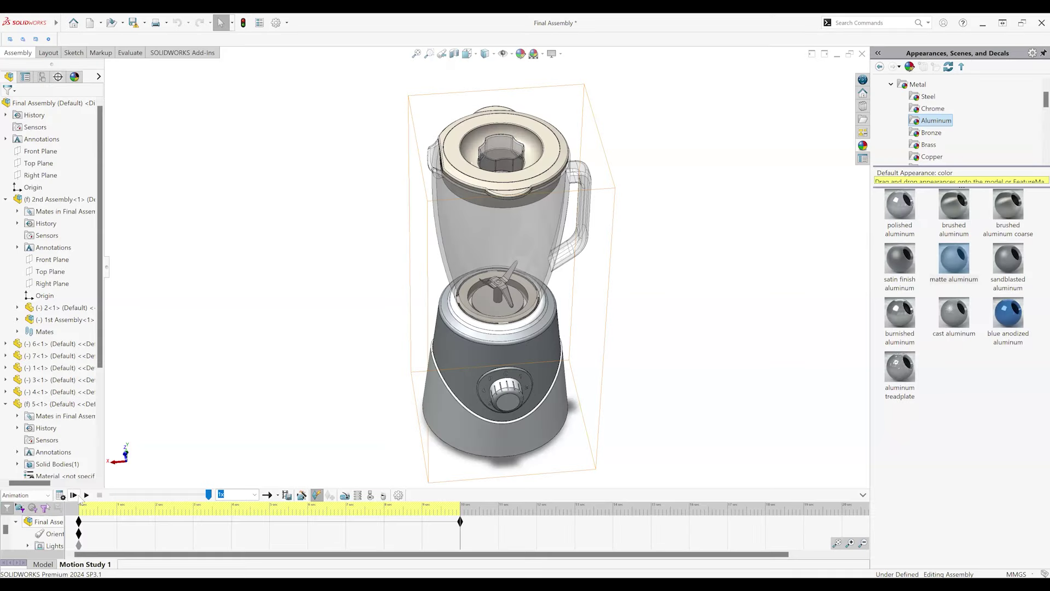
left_click(85, 495)
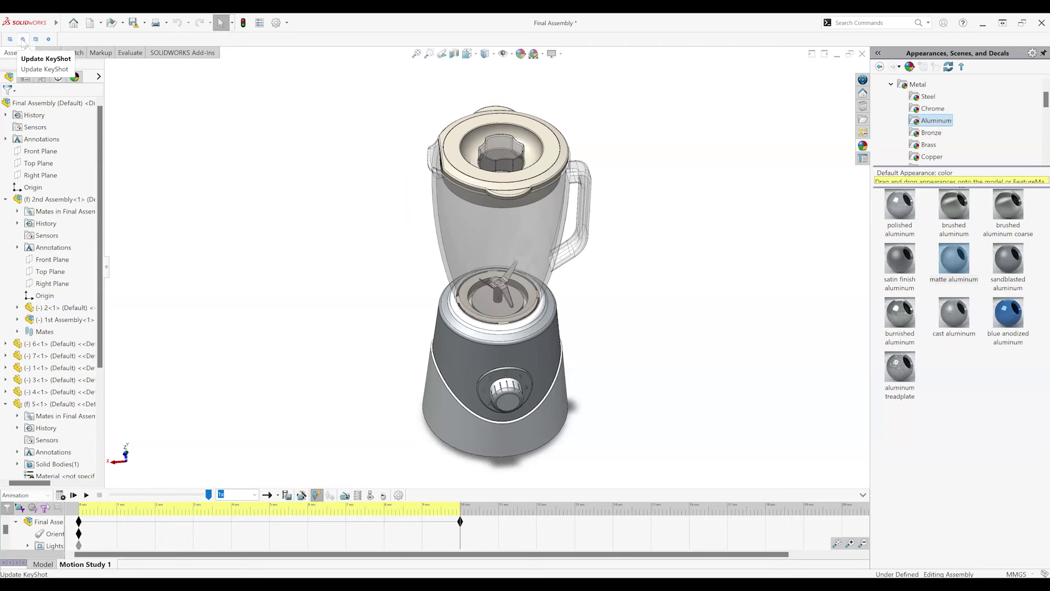
left_click(21, 42)
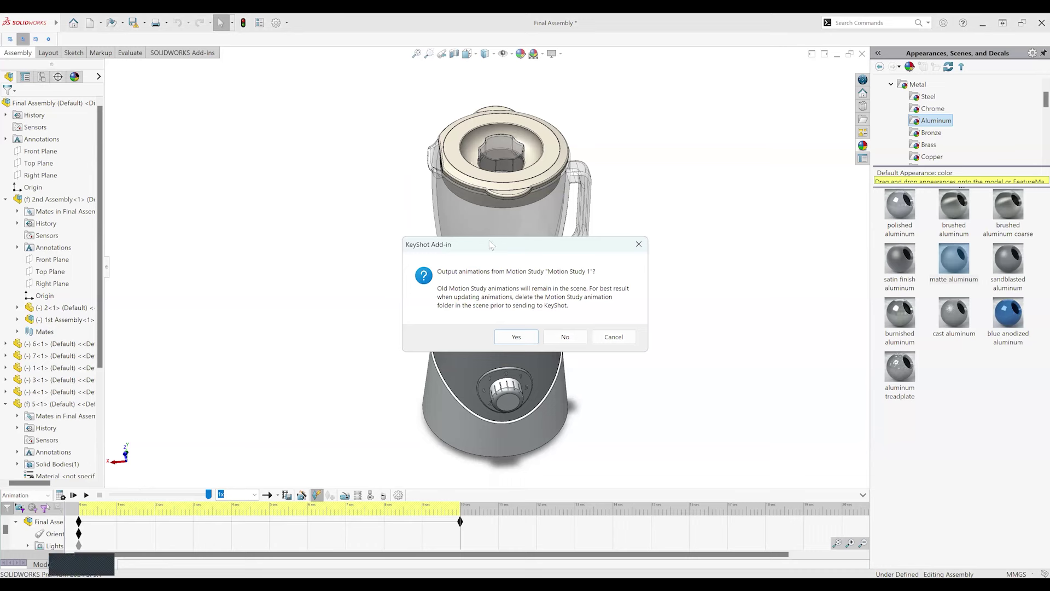
left_click_drag(490, 246, 277, 81)
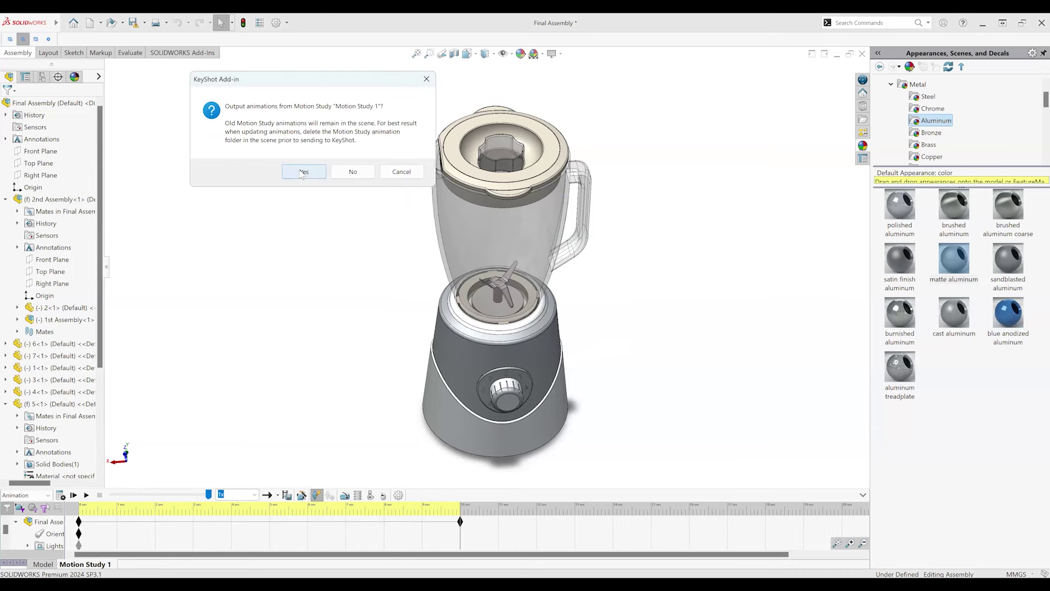
left_click(302, 172)
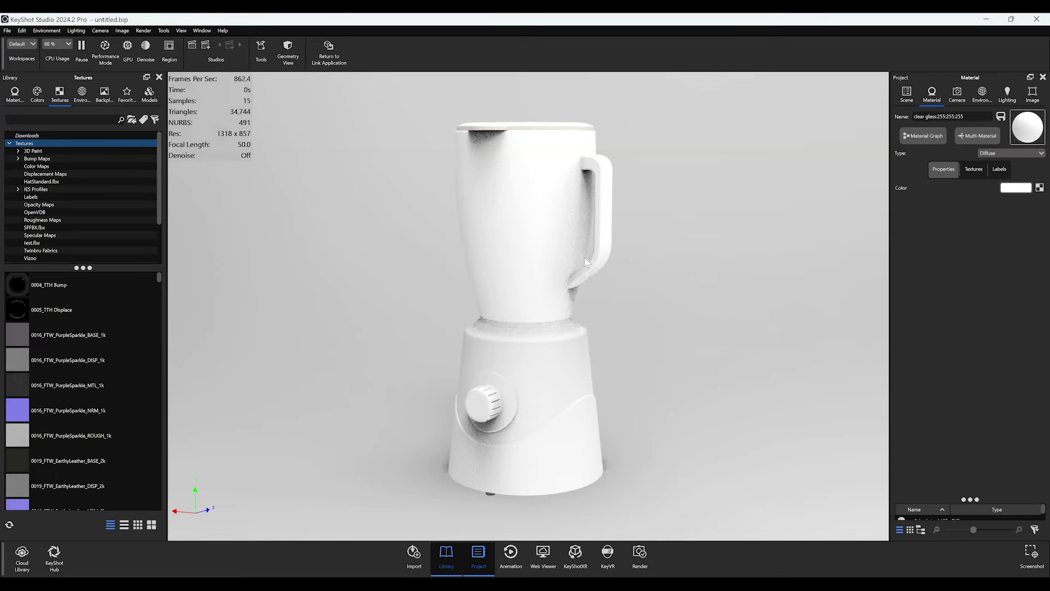
- Open an enlarged timeline, scrub the Motion tracks to about frame 21, and return to frame one
left_click(508, 562)
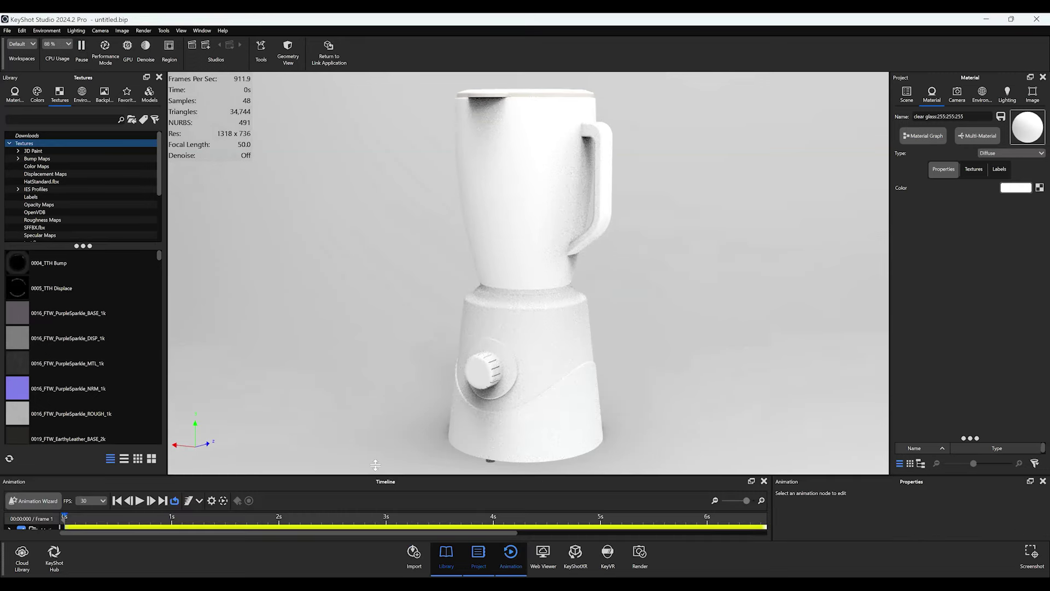
left_click_drag(375, 474, 374, 420)
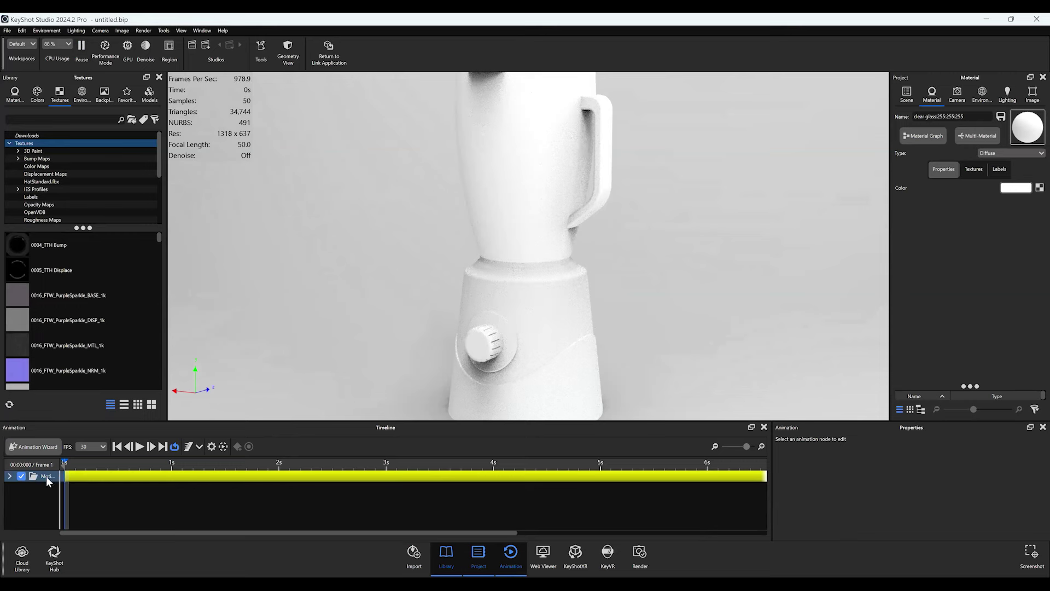
left_click(8, 476)
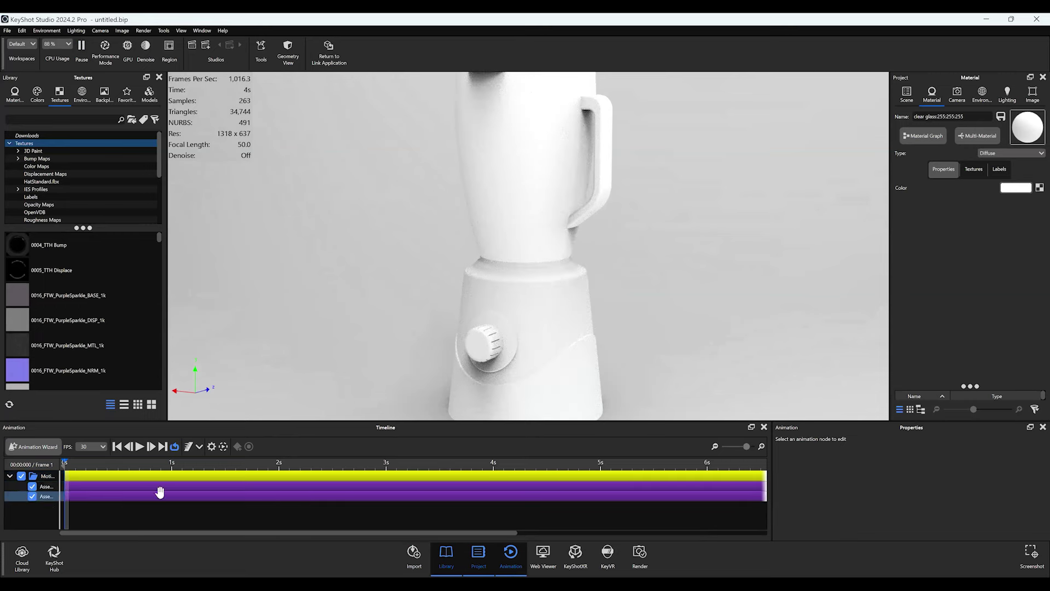
left_click(137, 462)
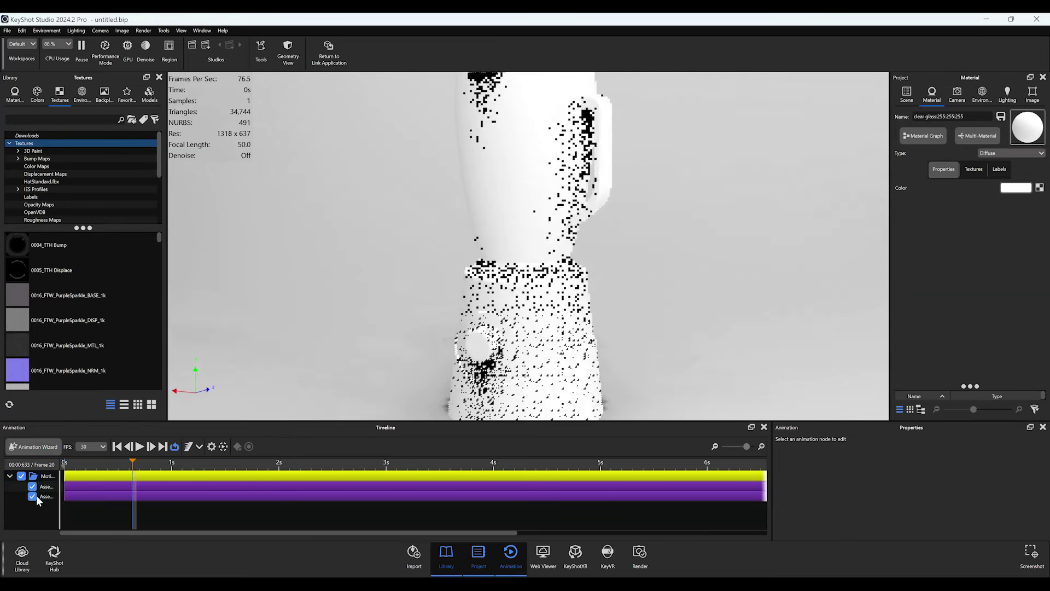
left_click(9, 476)
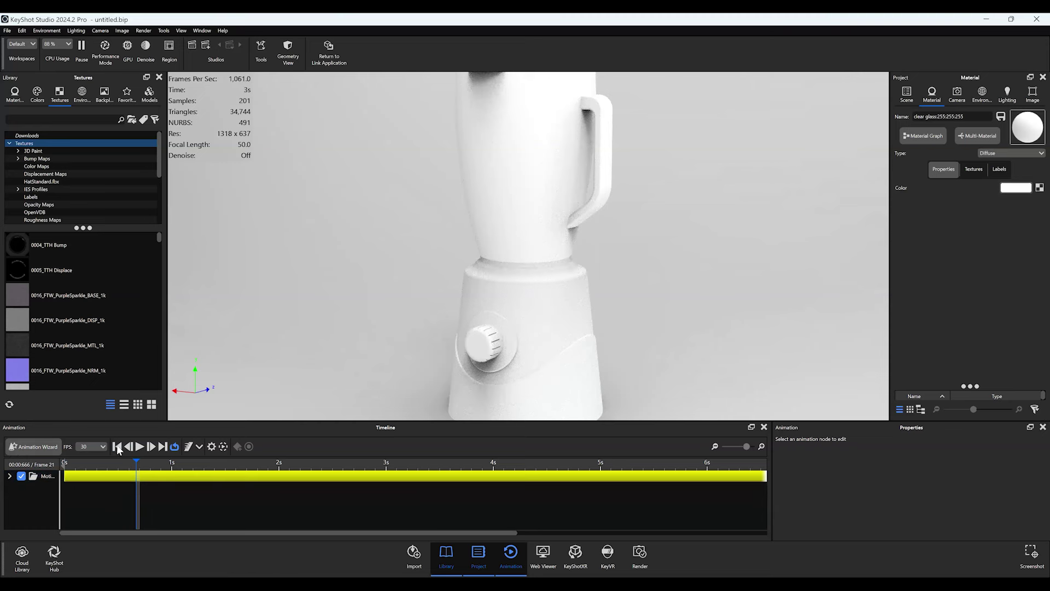
left_click(117, 446)
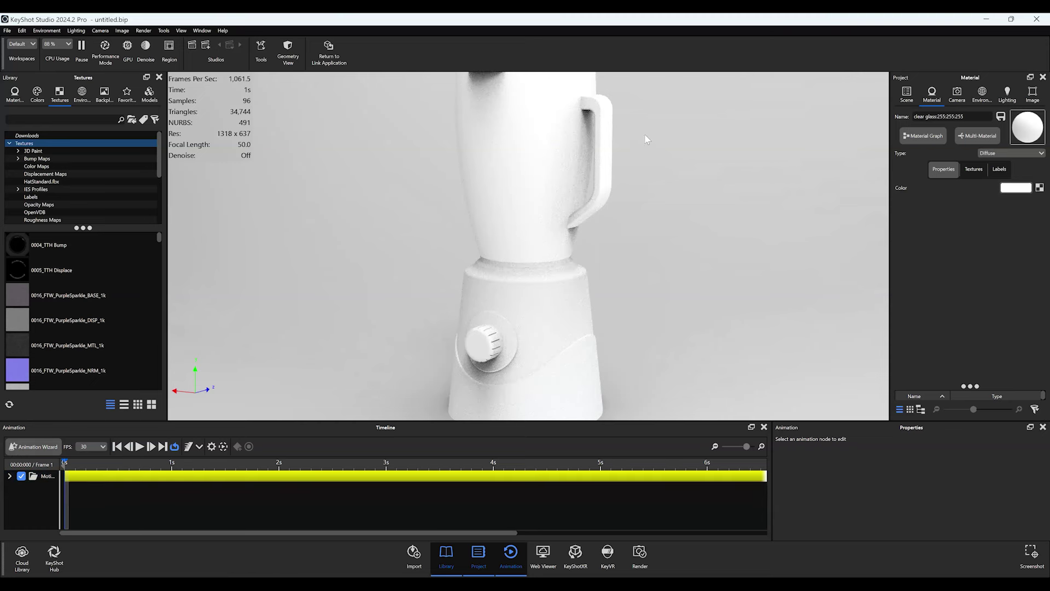
left_click(1013, 154)
- Set the jar material type to Glass, play and rewind the animation, then close the timeline
left_click(1007, 192)
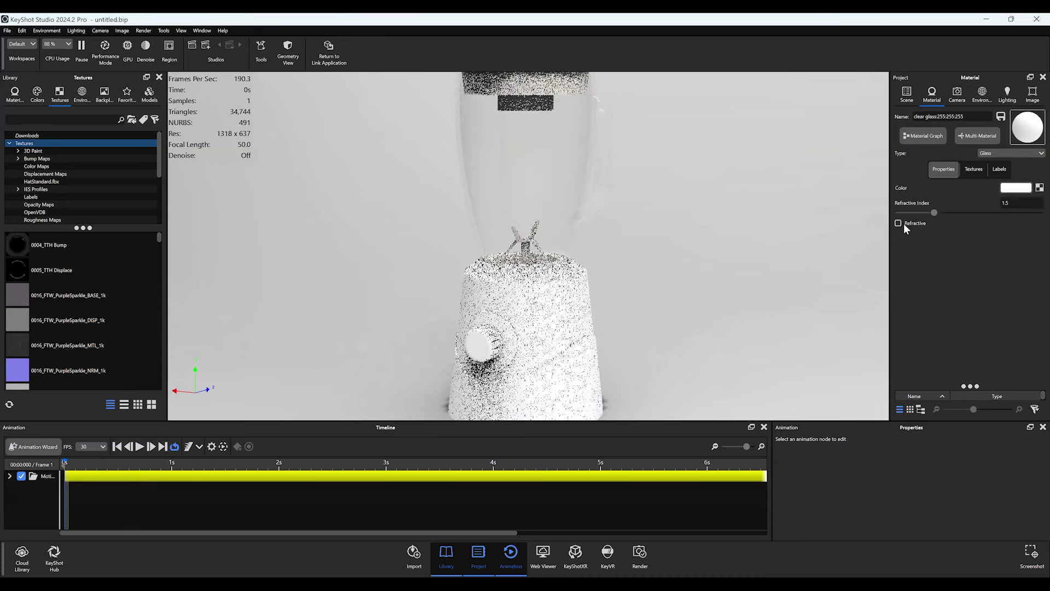
left_click(139, 448)
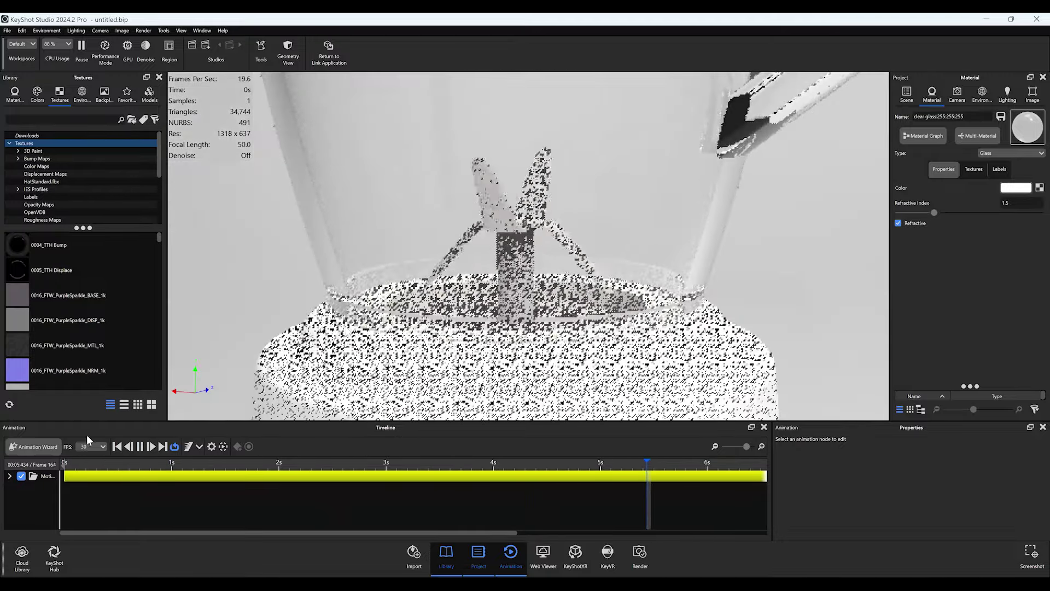
left_click(118, 446)
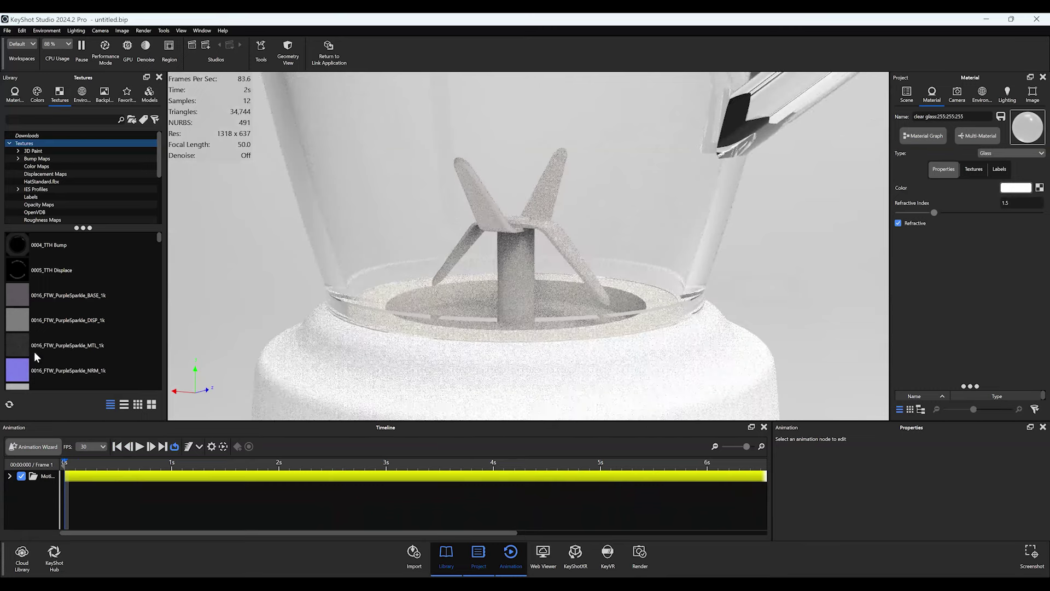
left_click_drag(282, 215, 282, 215)
scroll(281, 220, "down", 10)
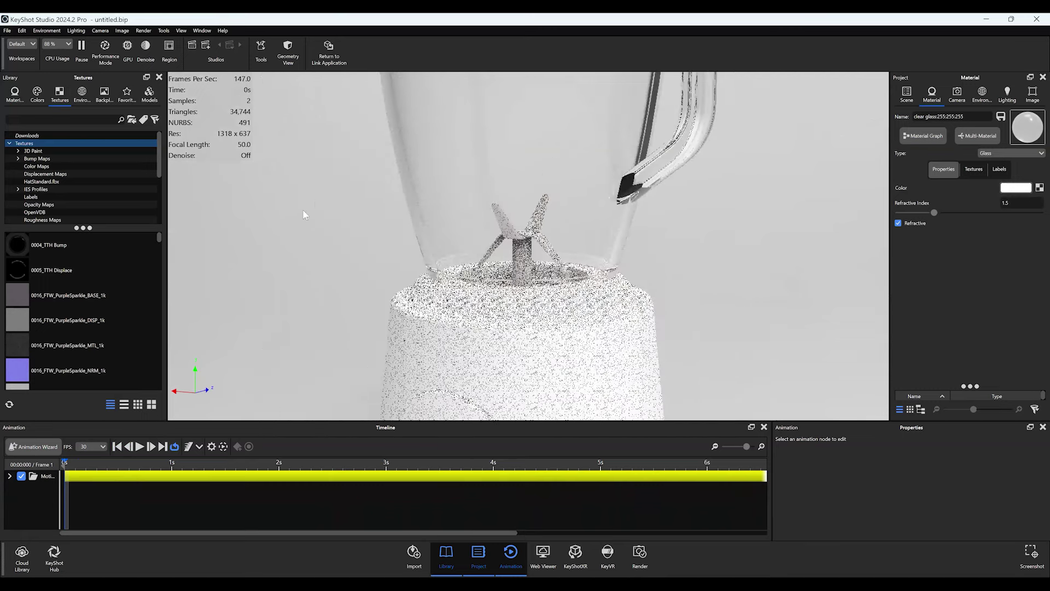
left_click(509, 554)
middle_click_drag(398, 345, 438, 263)
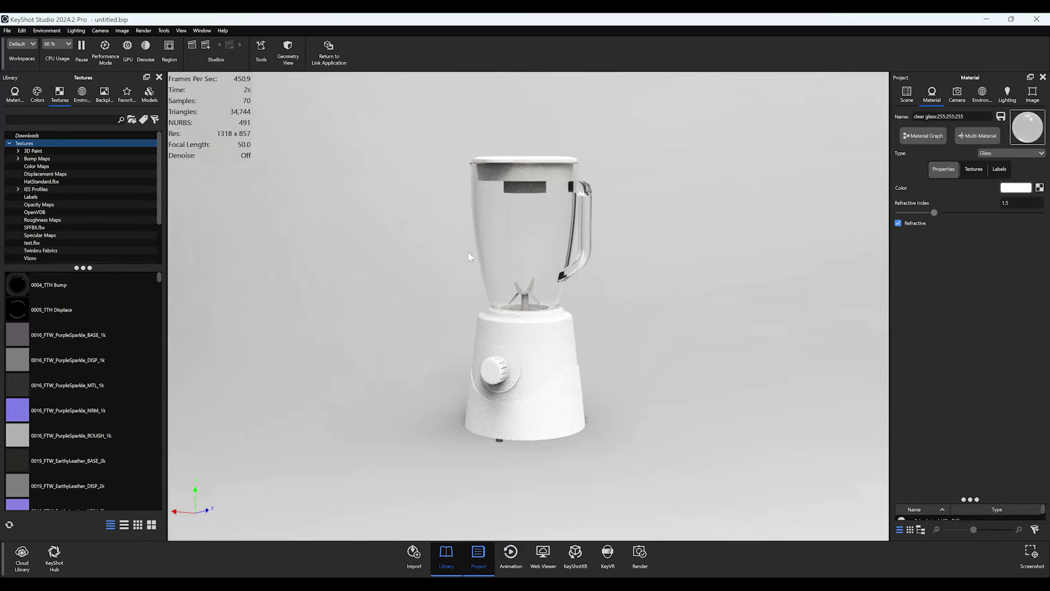
left_click_drag(435, 249, 484, 250)
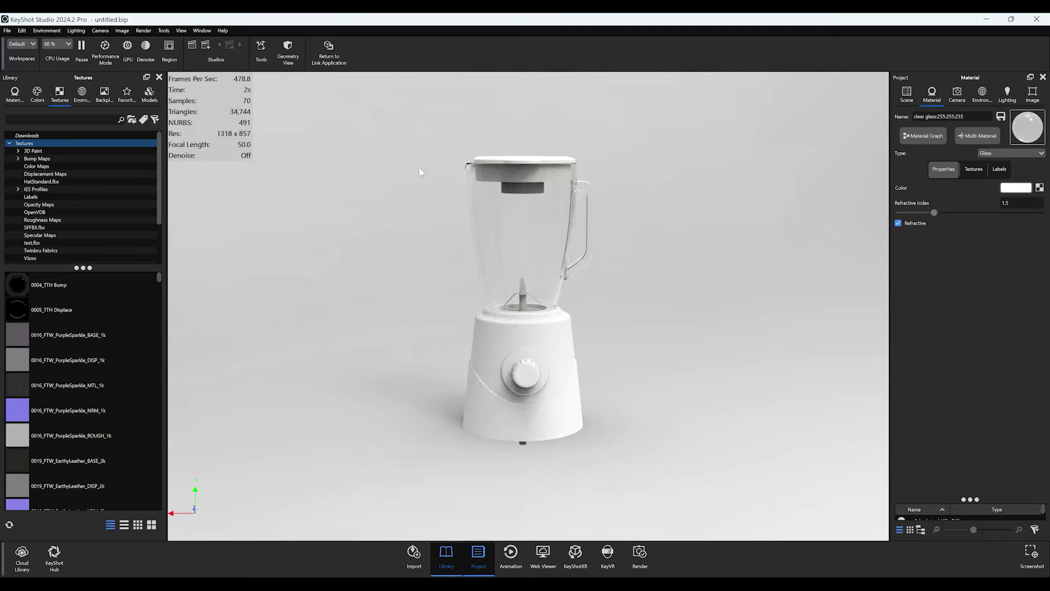
left_click(130, 49)
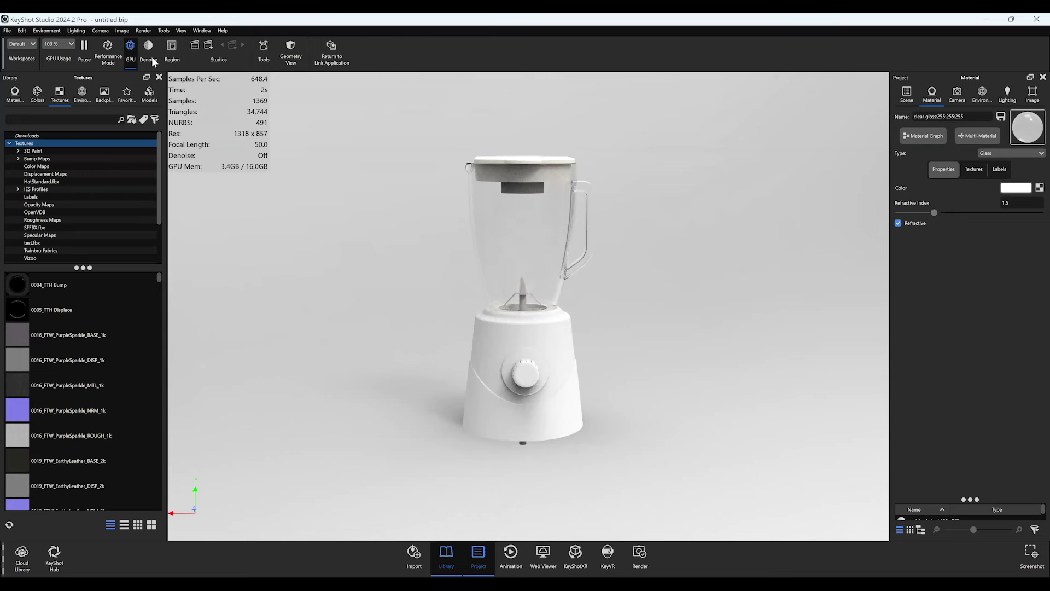
left_click(133, 51)
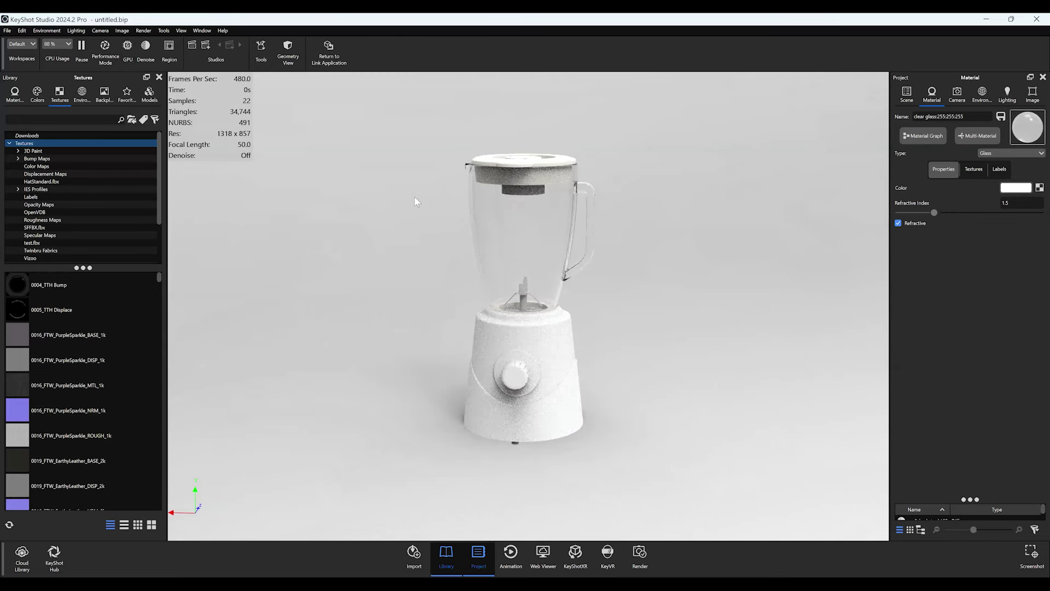
left_click_drag(659, 276, 501, 326)
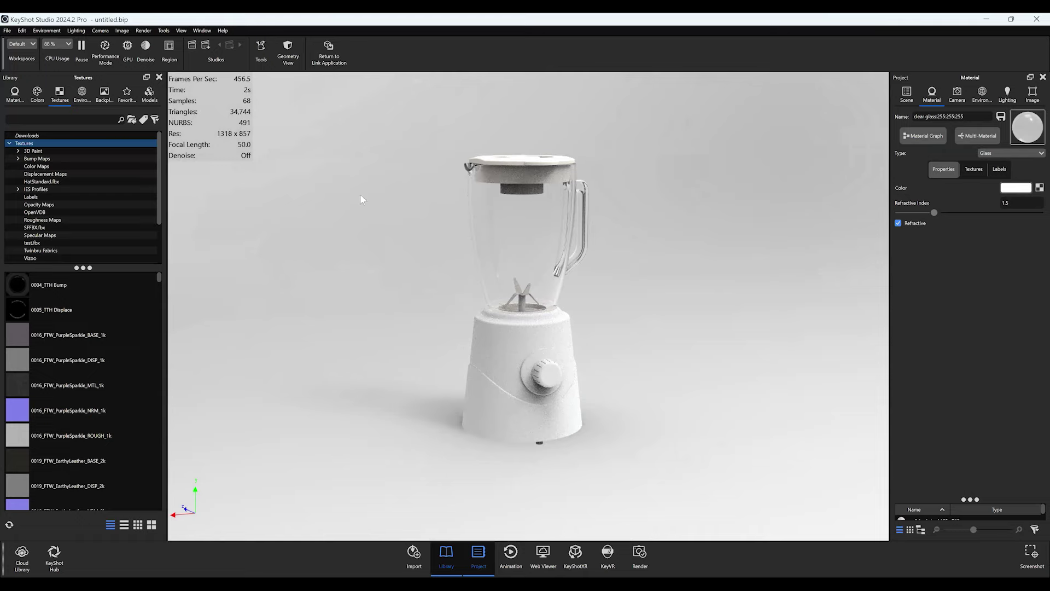
left_click_drag(361, 199, 639, 512)
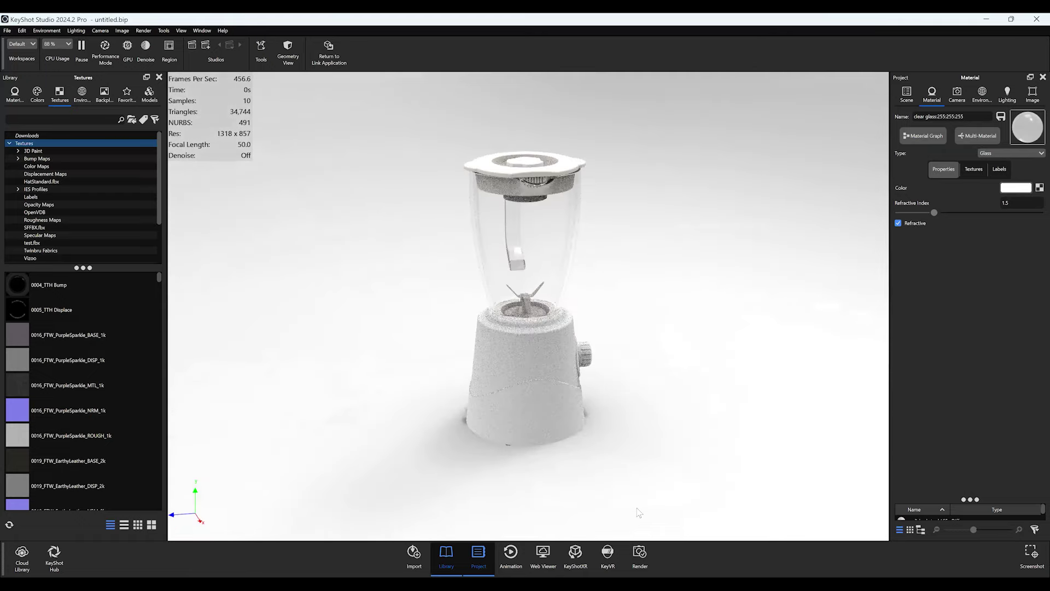
left_click_drag(645, 346, 702, 311)
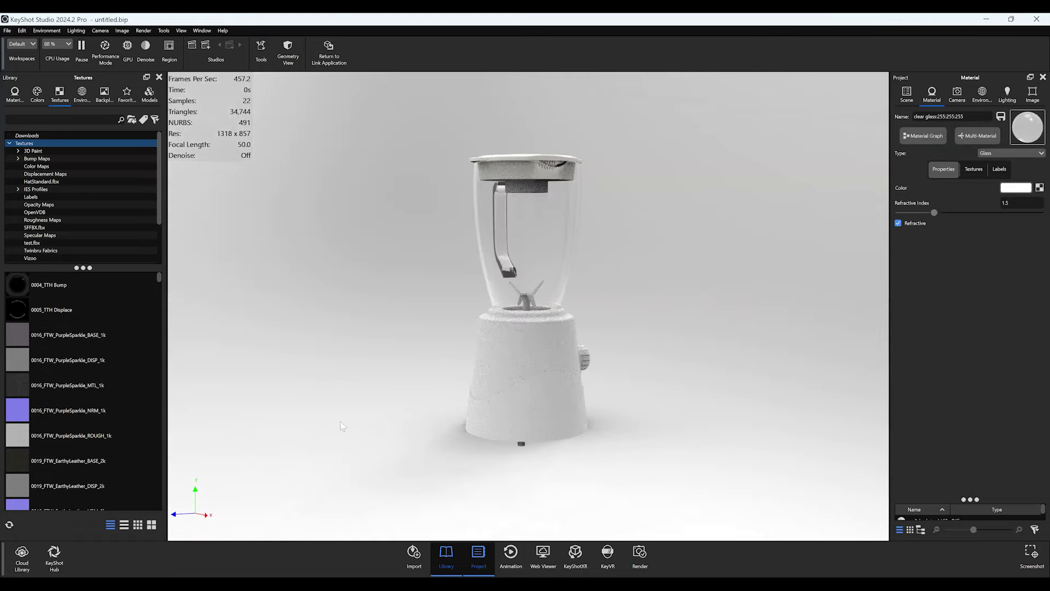
left_click_drag(341, 421, 284, 241)
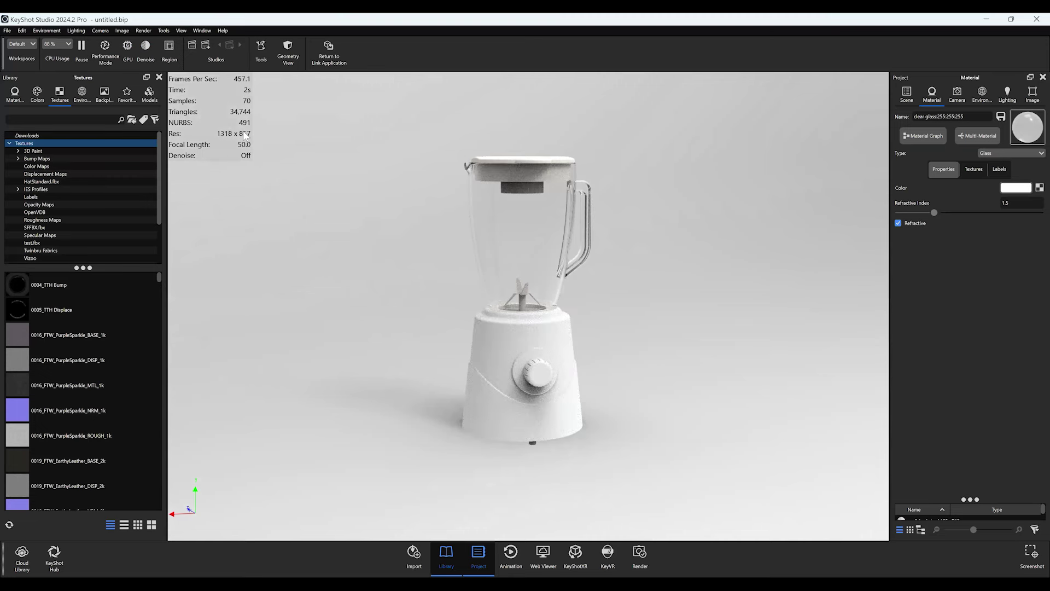
key("h")
key("h")
key("h")
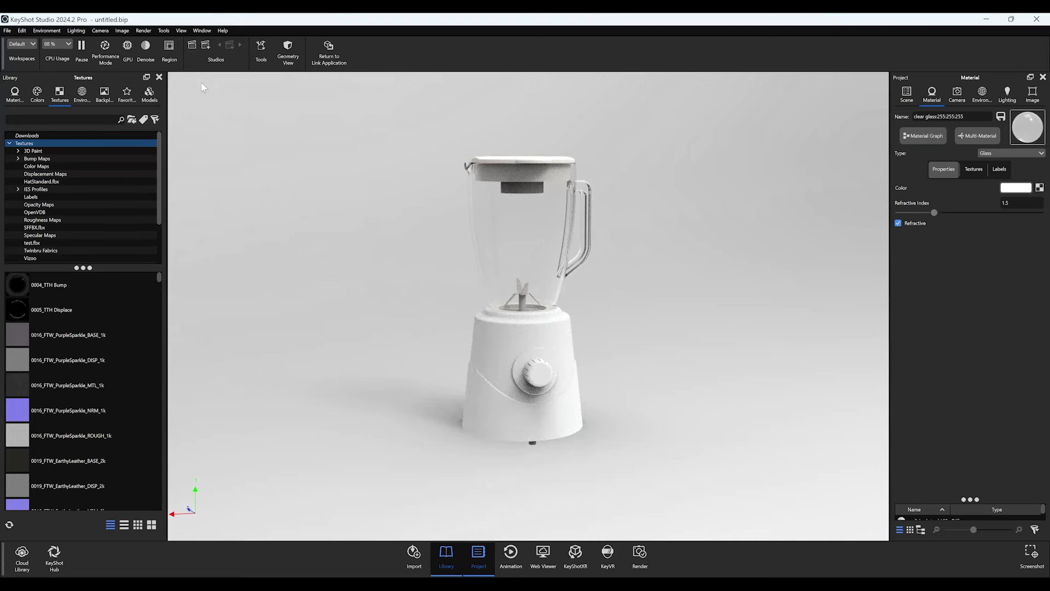
key("h")
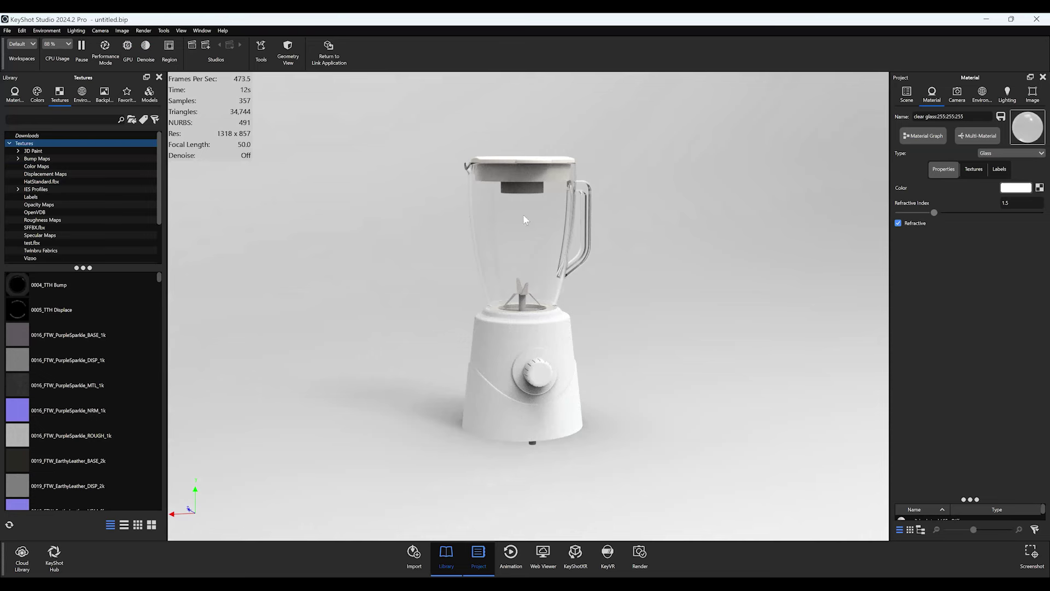
left_click_drag(470, 313, 420, 243)
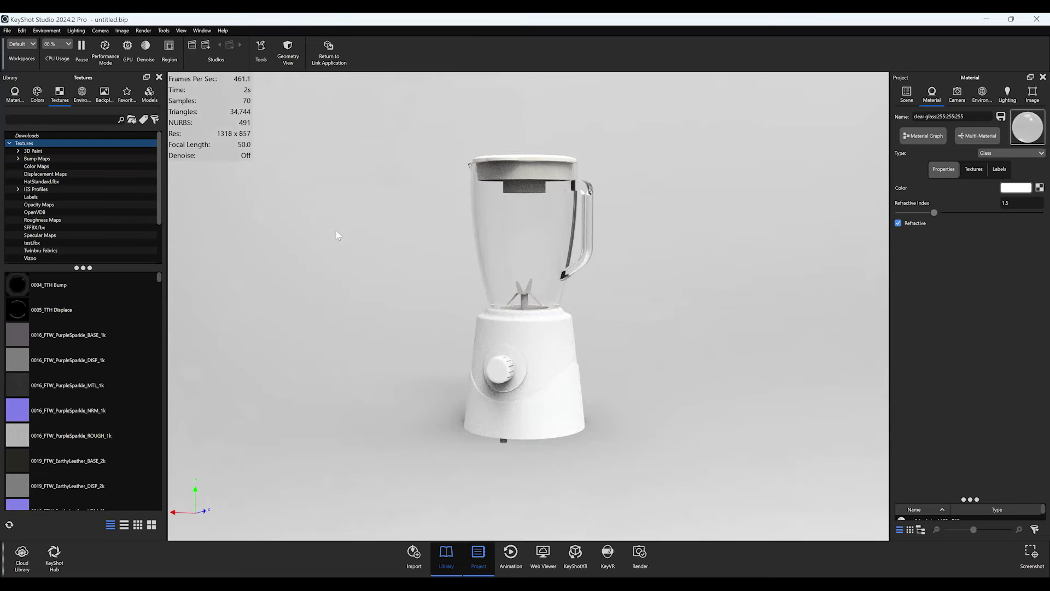
- Change the hotkey preset to SolidWorks® in the hotkey preferences and save
key("k")
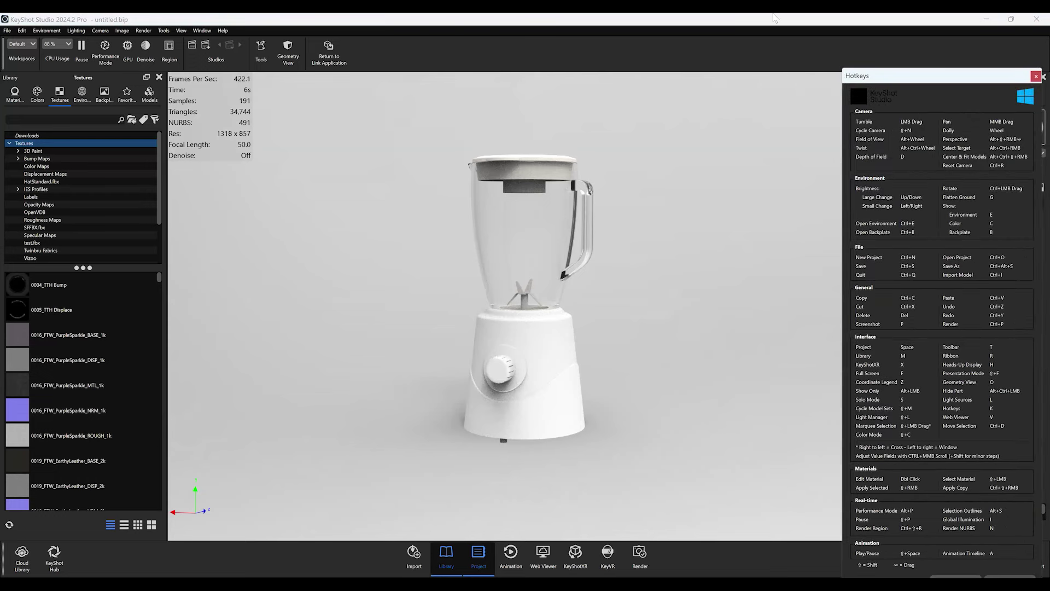
left_click_drag(869, 78, 524, 36)
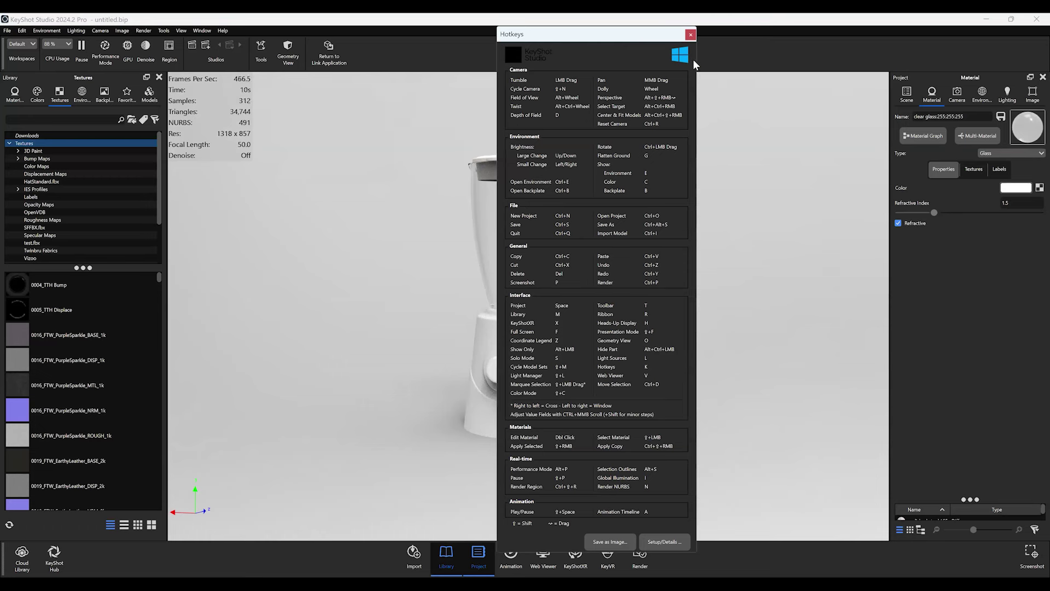
left_click(654, 544)
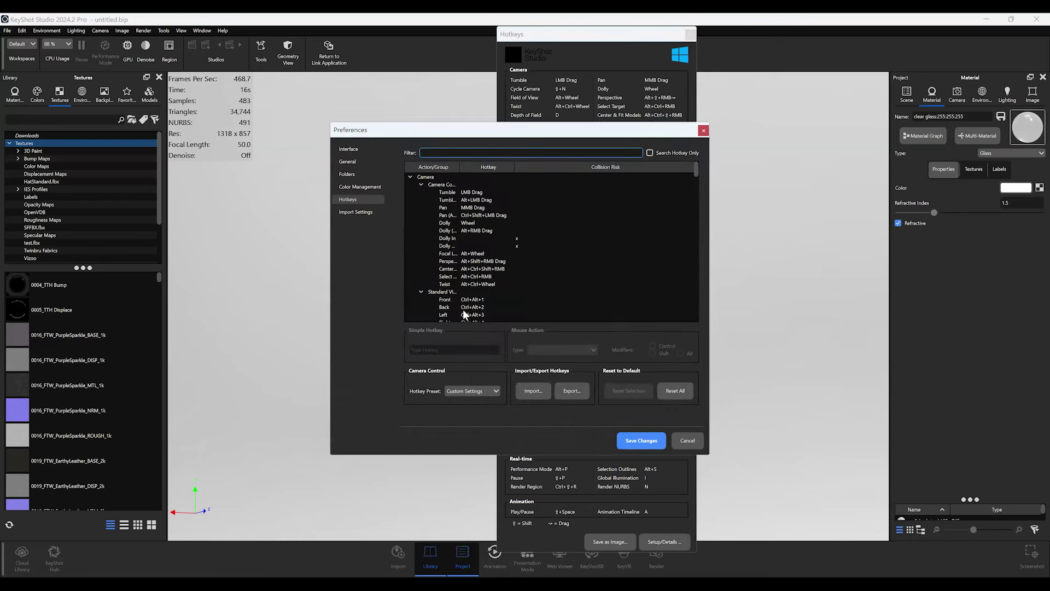
left_click(453, 389)
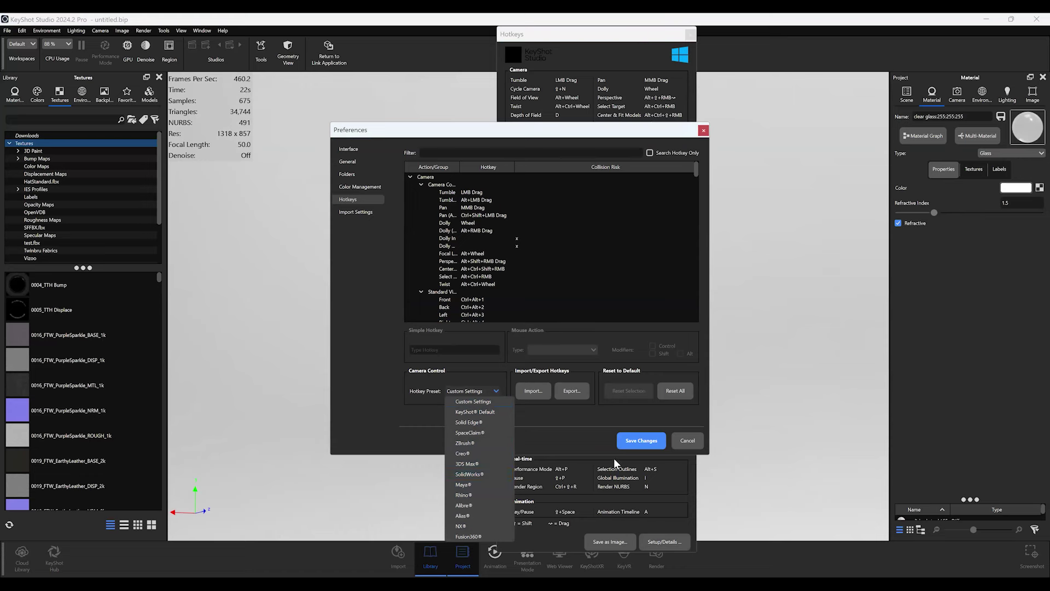
left_click(465, 475)
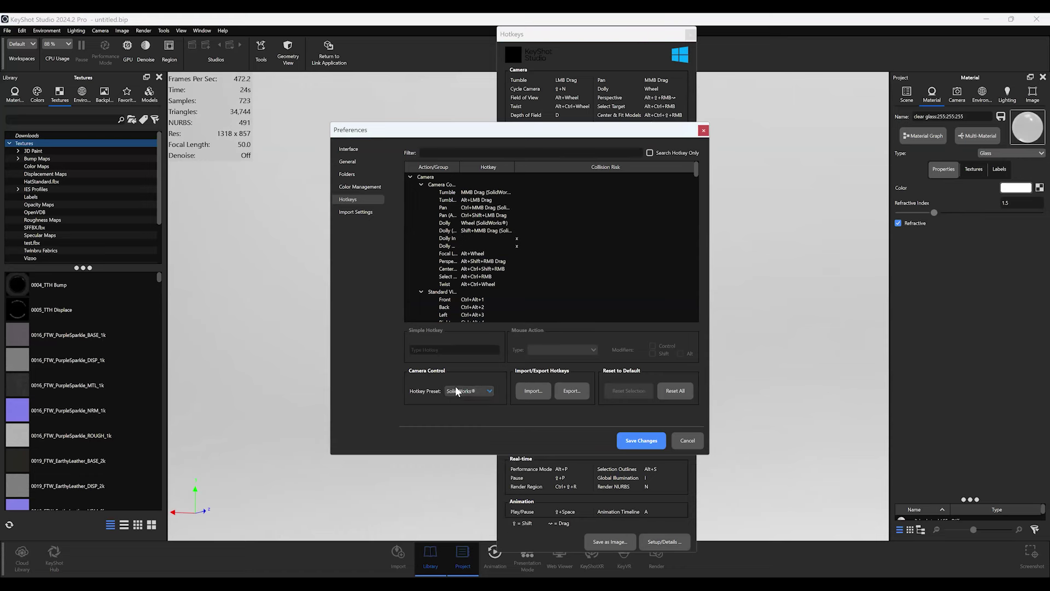
left_click(686, 440)
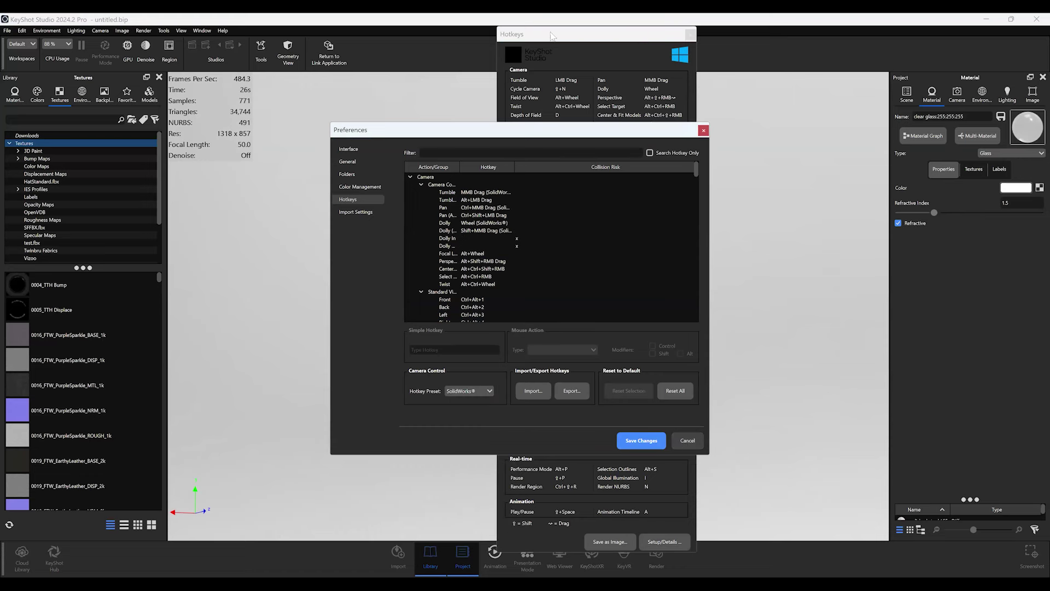
- Close the hotkeys reference, then play and stop the blender animation on the timeline
left_click(690, 36)
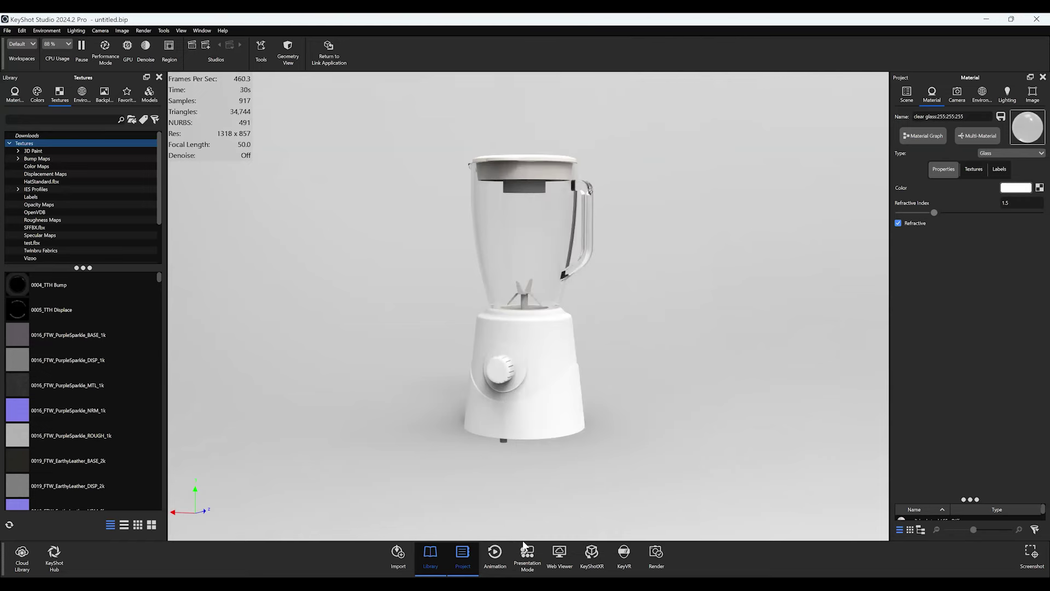
left_click(492, 553)
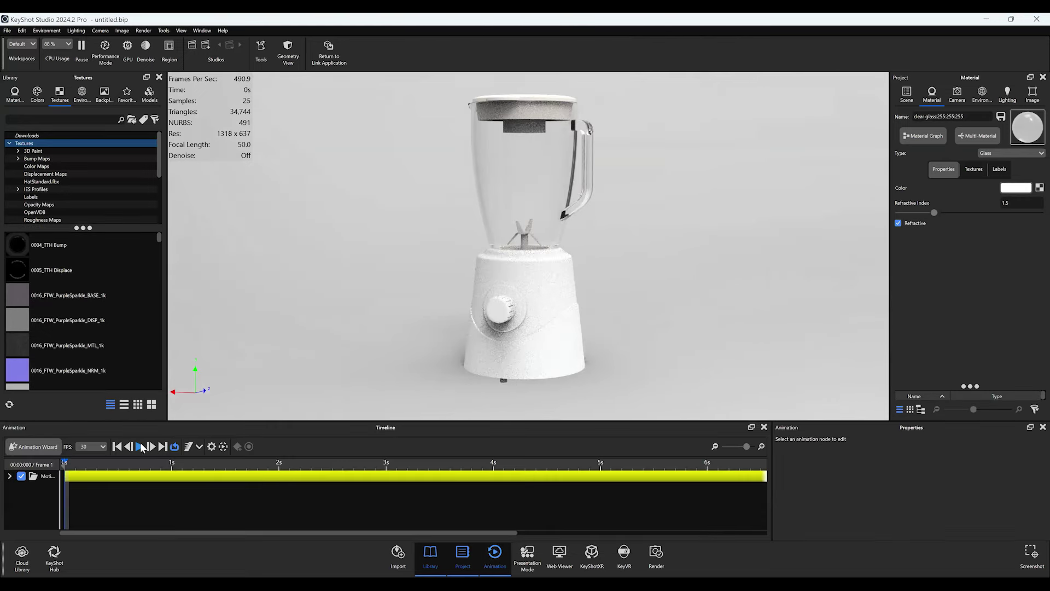
left_click(140, 446)
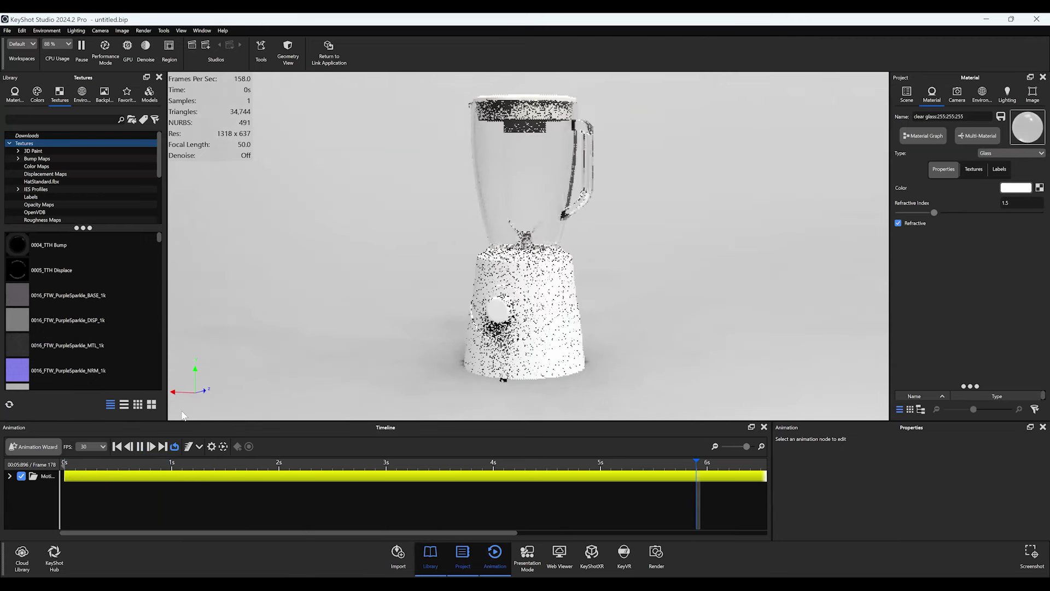
left_click(148, 446)
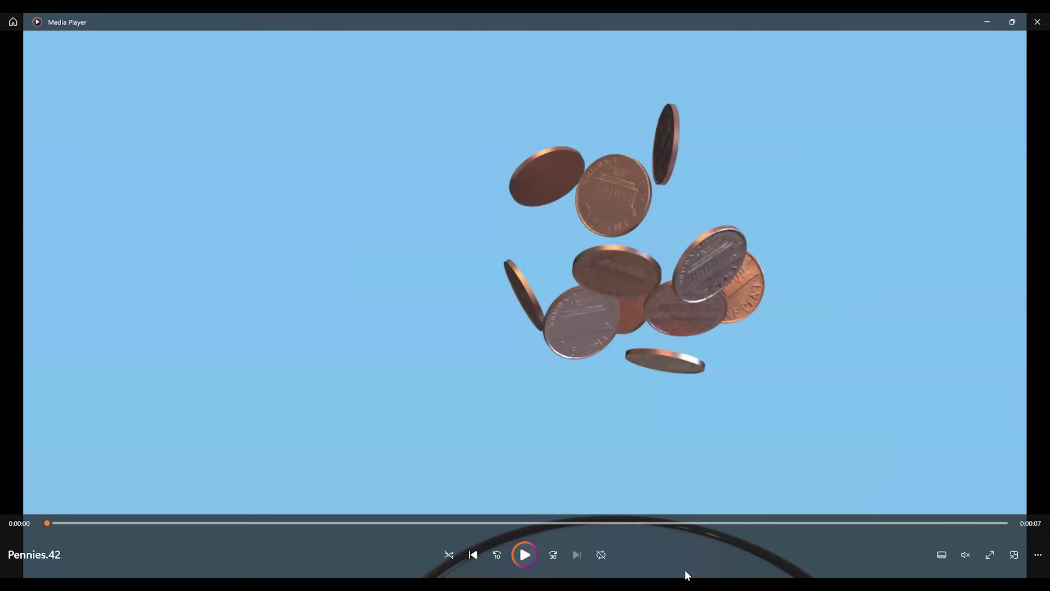
- Play the 7-second Pennies.42 video of tumbling coins
left_click(528, 558)
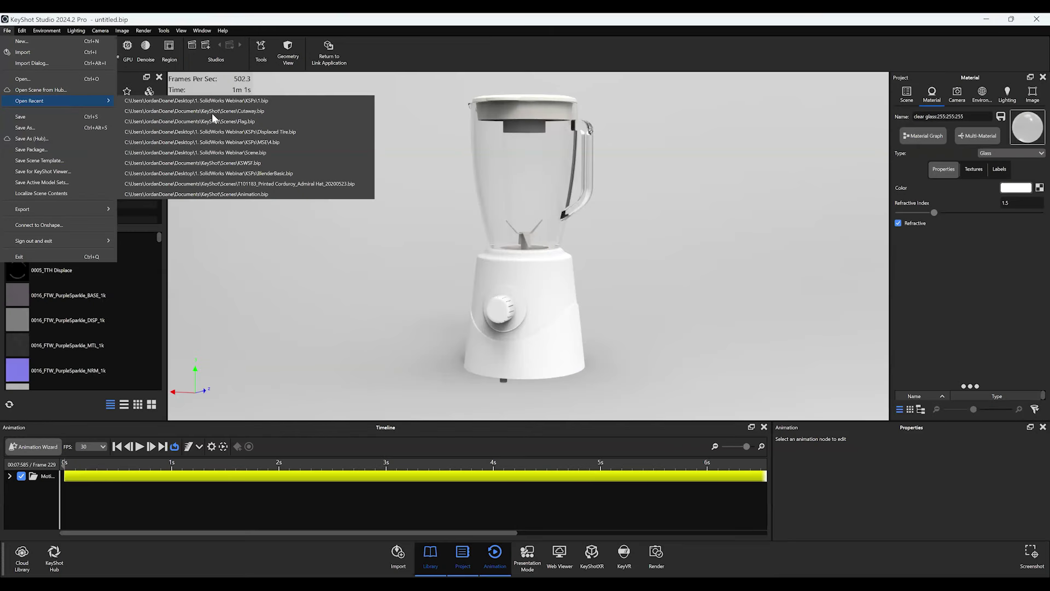
- Open Scene.bip without saving, rewind and hide the timeline, and level the view
left_click(280, 184)
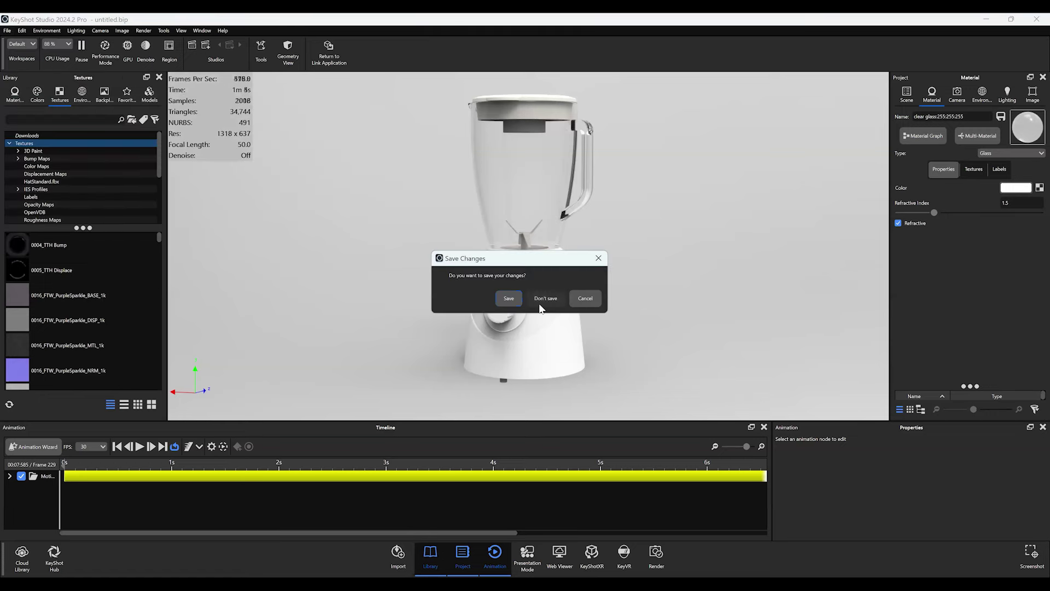
left_click(541, 302)
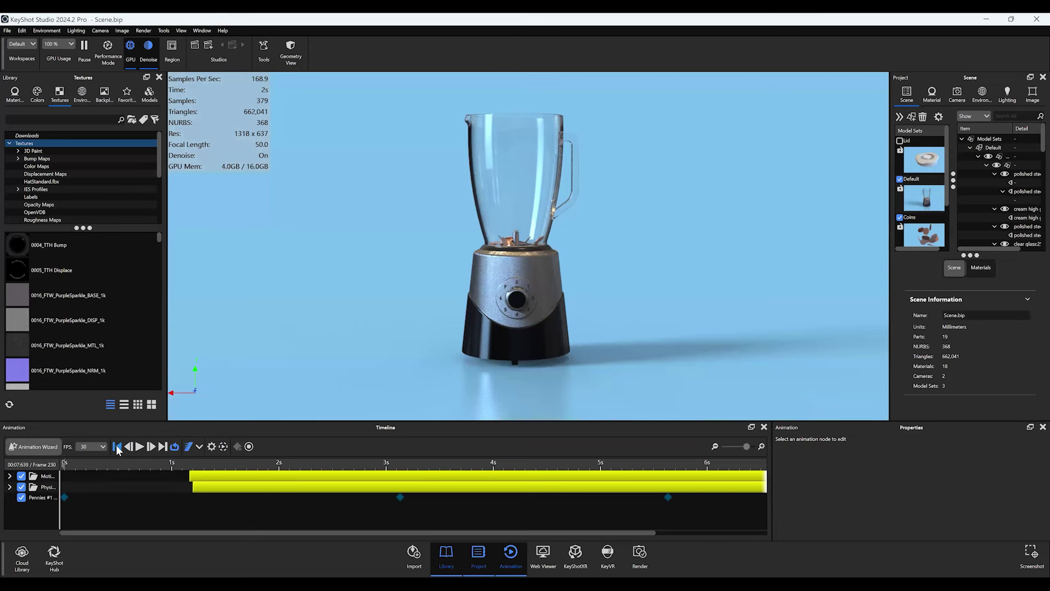
left_click(117, 447)
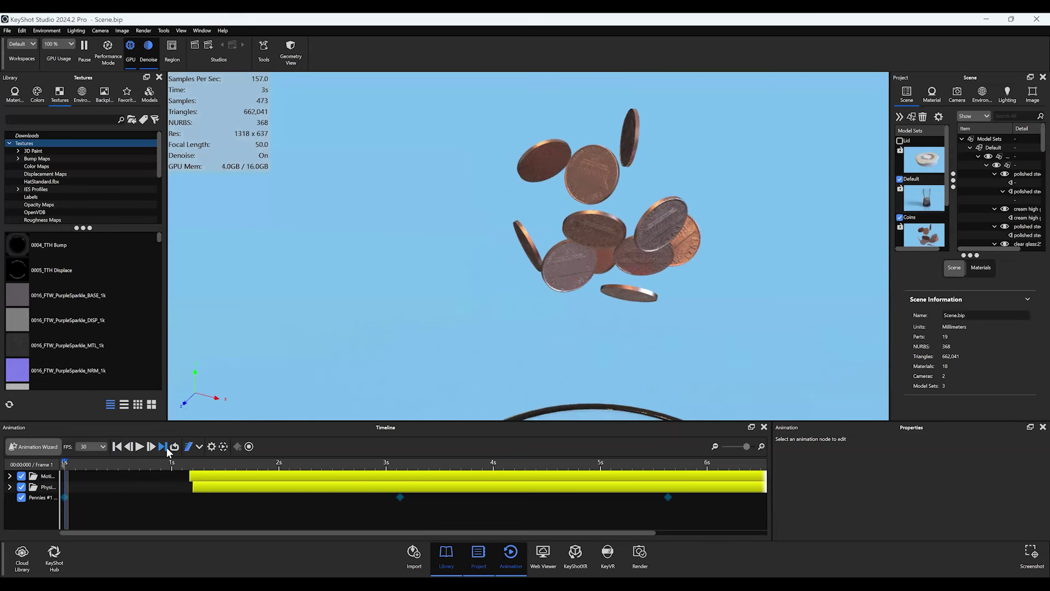
left_click(510, 551)
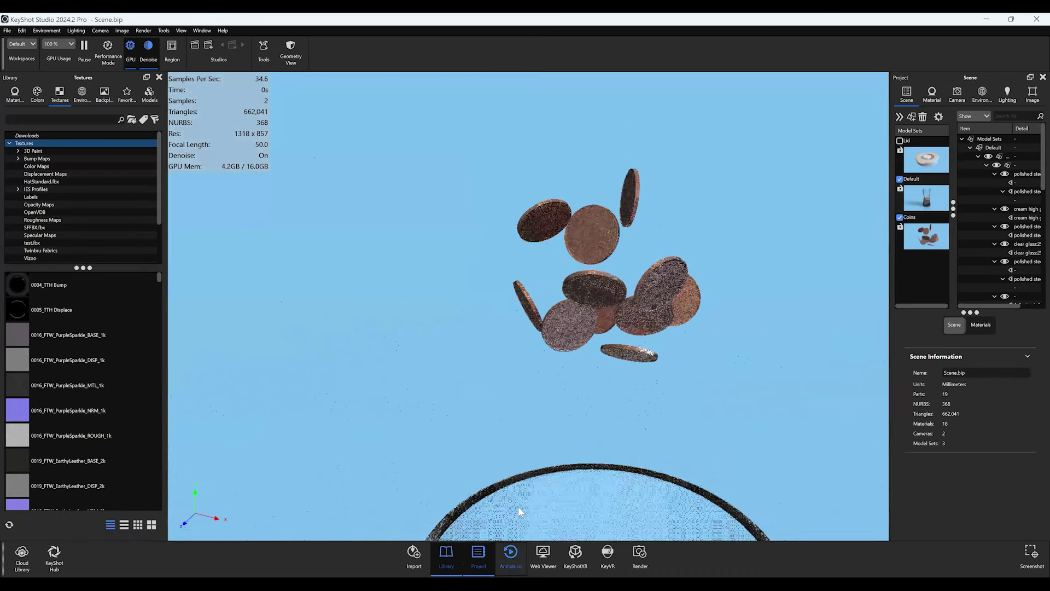
scroll(649, 263, "down", 12)
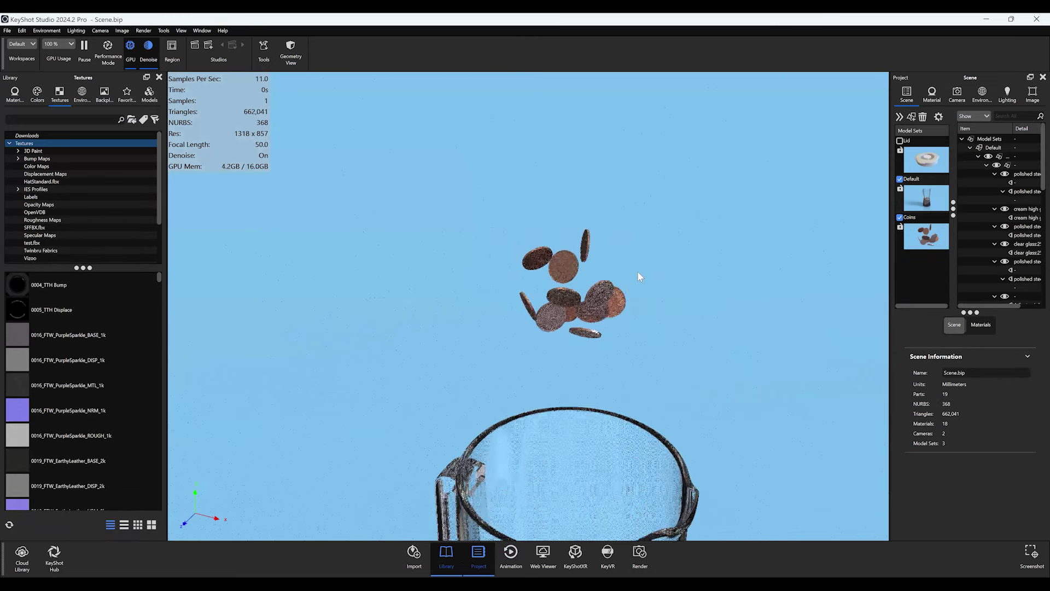
left_click_drag(595, 196, 587, 300)
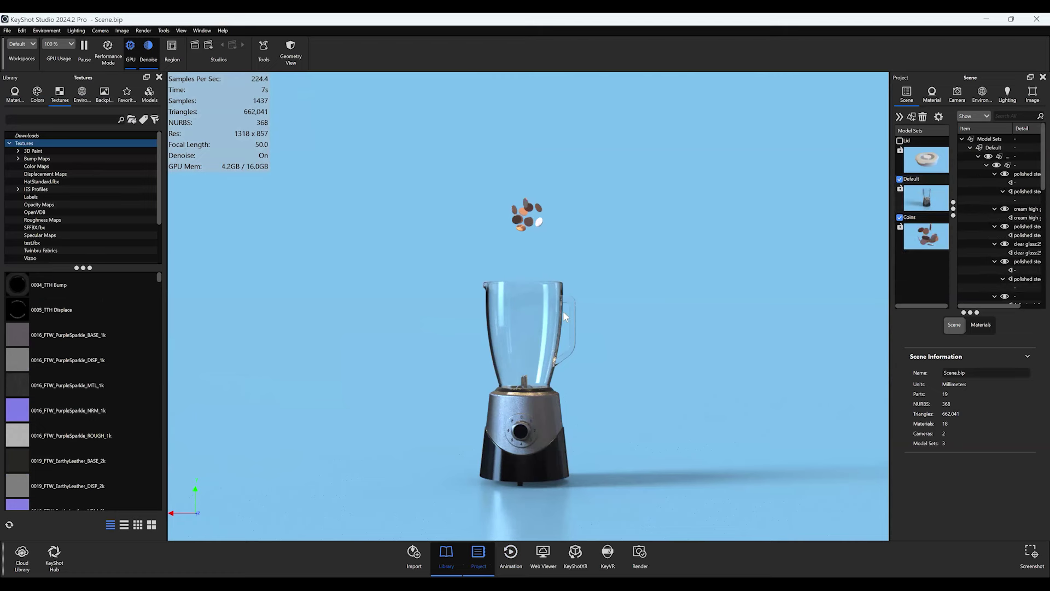
- Switch to the Default model set so the coins disappear from the view
middle_click_drag(454, 308, 446, 280)
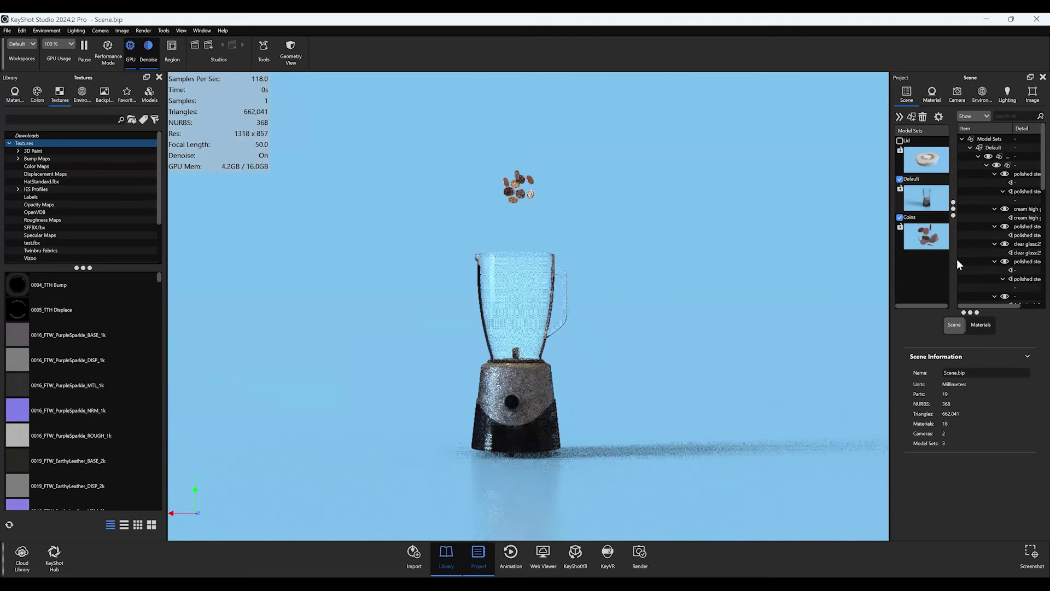
left_click(926, 198)
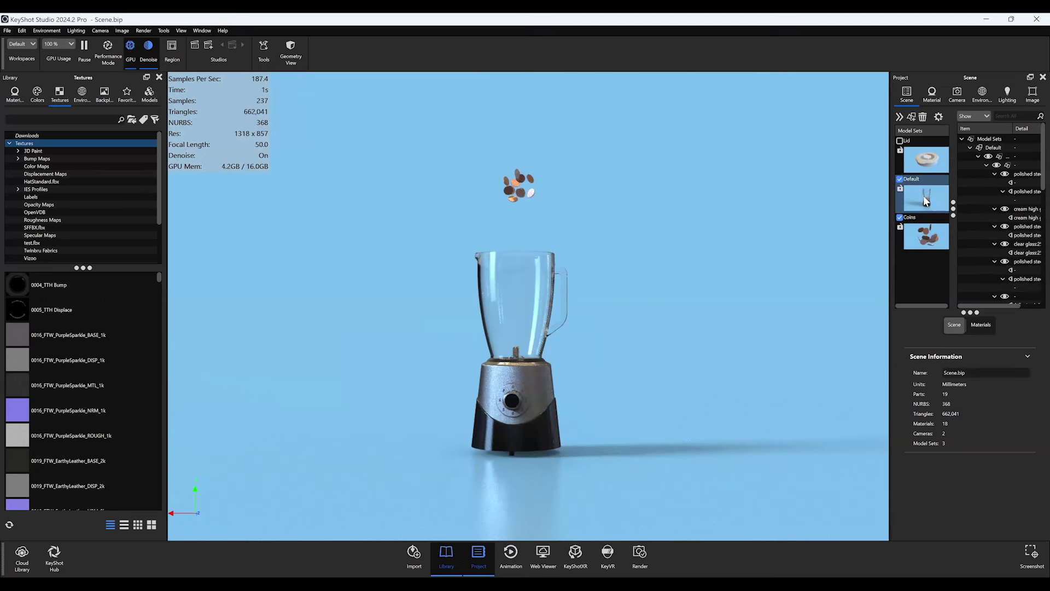
left_click(898, 116)
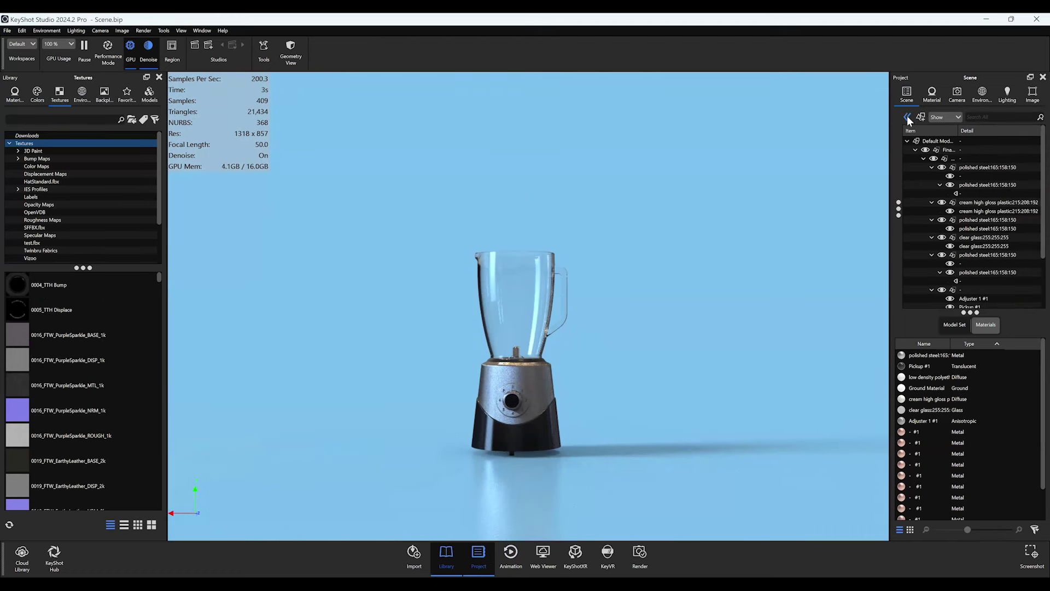
left_click(906, 116)
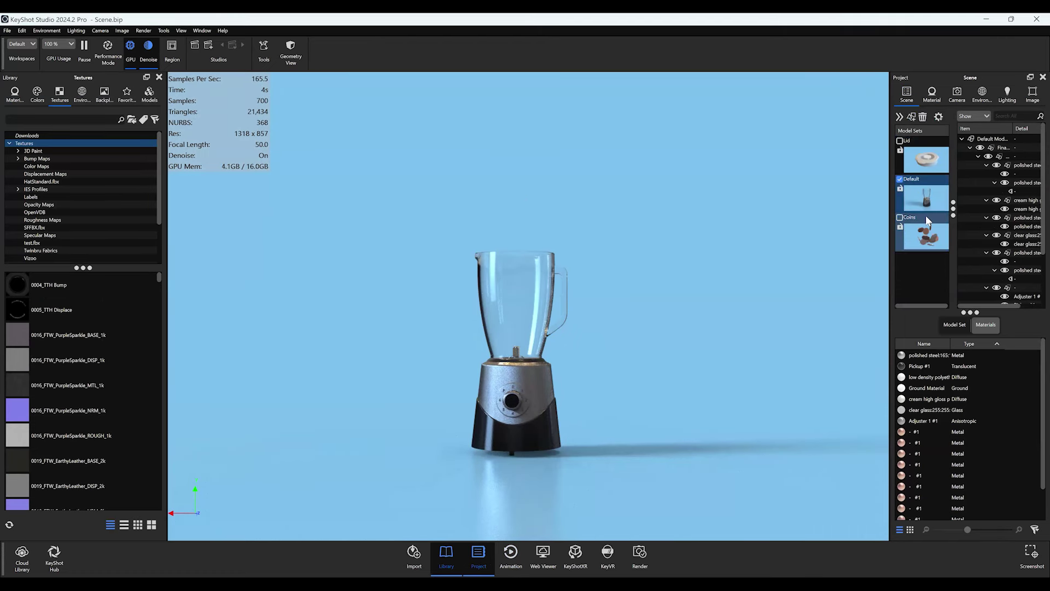
- Select the Lid model set, orbit slightly higher, and bring up the recent scenes list
mouse_move(926, 215)
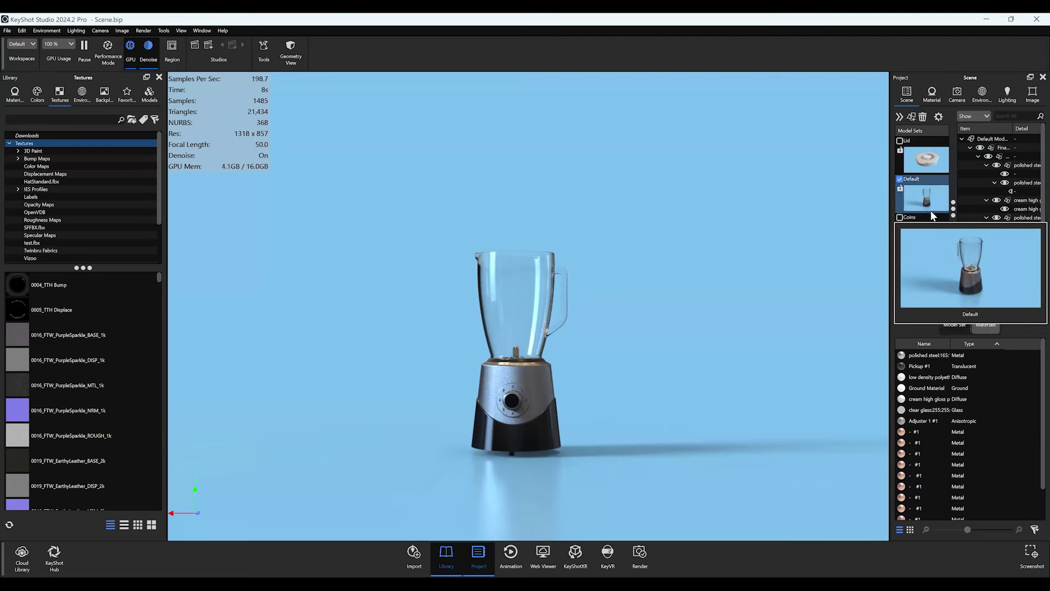
left_click(929, 149)
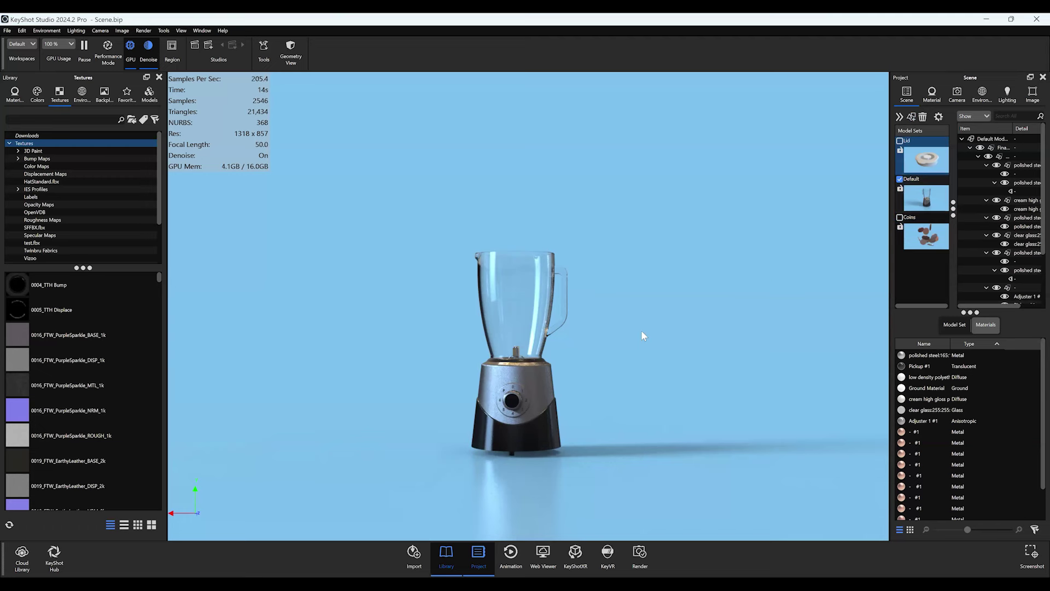
left_click_drag(642, 335, 851, 242)
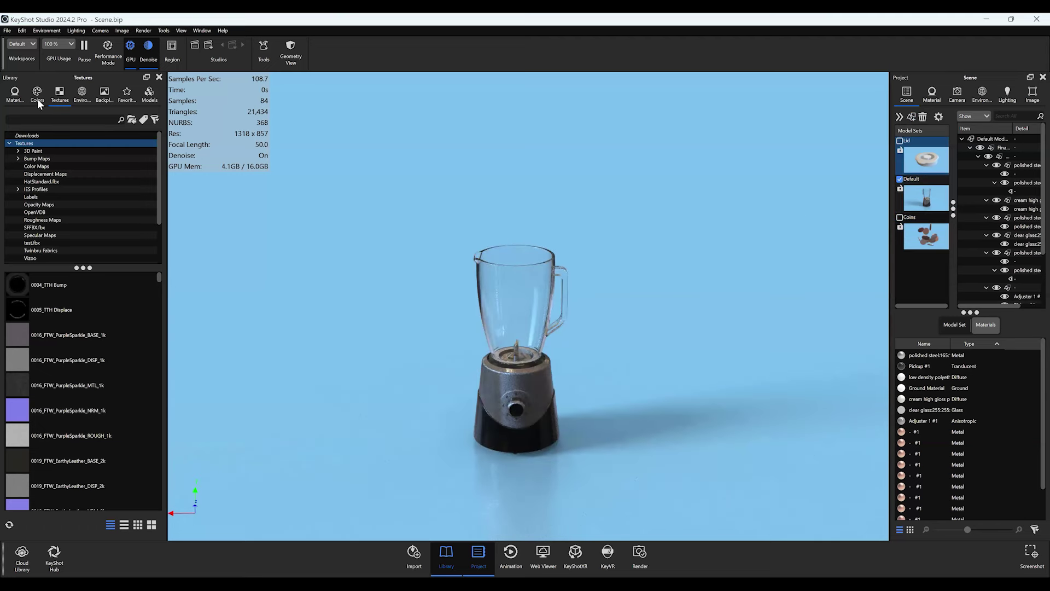
left_click(7, 30)
mouse_move(50, 102)
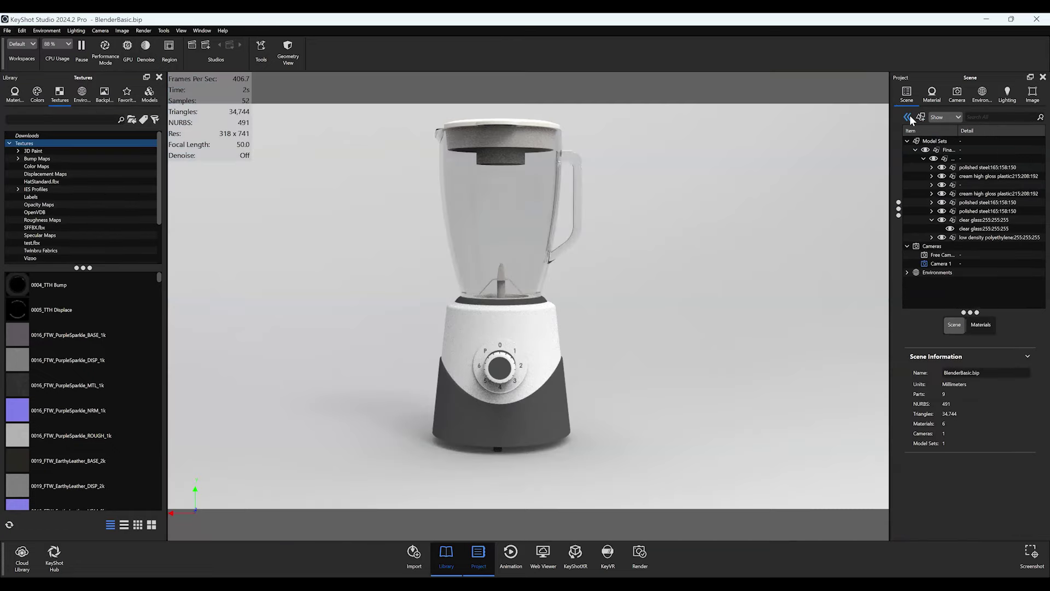
- Render a thumbnail for the Default model set in BlenderBasic.bip
left_click(907, 115)
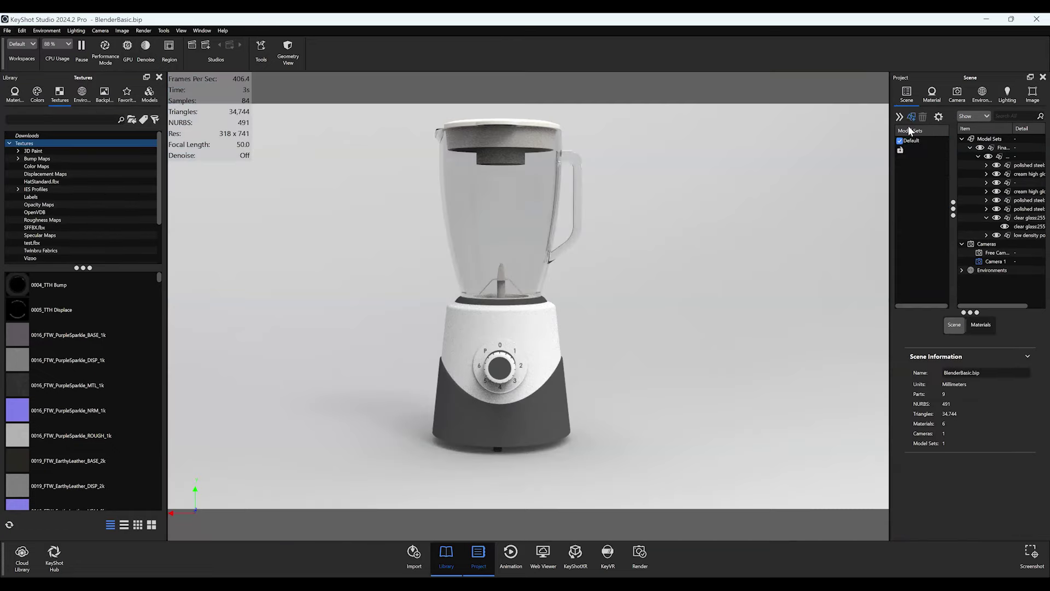
left_click(922, 154)
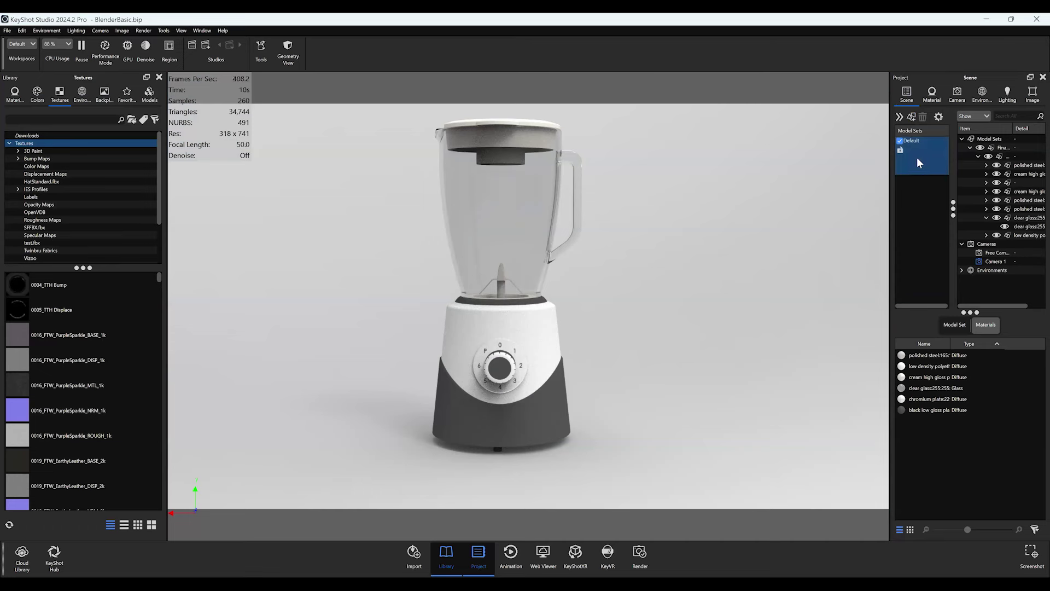
right_click(922, 156)
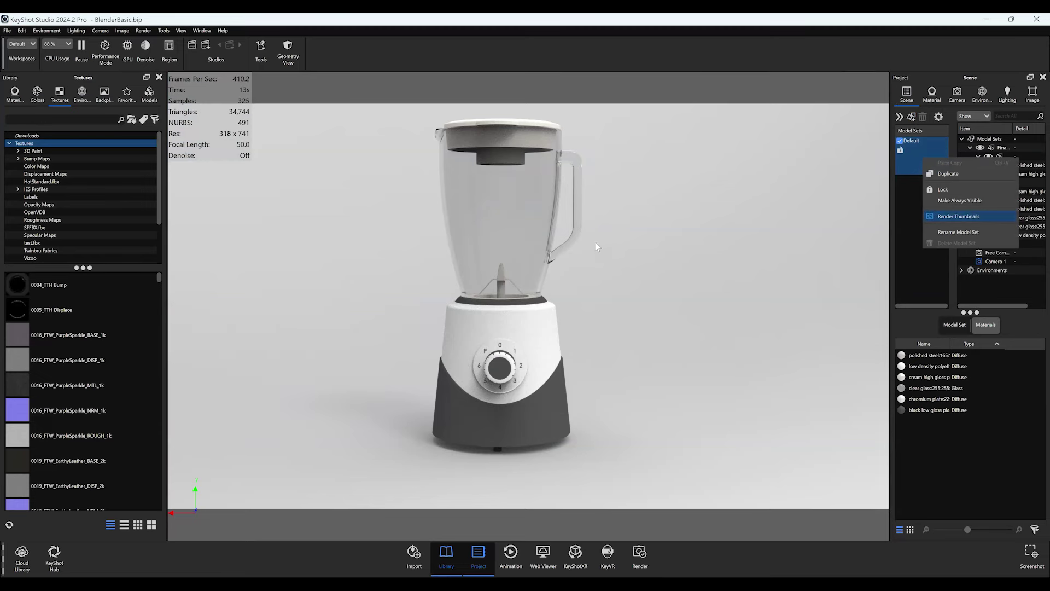
left_click(966, 215)
- Inspect the blender lid and its centre cap from above, then begin adding a model set
left_click_drag(612, 335, 686, 315)
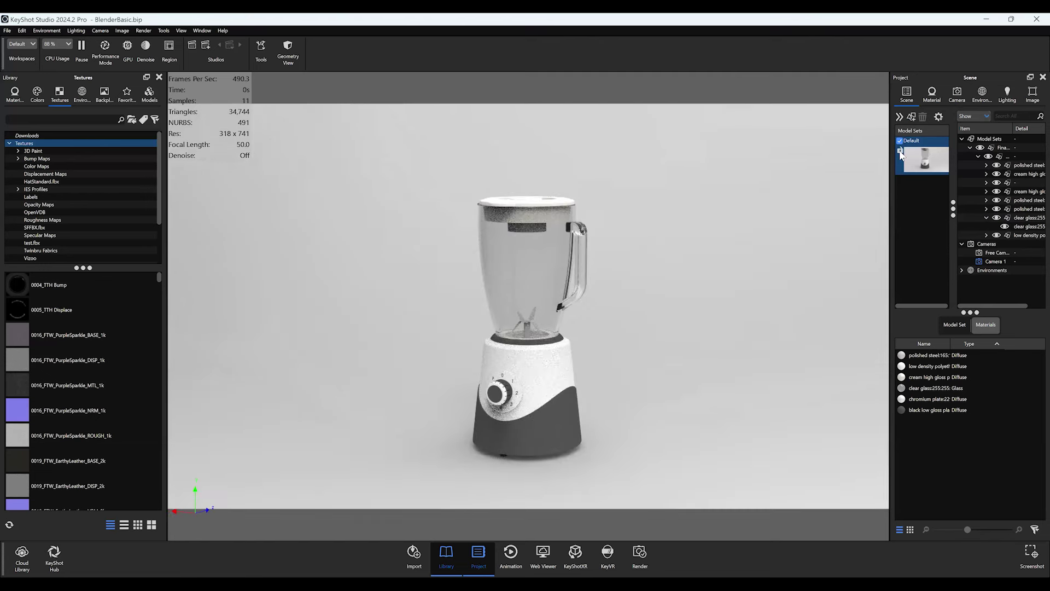
mouse_move(917, 149)
left_click(522, 204)
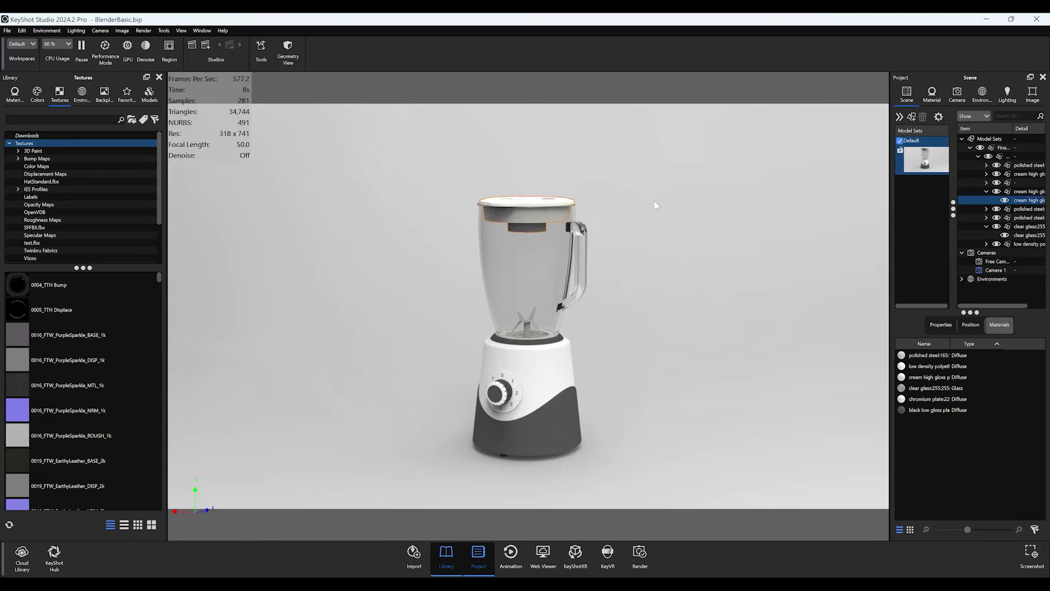
left_click_drag(646, 198, 657, 303)
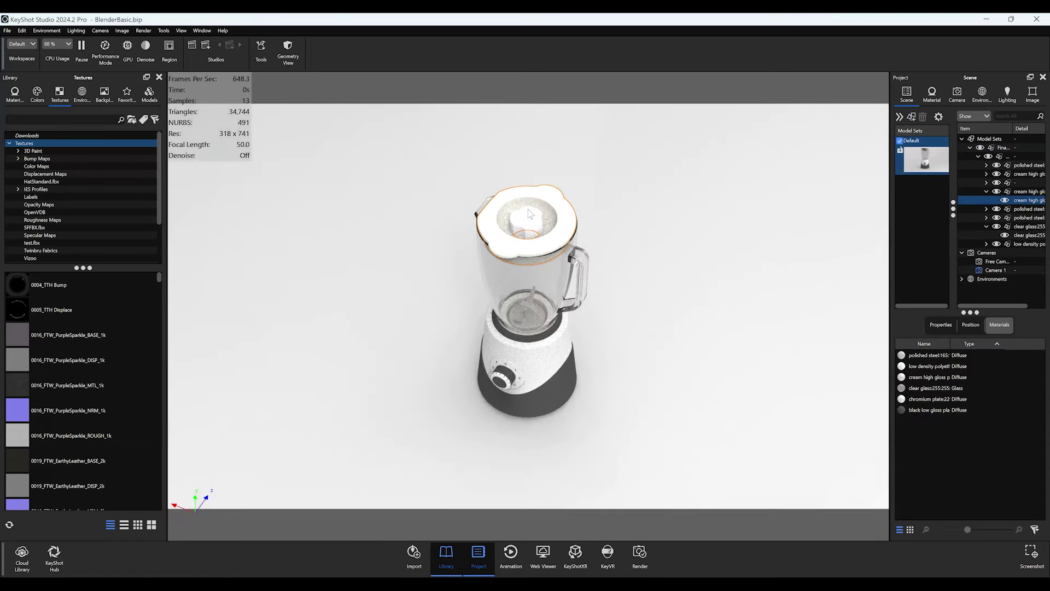
left_click(527, 209)
left_click_drag(664, 236, 661, 134)
left_click(662, 135)
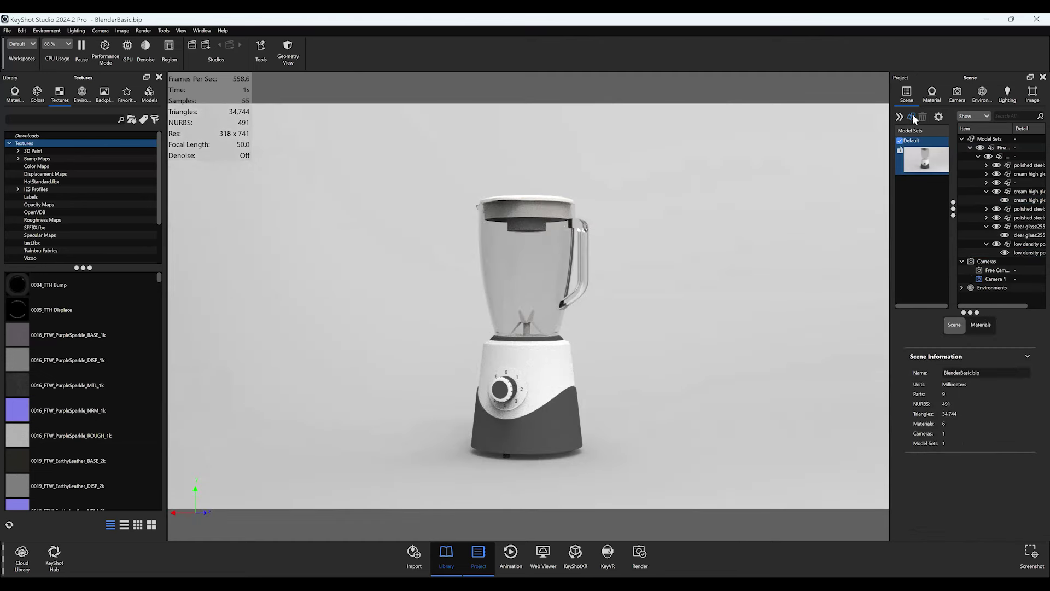
left_click(912, 118)
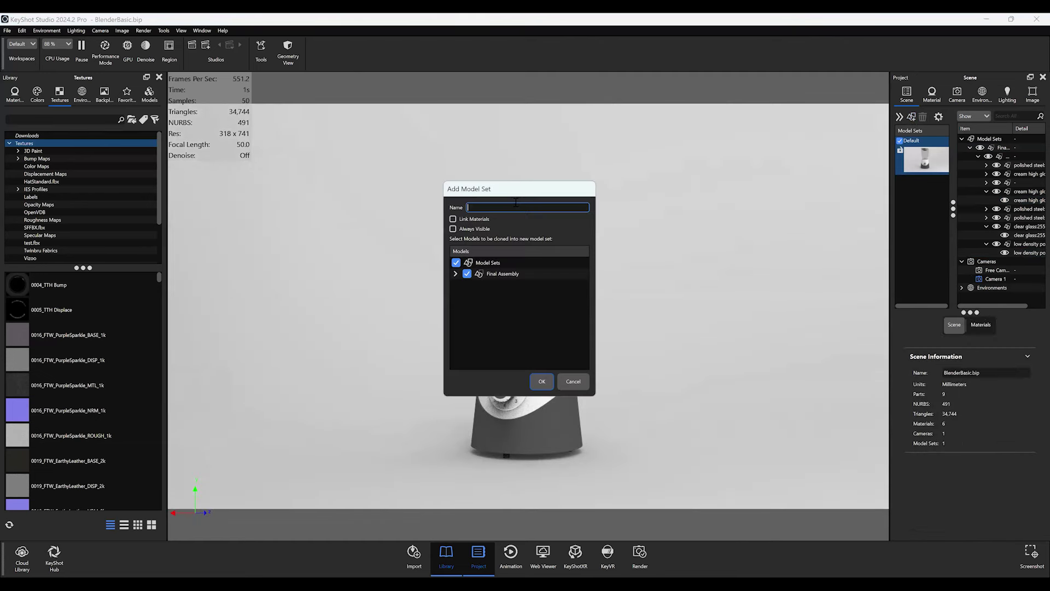
- Create a model set named 'Lid' with all Final Assembly models excluded
type("Lid")
left_click(455, 273)
left_click(466, 285)
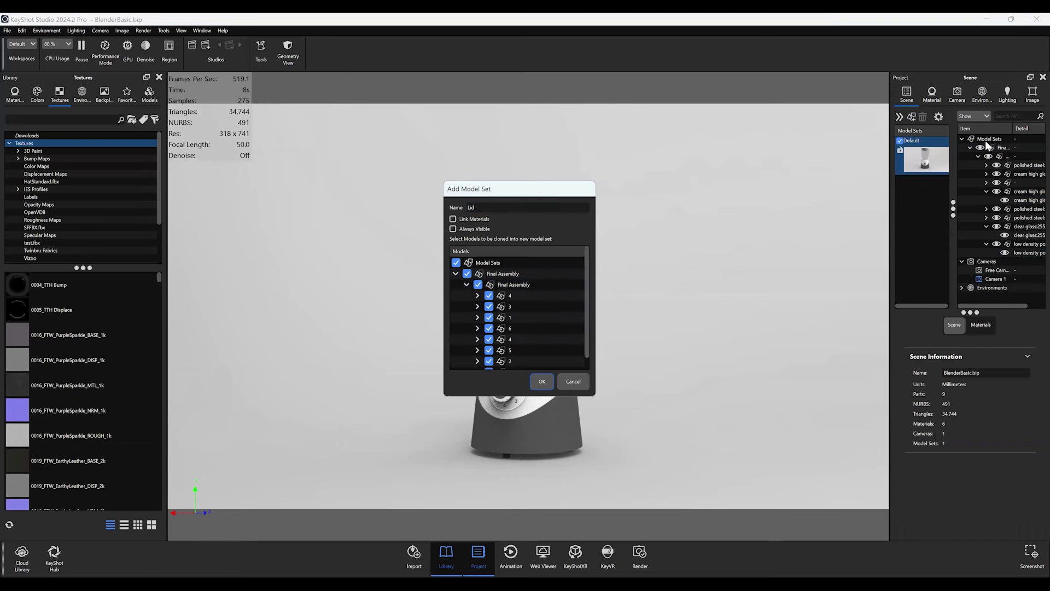
left_click(466, 284)
left_click(456, 274)
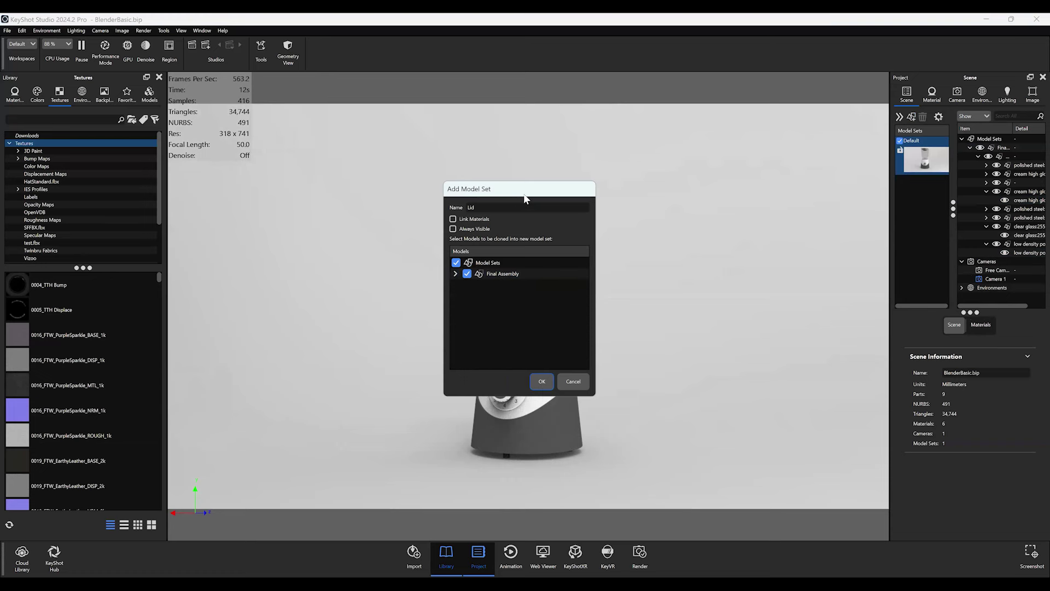
left_click_drag(535, 188, 724, 165)
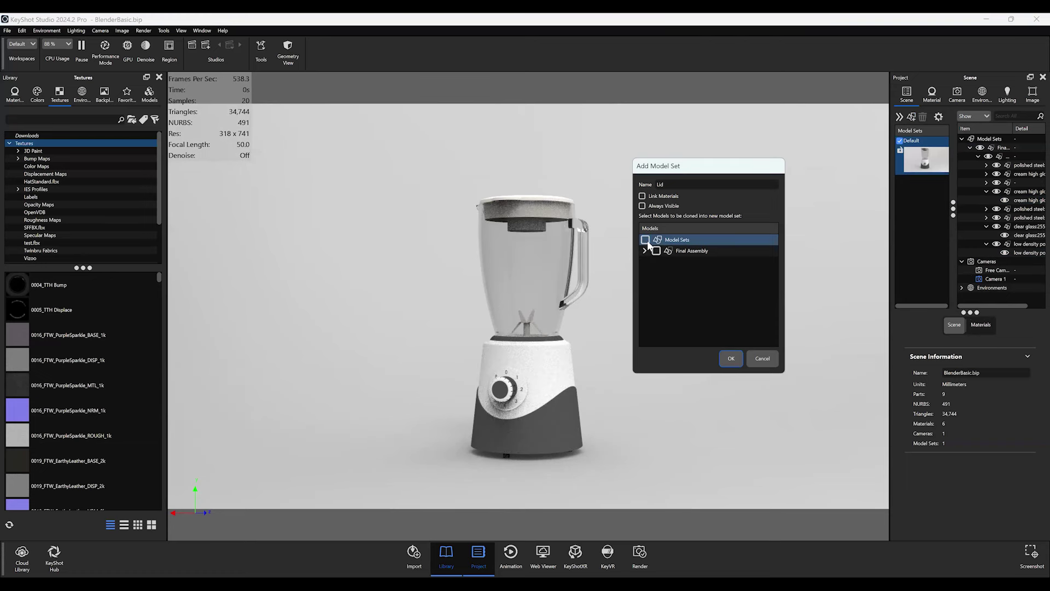
left_click(646, 239)
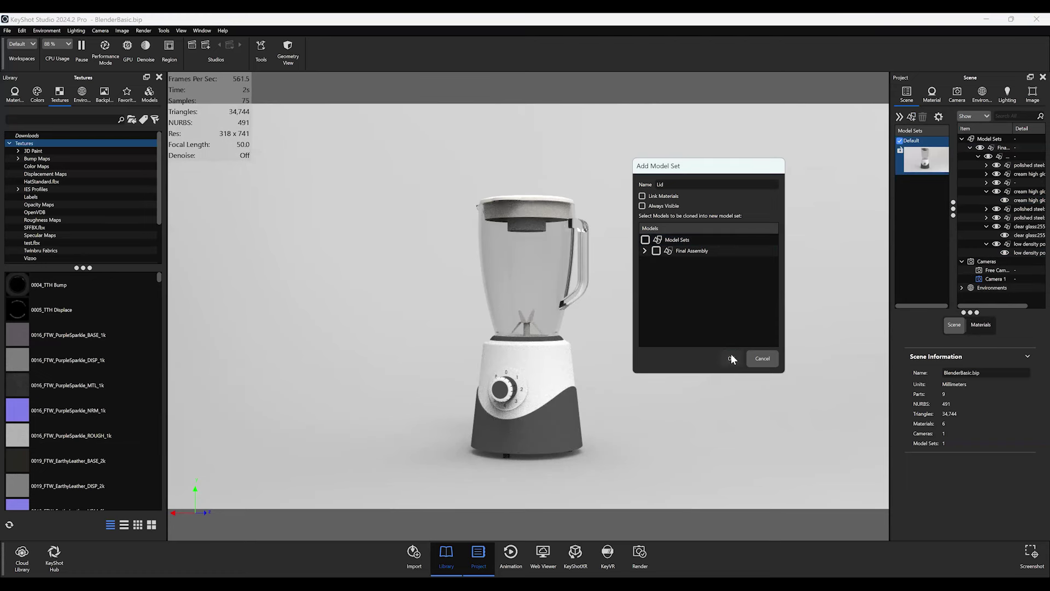
key("Return")
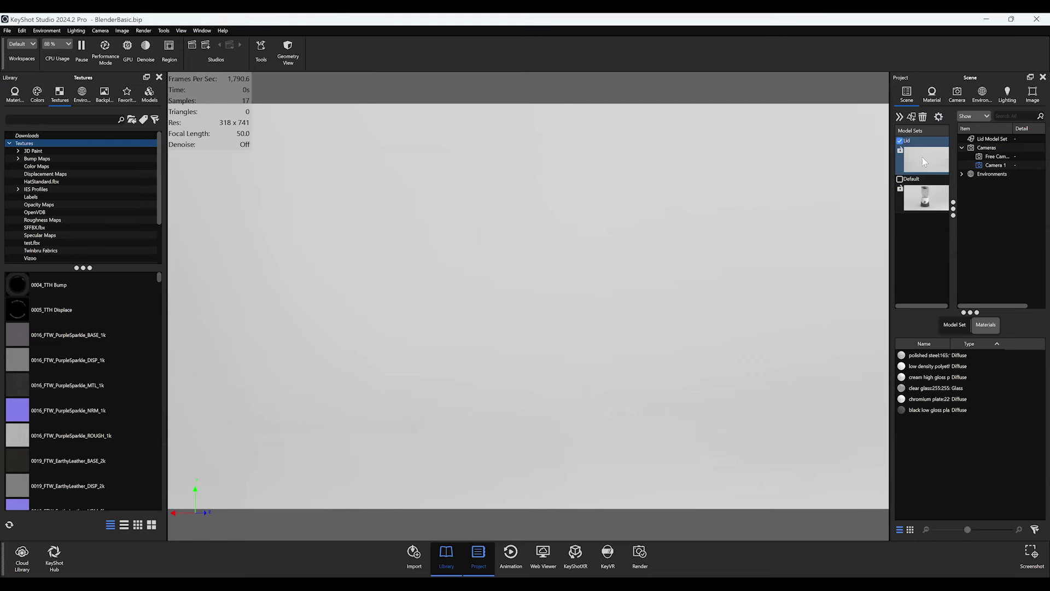
- In the Default set, select the lid and polyethylene lid parts and copy them to Lid
mouse_move(923, 157)
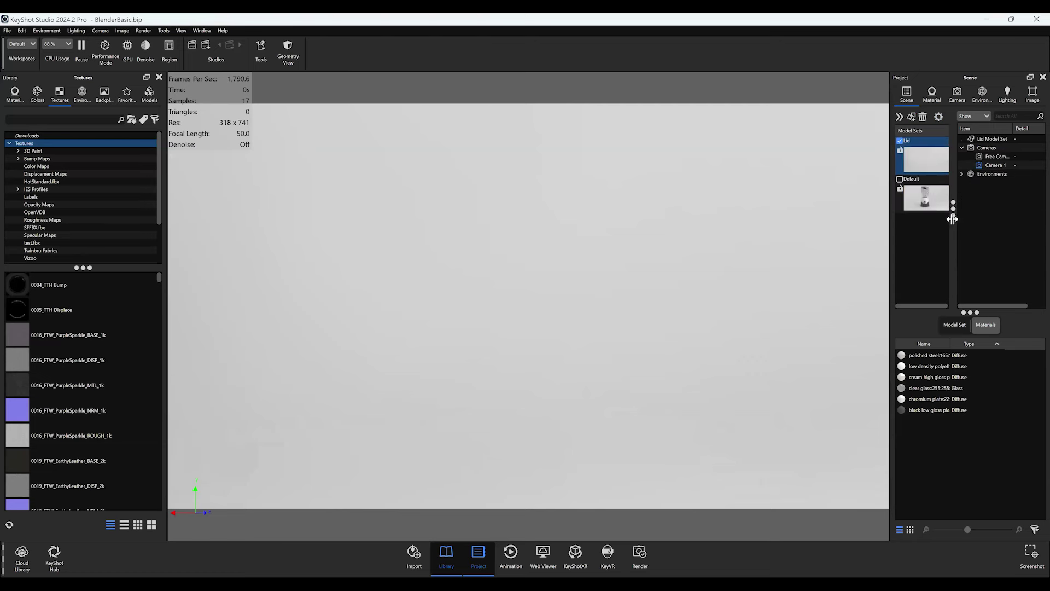
left_click(919, 206)
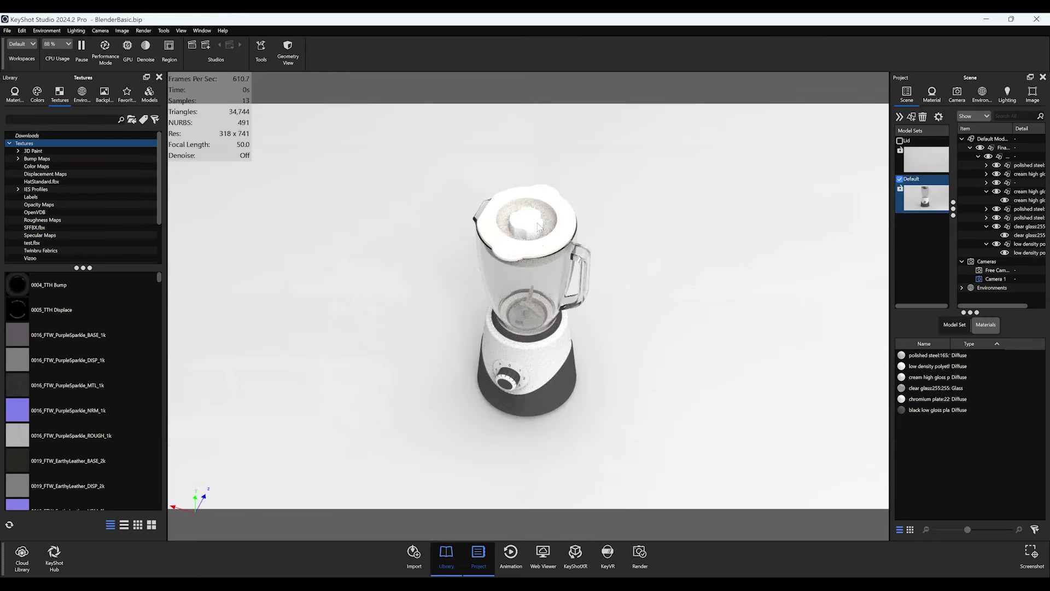
left_click(538, 228)
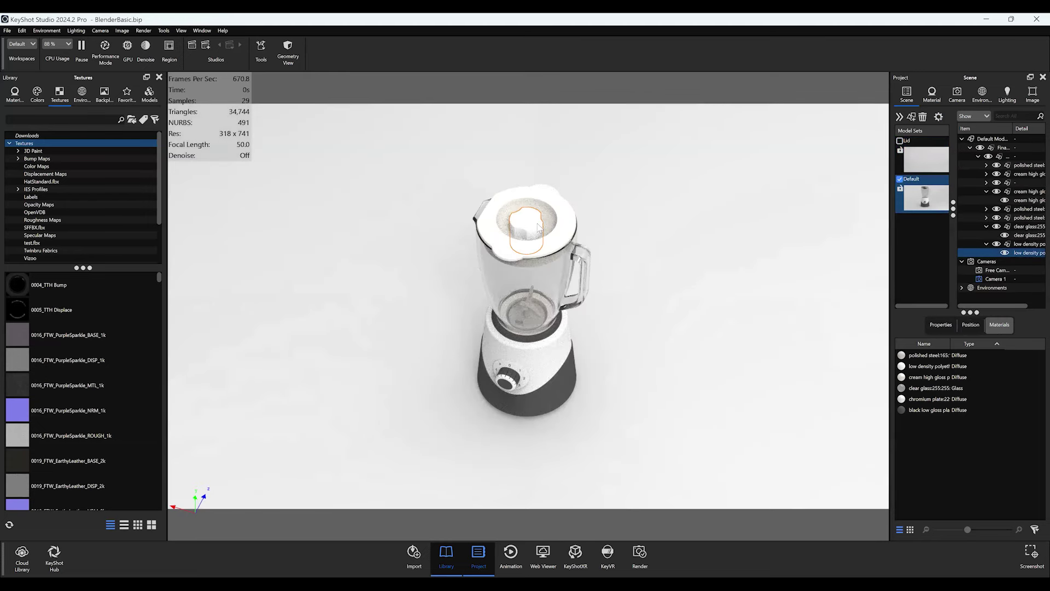
left_click(548, 205, "ctrl")
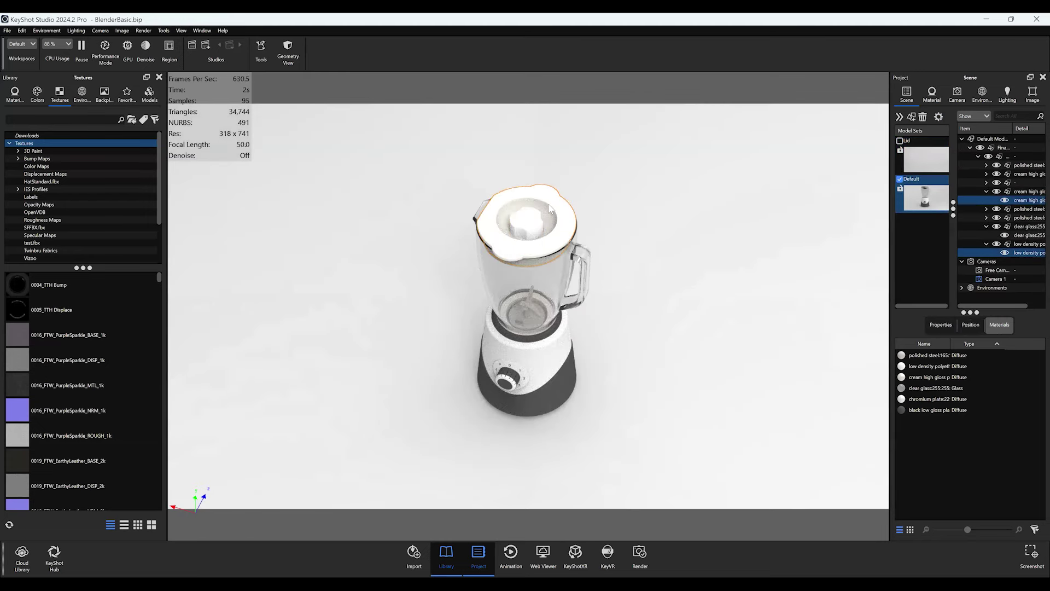
left_click(1028, 194)
left_click(1027, 235, "ctrl")
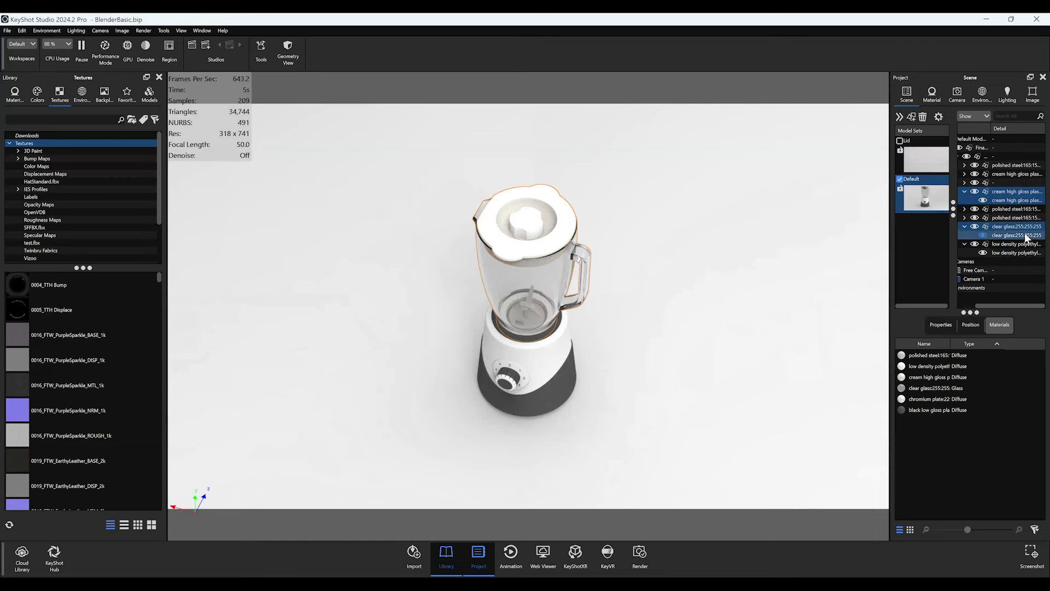
left_click(1026, 236, "ctrl")
left_click(1016, 248, "ctrl")
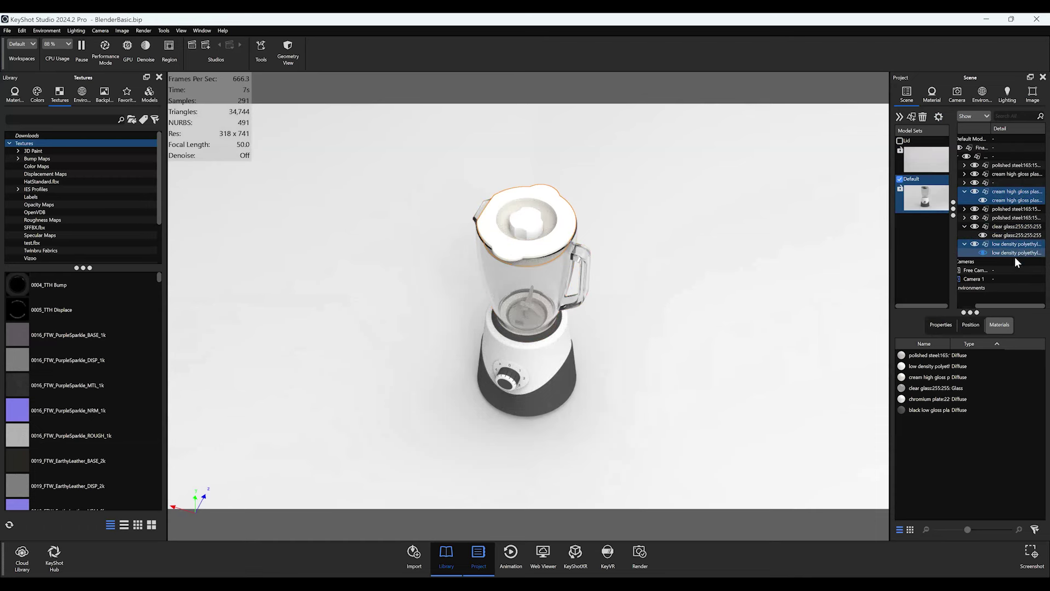
right_click(1010, 192)
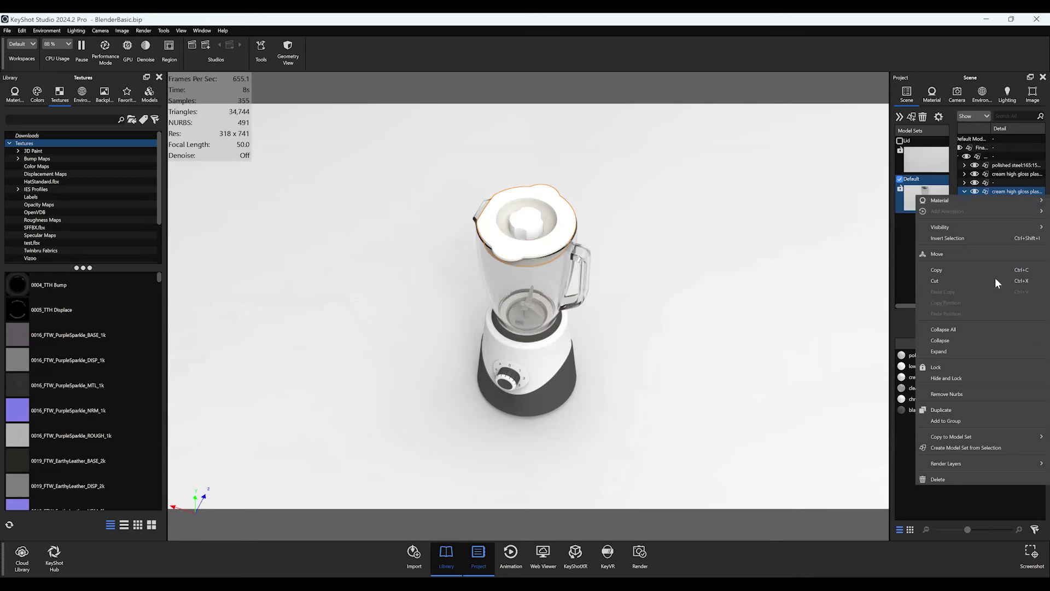
mouse_move(947, 434)
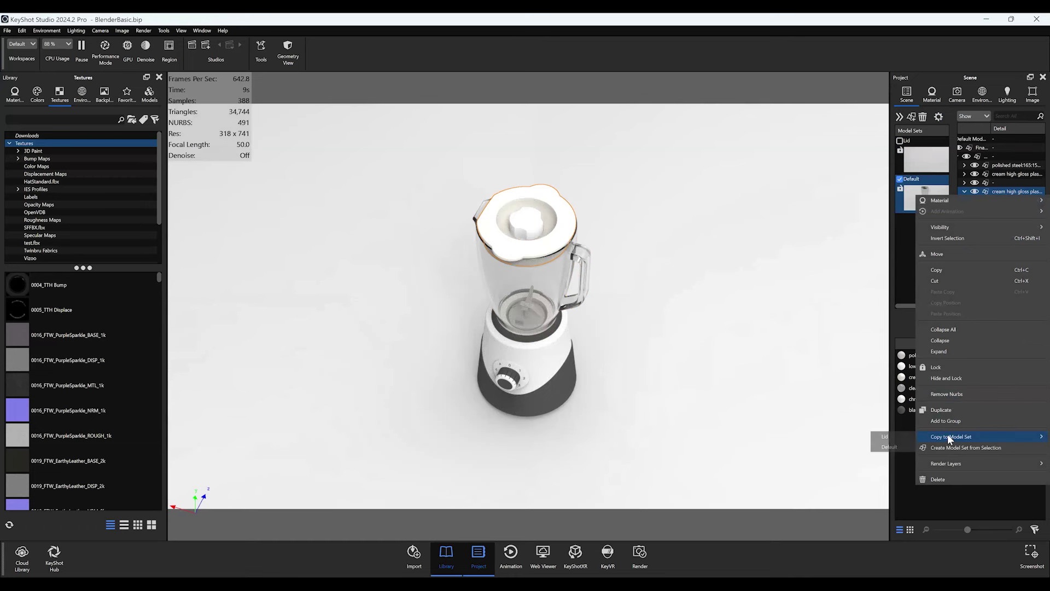
left_click(907, 437)
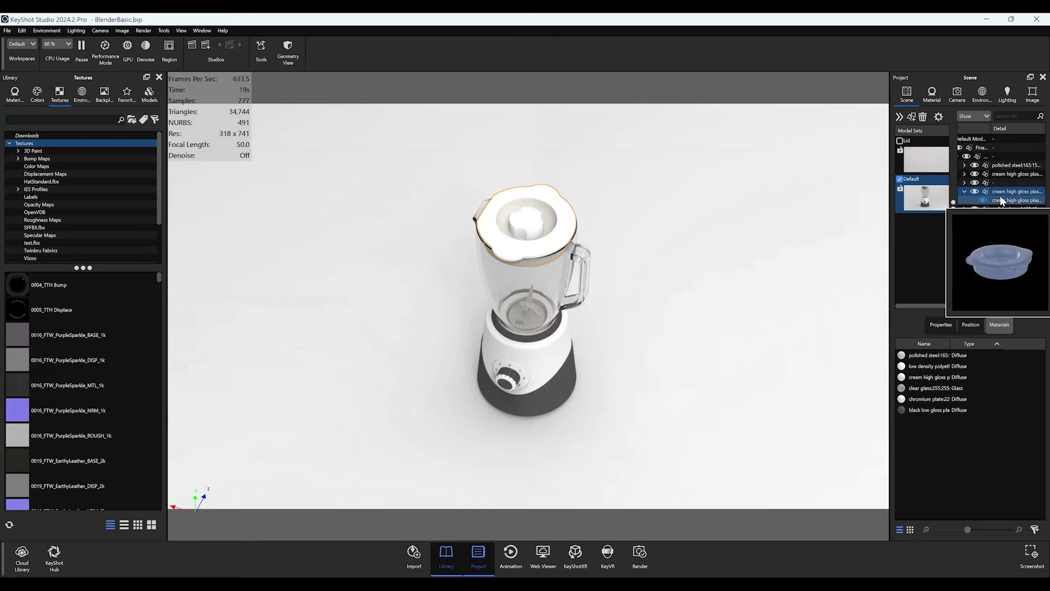
- Delete the lid part from Default and show only the Lid model set
right_click(999, 197)
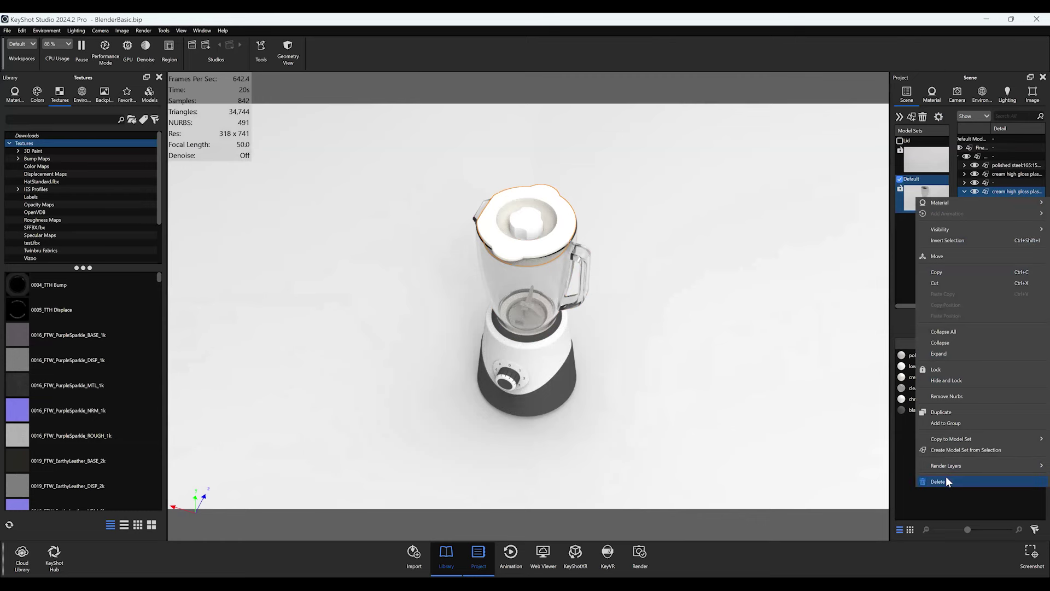
left_click(533, 300)
left_click(898, 142)
left_click(900, 141)
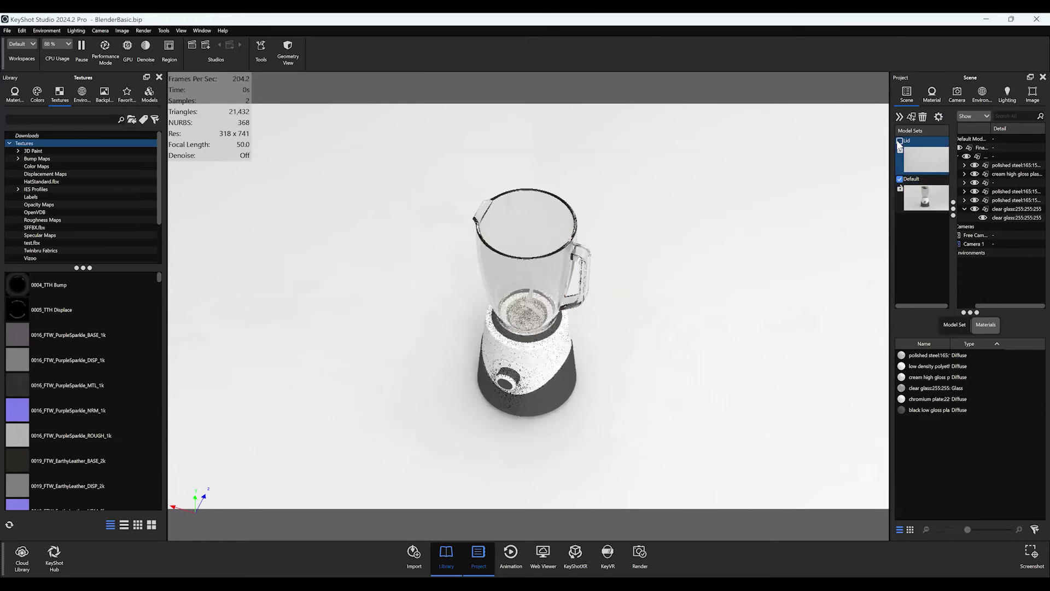
left_click(900, 141)
left_click(926, 159)
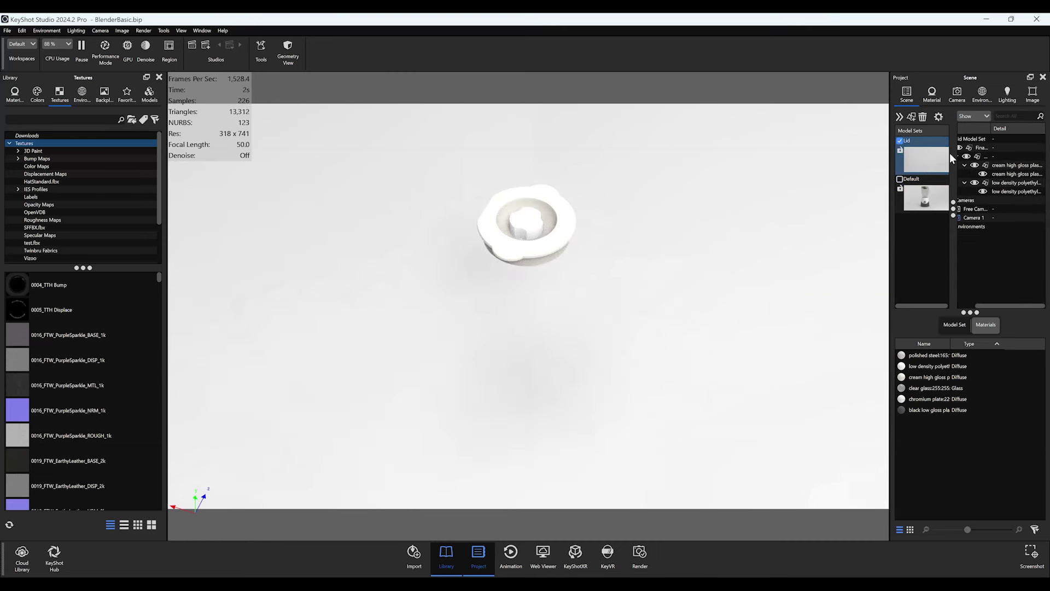
- Enable Default alongside Lid, then orbit around the blender to inspect dial and handle
right_click(919, 161)
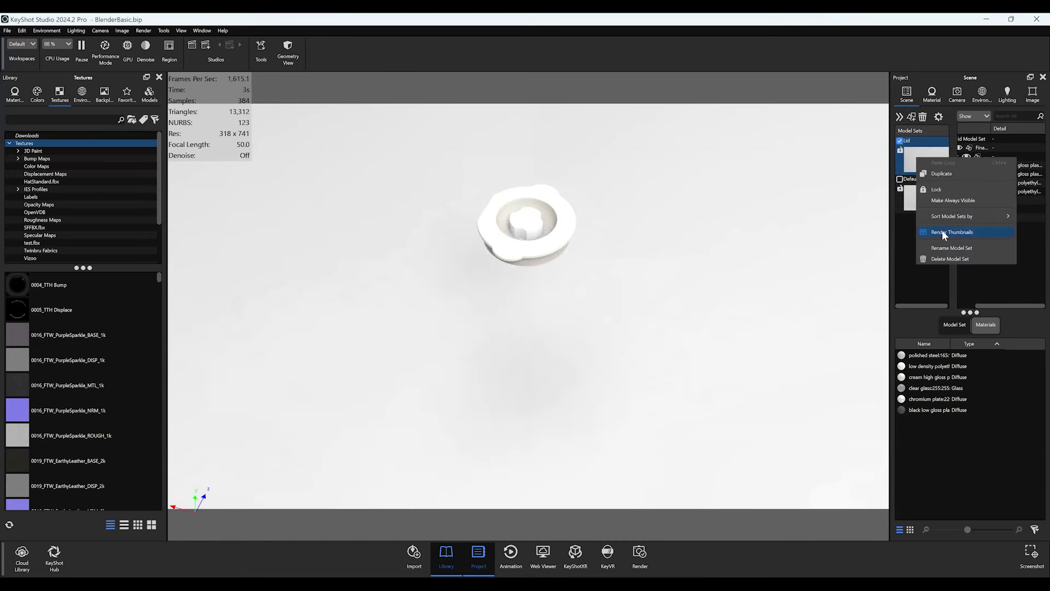
left_click(897, 179)
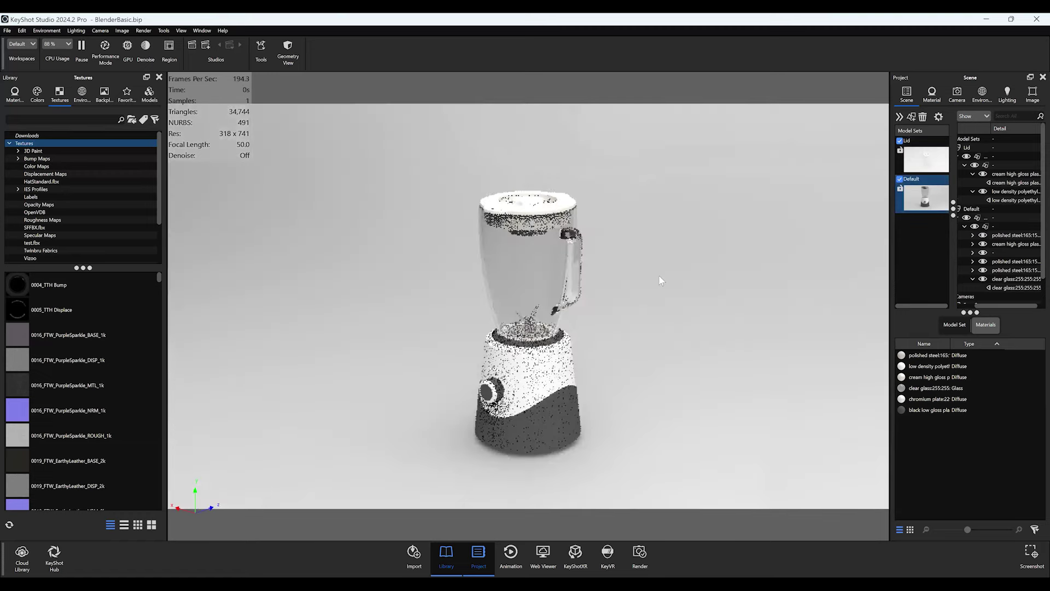
left_click_drag(659, 276, 742, 282)
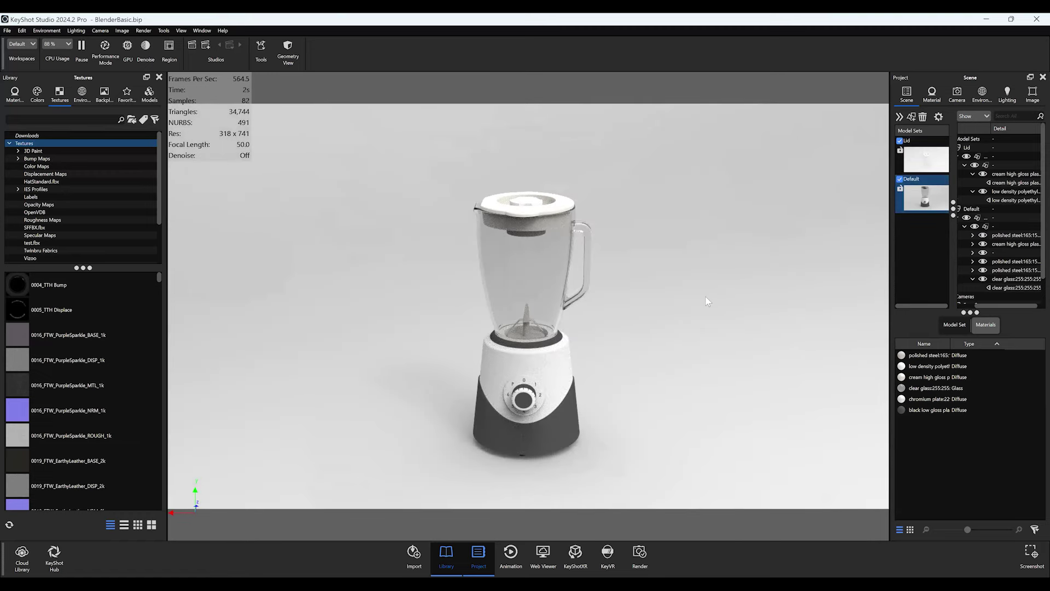
scroll(759, 283, "up", 1)
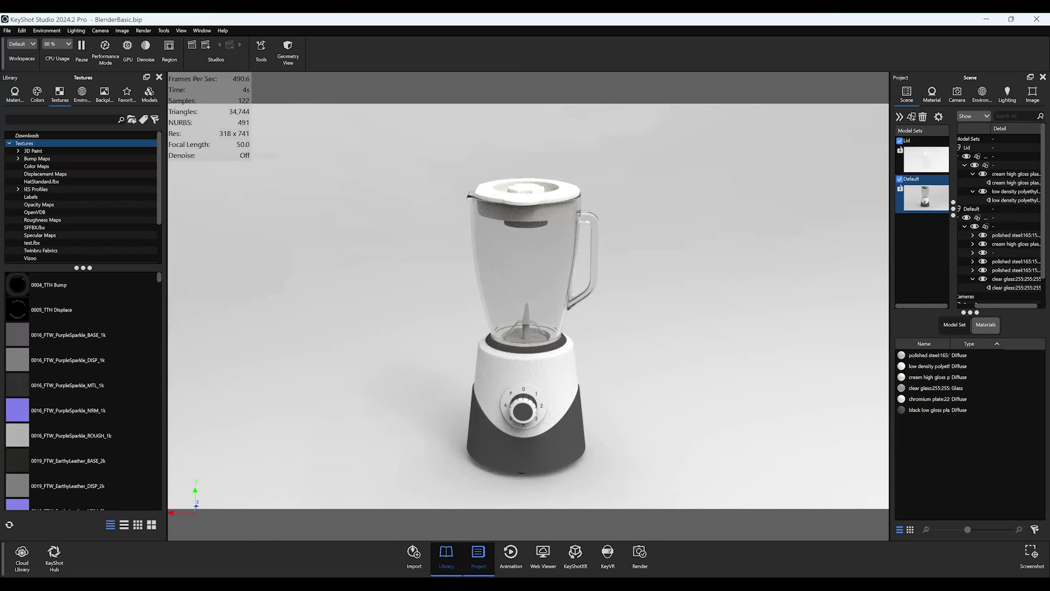
left_click_drag(456, 320, 650, 254)
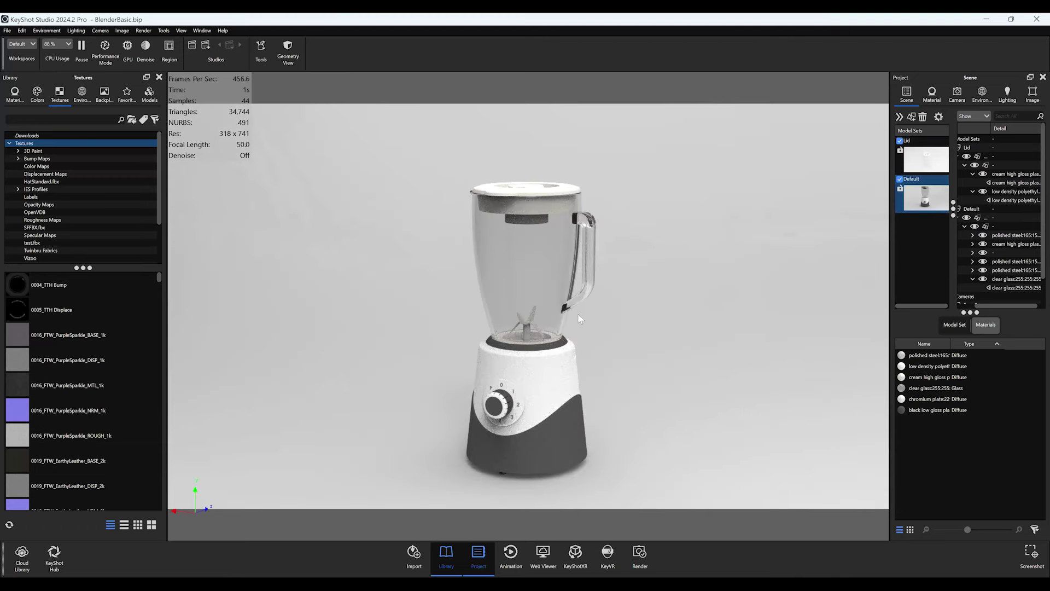
left_click_drag(569, 355, 580, 397)
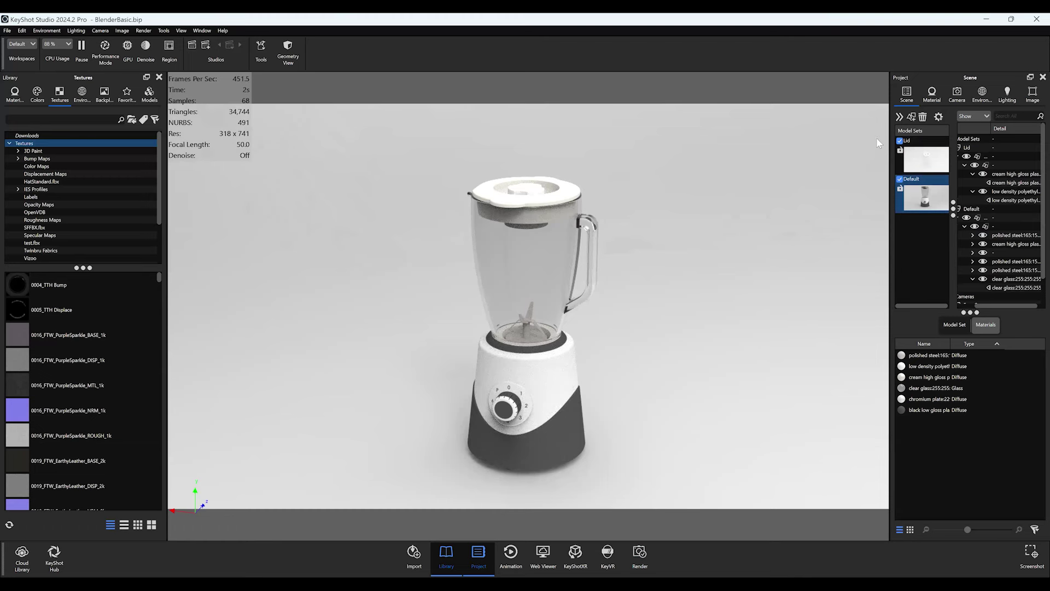
- Add an empty model set named 'Pennies' and open the File > Import dialog
left_click(910, 118)
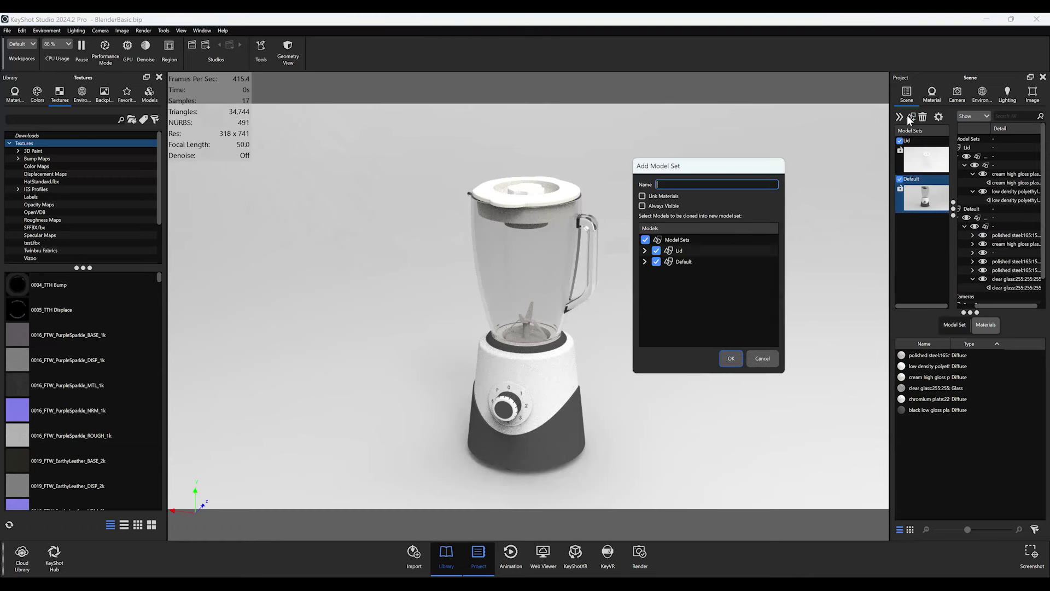
type("Pennies")
left_click(646, 239)
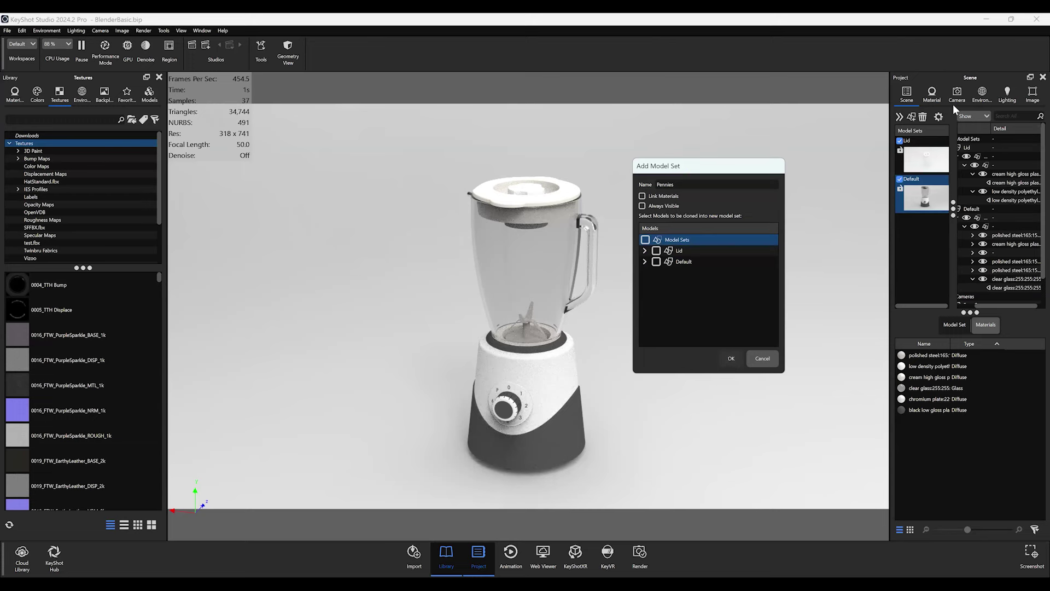
left_click(7, 31)
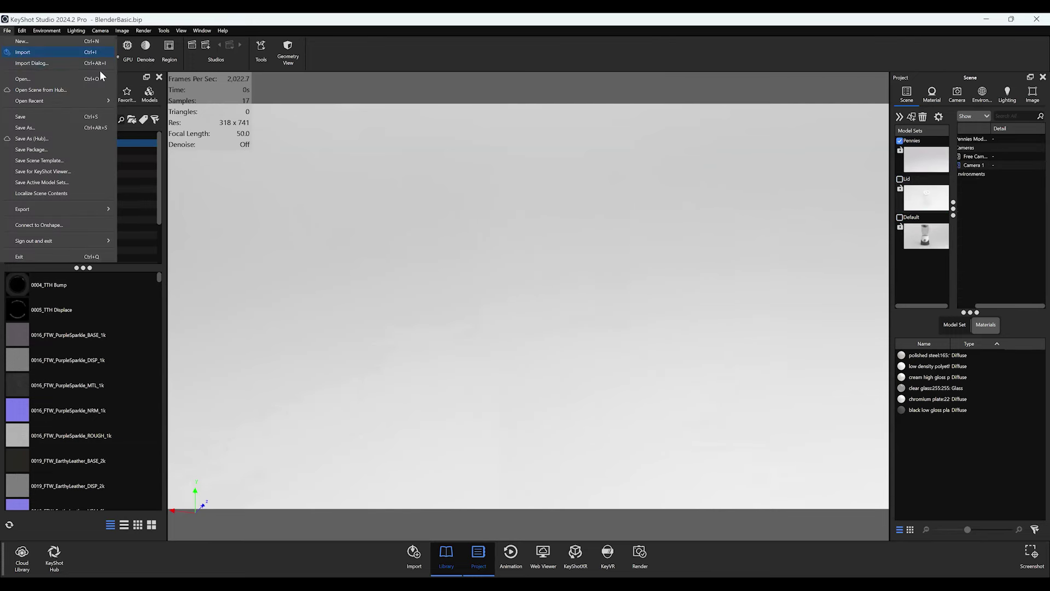
left_click(22, 53)
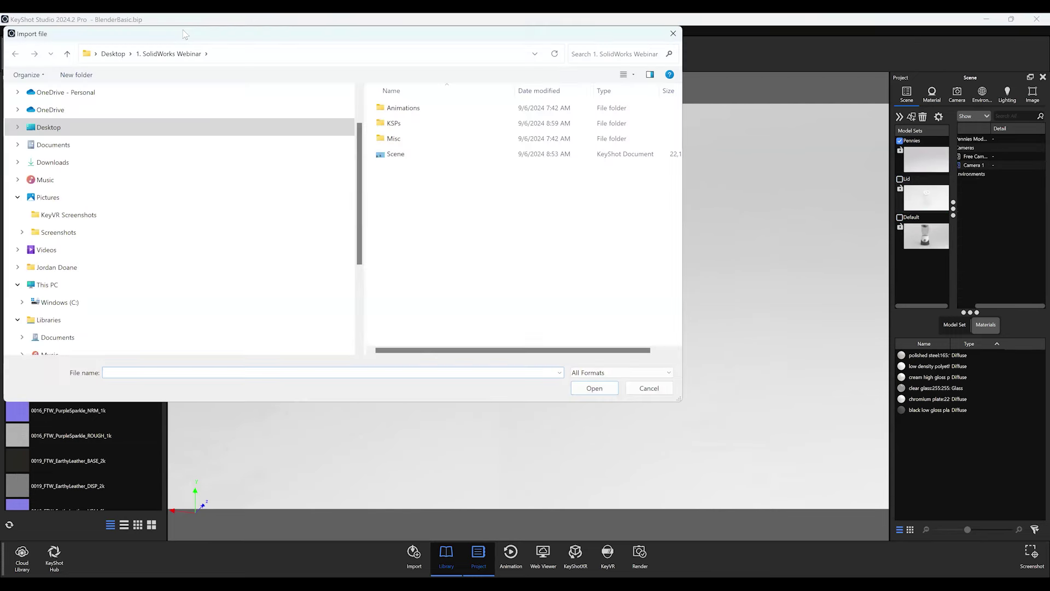
- Select Penny.bip in the KSPs folder and open its BIP import options
left_click(406, 124)
double_click(407, 124)
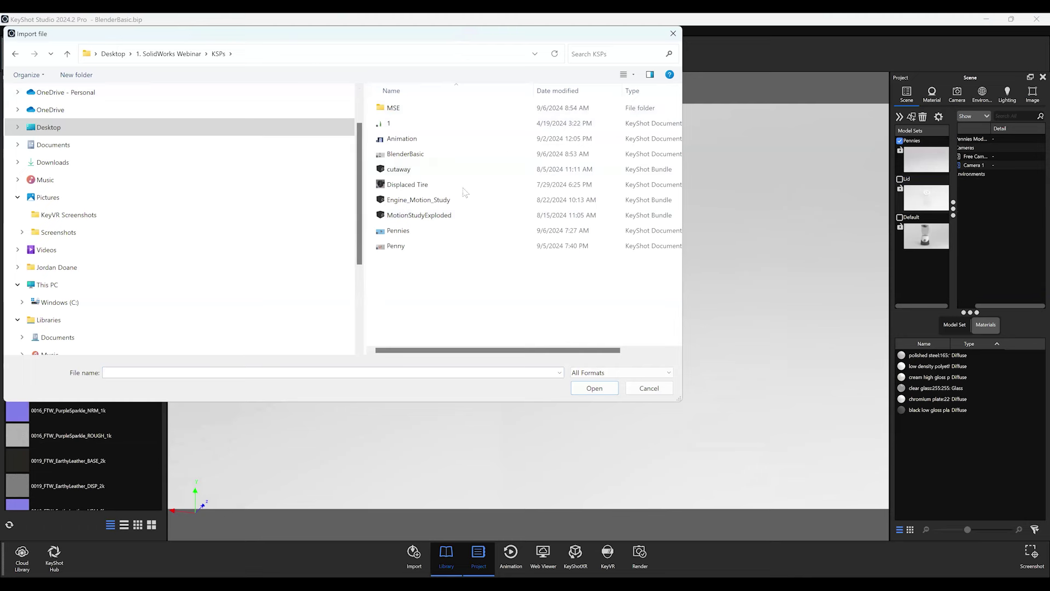
left_click(450, 232)
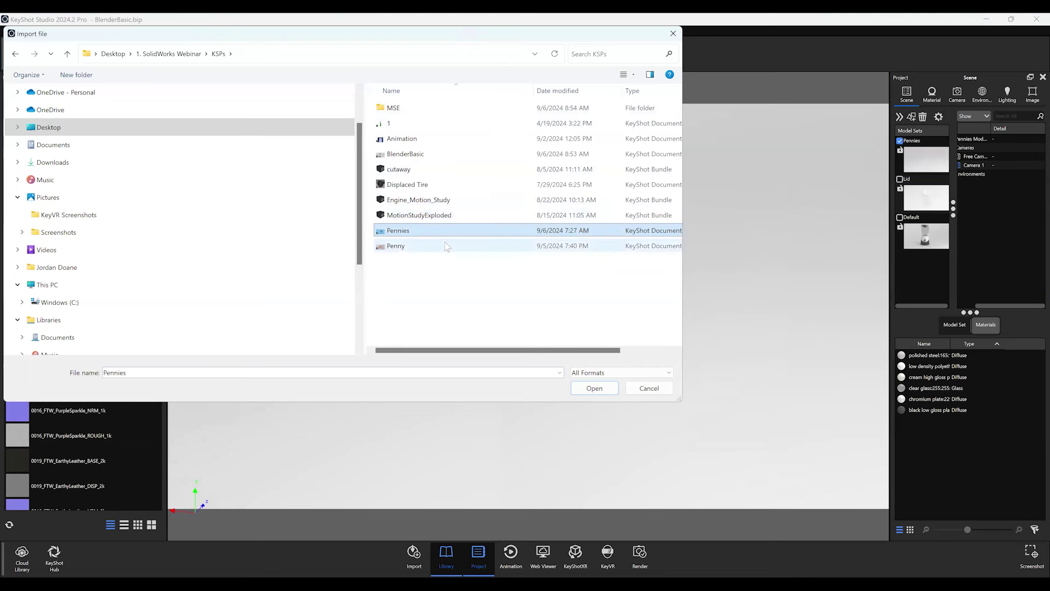
left_click(453, 247)
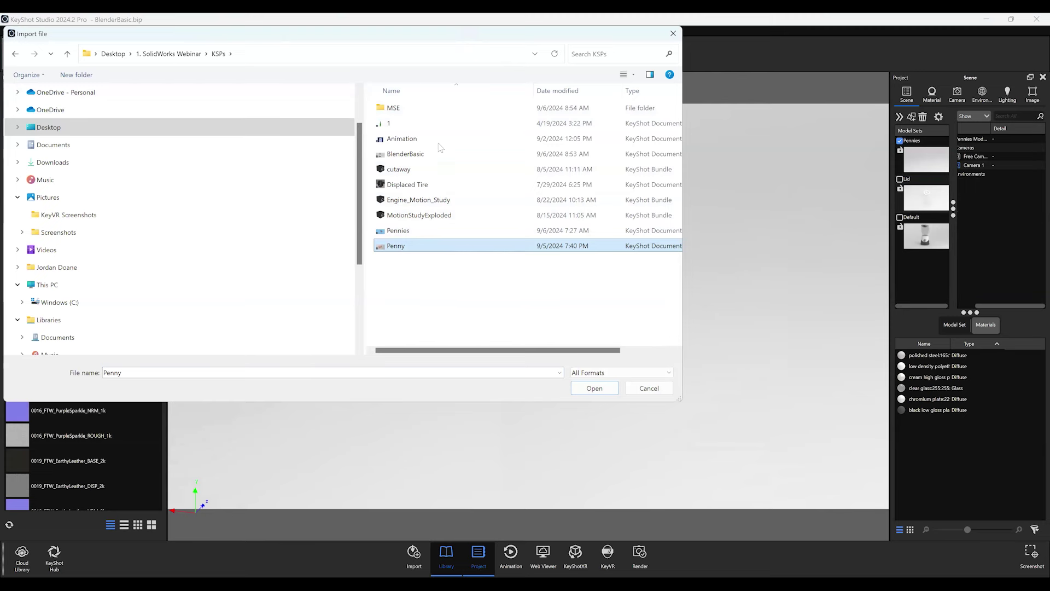
key("Return")
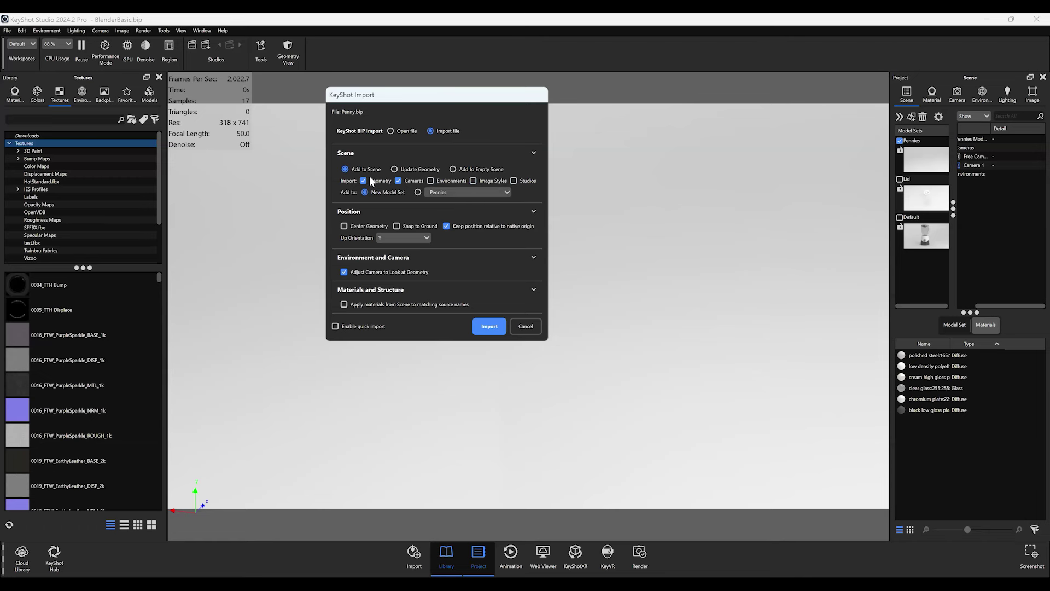
- Import Penny.bip as a new model set P and render the model set thumbnails
left_click(481, 327)
left_click(925, 159)
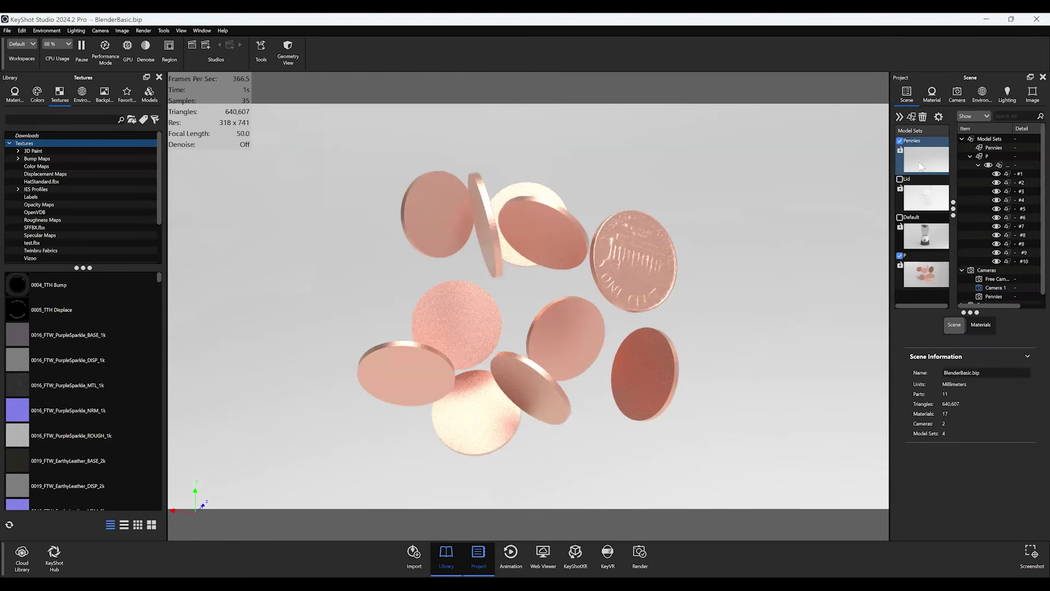
right_click(924, 161)
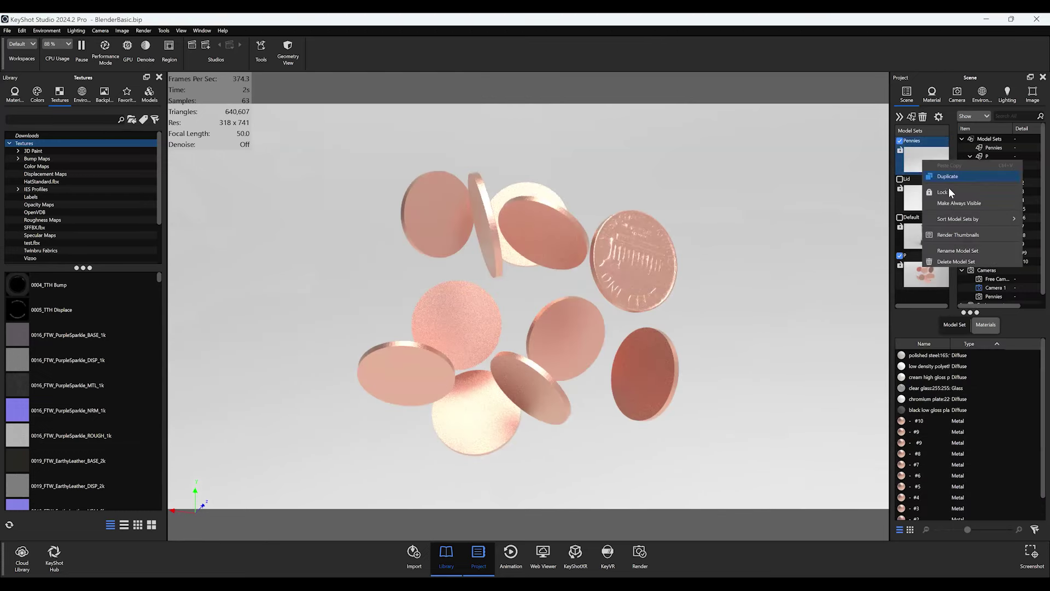
left_click(953, 231)
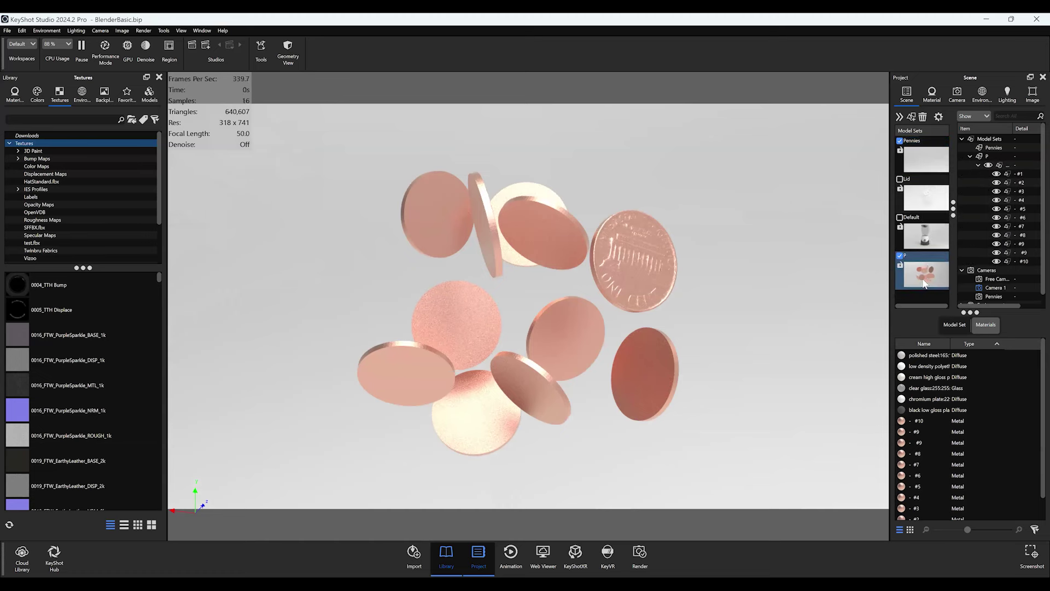
left_click(922, 277)
- Delete the empty Pennies model set and confirm the removal
right_click(930, 153)
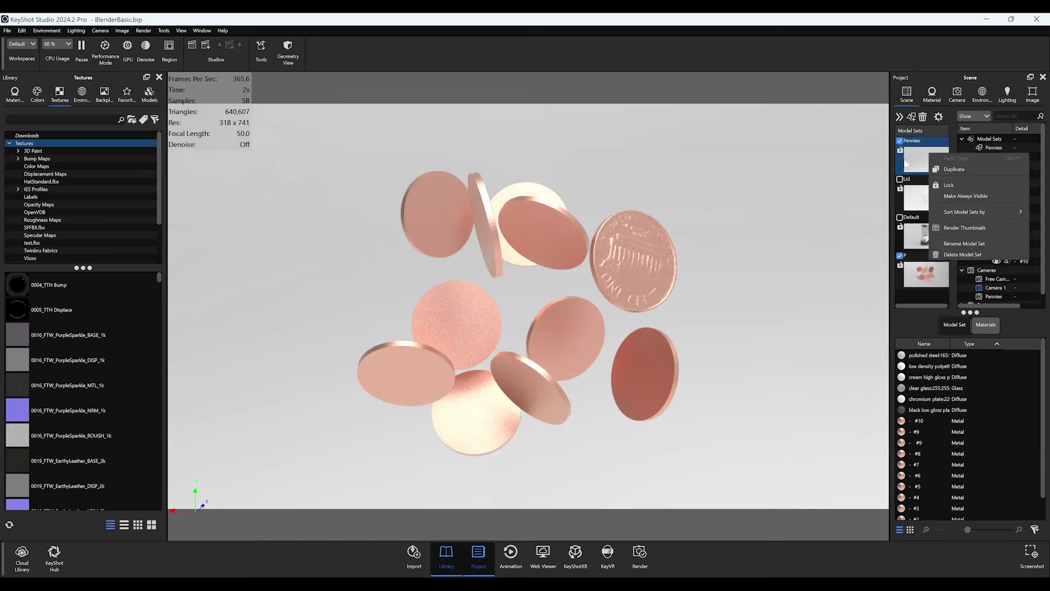
left_click(916, 159)
right_click(916, 159)
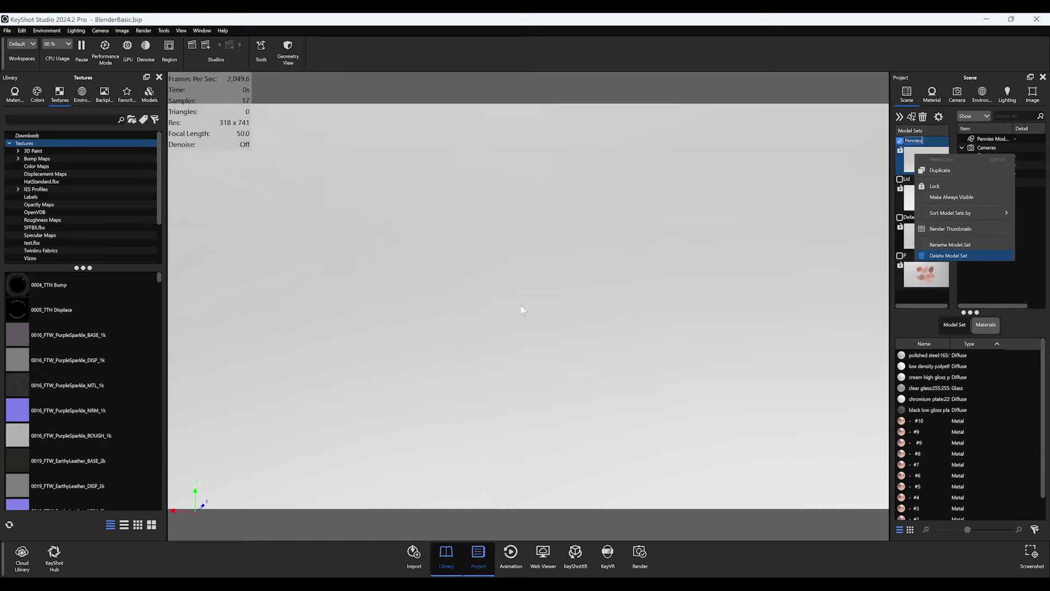
left_click(952, 254)
left_click(536, 310)
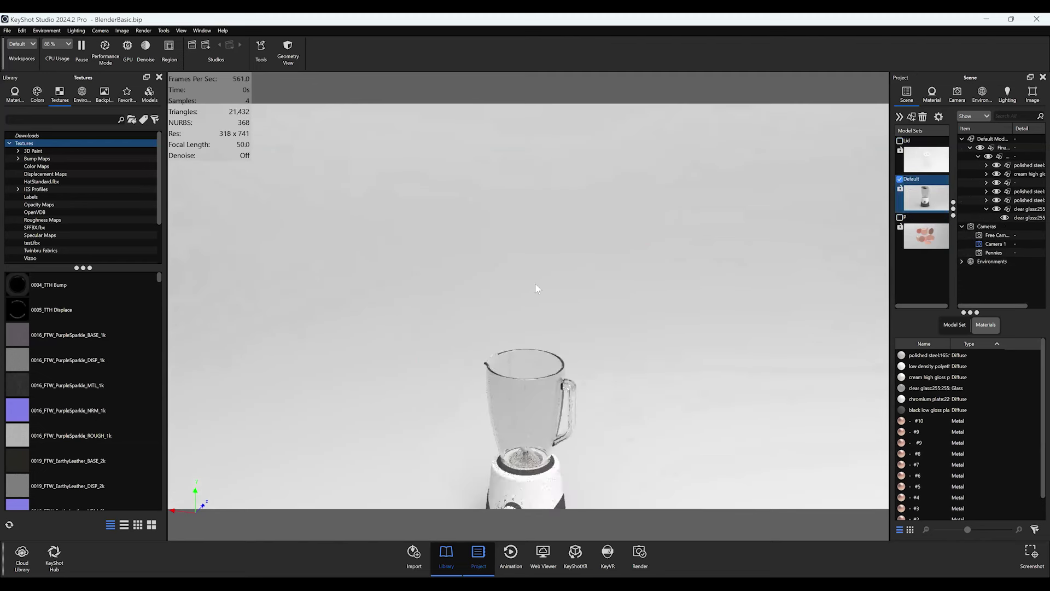
- Toggle the Lid, Default and P model sets to preview the blender and pennies separately
left_click(900, 140)
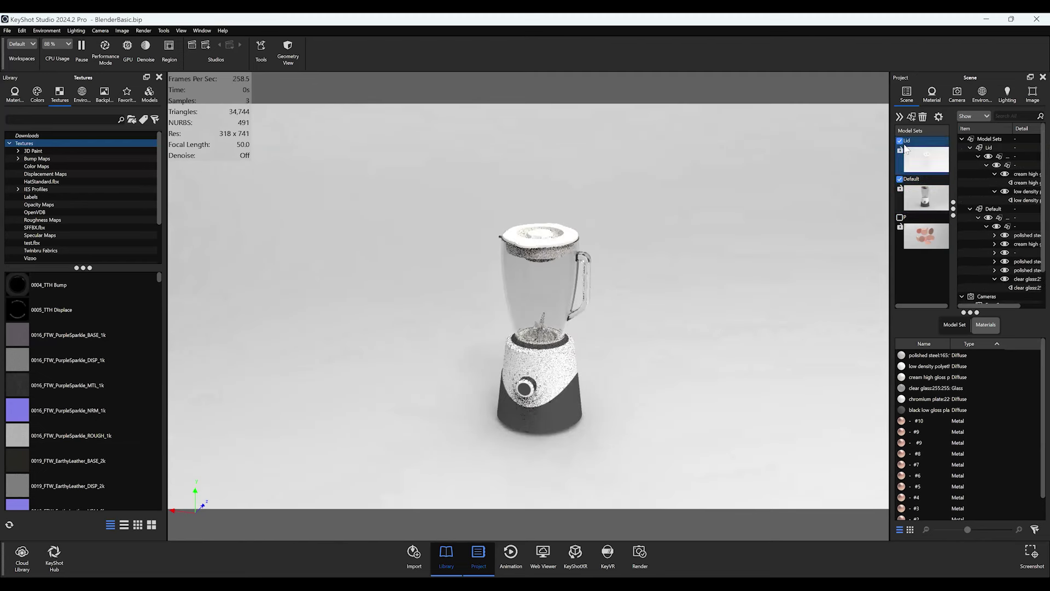
left_click(900, 217)
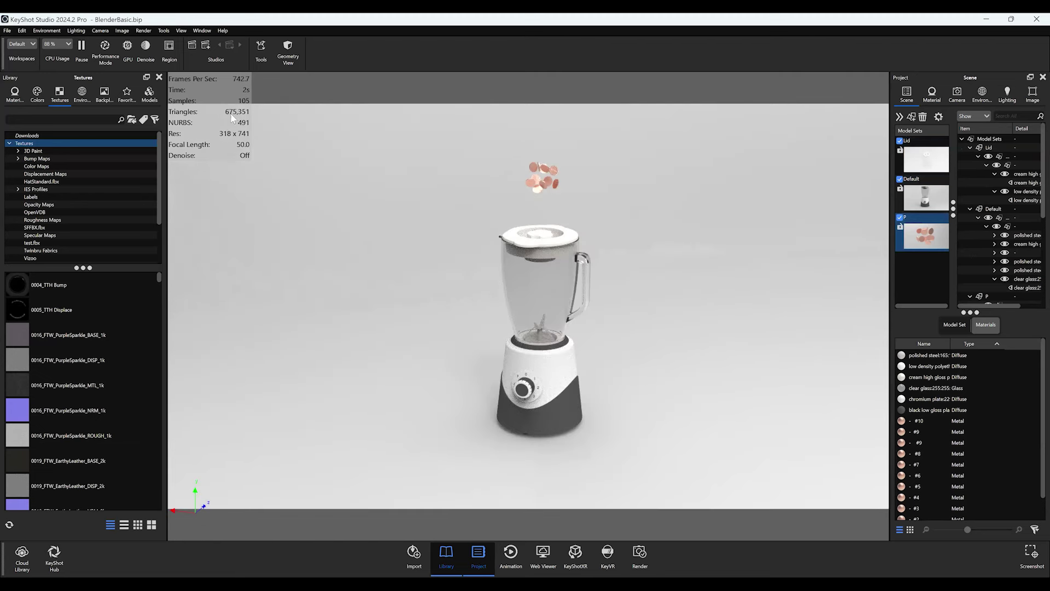
left_click(906, 216)
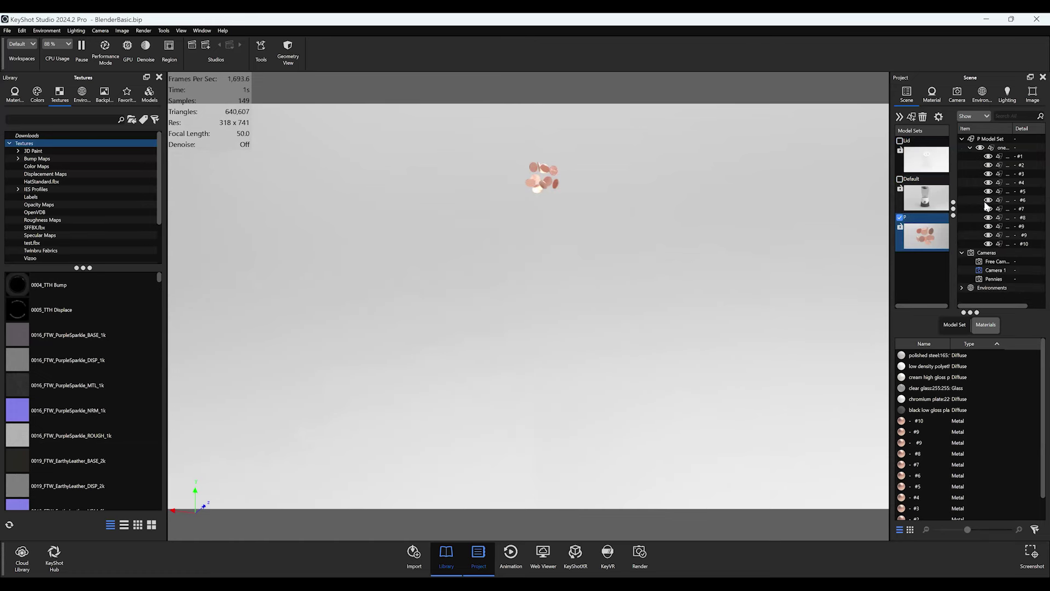
left_click(926, 194)
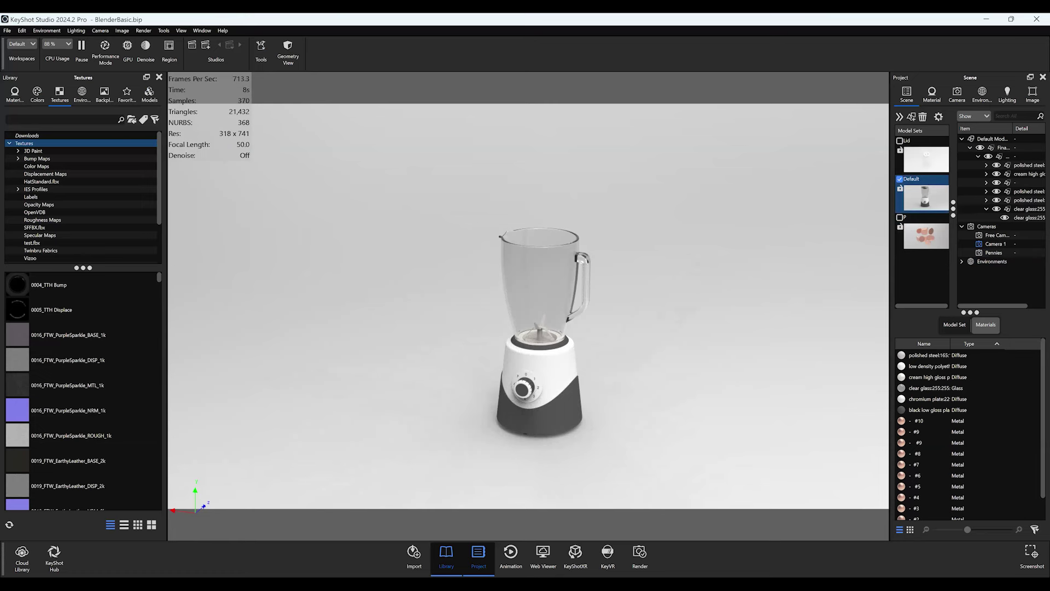
left_click(926, 235)
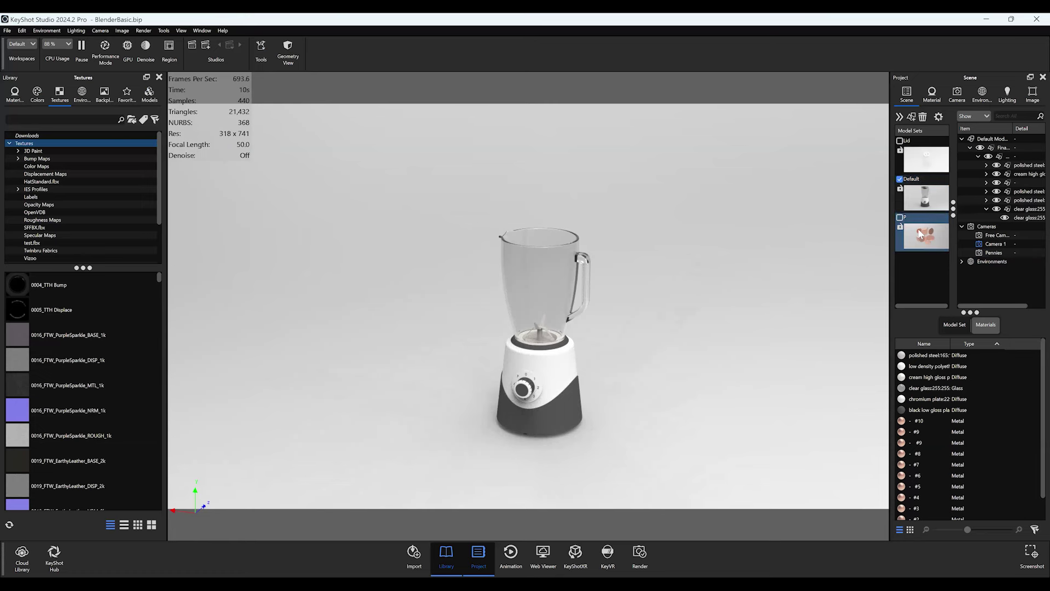
scroll(572, 165, "up", 5)
middle_click_drag(567, 168, 473, 393)
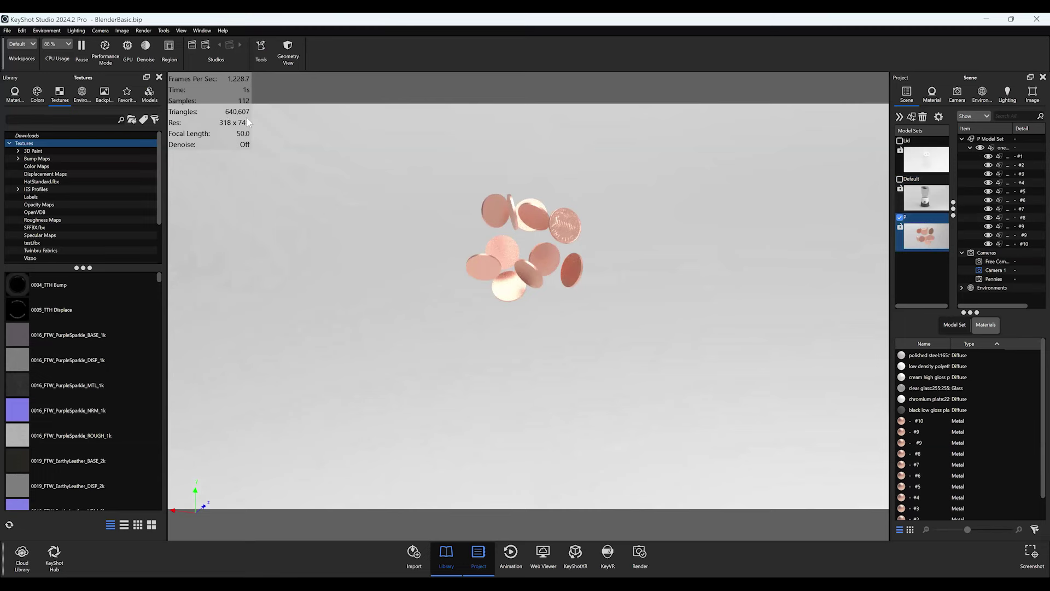
- Show Lid, Default and P sets together and orbit to a front view of the blender
left_click(927, 158)
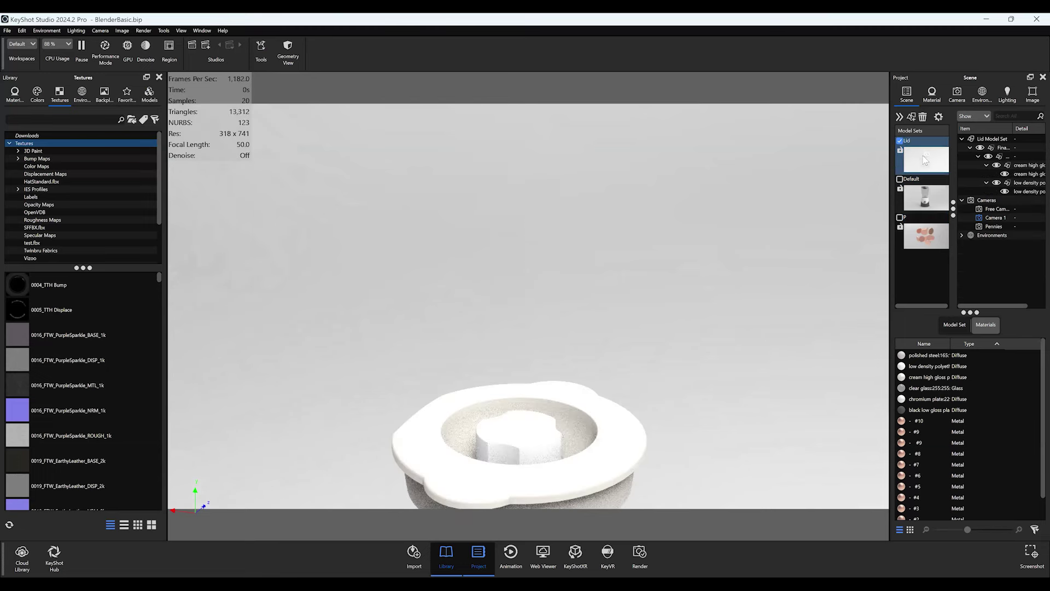
left_click(900, 179)
left_click(900, 217)
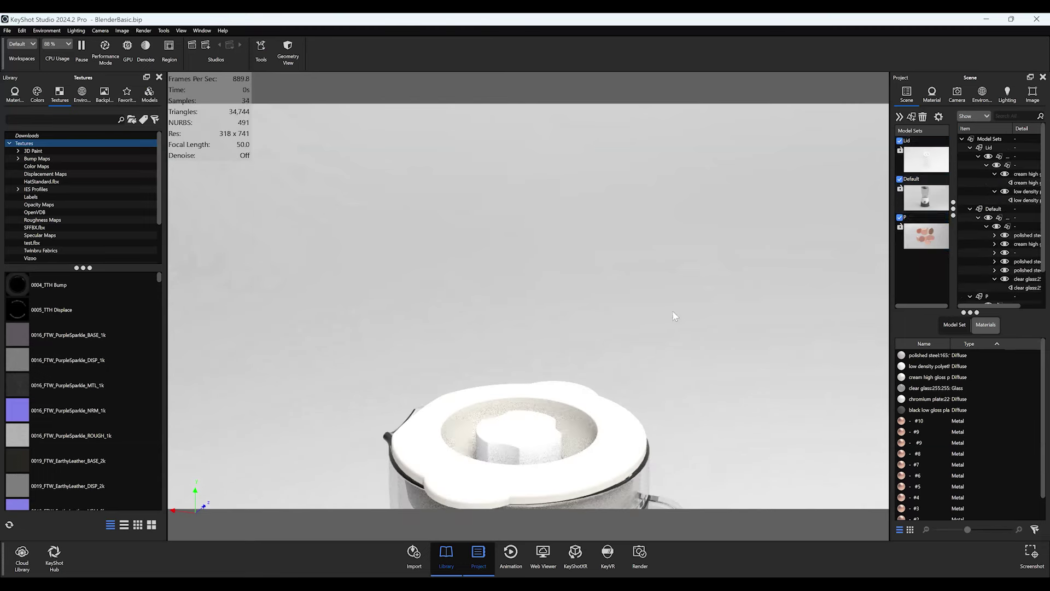
scroll(589, 248, "down", 10)
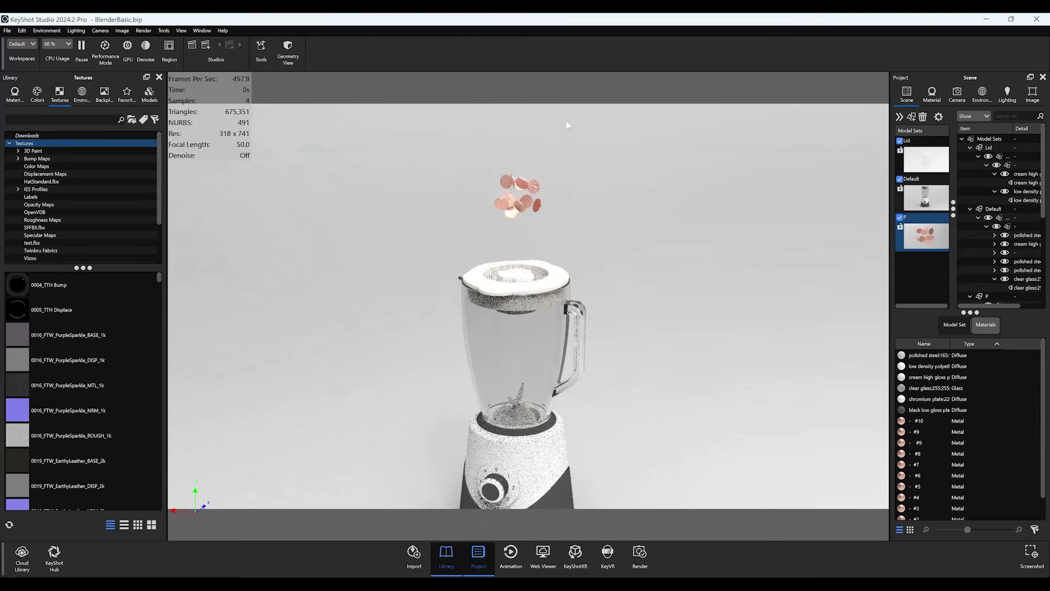
left_click_drag(588, 247, 592, 222)
middle_click_drag(595, 280, 611, 338)
left_click_drag(611, 338, 606, 365)
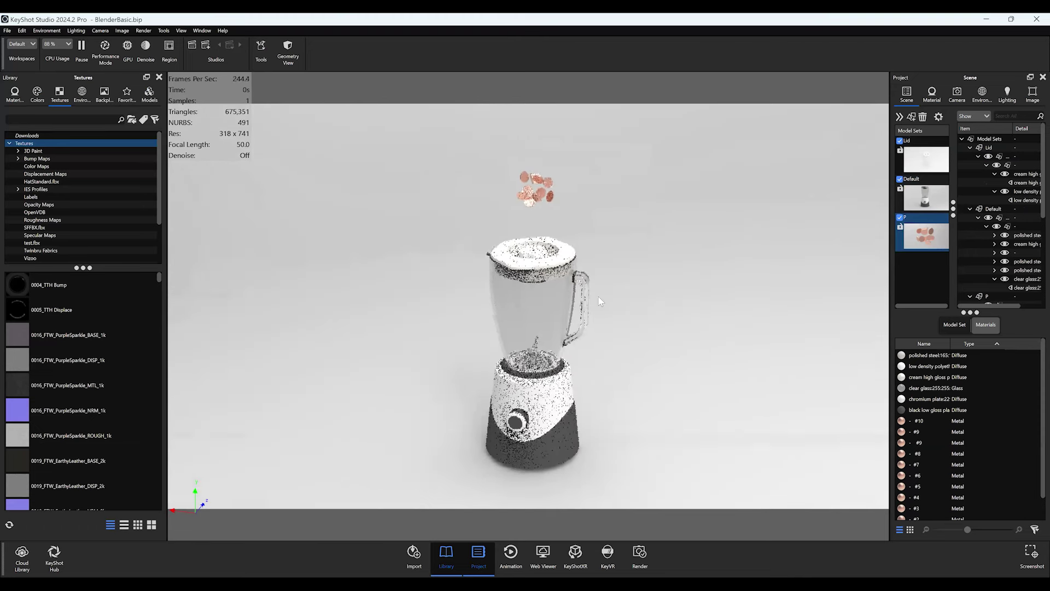
middle_click_drag(605, 366, 604, 328)
left_click_drag(604, 328, 606, 294)
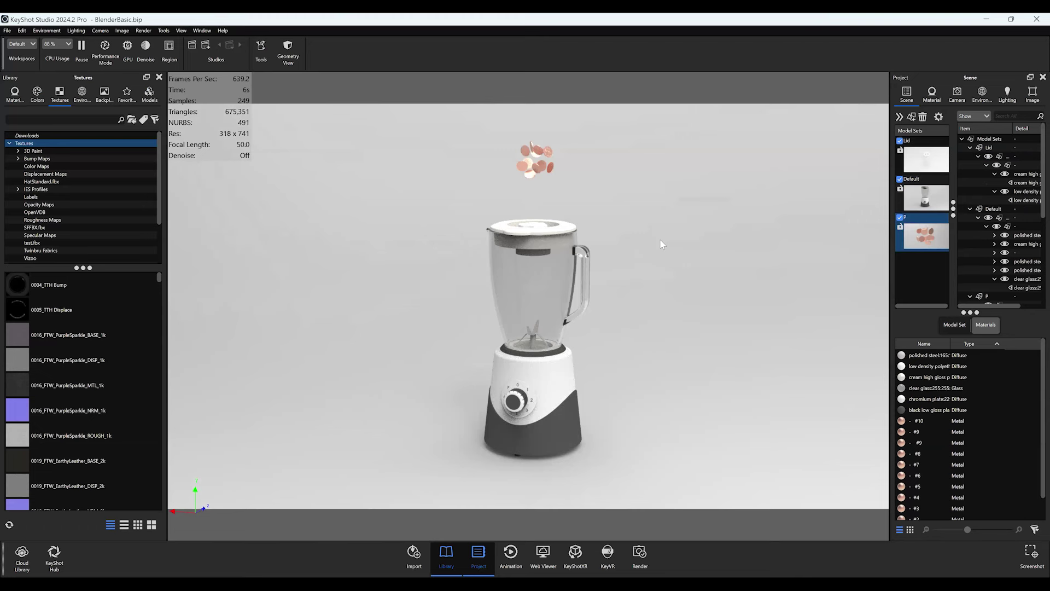
left_click_drag(514, 176, 532, 175)
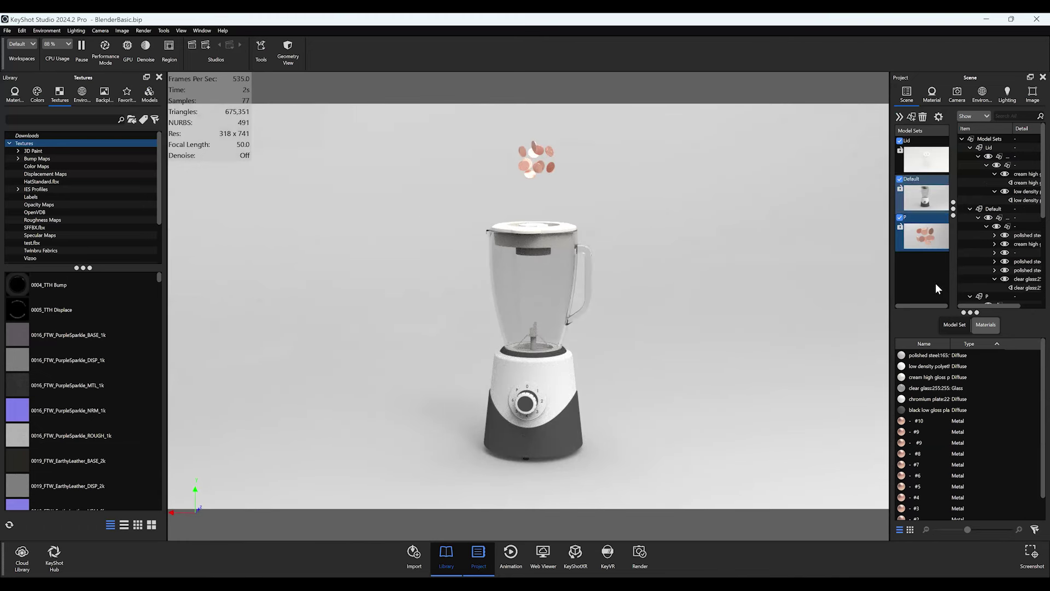
left_click_drag(575, 195, 574, 221)
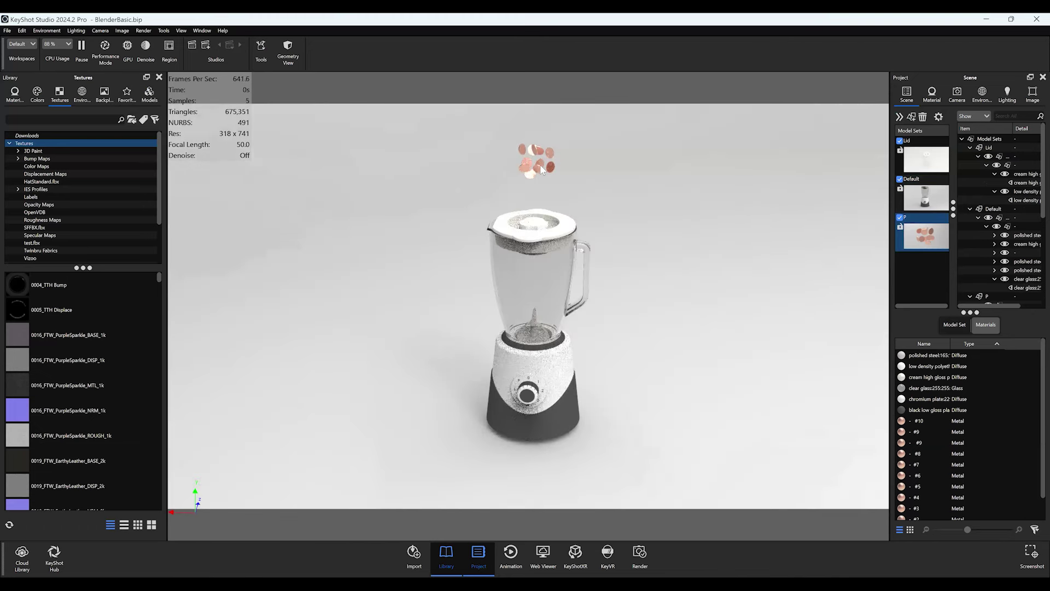
- Hide the Lid and pennies sets, leaving only the Default model set visible
left_click(900, 140)
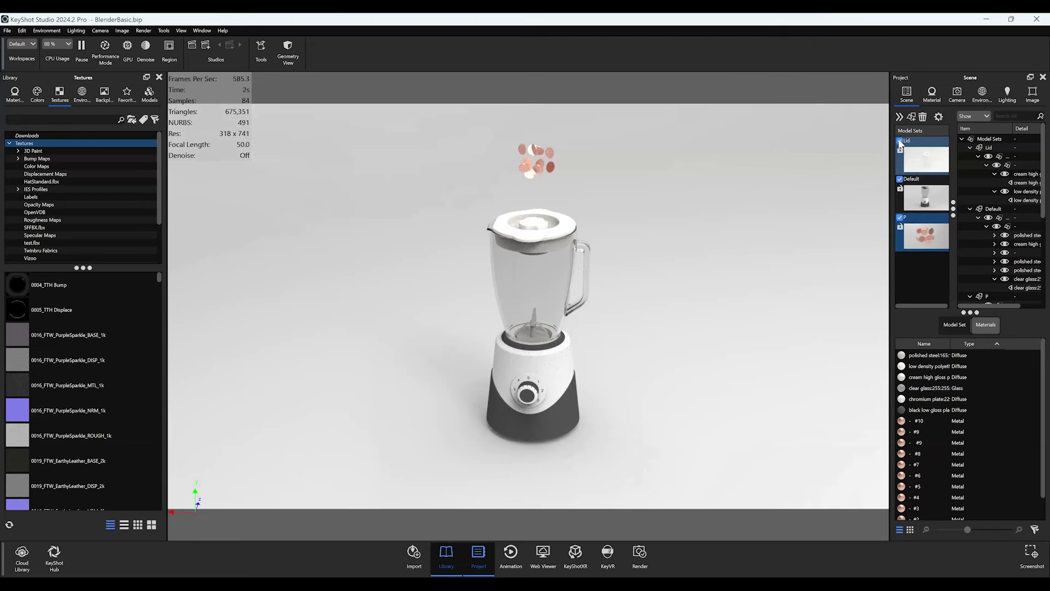
left_click_drag(710, 276, 677, 248)
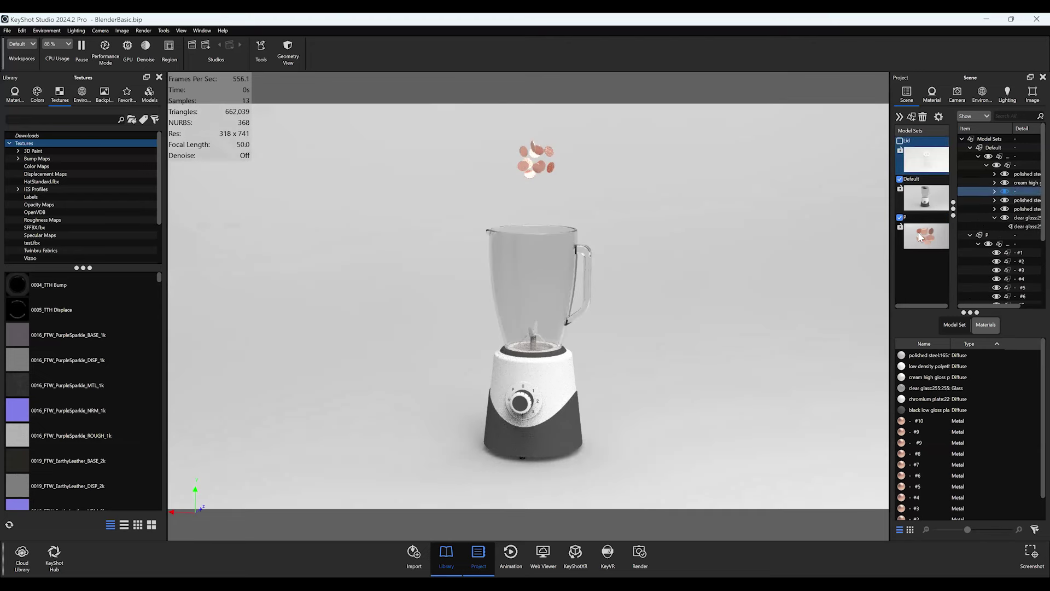
left_click(925, 197)
left_click(919, 246)
left_click(933, 199, "ctrl")
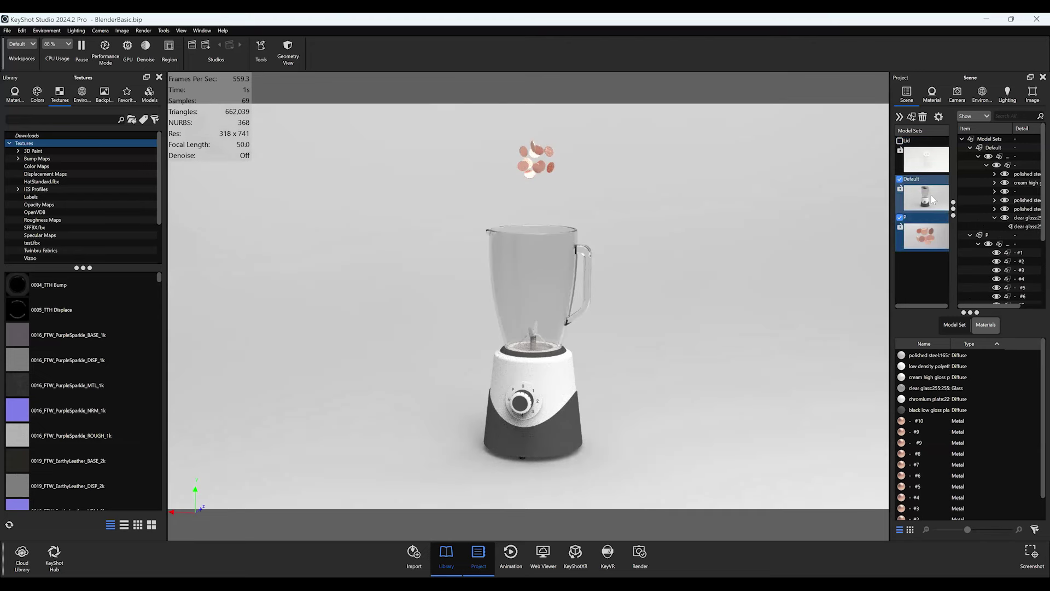
left_click(933, 199)
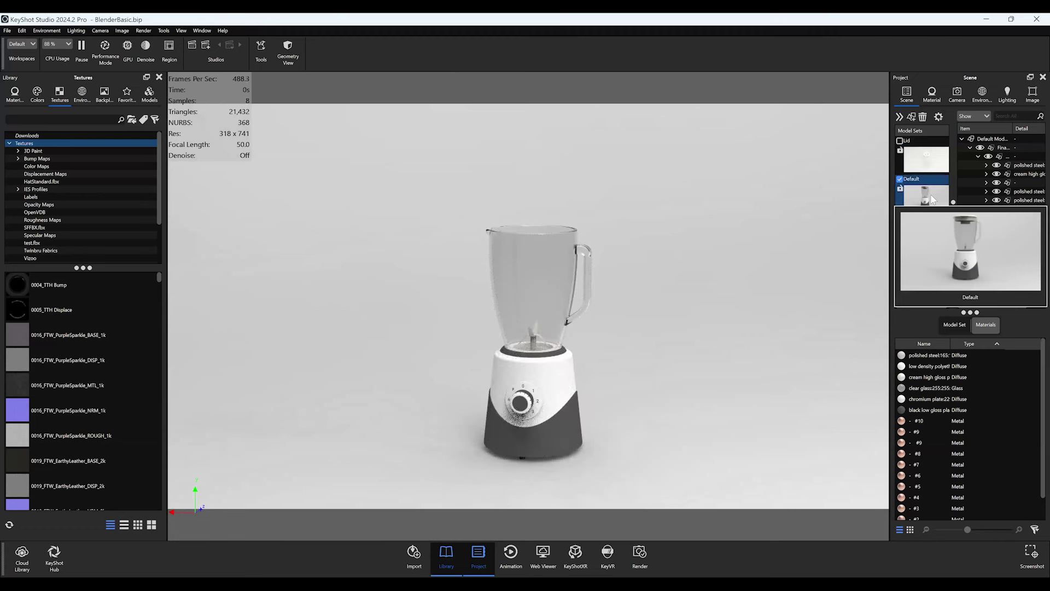
left_click(792, 208)
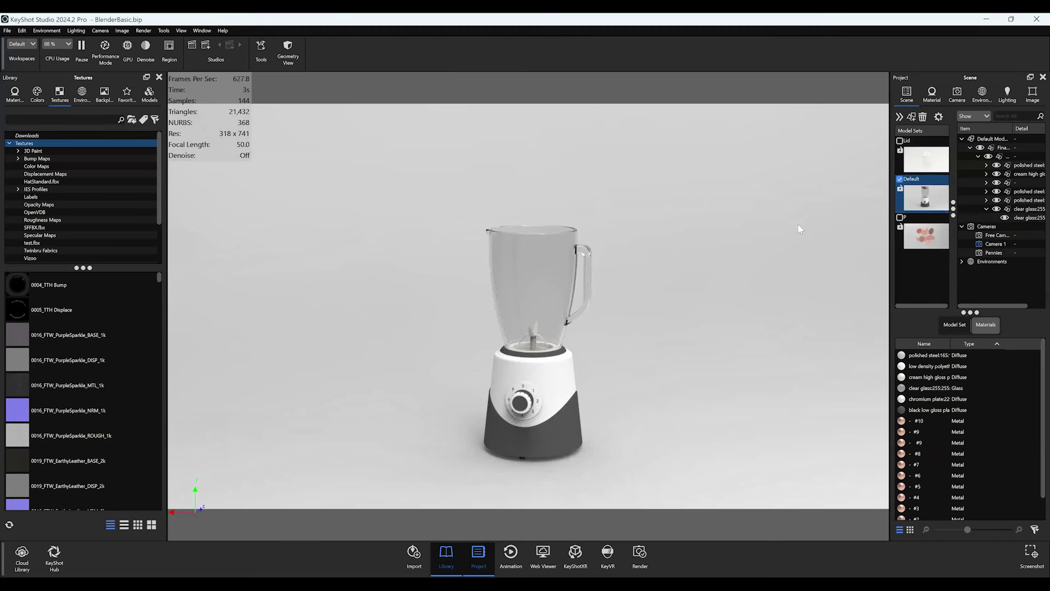
- Apply Axalta Blazing Copper to the lower base shell and Brick House red to the upper housing
double_click(567, 379)
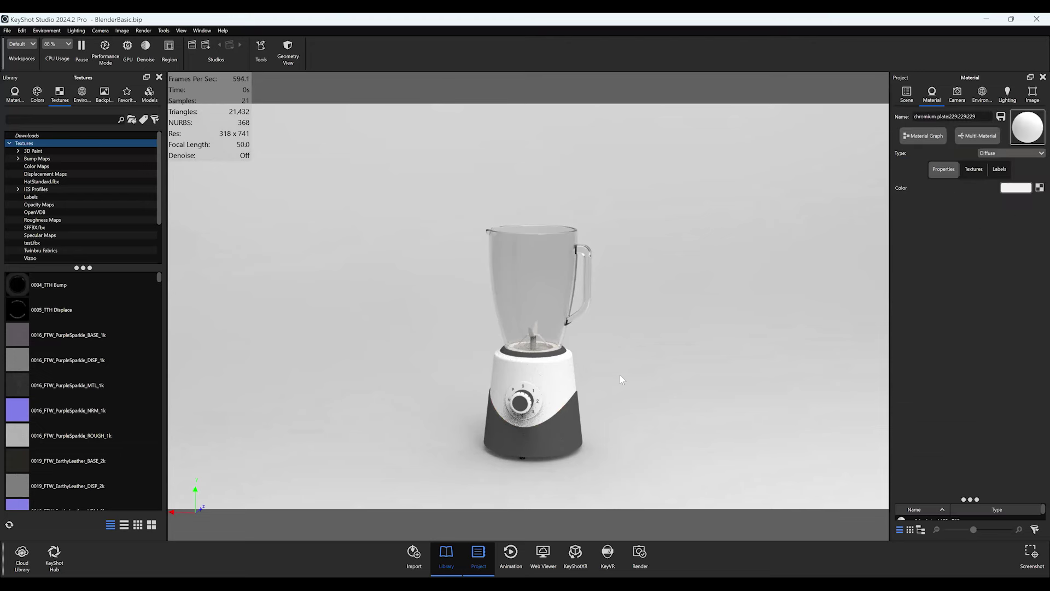
left_click_drag(620, 375, 633, 342)
left_click(11, 99)
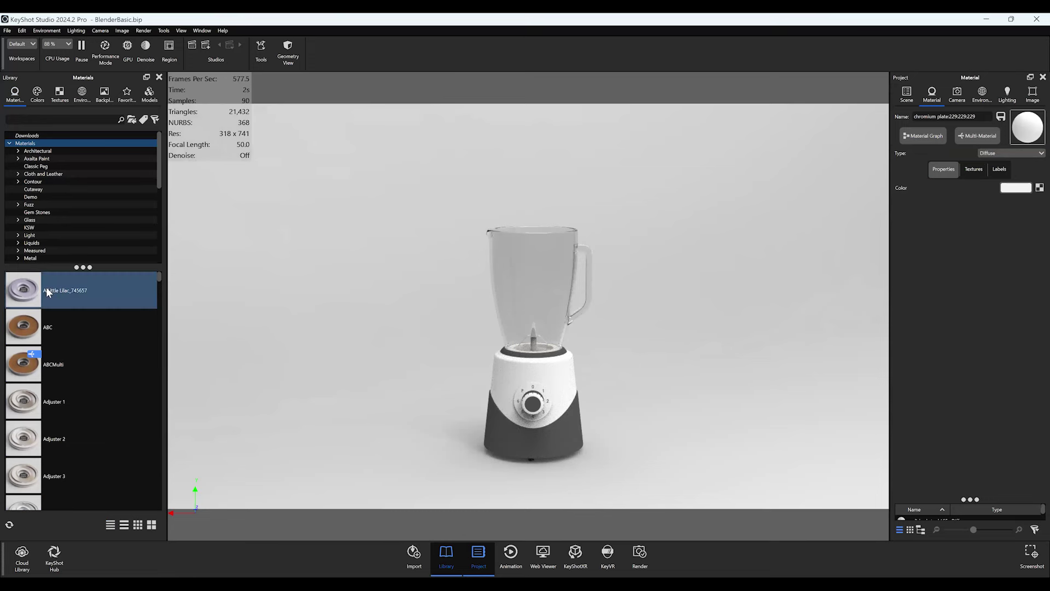
left_click(35, 158)
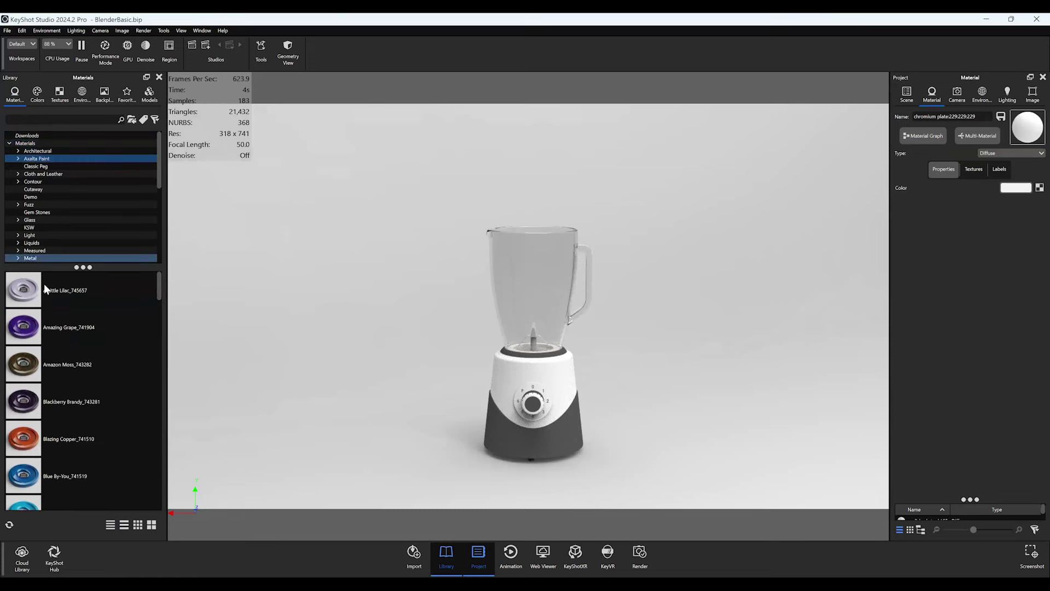
left_click_drag(25, 437, 564, 437)
scroll(76, 405, "down", 3)
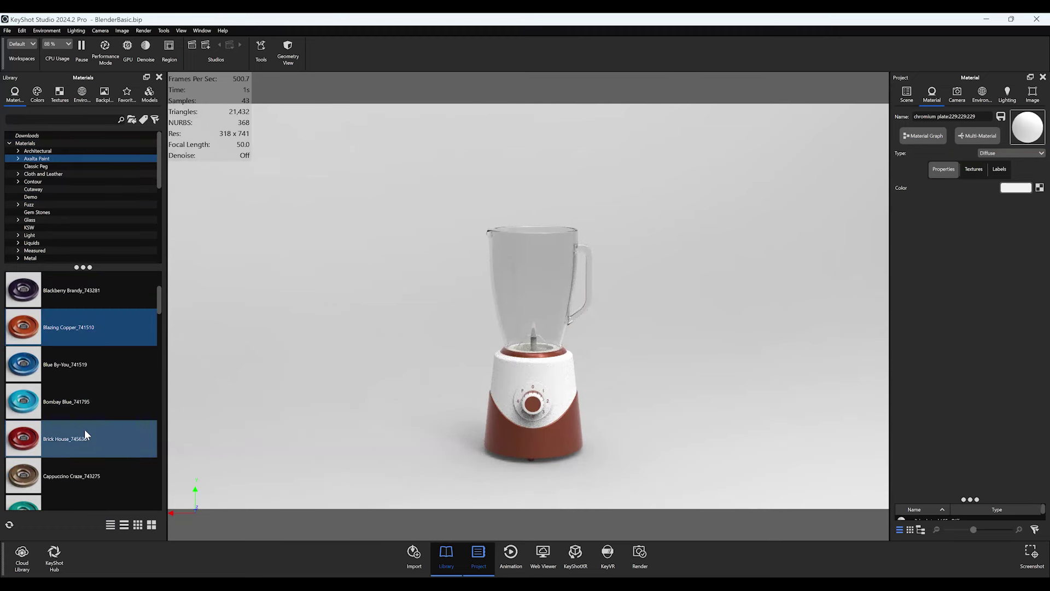
left_click_drag(84, 434, 545, 371)
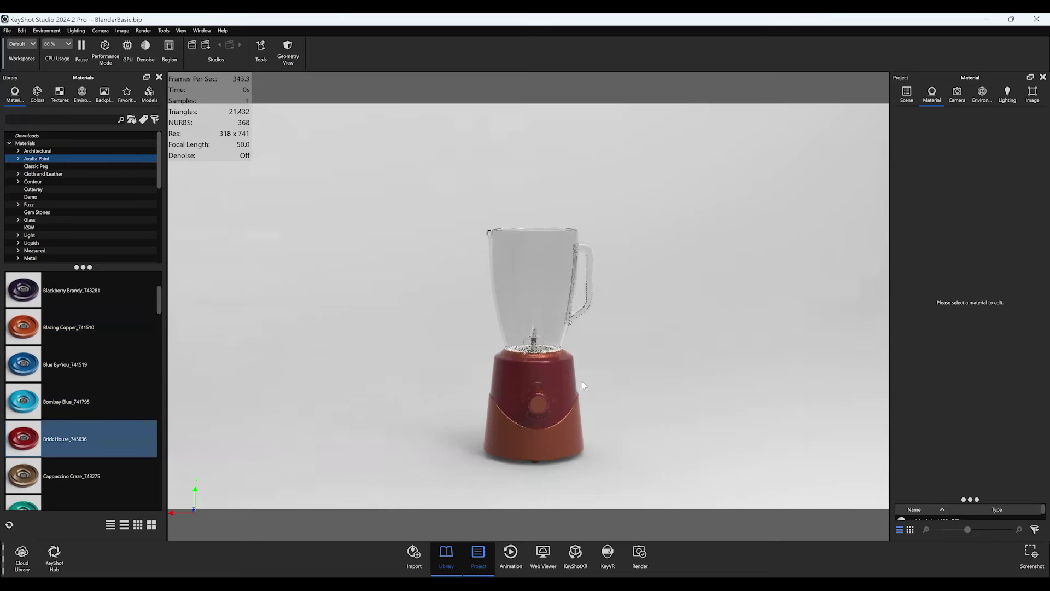
left_click_drag(539, 334, 546, 307)
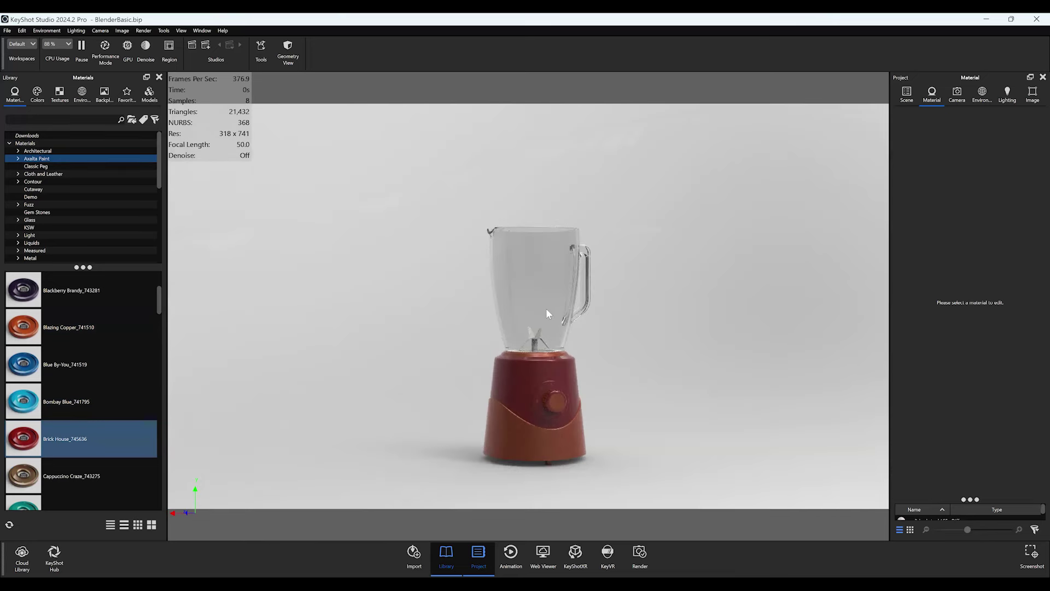
left_click_drag(684, 317, 515, 297)
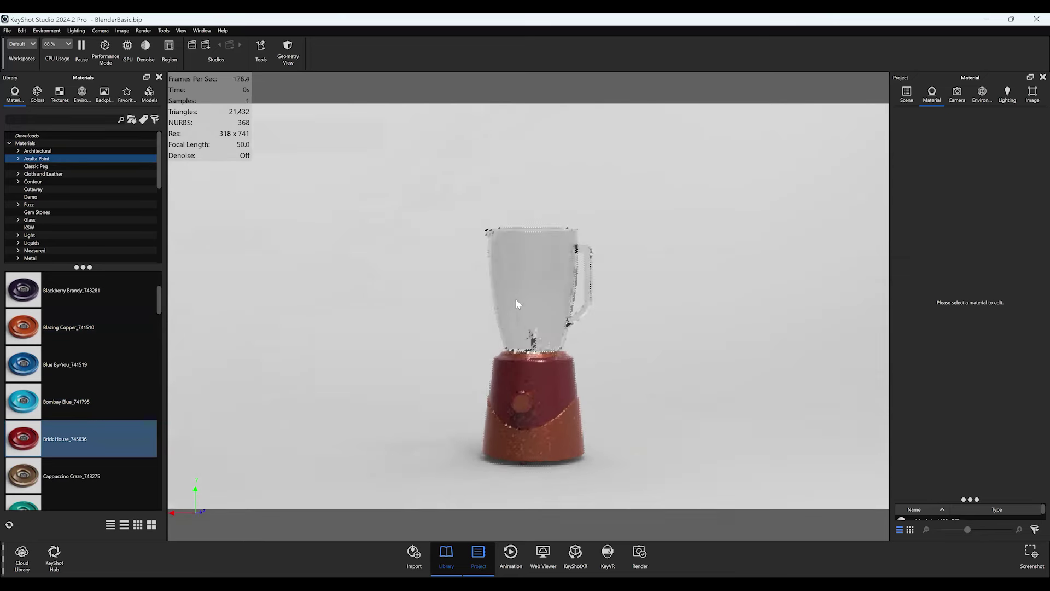
- Hide the glass jar part with Ctrl+H
right_click(523, 287)
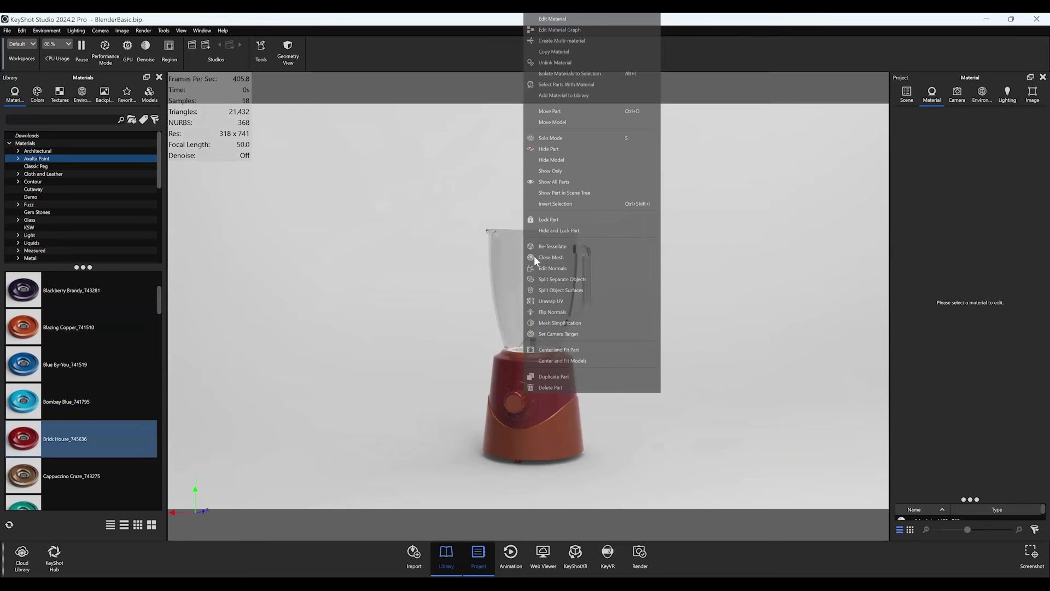
right_click(510, 320)
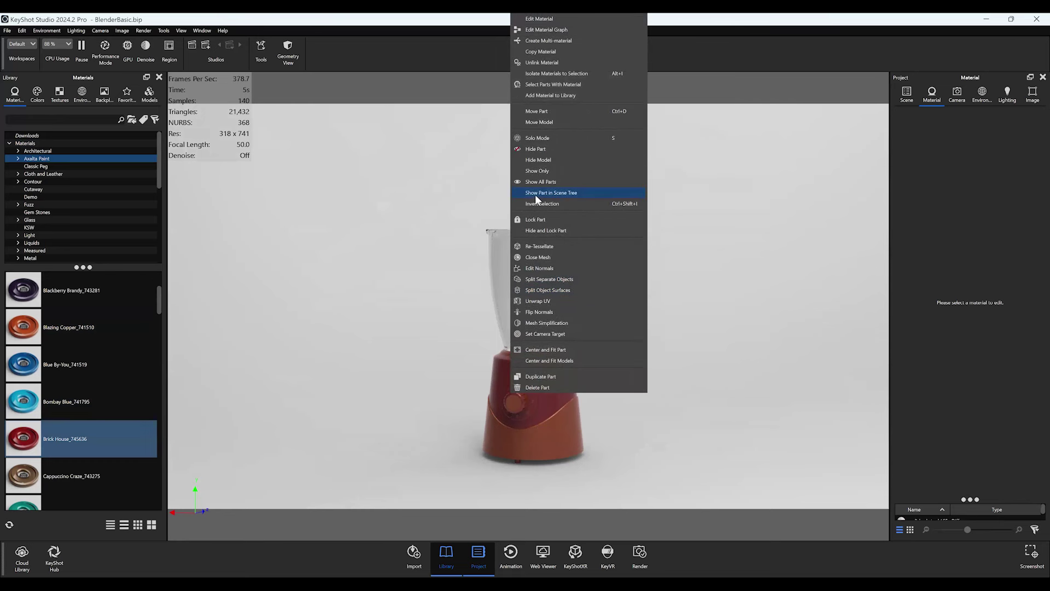
left_click(407, 268)
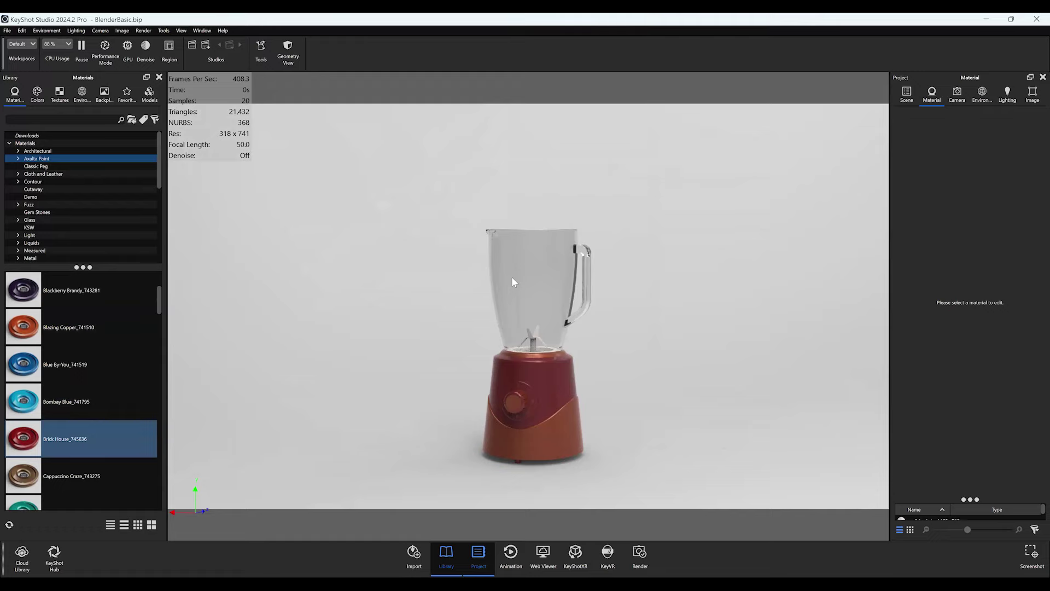
key("ctrl+h")
- Apply Metal > Aluminum > Basic > Aluminum rough to the blender blade
left_click_drag(543, 333, 546, 349)
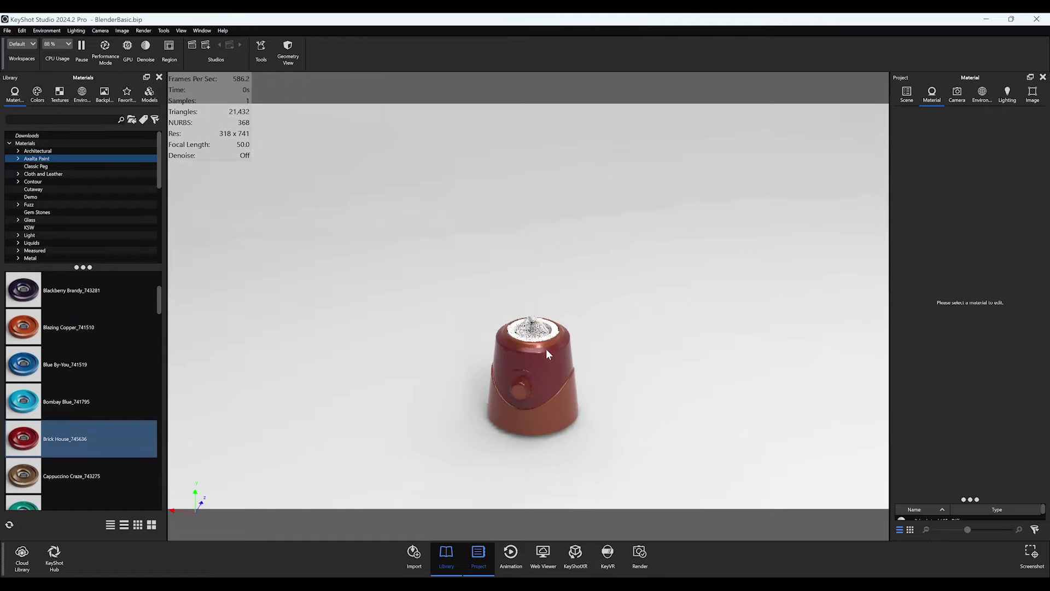
scroll(536, 345, "up", 5)
scroll(536, 349, "up", 3)
scroll(488, 236, "up", 4)
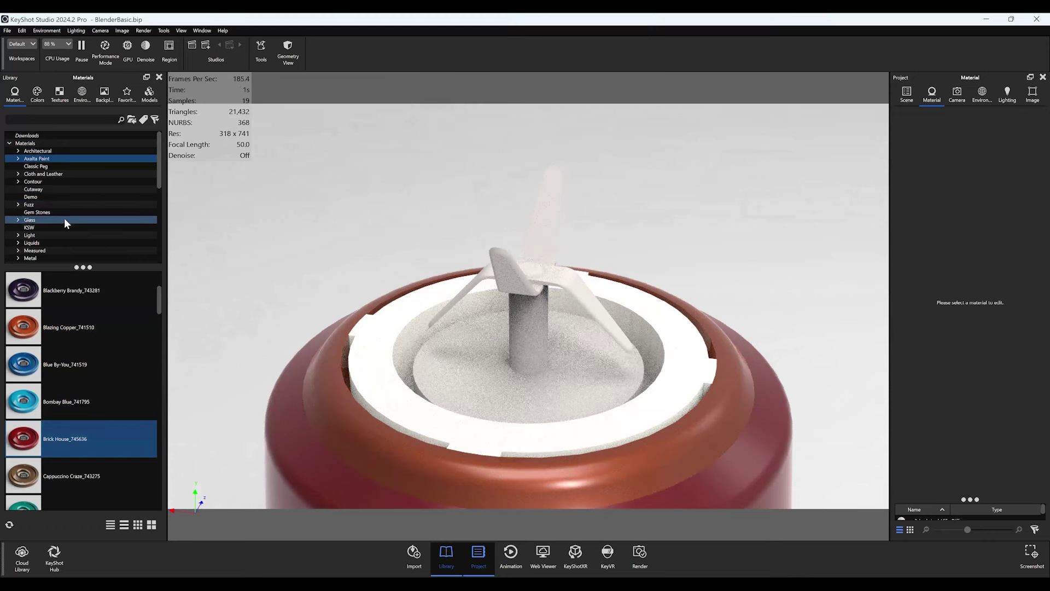
scroll(60, 219, "down", 2)
left_click(55, 212)
left_click(18, 211)
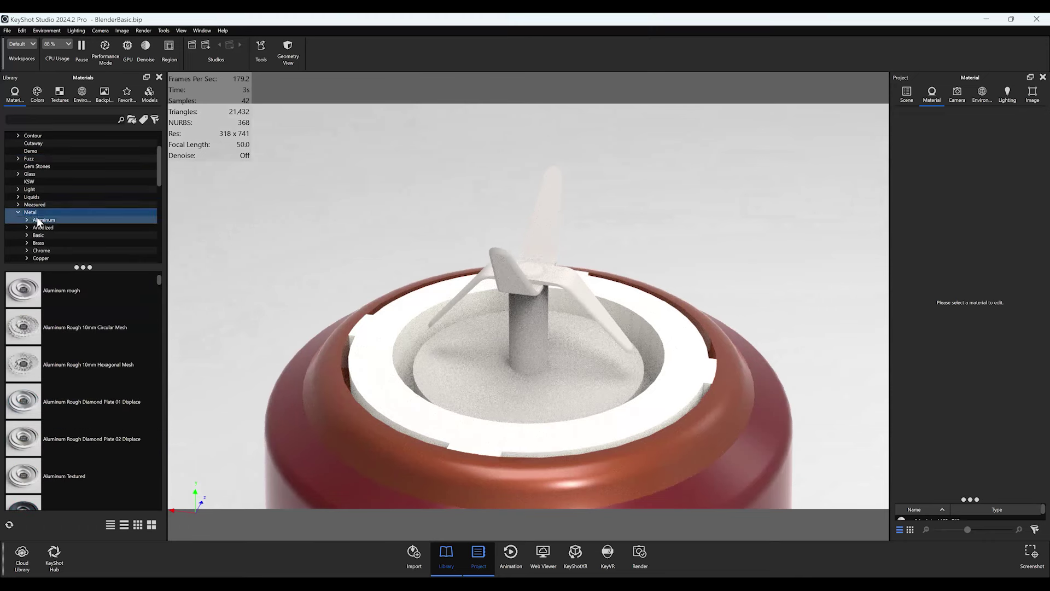
left_click(27, 219)
left_click(28, 219)
left_click(50, 226)
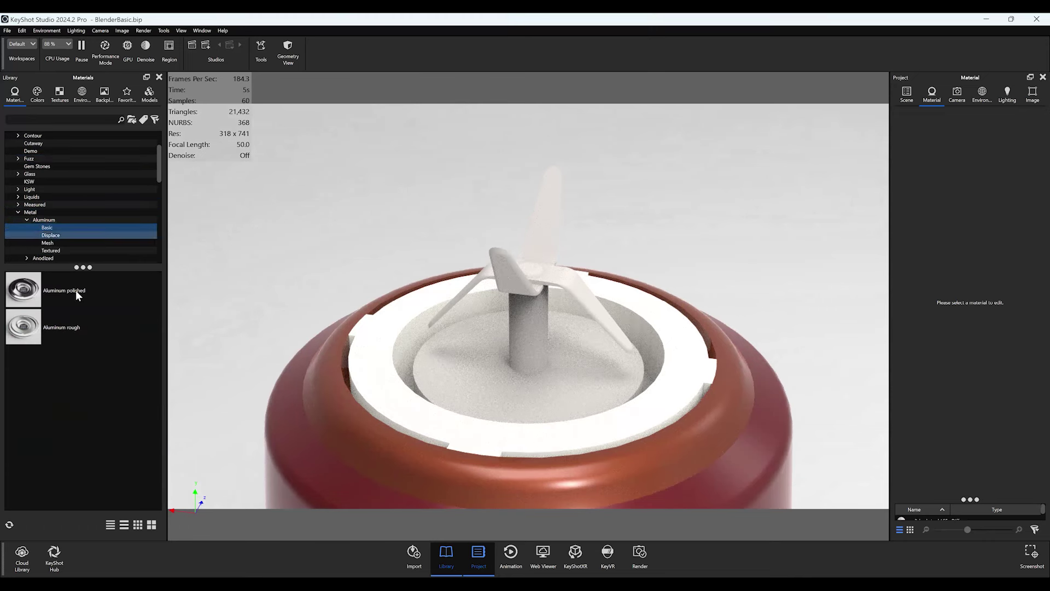
left_click_drag(57, 328, 533, 234)
scroll(458, 296, "down", 10)
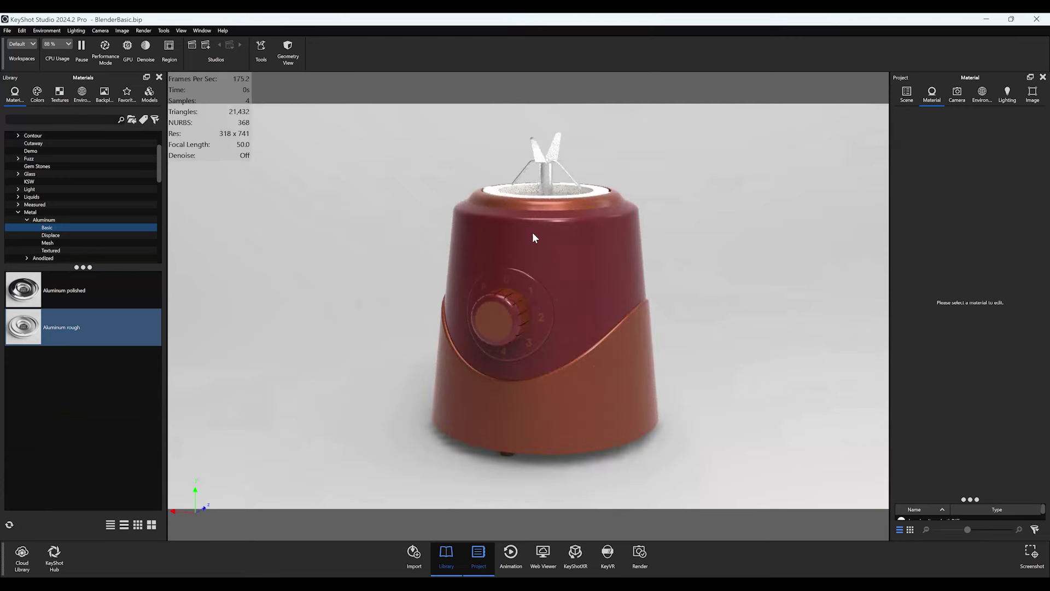
- Open the Brick House material and convert the body paint into a multi-material
double_click(573, 247)
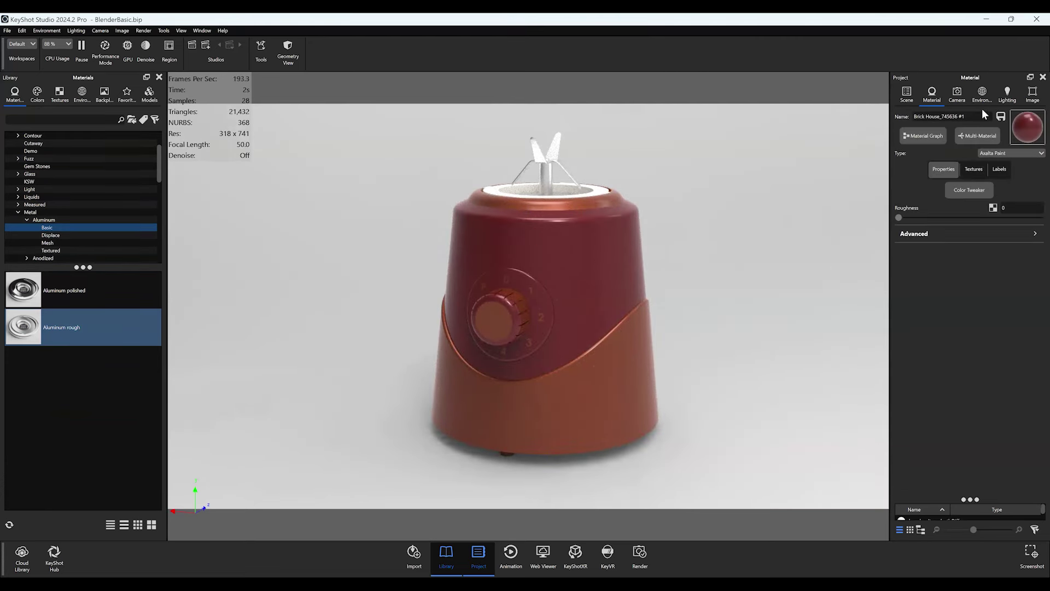
left_click(933, 112)
double_click(932, 113)
left_click(955, 116)
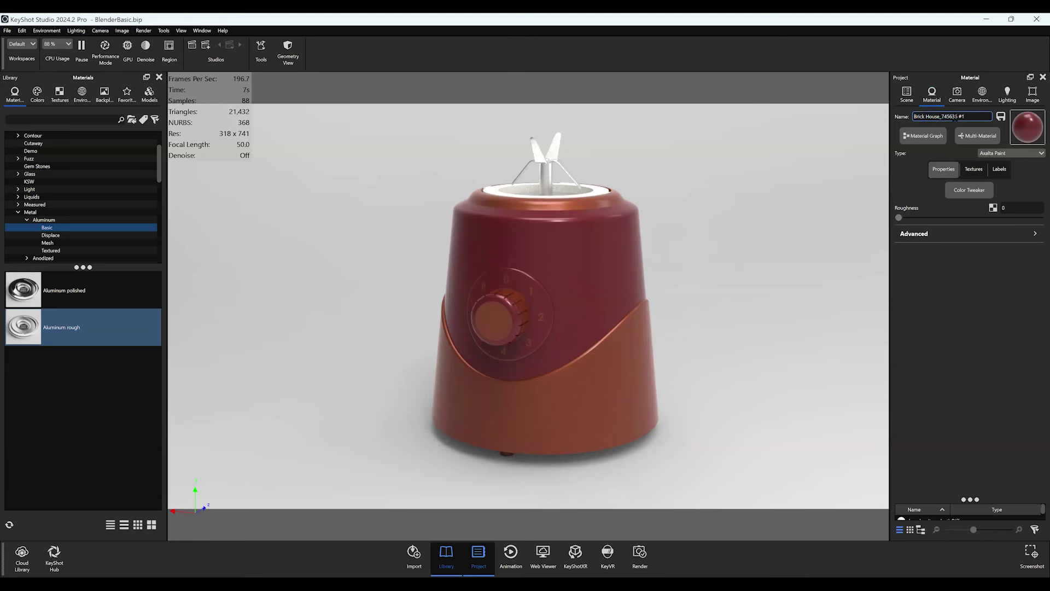
left_click(974, 134)
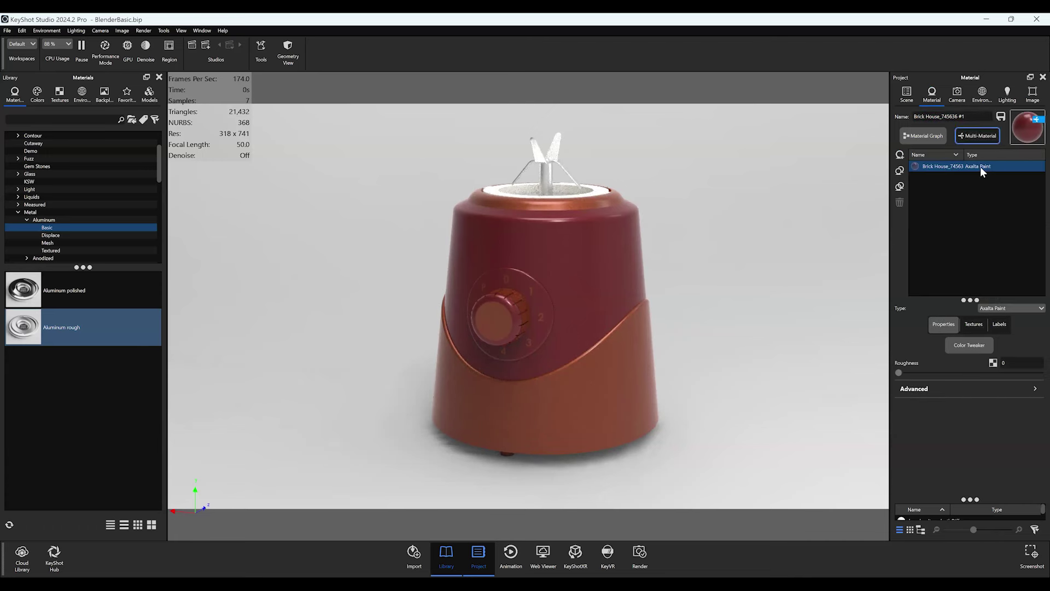
- Add Amazing Grape and Blue By-You options, keeping Brick House active
scroll(82, 180, "up", 2)
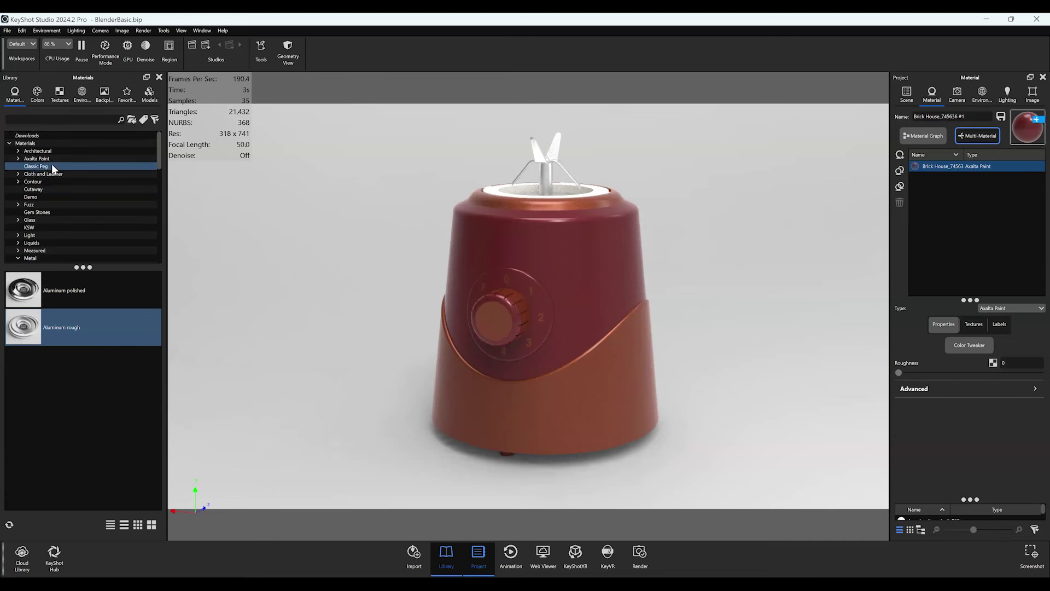
left_click(45, 158)
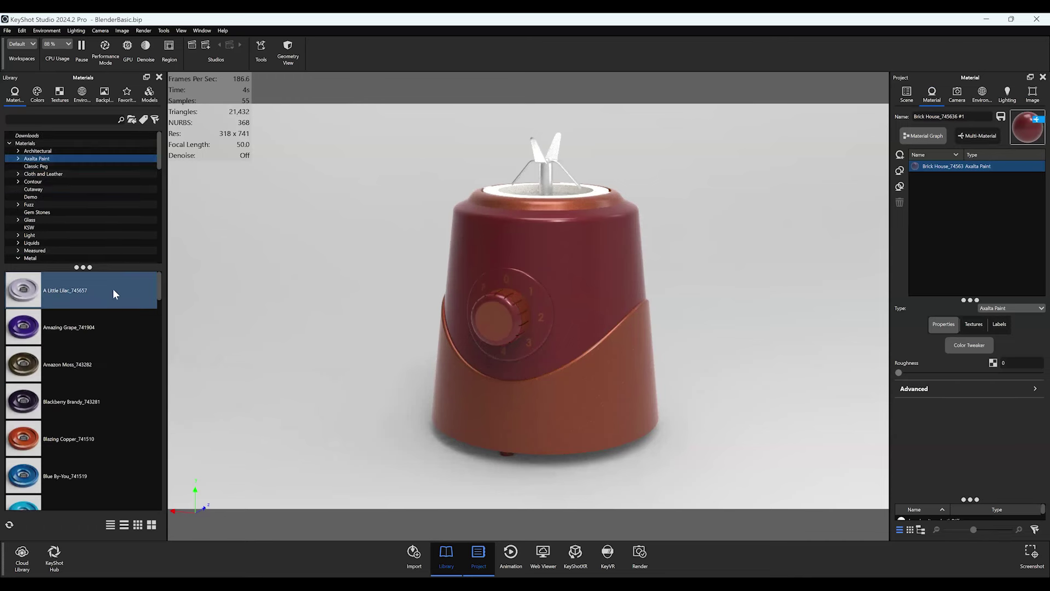
left_click(85, 341)
left_click_drag(80, 333, 976, 215)
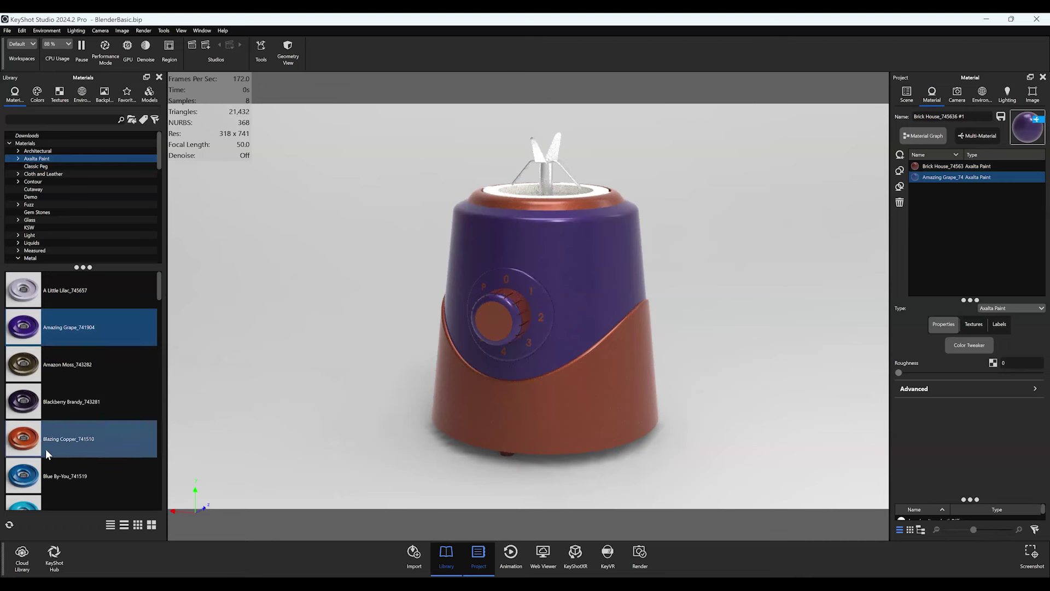
left_click_drag(33, 476, 961, 221)
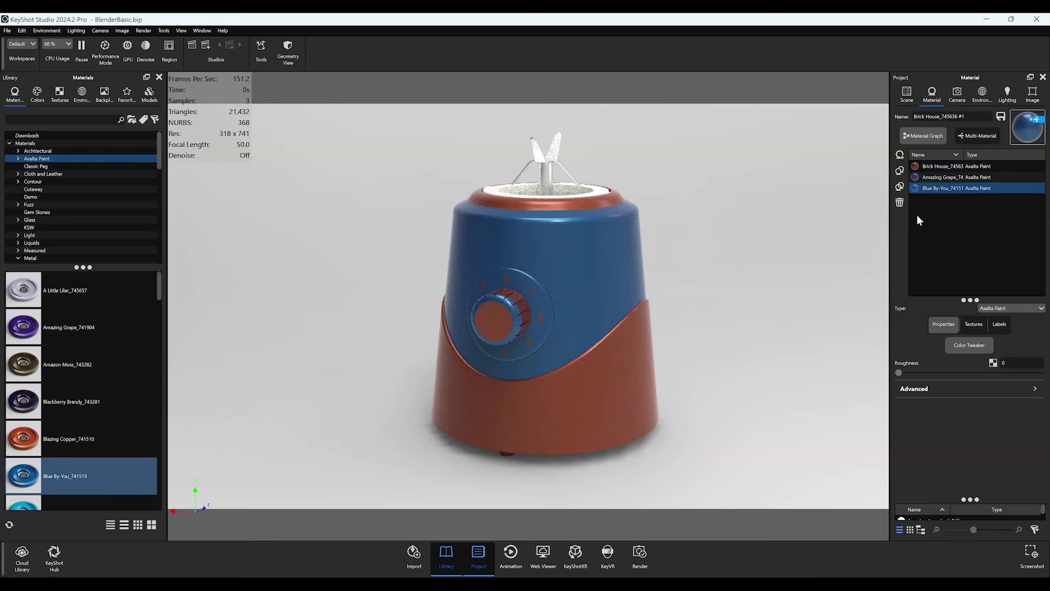
left_click(934, 166)
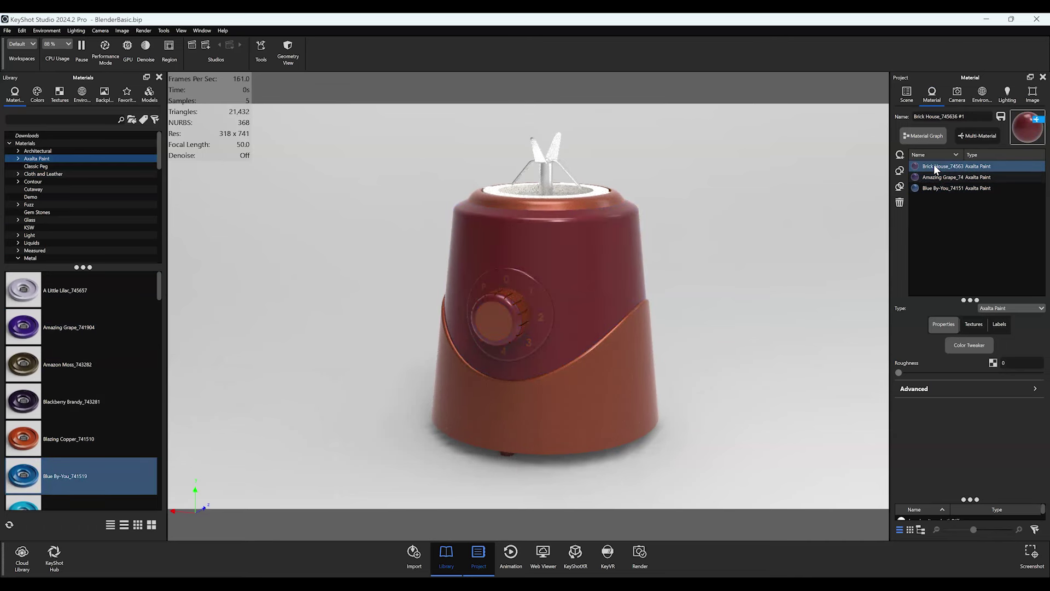
- Add Mold-Tech-11010 and 11040 Spray Dot options to the base, keeping Blazing Copper active
double_click(573, 392)
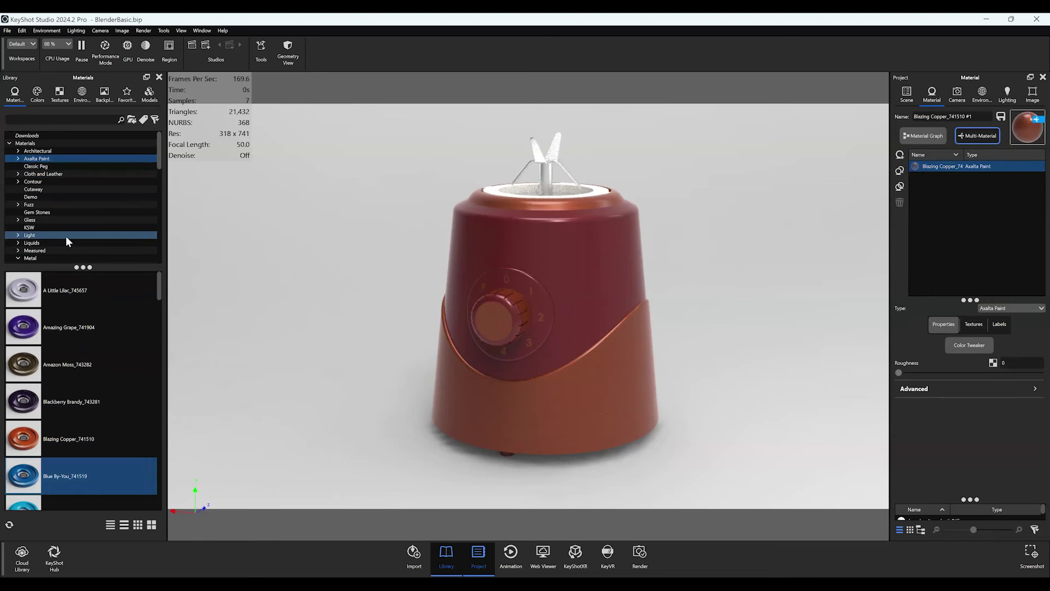
scroll(61, 235, "down", 1)
scroll(53, 235, "down", 8)
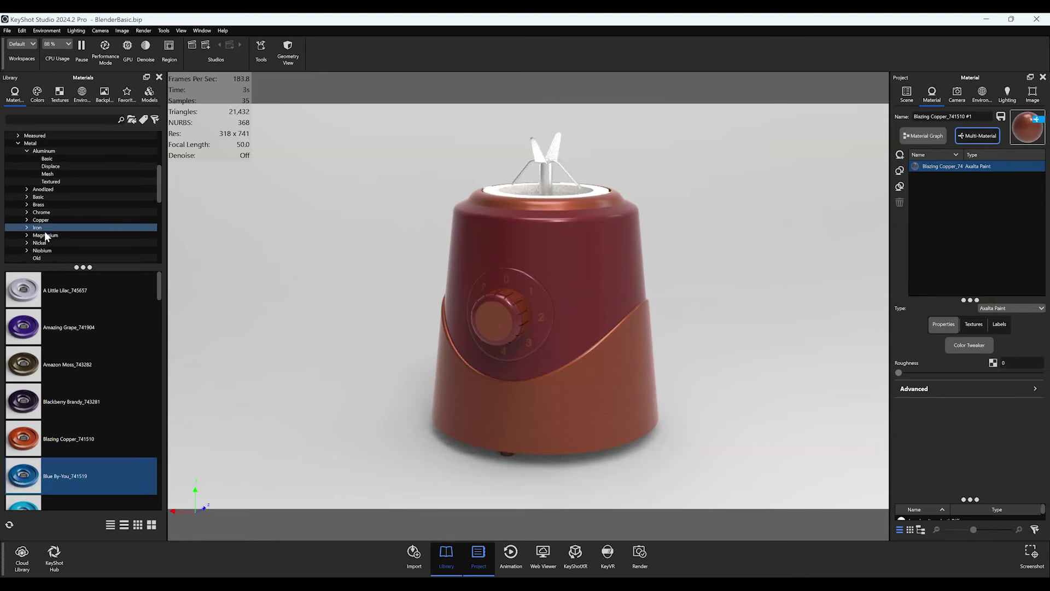
left_click(54, 217)
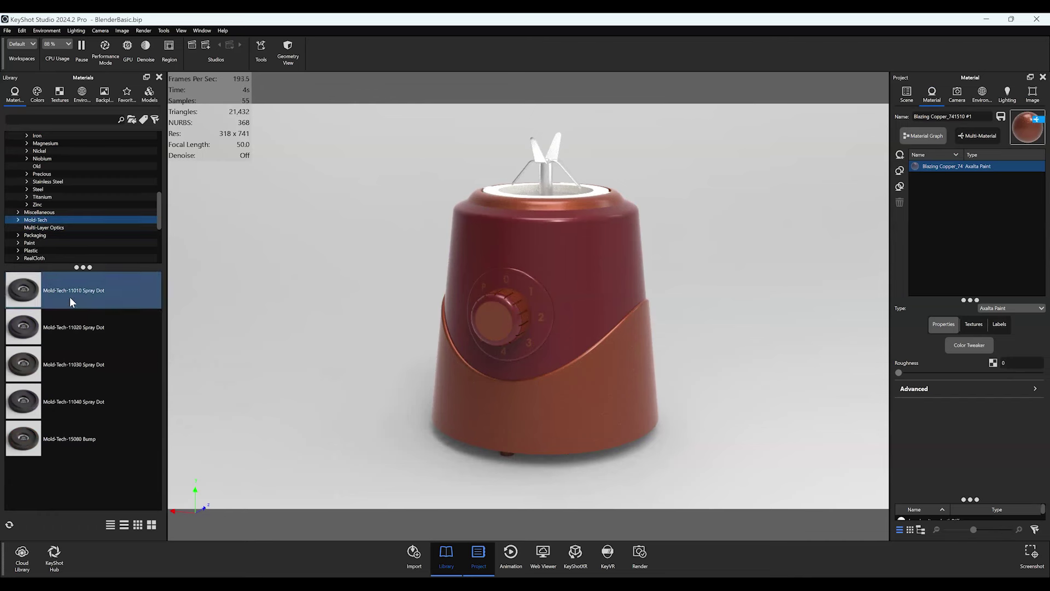
mouse_move(70, 296)
left_mouse_down()
mouse_move(875, 175)
mouse_move(994, 201)
mouse_move(1003, 216)
left_mouse_up()
left_click(77, 404)
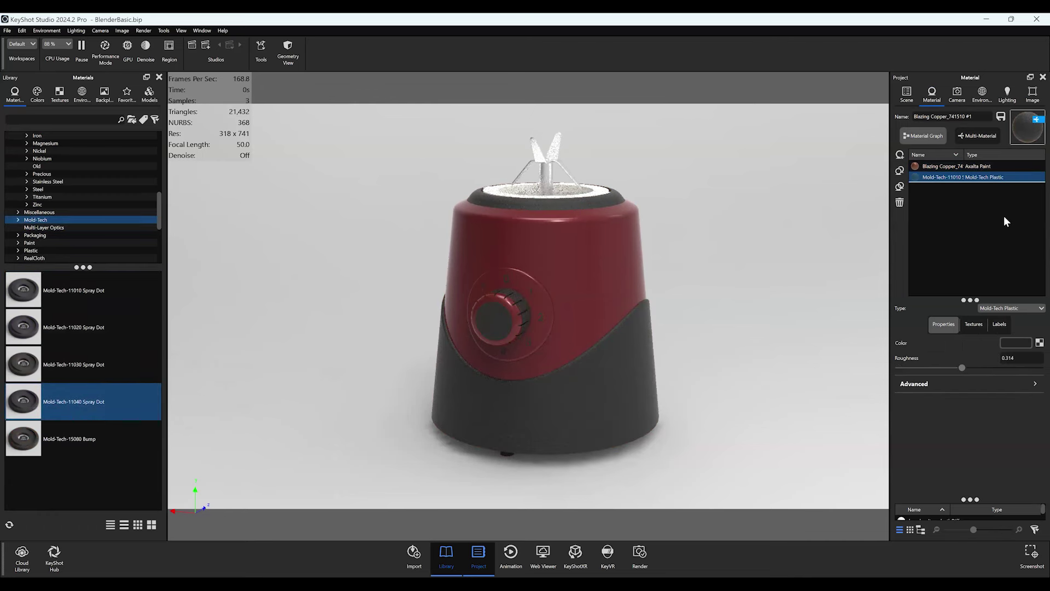
left_click(941, 168)
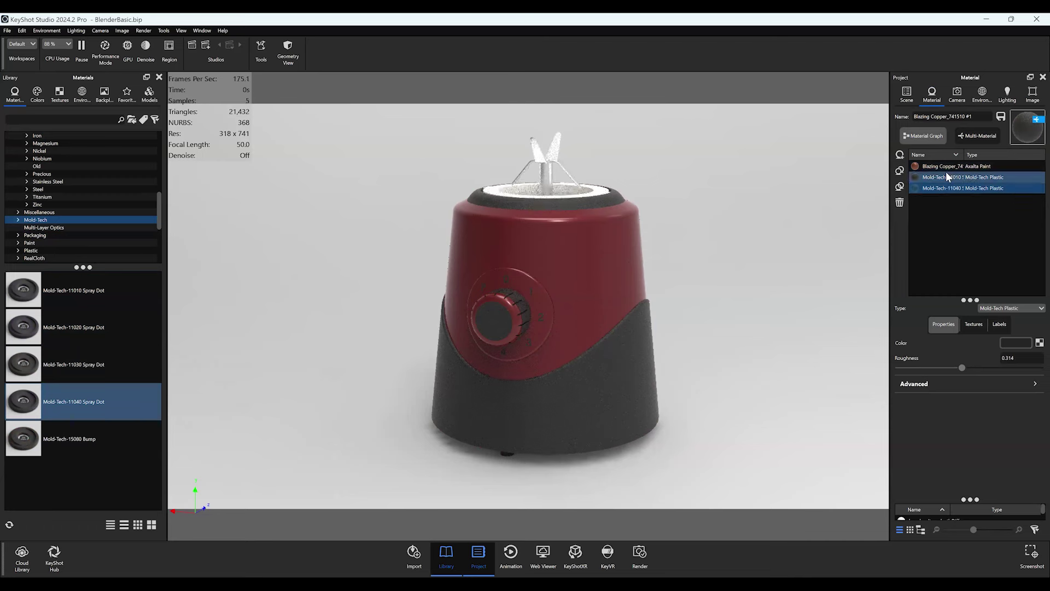
left_click(943, 162)
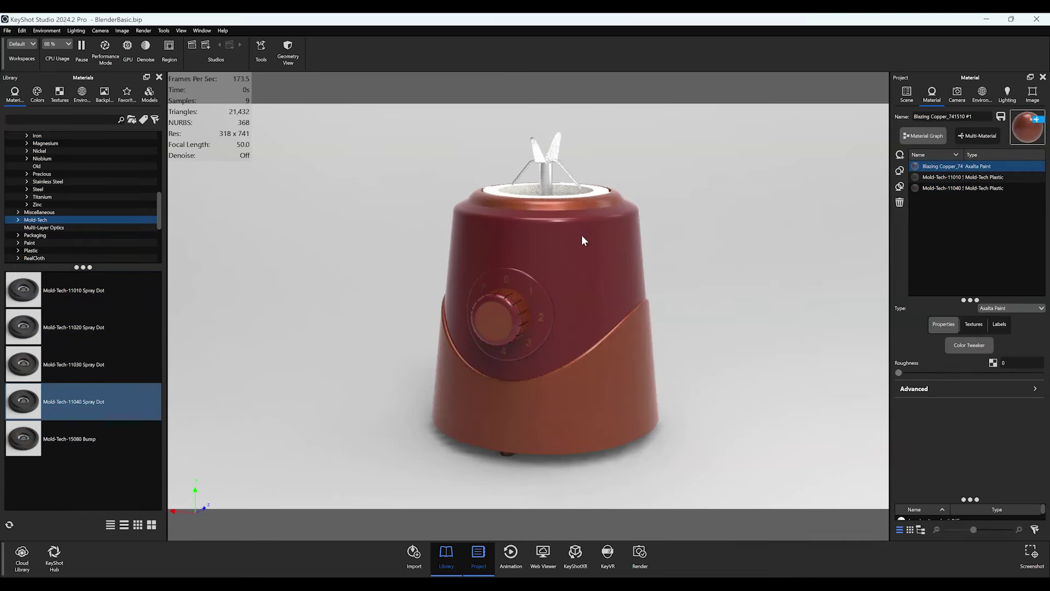
- Make the body Blue By-You, turn on the Lid set, and show all hidden parts
left_click(989, 177)
left_click(979, 188)
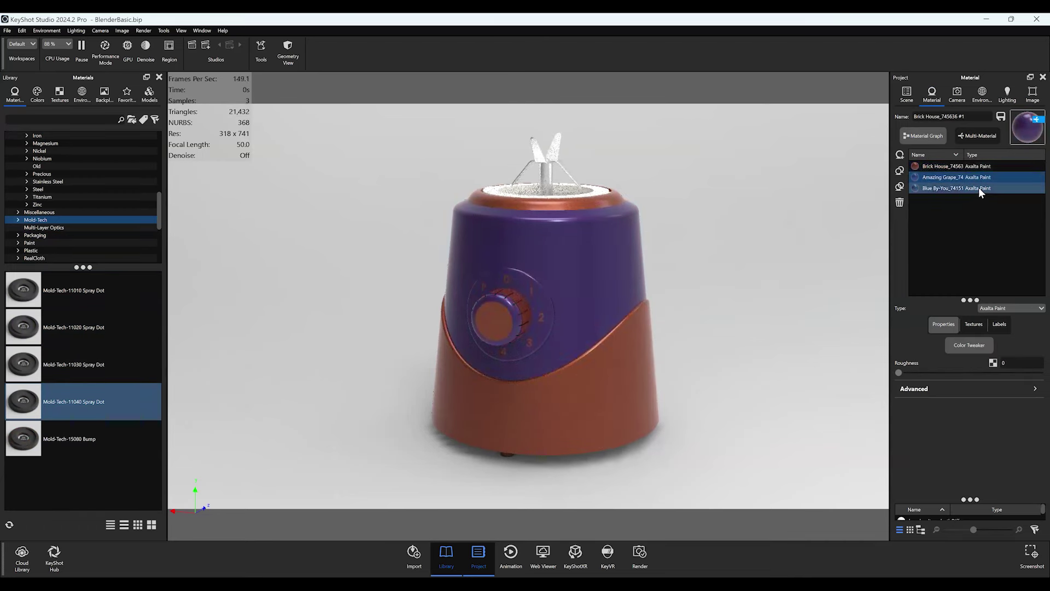
left_click(906, 94)
left_click(899, 140)
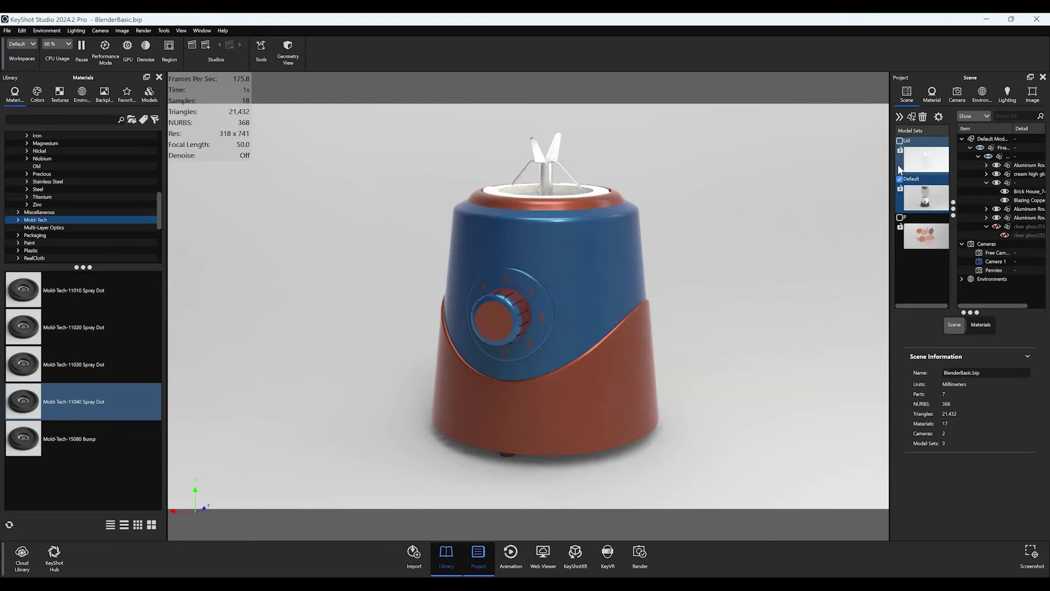
scroll(763, 216, "down", 5)
right_click(756, 211)
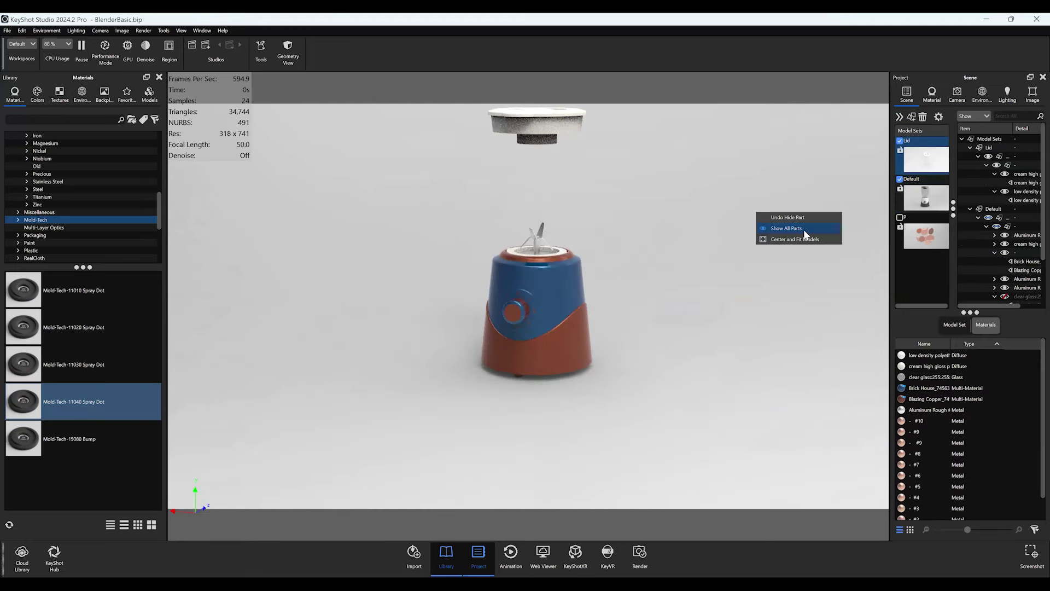
left_click(803, 229)
left_click(900, 141)
left_click(900, 141)
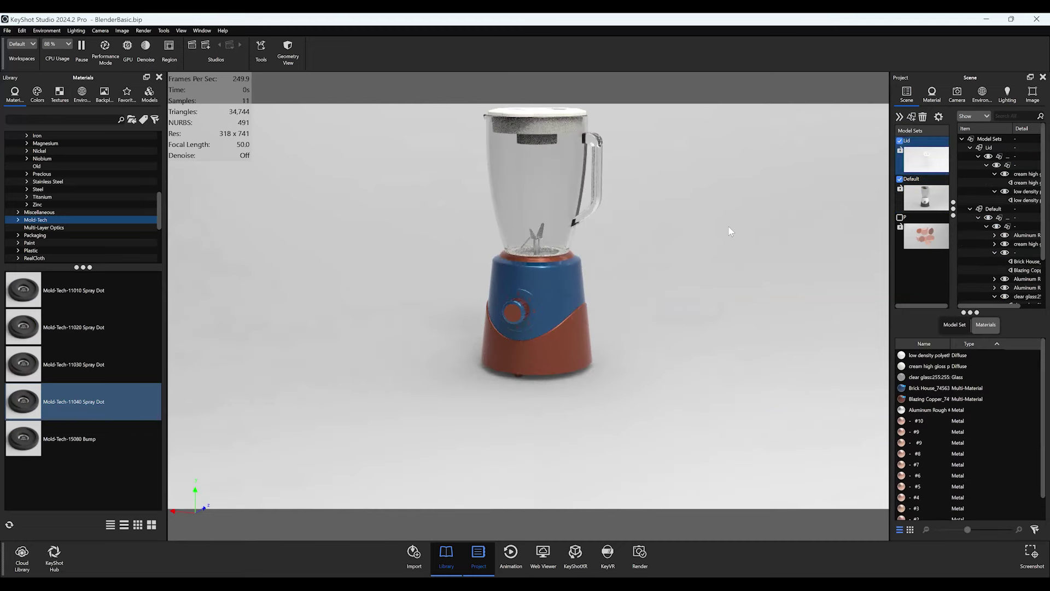
left_click_drag(750, 294, 755, 293)
middle_click_drag(755, 294, 714, 345)
left_click_drag(714, 345, 685, 295)
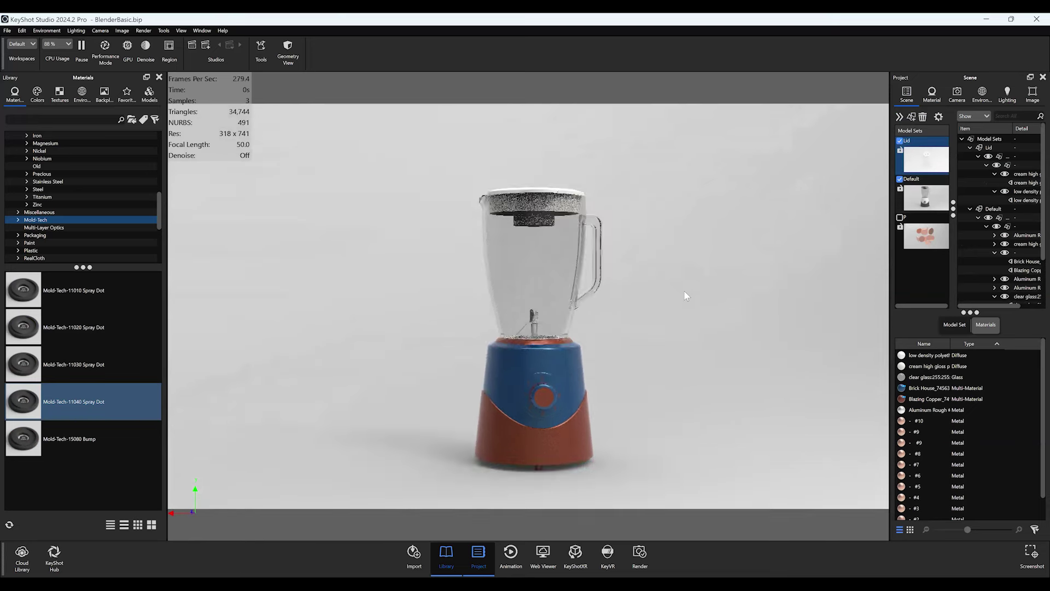
middle_click_drag(685, 295, 678, 257)
left_click_drag(415, 347, 587, 365)
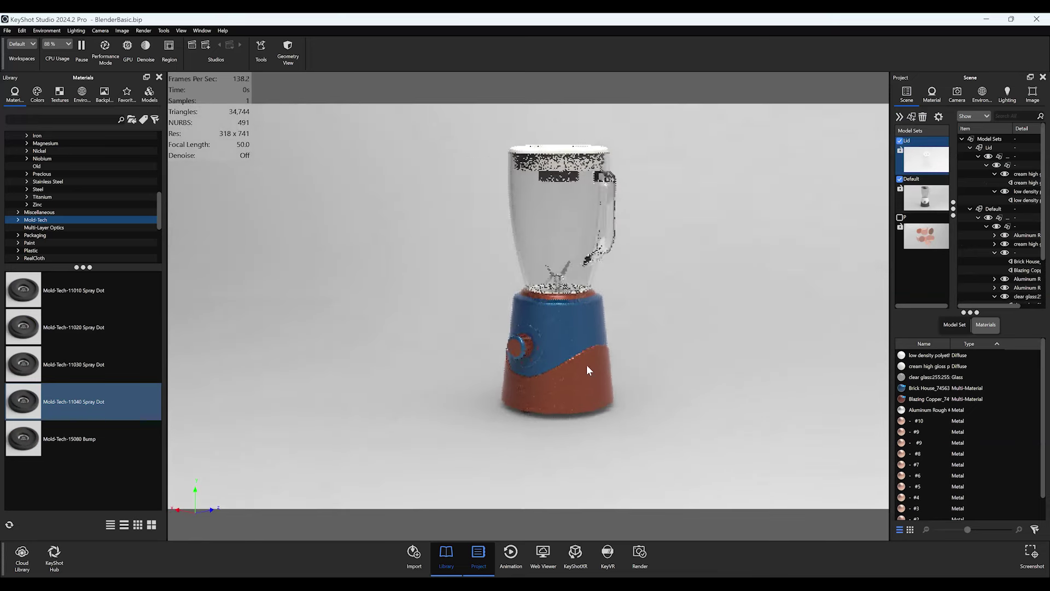
left_click_drag(687, 272, 638, 197)
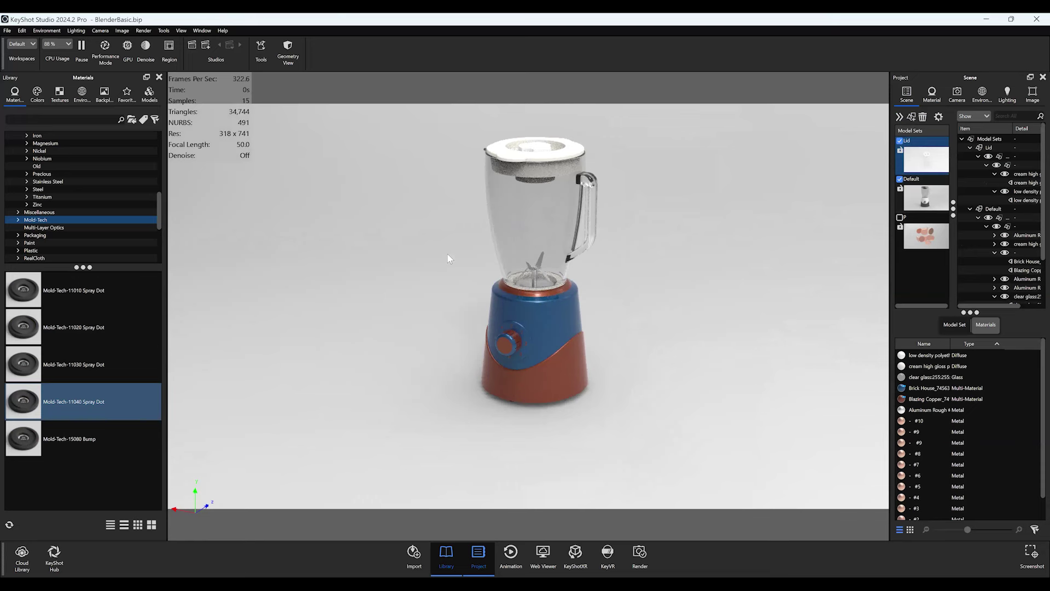
left_click_drag(706, 319, 685, 378)
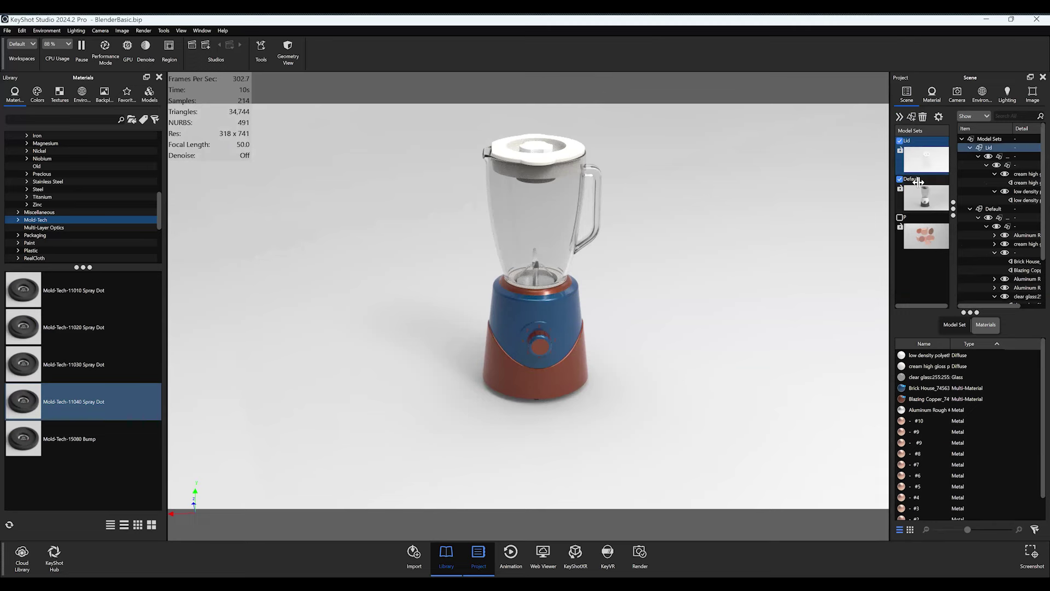
left_click_drag(680, 375, 722, 364)
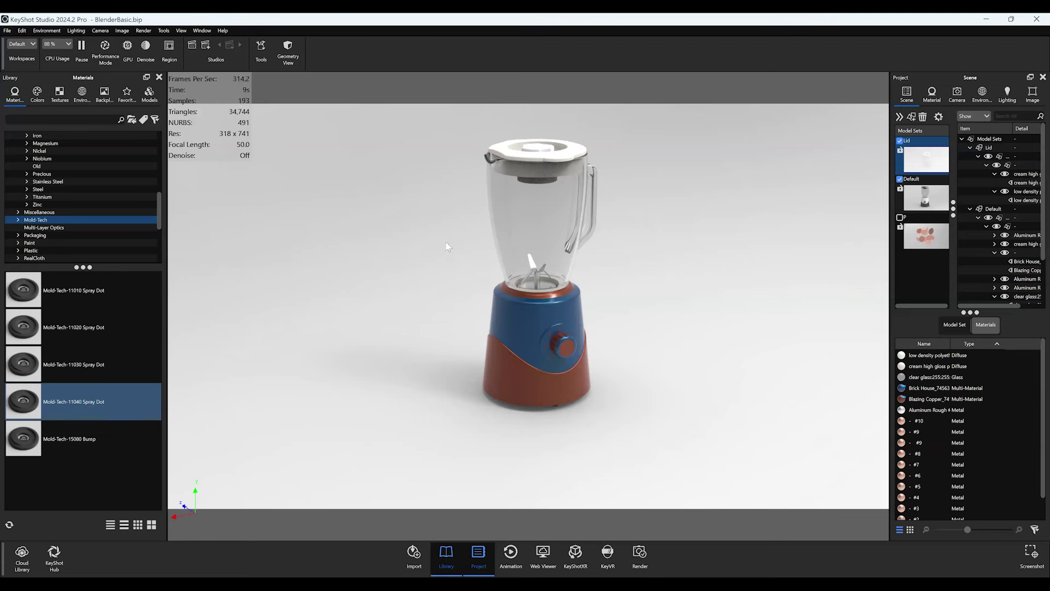
scroll(447, 243, "up", 2)
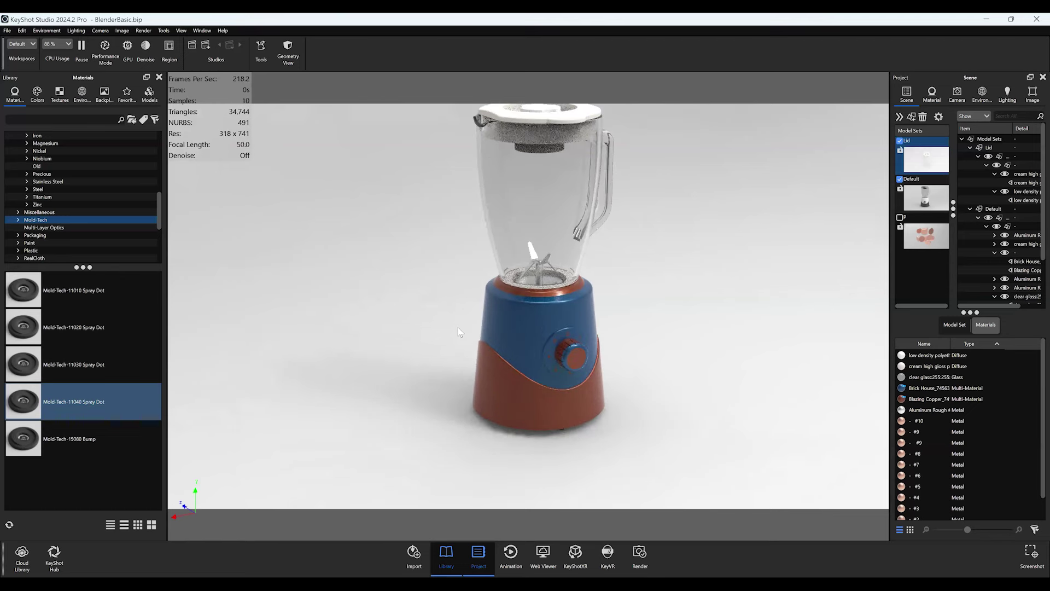
middle_click_drag(457, 327, 410, 274)
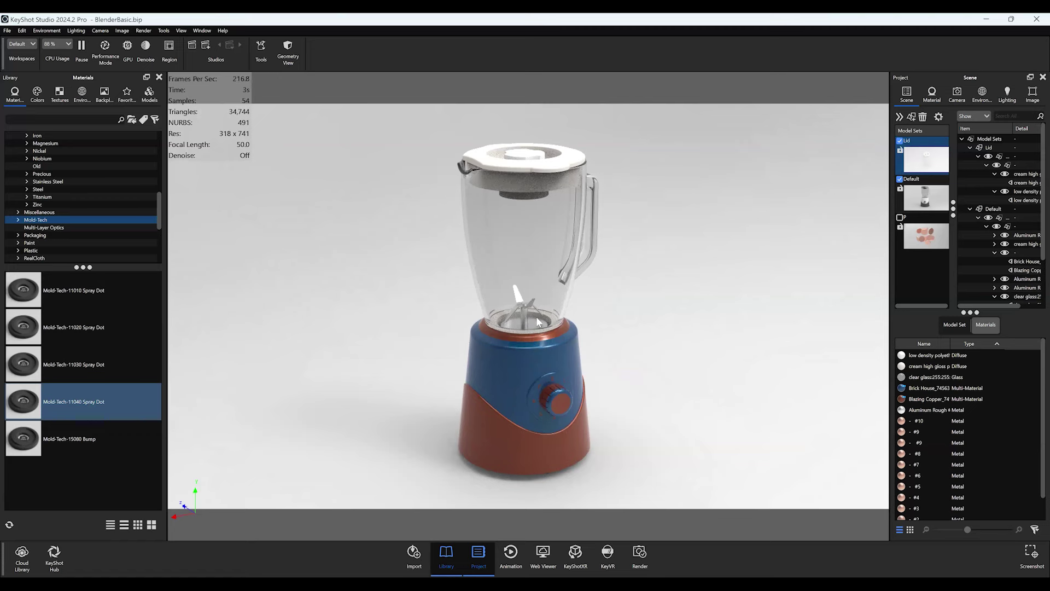
left_click_drag(536, 316, 581, 296)
scroll(596, 276, "up", 2)
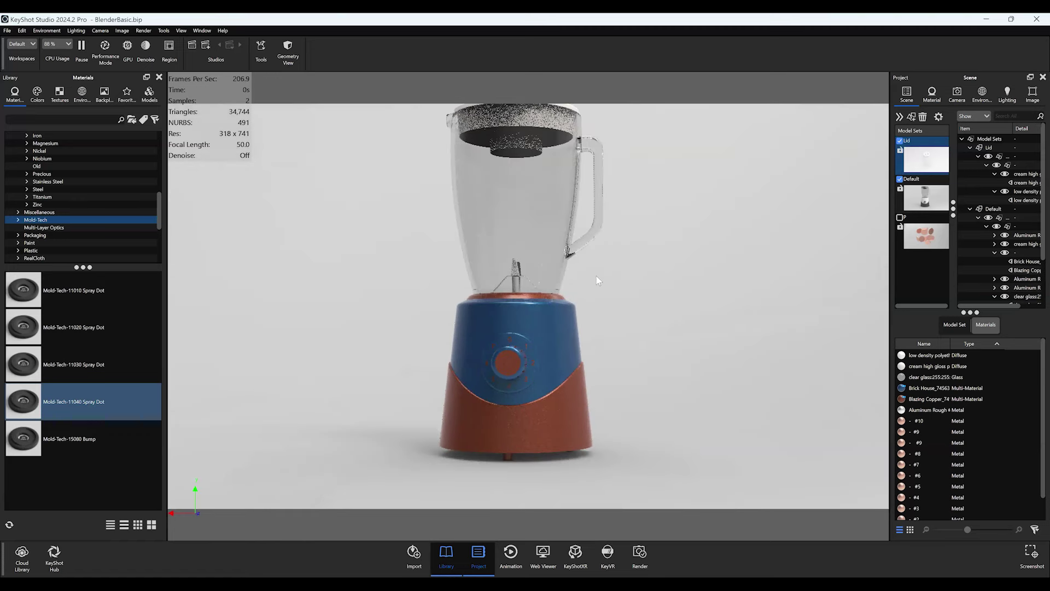
scroll(596, 275, "down", 1)
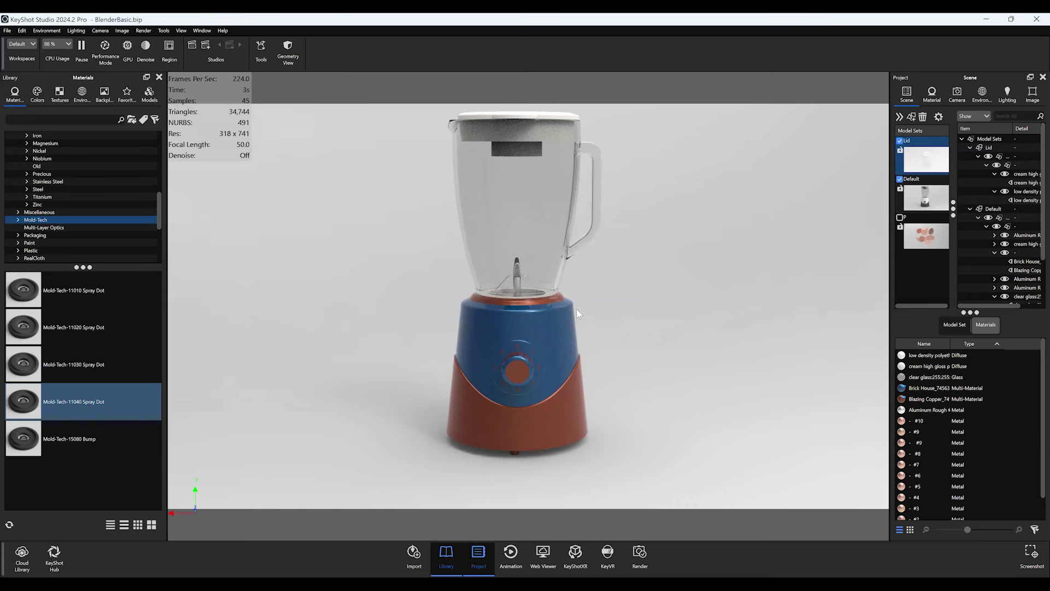
- Solo the blue body housing with S, then center and fit it in the view
left_click(515, 314)
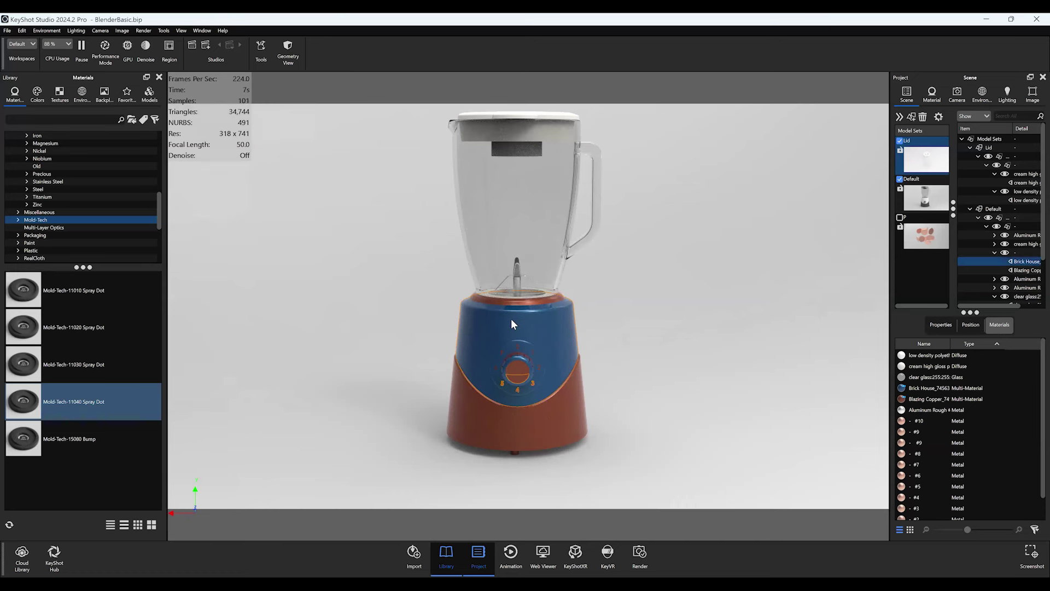
key("s")
right_click(510, 318)
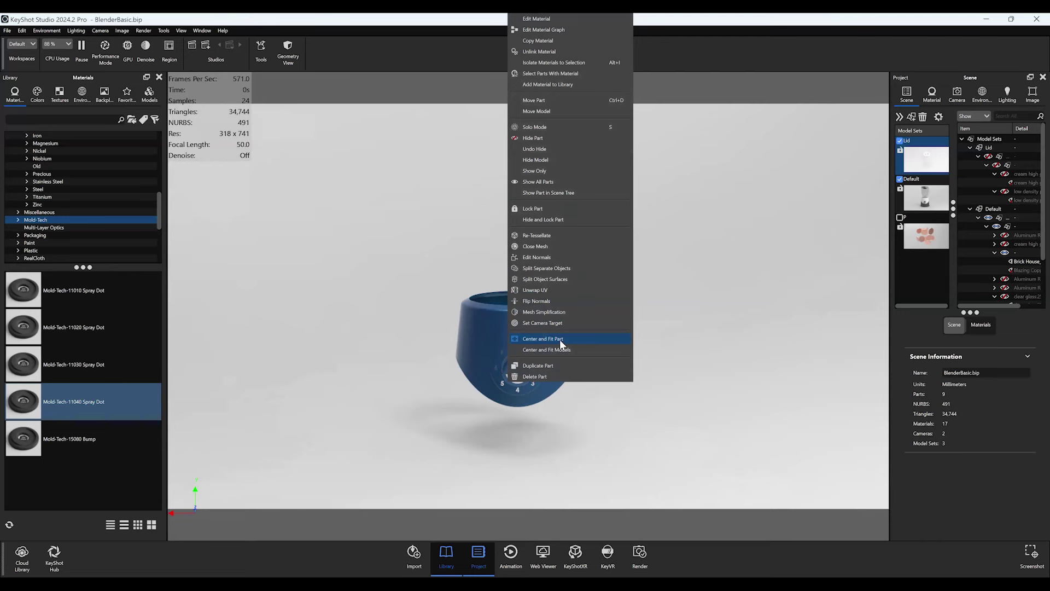
left_click(559, 339)
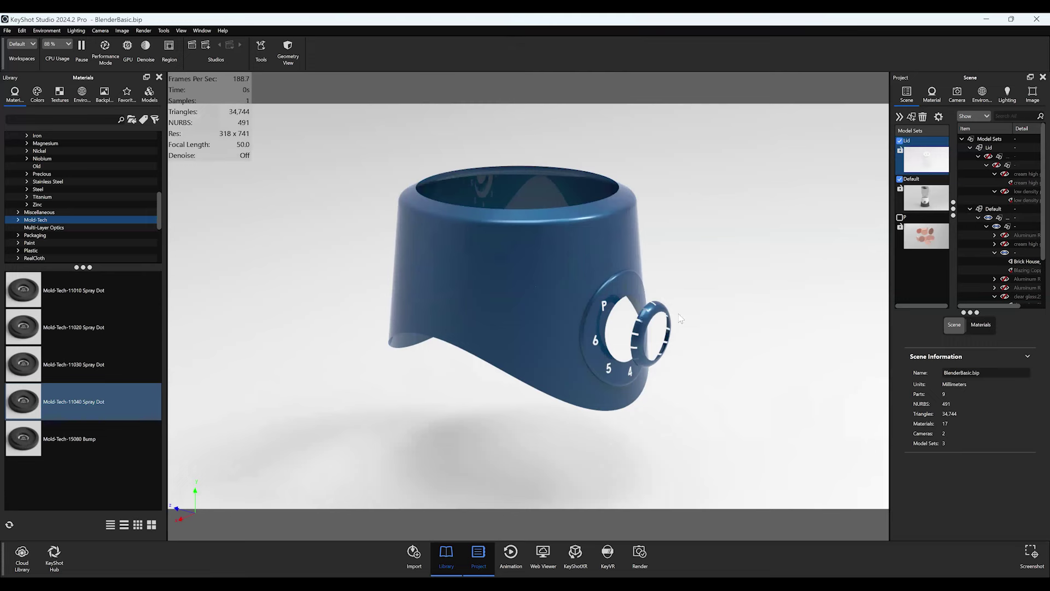
left_click_drag(641, 315, 660, 308)
left_click(659, 307)
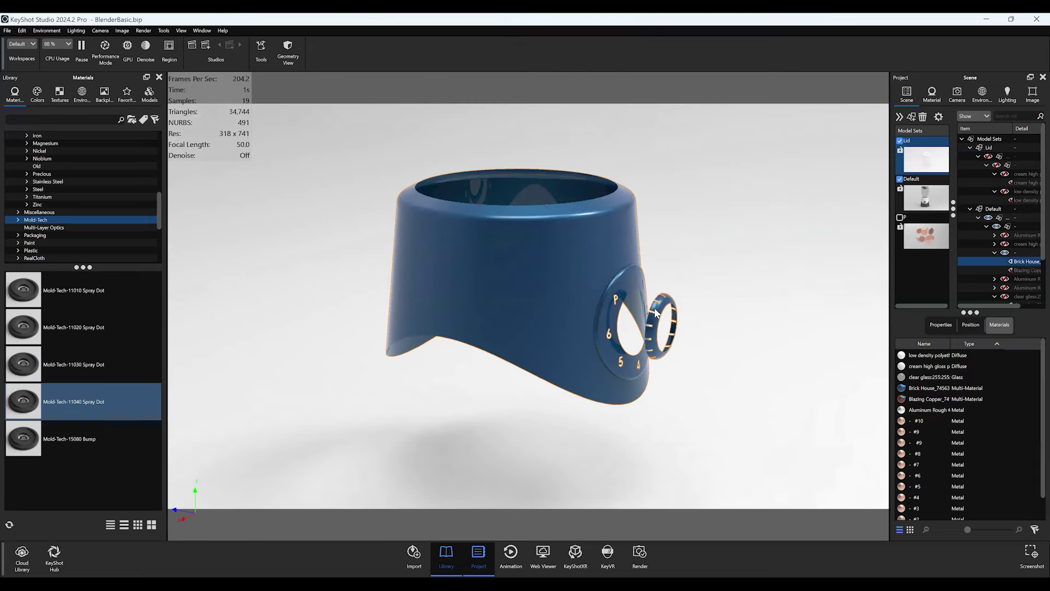
right_click(436, 281)
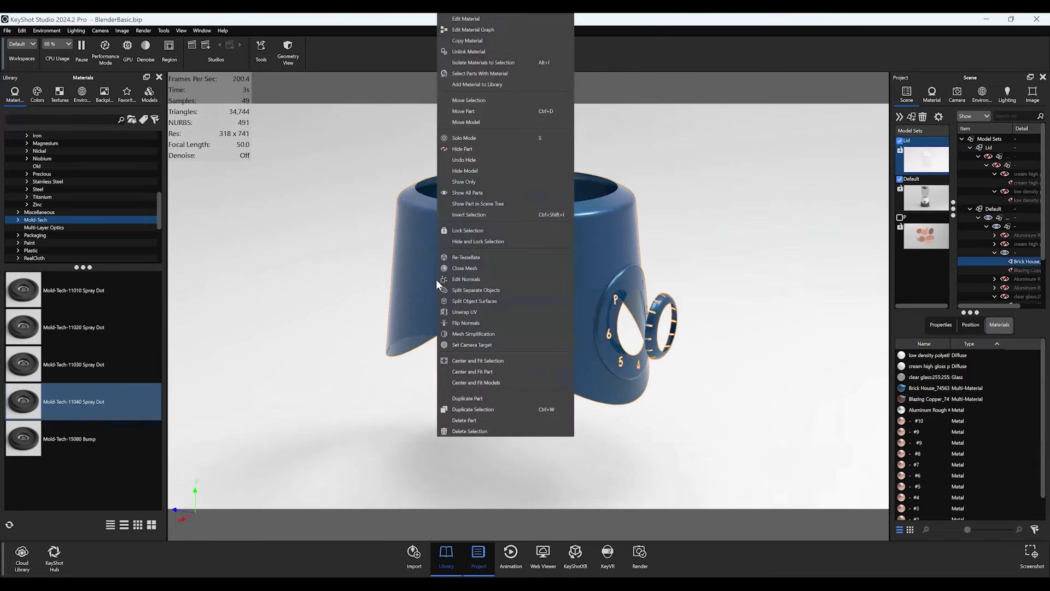
- Start Split Object Surfaces on the body and test-pick the dial and body surfaces
left_click(458, 300)
left_click_drag(612, 347, 652, 343)
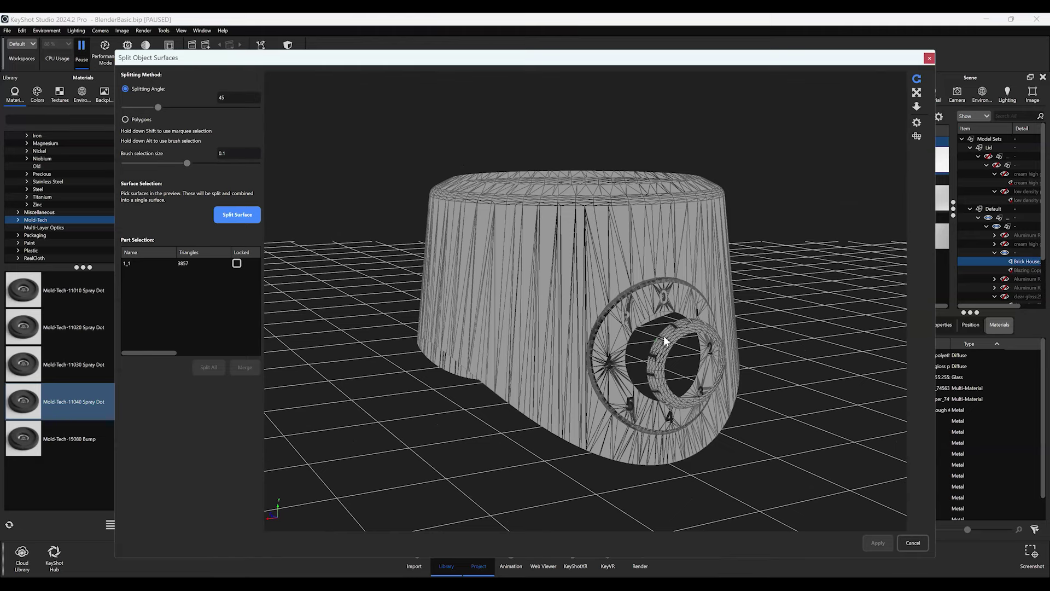
left_click(667, 342)
left_click_drag(734, 331, 589, 279)
left_click(629, 267)
left_click(588, 278)
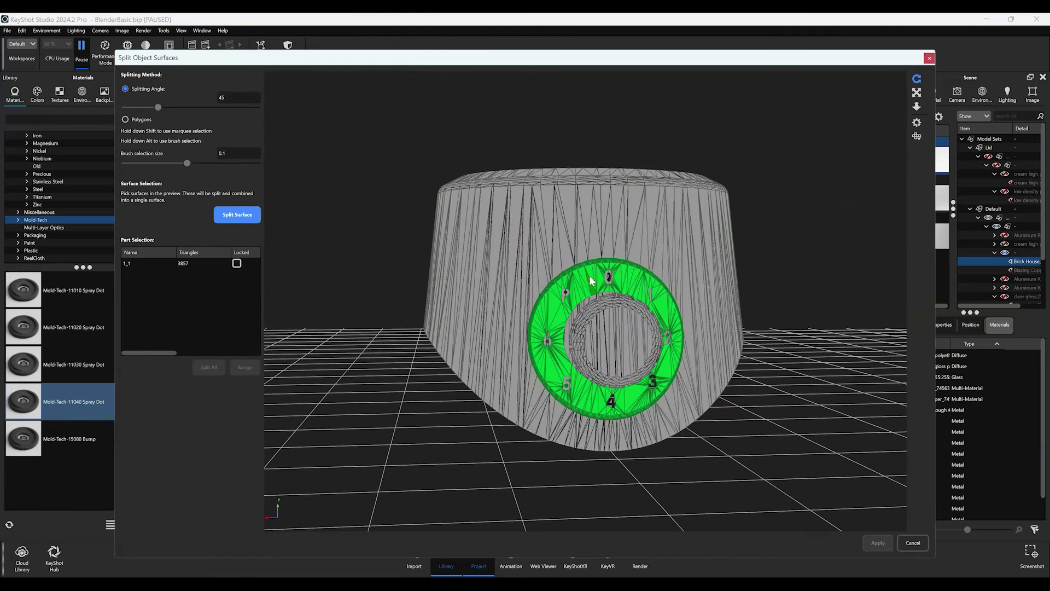
left_click(655, 331)
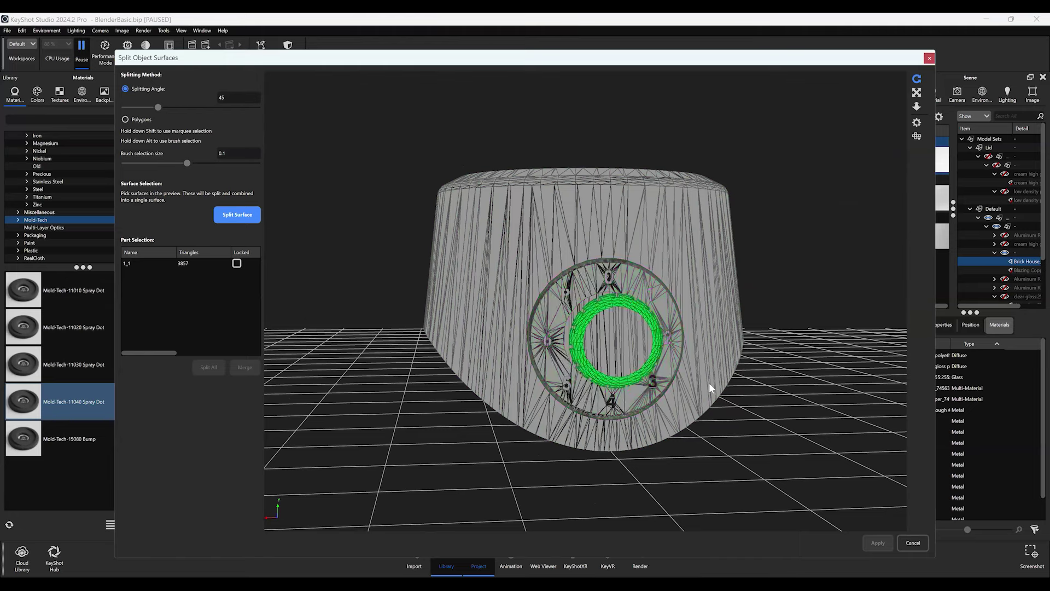
left_click_drag(709, 382, 732, 386)
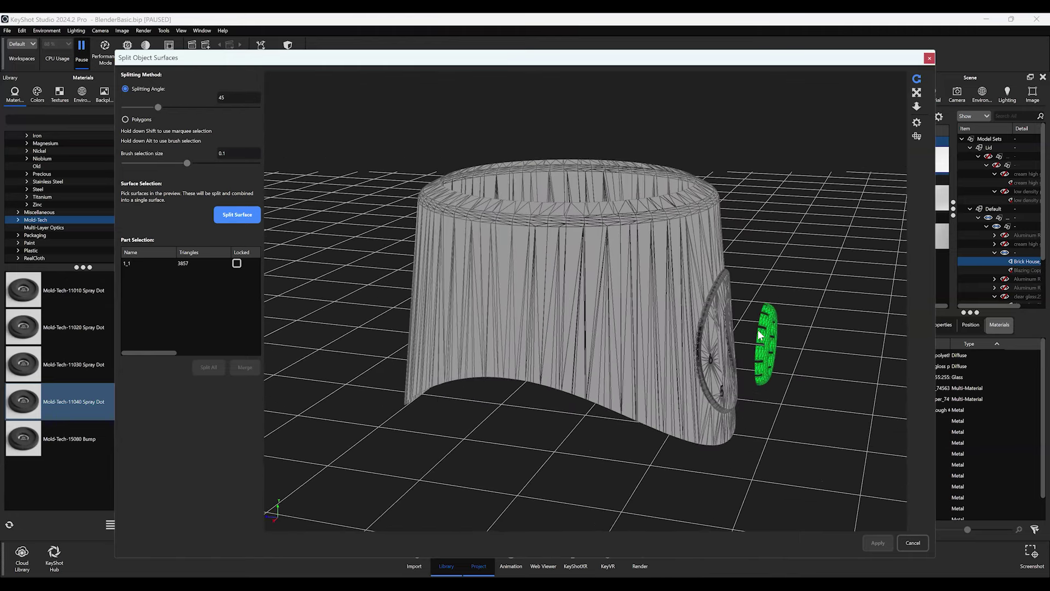
left_click(523, 210)
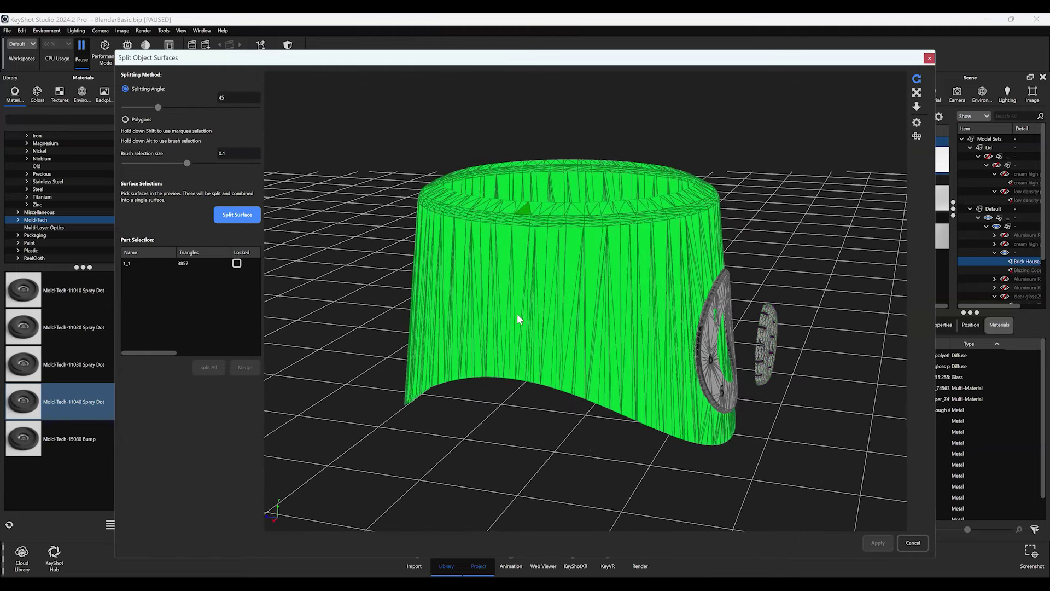
left_click(553, 328)
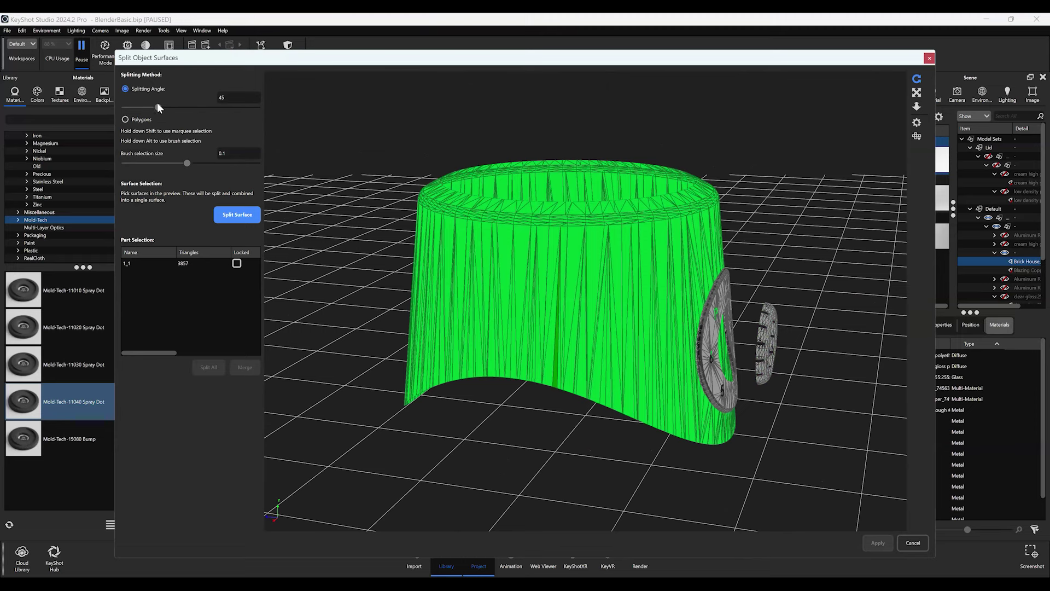
- Try splitting angles of 25.2, about 4.9 and 1, then settle on 45
left_click_drag(158, 107, 144, 109)
left_click(712, 325)
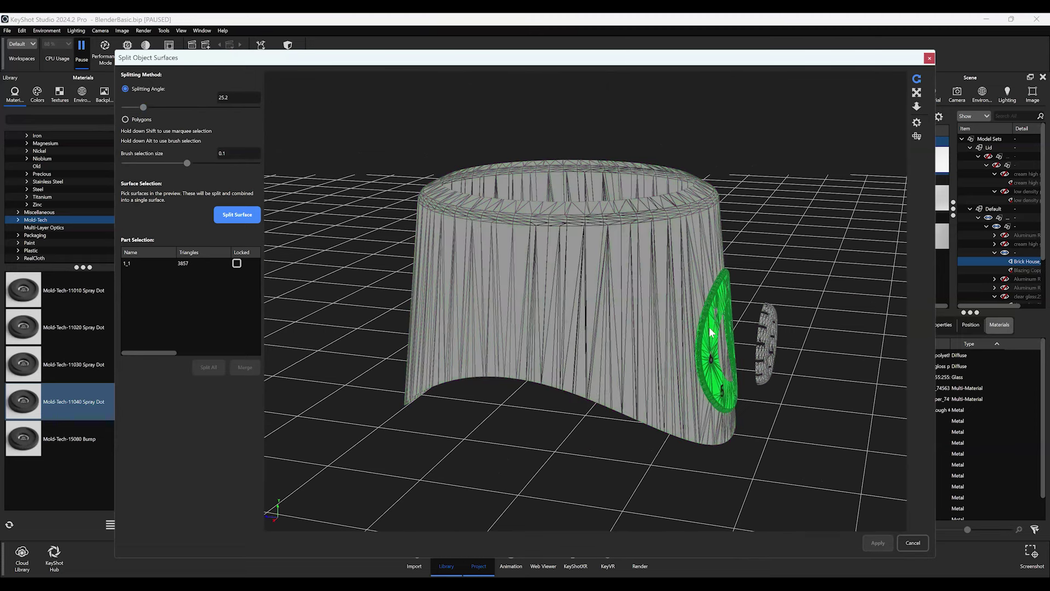
left_click(128, 107)
left_click_drag(706, 335, 580, 372)
left_click(124, 107)
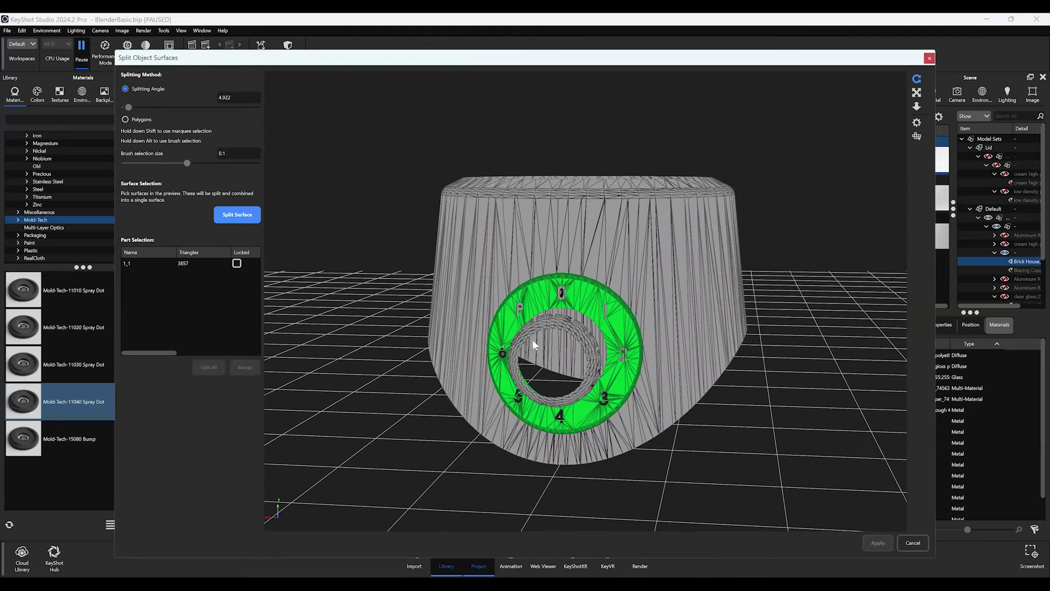
left_click_drag(591, 308, 575, 299)
double_click(238, 98)
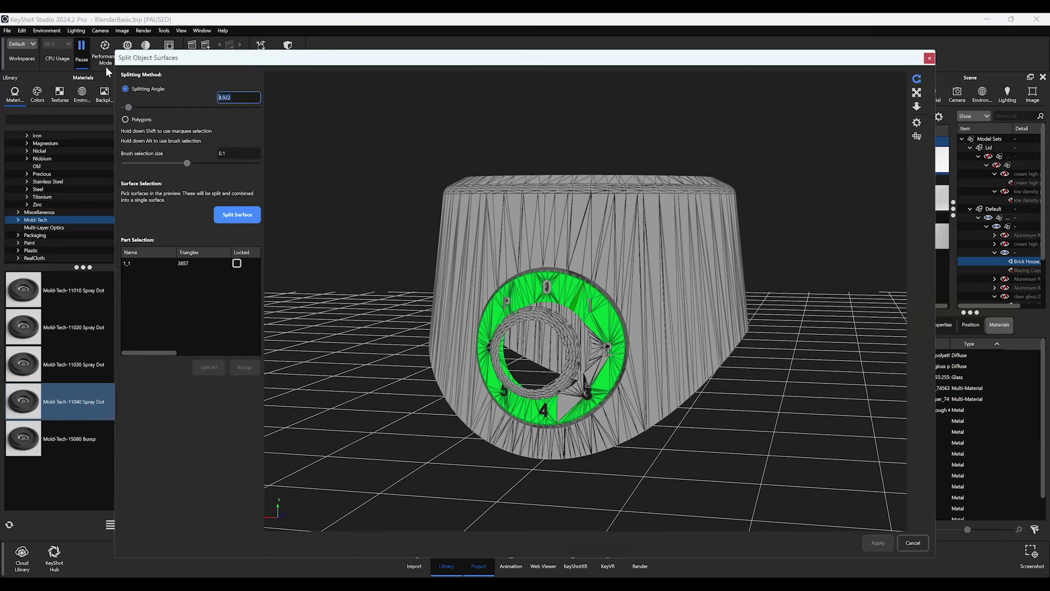
type("1")
key("Tab")
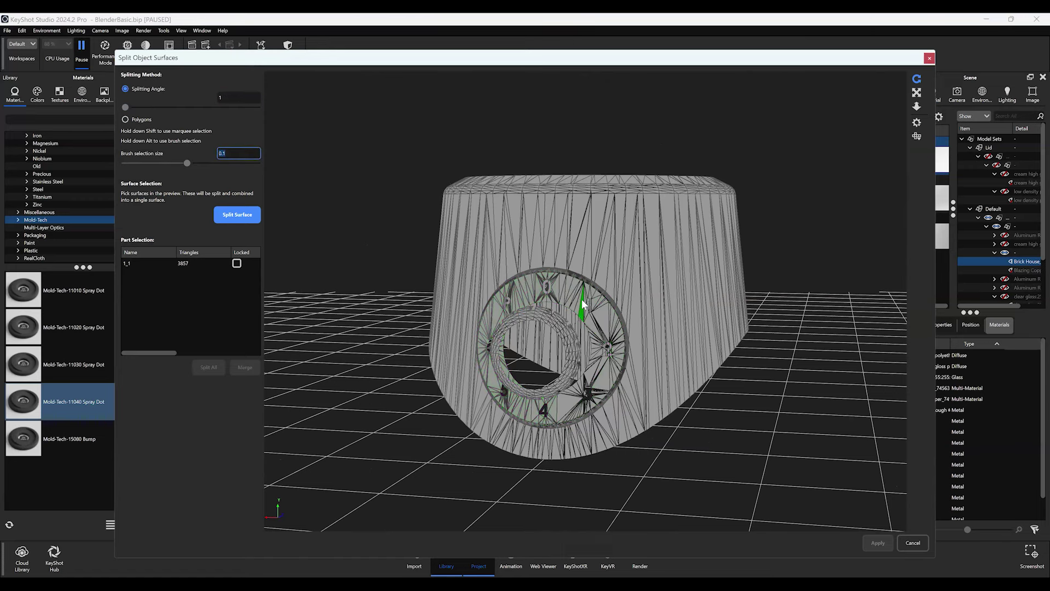
left_click_drag(559, 286, 569, 290)
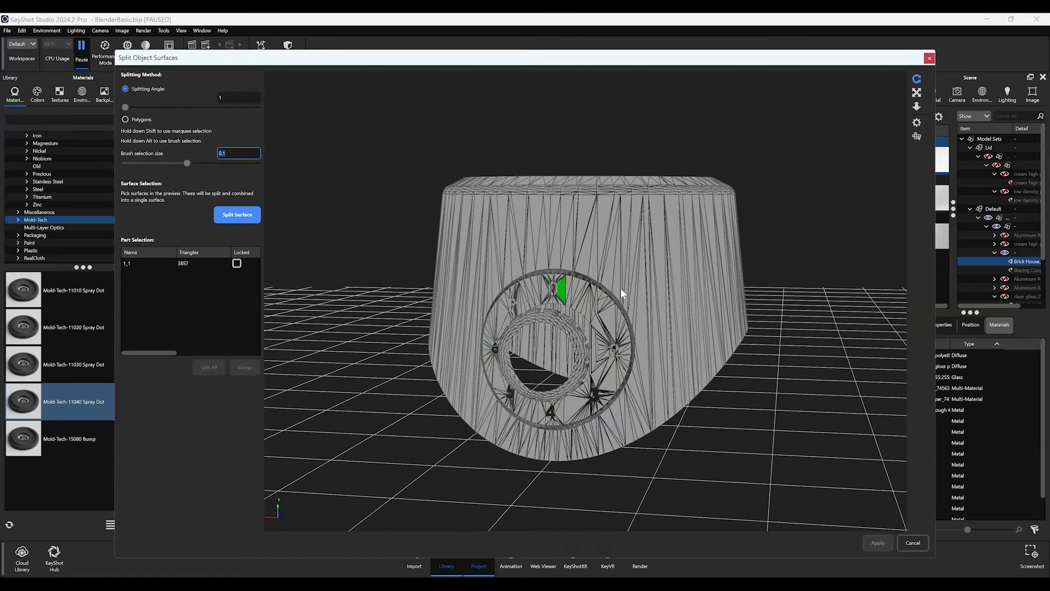
left_click(225, 99)
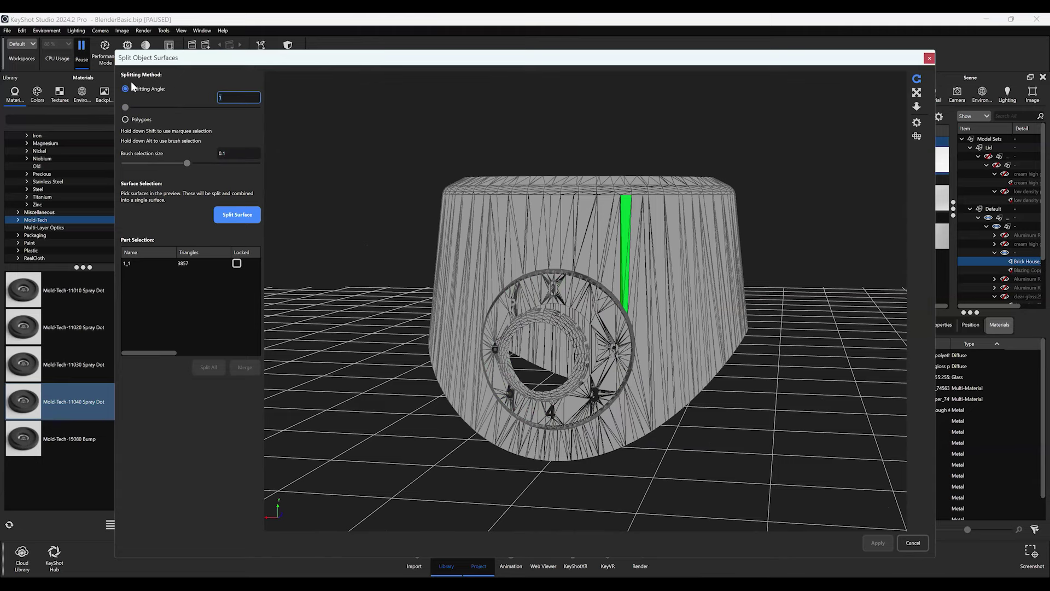
key("BackSpace")
type("45")
key("Tab")
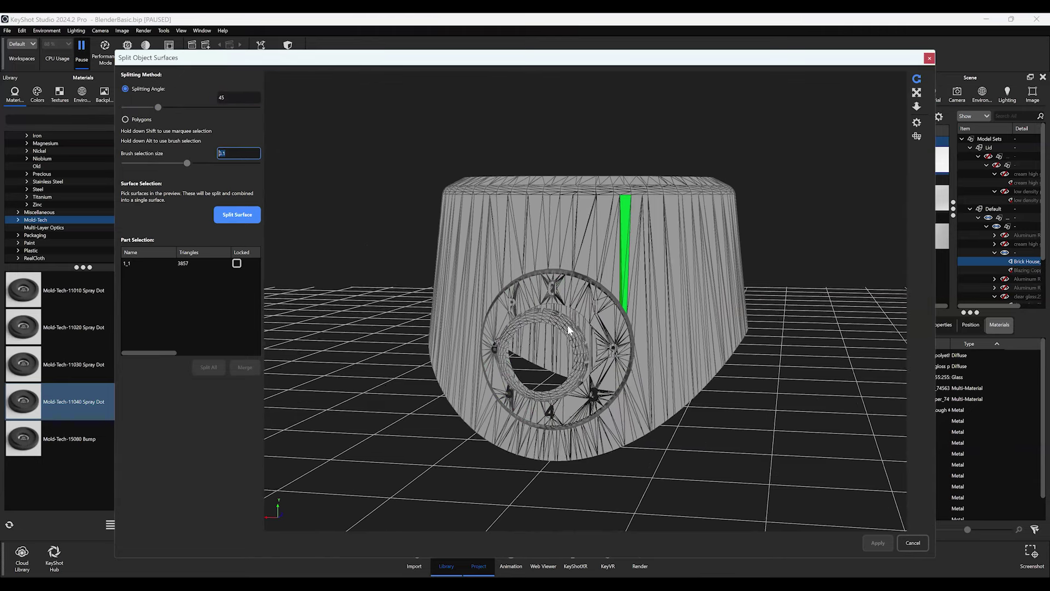
- Pick the knurled dial ring, split it into its own part, and apply
left_click(568, 330)
left_click_drag(653, 343, 246, 334)
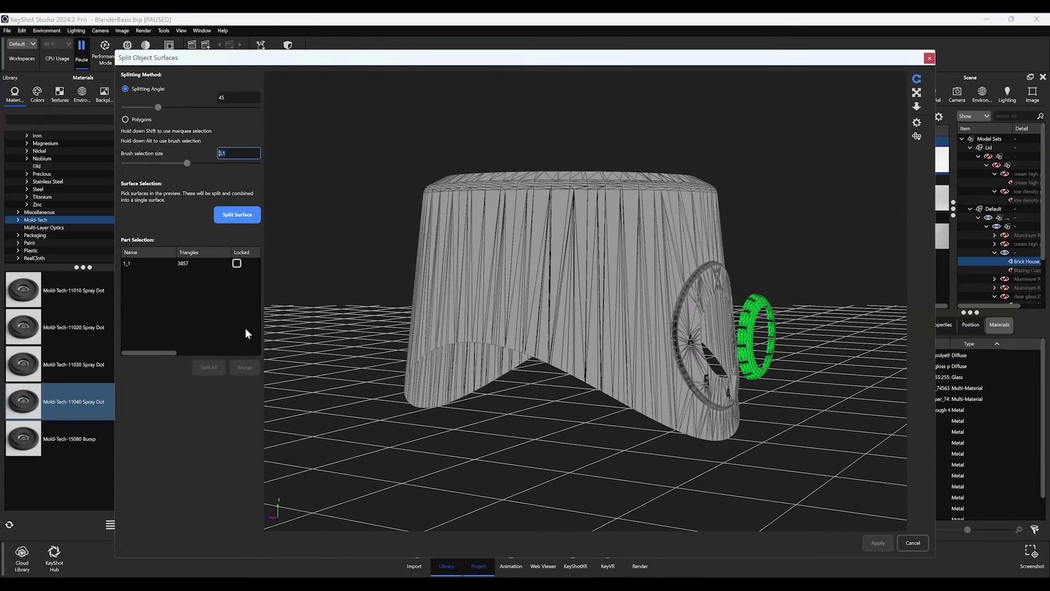
left_click(244, 215)
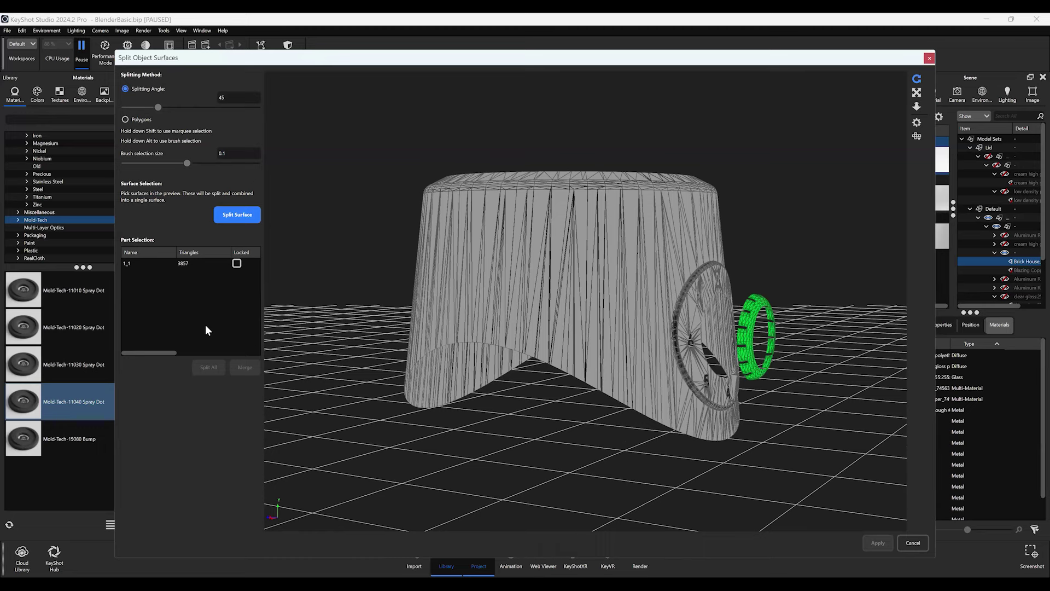
left_click_drag(207, 353, 234, 352)
left_click(244, 273)
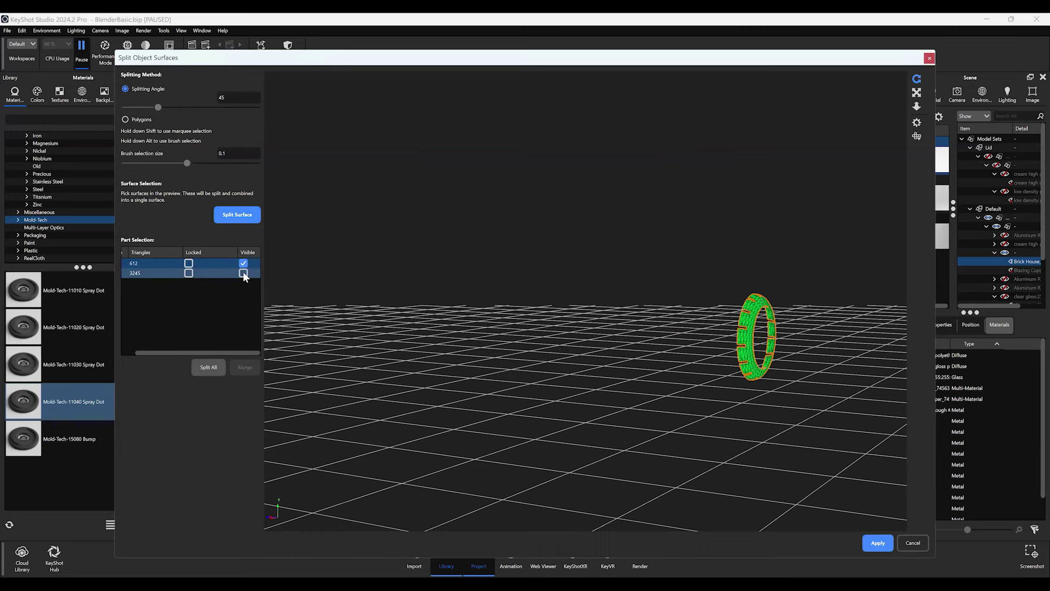
left_click(243, 264)
left_click(243, 263)
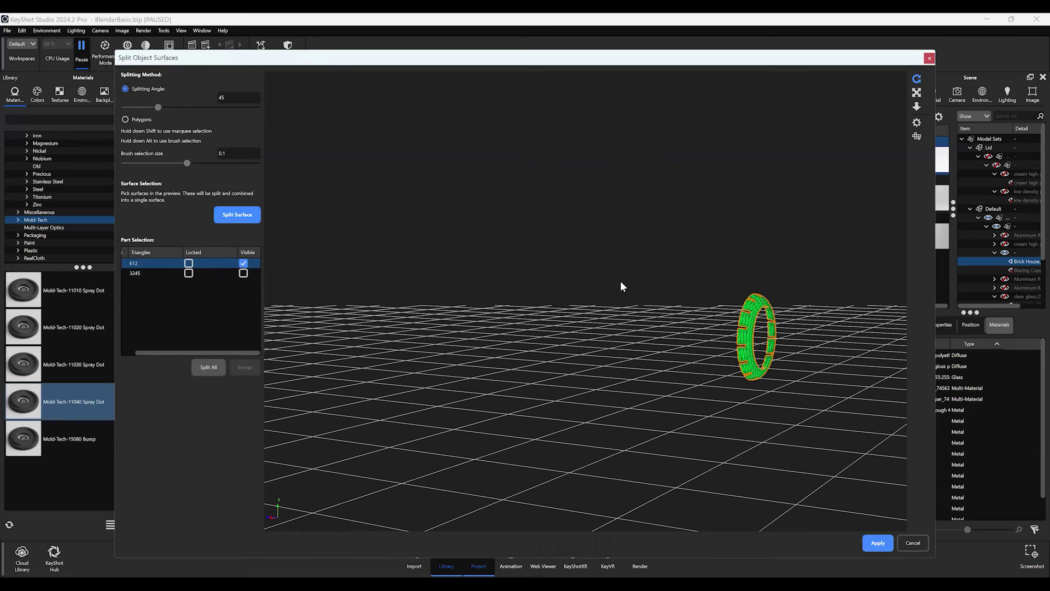
left_click_drag(620, 280, 849, 502)
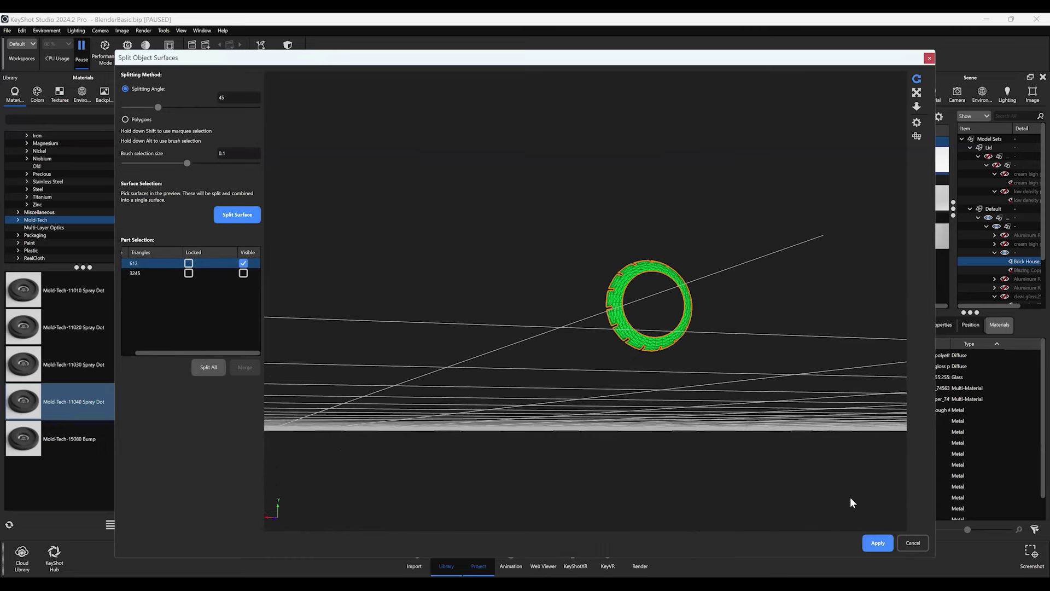
left_click(877, 543)
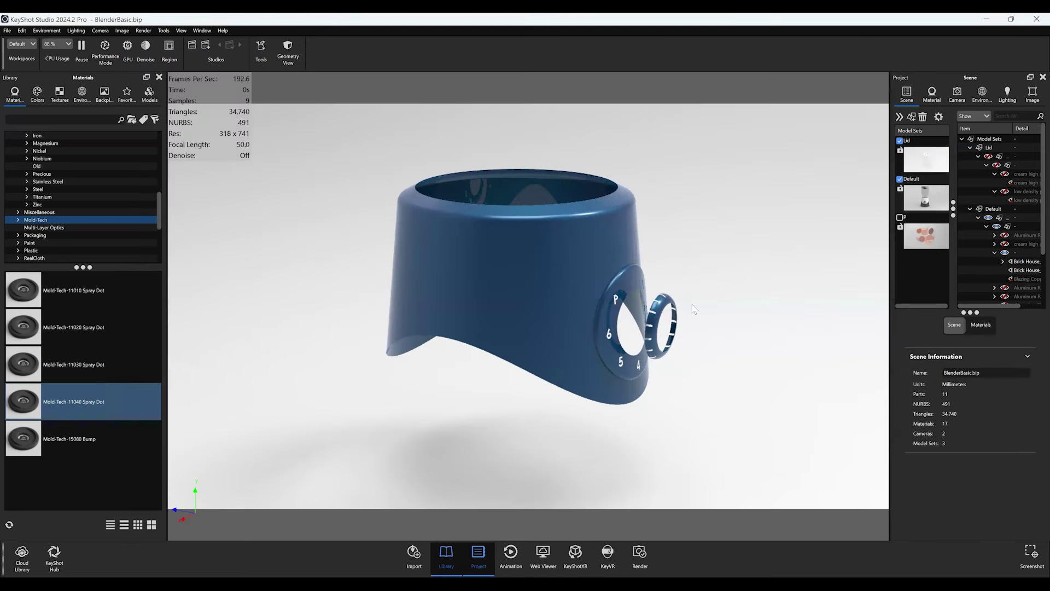
- Open the split ring's material and detach the Scene tree into its own panel
left_click(663, 304)
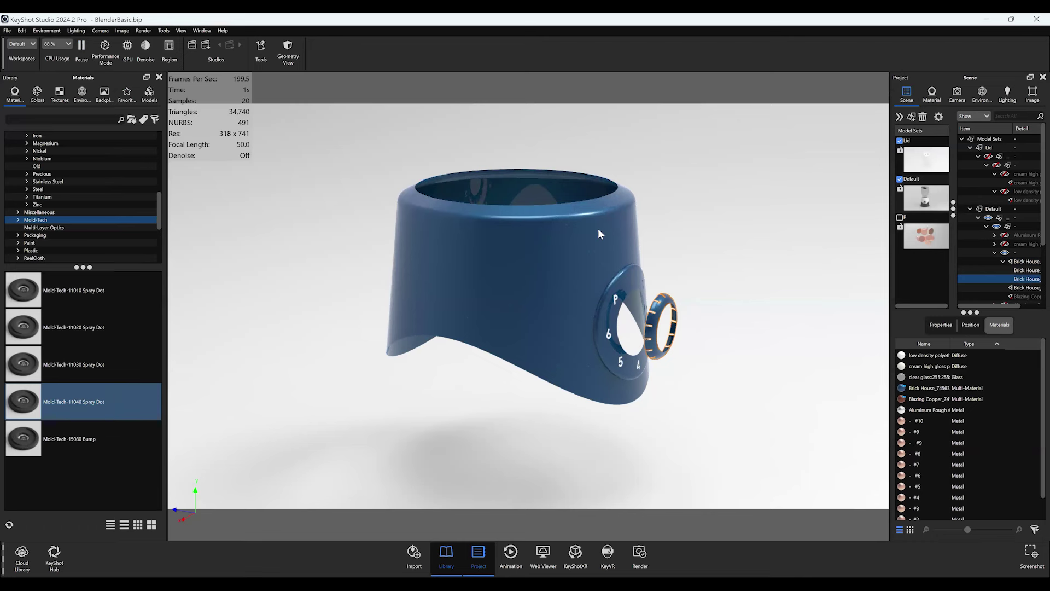
left_click(666, 304)
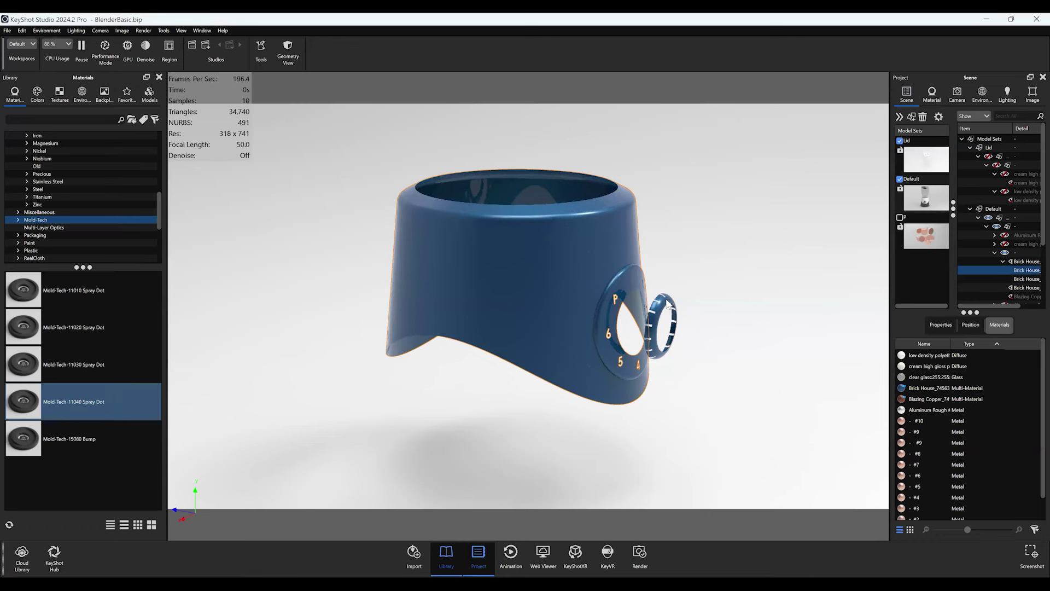
left_click(668, 304)
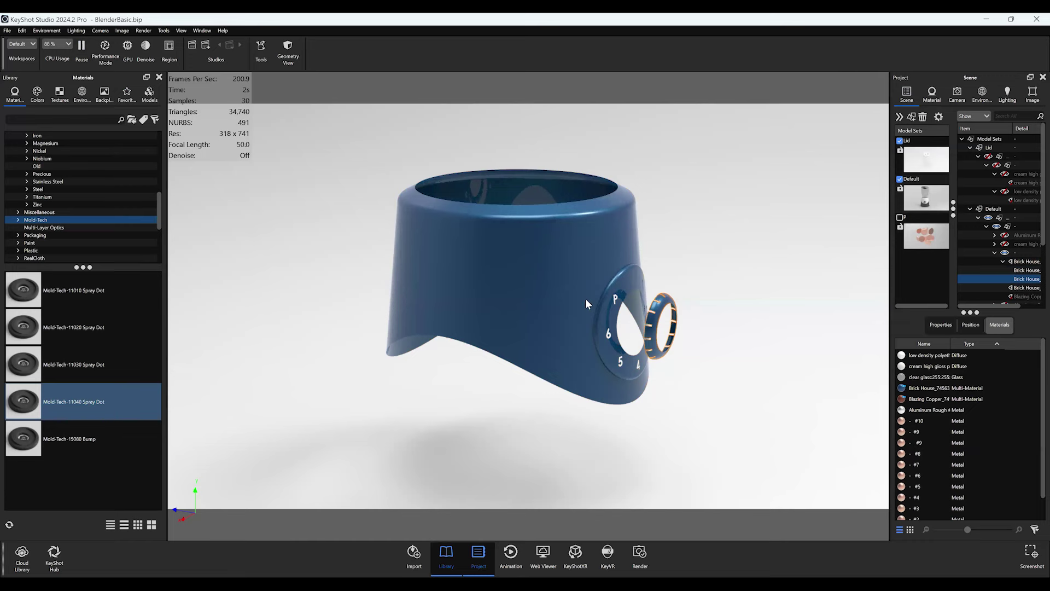
double_click(671, 308)
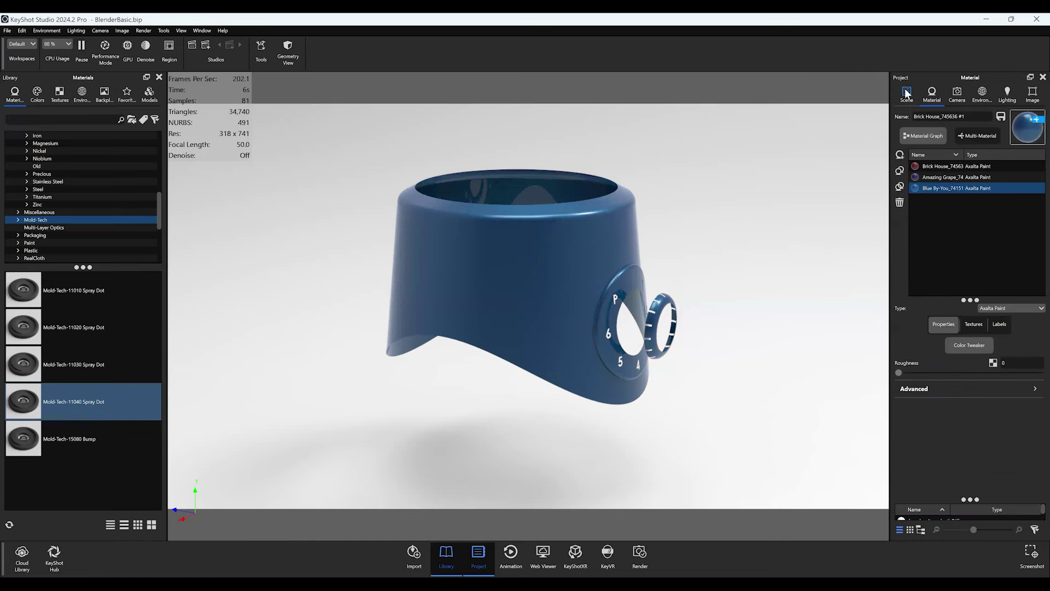
left_click_drag(907, 93, 668, 133)
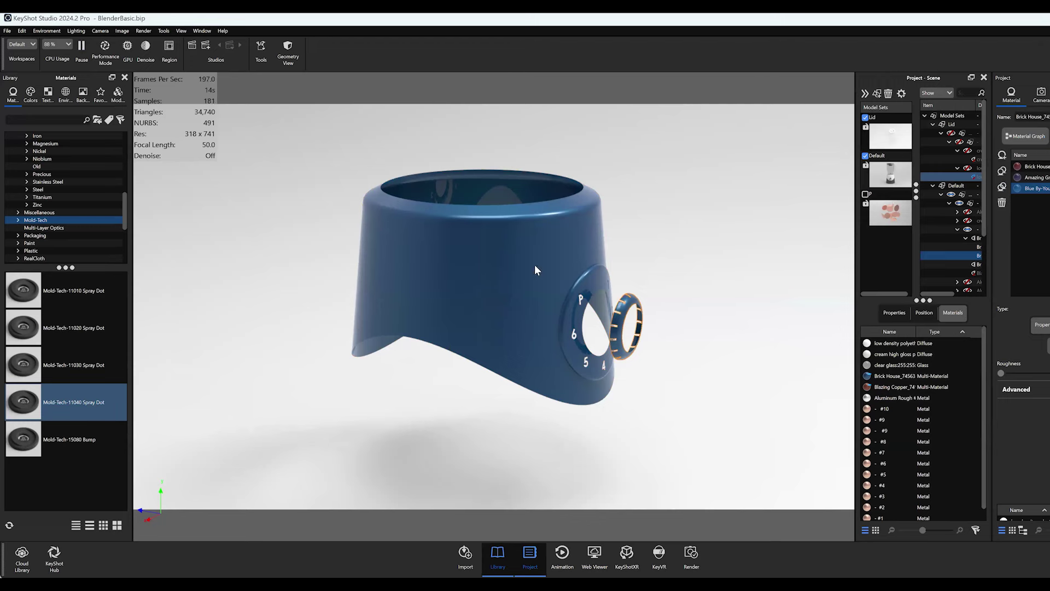
- Revert the workspace to the saved Default layout
left_click(22, 44)
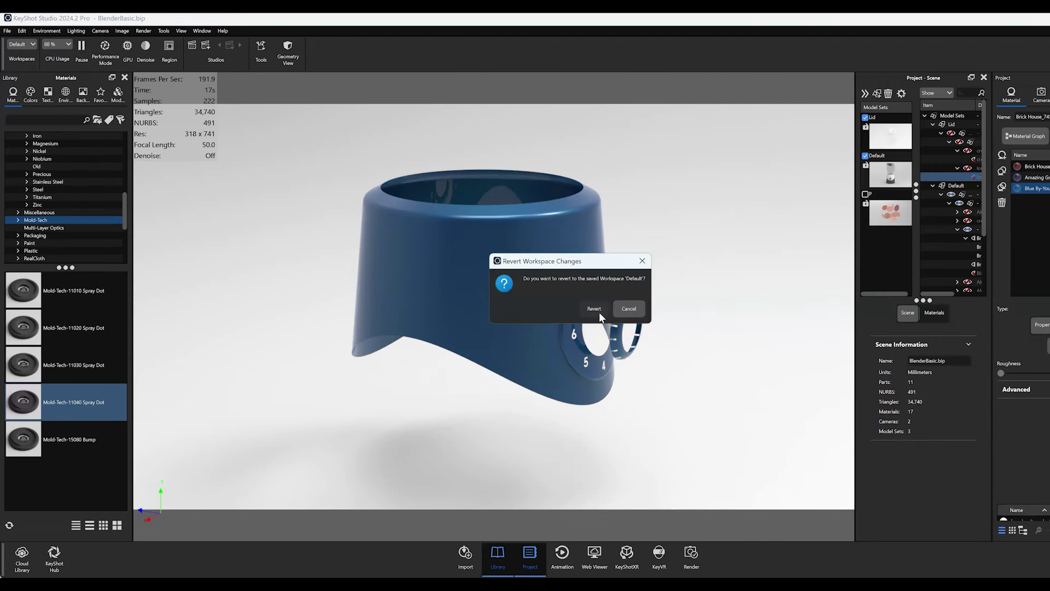
left_click(598, 312)
left_click_drag(580, 306, 643, 347)
- Select the blue cup housing and bring up the geometry tools list
left_click(590, 274)
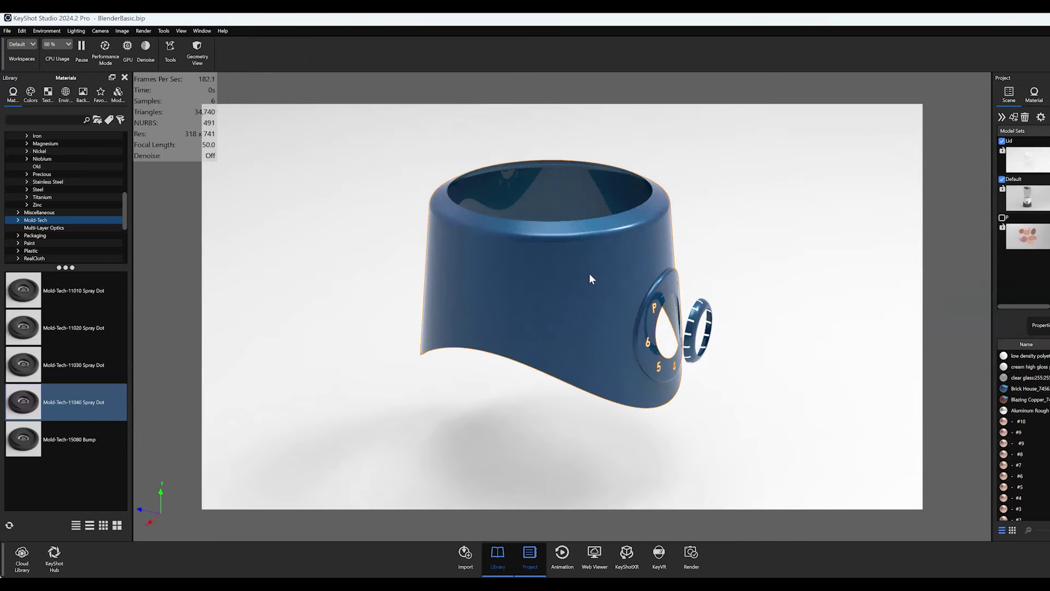
left_click(699, 213)
left_click(639, 263)
left_click(170, 61)
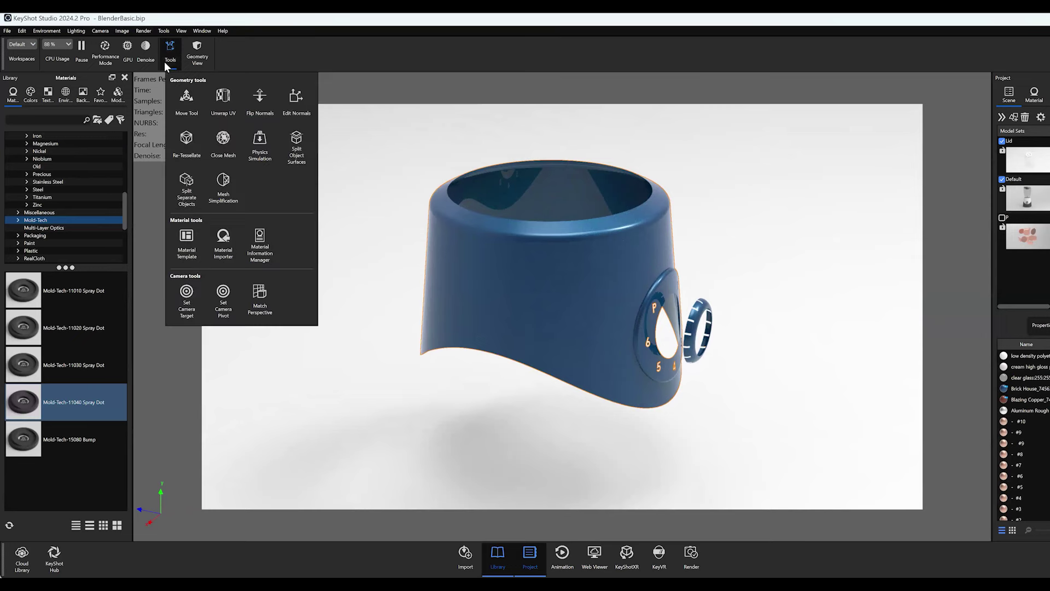
- Run Mesh Simplification on the housing with a 500-triangle target, giving 1156 triangles
left_click(230, 192)
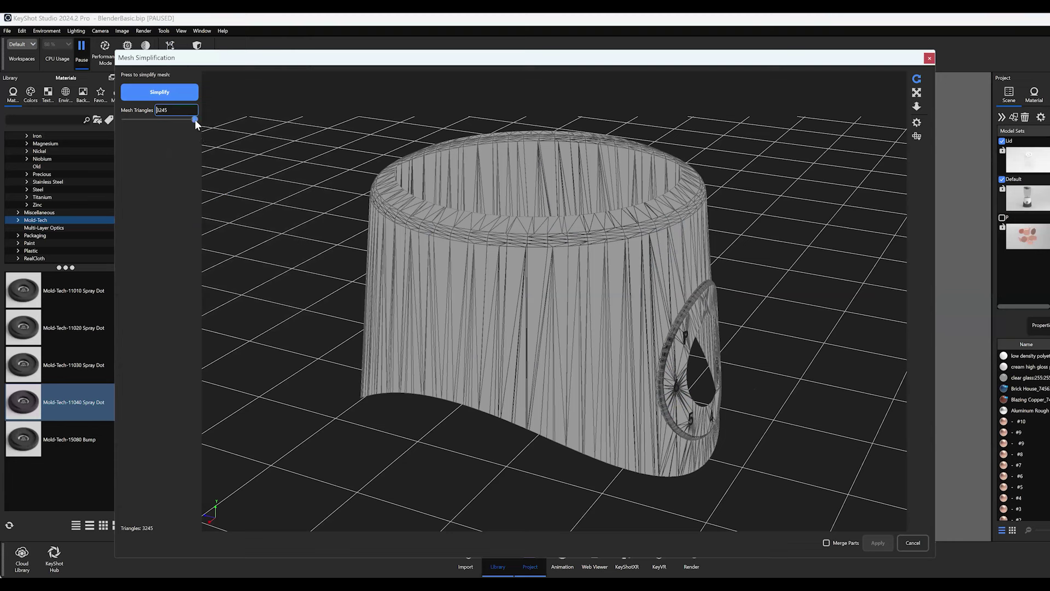
left_click_drag(190, 118, 169, 120)
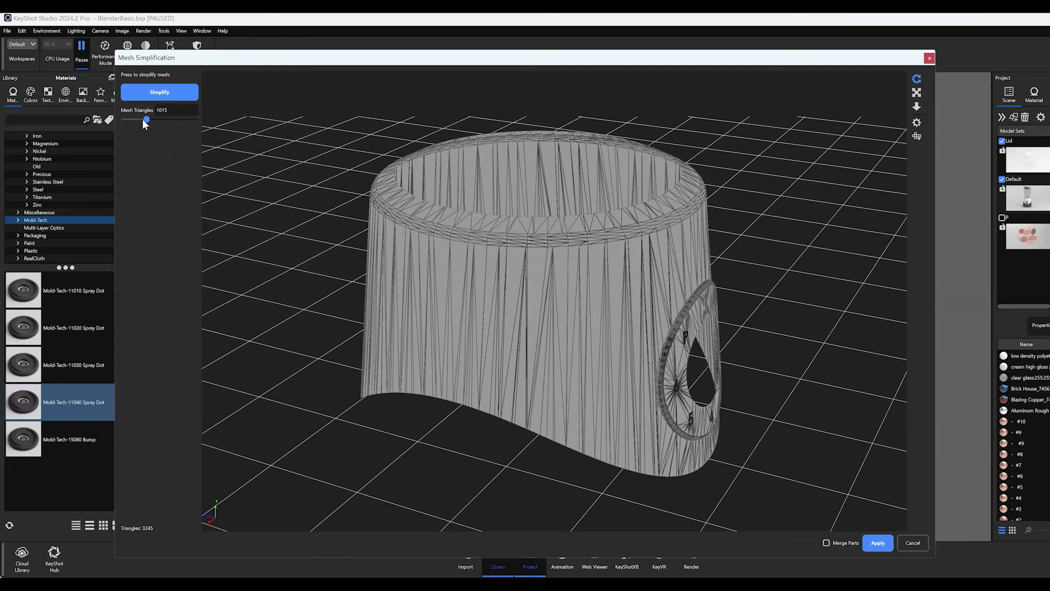
double_click(177, 109)
type("500")
key("Return")
left_click(167, 92)
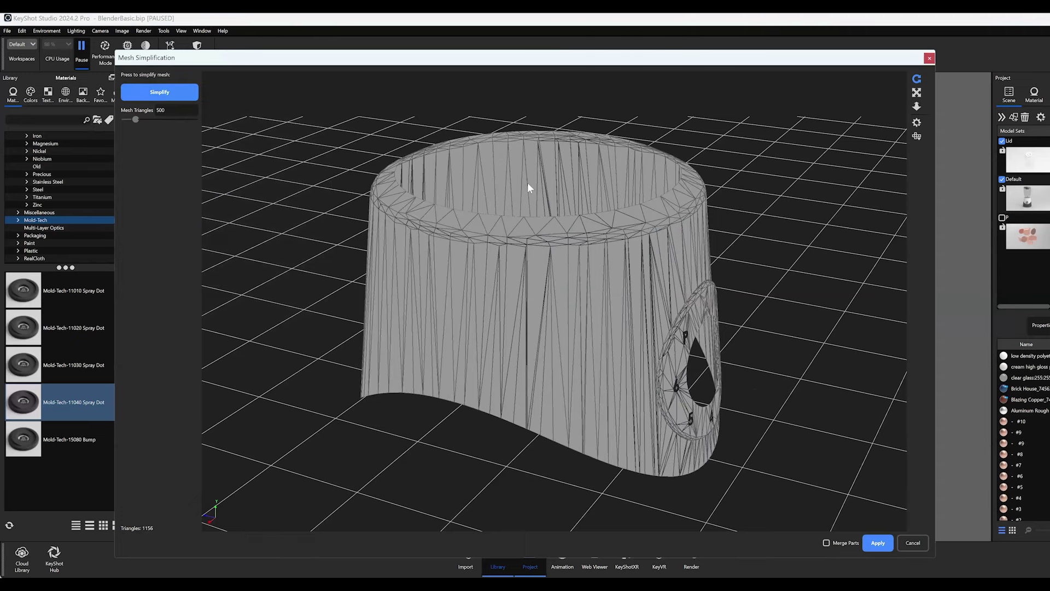
- Lower the target to 183 to reach 375 triangles and apply the simplified mesh
left_click_drag(531, 186, 126, 120)
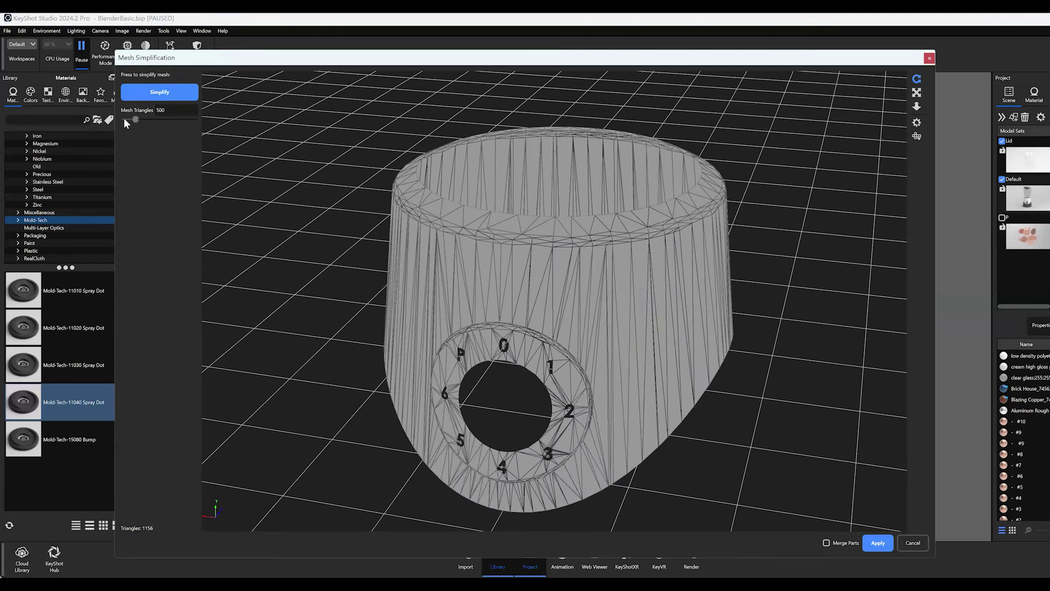
left_click(128, 118)
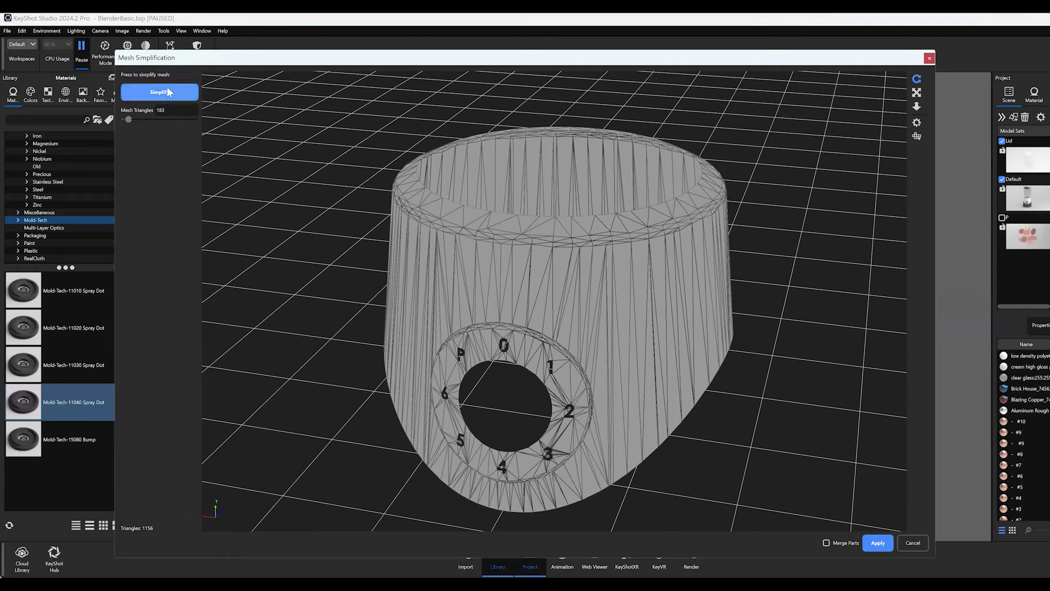
left_click(176, 96)
left_click_drag(547, 274, 802, 520)
left_click_drag(684, 337, 599, 333)
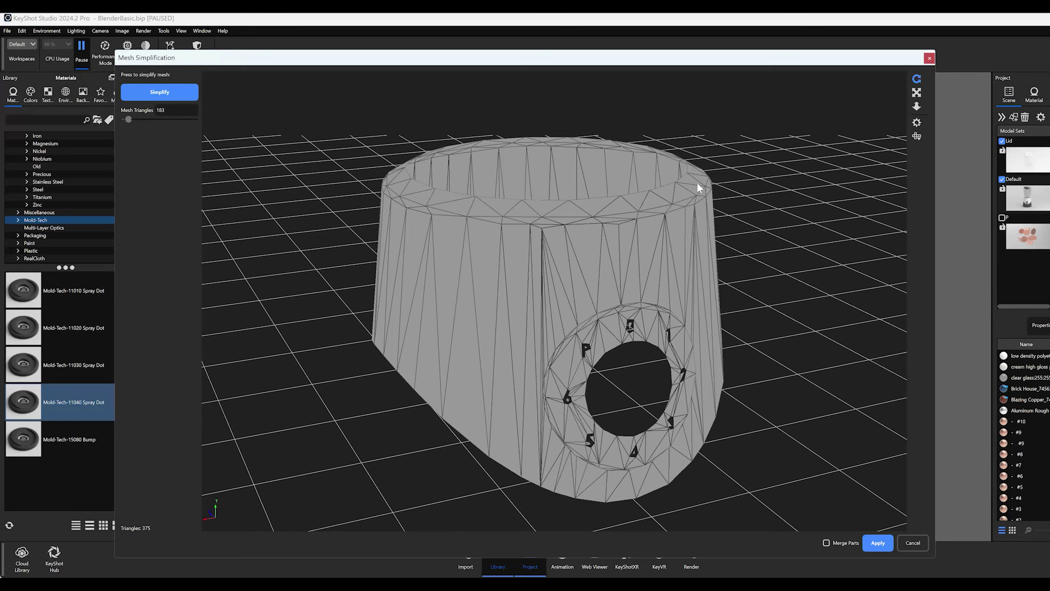
left_click(874, 543)
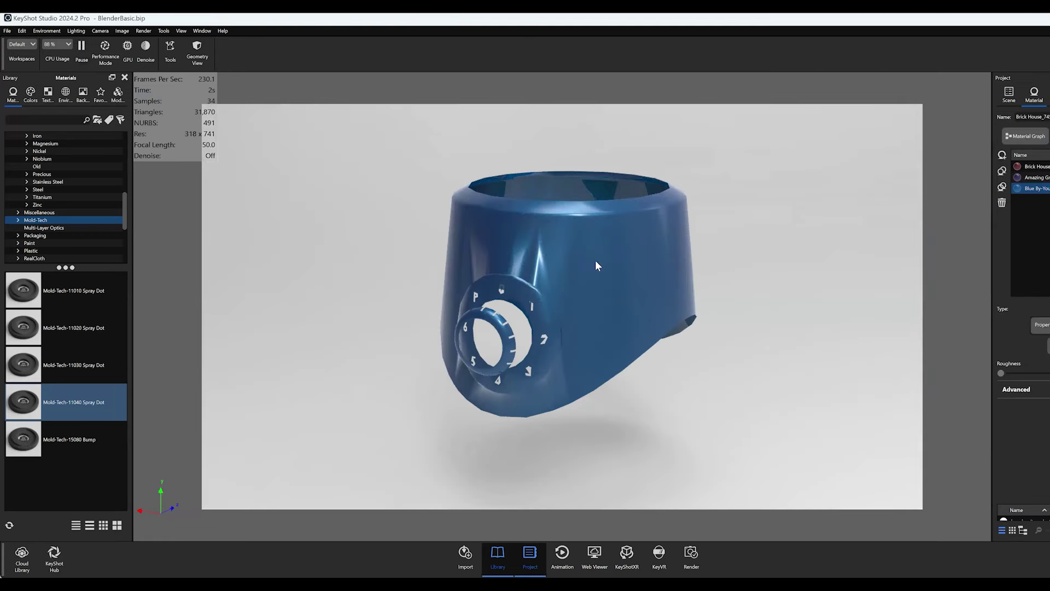
- Simplify the 1_0 housing part to 2000 triangles and apply it
left_click(172, 47)
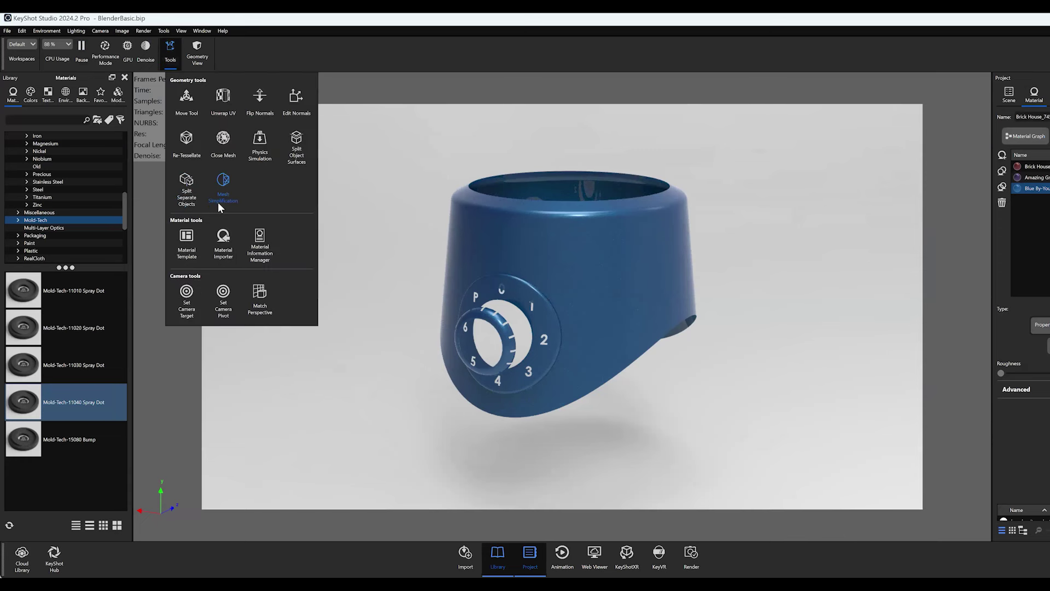
left_click(222, 200)
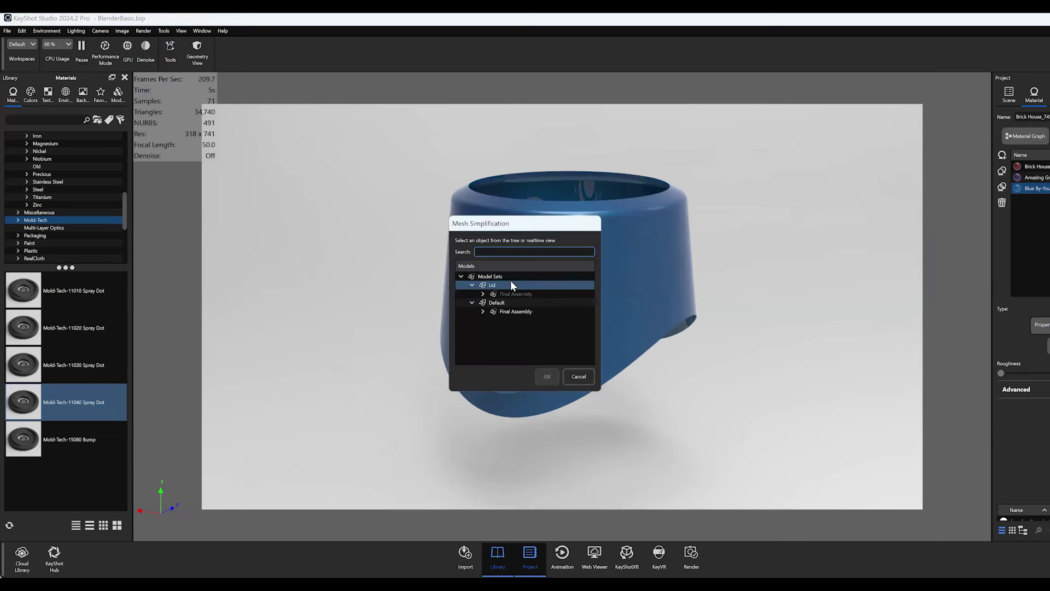
left_click(637, 307)
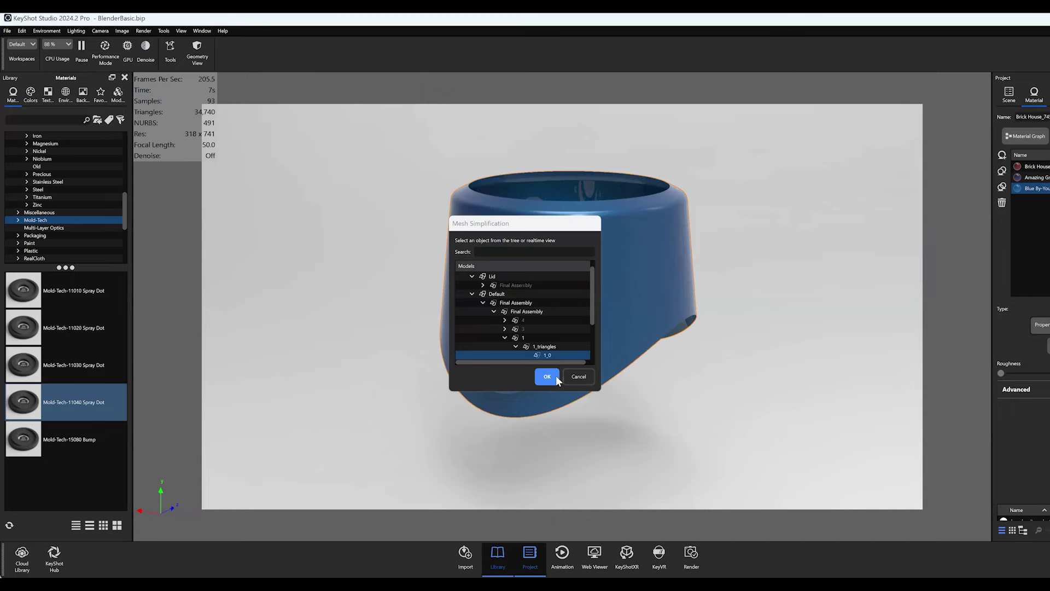
left_click(547, 376)
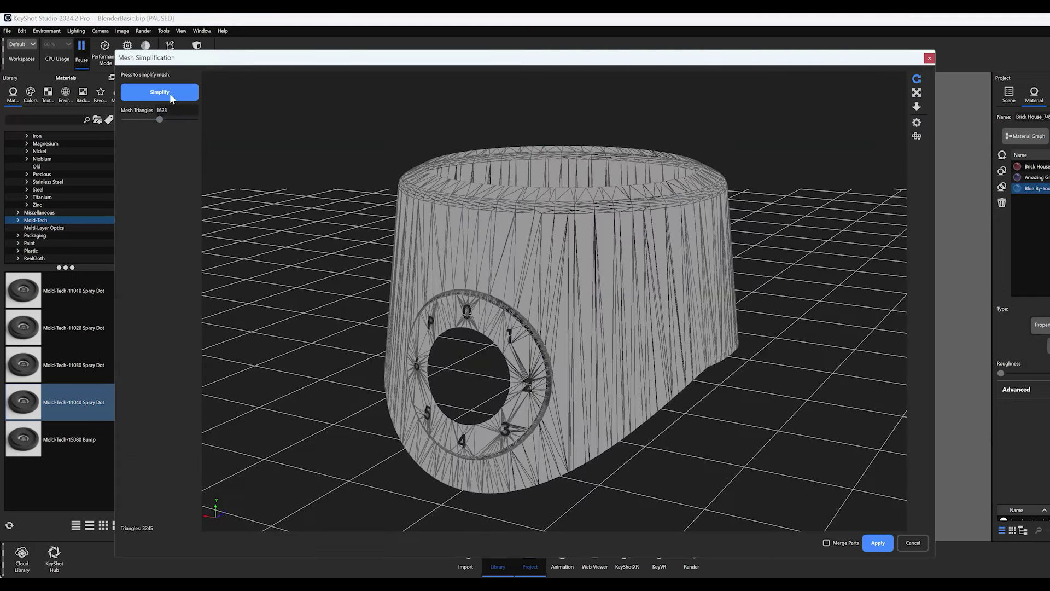
left_click(181, 104)
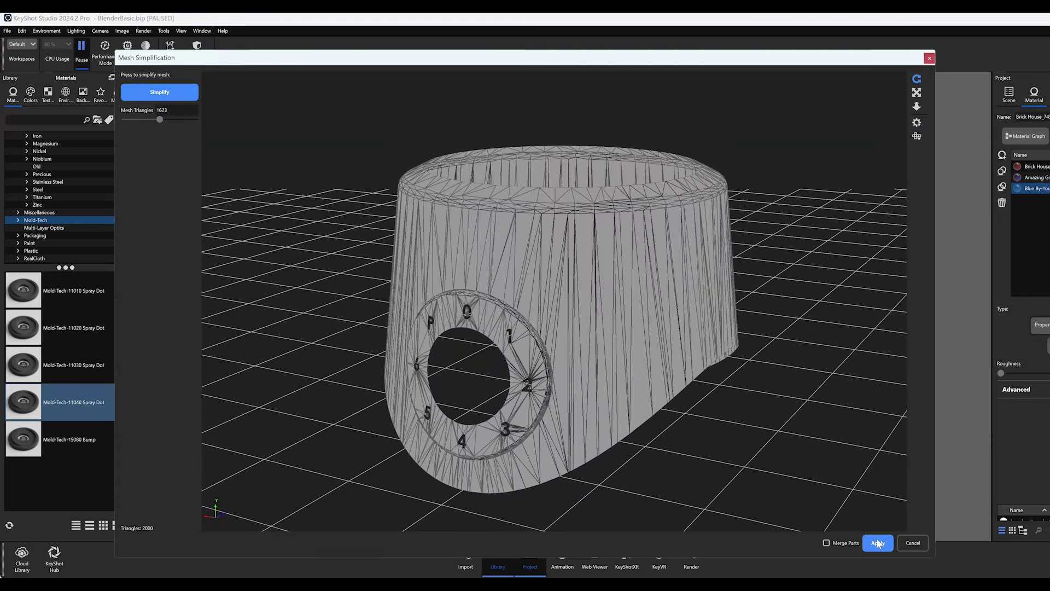
left_click(878, 542)
left_click_drag(492, 308, 811, 274)
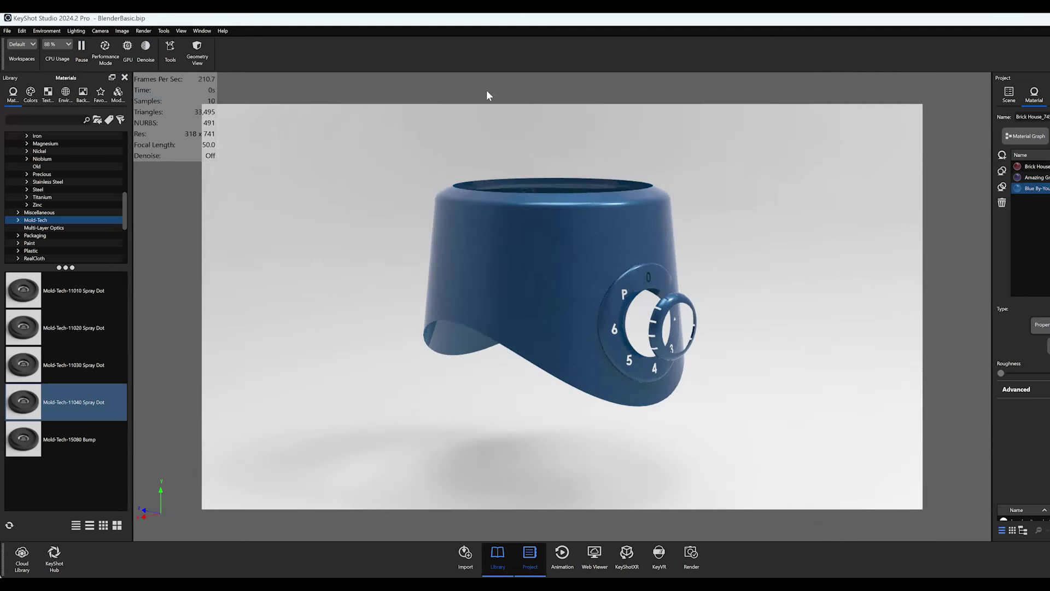
- Maximize the window, select the housing body and dial ring, and start Mesh Simplification
double_click(490, 26)
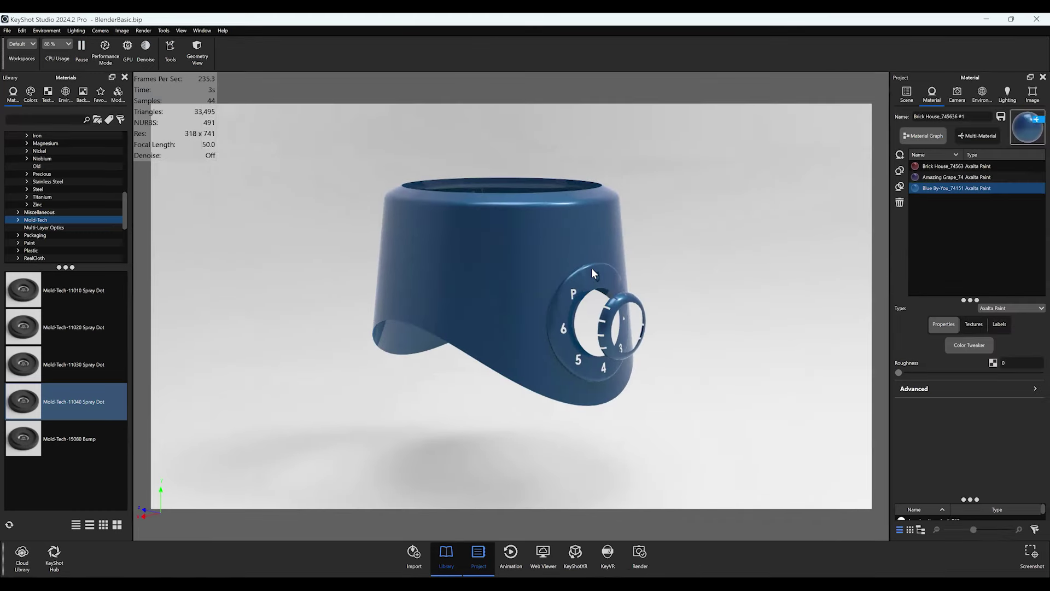
left_click(529, 285)
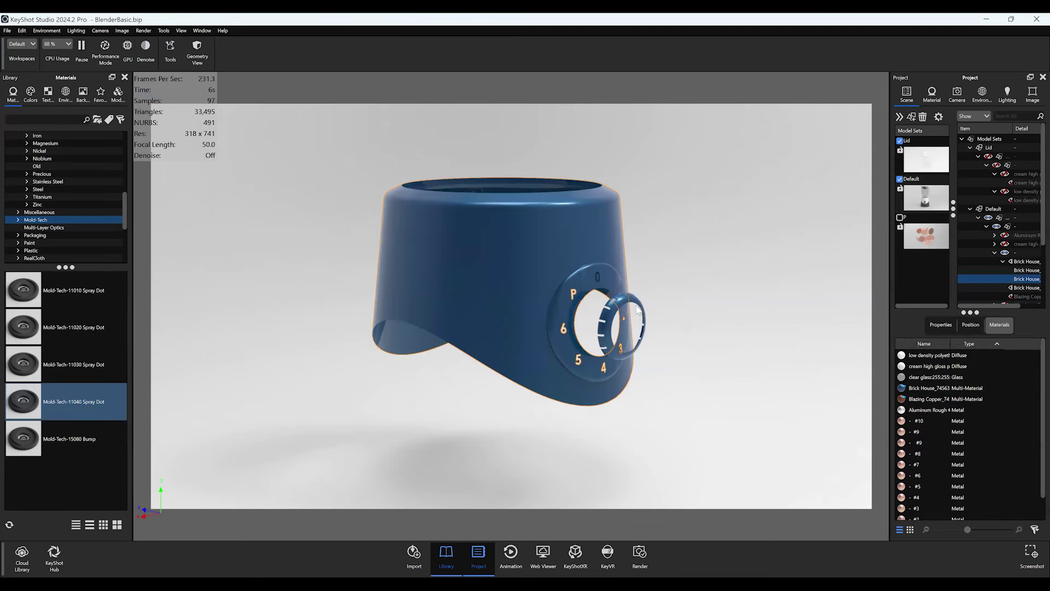
left_click(641, 309, "shift")
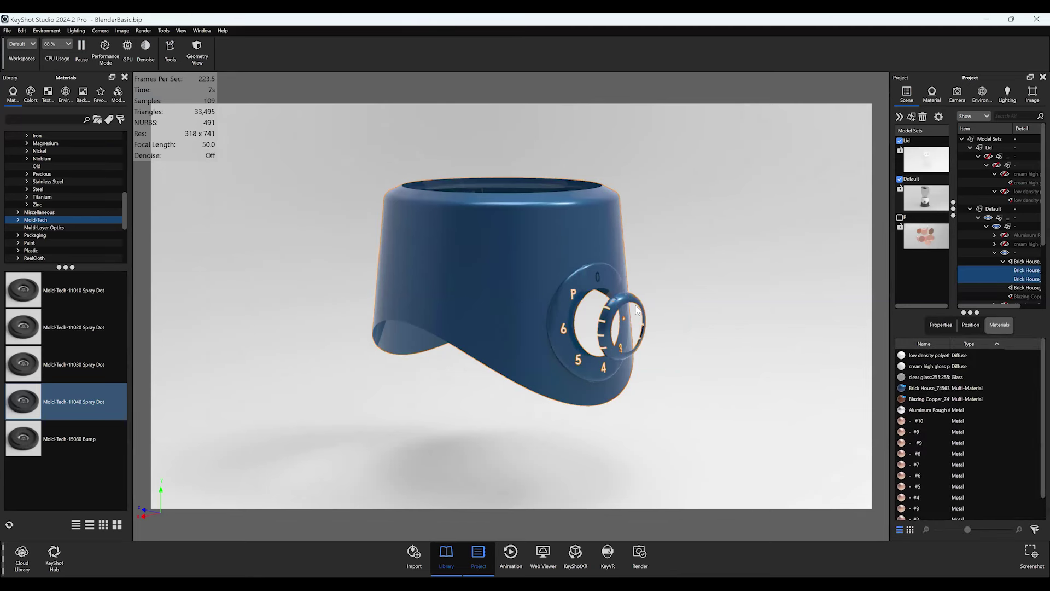
left_click(175, 54)
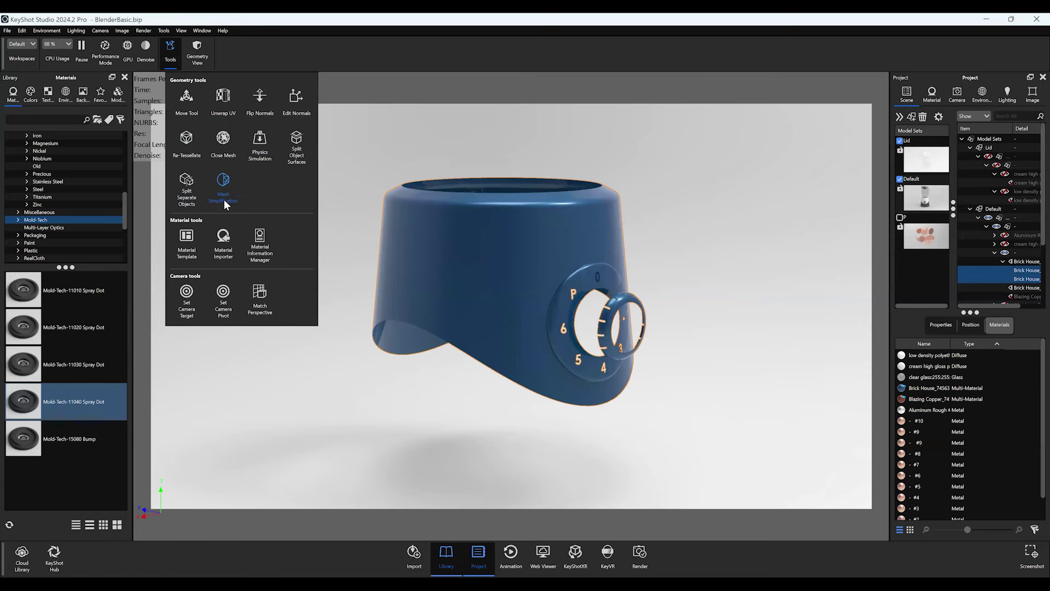
left_click(225, 200)
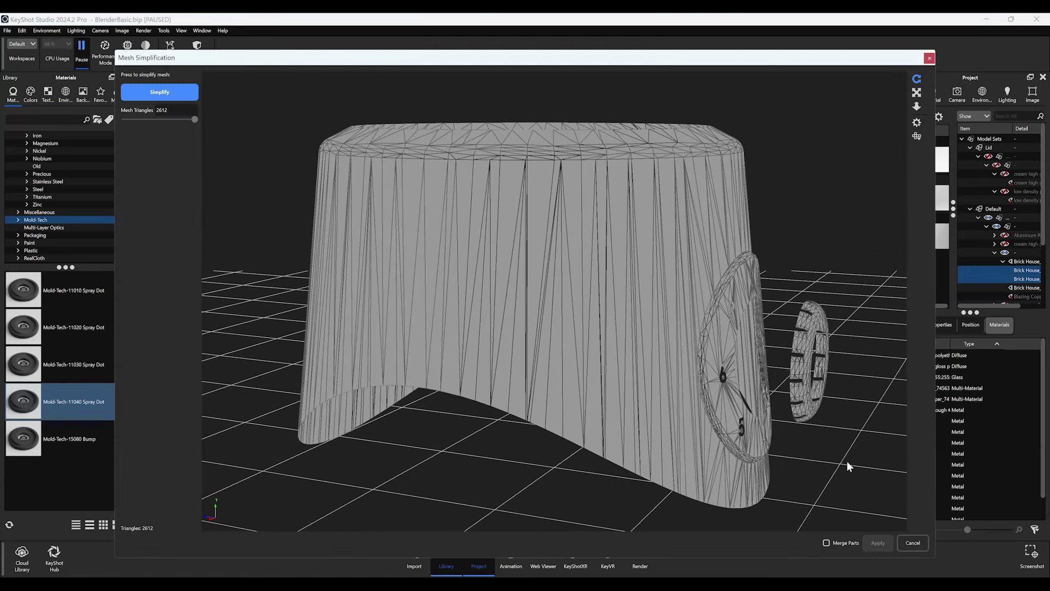
- Apply a 2612-triangle simplification with Merge Parts, accepting the NURBS data loss
left_click(838, 543)
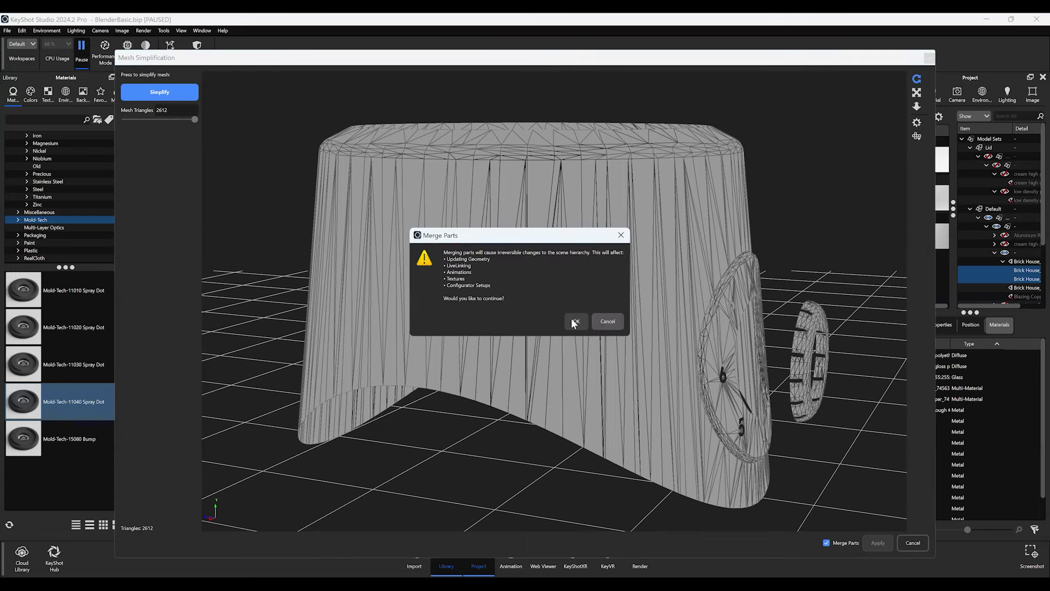
left_click(571, 321)
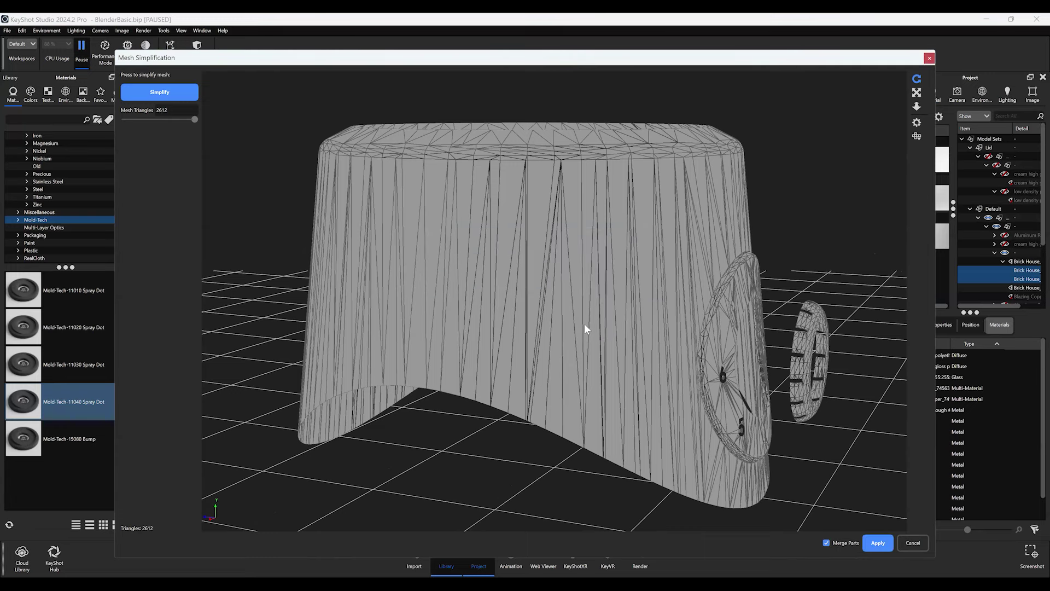
left_click_drag(584, 326, 539, 323)
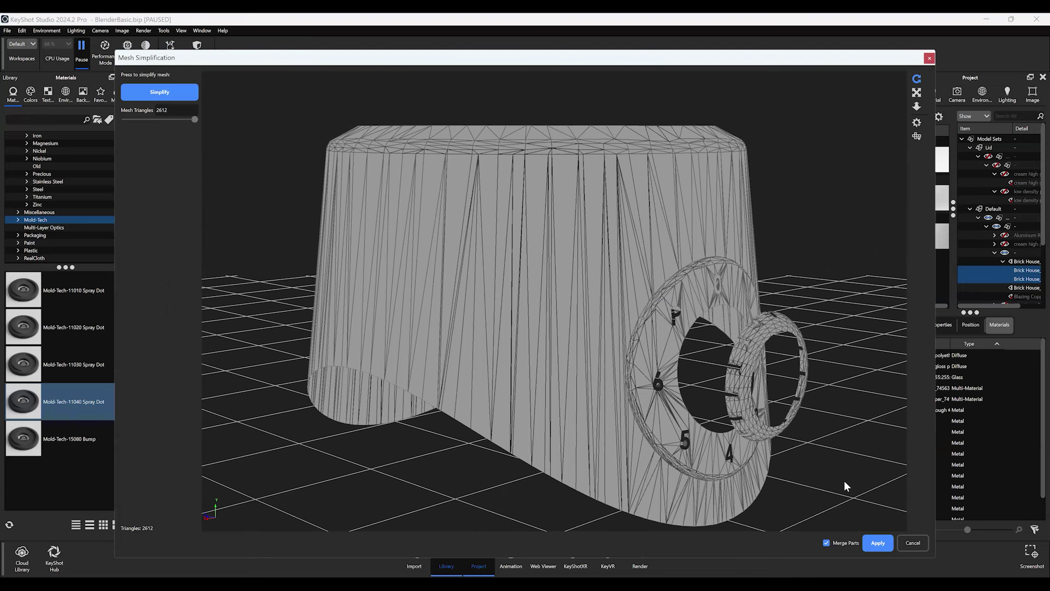
left_click(867, 543)
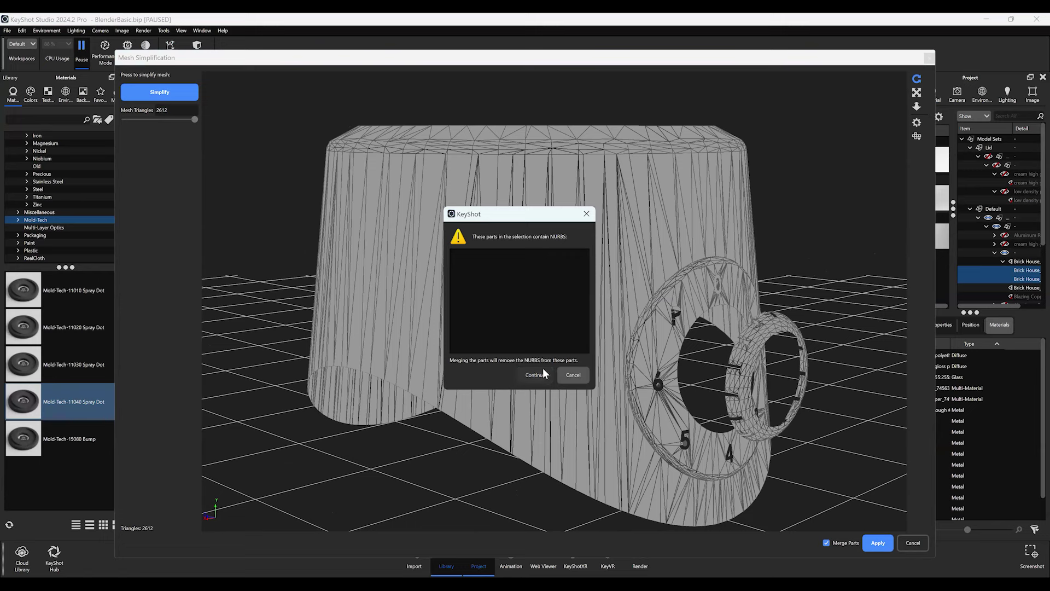
left_click(528, 368)
left_click_drag(810, 296, 788, 297)
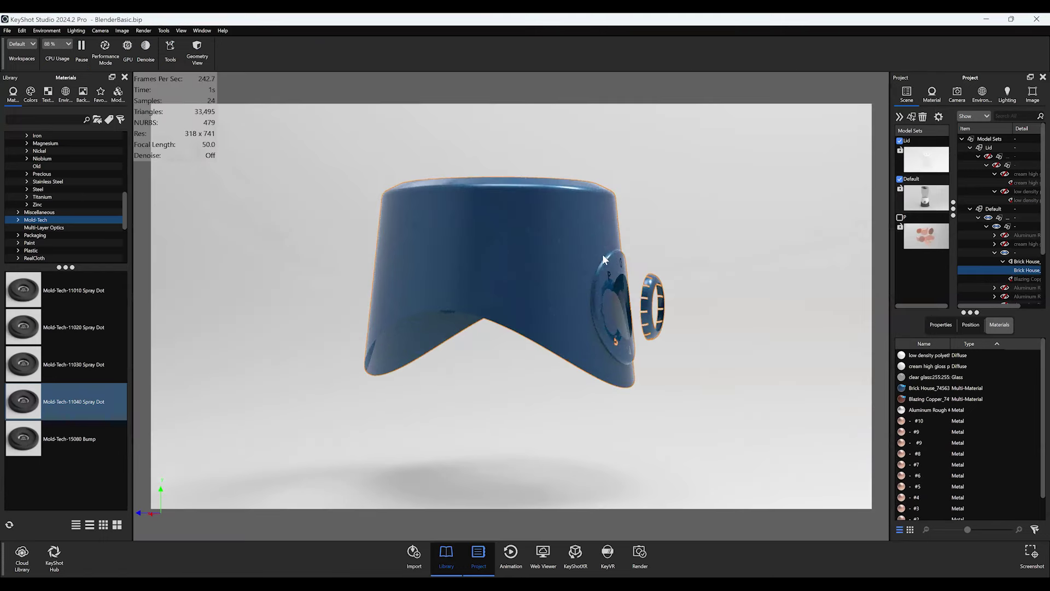
left_click_drag(602, 254, 737, 272)
- Show all the blender's hidden parts again
right_click(685, 272)
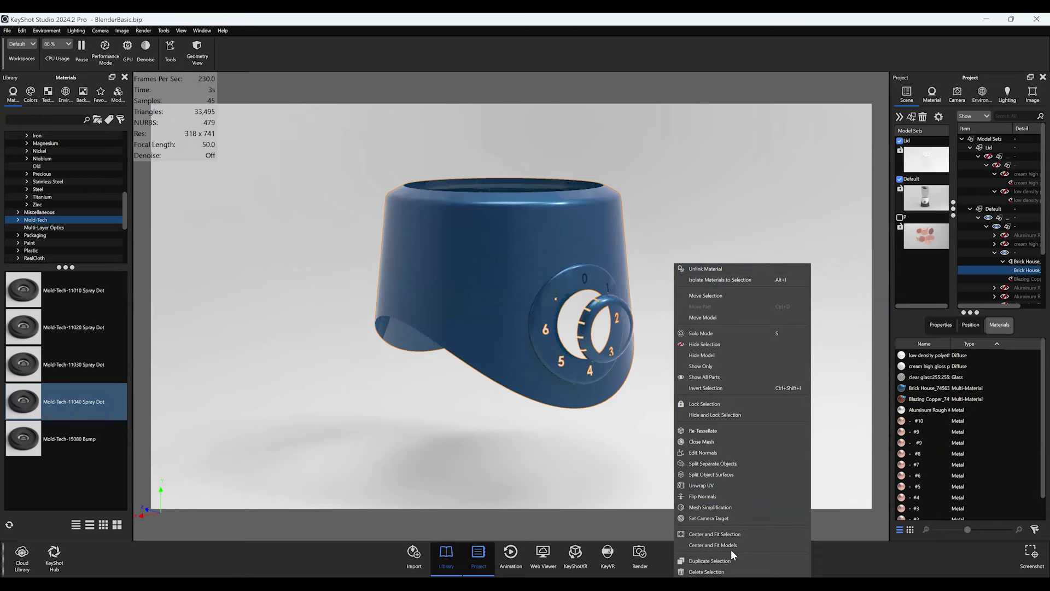
left_click(718, 376)
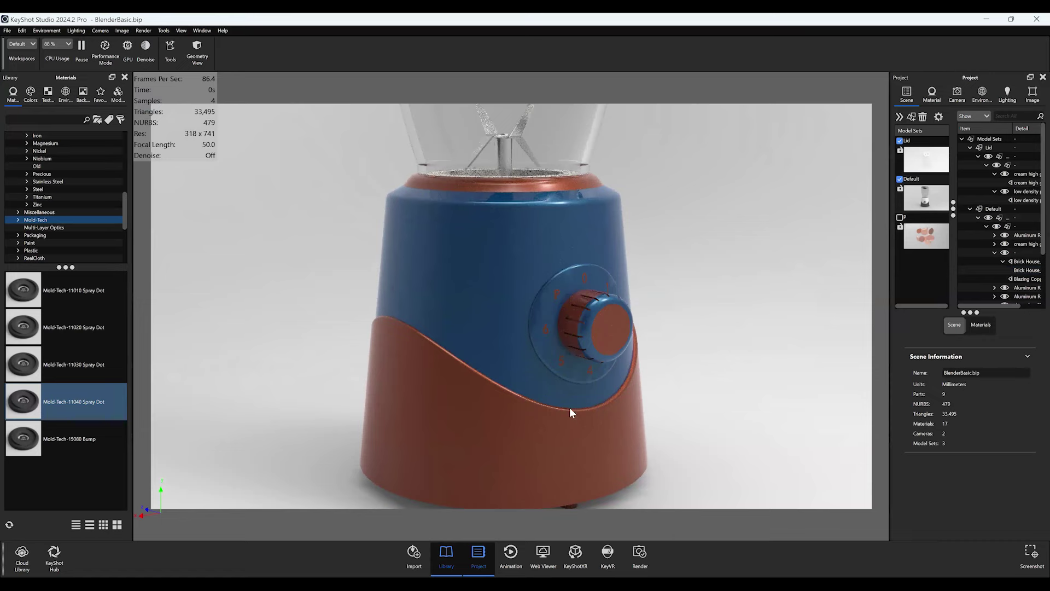
left_click(599, 333)
left_click_drag(668, 323, 458, 302)
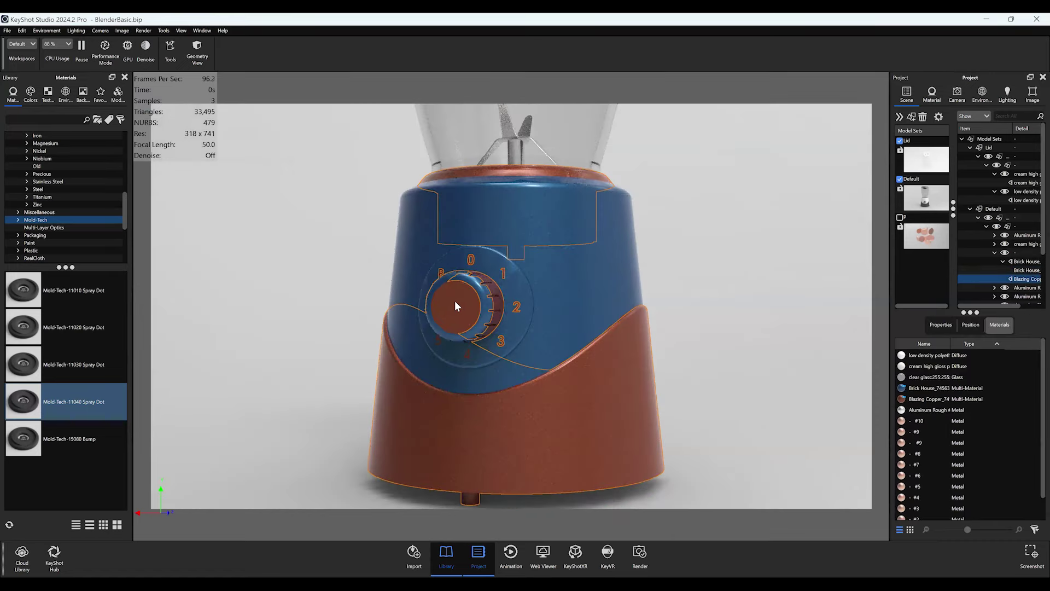
left_click_drag(748, 362, 736, 396)
scroll(570, 281, "down", 7)
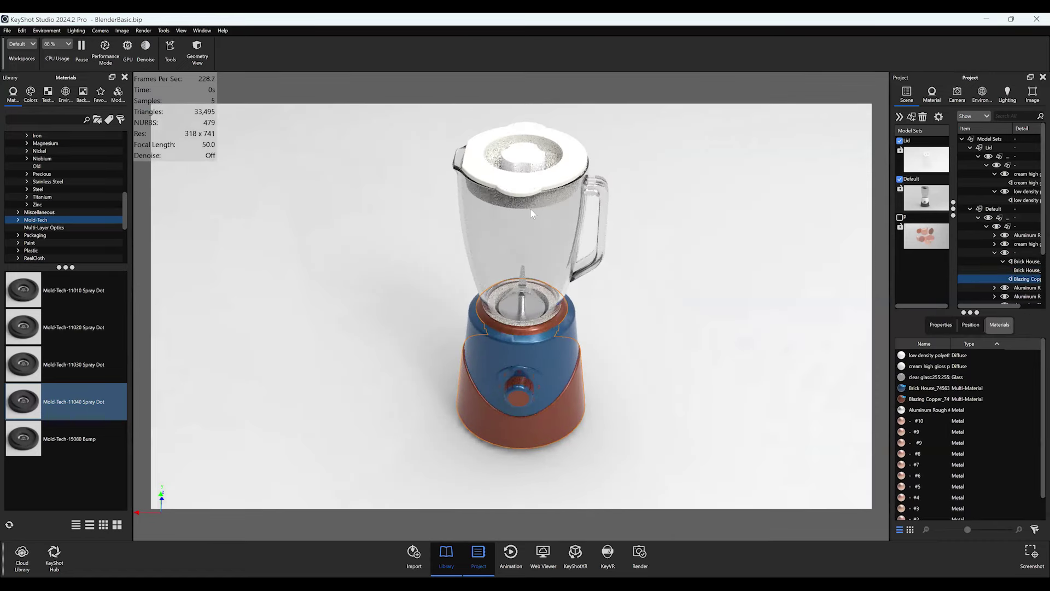
- Hide the glass jar and center and fit the blade in view
left_click(523, 211)
key("ctrl+h")
left_click(524, 278)
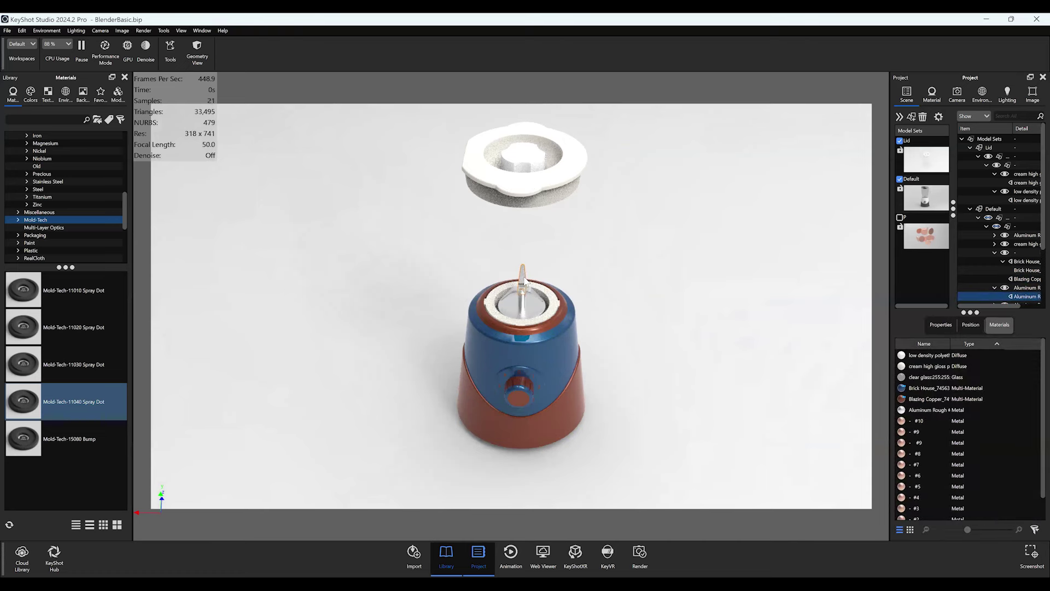
right_click(524, 280)
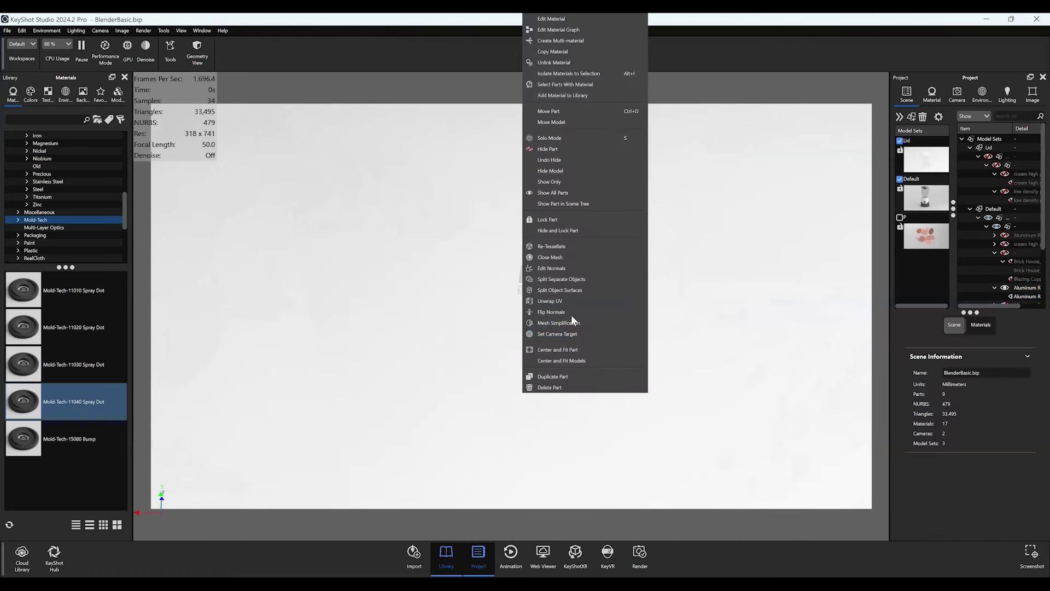
left_click(589, 349)
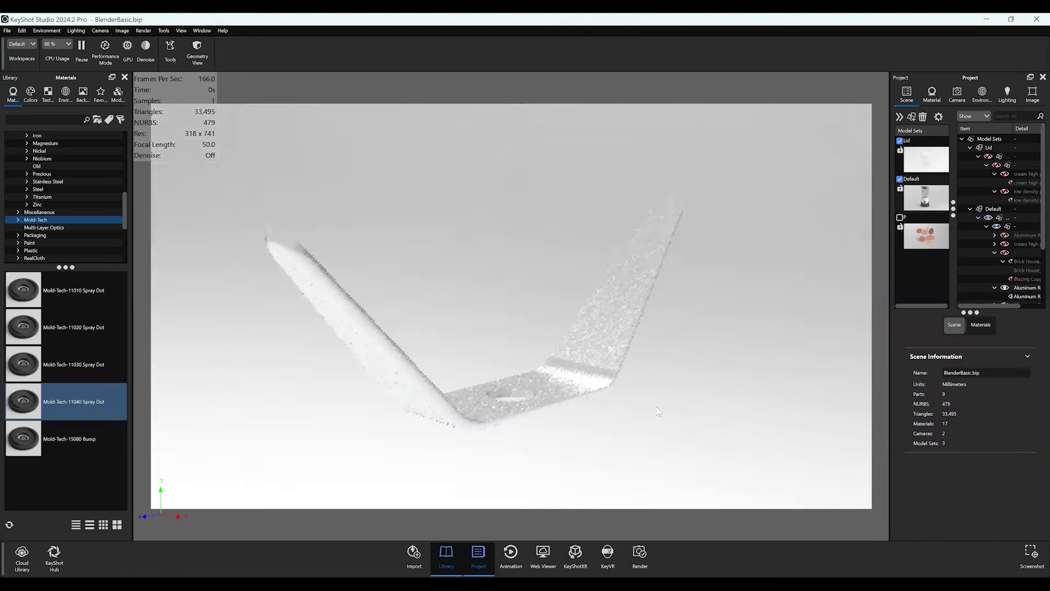
right_click(449, 404)
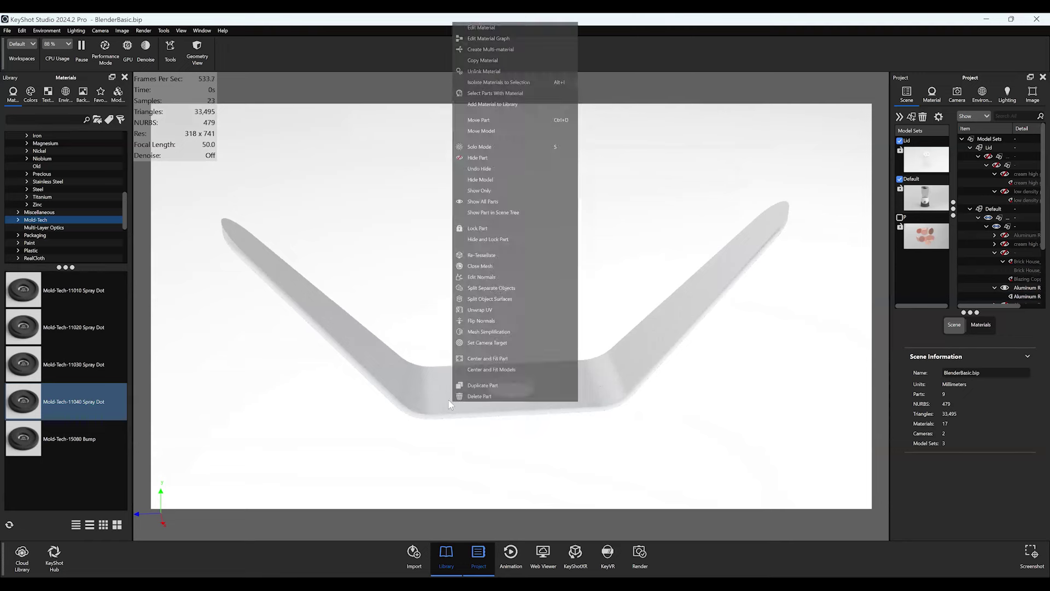
left_click(529, 310)
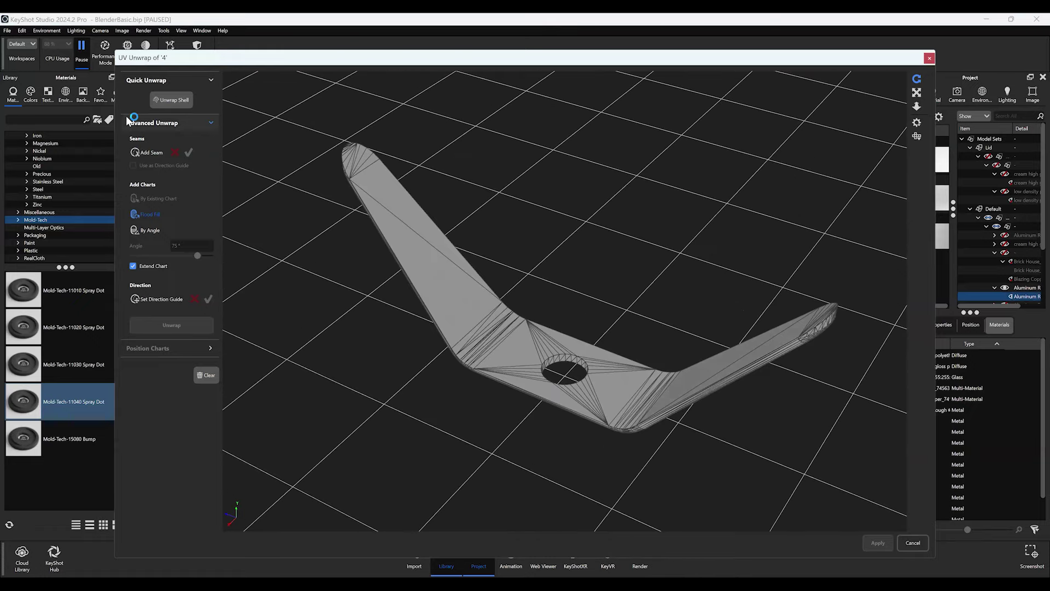
left_click(156, 100)
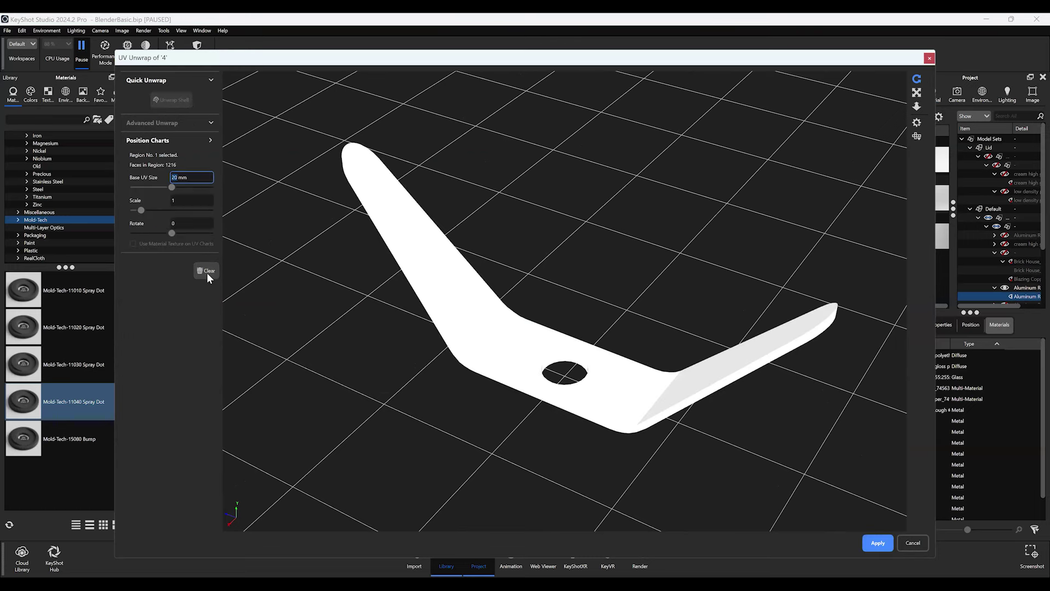
left_click(206, 271)
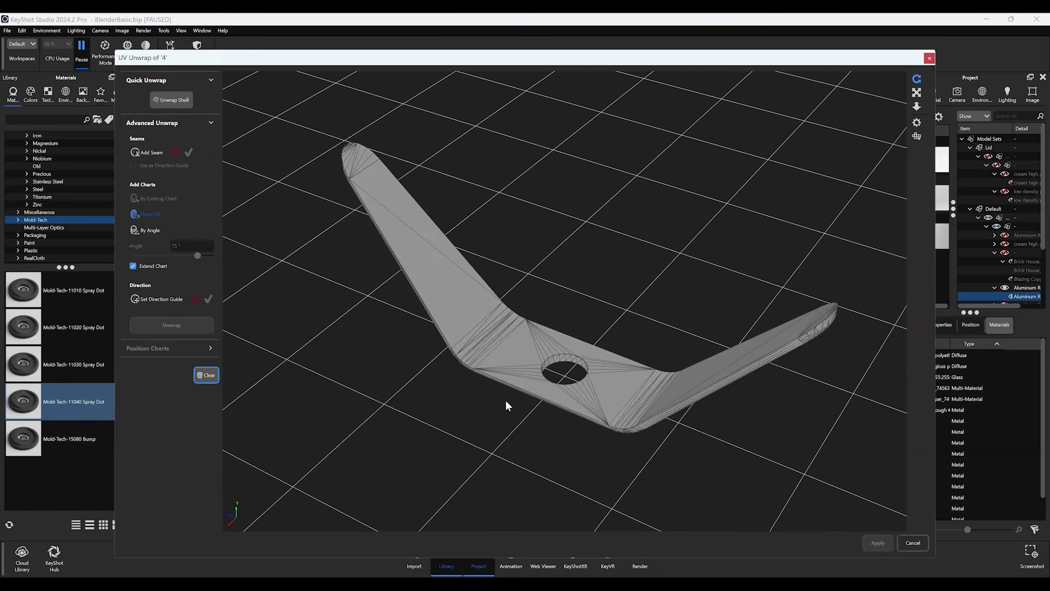
left_click_drag(505, 405, 465, 295)
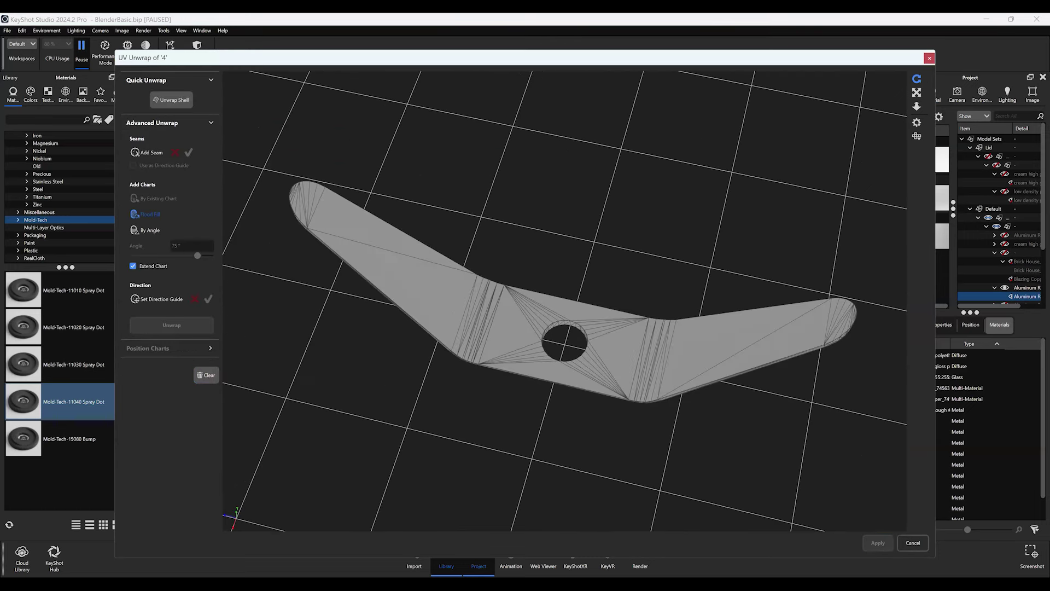
left_click(912, 543)
right_click(440, 396)
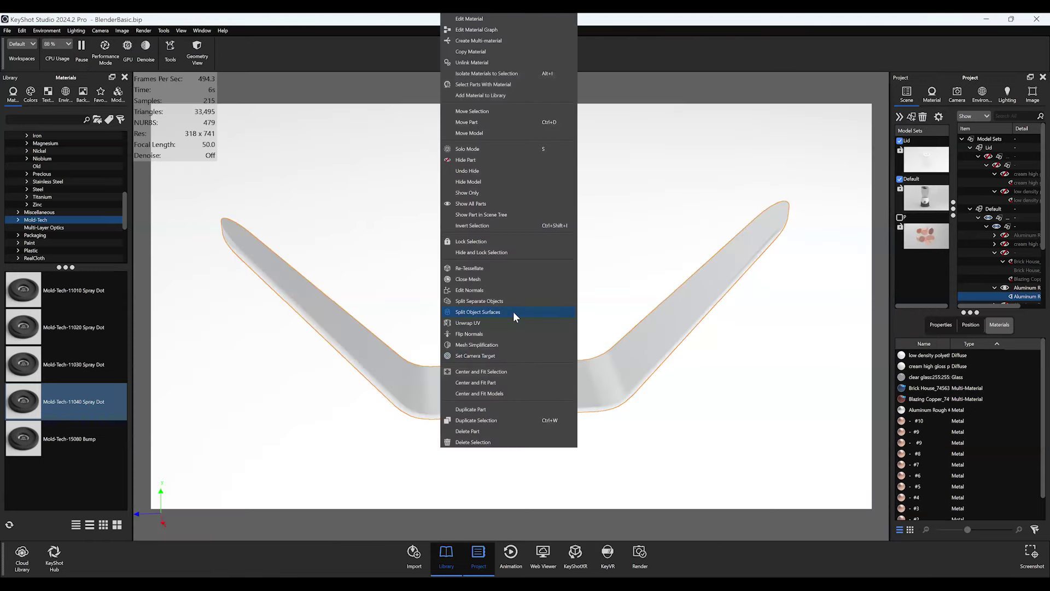
- Split an 86-triangle surface off the blade and apply the split
left_click(513, 311)
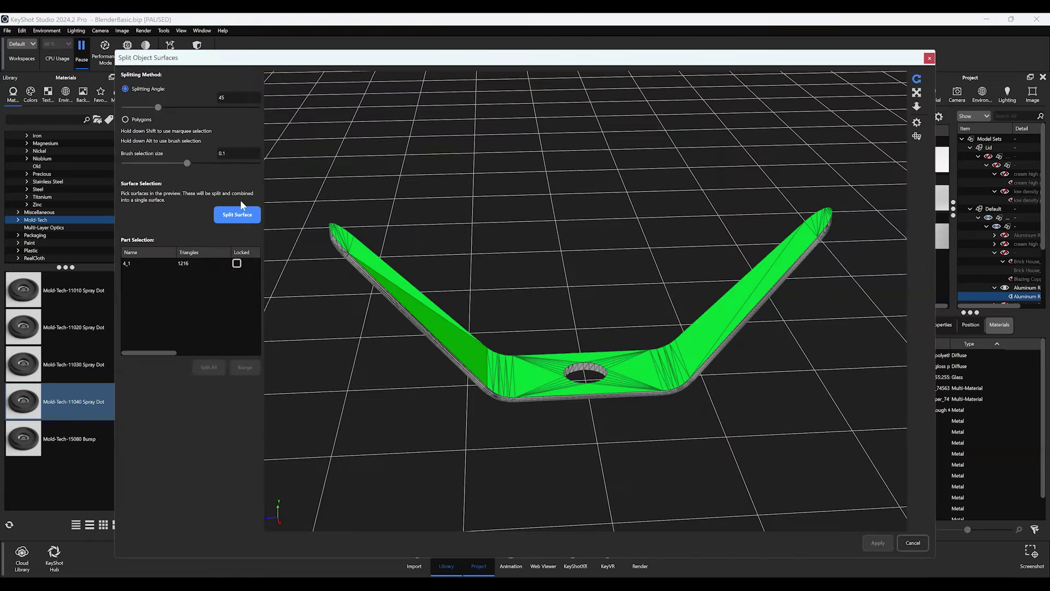
left_click(237, 215)
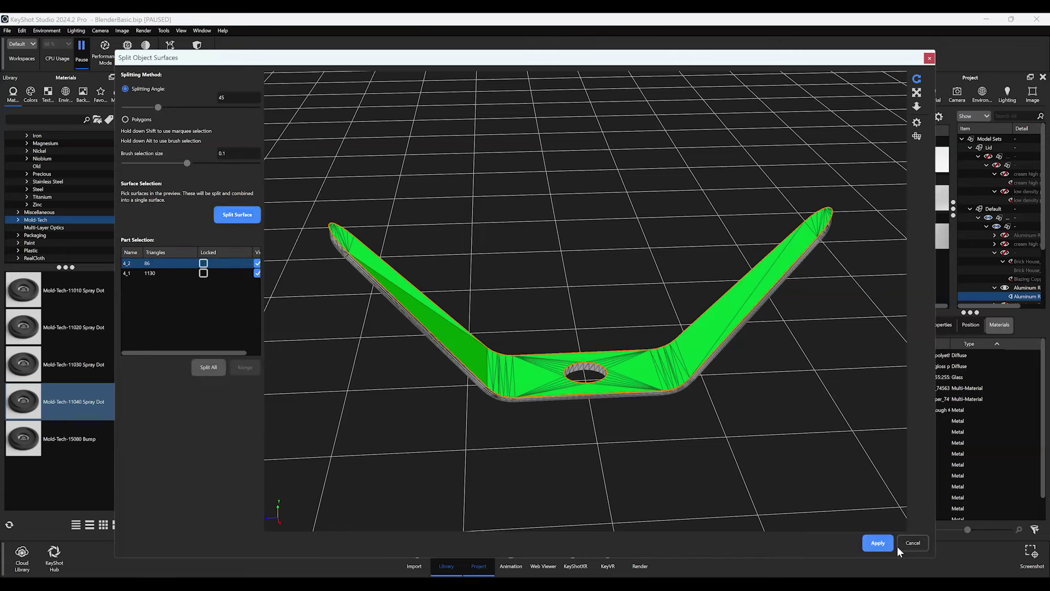
left_click(878, 543)
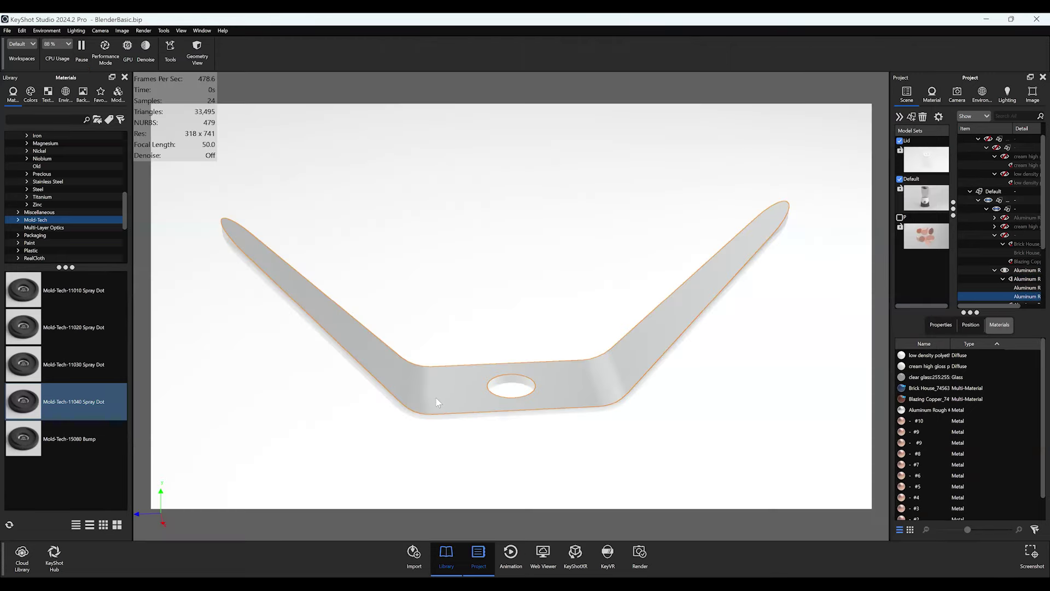
right_click(438, 397)
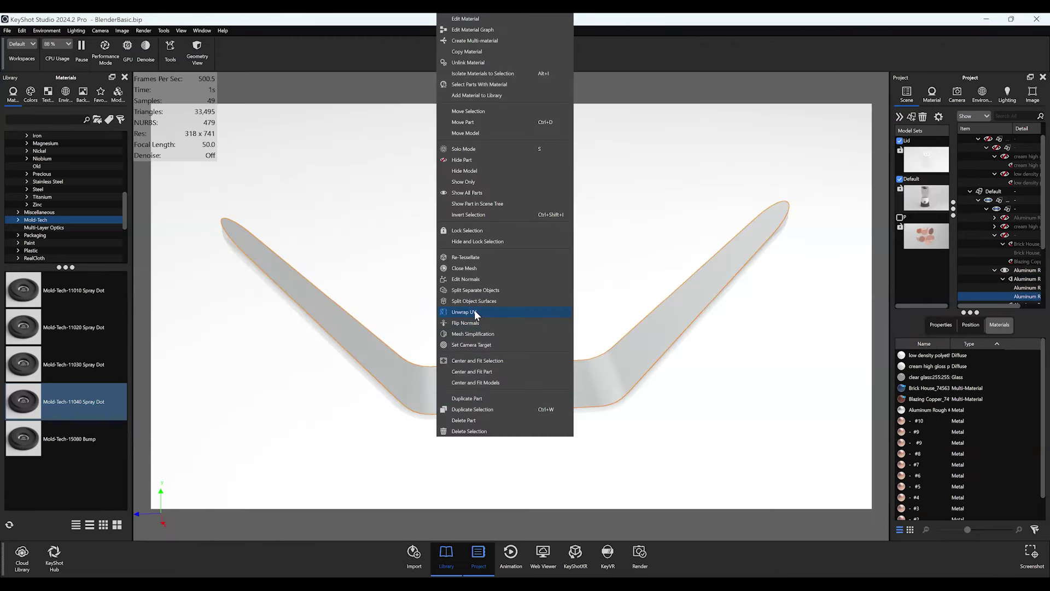
- Unwrap the blade's 86-face split part with UV chart scale 4.09 and apply
left_click(475, 310)
left_click_drag(428, 404, 177, 81)
left_click(172, 100)
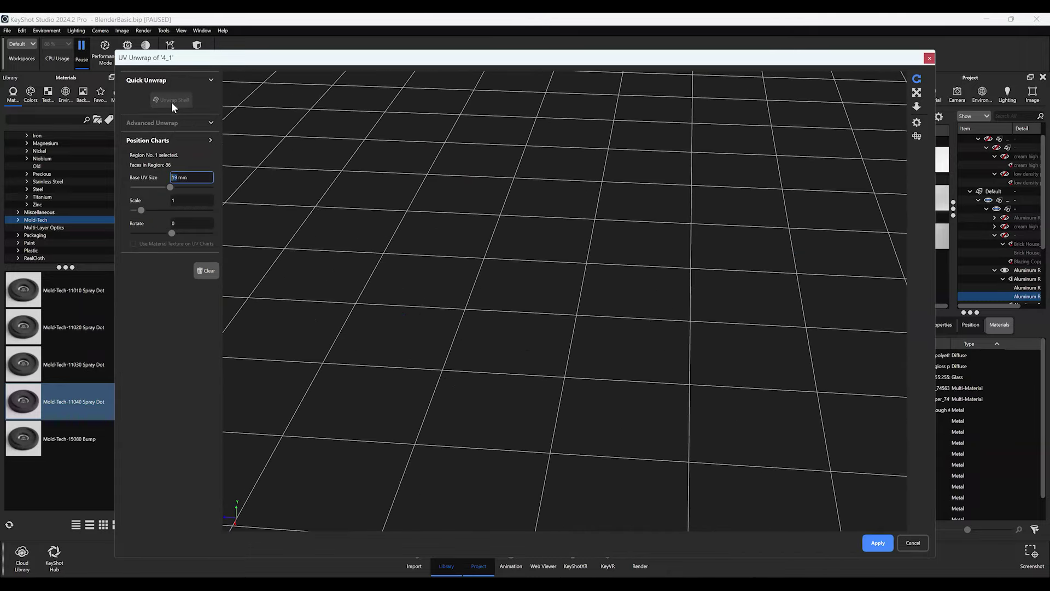
left_click_drag(144, 209, 168, 205)
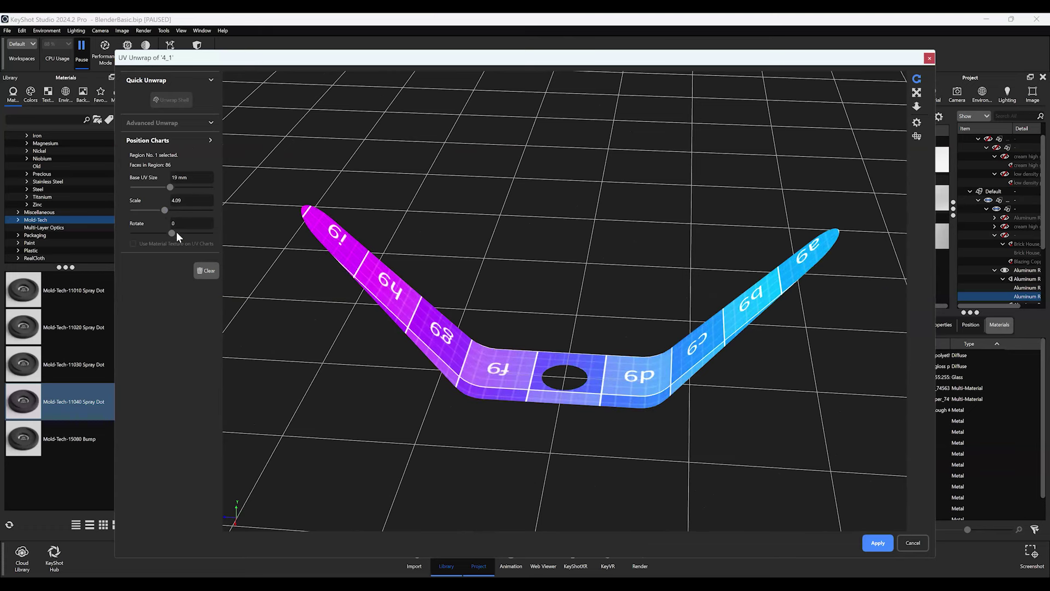
left_click(181, 224)
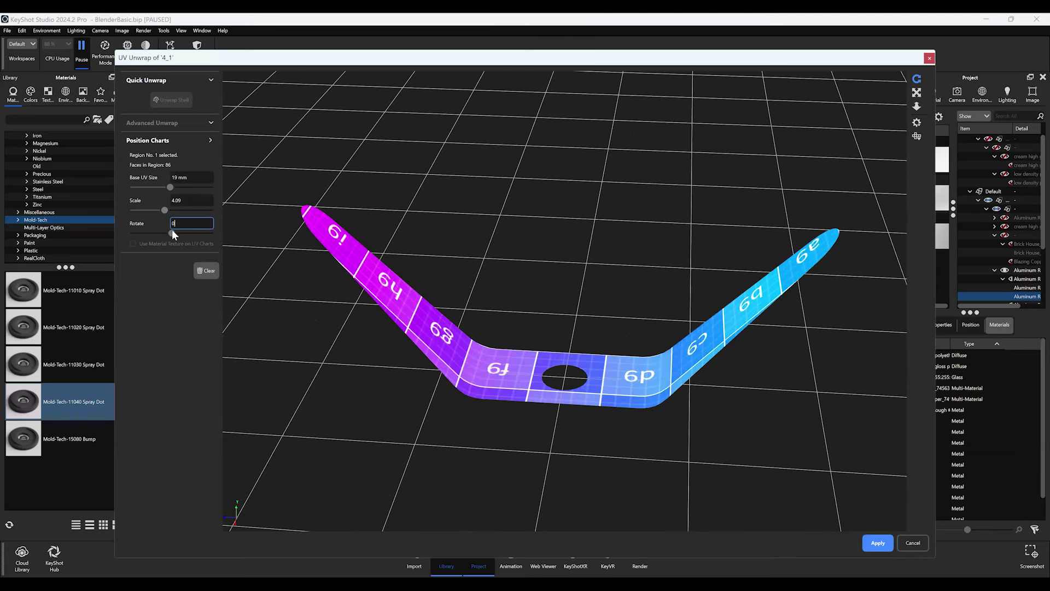
left_click(877, 545)
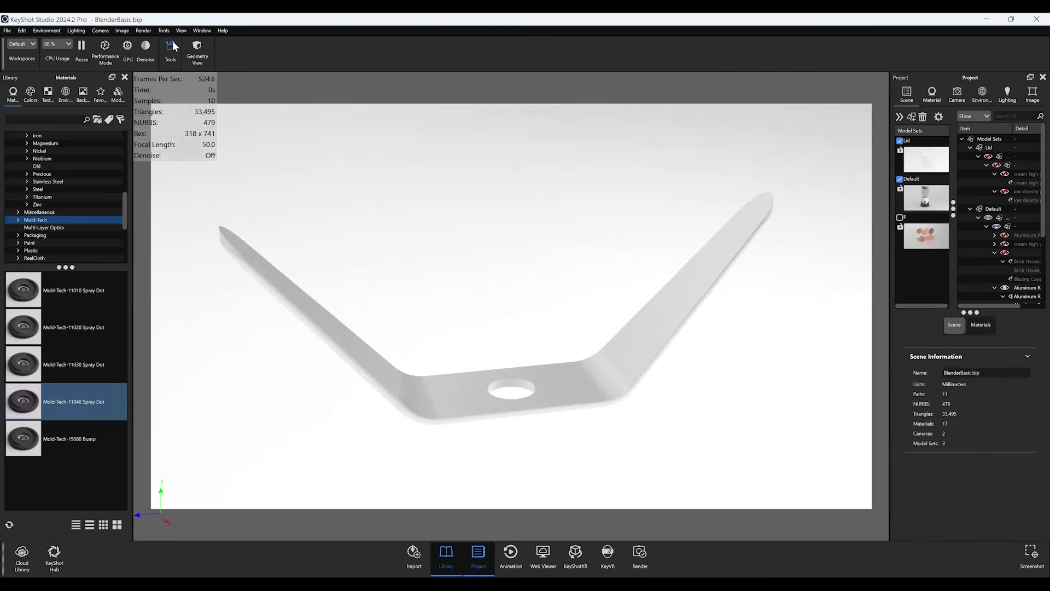
left_click(172, 46)
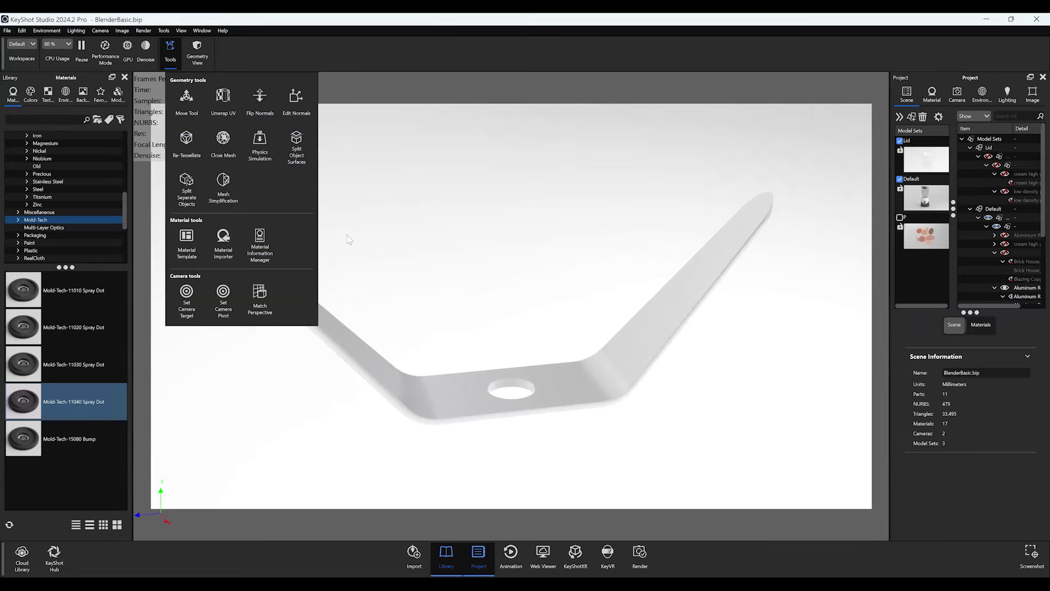
- Bring the whole blender back into view and orbit it so the dial faces front
right_click(492, 244)
left_click(549, 249)
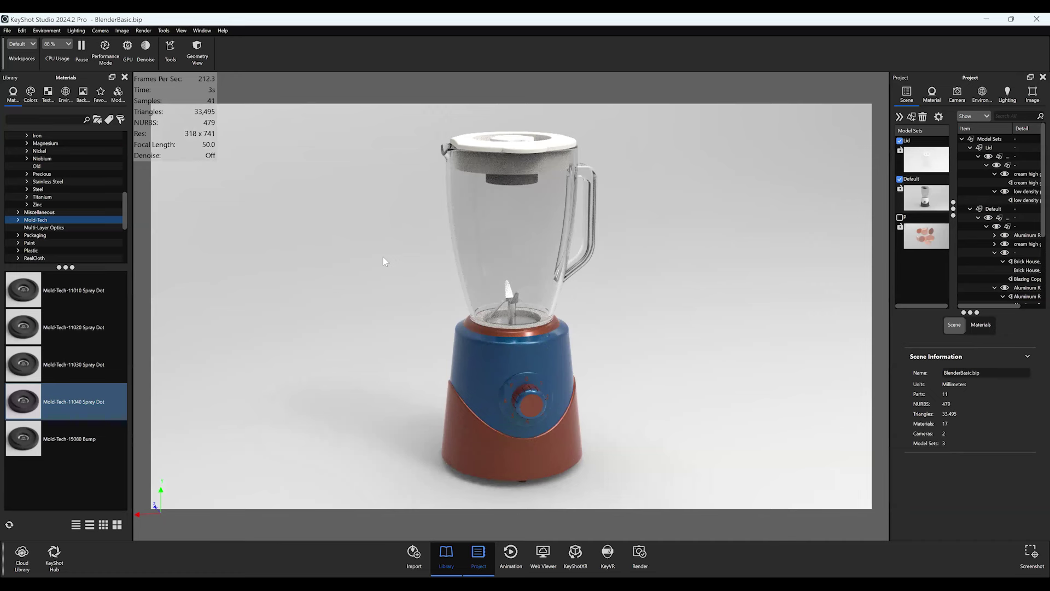
mouse_move(700, 259)
left_mouse_down()
mouse_move(633, 234)
mouse_move(716, 258)
left_mouse_up()
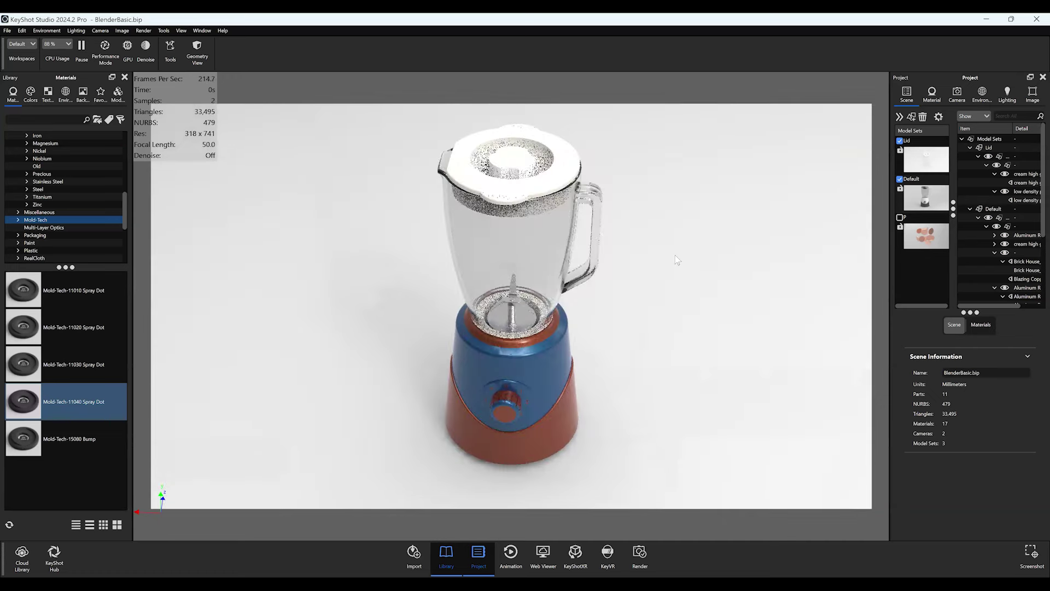
- Delete Camera 1 and Pennies, leaving only the Free Camera
left_click(960, 90)
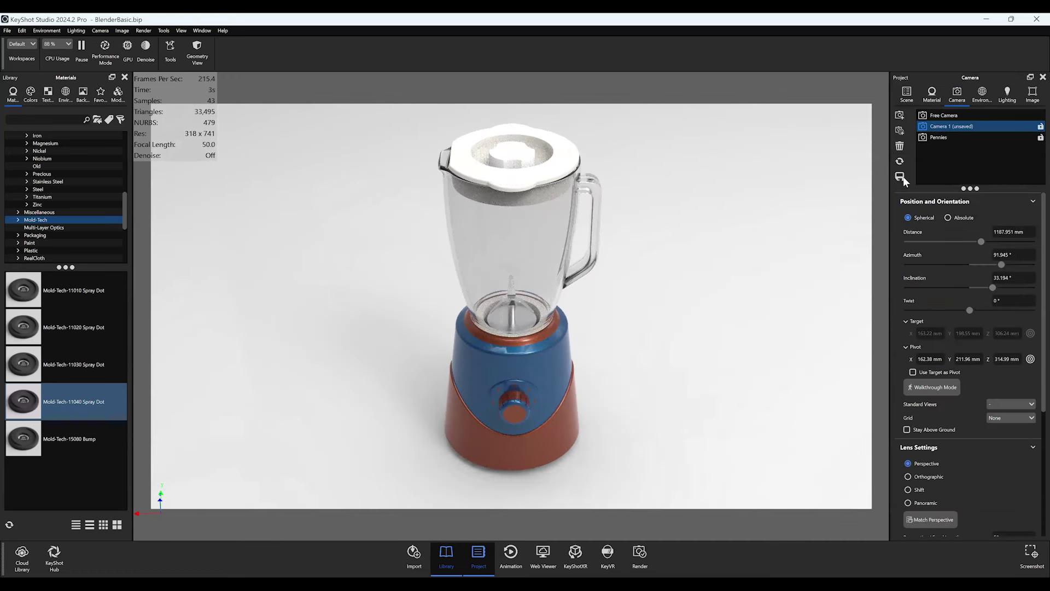
left_click(903, 146)
left_click(902, 146)
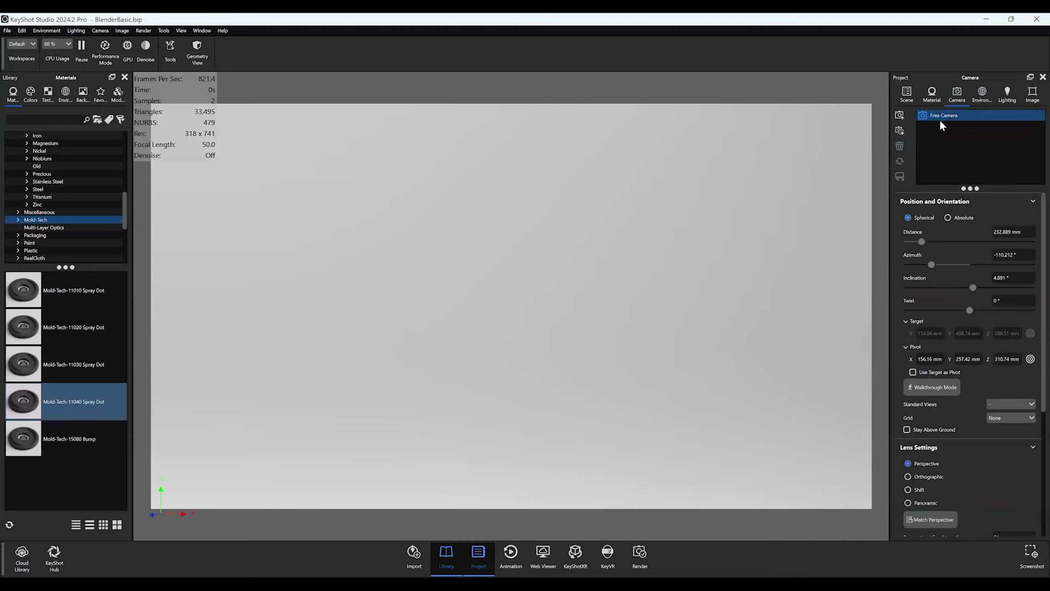
- Center and fit a blender part from the Scene tree, then orbit out to frame the whole blender
left_click(907, 93)
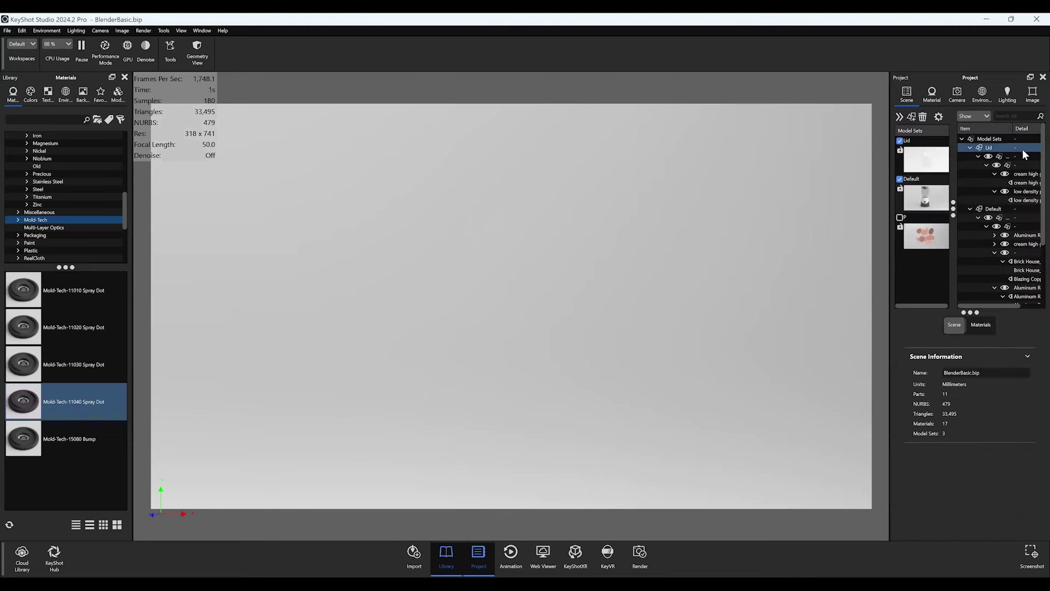
left_click(1024, 213)
right_click(1025, 213)
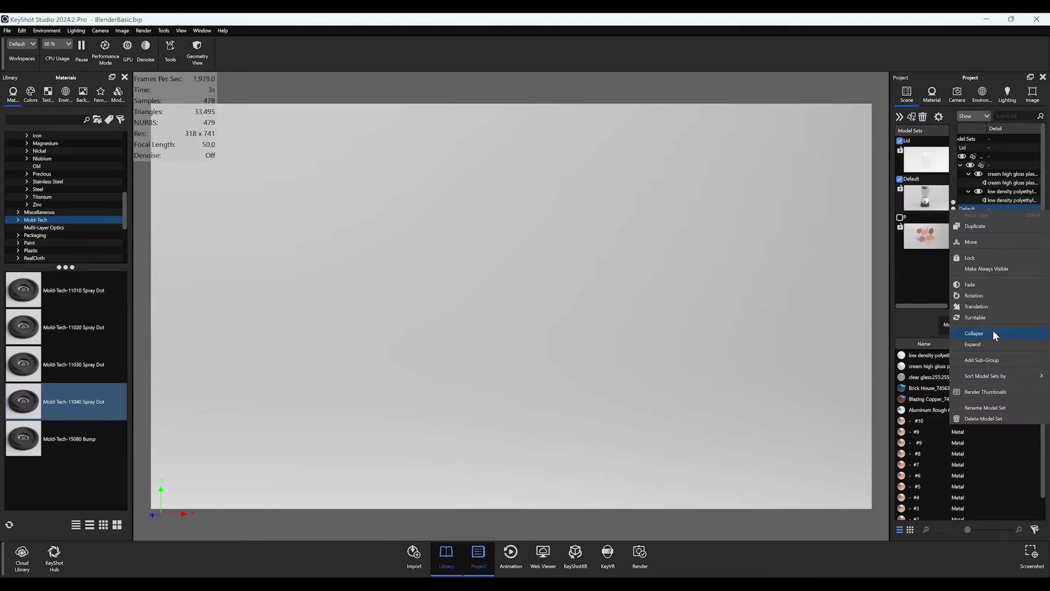
left_click(1013, 231)
right_click(1013, 231)
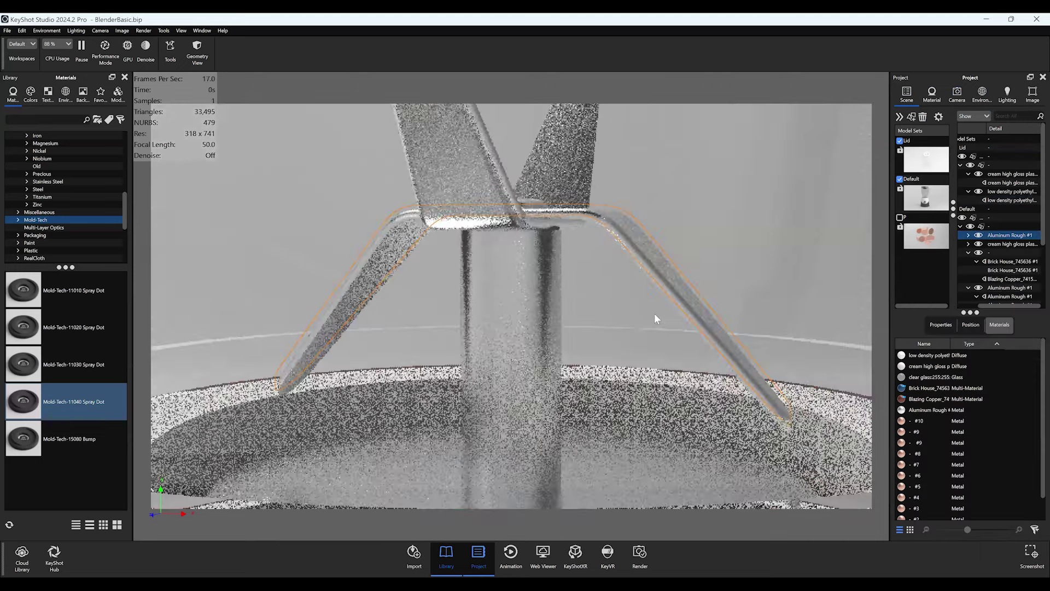
scroll(656, 317, "down", 10)
left_click_drag(375, 322, 558, 409)
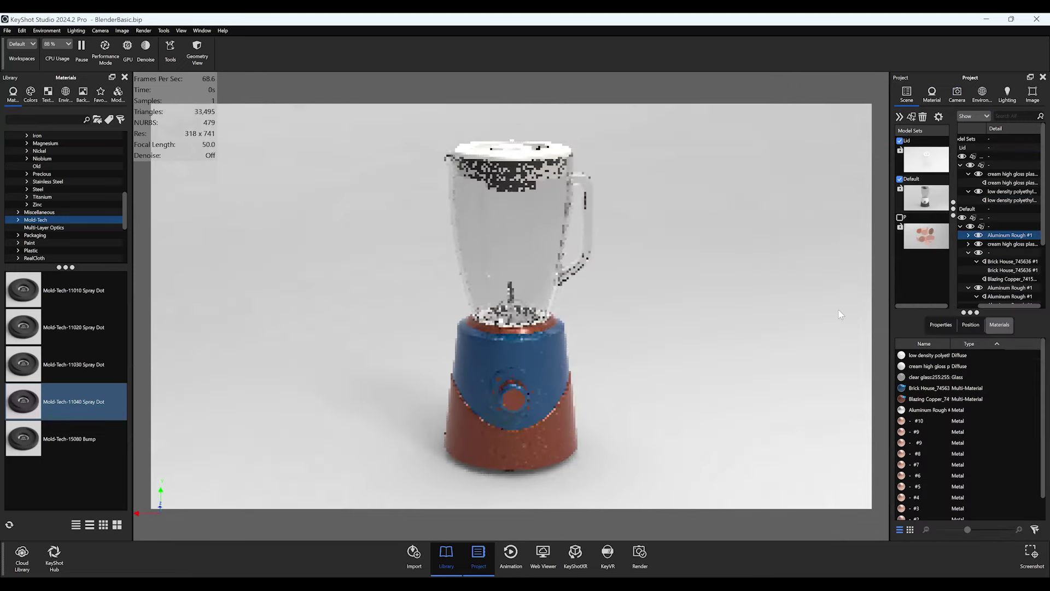
left_click(956, 95)
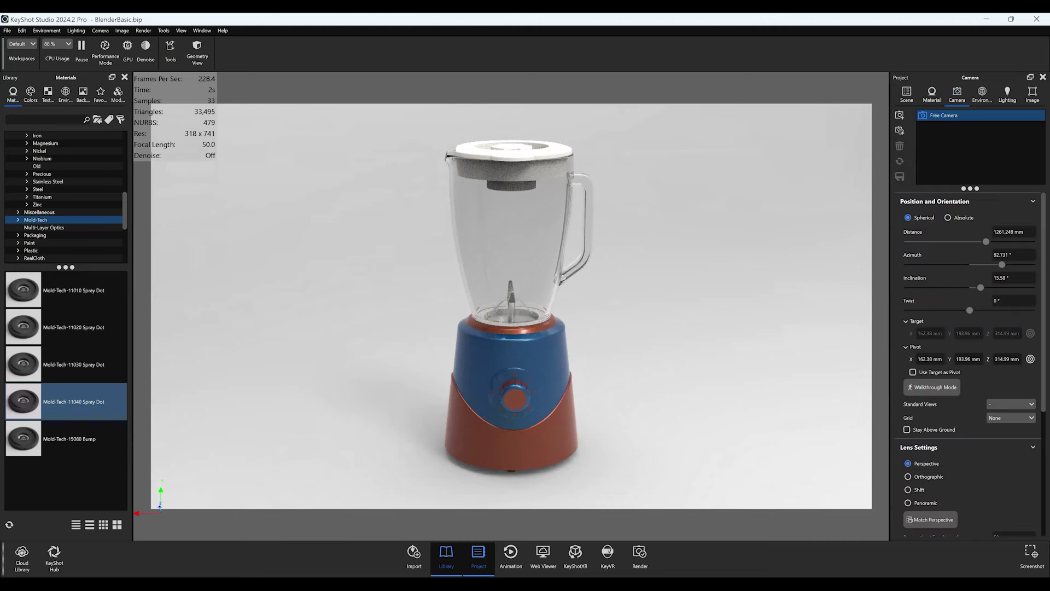
- Add Camera 1, orbit to show the knob on the left, and save that view
left_click(898, 115)
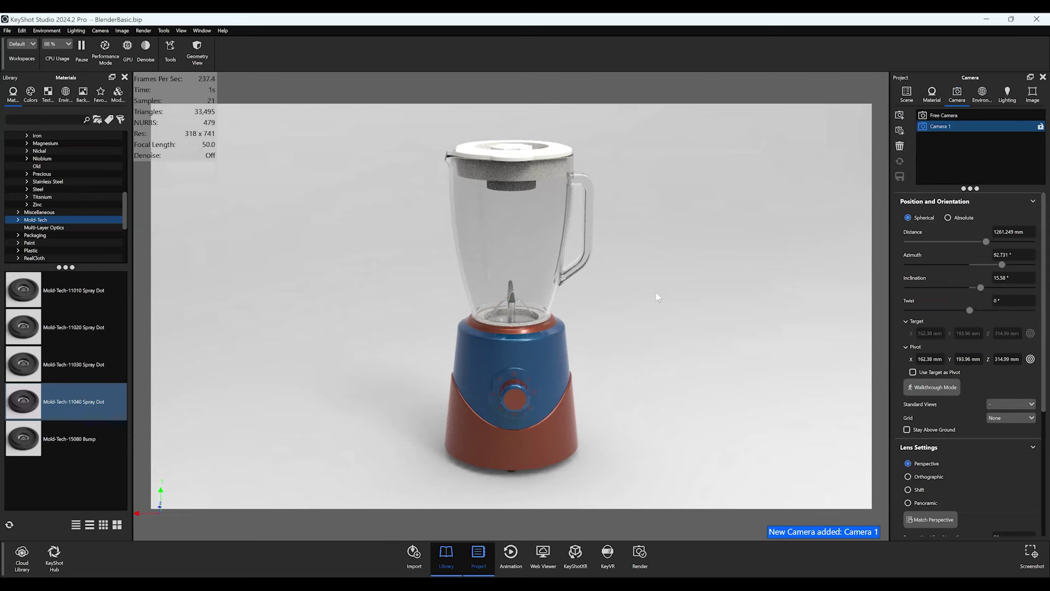
left_click_drag(664, 325, 574, 328)
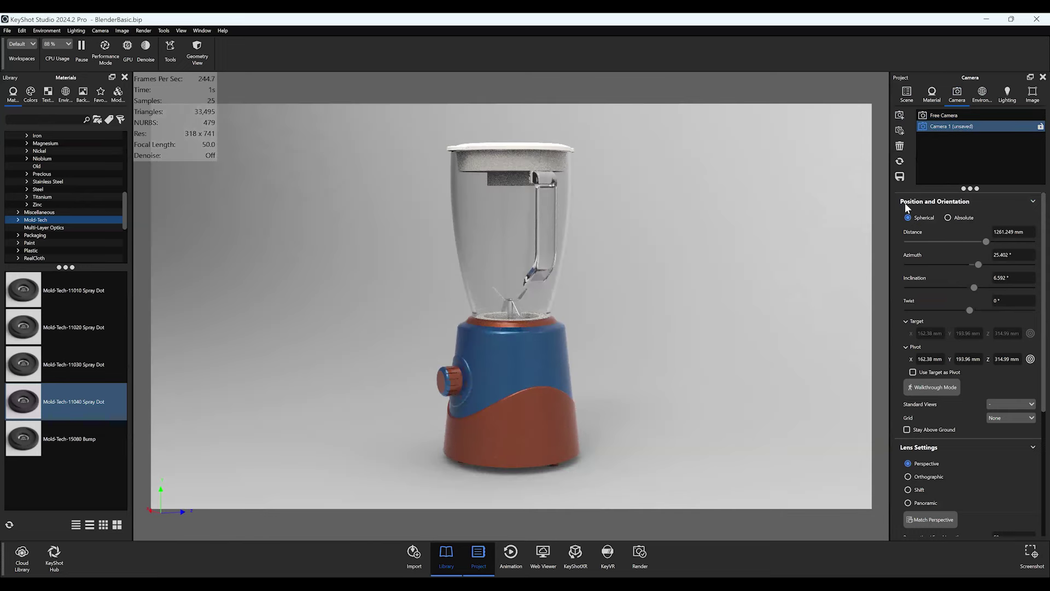
left_click(899, 176)
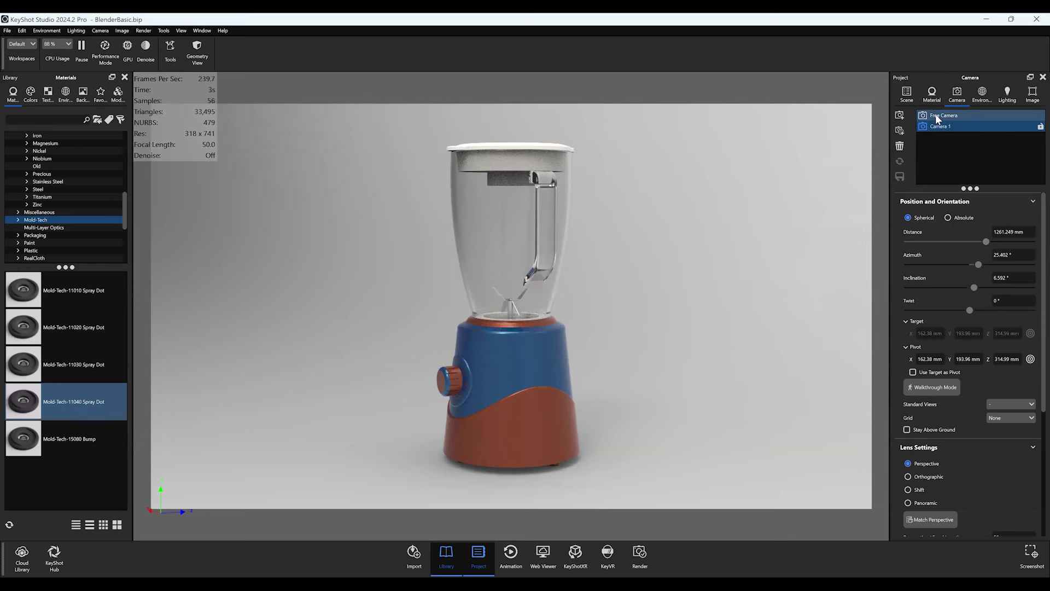
left_click_drag(394, 229, 506, 227)
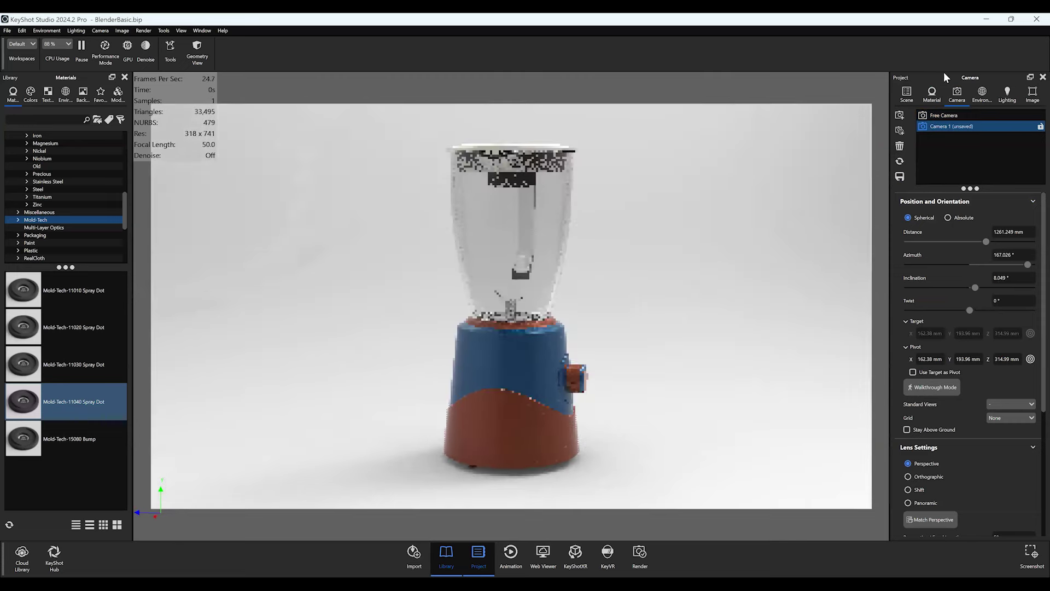
left_click(943, 126)
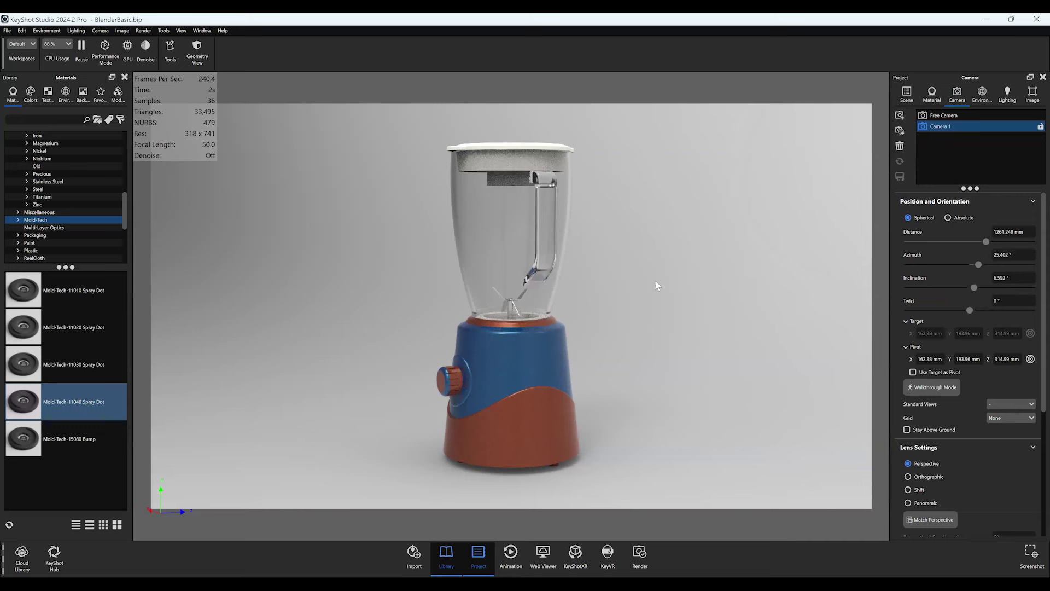
- Collapse the camera property sections, then reopen Position and Orientation and Lens settings
scroll(656, 280, "up", 3)
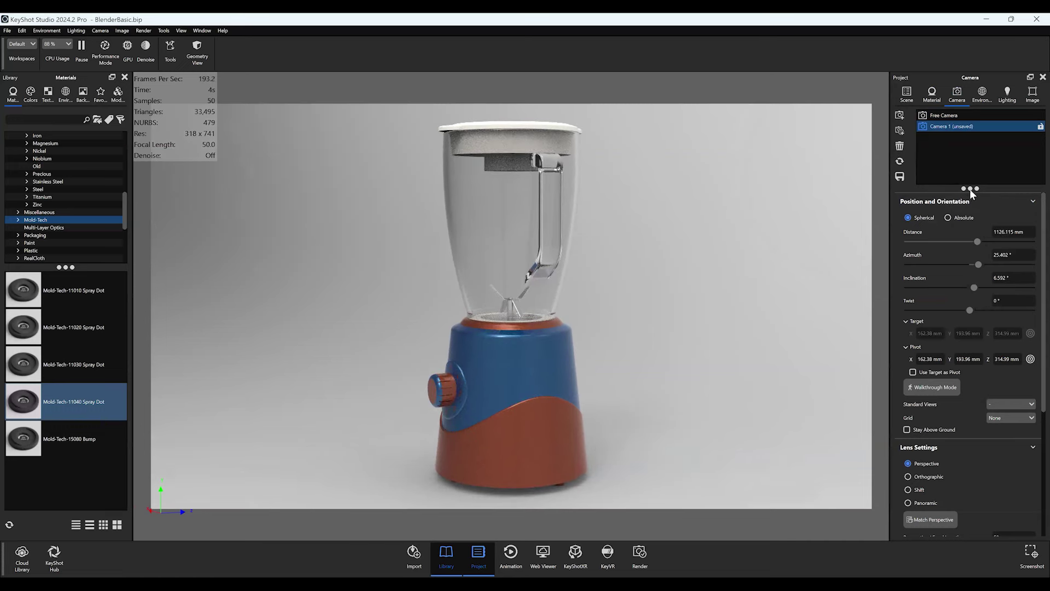
left_click(1033, 201)
left_click(1035, 221)
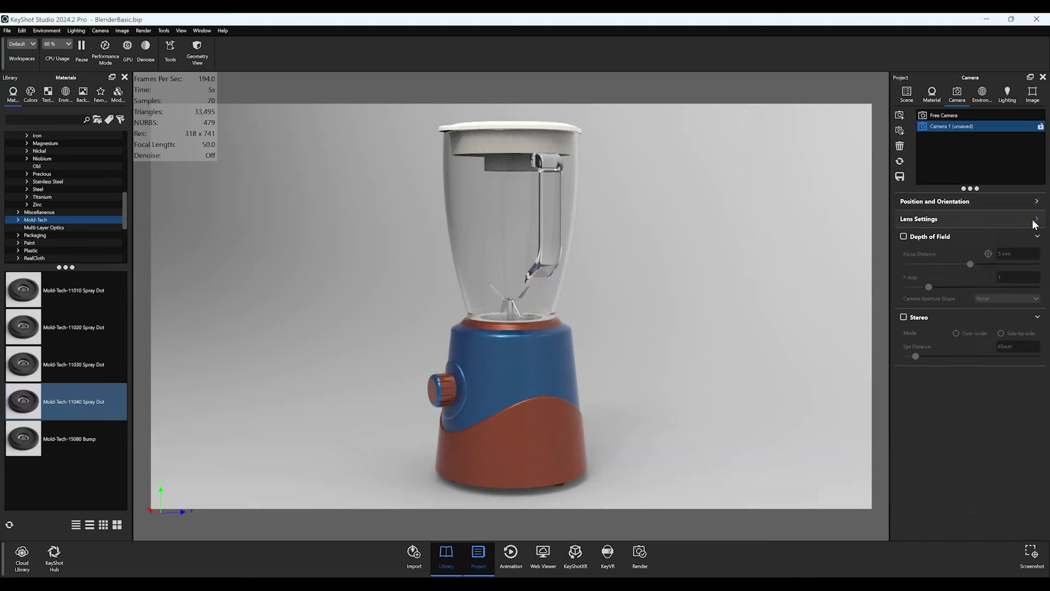
left_click(1034, 239)
left_click(1035, 255)
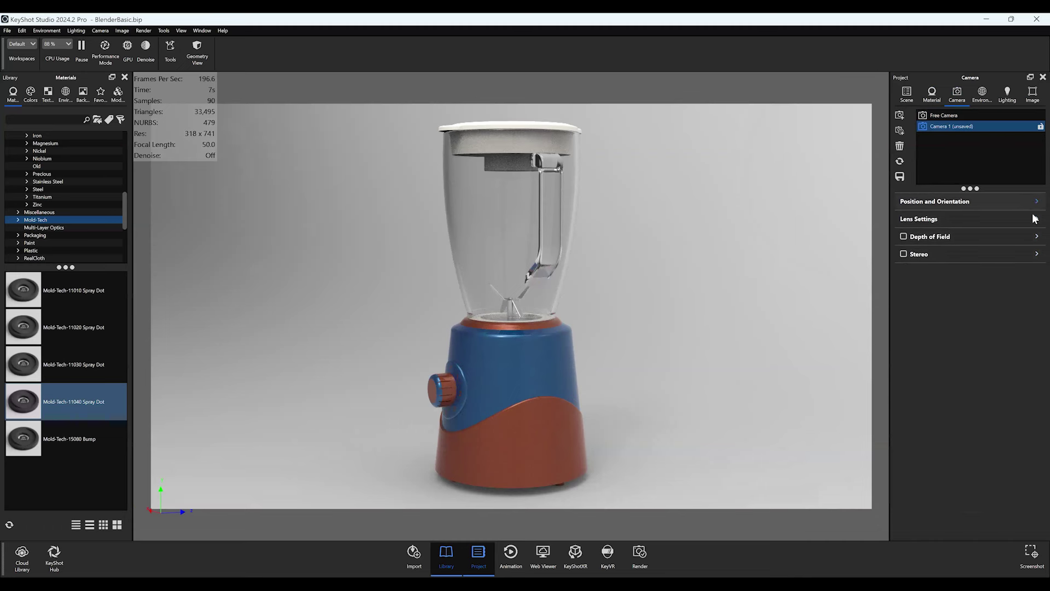
left_click(1033, 202)
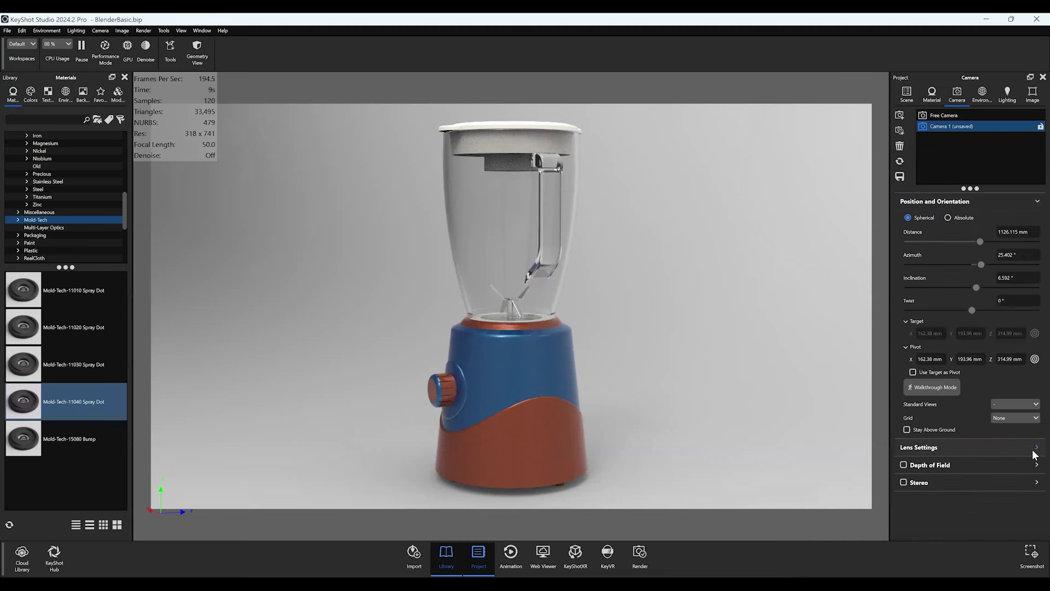
left_click(1033, 448)
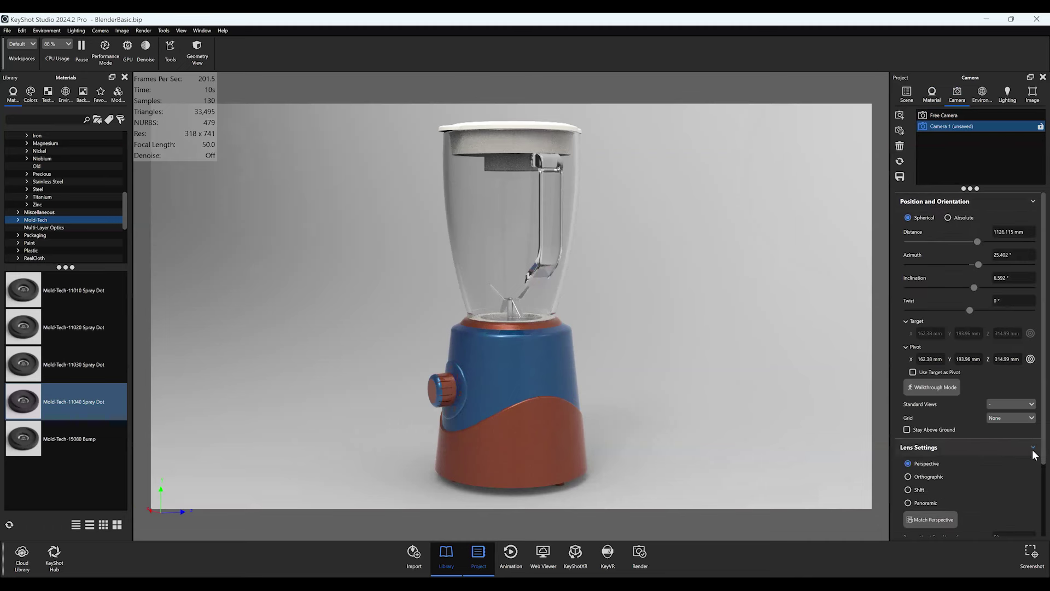
- Set Camera 1 to the Back standard view (azimuth 90°, inclination 0°)
left_click(1003, 406)
left_click(1006, 425)
left_click(999, 404)
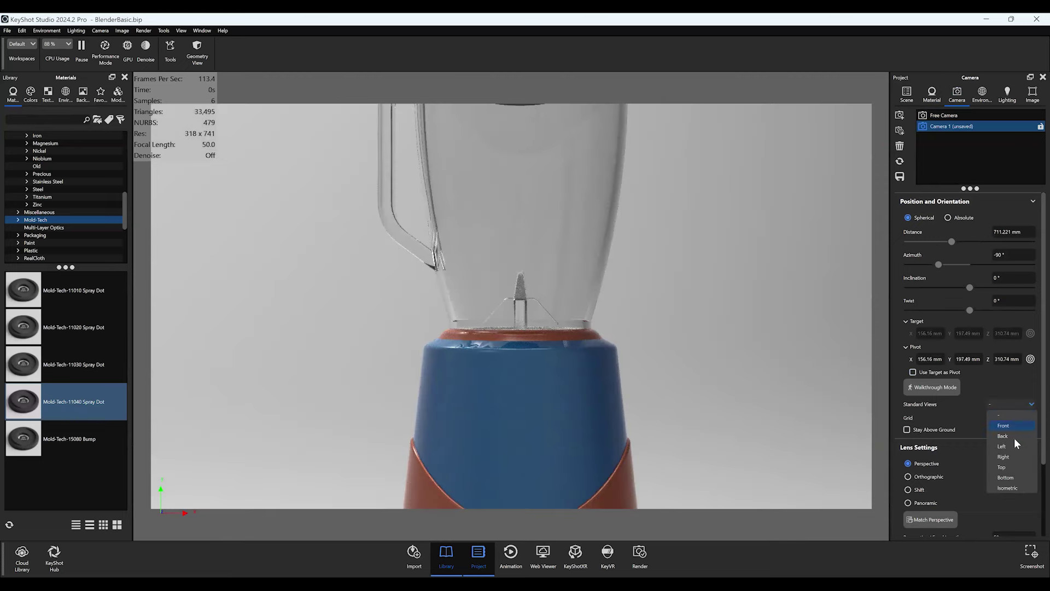
left_click(1012, 437)
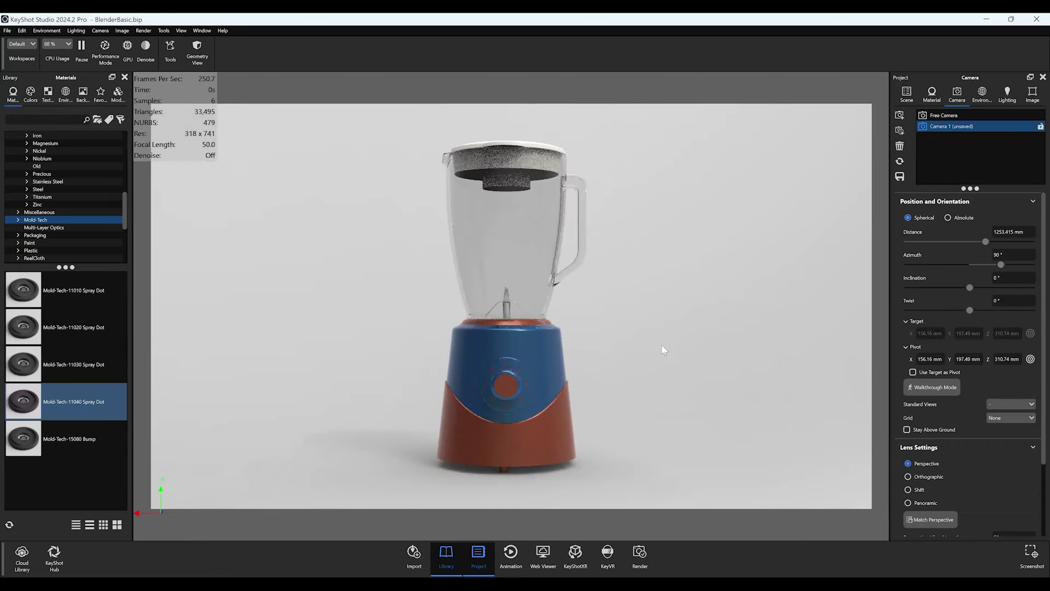
scroll(648, 360, "up", 2)
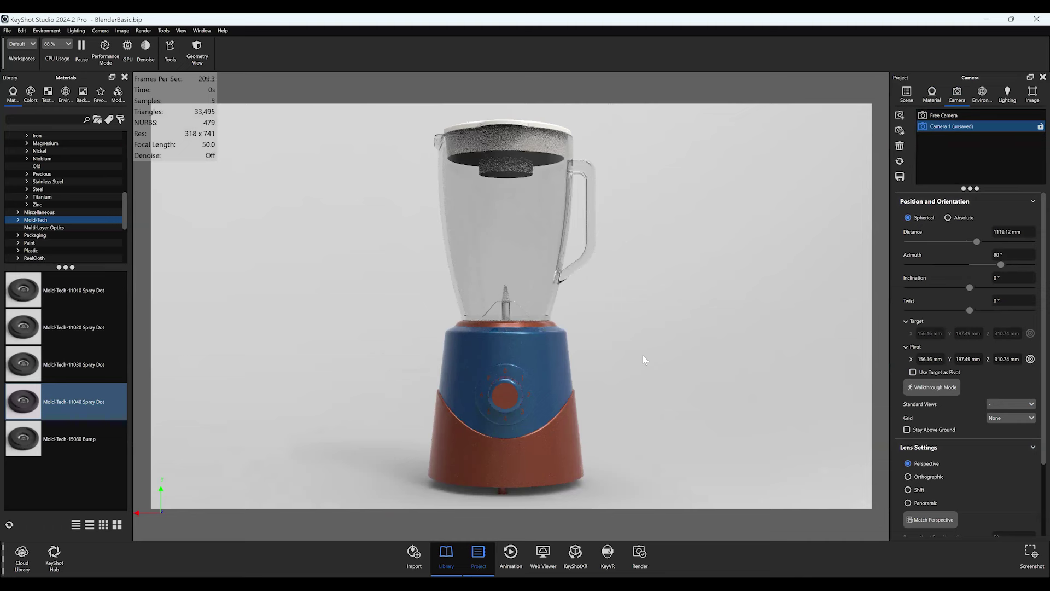
scroll(643, 359, "down", 2)
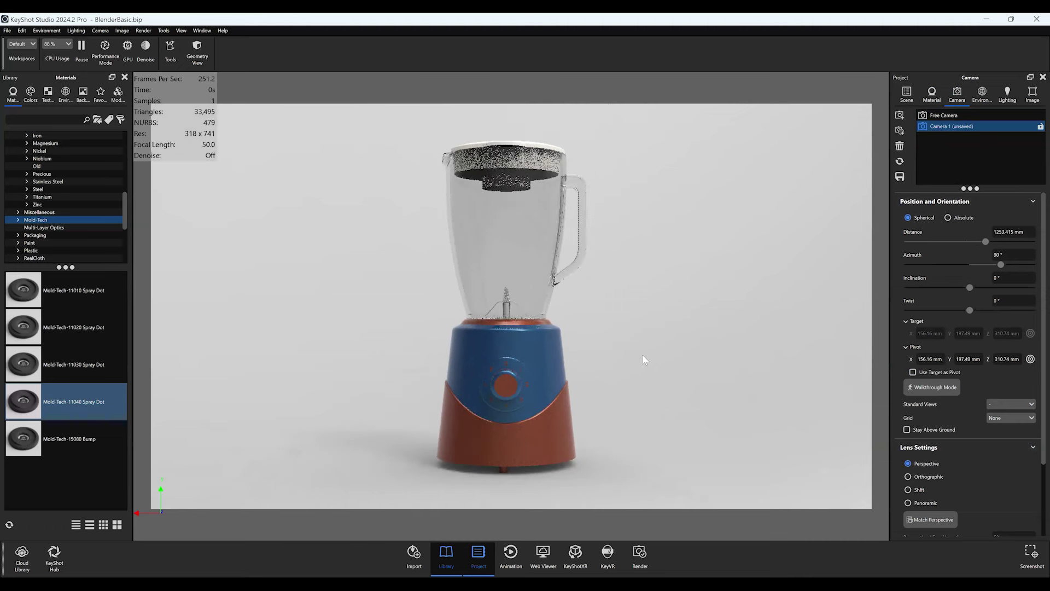
- Save the current view into Camera 1 and rename it Front
left_click(898, 177)
double_click(941, 125)
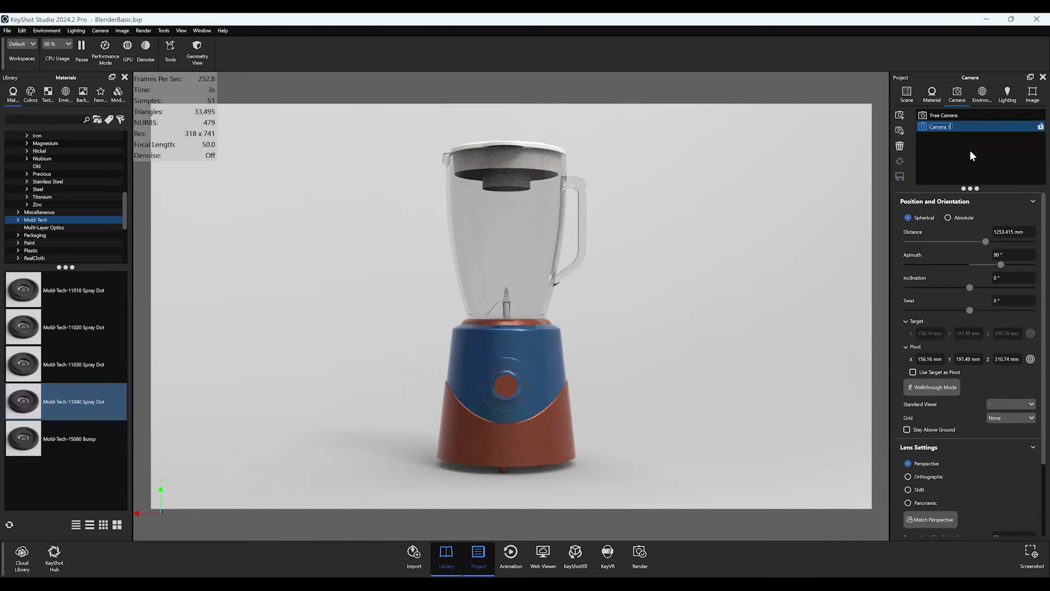
type("Front")
key("Return")
- Try a 120 mm focal length, settle on 90 mm, and save the Front camera
scroll(1010, 400, "down", 3)
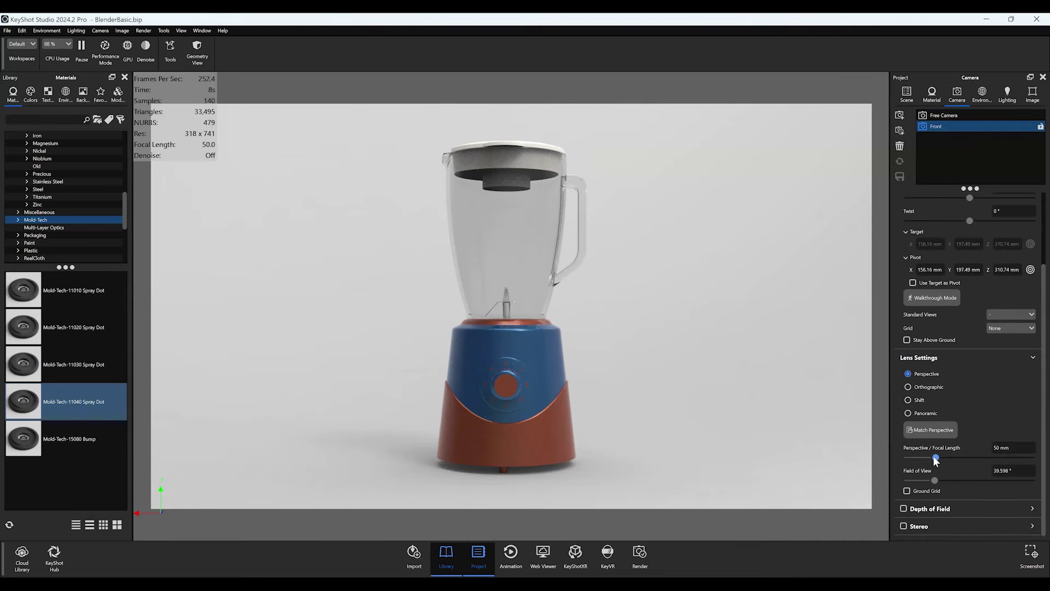
scroll(934, 457, "up", 1)
left_click(1016, 482)
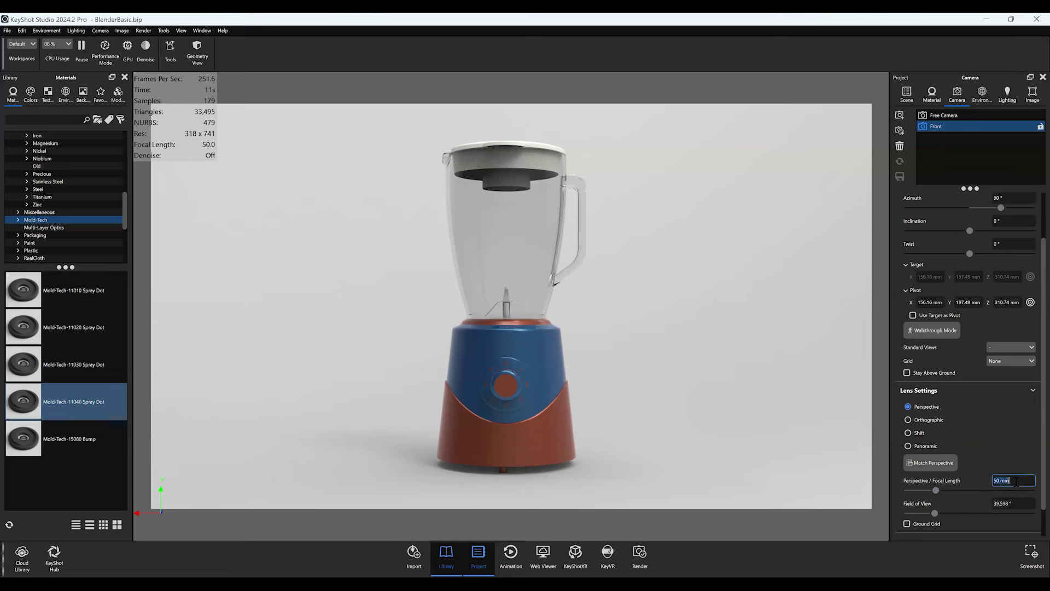
mouse_move(934, 492)
left_mouse_down()
mouse_move(950, 494)
mouse_move(947, 475)
left_mouse_up()
type("120")
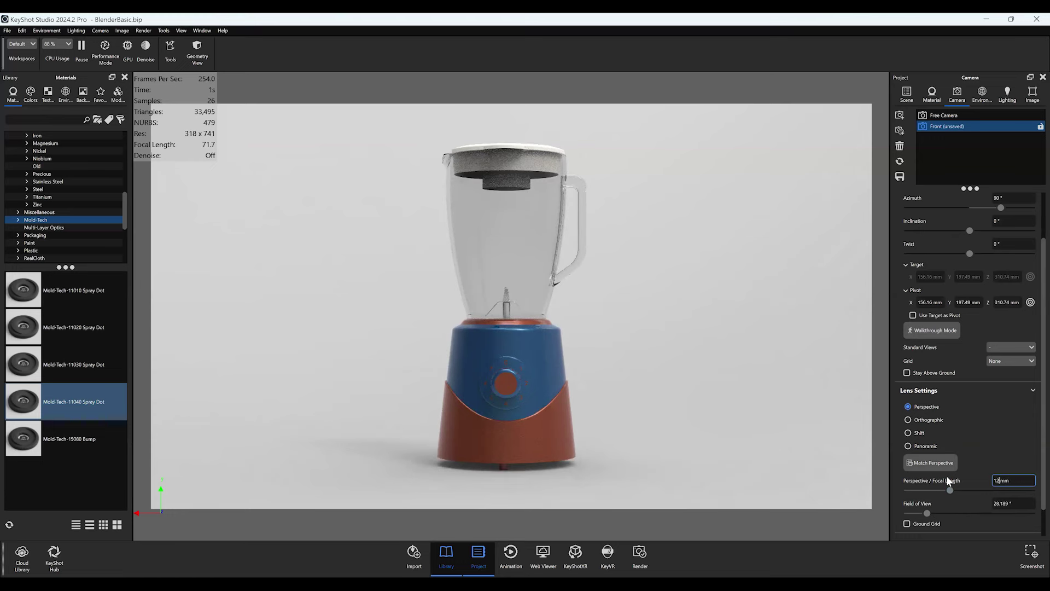
key("Return")
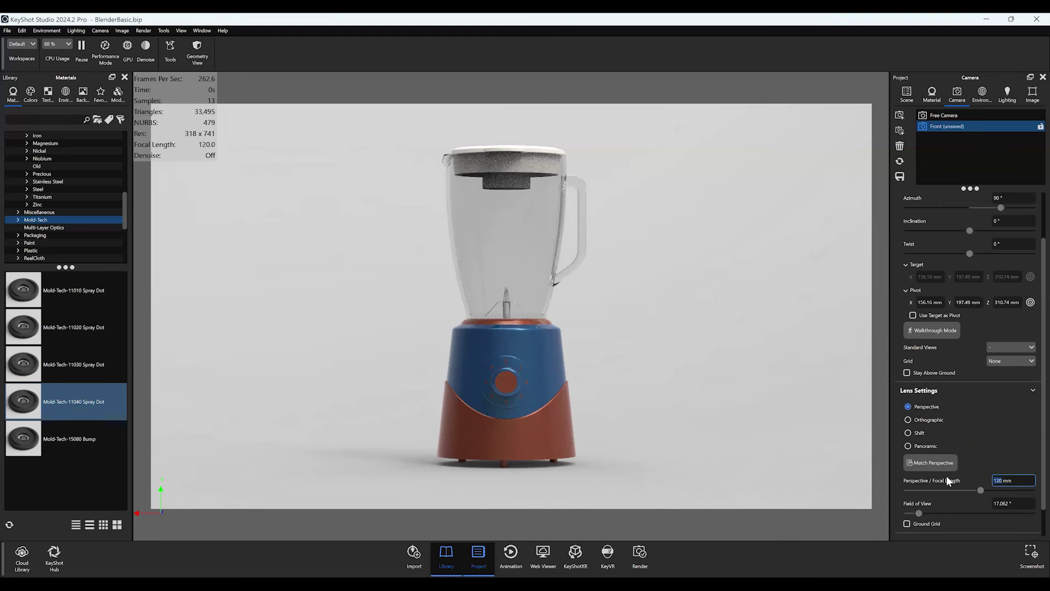
type("90")
key("Return")
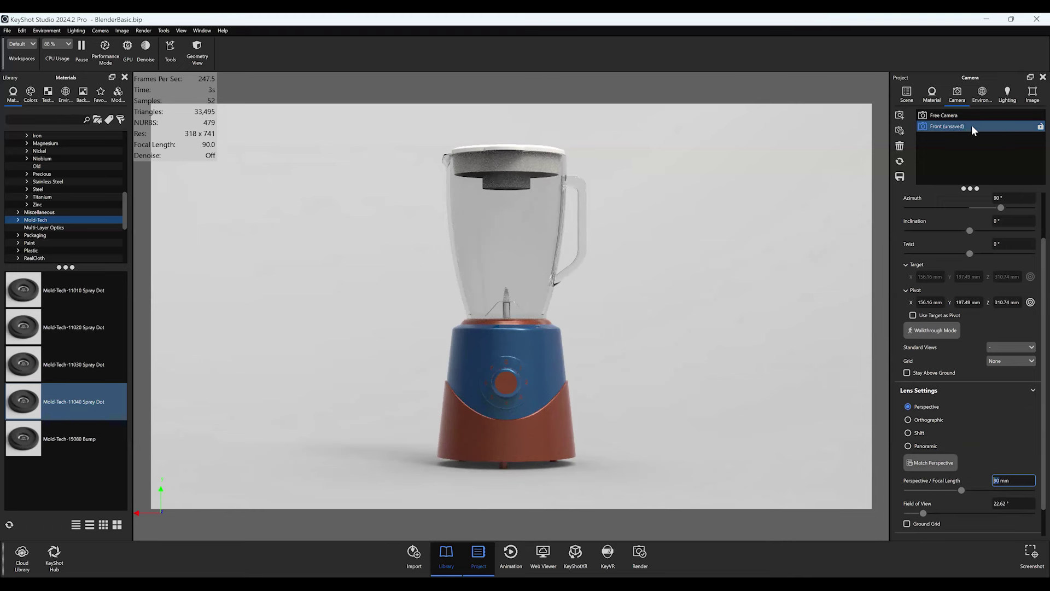
left_click(900, 176)
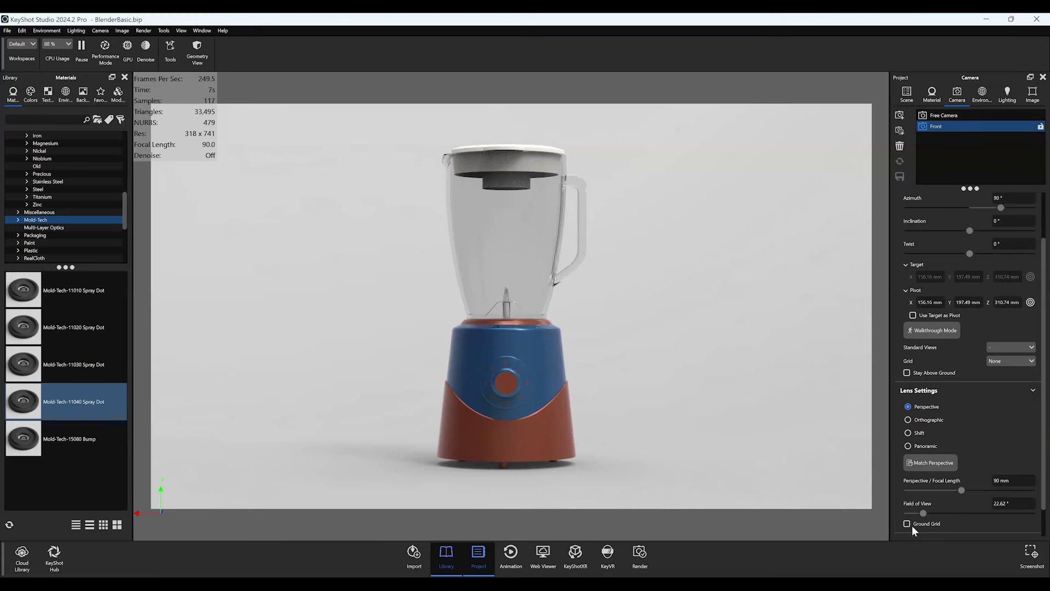
- Narrow the field of view to 19.878° (102.722 mm) and save the Front camera
left_click_drag(922, 515, 920, 517)
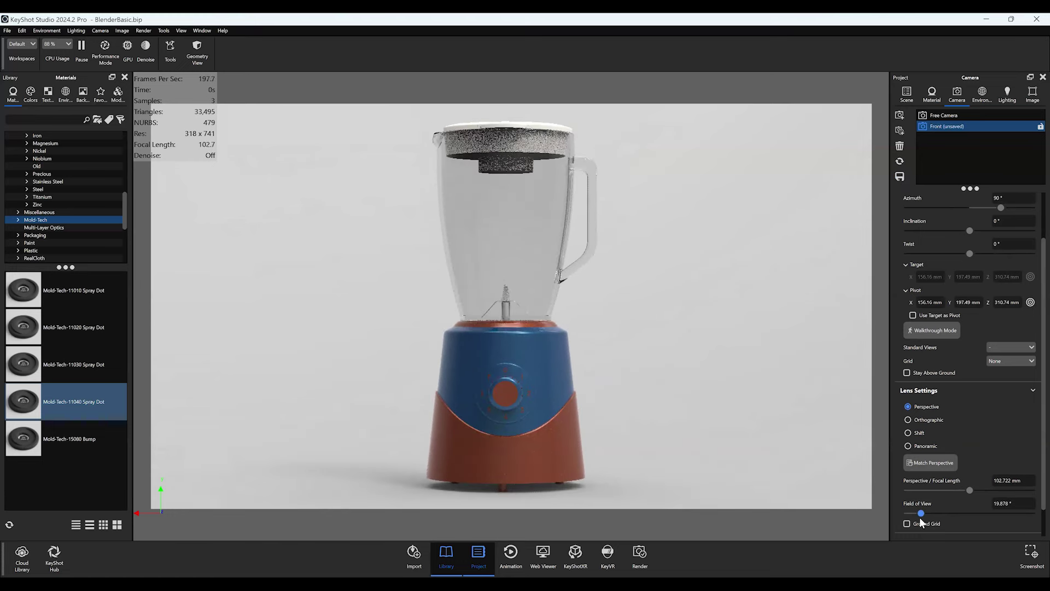
left_click(901, 178)
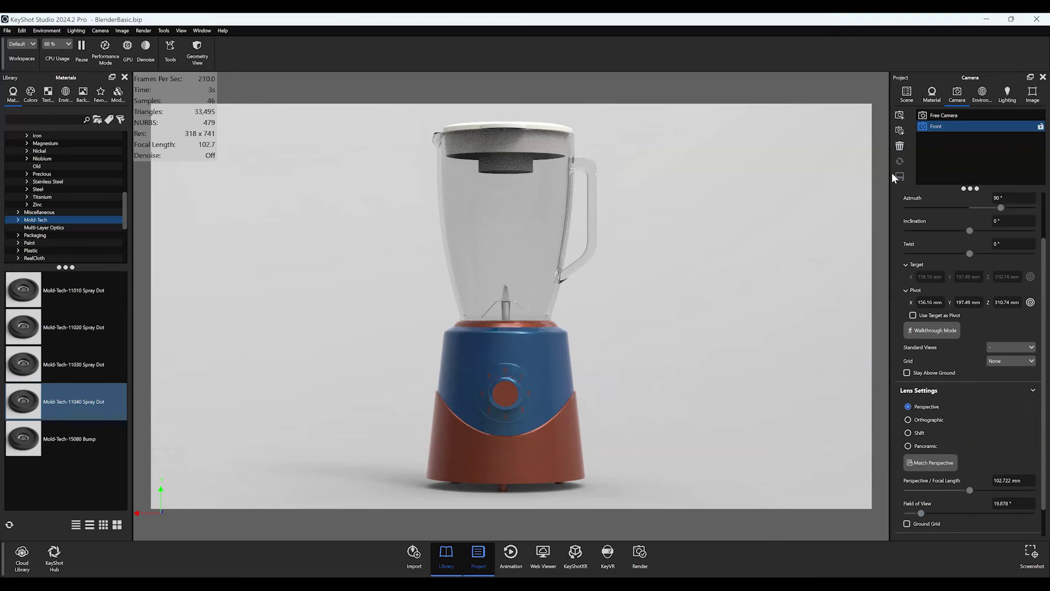
scroll(924, 455, "down", 1)
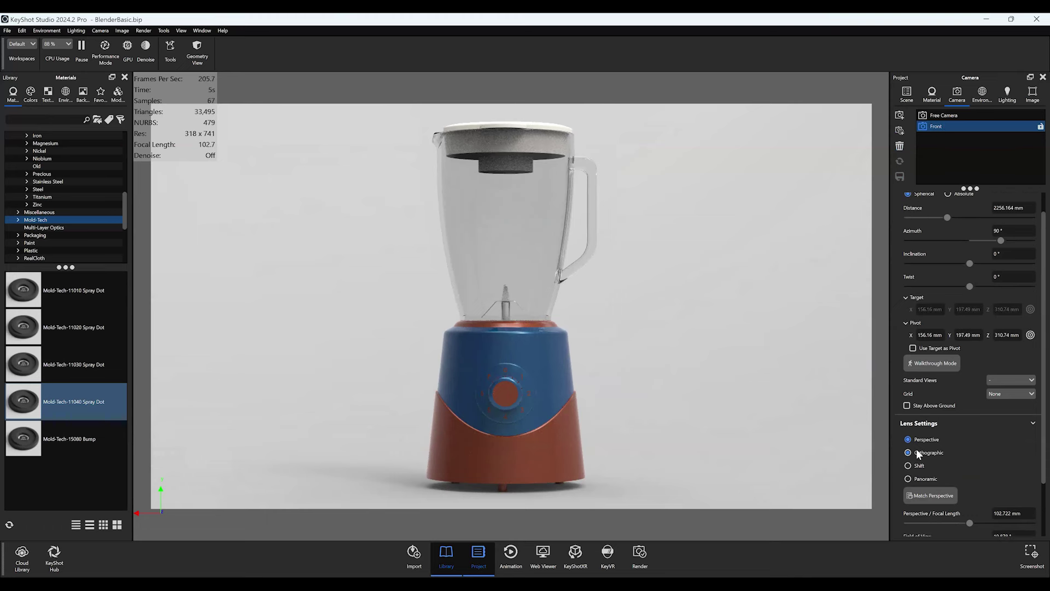
- Enable depth of field and focus the Front camera on the blender's dial
left_click(991, 503)
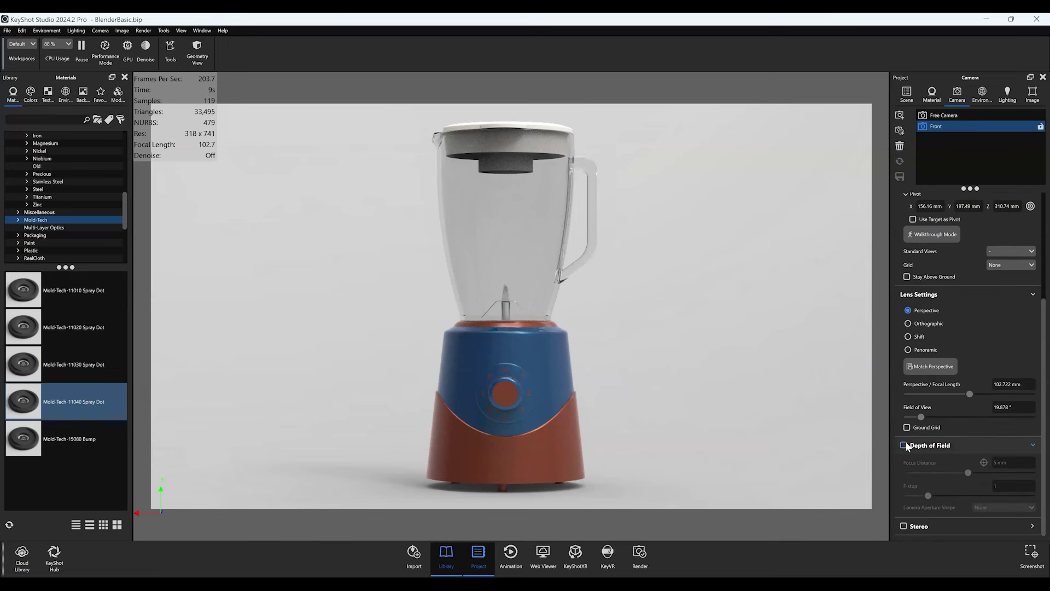
left_click(901, 445)
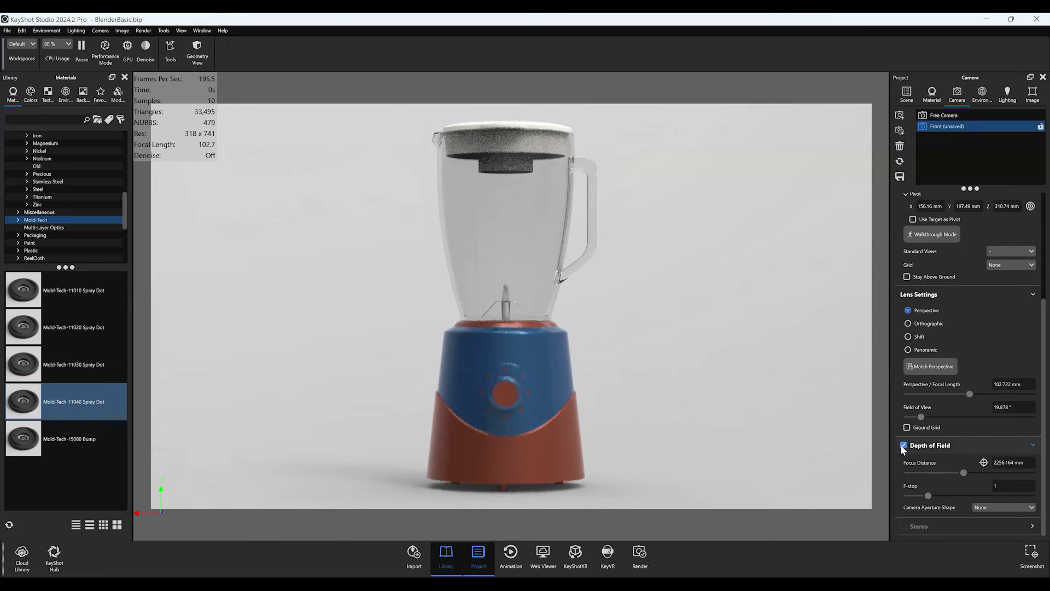
left_click(983, 463)
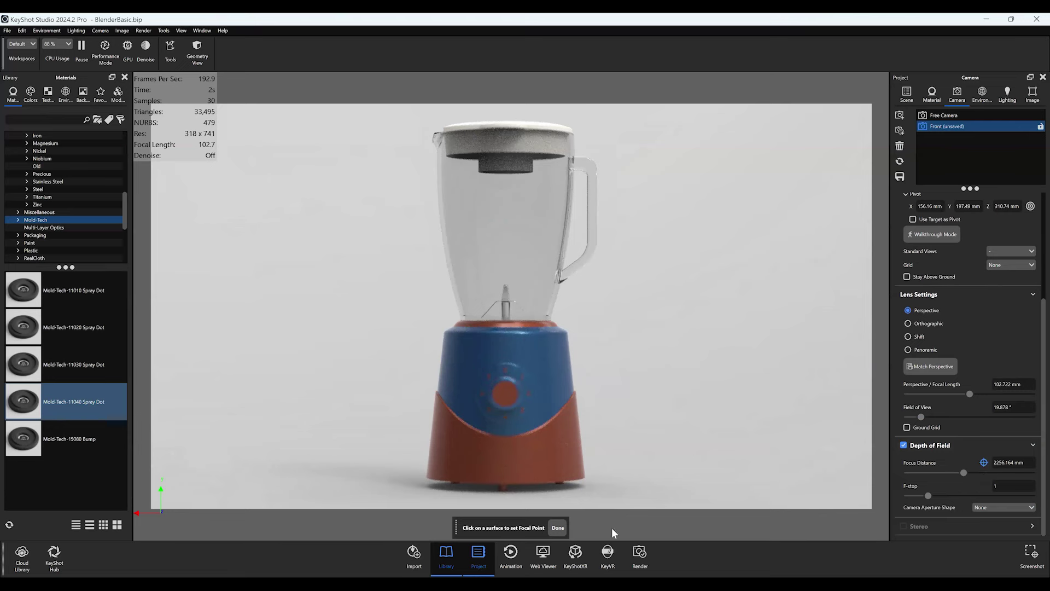
left_click(504, 388)
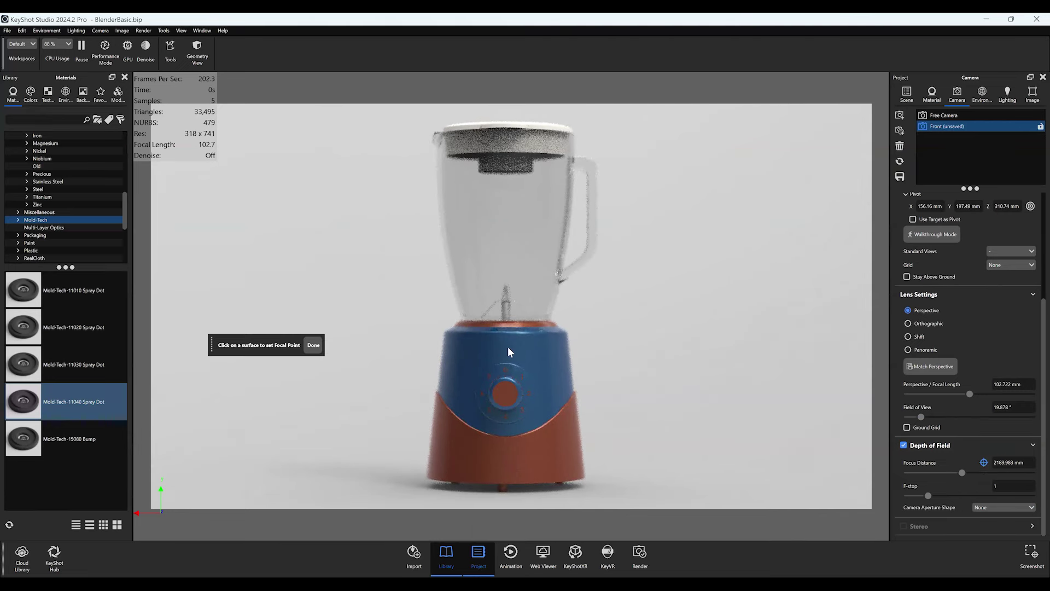
left_click(508, 390)
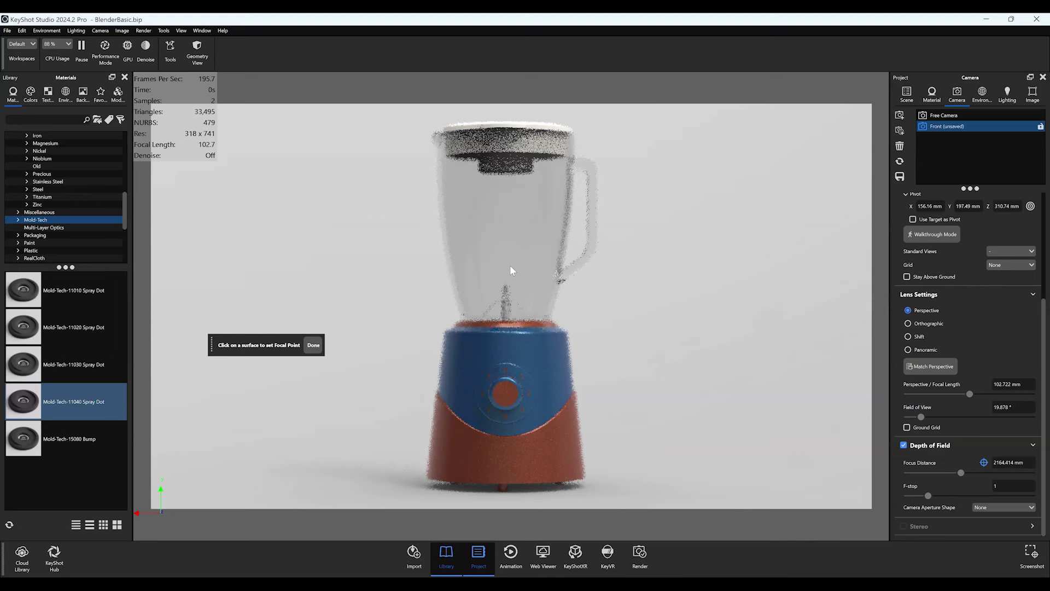
left_click(504, 389)
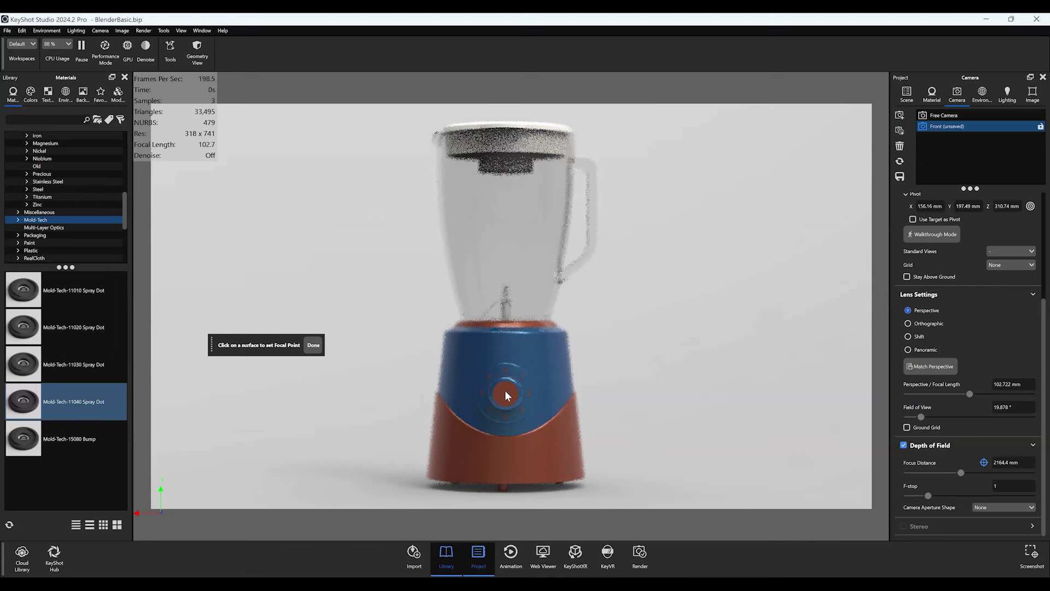
left_click(314, 345)
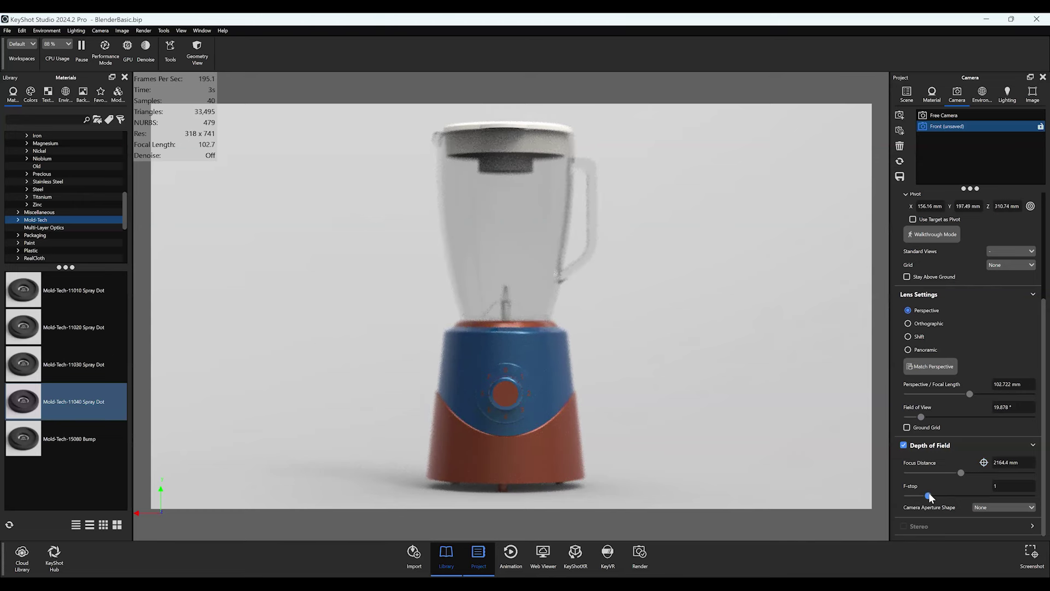
- Raise the F-stop to about 2.5, push focus distance to 3677.739 mm, and refocus on the blender
left_click_drag(929, 494, 1021, 495)
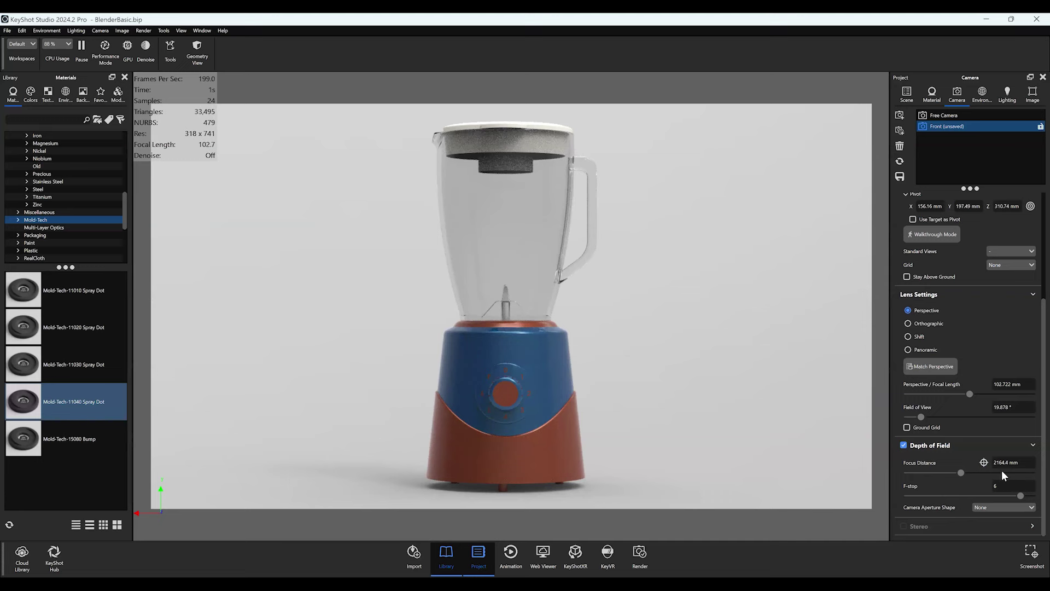
left_click(1001, 472)
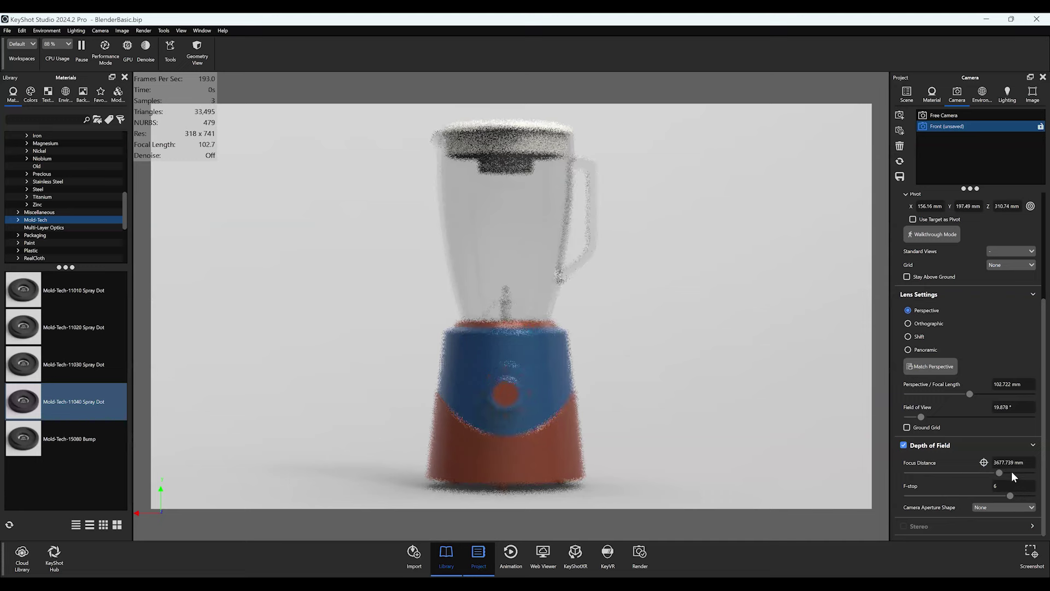
left_click(984, 462)
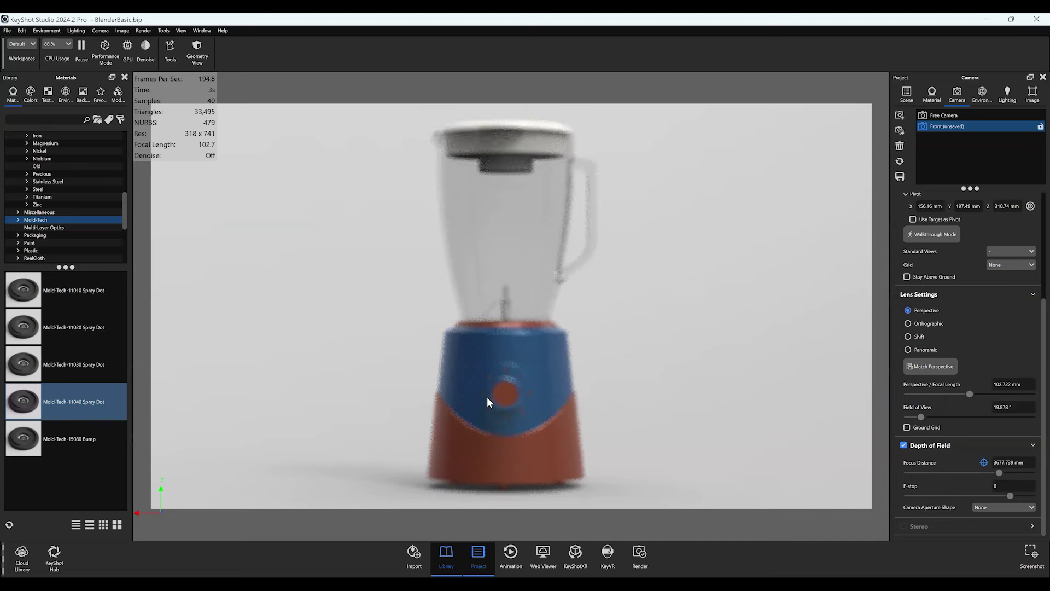
left_click(503, 394)
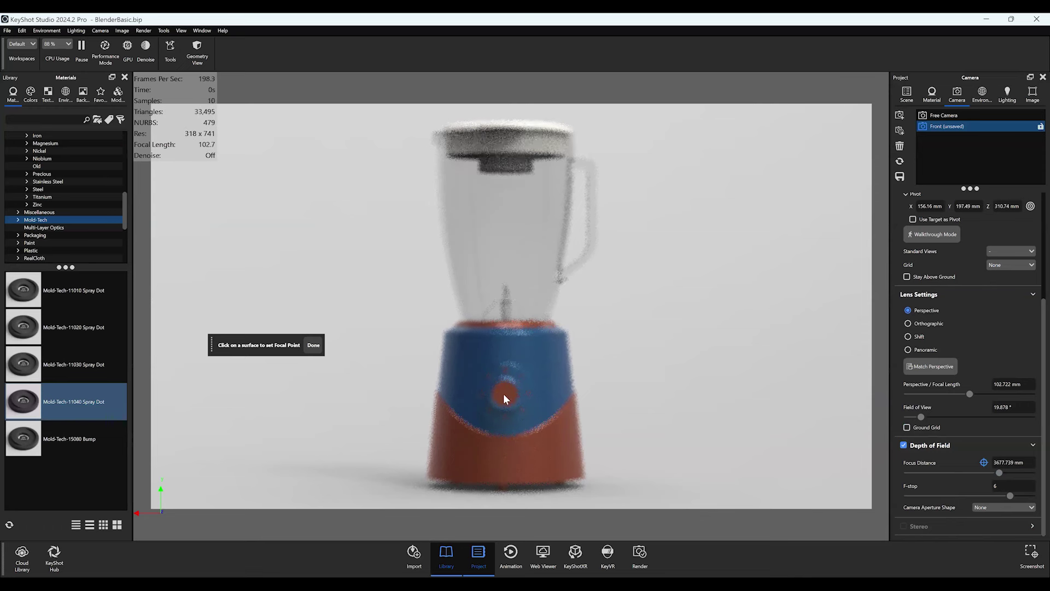
- Try F-stop values 150, 2.3 and 8, settle on 4, then revert to the saved Front camera
left_click(999, 484)
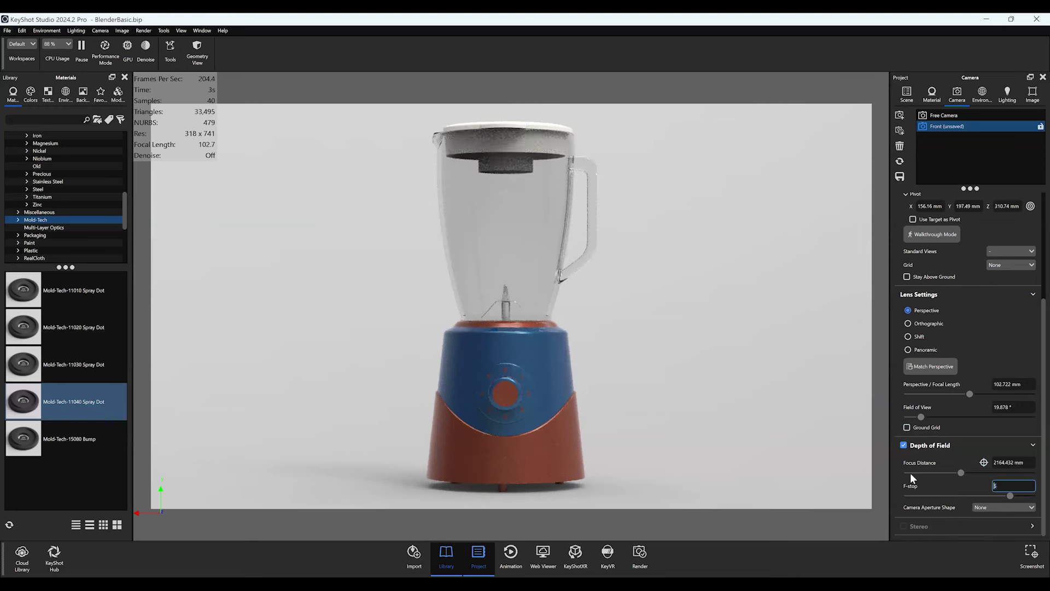
type("150")
key("Return")
left_click_drag(980, 492, 909, 488)
left_click_drag(1026, 481, 889, 481)
type("8")
key("Return")
type("4")
key("Return")
scroll(606, 170, "up", 3)
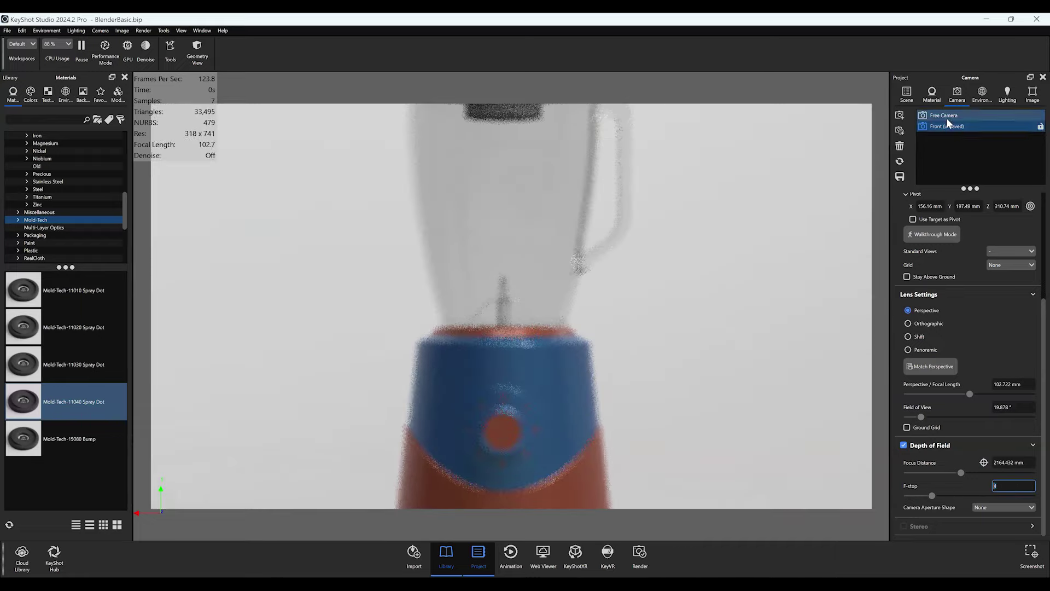
left_click(943, 127)
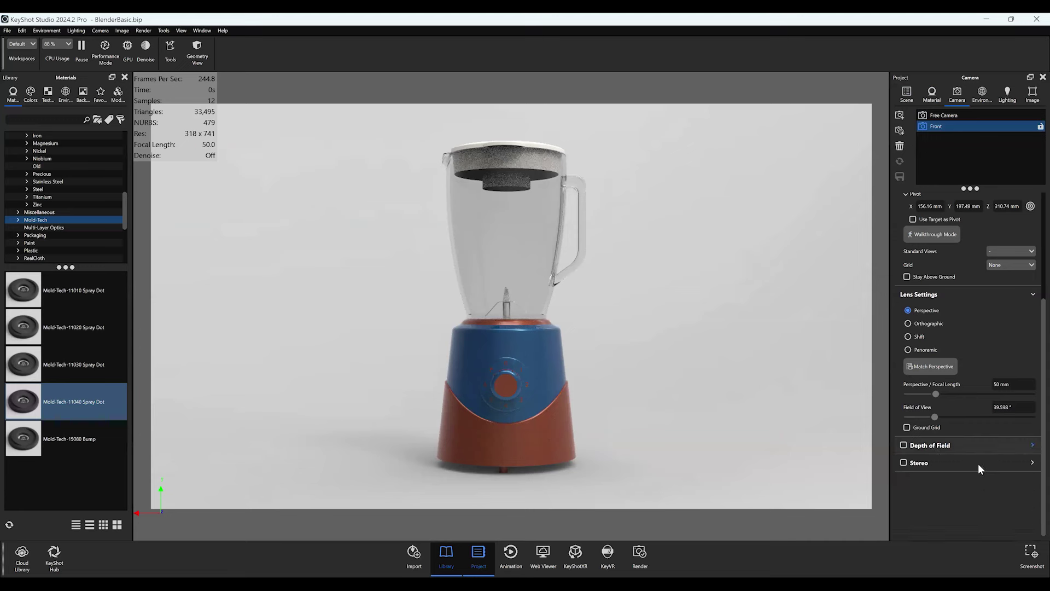
- Re-enable depth of field, adjust the F-stop, and save the Front camera
scroll(962, 476, "down", 2)
left_click(942, 507)
left_click(984, 526)
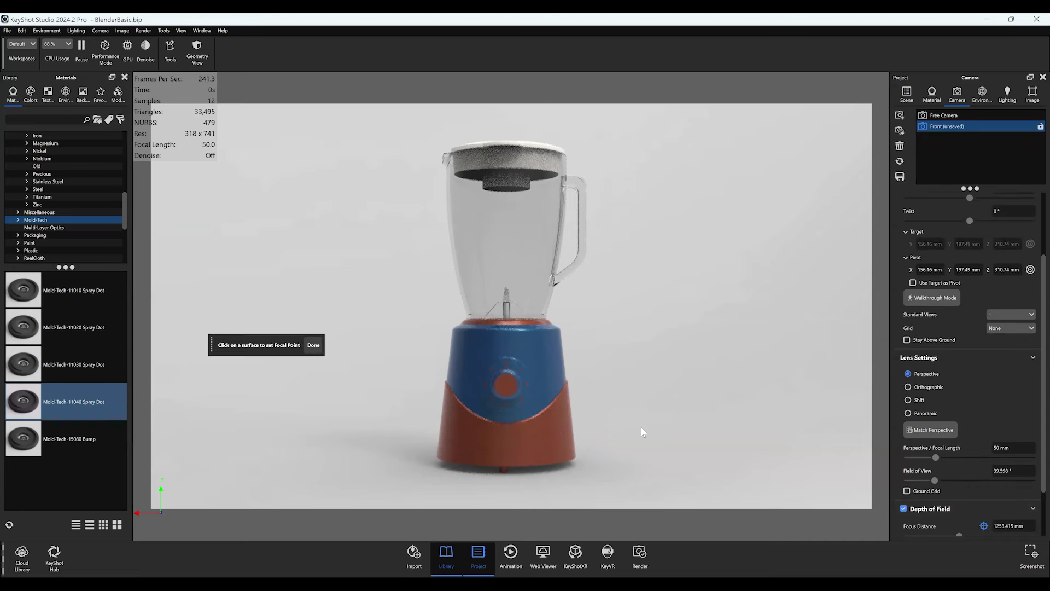
left_click(315, 346)
scroll(984, 481, "down", 2)
left_click(1018, 495)
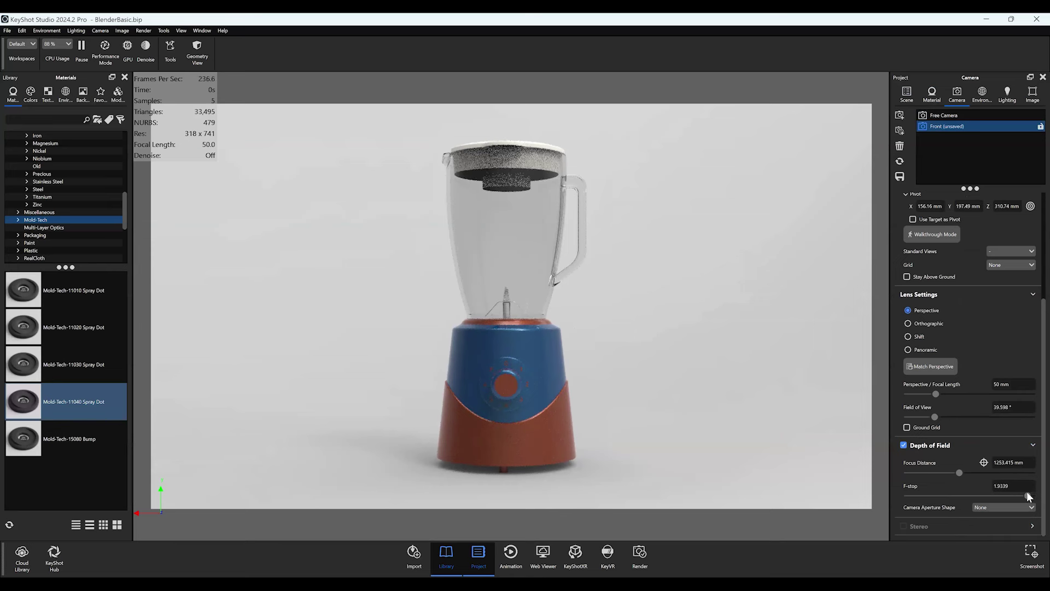
left_click_drag(1024, 487, 978, 476)
type("1")
left_click(900, 176)
- Set the Front camera's focal length to 90 mm and save it
left_click(1023, 389)
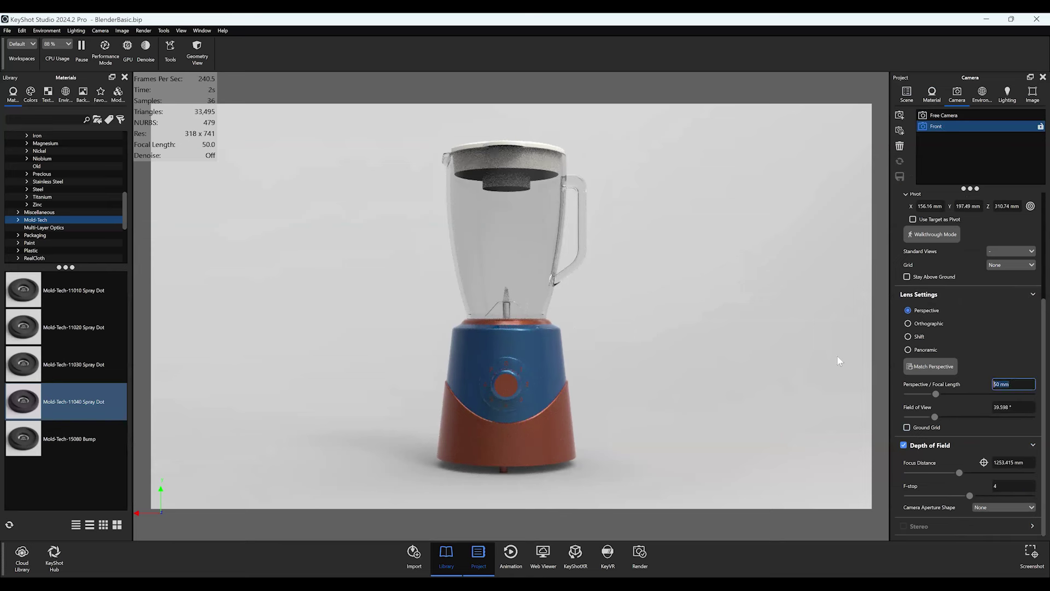
type("90")
key("Return")
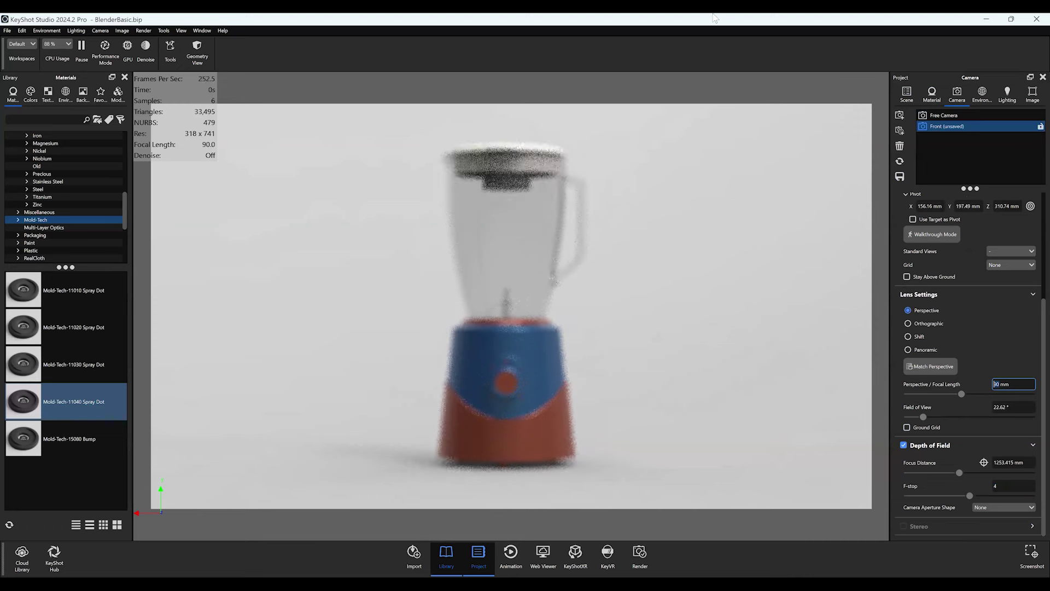
left_click(899, 176)
- Refocus on the blender (2164.621 mm, F-stop 4) and save the Front camera
left_click(984, 462)
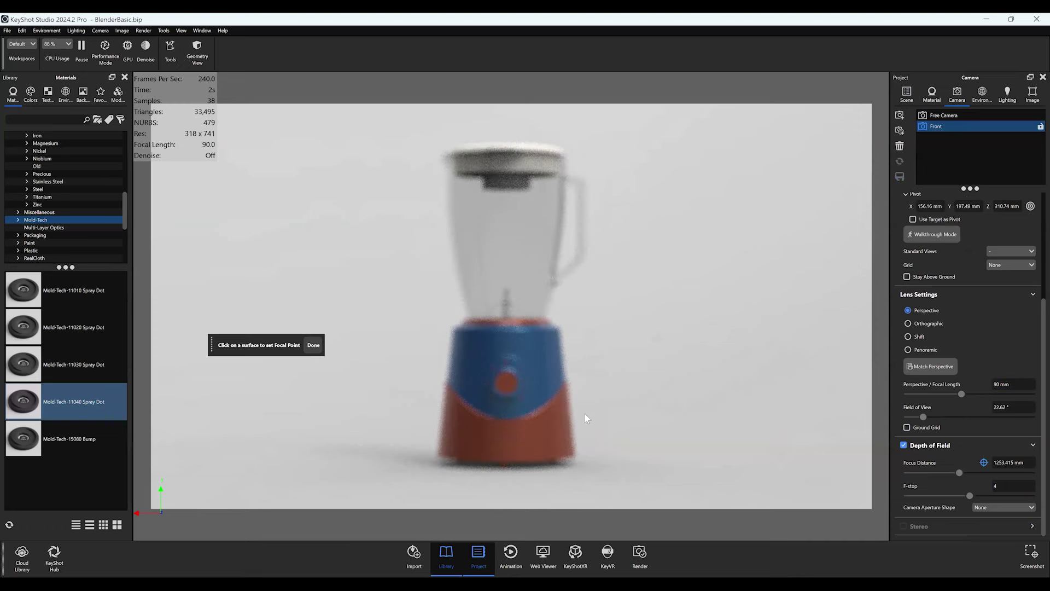
left_click(509, 386)
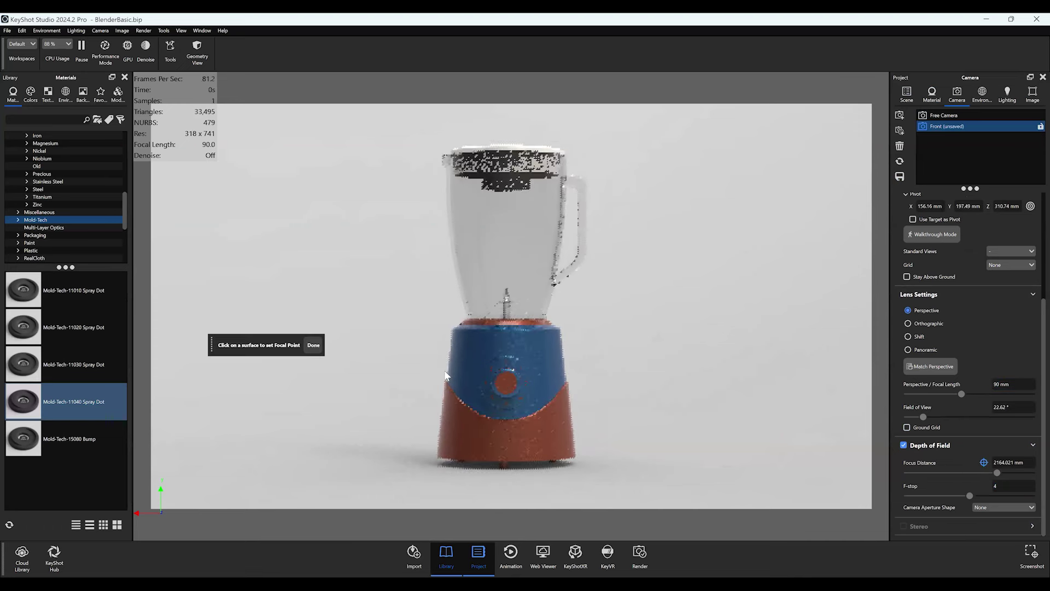
left_click(313, 345)
left_click(900, 177)
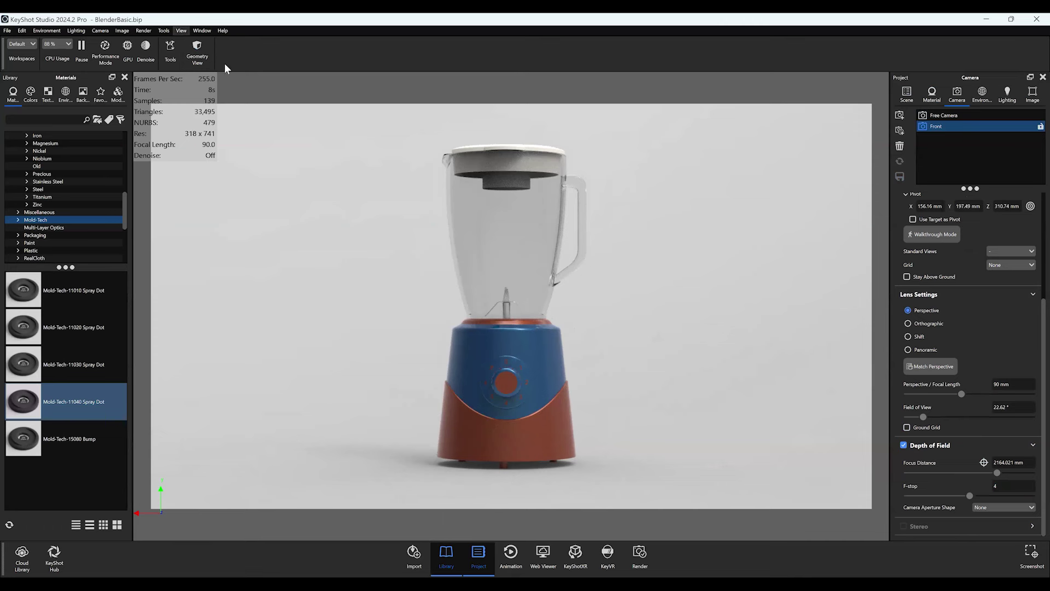
- Open the Geometry View window, move and enlarge it, and orbit to a low side-on view
right_click(275, 45)
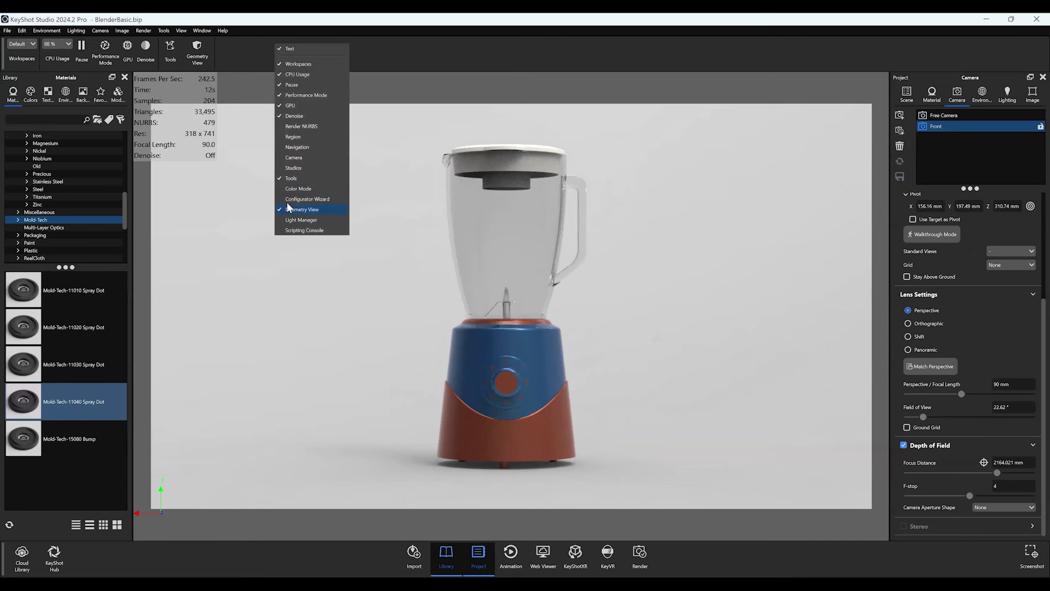
left_click(232, 55)
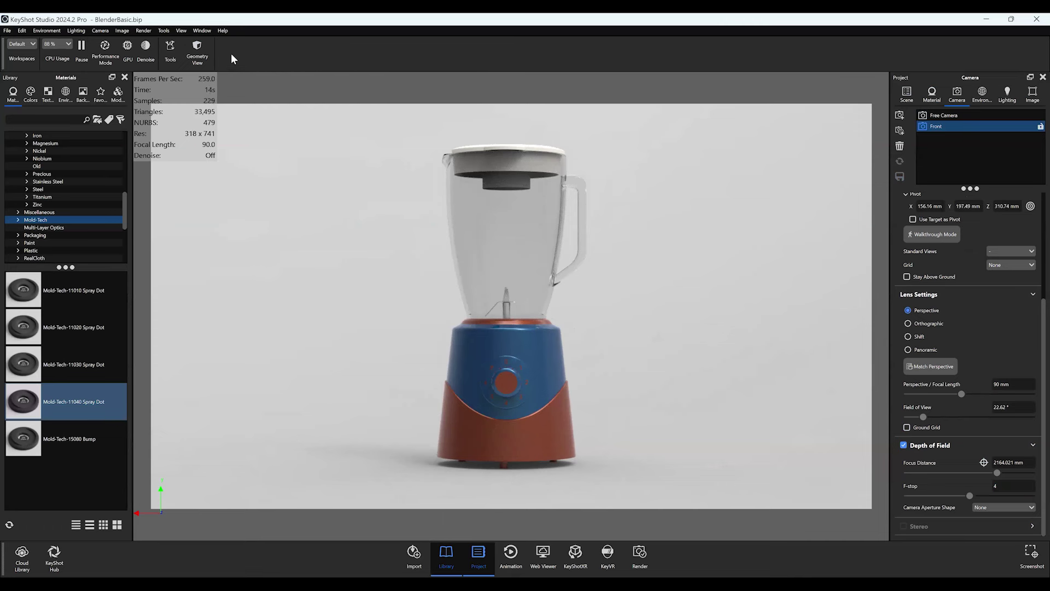
left_click(197, 50)
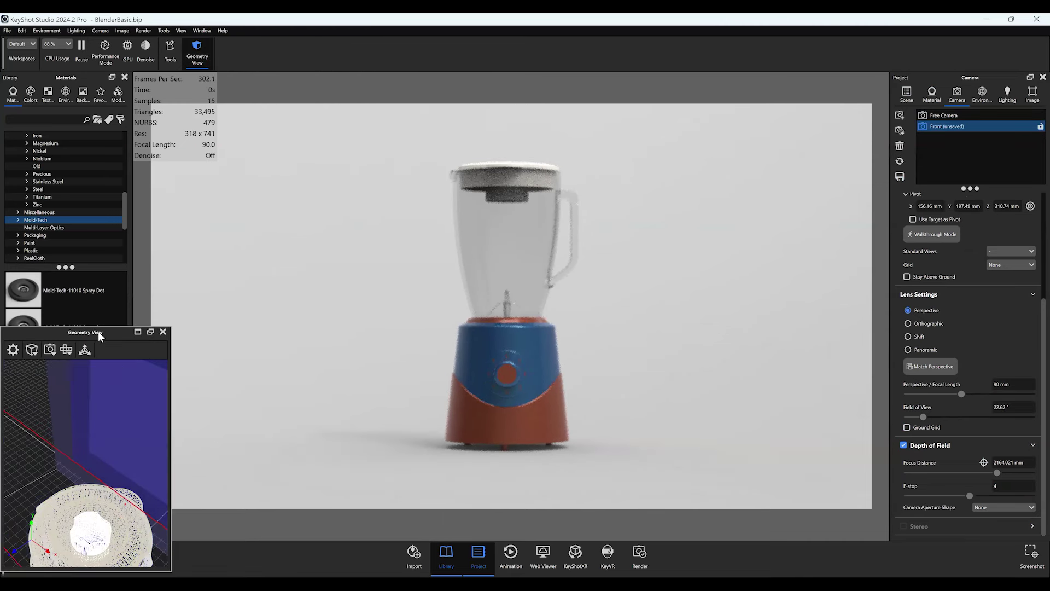
left_click_drag(97, 330, 304, 135)
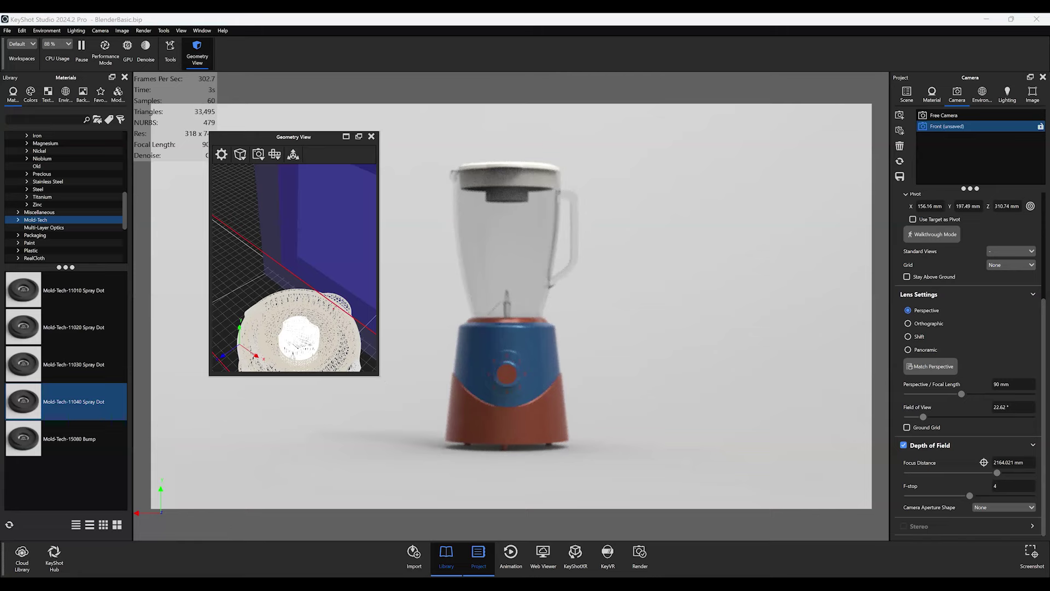
left_click_drag(378, 375, 782, 582)
scroll(468, 441, "down", 2)
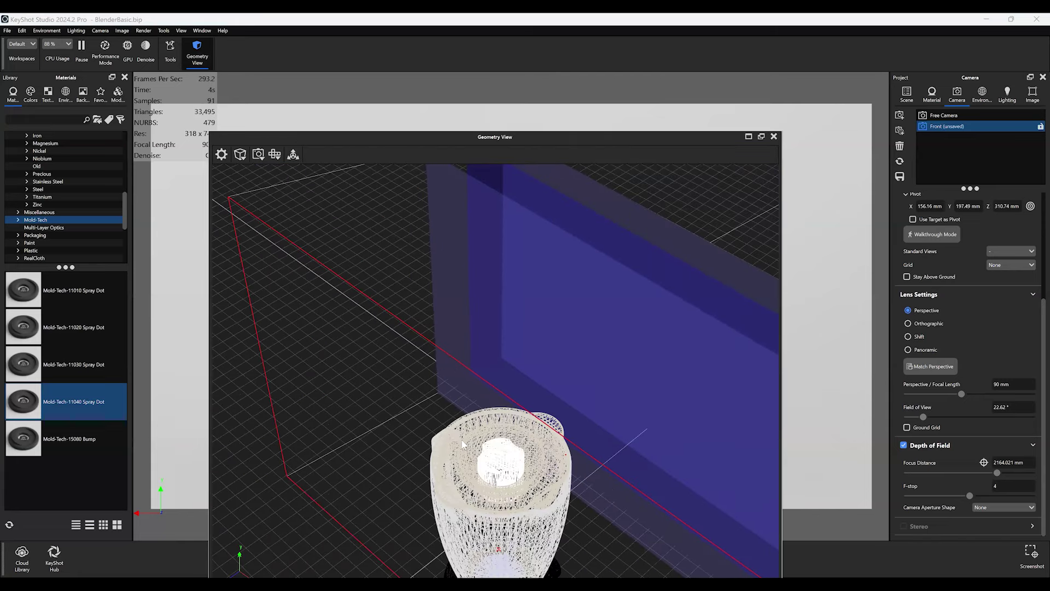
scroll(469, 446, "down", 1)
scroll(470, 446, "down", 5)
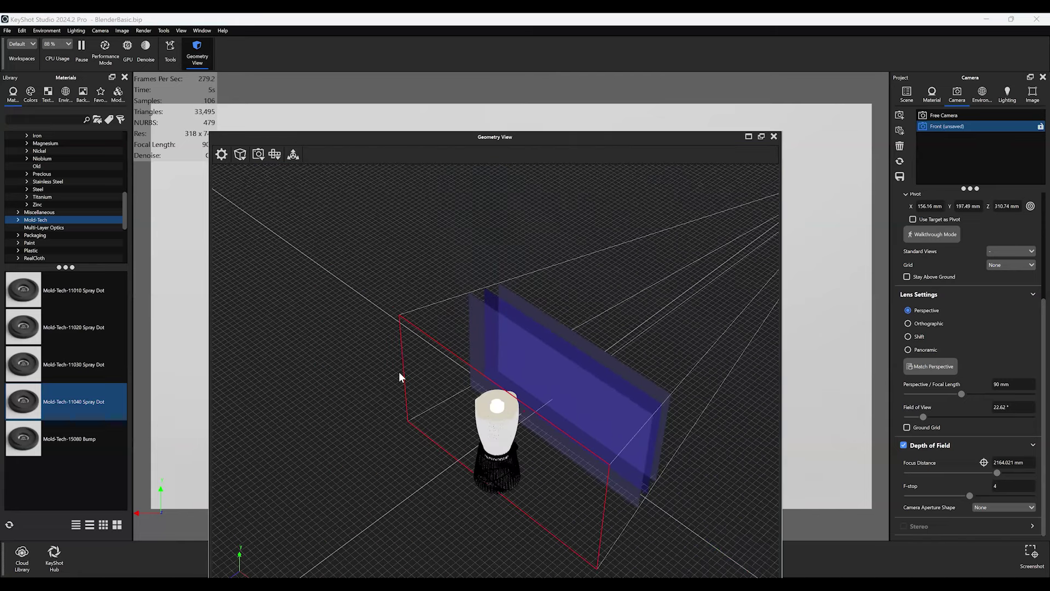
scroll(507, 381, "down", 2)
left_click_drag(386, 338, 573, 369)
middle_click_drag(574, 368, 572, 368)
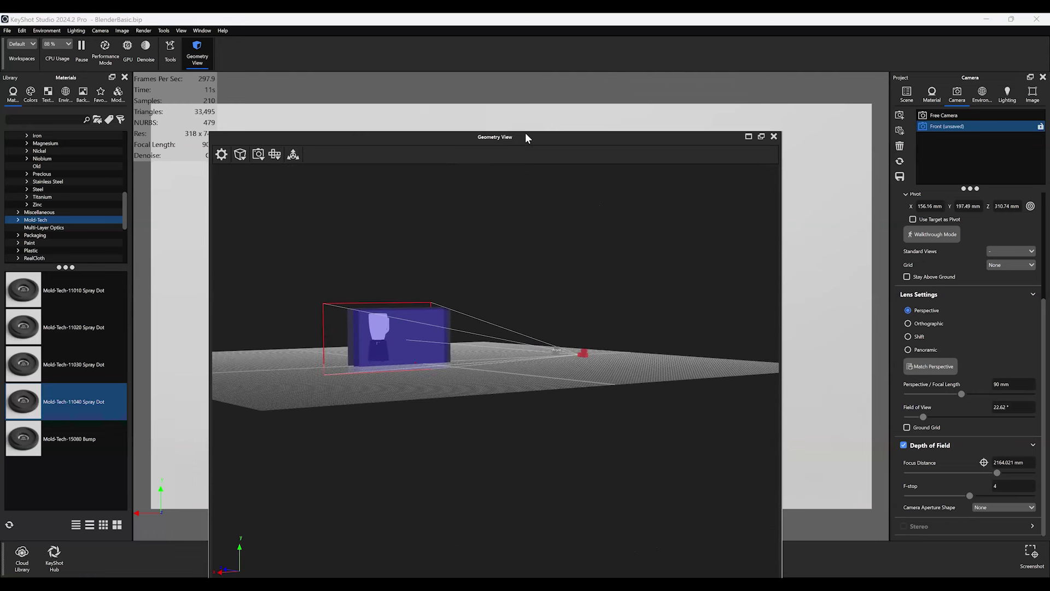
- Dock and enlarge the Geometry View, inspect the frustum and focus planes, and orbit the Front camera
double_click(526, 134)
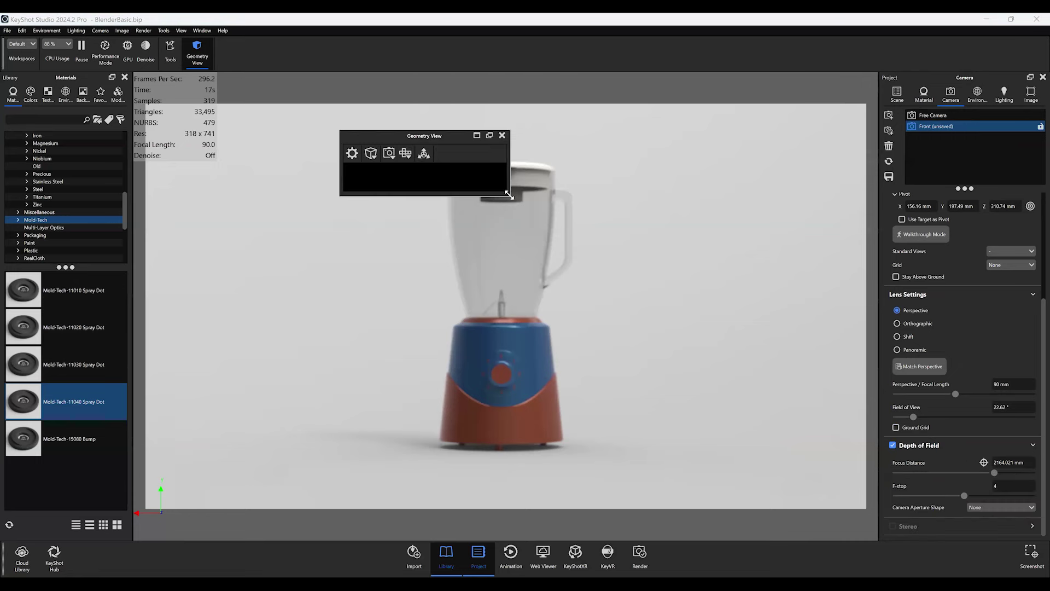
left_click_drag(509, 195, 932, 566)
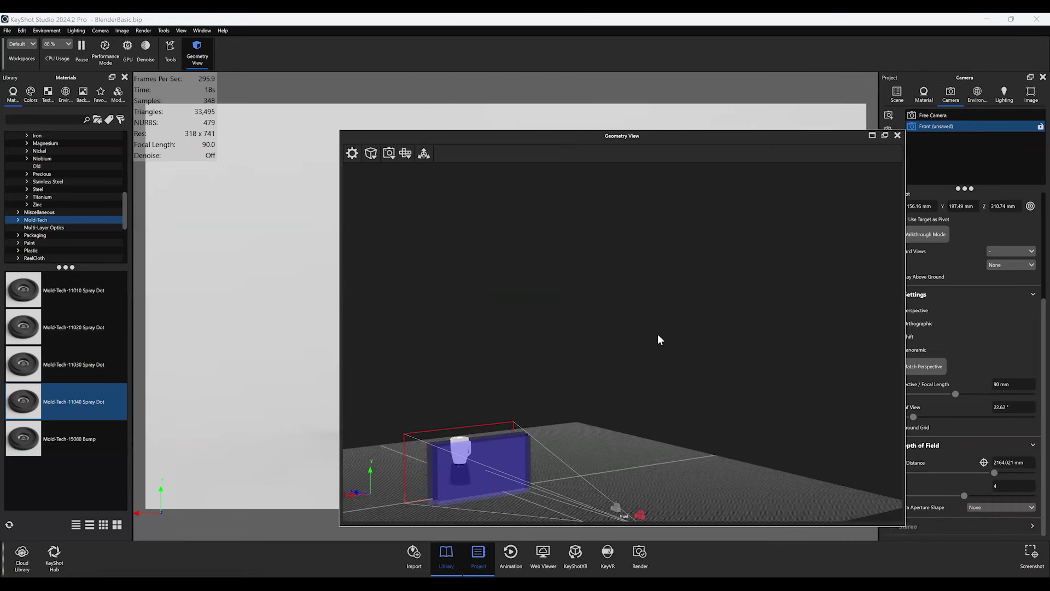
middle_click_drag(640, 492, 897, 386)
scroll(624, 373, "up", 2)
scroll(620, 378, "up", 5)
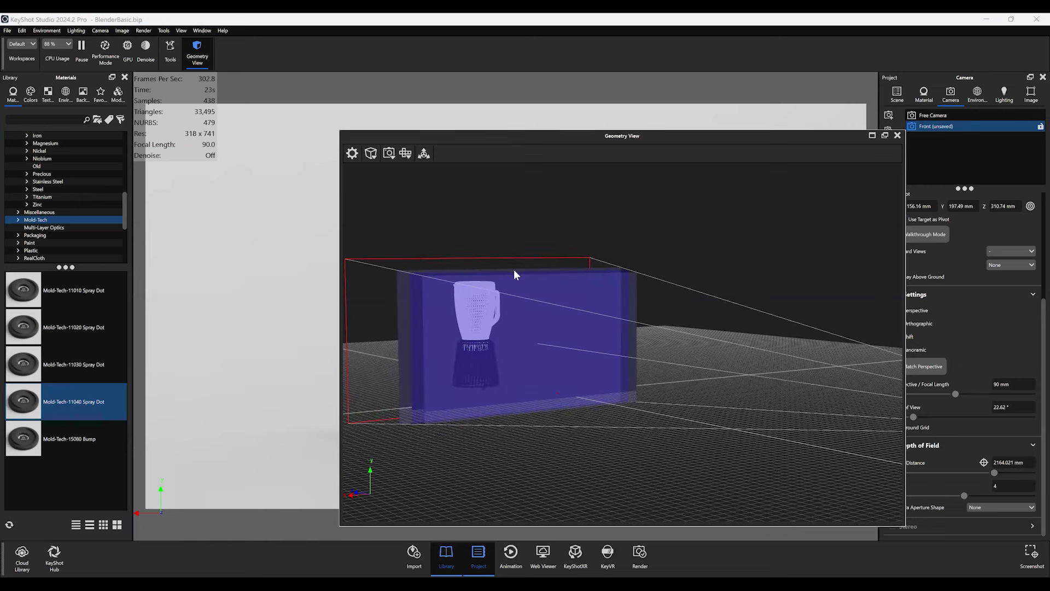
left_click_drag(577, 377, 314, 359)
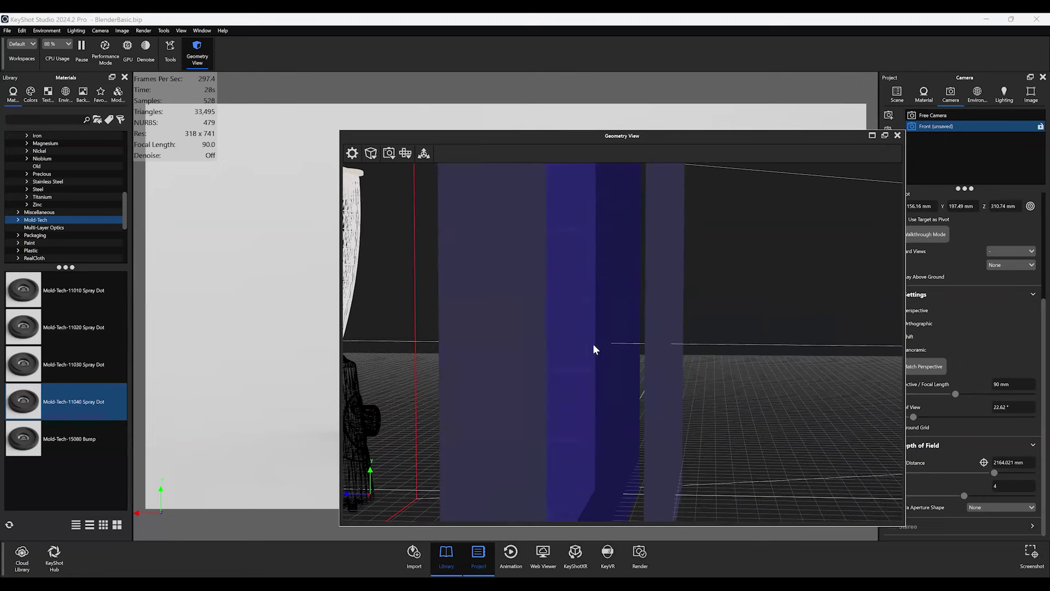
left_click_drag(593, 346, 565, 386)
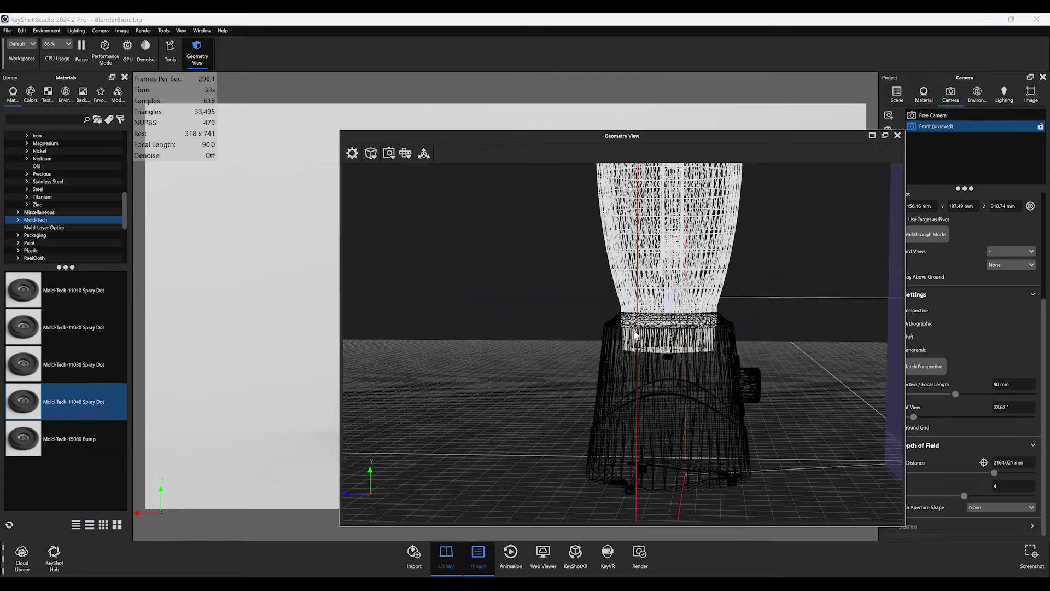
scroll(624, 350, "down", 5)
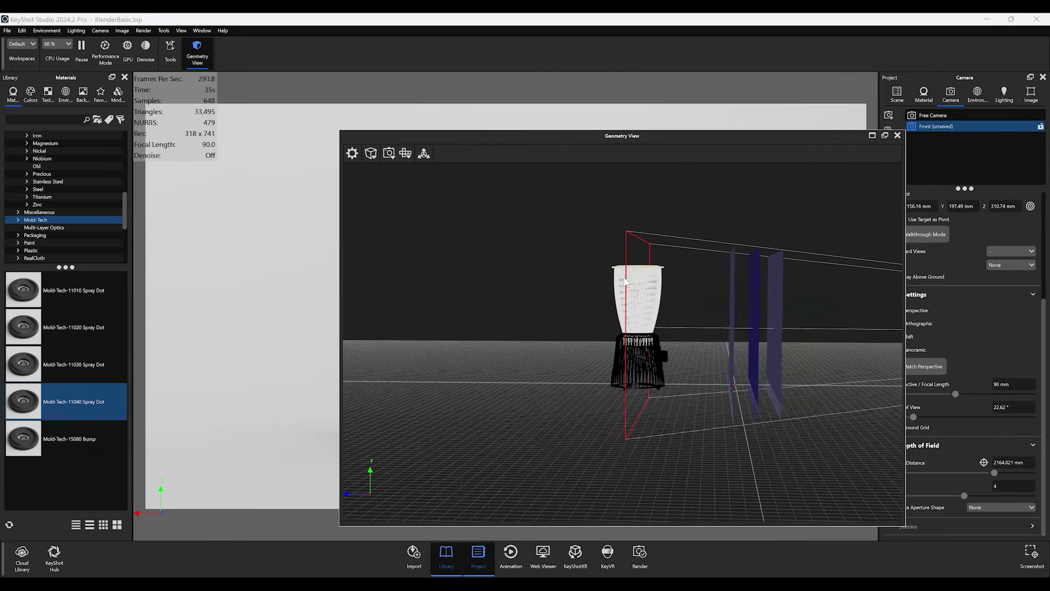
left_click_drag(664, 281, 534, 274)
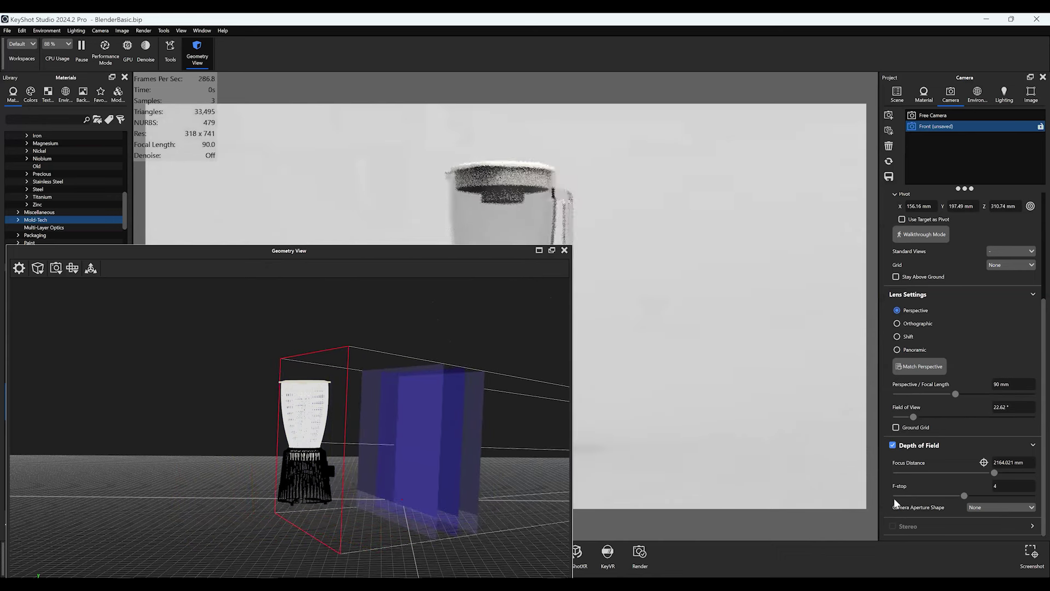
- Toggle depth of field, then re-aim the active camera's target at the blender in Geometry View
left_click(893, 445)
left_click(893, 445)
left_click_drag(463, 360, 385, 257)
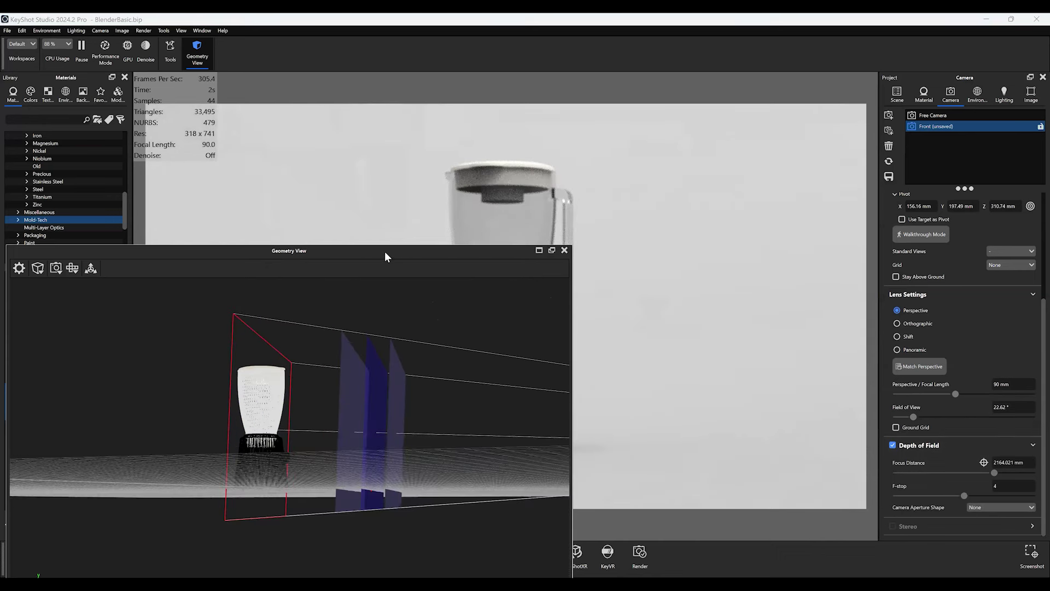
scroll(302, 408, "down", 5)
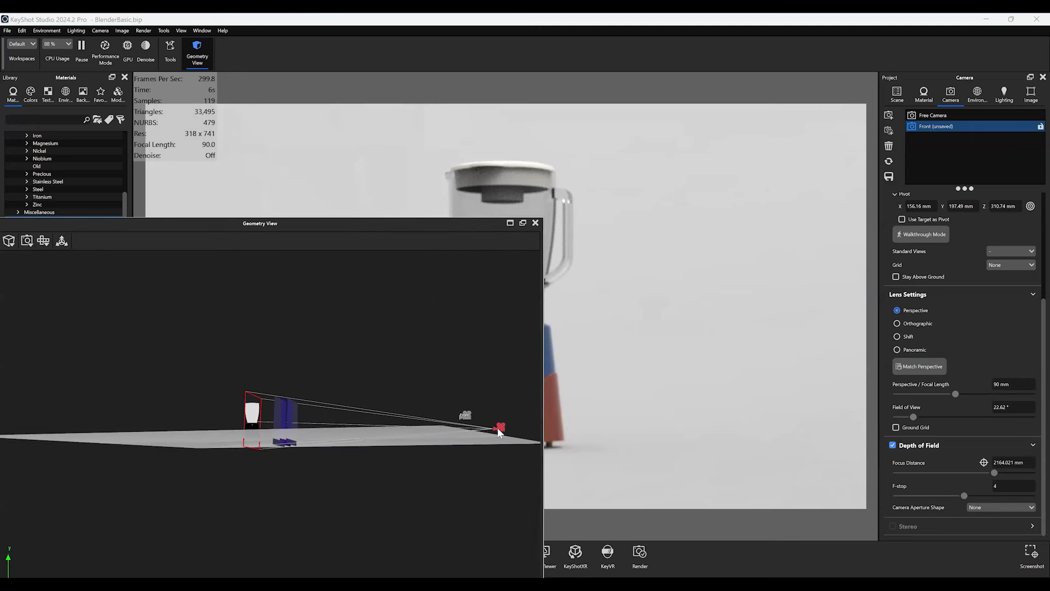
right_click(498, 428)
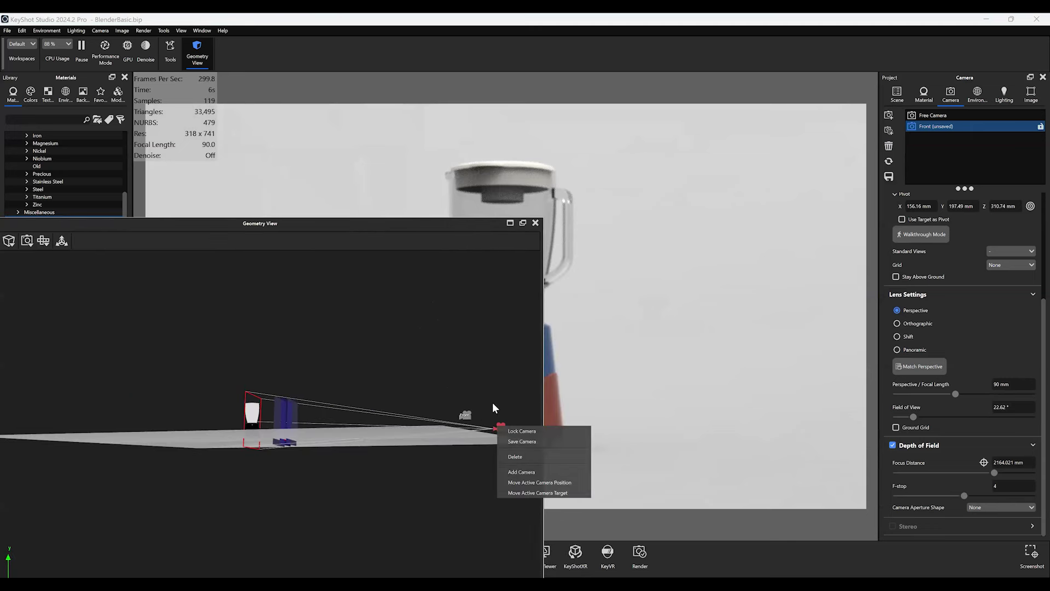
left_click(539, 493)
mouse_move(254, 382)
left_mouse_down()
mouse_move(253, 368)
mouse_move(252, 383)
left_mouse_up()
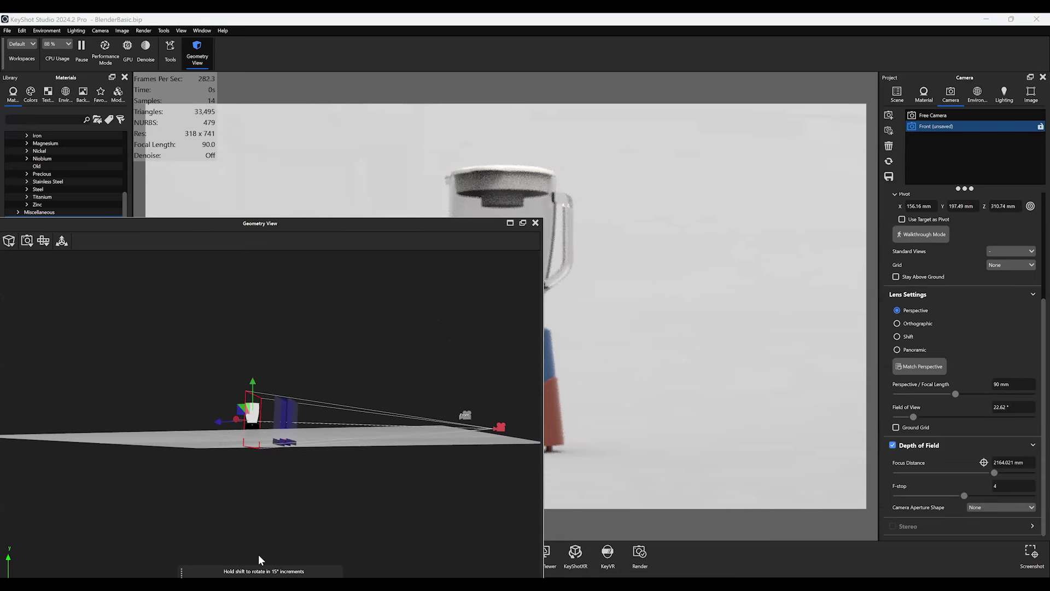
left_click_drag(373, 223, 387, 105)
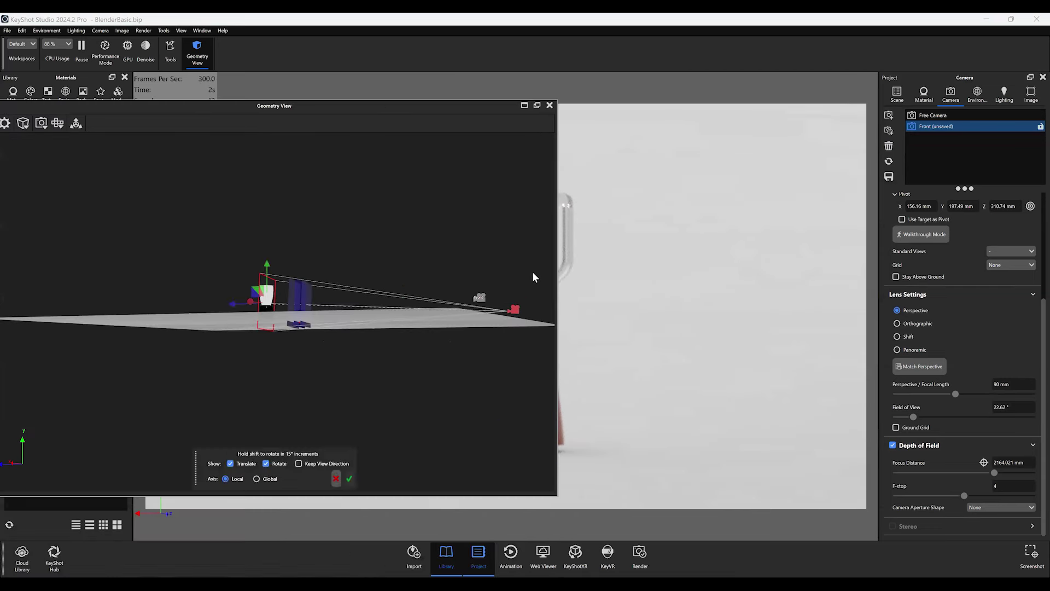
left_click(515, 310)
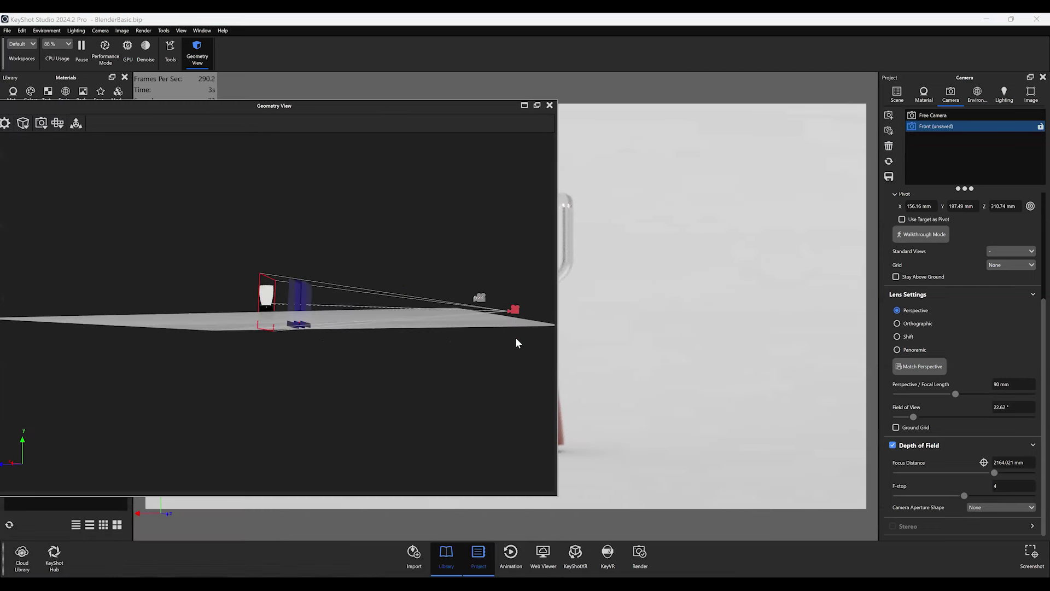
- Try moving the active camera closer to the blender, then cancel the move
right_click(515, 309)
left_click(546, 363)
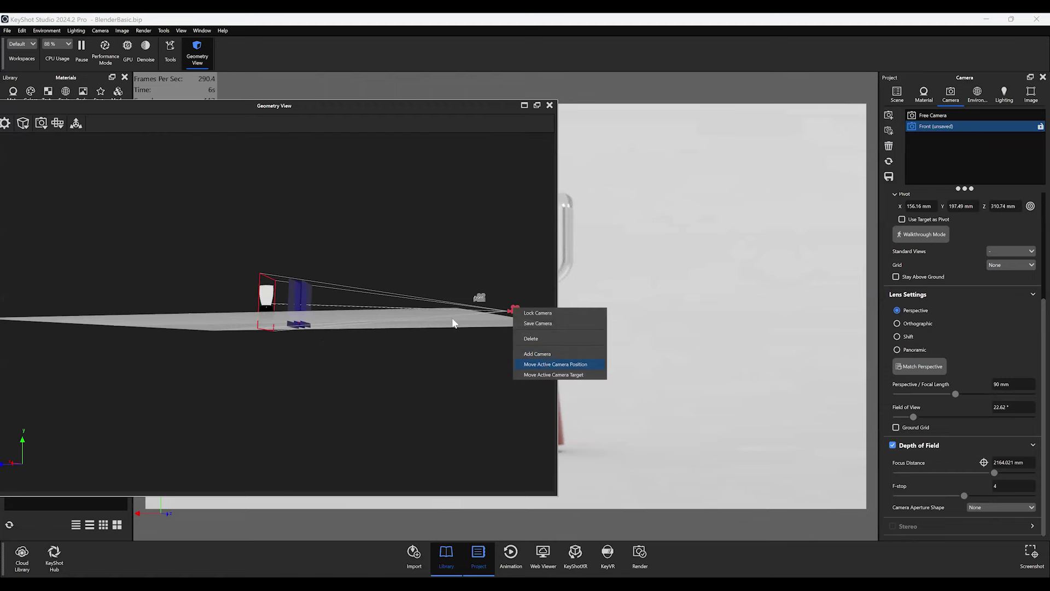
left_click_drag(467, 307, 433, 306)
left_click(336, 479)
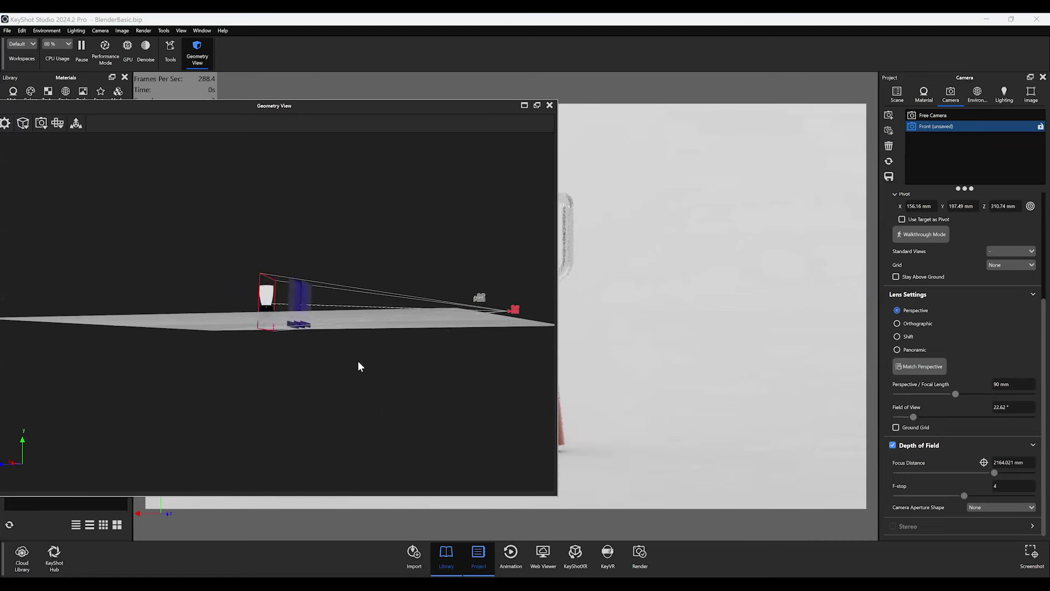
- Add Camera 1 and Camera 2, and swing Camera 2 to a new angle across the floor
double_click(888, 115)
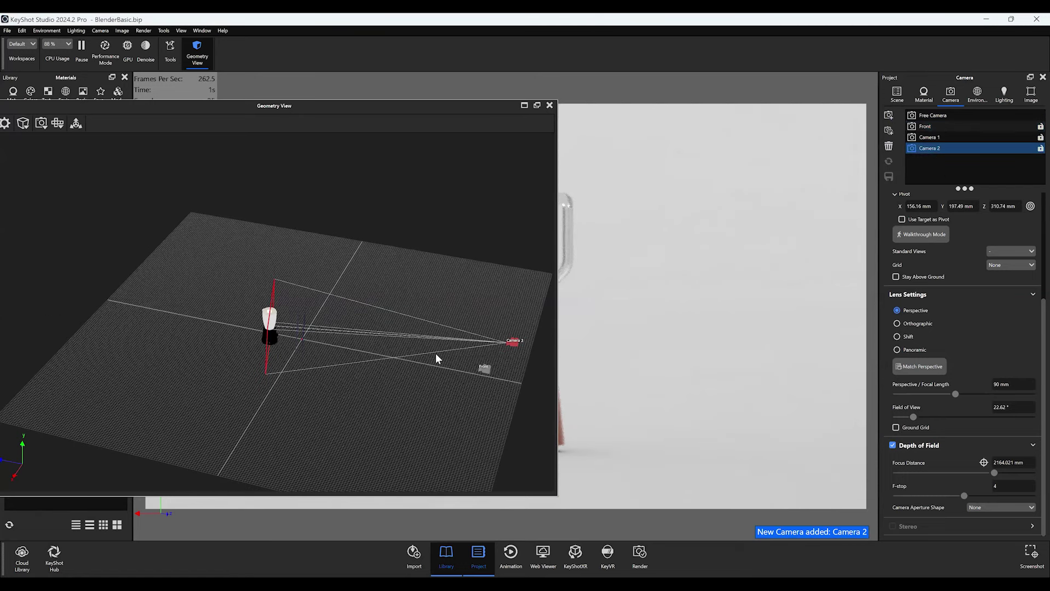
left_click_drag(436, 354, 281, 331)
left_click_drag(824, 238, 839, 293)
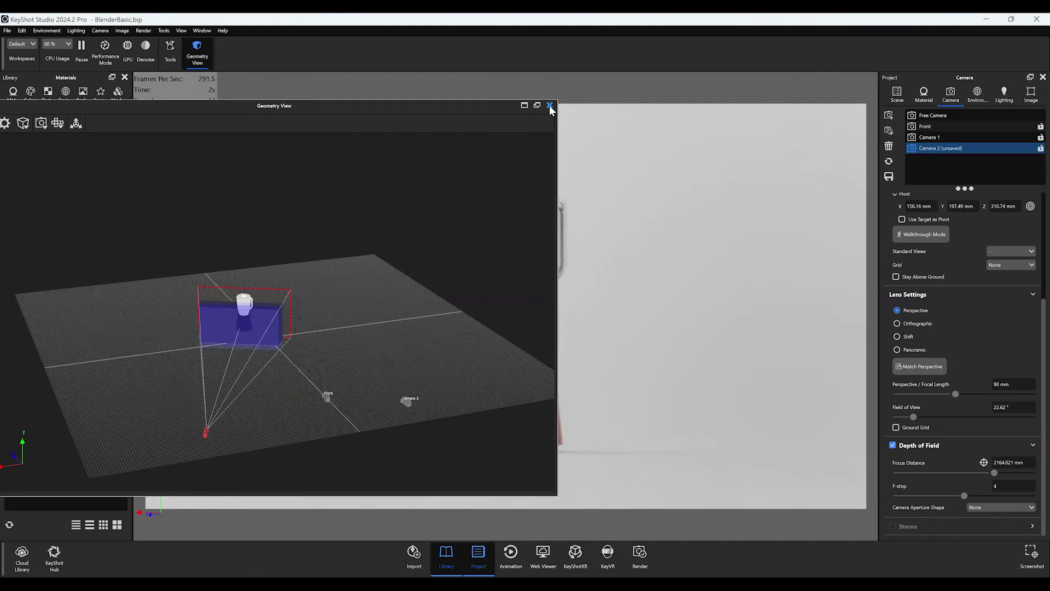
- Close Geometry View, select Front, turn off depth of field, and dolly out beyond the environment sphere
left_click(943, 138)
left_click(936, 126)
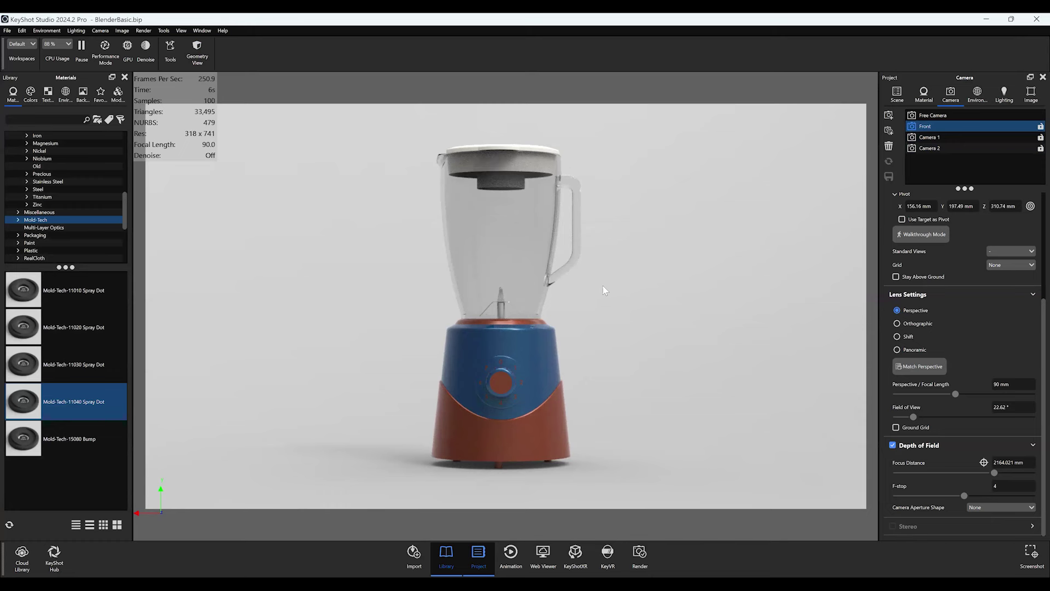
scroll(601, 285, "down", 6)
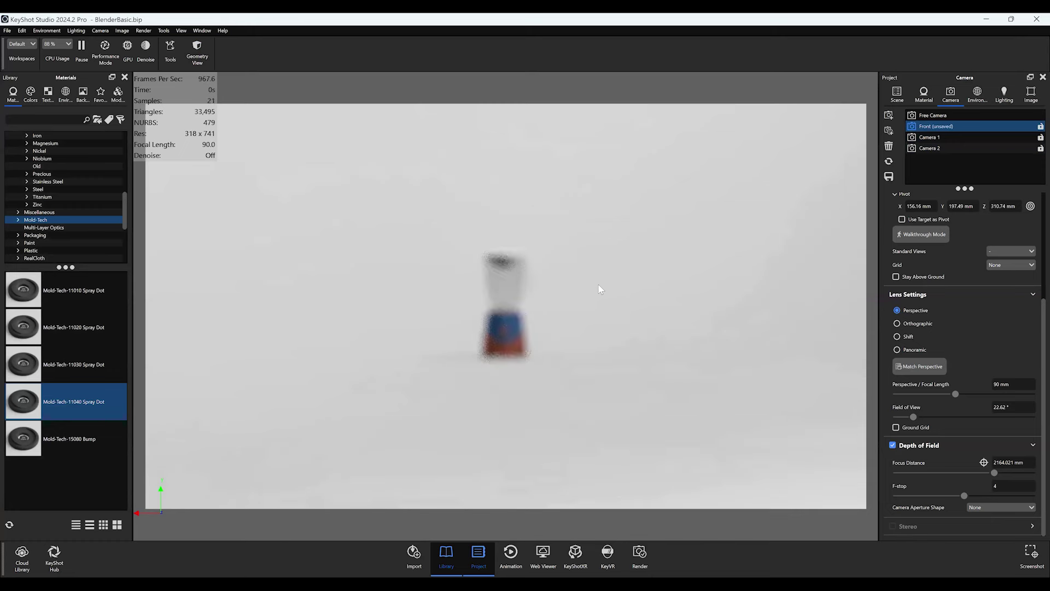
key("d")
scroll(599, 289, "down", 8)
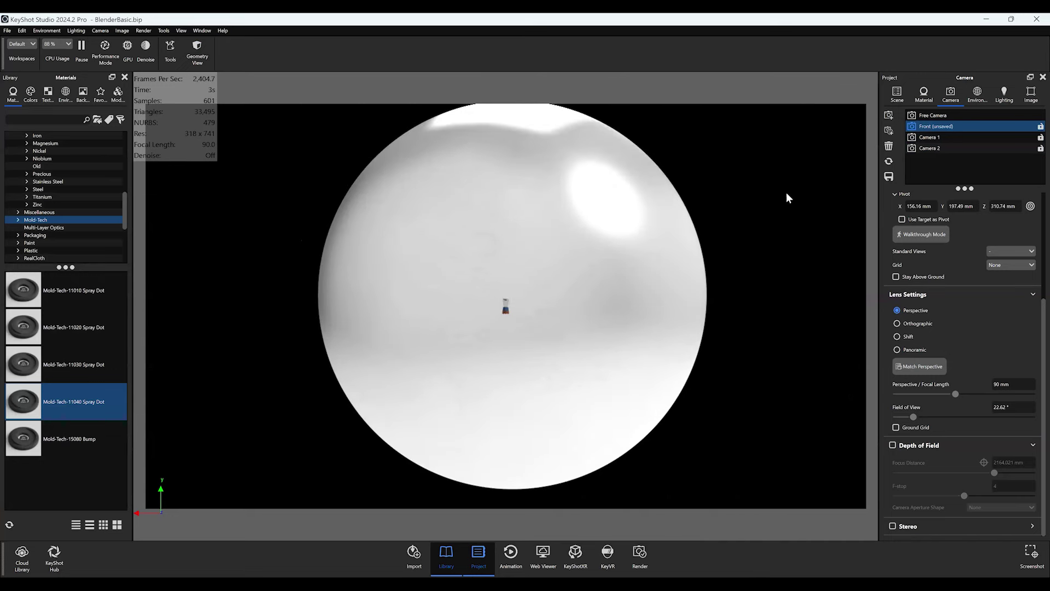
- Open the environment's HDRI Editor and zoom back in to frame the whole blender
left_click(973, 97)
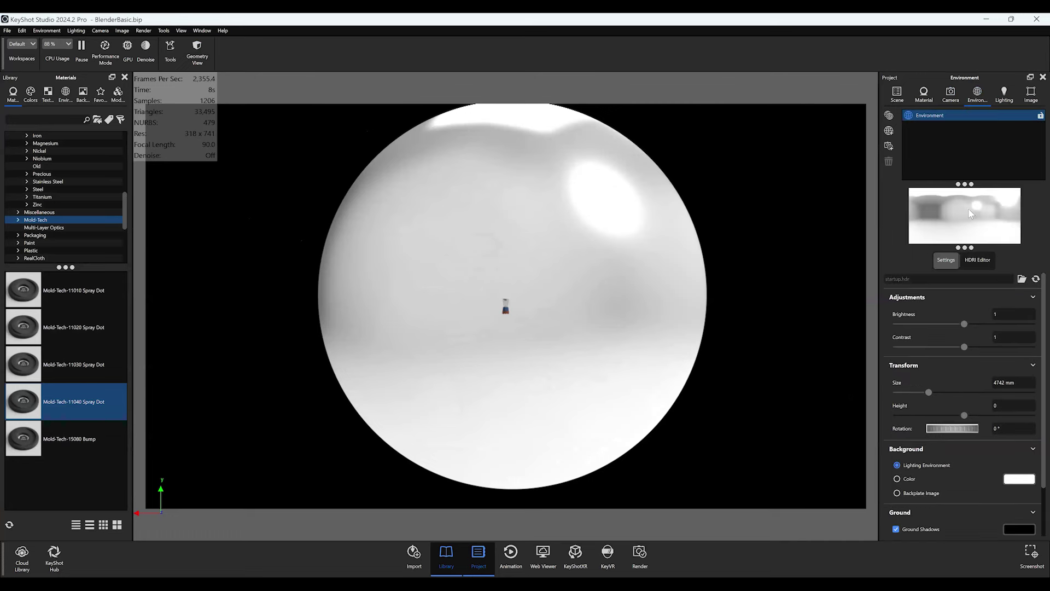
left_click(990, 261)
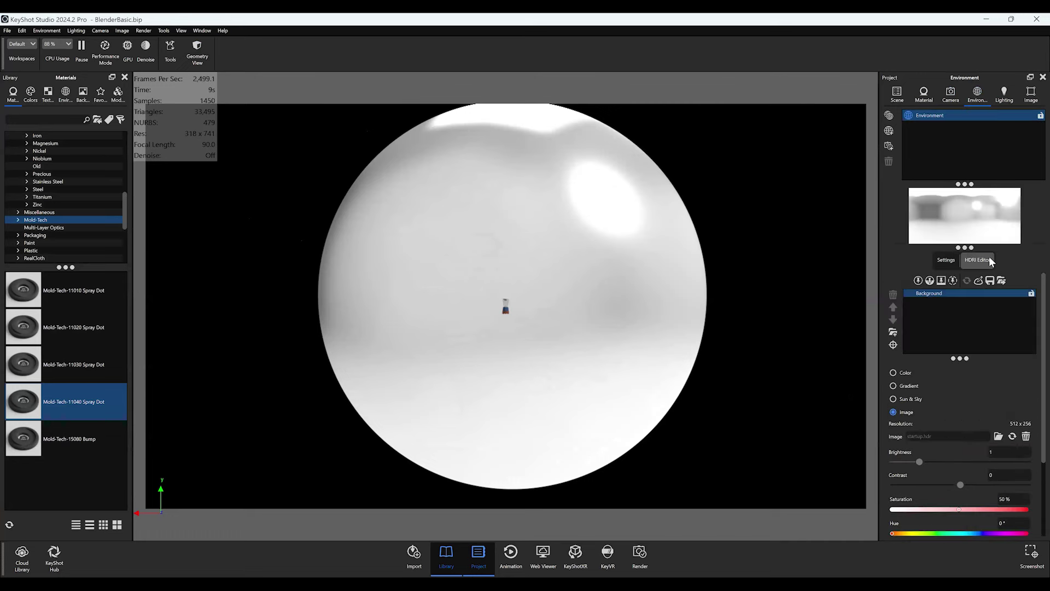
scroll(413, 269, "down", 2)
scroll(429, 279, "up", 4)
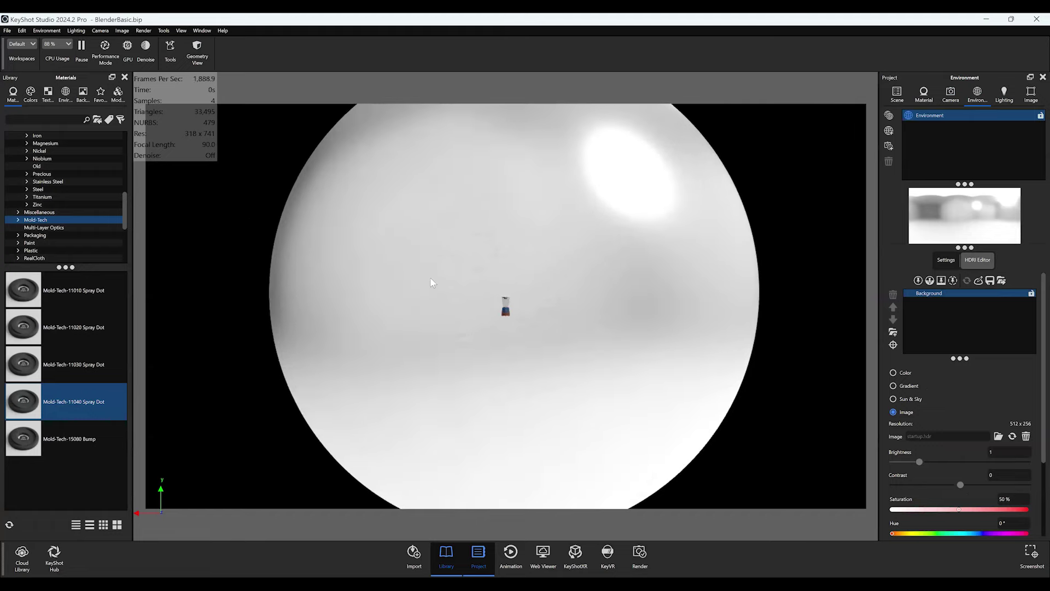
scroll(429, 281, "down", 3)
left_click_drag(627, 247, 634, 246)
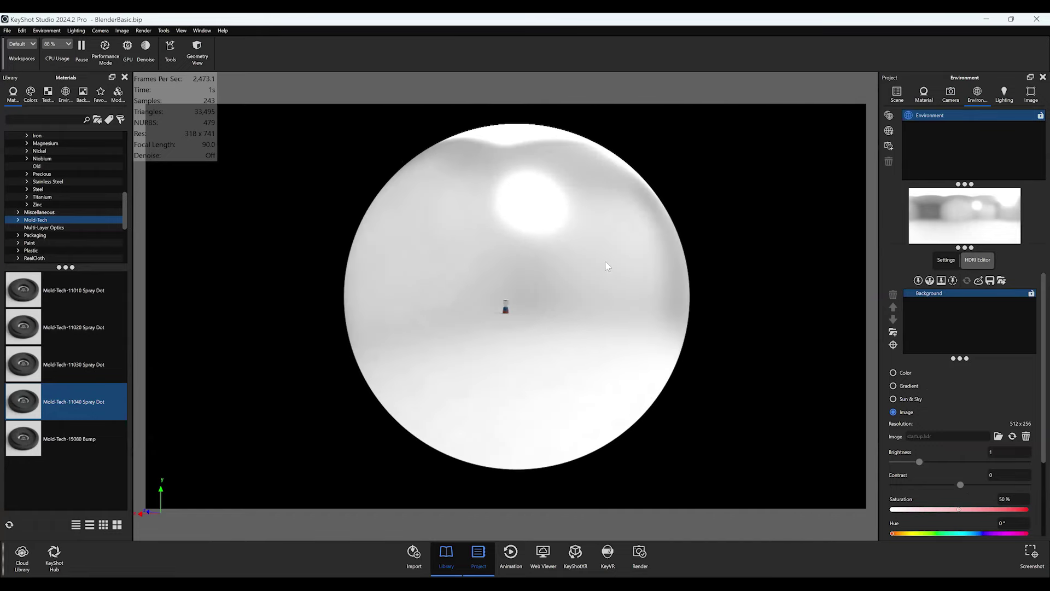
scroll(531, 308, "up", 5)
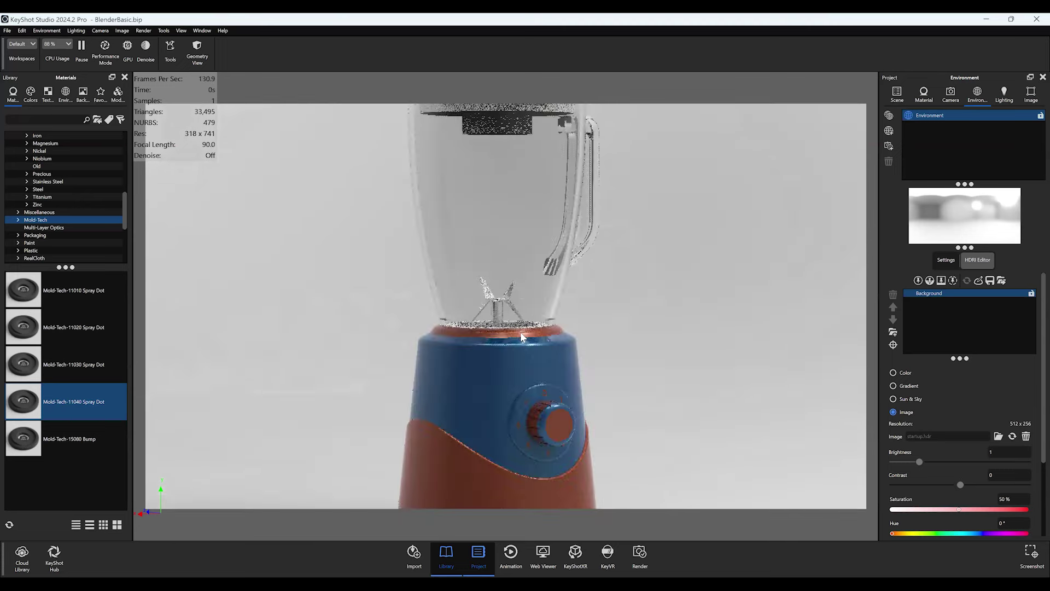
scroll(495, 342, "down", 8)
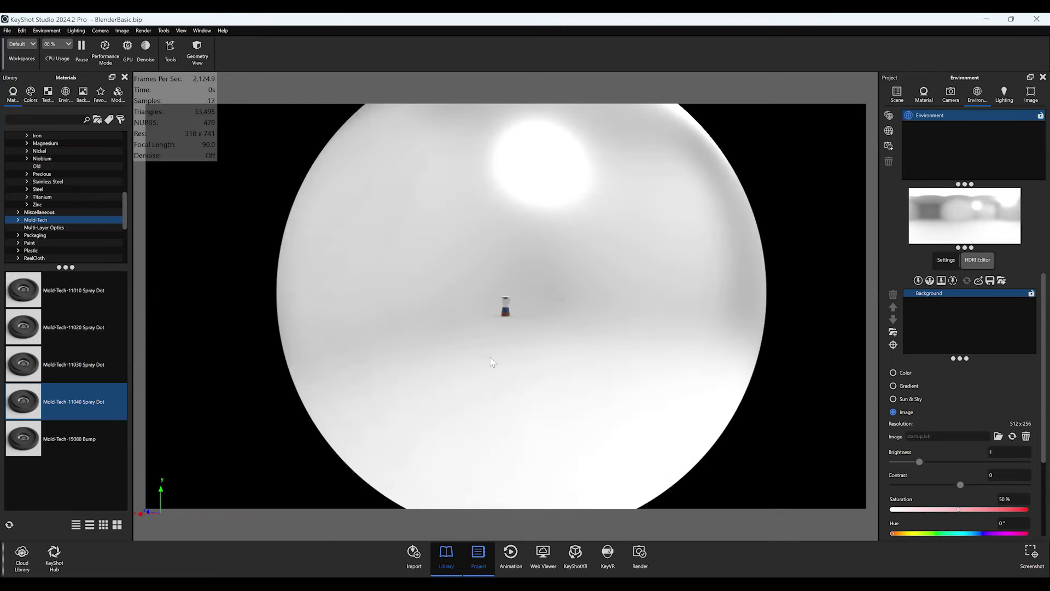
left_click_drag(495, 332, 422, 314)
scroll(421, 314, "up", 5)
scroll(421, 314, "up", 6)
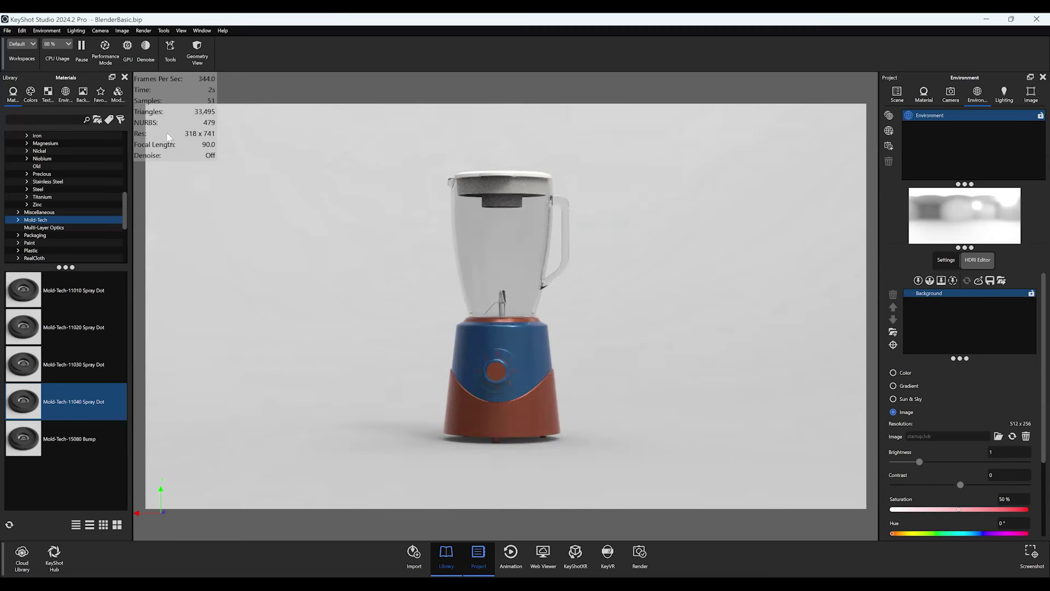
- Apply the 3 Panels Straight 4K environment from the Studio library to the blender scene
left_click(66, 94)
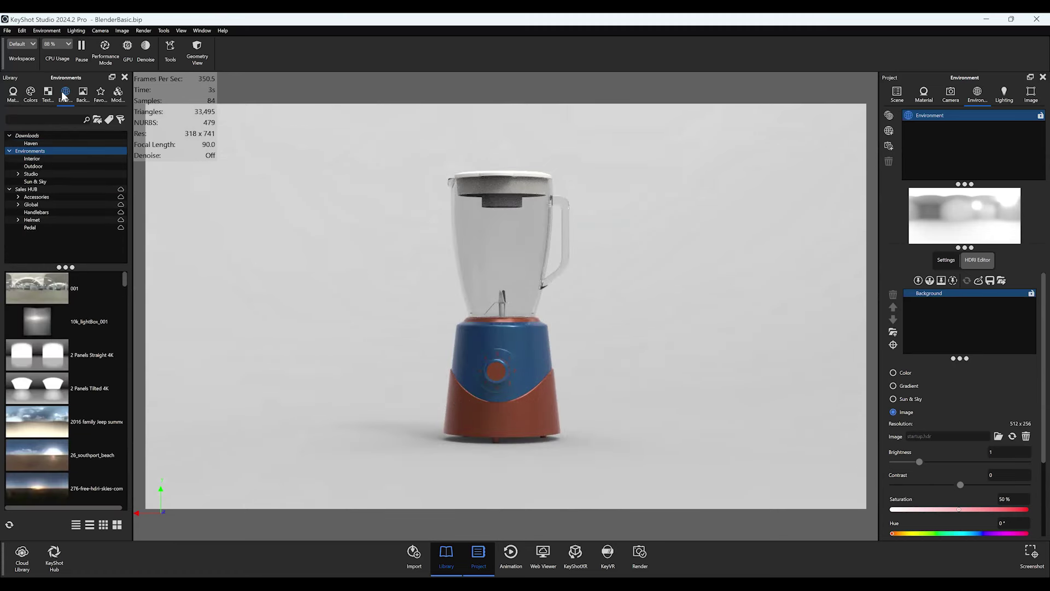
left_click(34, 175)
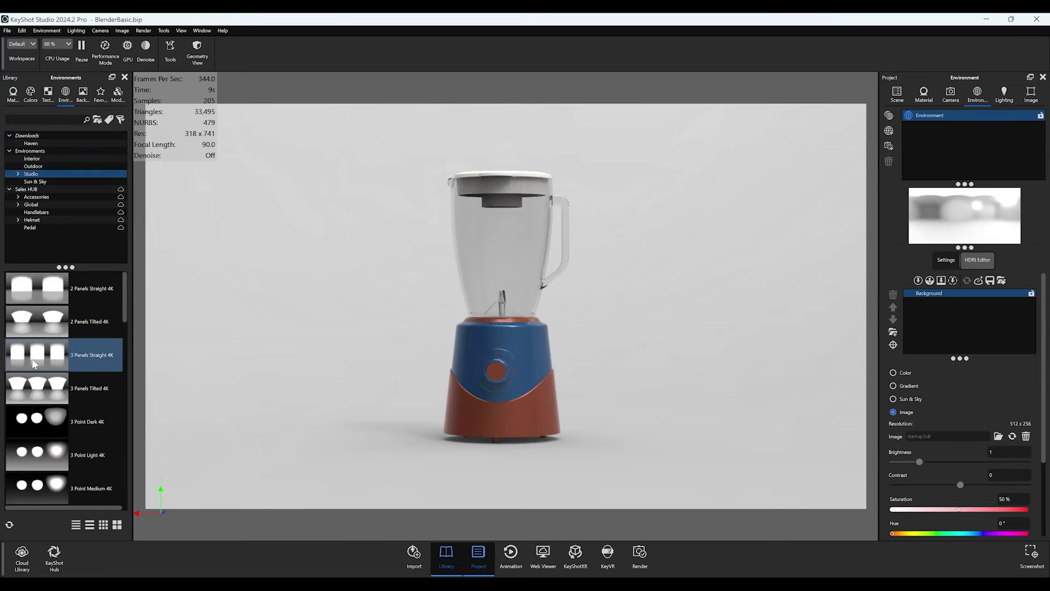
left_click_drag(35, 356, 982, 132)
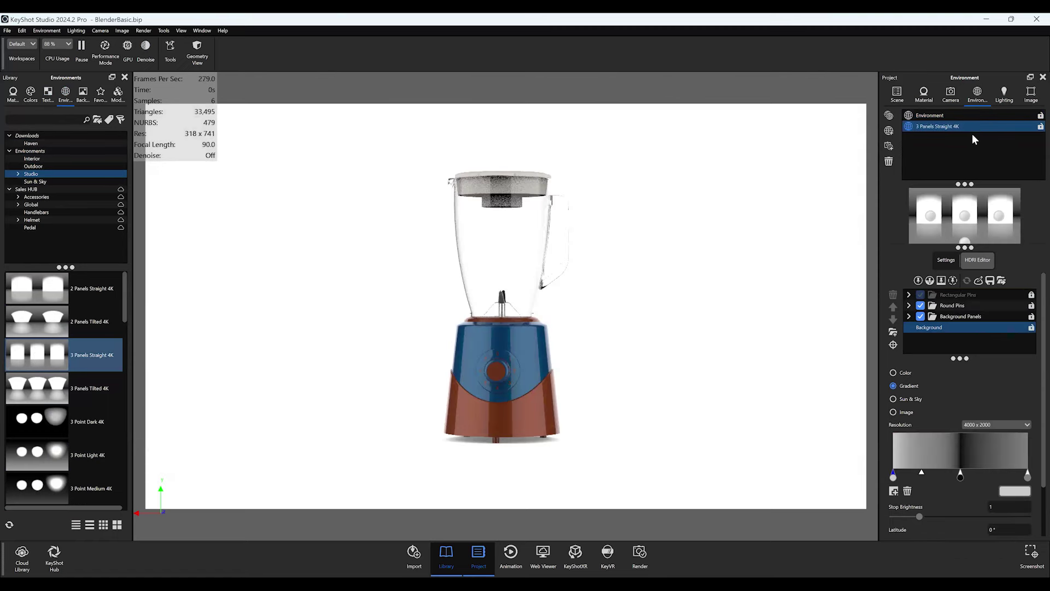
left_click(930, 113)
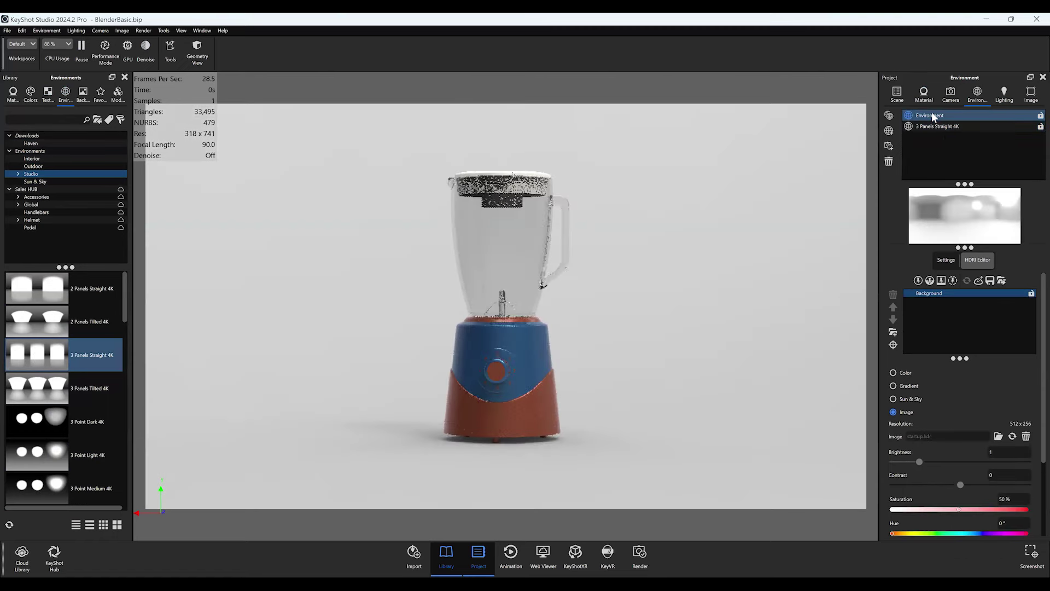
left_click(941, 124)
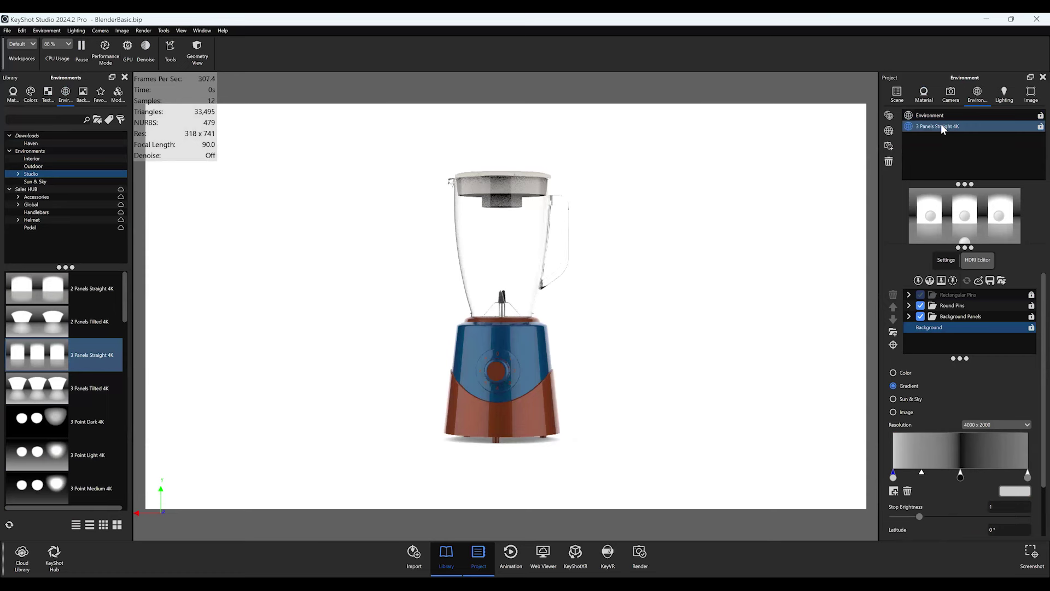
- Rotate the 3 Panels Straight 4K environment around the blender to 301.5°
scroll(991, 459, "down", 2)
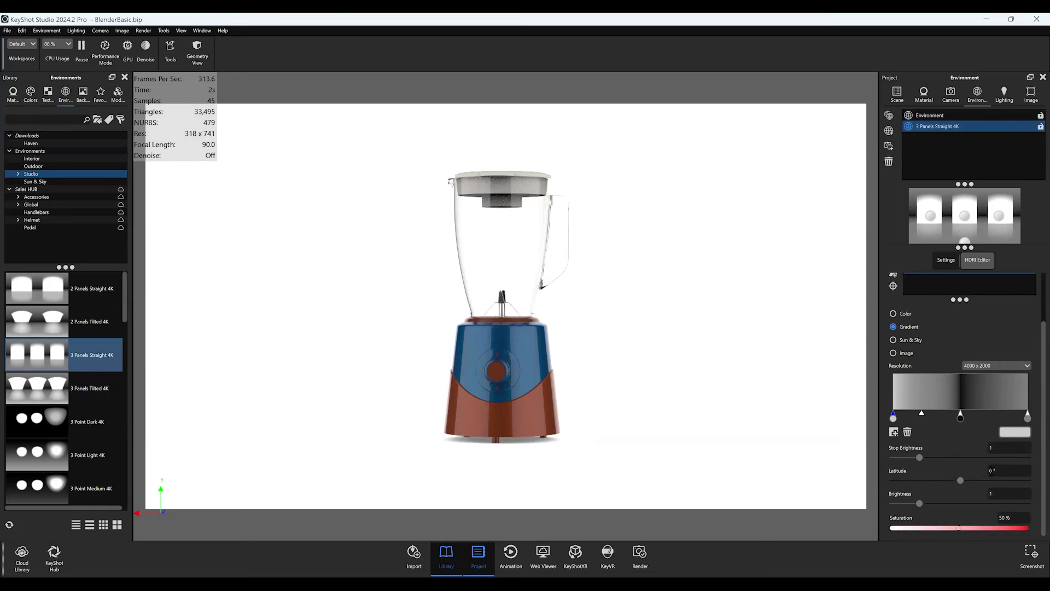
scroll(973, 506, "up", 2)
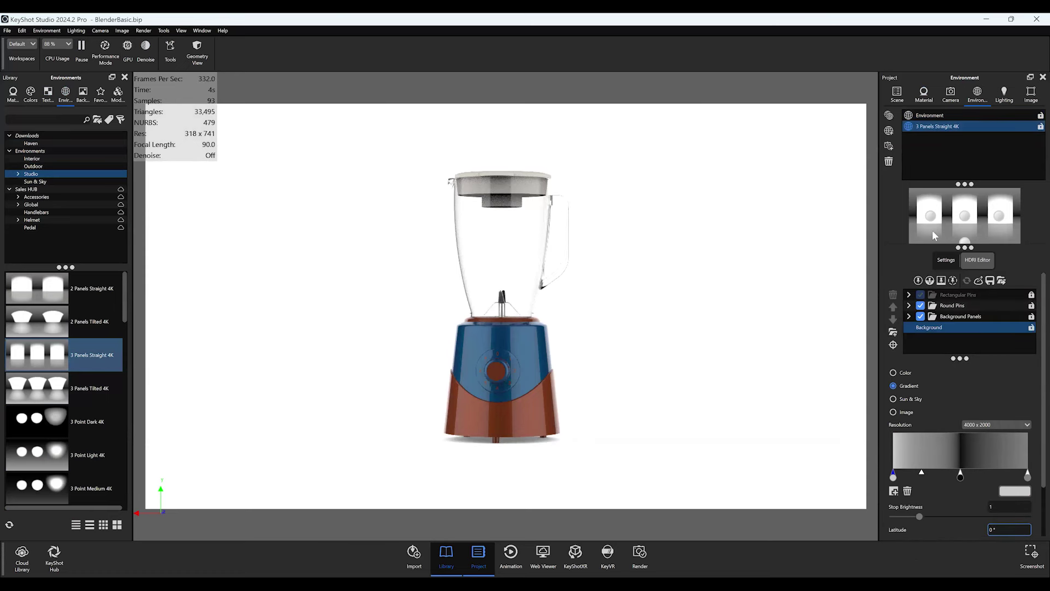
left_click(946, 261)
left_click_drag(957, 428, 920, 438)
- Nudge the environment rotation and compare the solid-colour and lighting-environment backdrops
key("c")
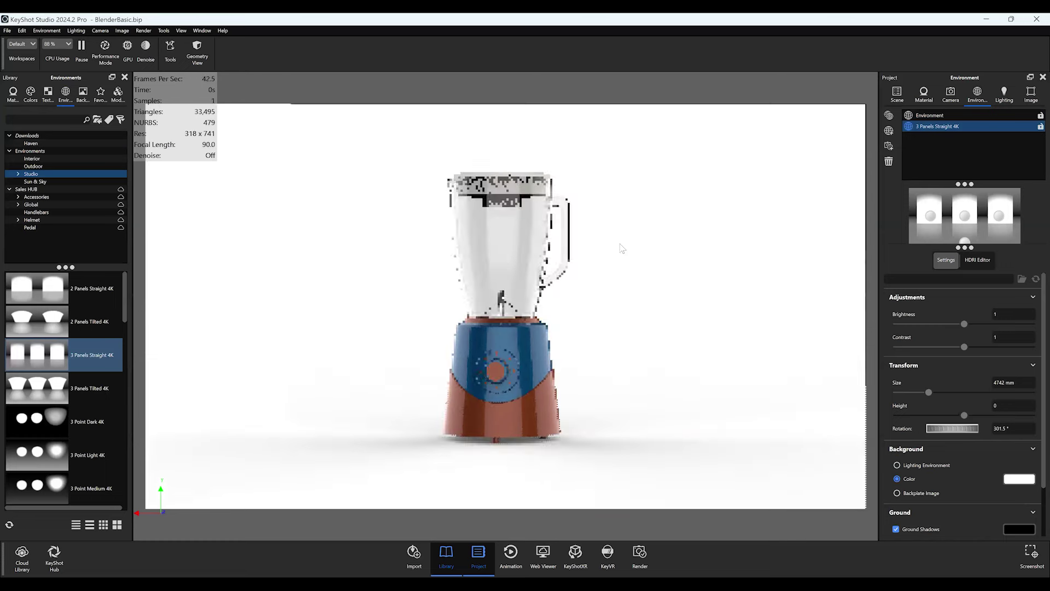
scroll(601, 252, "down", 10)
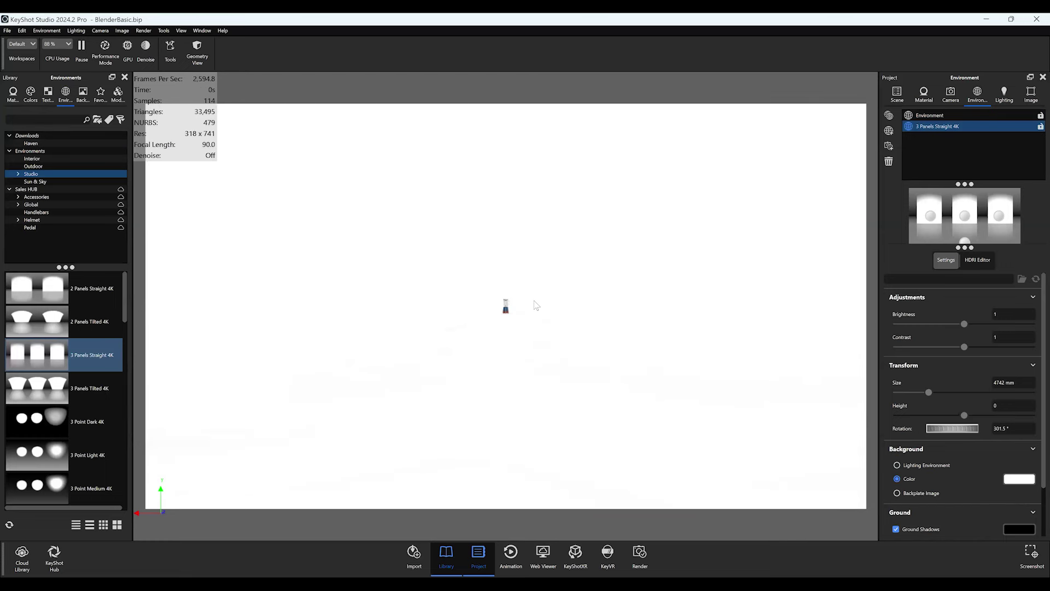
key("e")
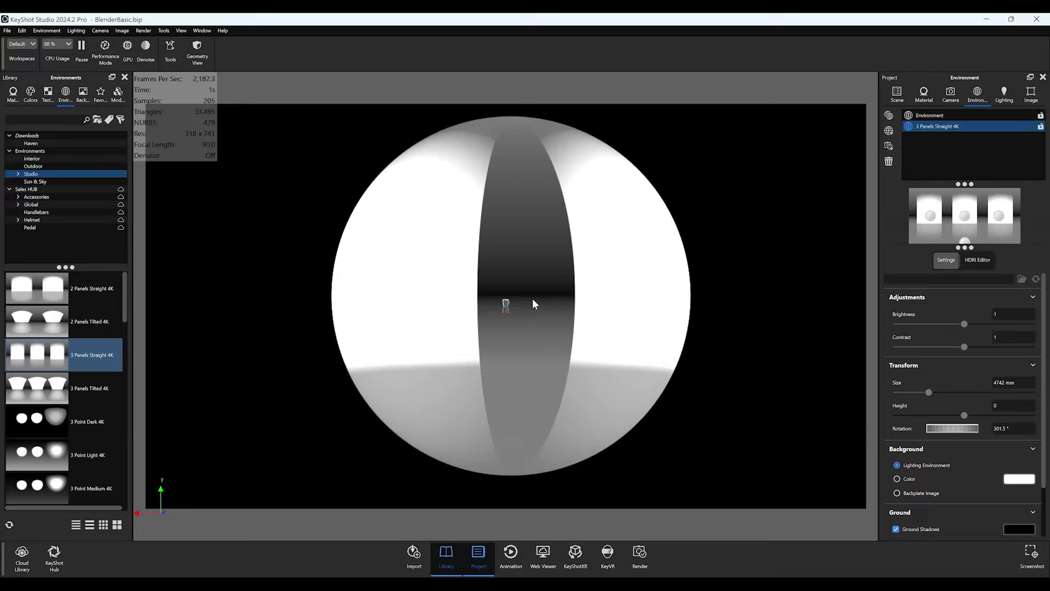
key("e")
key("e")
scroll(979, 268, "down", 1)
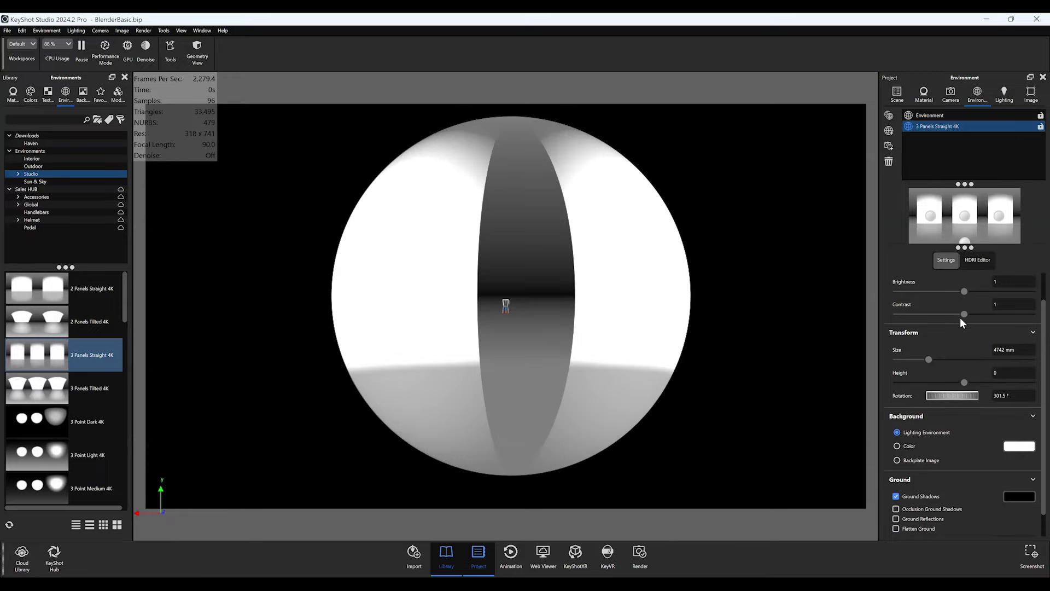
left_click(966, 261)
left_click(942, 261)
scroll(964, 298, "down", 1)
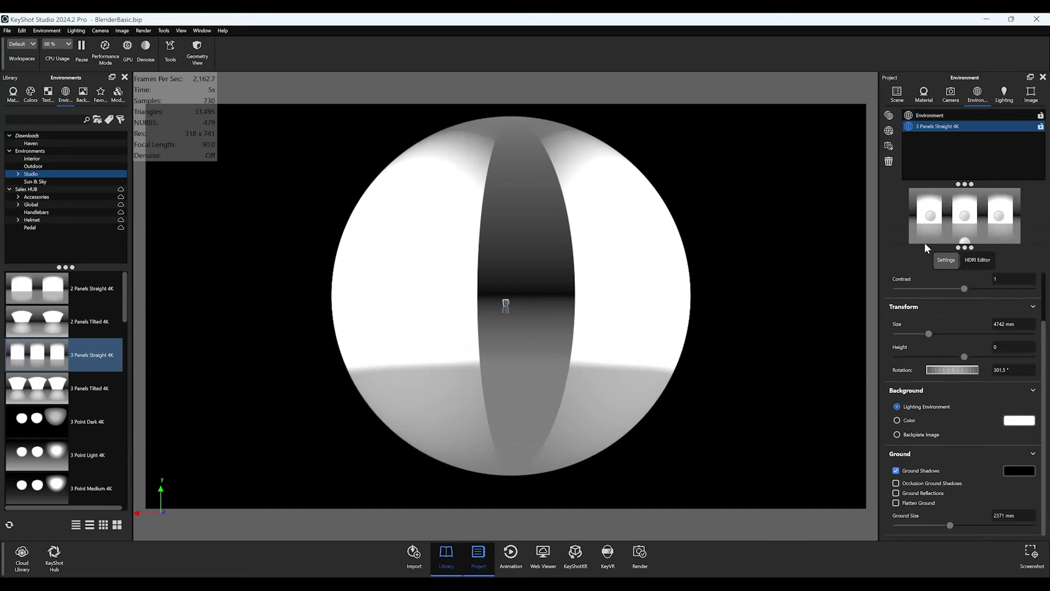
- Set the background to a solid pure white colour
left_click(904, 419)
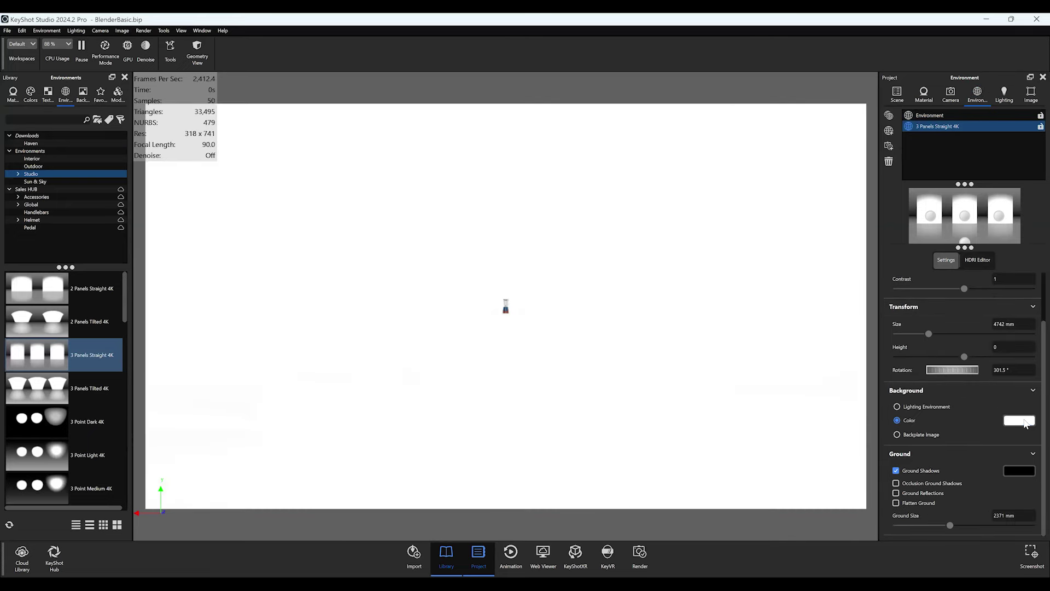
left_click(879, 236)
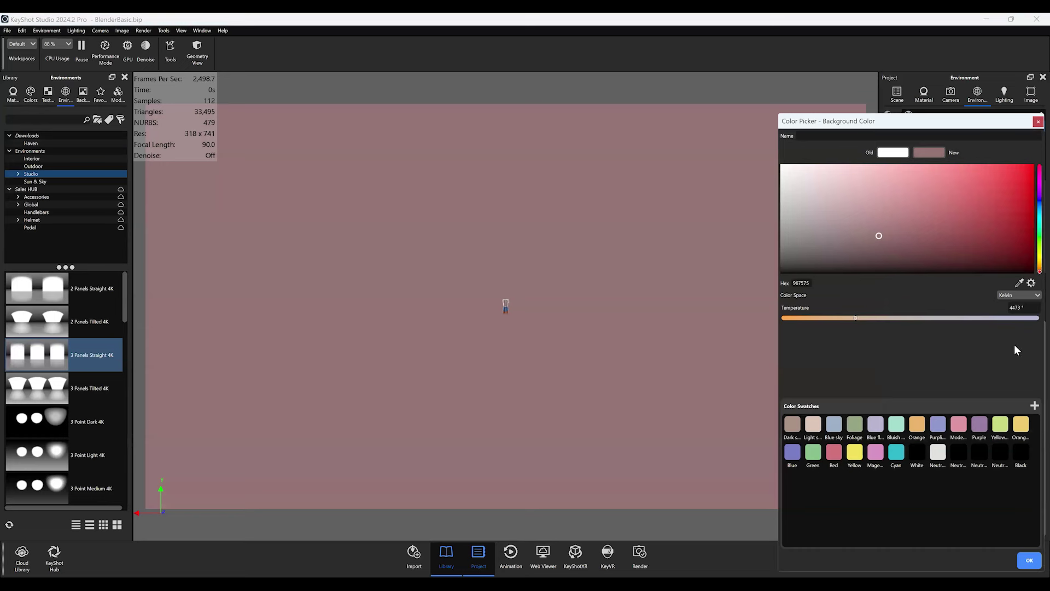
left_click_drag(796, 179, 694, 119)
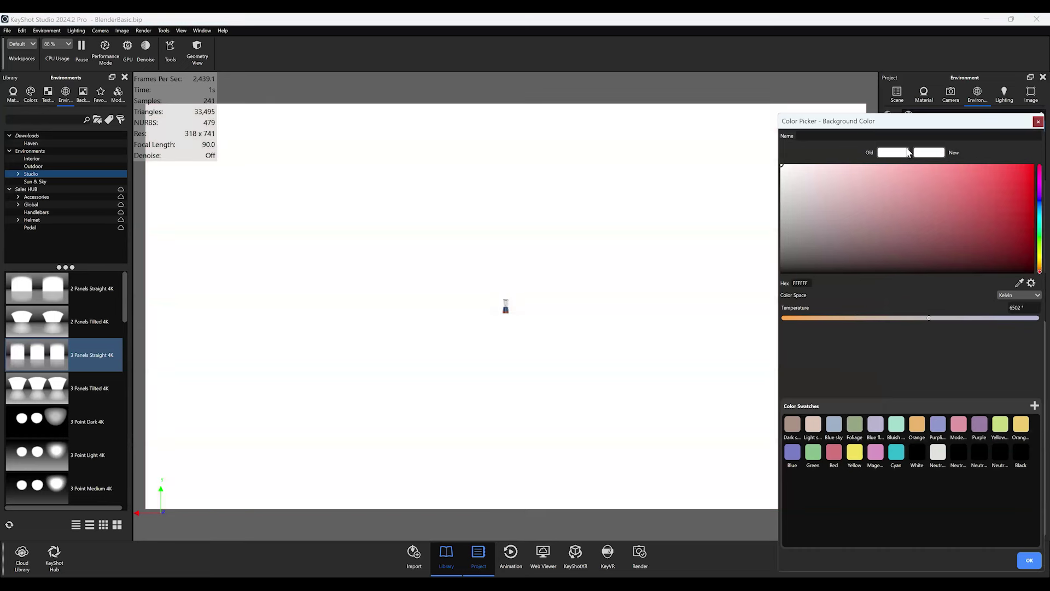
left_click(1038, 122)
scroll(533, 374, "up", 10)
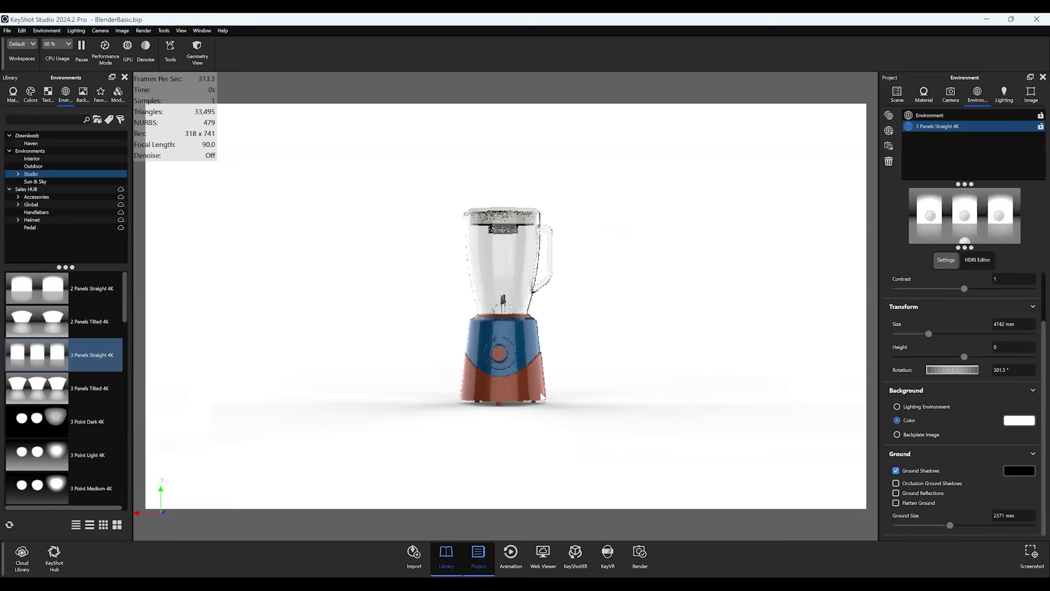
scroll(539, 394, "up", 5)
scroll(537, 394, "down", 3)
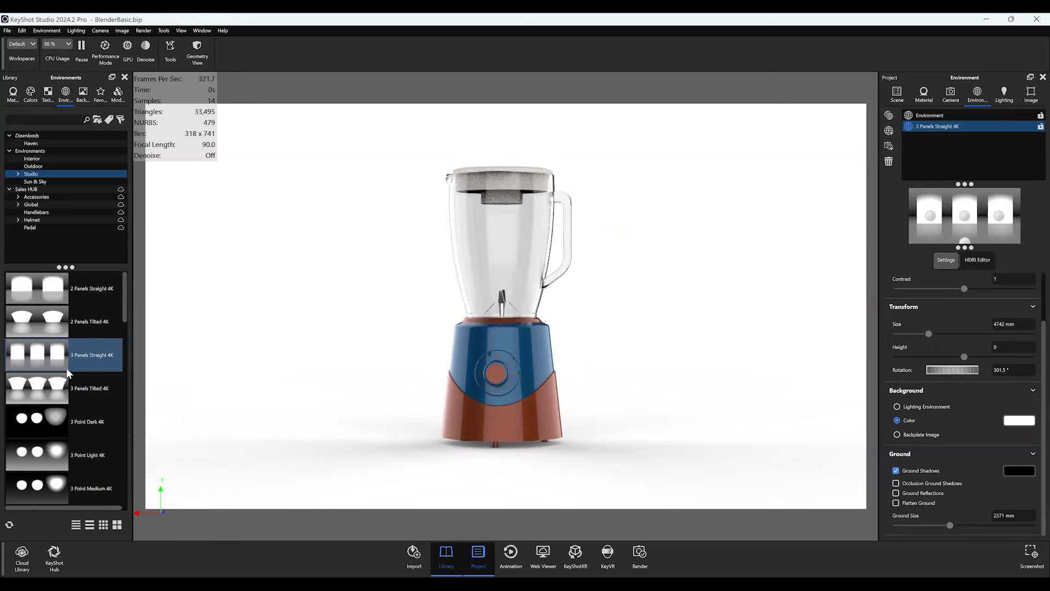
scroll(815, 251, "down", 2)
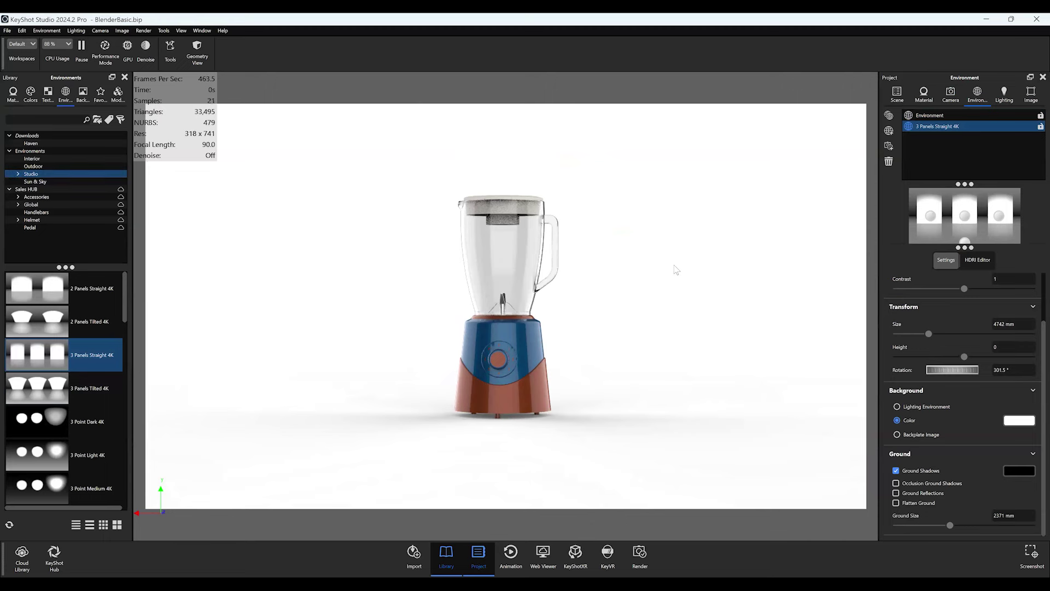
scroll(670, 265, "up", 2)
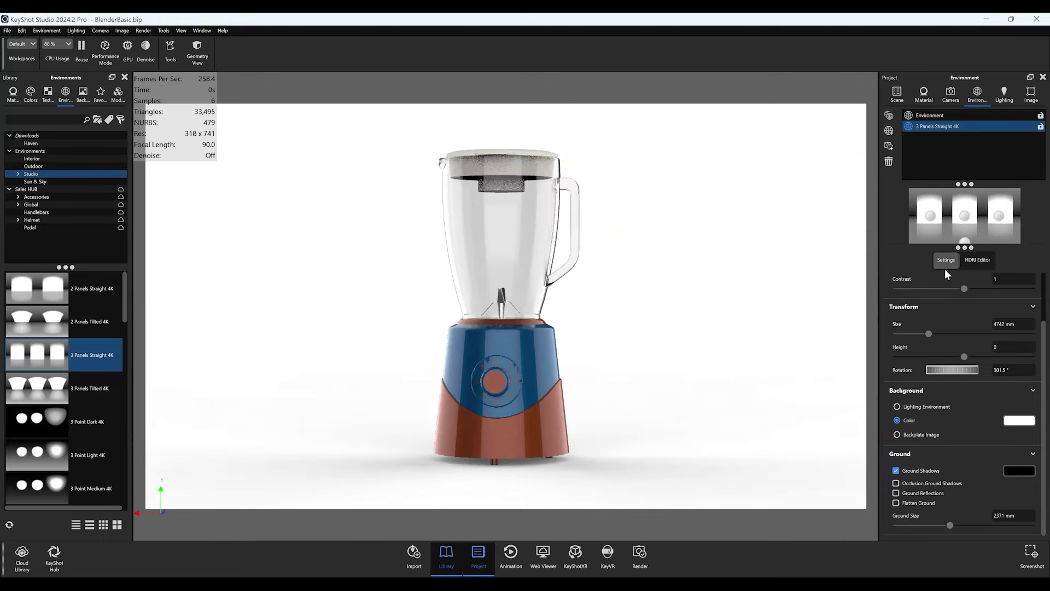
- Set the environment brightness to 0.71 and contrast to 1.21
left_click(979, 260)
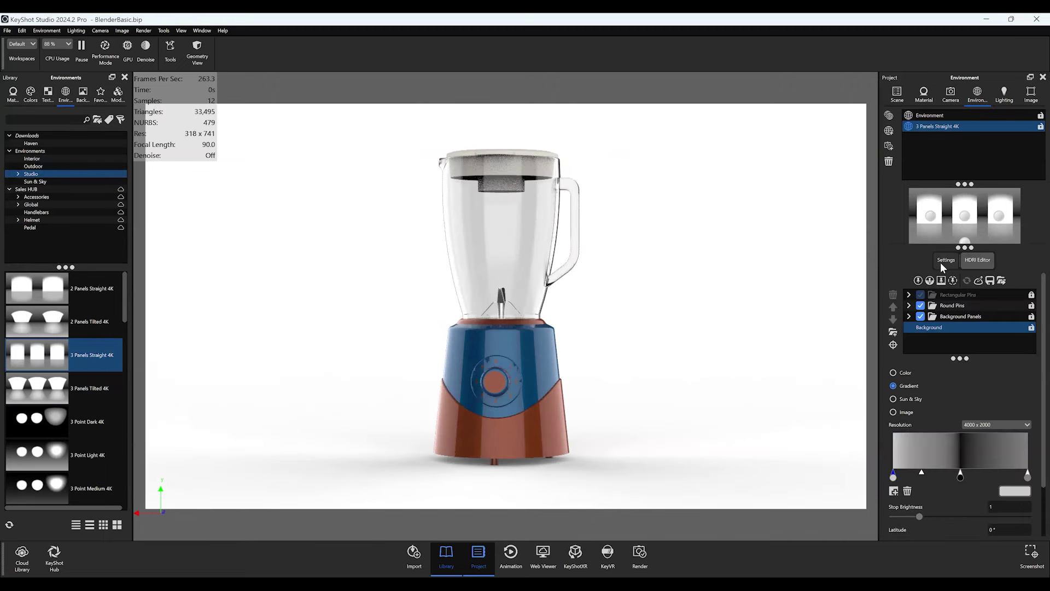
left_click(944, 261)
scroll(959, 289, "up", 2)
left_click_drag(963, 324, 979, 347)
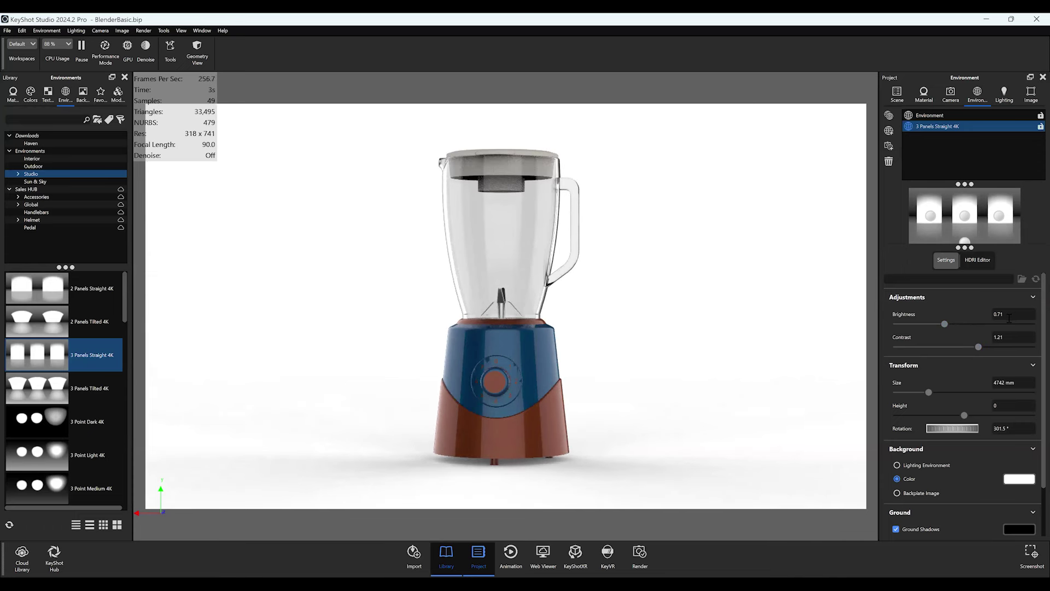
left_click(1009, 318)
- Switch back to the environment's HDRI editor
left_click(977, 259)
left_click(950, 257)
left_click(970, 260)
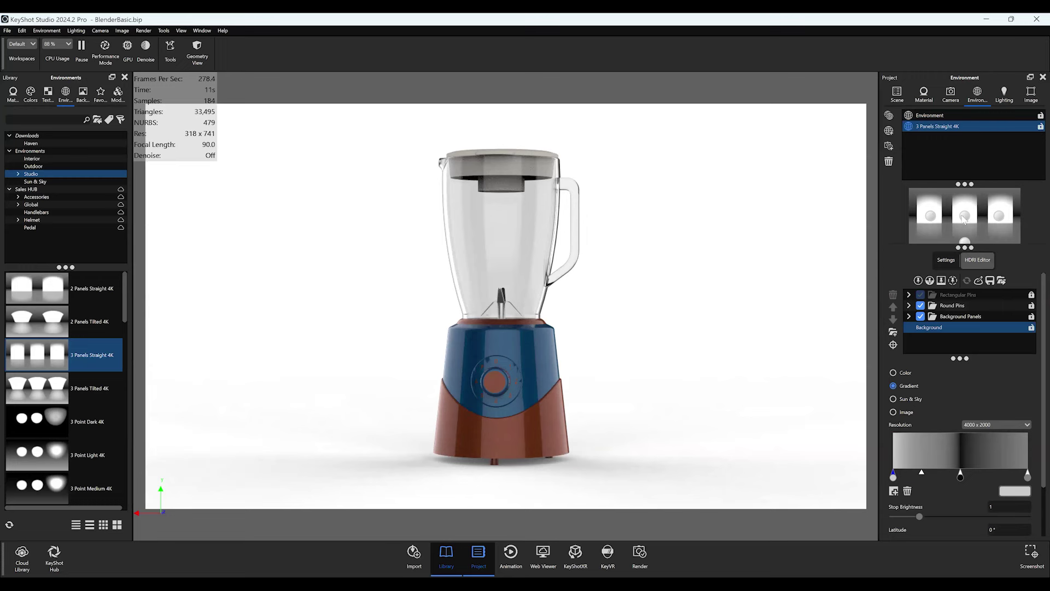
- Inspect the Round Pins Floor pin colour, then set brightness 0.838 and contrast 1.354
left_click(908, 304)
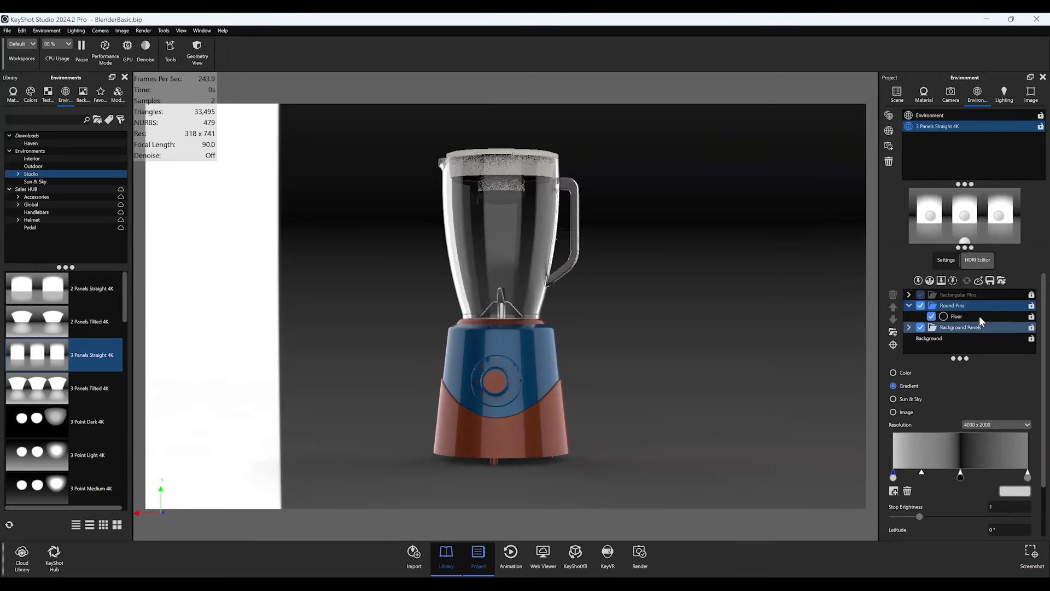
left_click(979, 316)
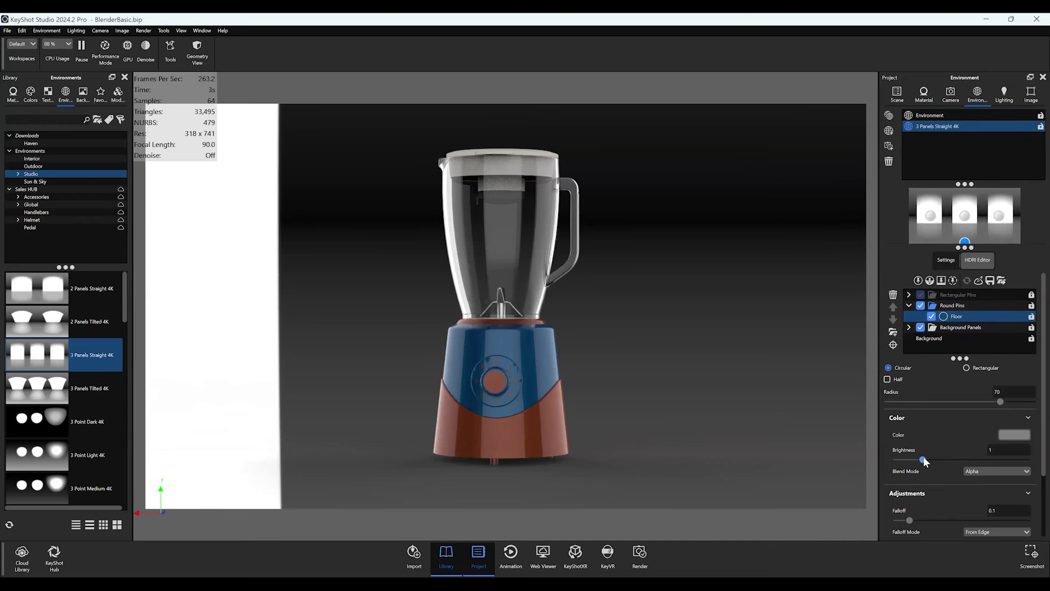
left_click(1014, 436)
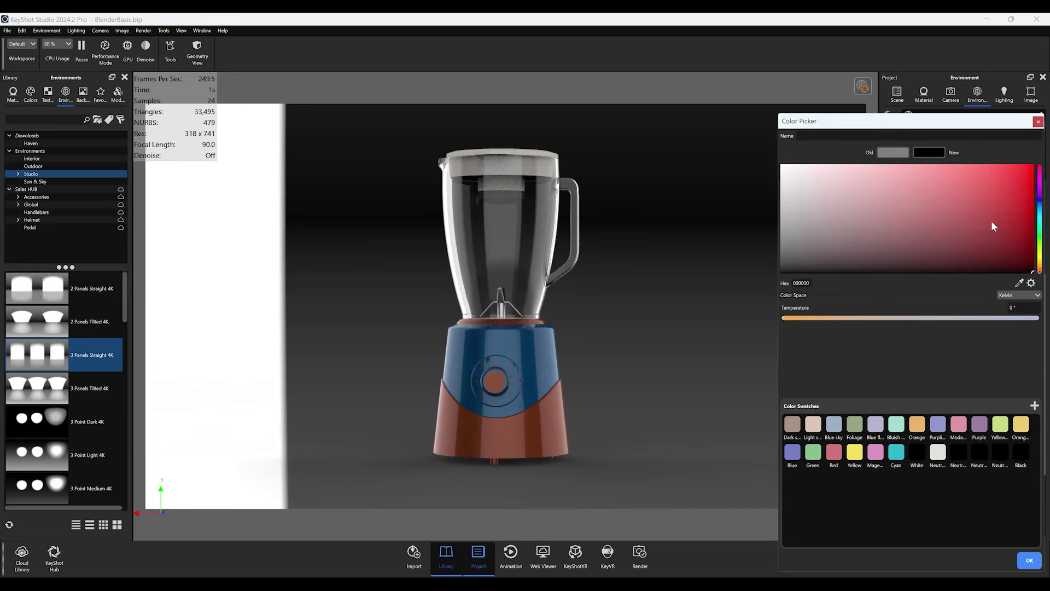
left_click(1009, 178)
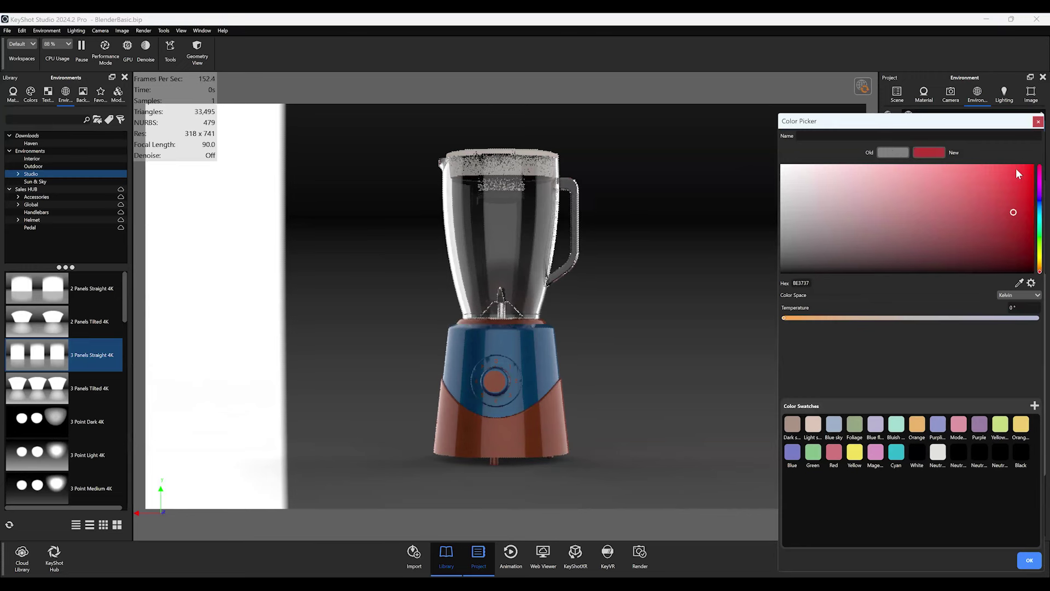
left_click_drag(989, 184, 809, 272)
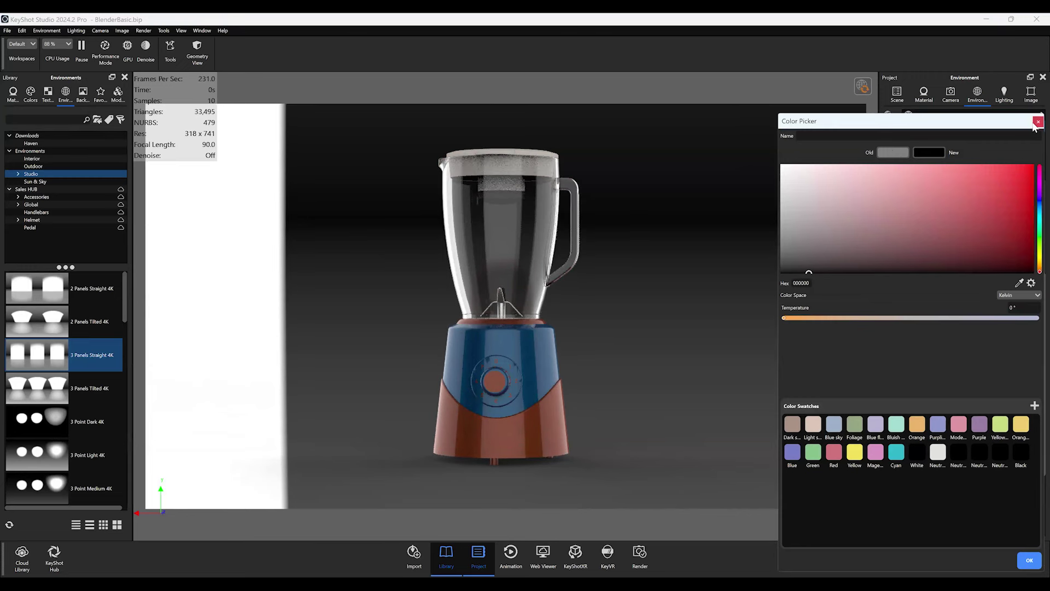
left_click(1036, 122)
left_click(942, 262)
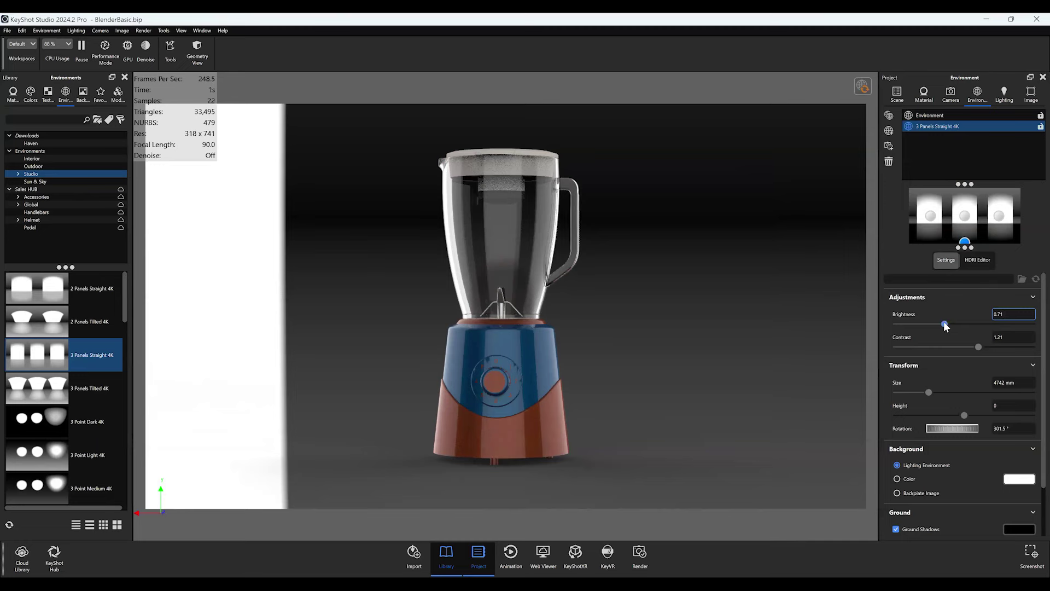
left_click_drag(945, 326, 988, 346)
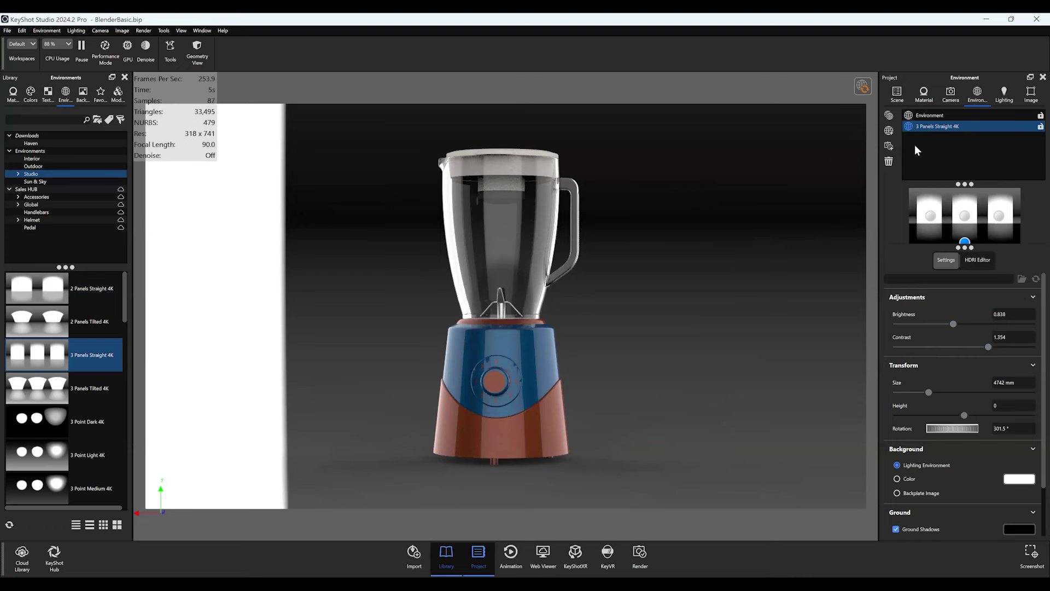
- Add a blank New Environment and show its HDRI editor with the grey Background layer
left_click(889, 131)
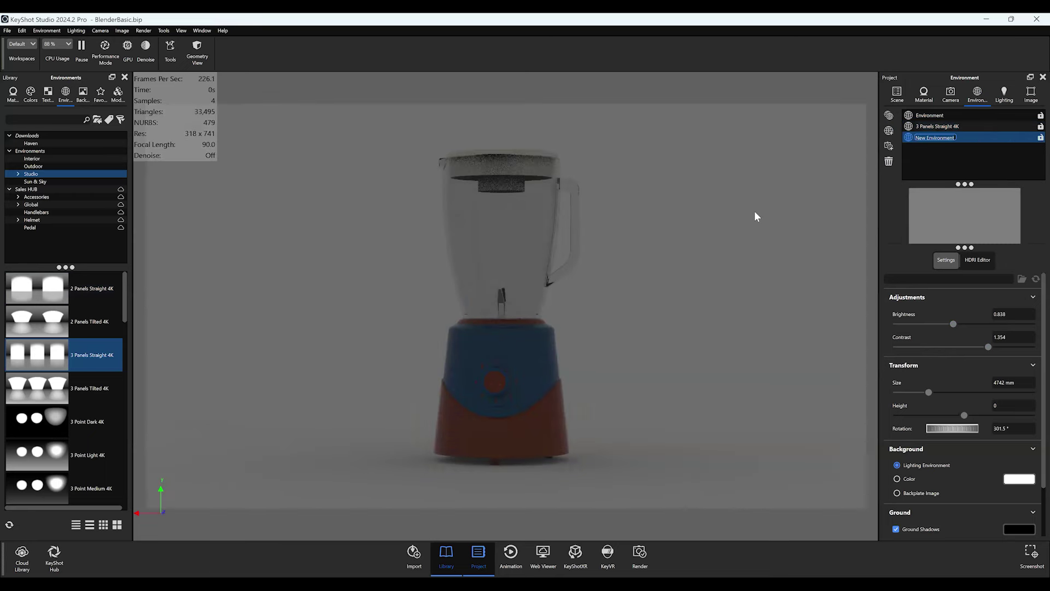
scroll(539, 352, "down", 10)
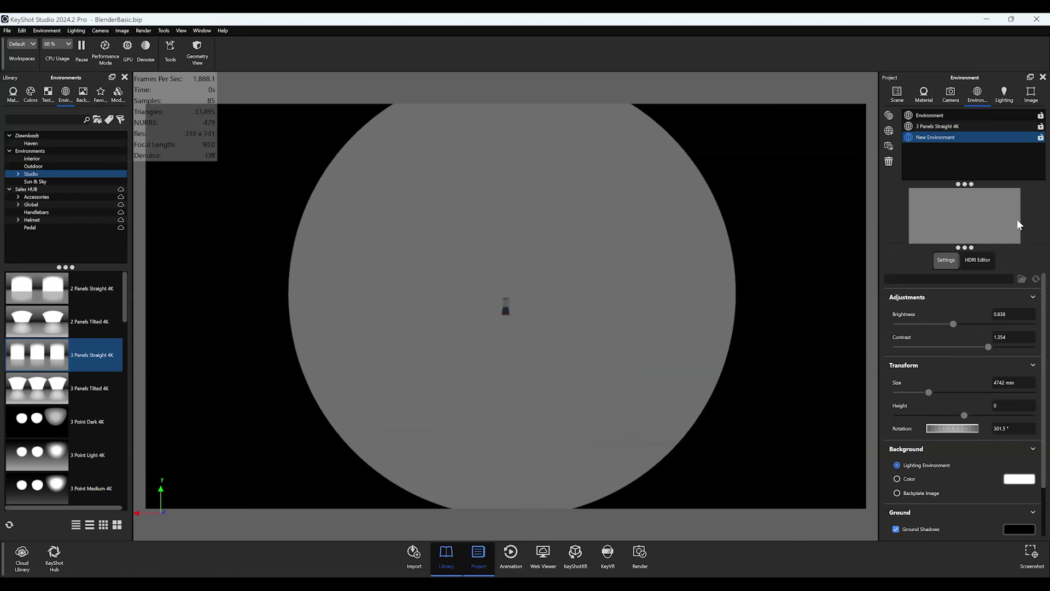
left_click(977, 260)
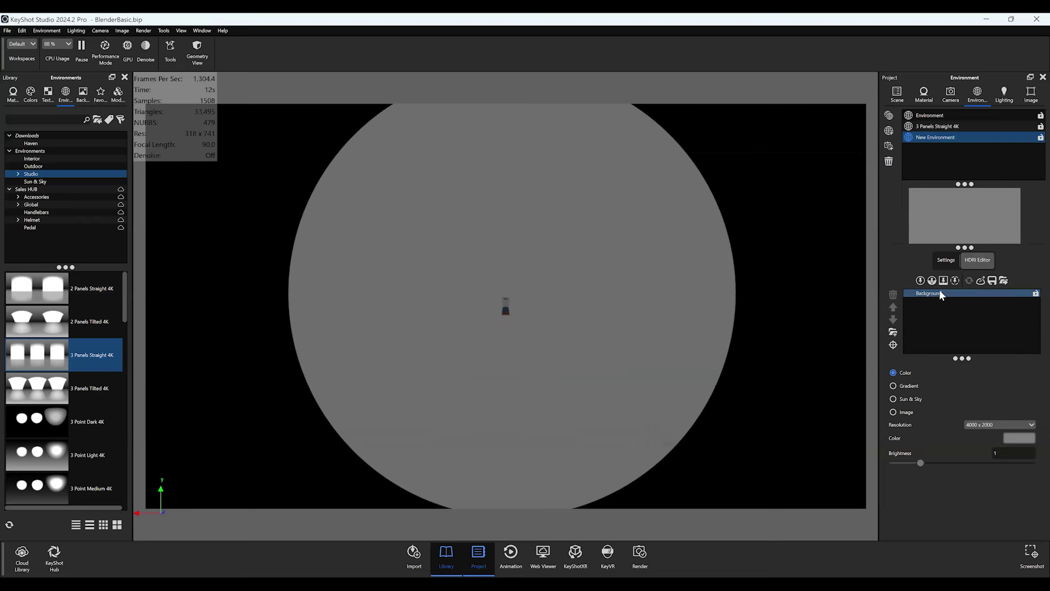
- Dim the background brightness to 0.355 and set a solid black background colour
left_click_drag(919, 463, 864, 462)
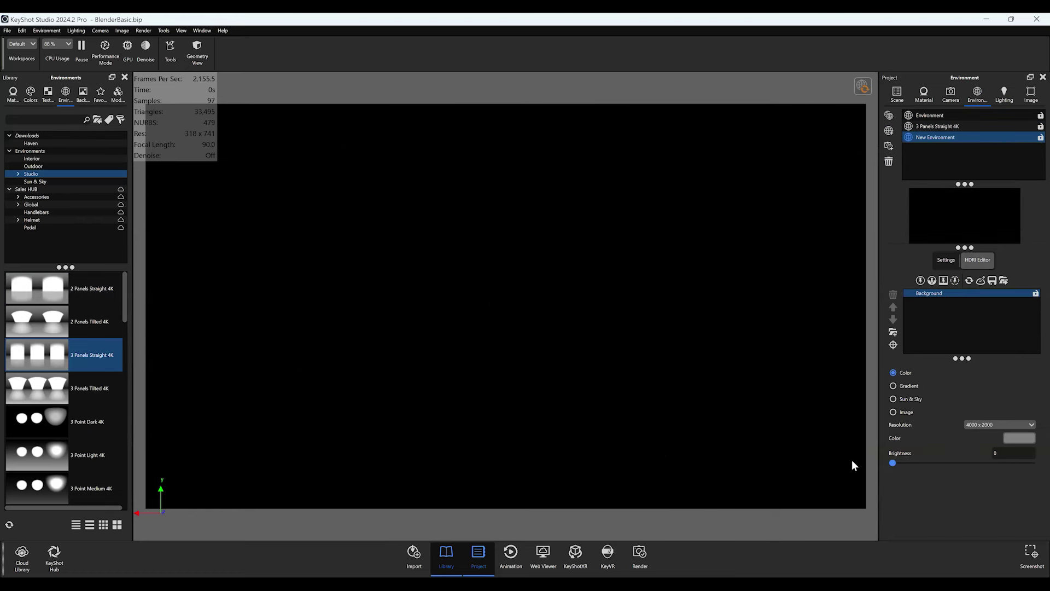
left_click(947, 256)
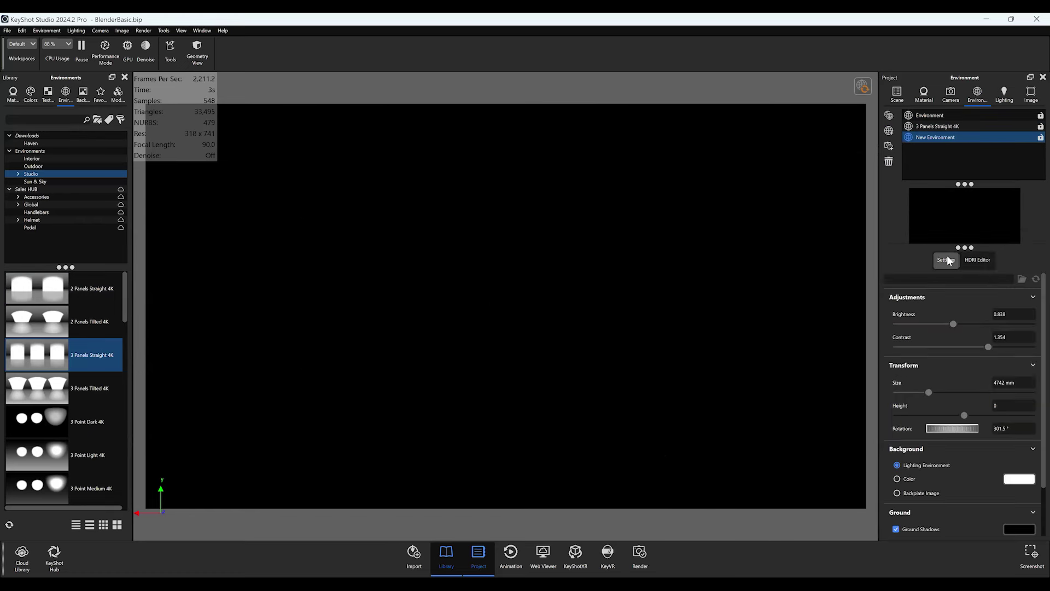
left_click(910, 479)
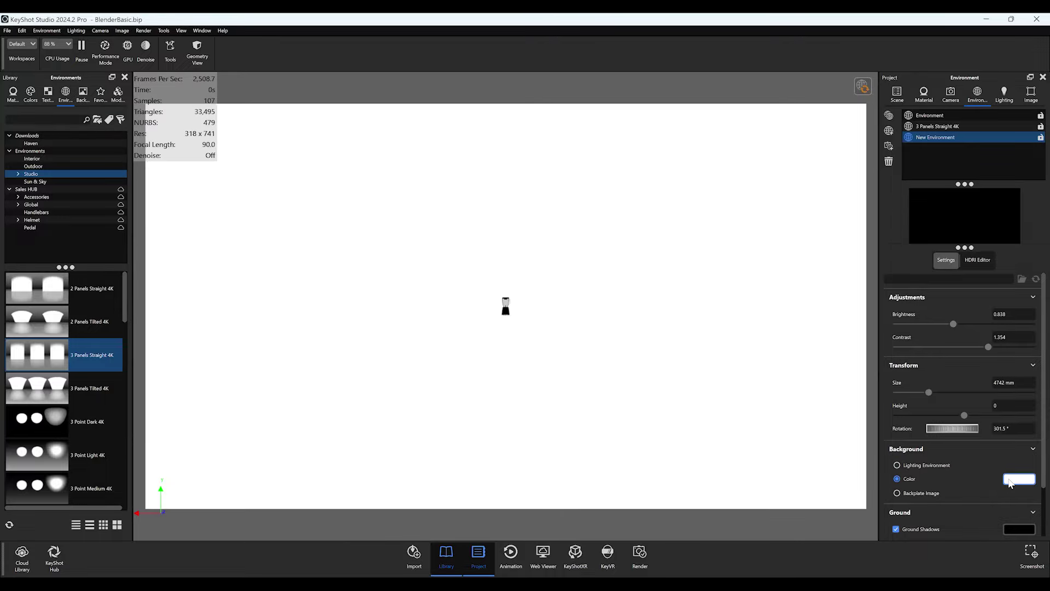
left_click_drag(806, 230, 673, 369)
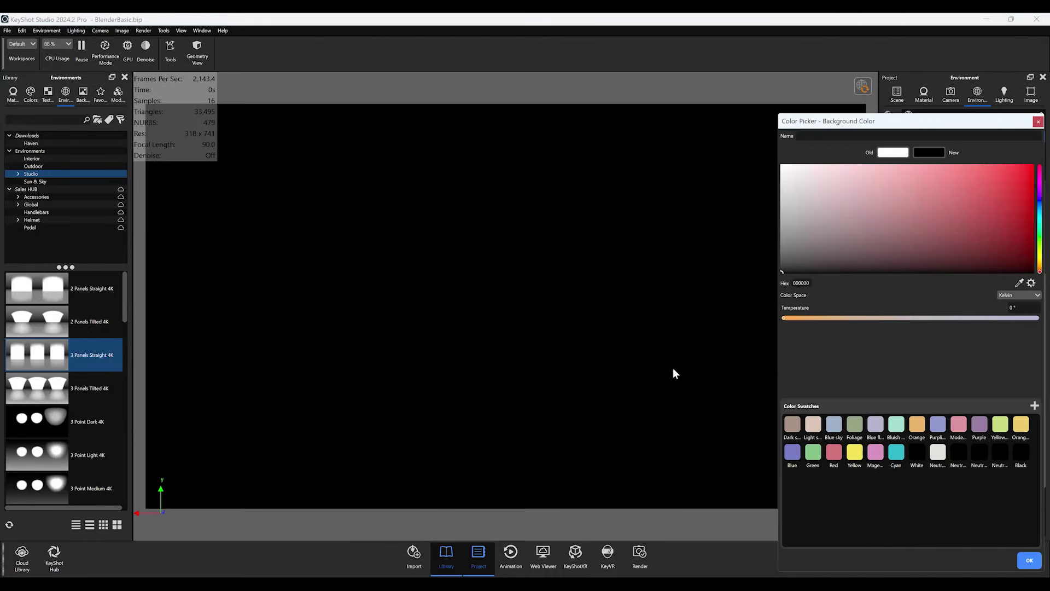
left_click(1022, 554)
- Add a test light pin in the HDRI editor, then delete Pin #1
left_click(977, 261)
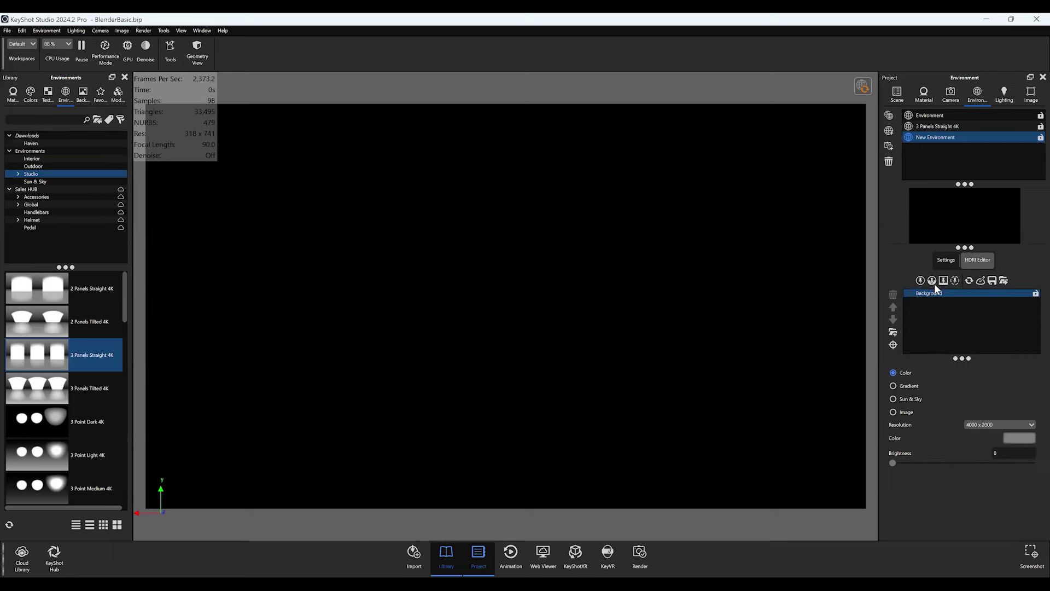
left_click(921, 282)
mouse_move(965, 216)
left_mouse_down()
mouse_move(924, 211)
mouse_move(947, 215)
left_mouse_up()
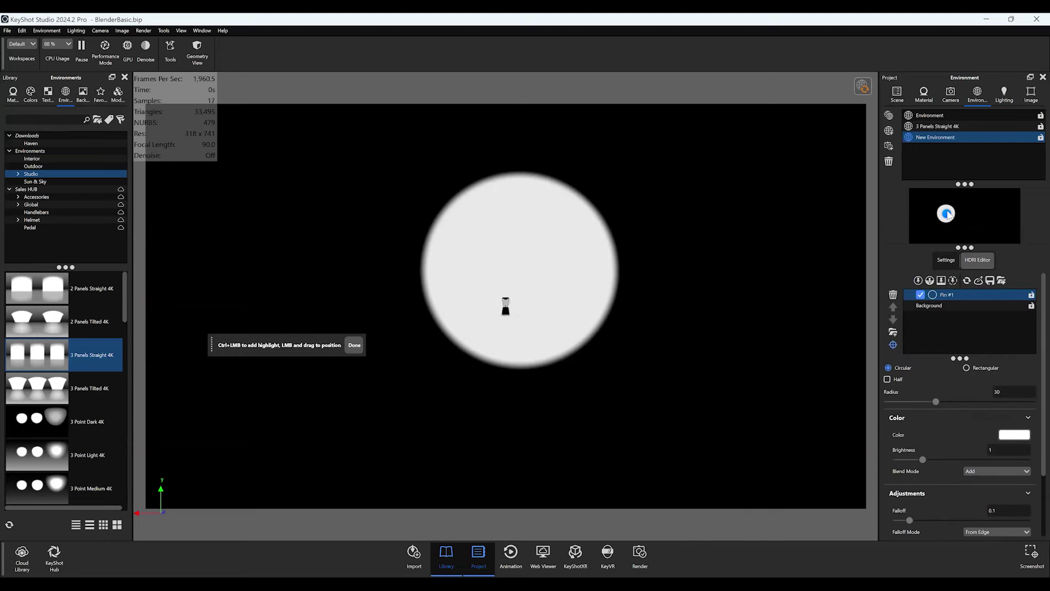
left_click(893, 295)
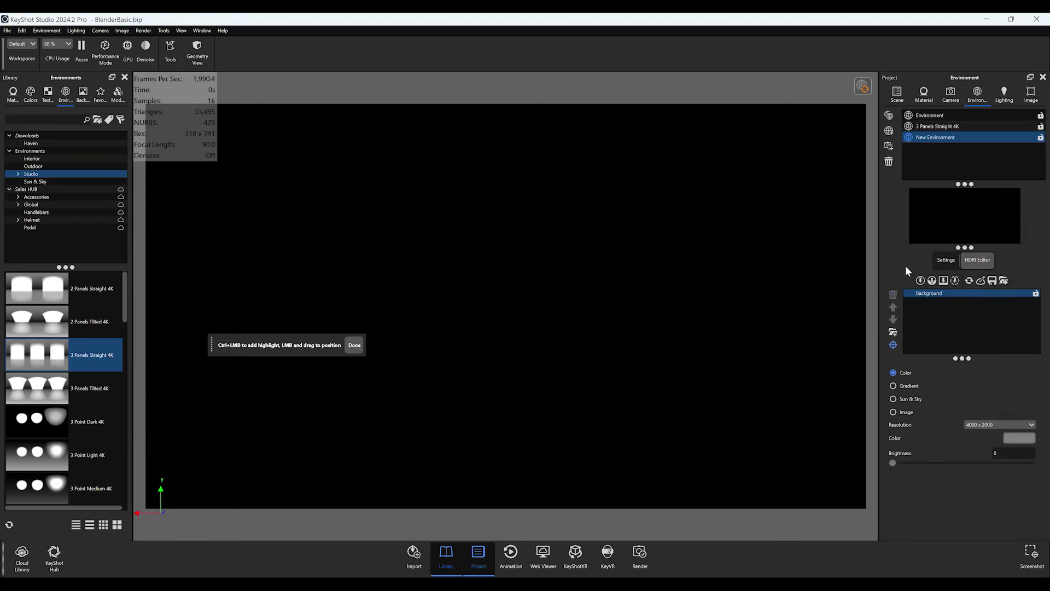
- Return the background to the lighting environment and view through the Front camera
left_click(945, 261)
left_click(897, 479)
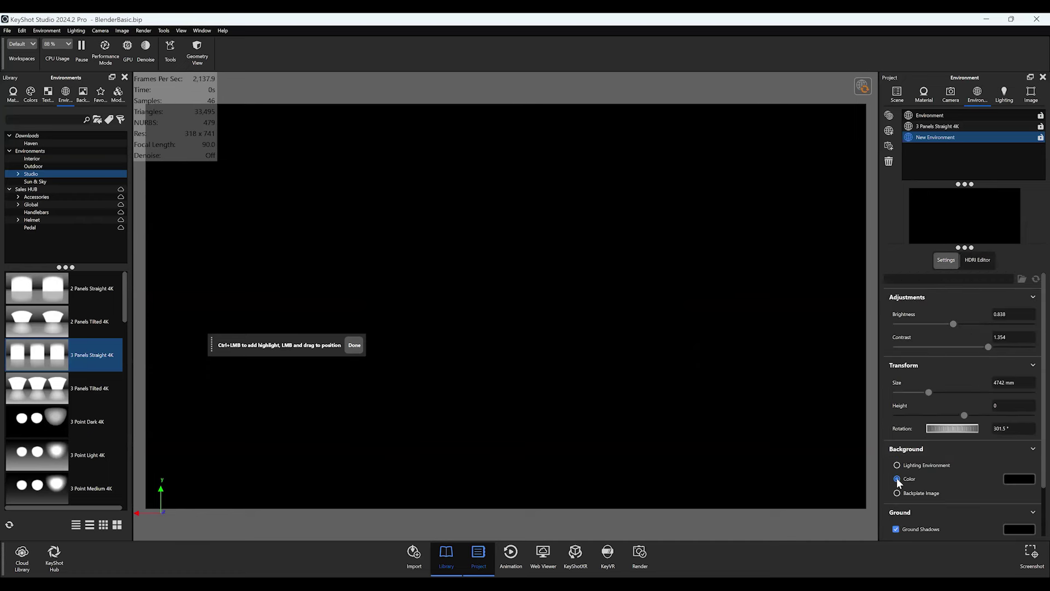
left_click(898, 465)
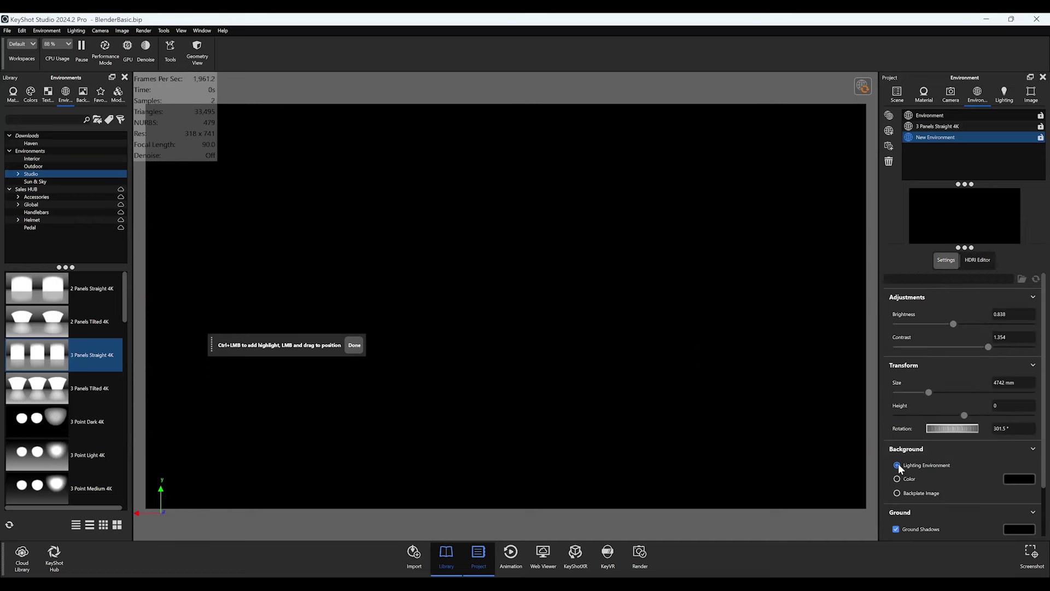
left_click(950, 93)
left_click(942, 125)
left_click(973, 93)
- Adjust the Background layer brightness and undo a newly added pin, leaving only Background
left_click(973, 261)
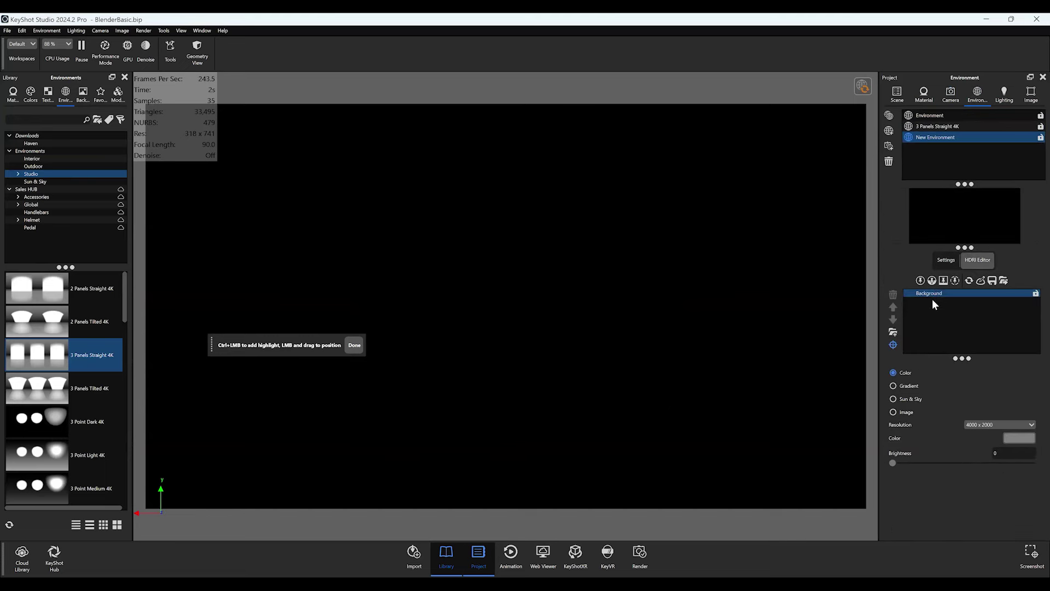
left_click_drag(936, 463, 878, 458)
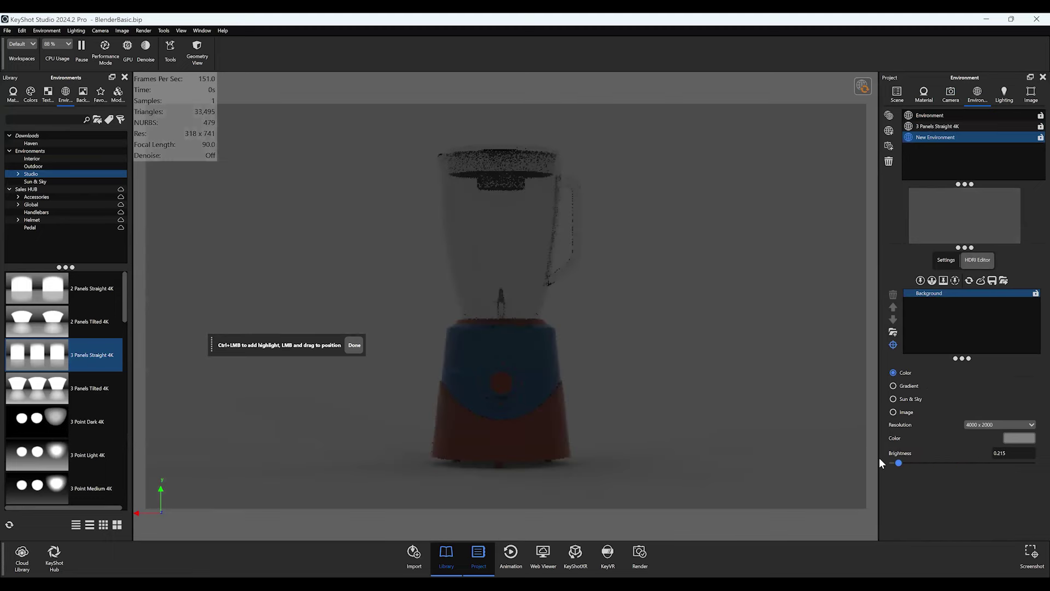
left_click(938, 260)
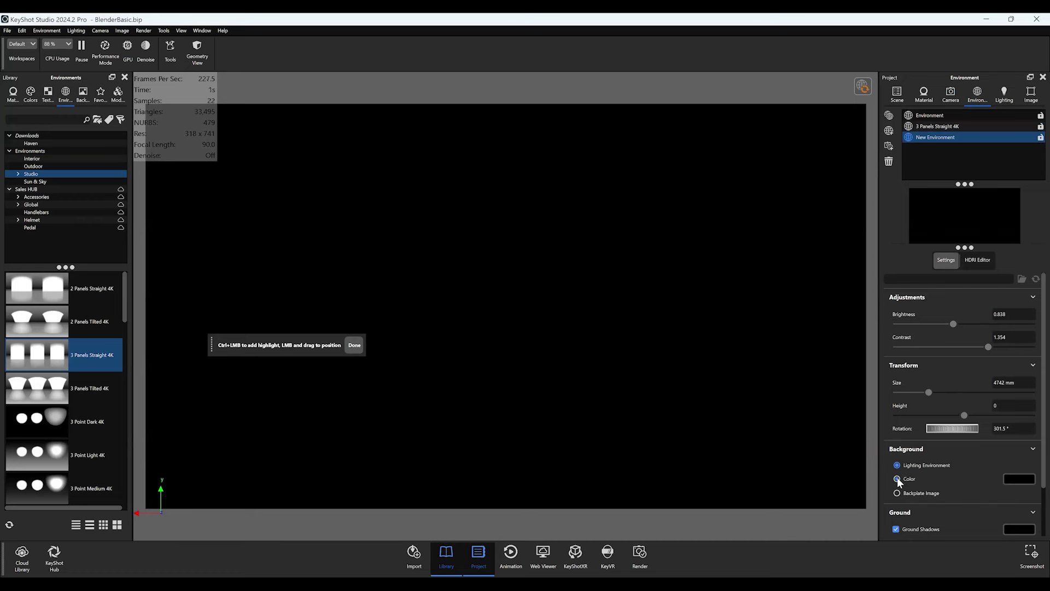
left_click(973, 261)
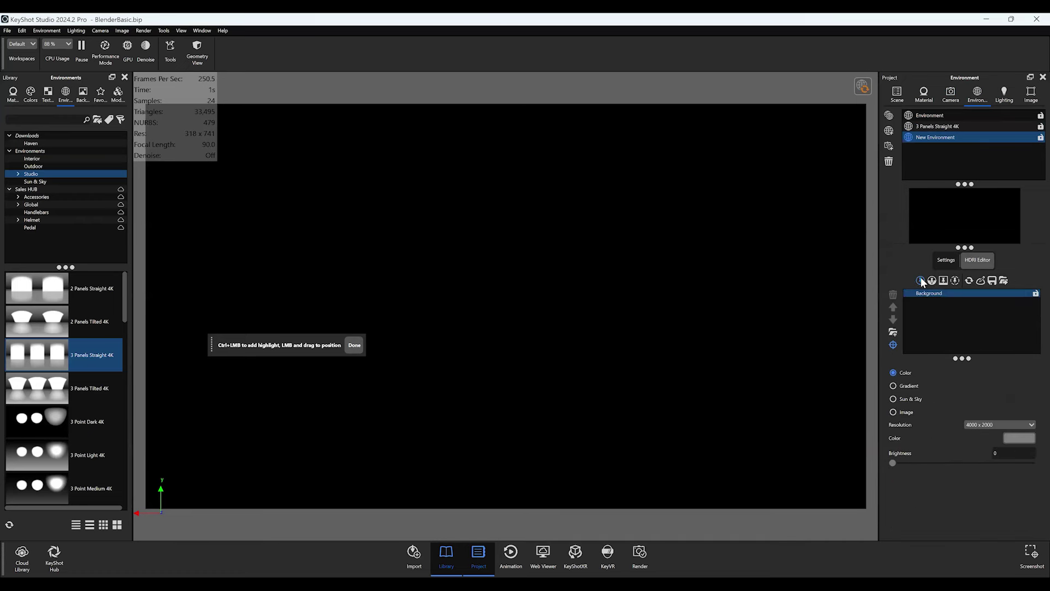
left_click(919, 281)
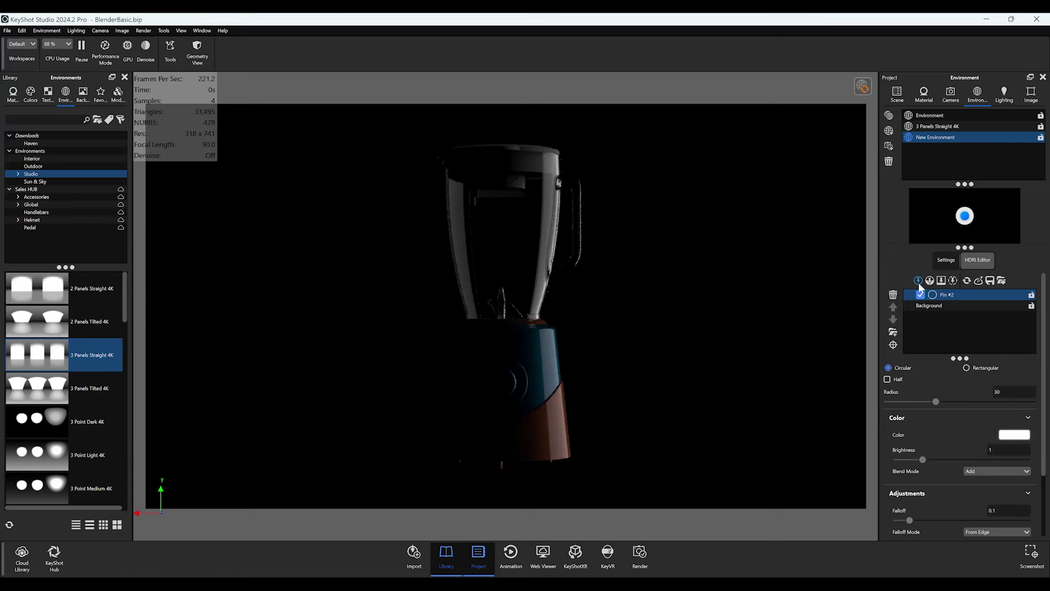
key("ctrl+z")
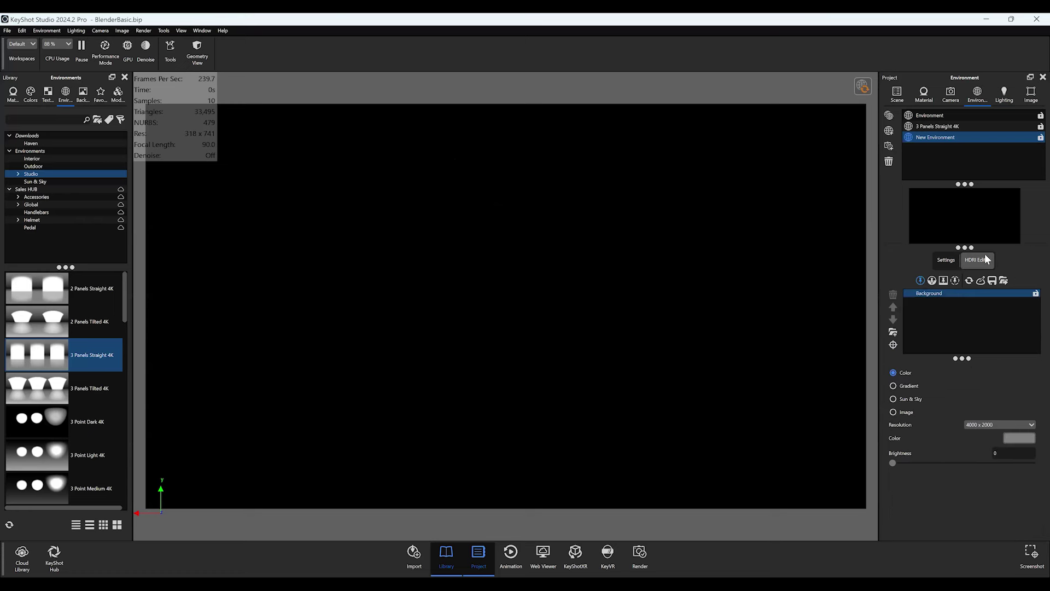
- Add a light pin and position it behind the blender as a rim light
left_click(920, 280)
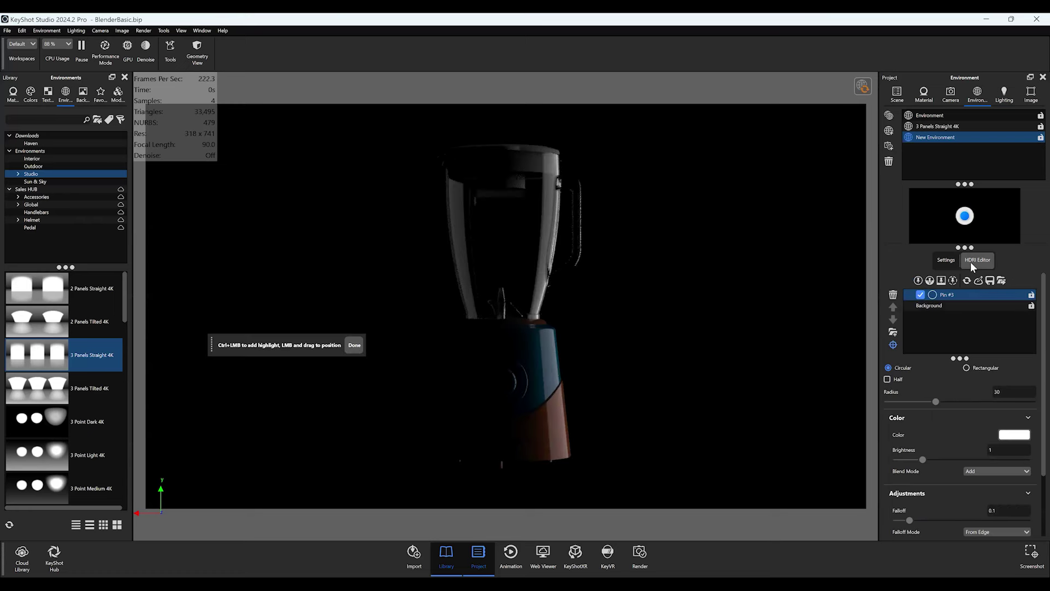
left_click(492, 282)
left_click(498, 393)
left_click(533, 162)
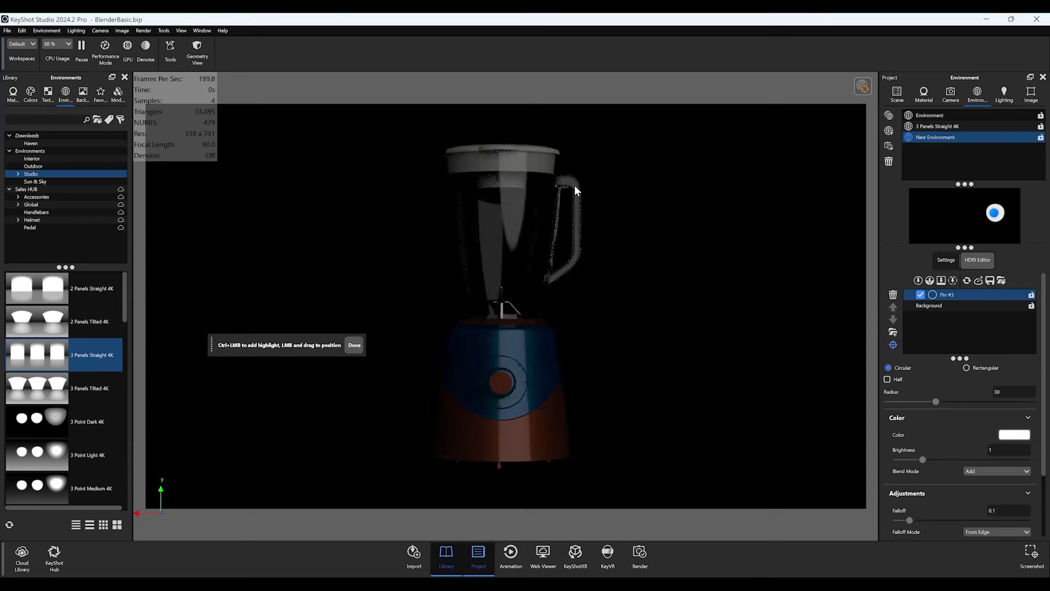
left_click(574, 185)
left_click(484, 264)
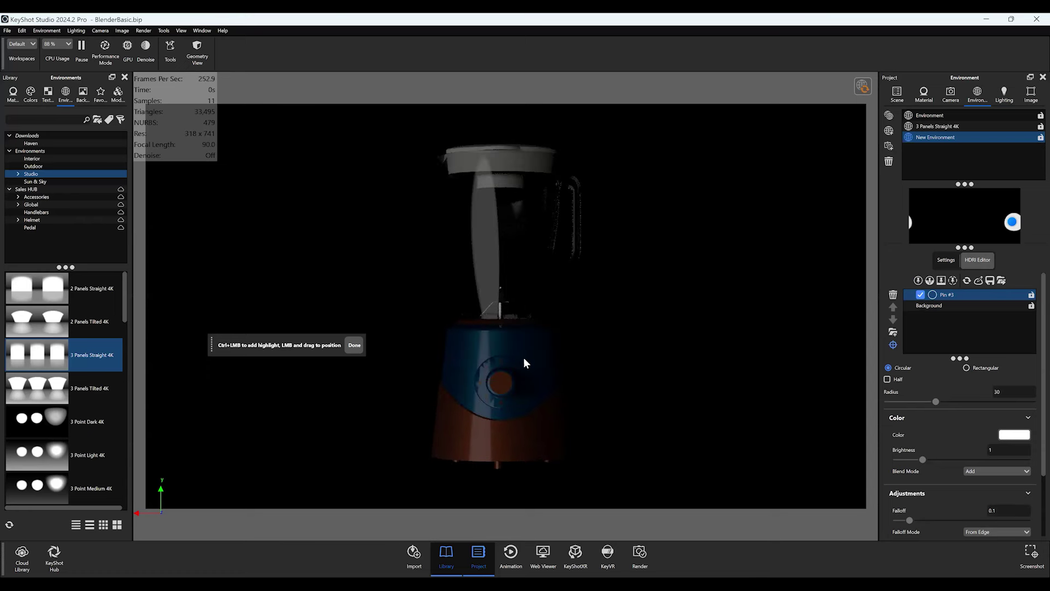
mouse_move(511, 357)
left_mouse_down()
mouse_move(468, 351)
mouse_move(513, 342)
mouse_move(504, 348)
left_mouse_up()
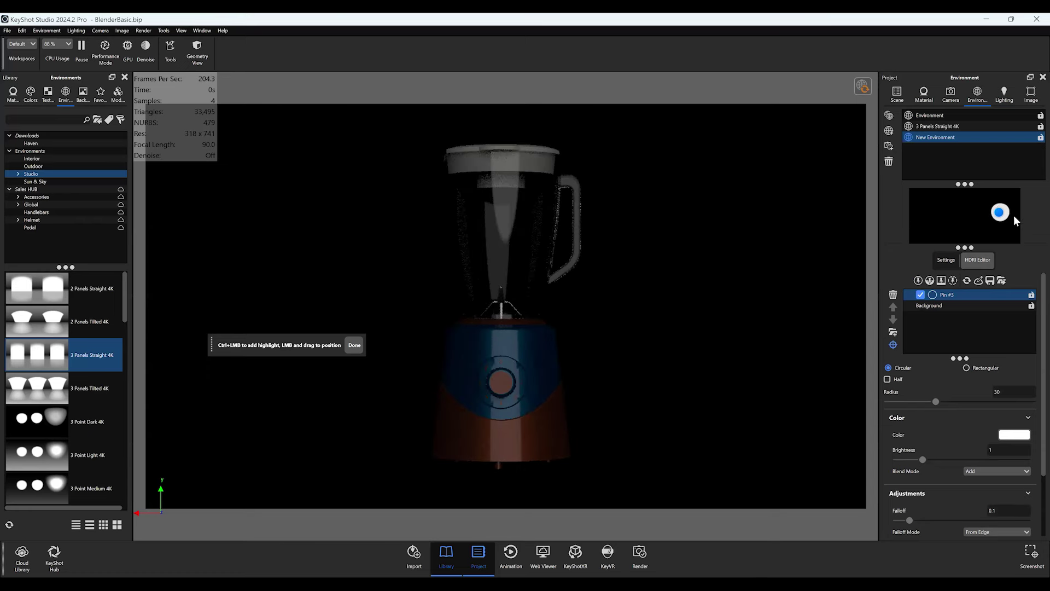
left_click_drag(1015, 221, 945, 219)
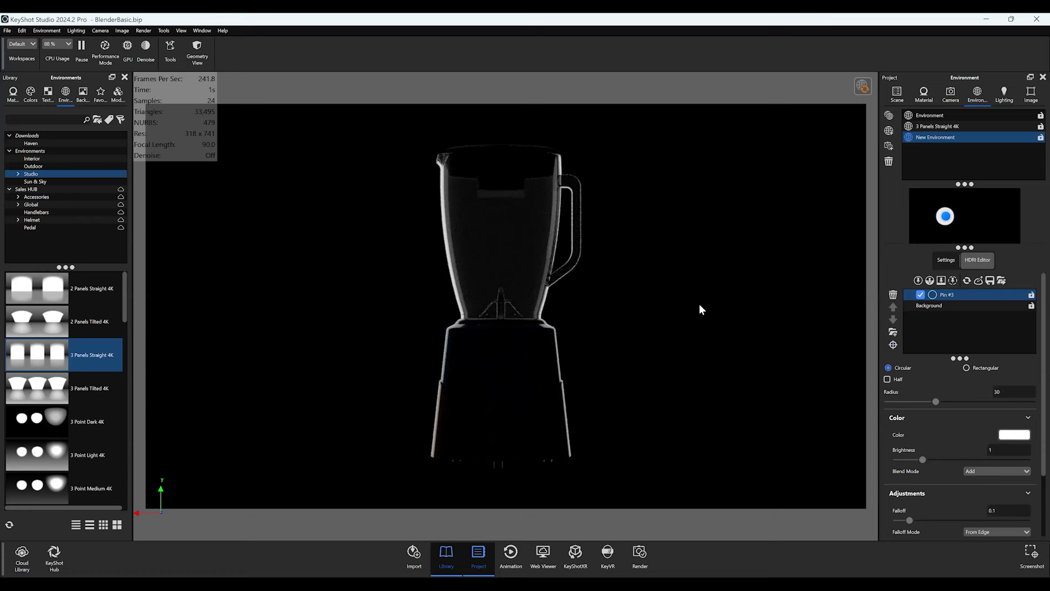
- Name the pin Rim with brightness 0.835, softer falloff, radius about 26; add a base pin
double_click(952, 294)
left_click_drag(926, 459, 919, 460)
left_click_drag(932, 518, 947, 520)
left_click_drag(936, 402, 931, 403)
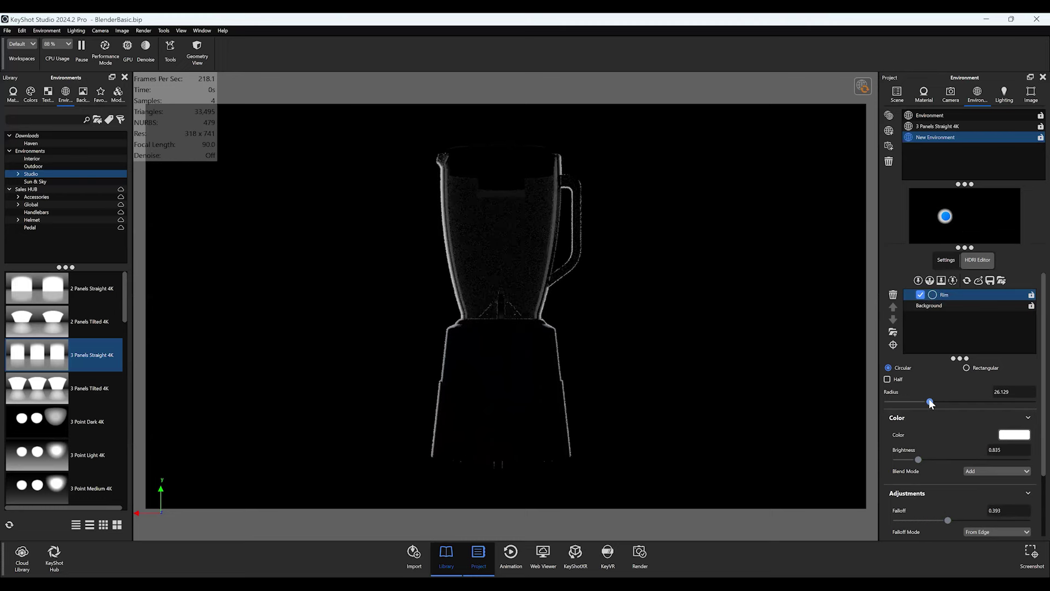
left_click(917, 280)
left_click_drag(510, 351, 497, 370)
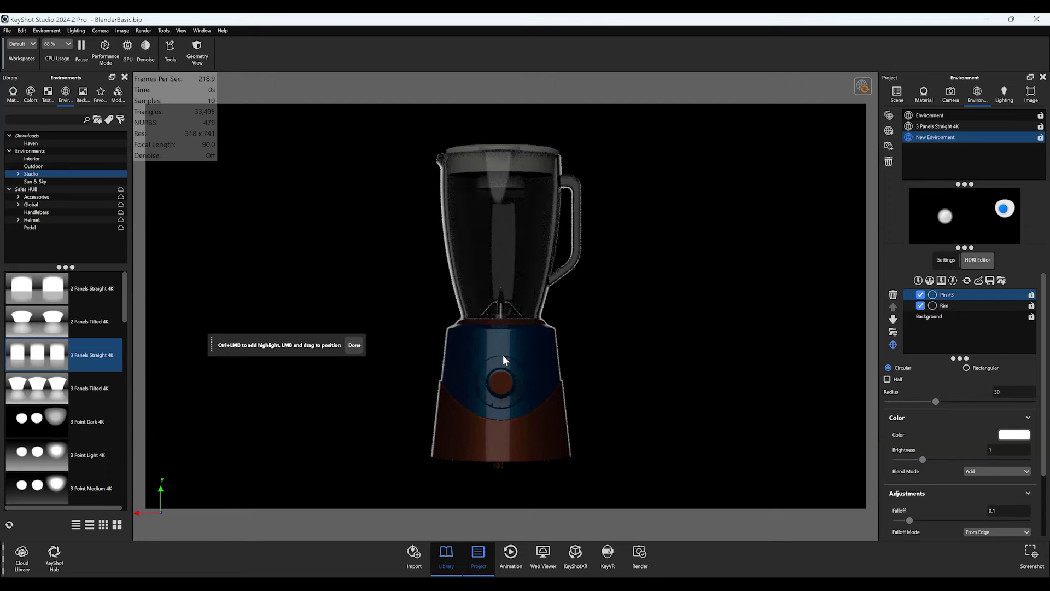
- Enlarge the front pin to radius 49.6, falloff 0.155, with a warmer Kelvin colour
left_click(354, 345)
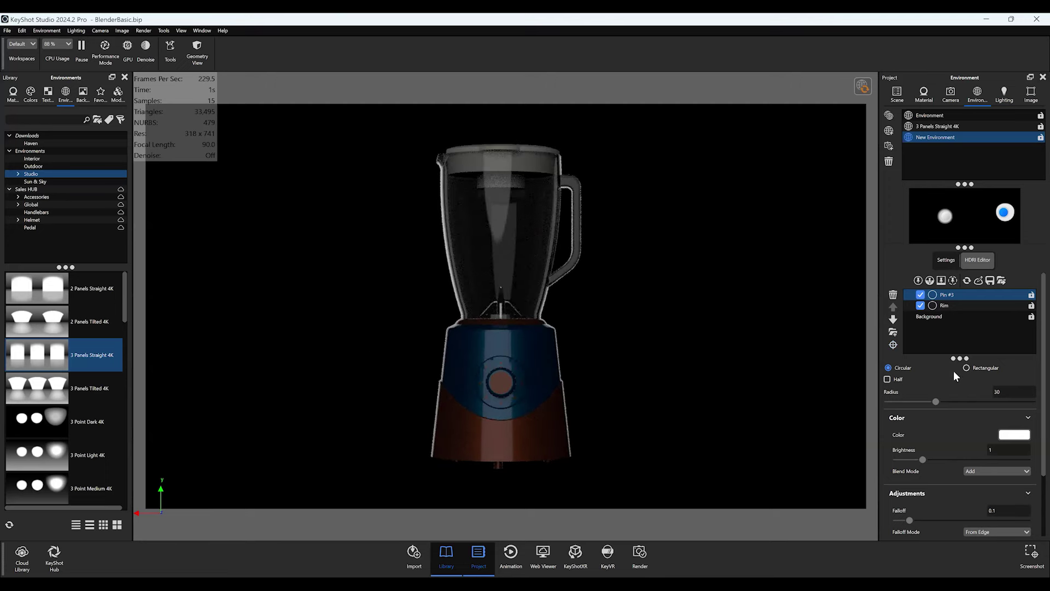
left_click_drag(955, 400, 967, 400)
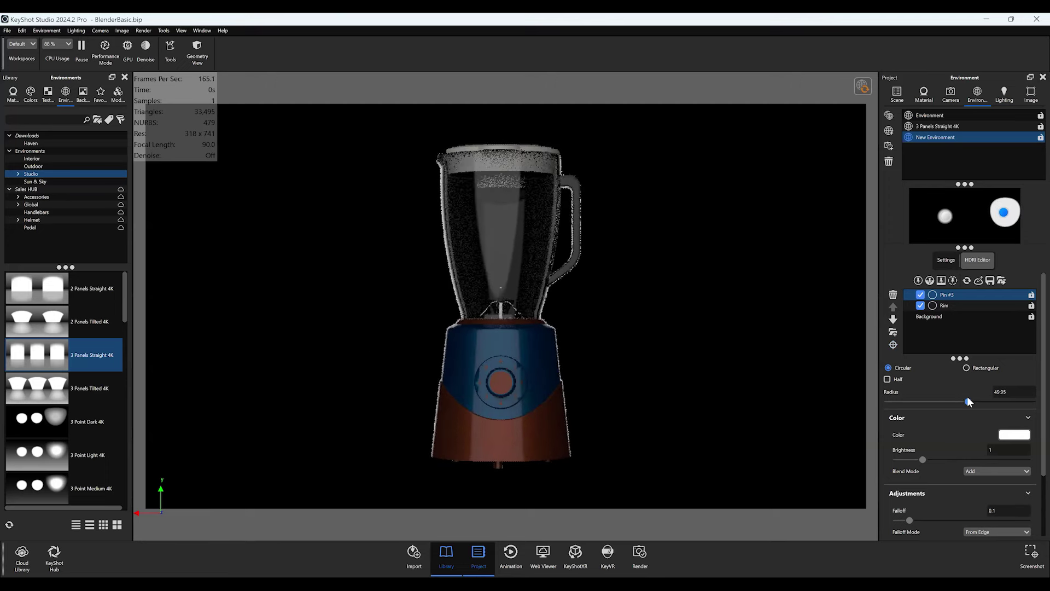
left_click_drag(920, 519, 917, 520)
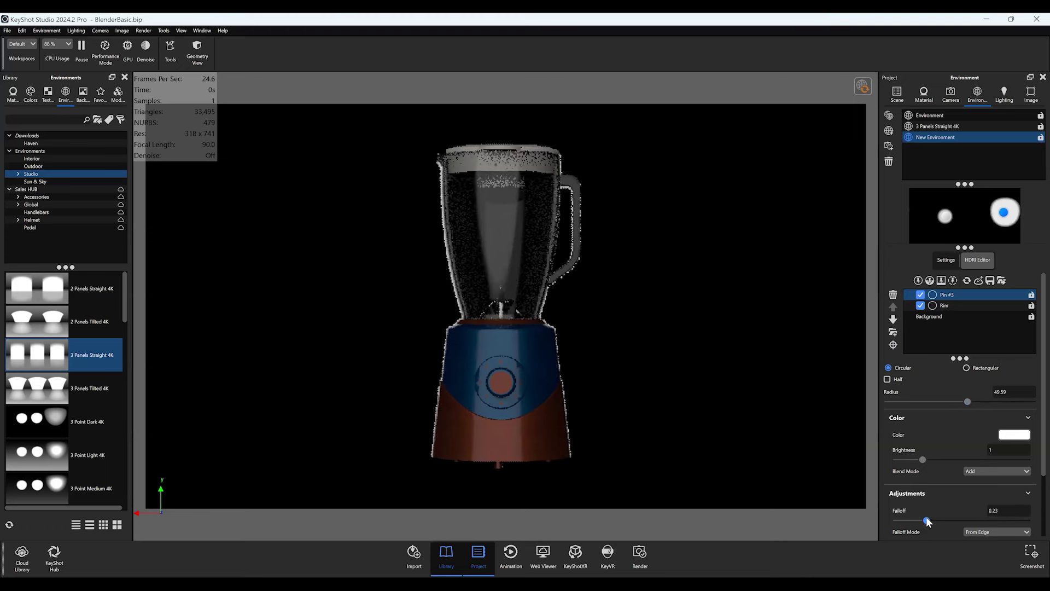
left_click(1012, 436)
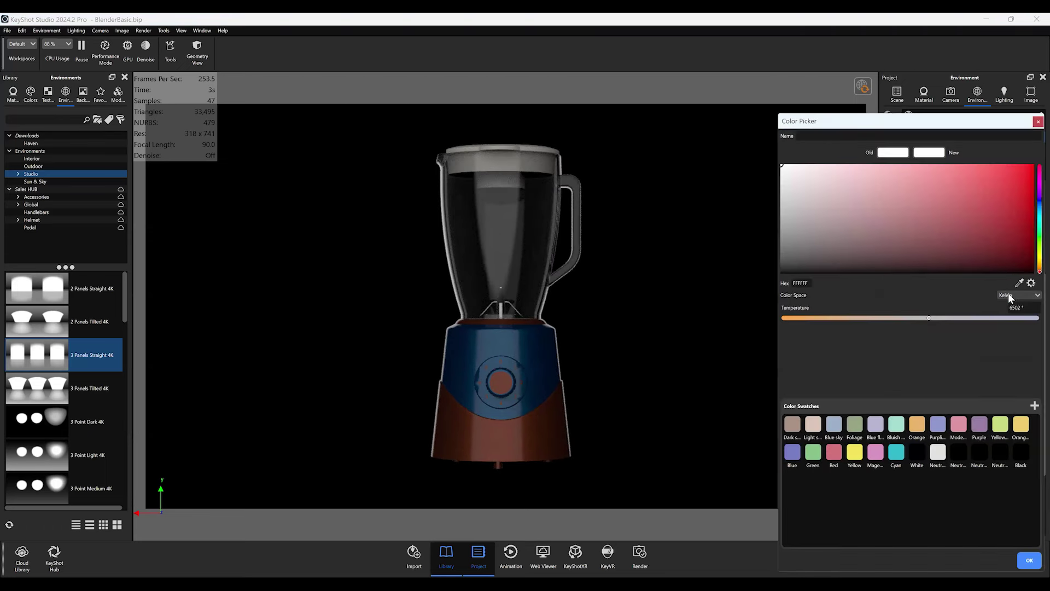
left_click(1009, 295)
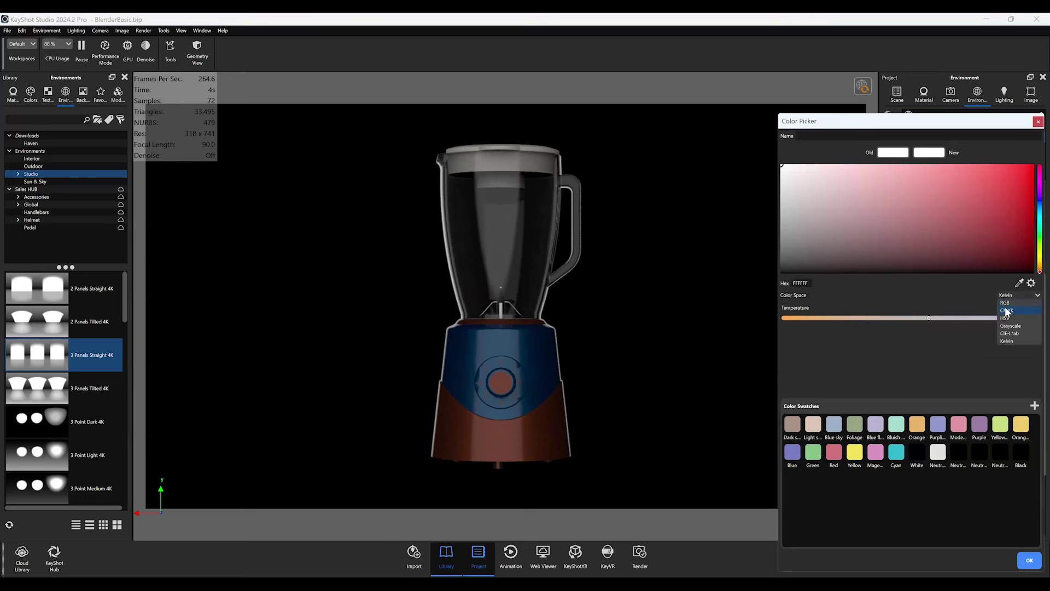
left_click(1016, 340)
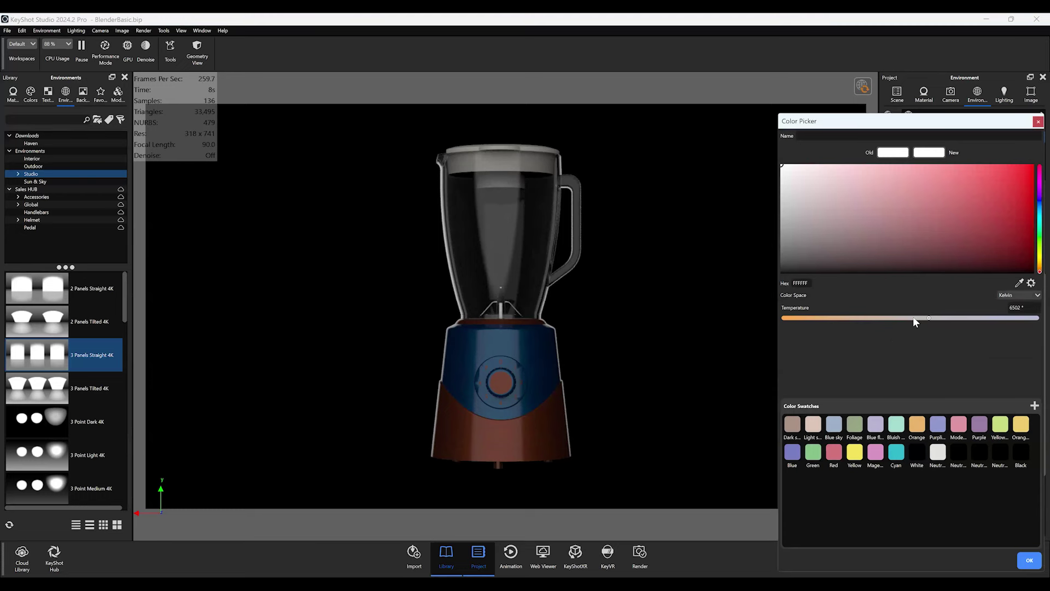
left_click_drag(913, 317, 885, 317)
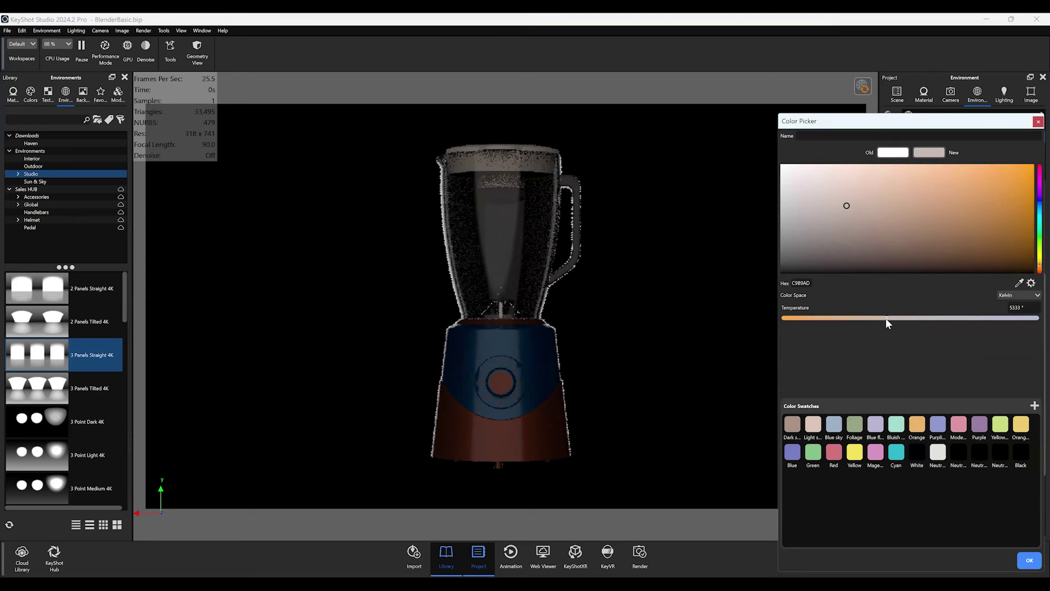
left_click(1023, 558)
- Add a fourth highlight pin on the jar with a cooler 6772 K colour
left_click(918, 280)
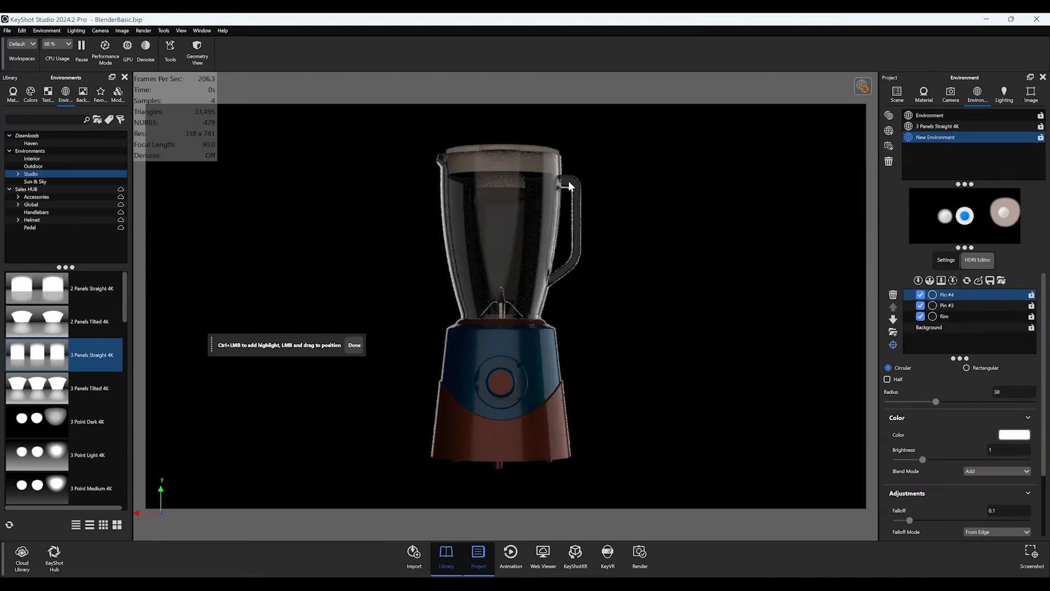
left_click(569, 182)
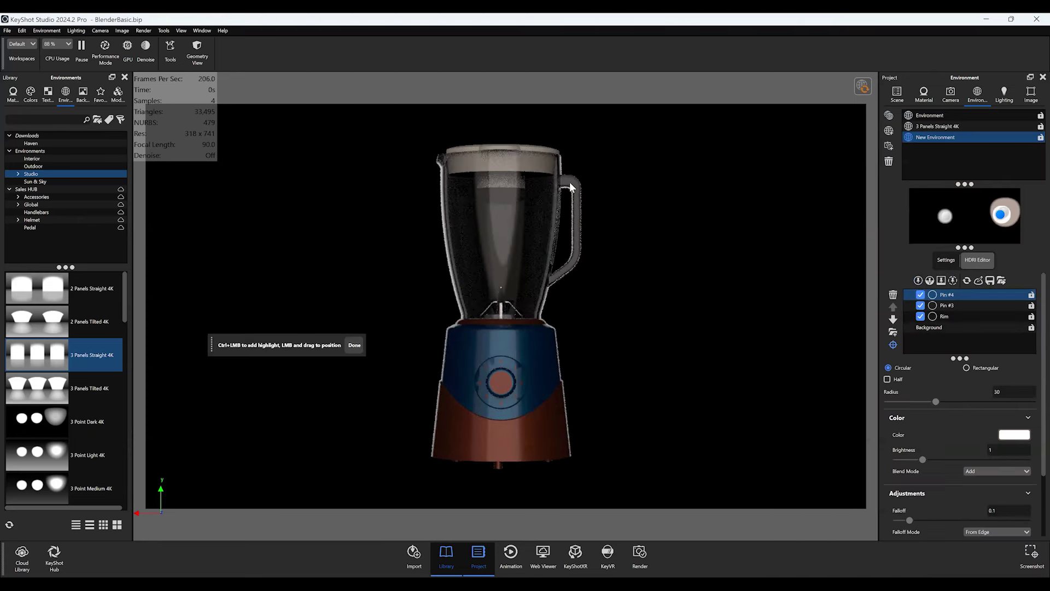
left_click(354, 345)
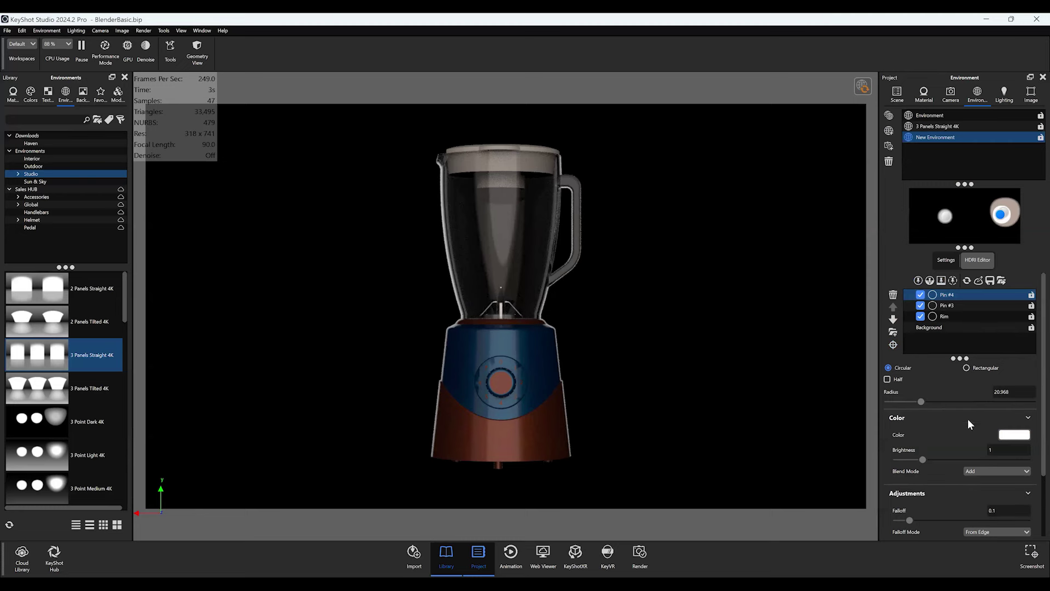
left_click(1020, 438)
left_click_drag(946, 317, 938, 318)
left_click(1028, 562)
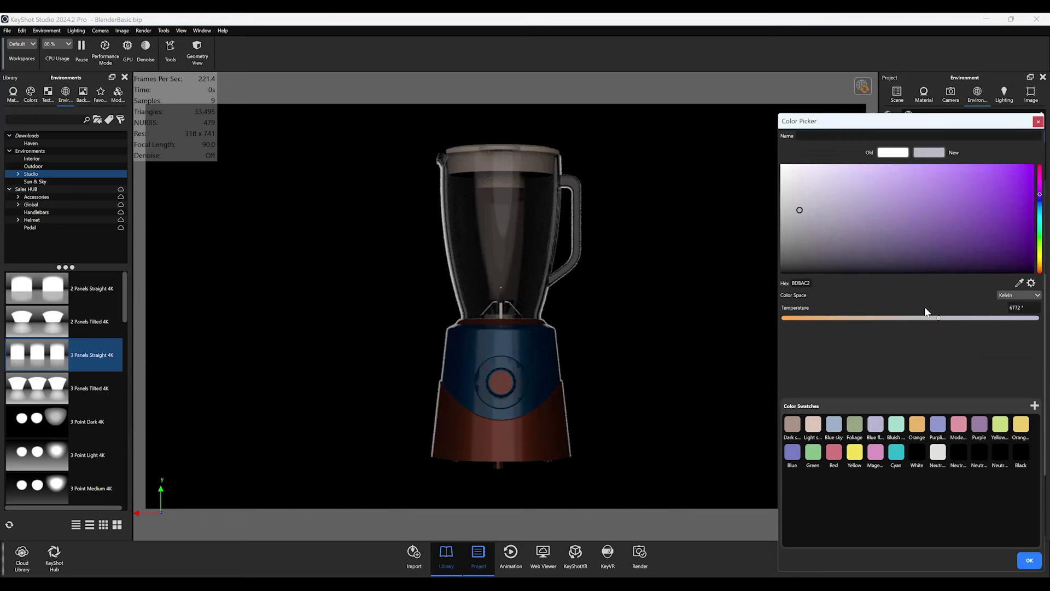
left_click(928, 328)
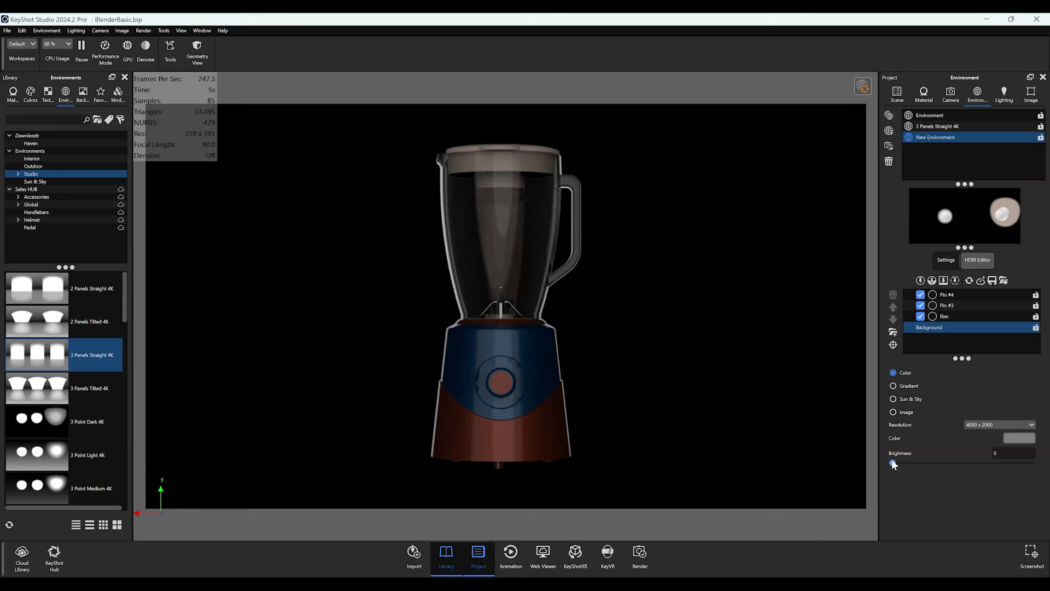
- Make the Background layer a gradient and drag its black stop to darken it
left_click(909, 385)
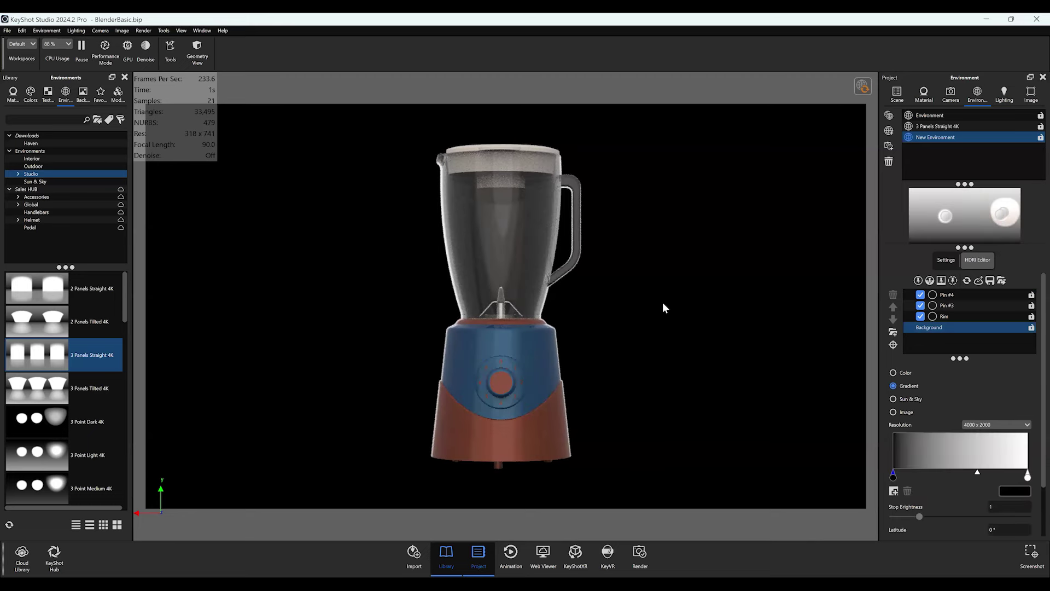
scroll(680, 352, "down", 10)
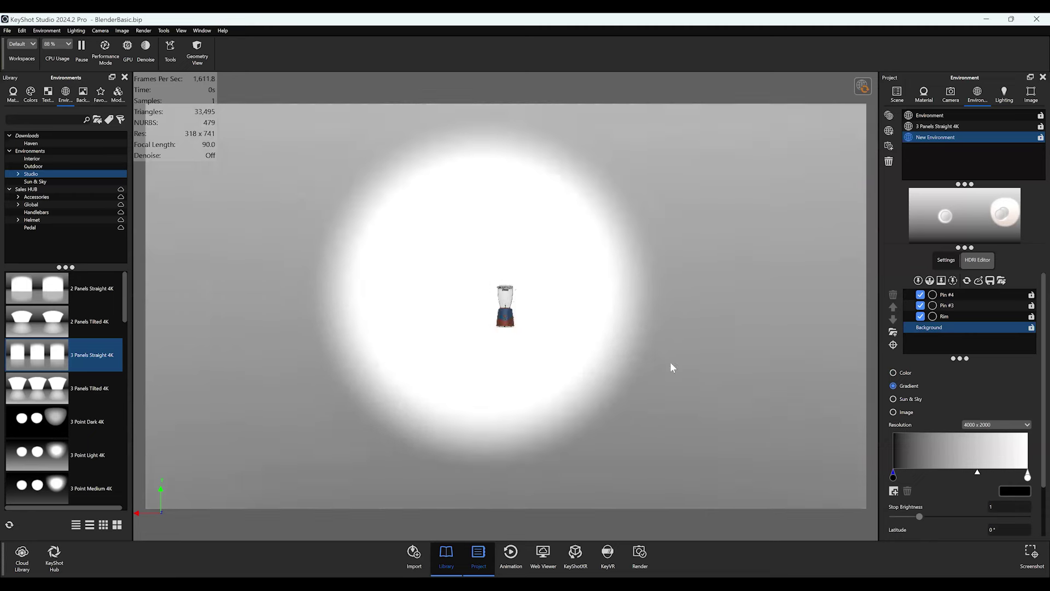
scroll(670, 364, "down", 5)
left_click_drag(893, 477, 947, 461)
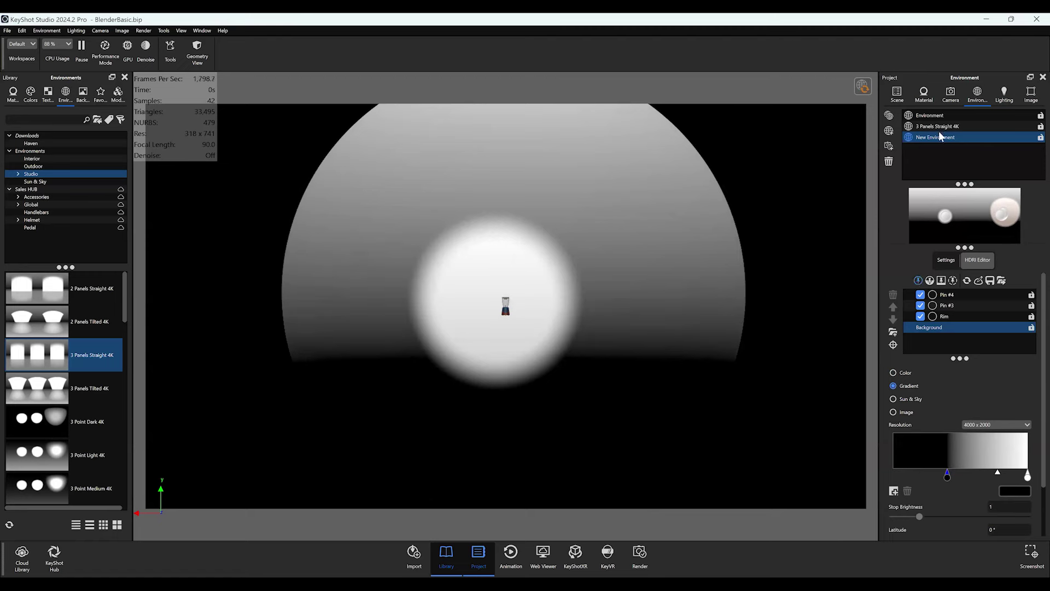
- View through the Front camera on a black backdrop and shift the gradient's black stop left
left_click(950, 94)
left_click(930, 126)
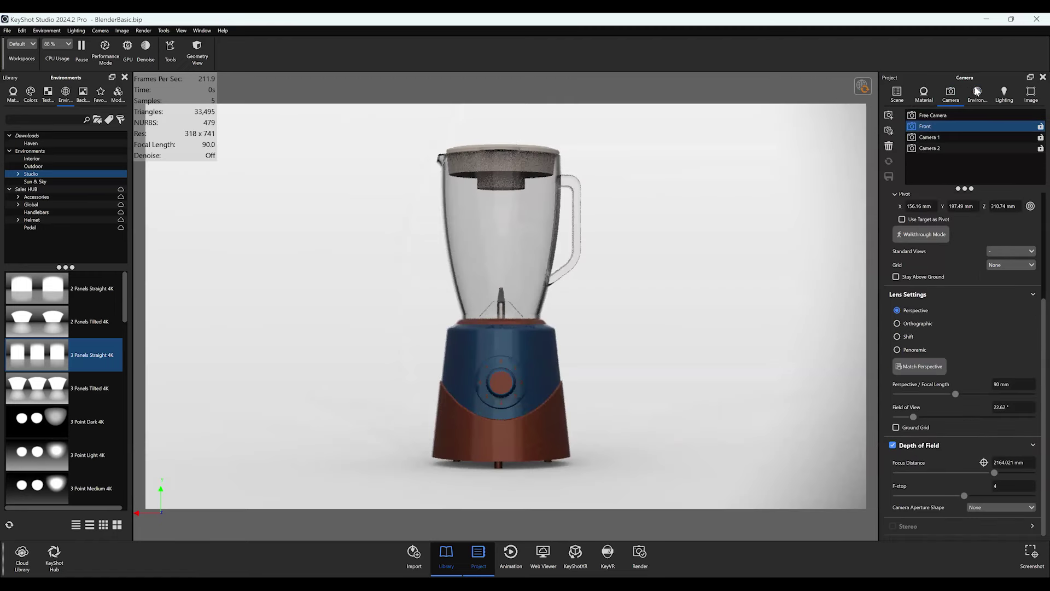
left_click(977, 94)
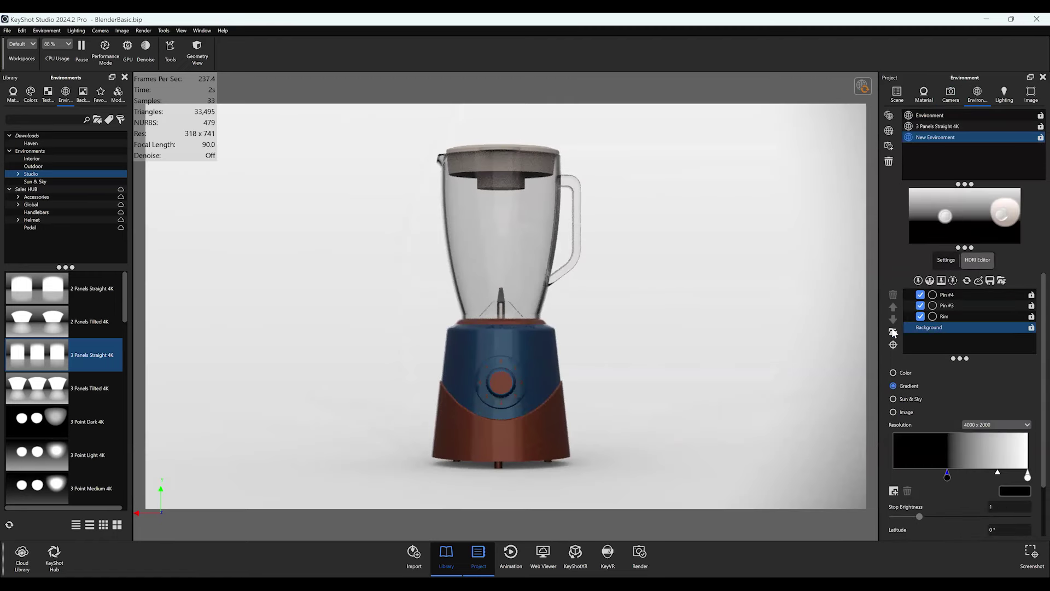
key("c")
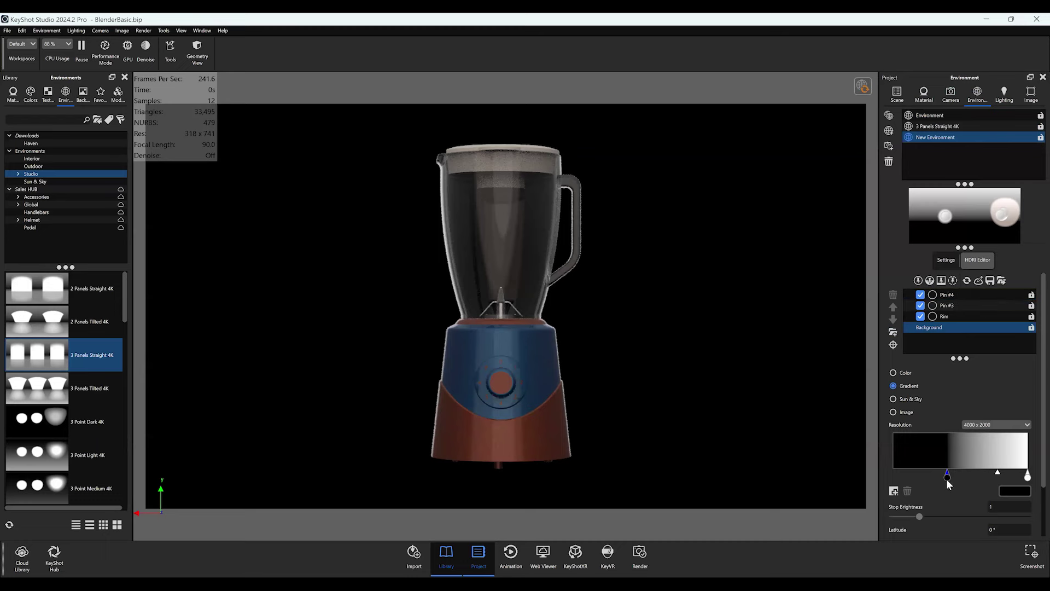
mouse_move(946, 473)
left_mouse_down()
mouse_move(890, 471)
mouse_move(937, 471)
mouse_move(927, 471)
left_mouse_up()
- Set the background colour to white and name the environment 'Fiont 3 Point'
left_click(943, 260)
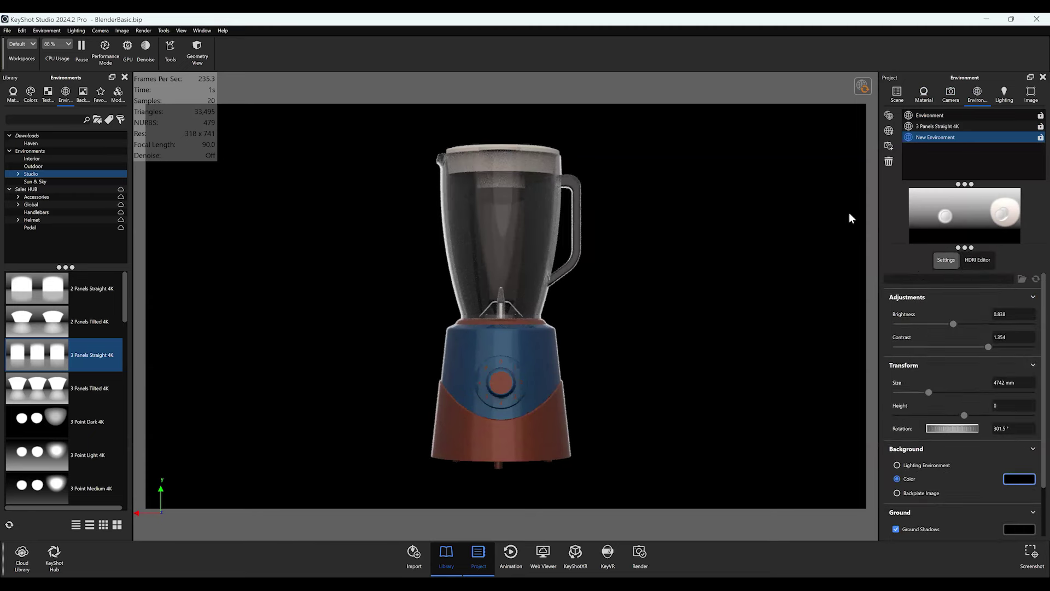
left_click(1011, 480)
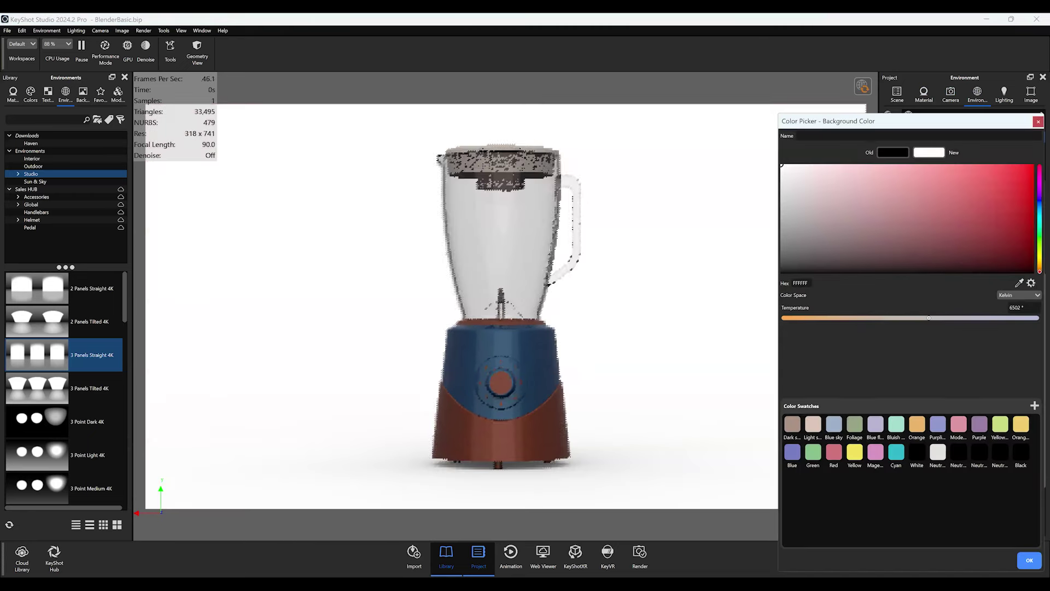
left_click(1027, 561)
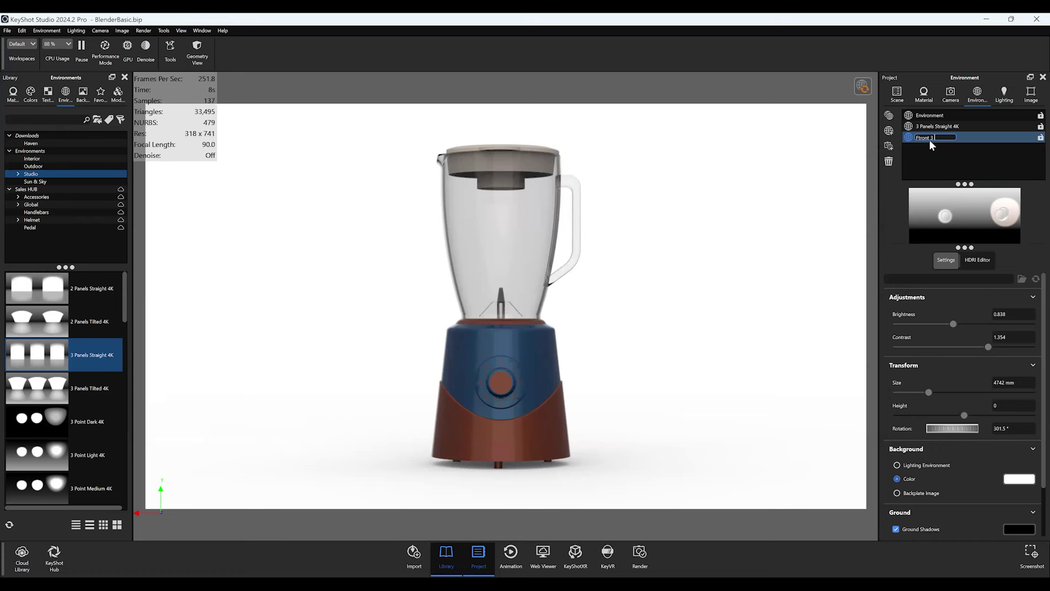
key("Return")
left_click(862, 86)
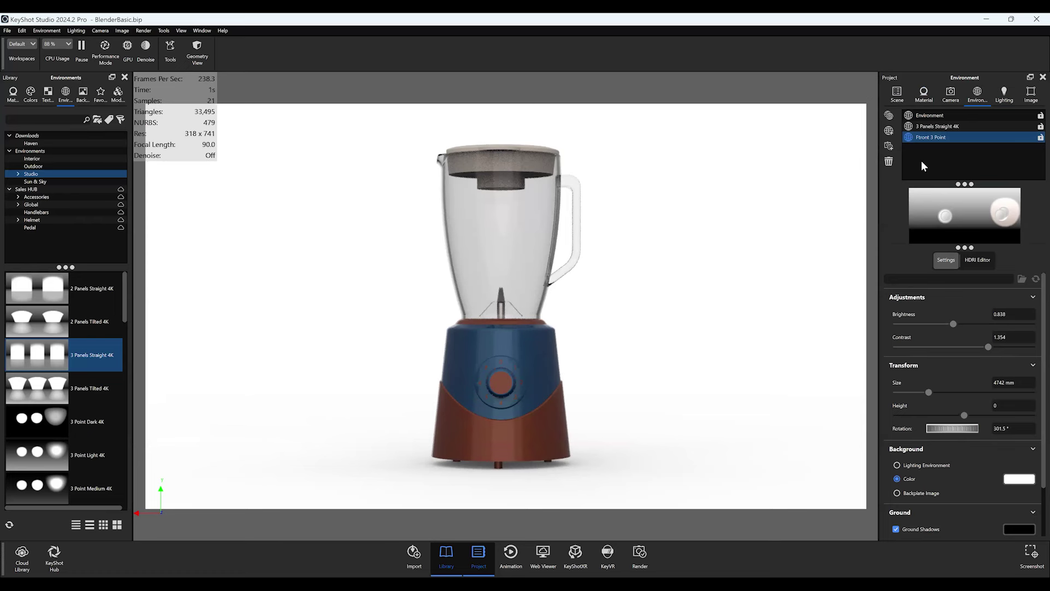
- Open the Save to Library dialog from the HDRI editor, then close it without saving
left_click(977, 260)
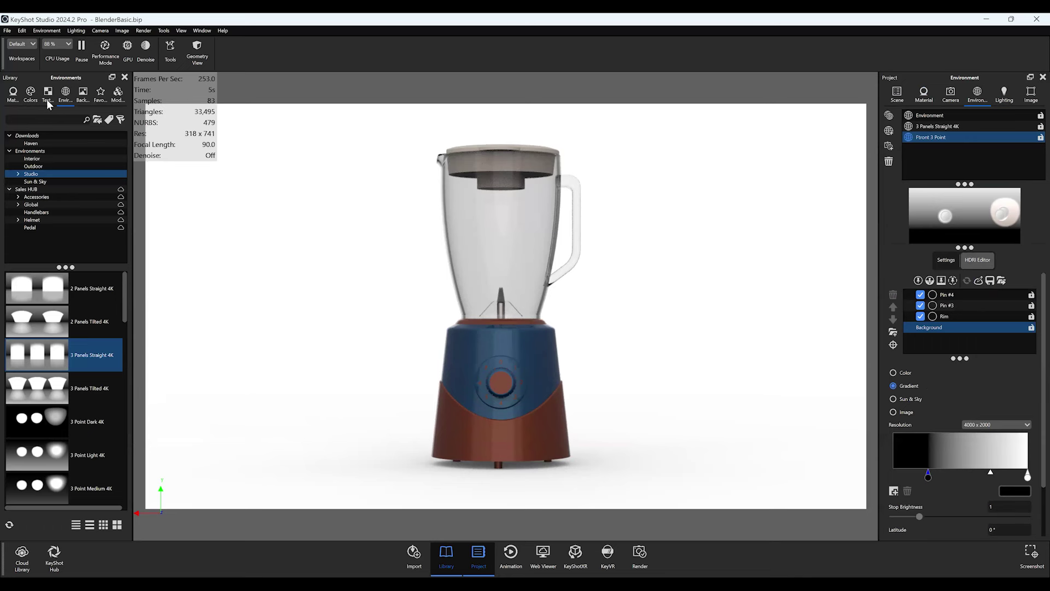
left_click(990, 281)
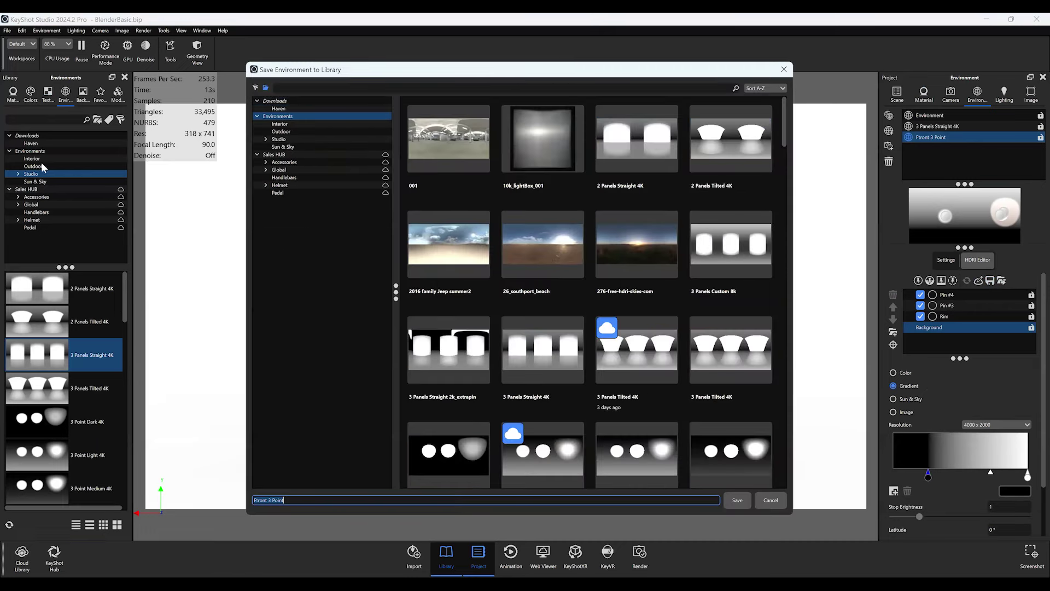
left_click(784, 70)
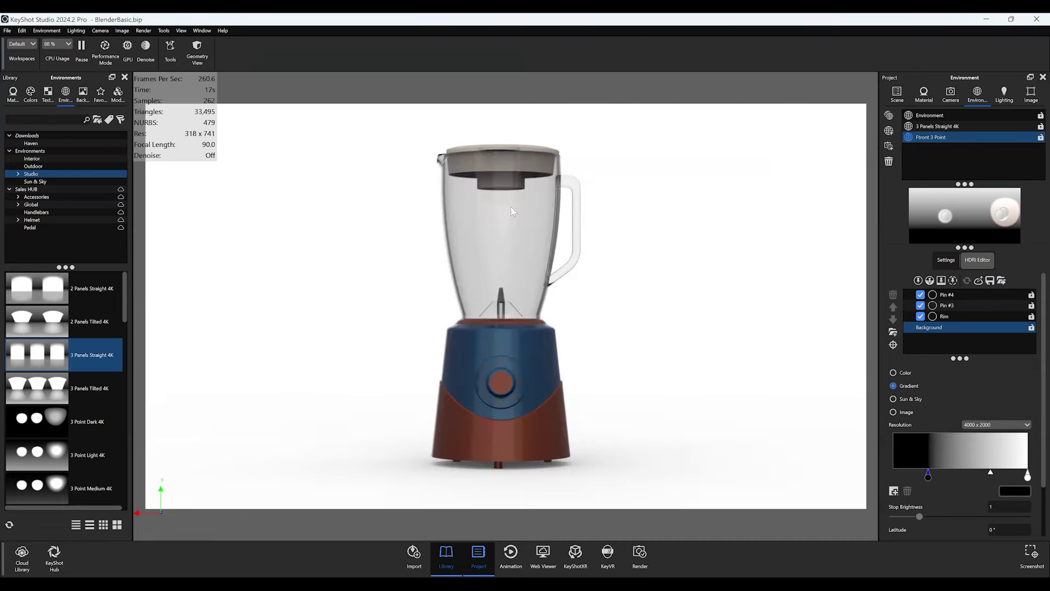
- Set Camera 1 to the Isometric standard view, save it and rename it ISO
left_click(941, 96)
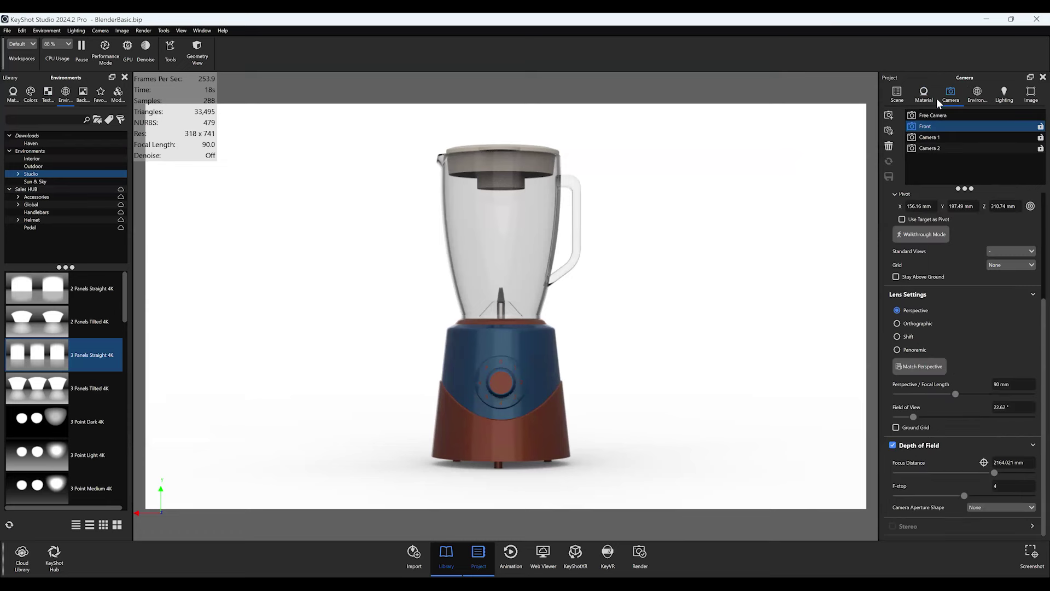
left_click(957, 138)
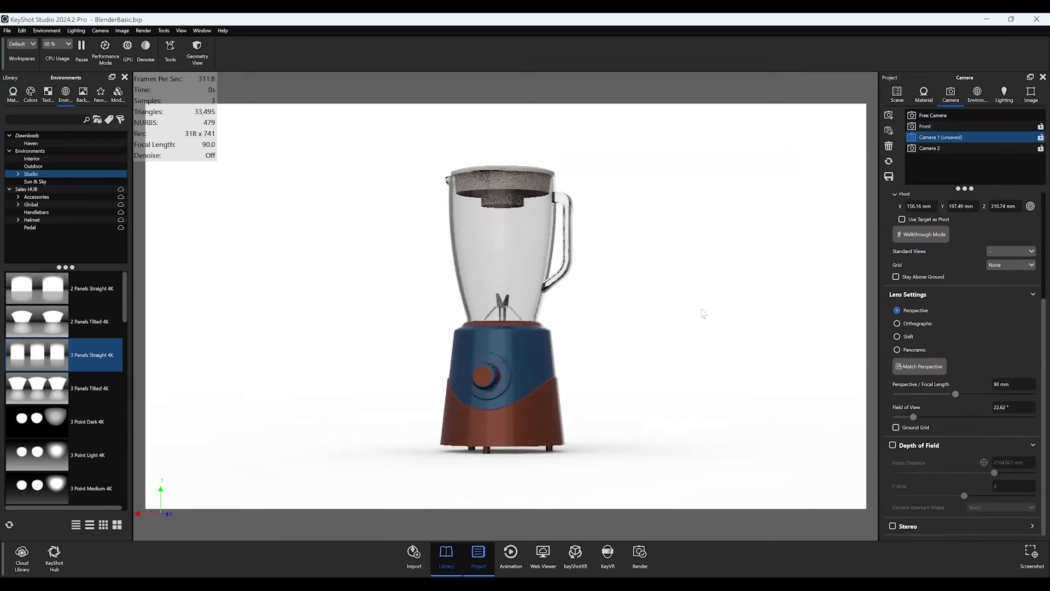
left_click(1004, 256)
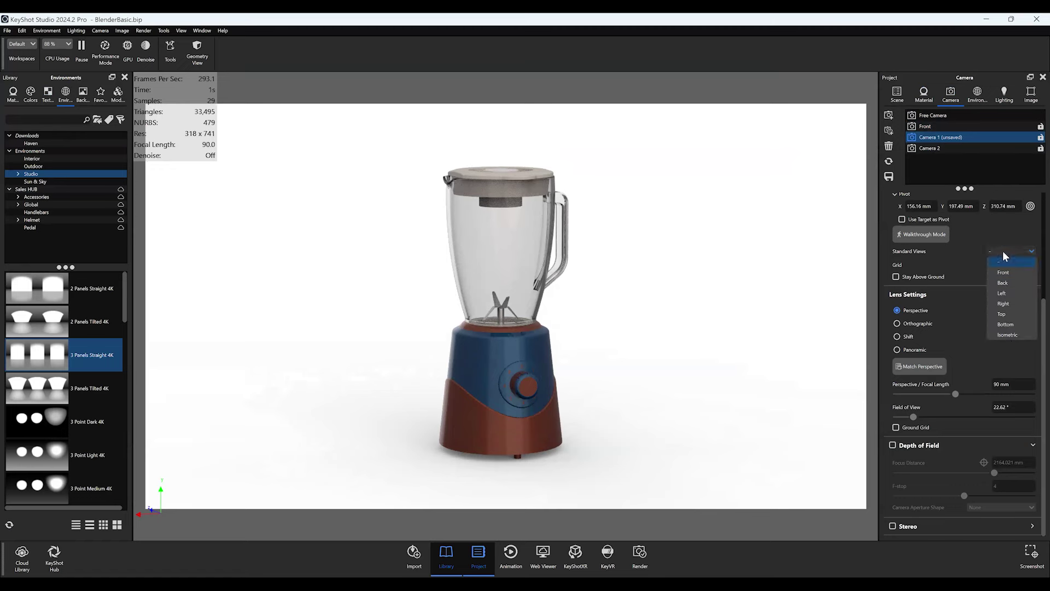
left_click(1009, 336)
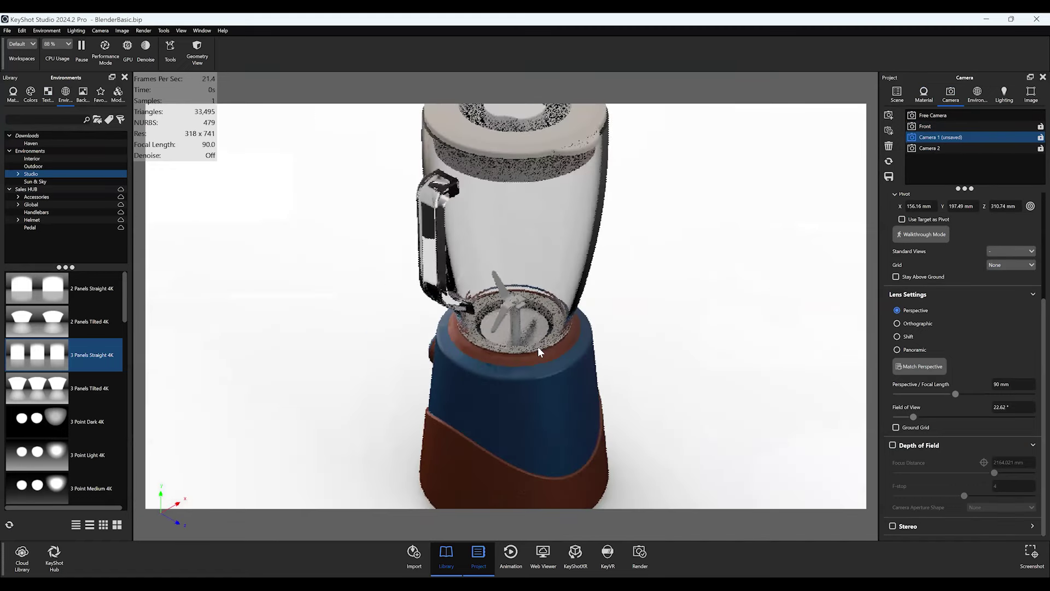
left_click(930, 137)
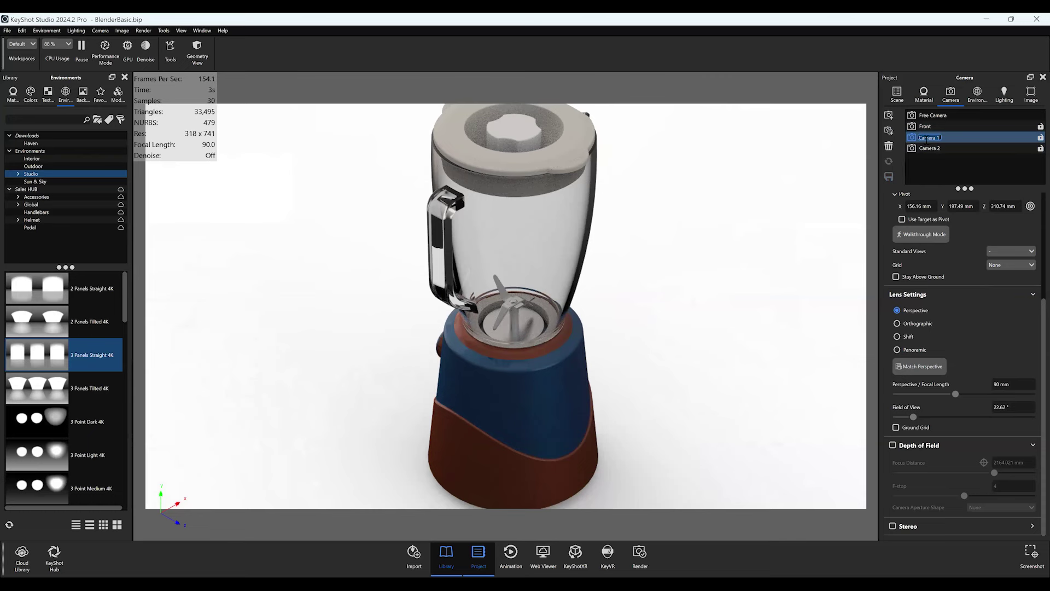
type("ISO")
- Delete the extra Camera 2
left_click(918, 146)
key("Delete")
left_click(934, 139)
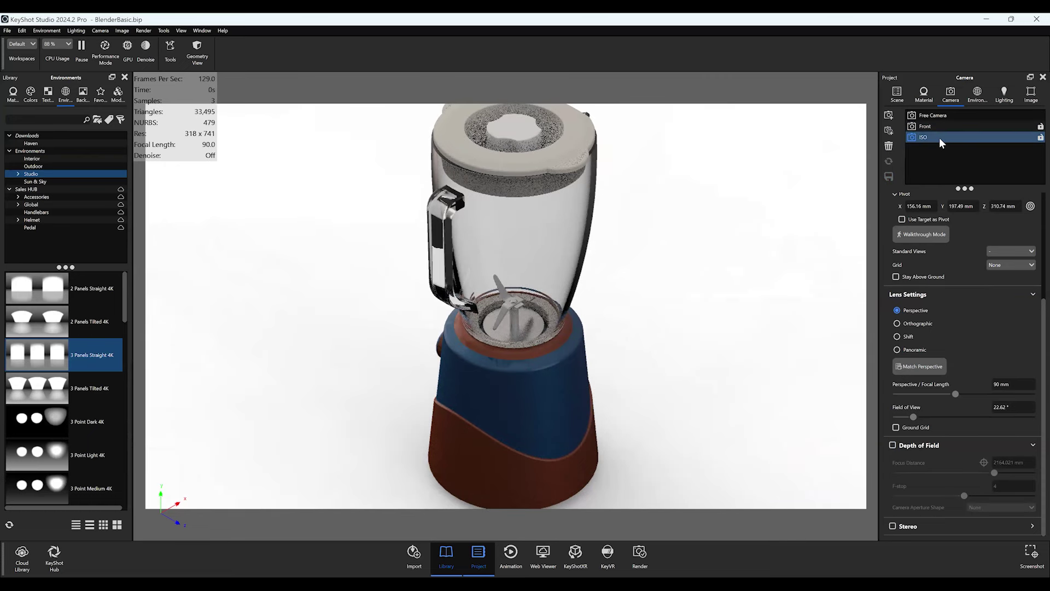
scroll(620, 268, "down", 1)
- Save the wider ISO view, then add the Dosch-Apartment_2k interior HDRI as a new environment
left_click(889, 177)
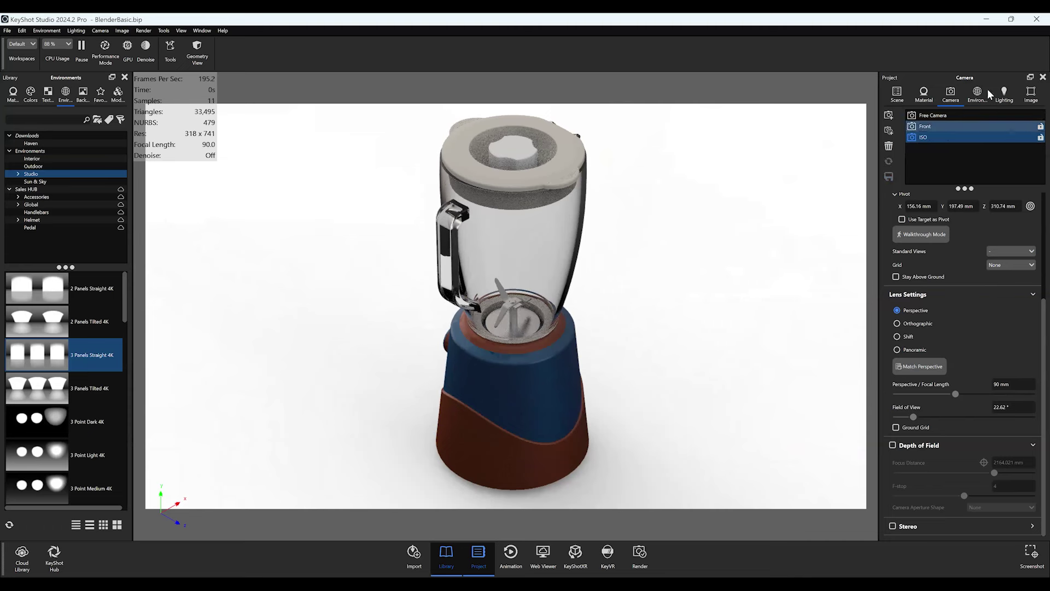
left_click(968, 93)
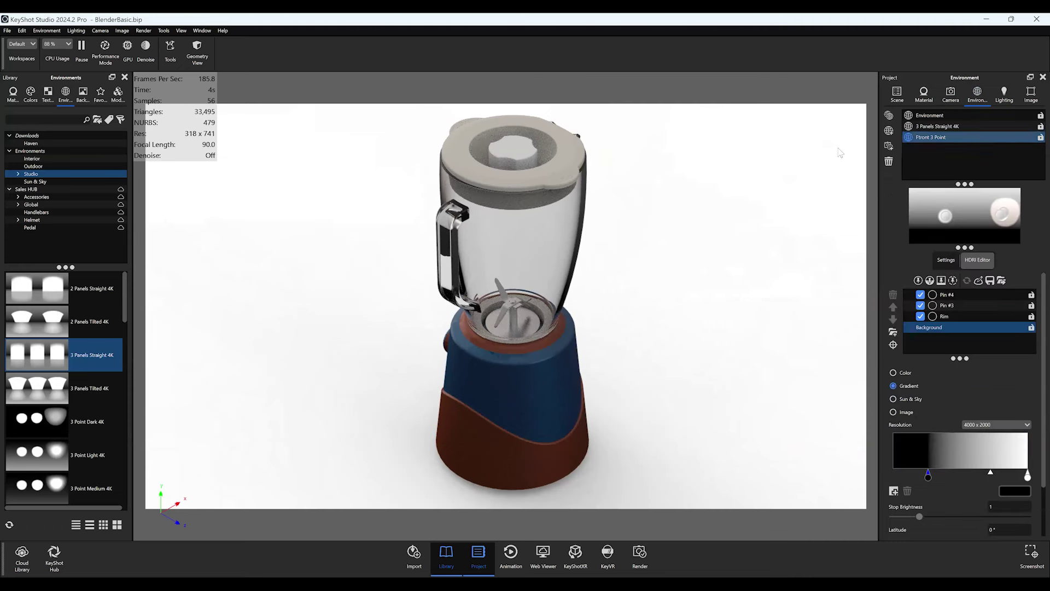
left_click(38, 166)
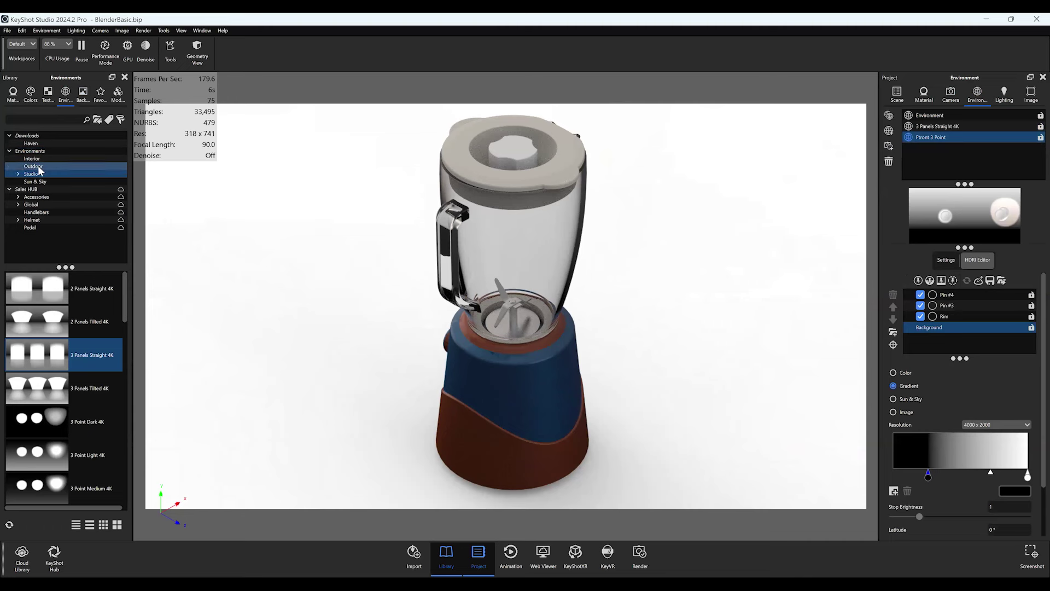
left_click(38, 158)
left_click(38, 166)
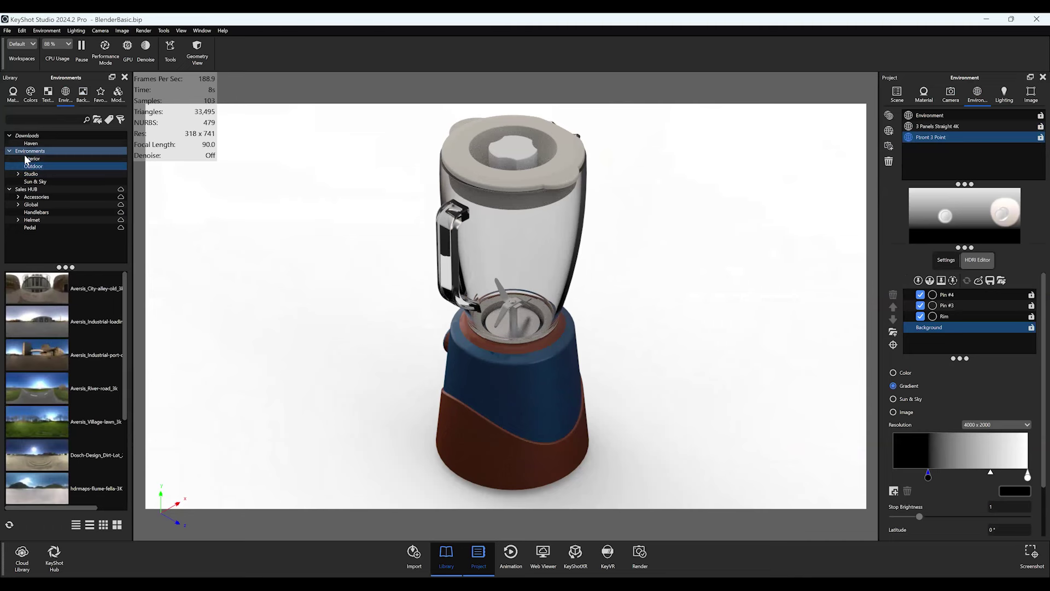
left_click(38, 159)
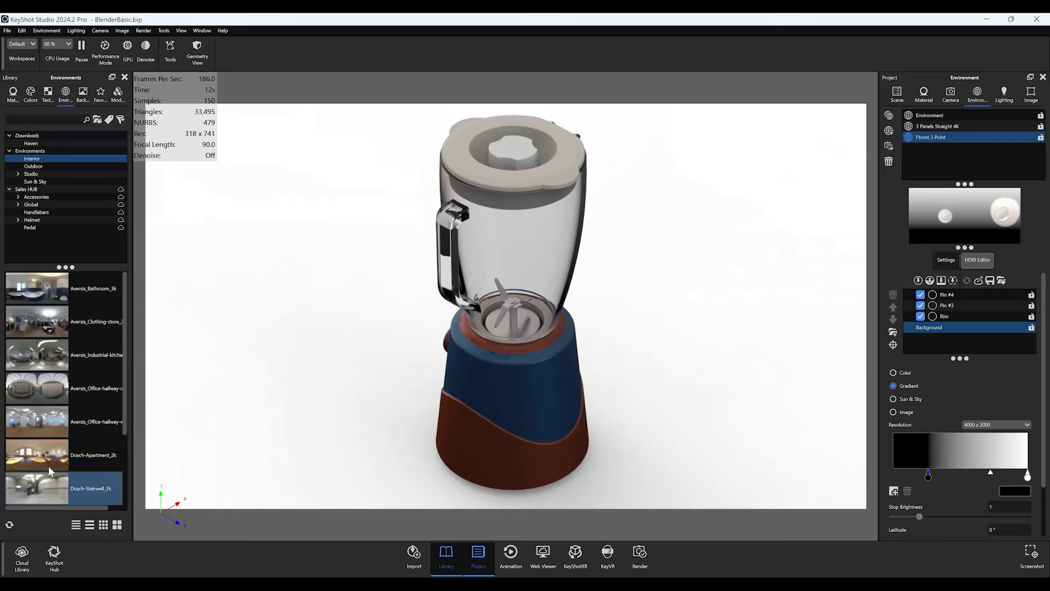
left_click_drag(52, 461, 229, 405)
left_click_drag(383, 328, 948, 153)
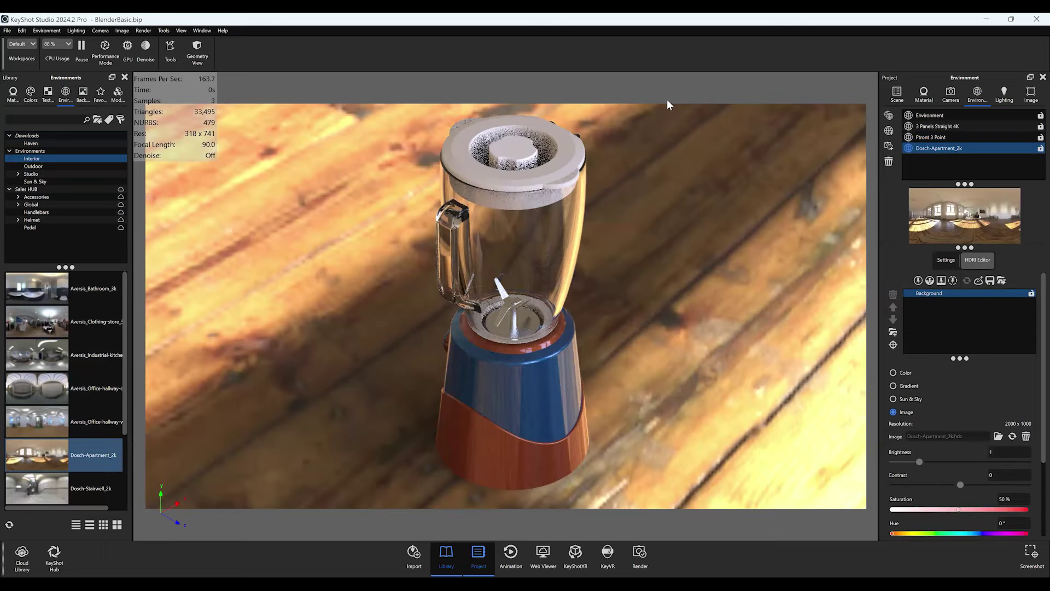
- Check the blender through the Front camera, then return to the ISO view
scroll(586, 186, "down", 15)
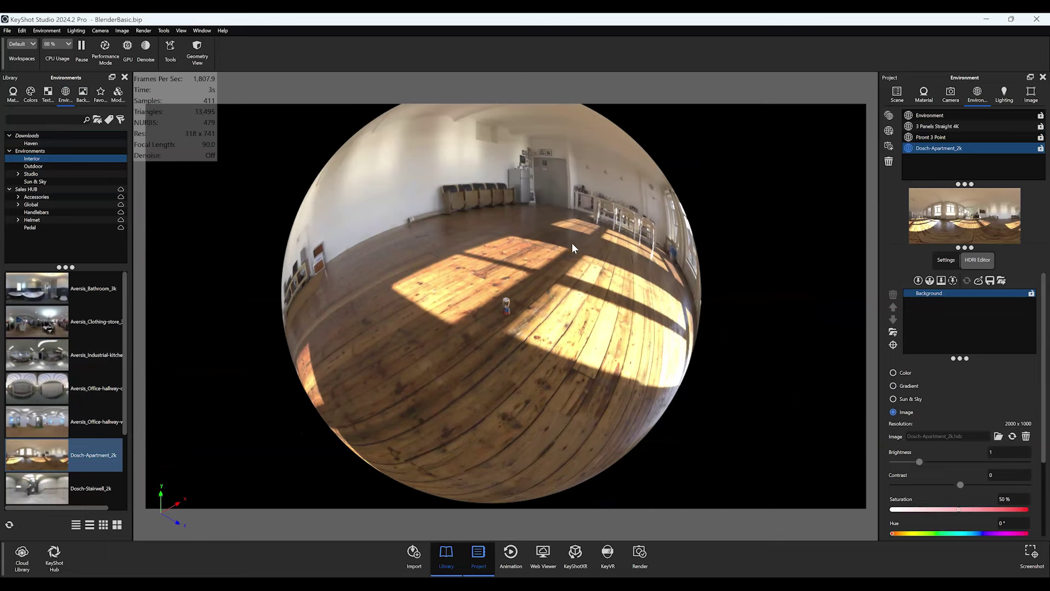
scroll(582, 288, "up", 15)
scroll(579, 287, "up", 8)
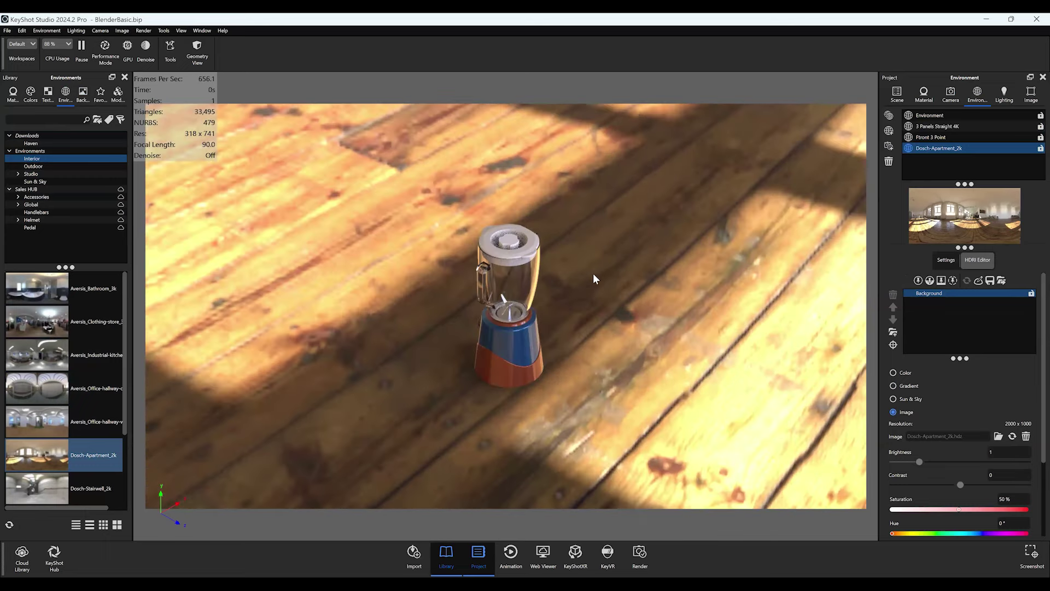
left_click(951, 94)
left_click(945, 128)
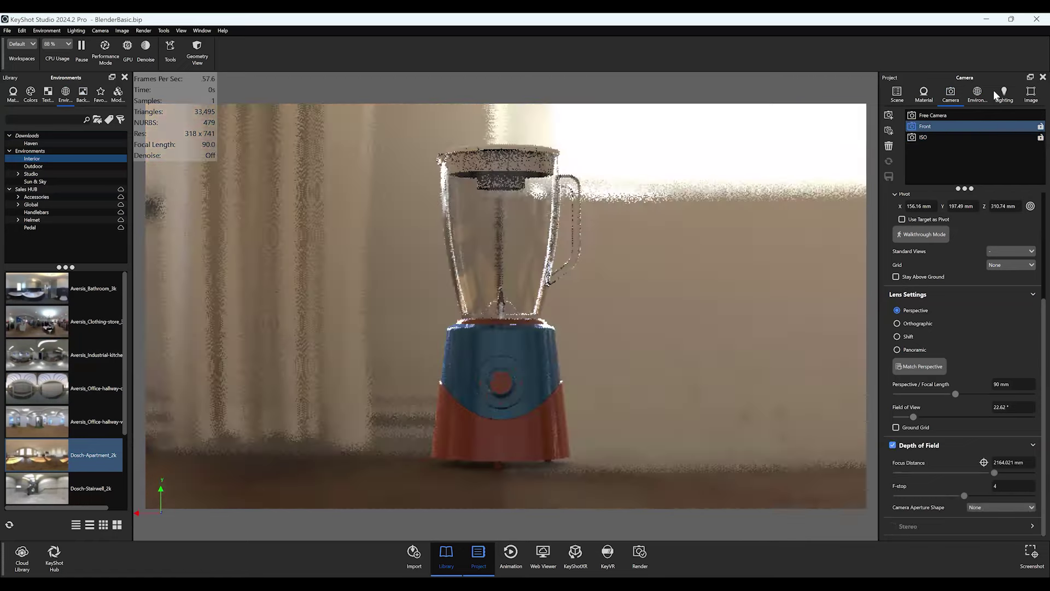
left_click(945, 137)
left_click(976, 95)
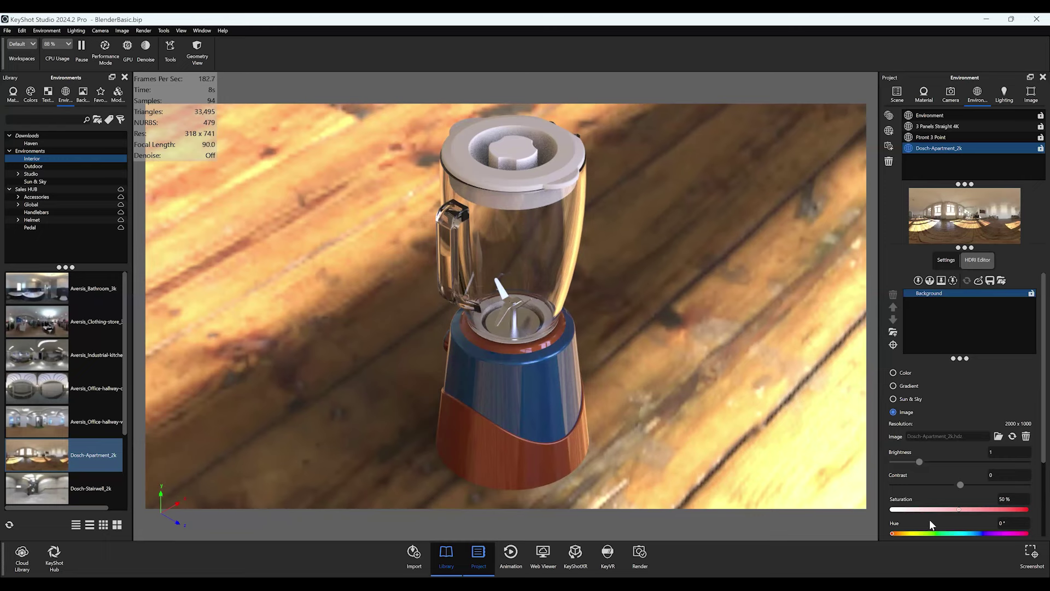
- Set the apartment environment's saturation to 0% and blur to 2
left_click_drag(959, 508, 891, 510)
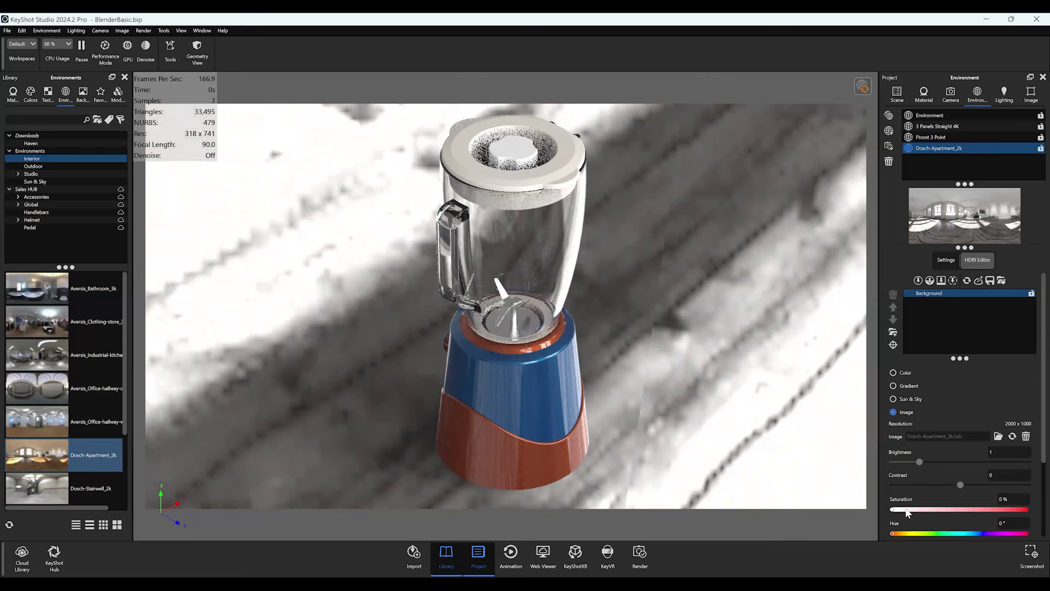
scroll(897, 506, "down", 2)
scroll(903, 502, "down", 1)
left_click_drag(893, 470, 1031, 476)
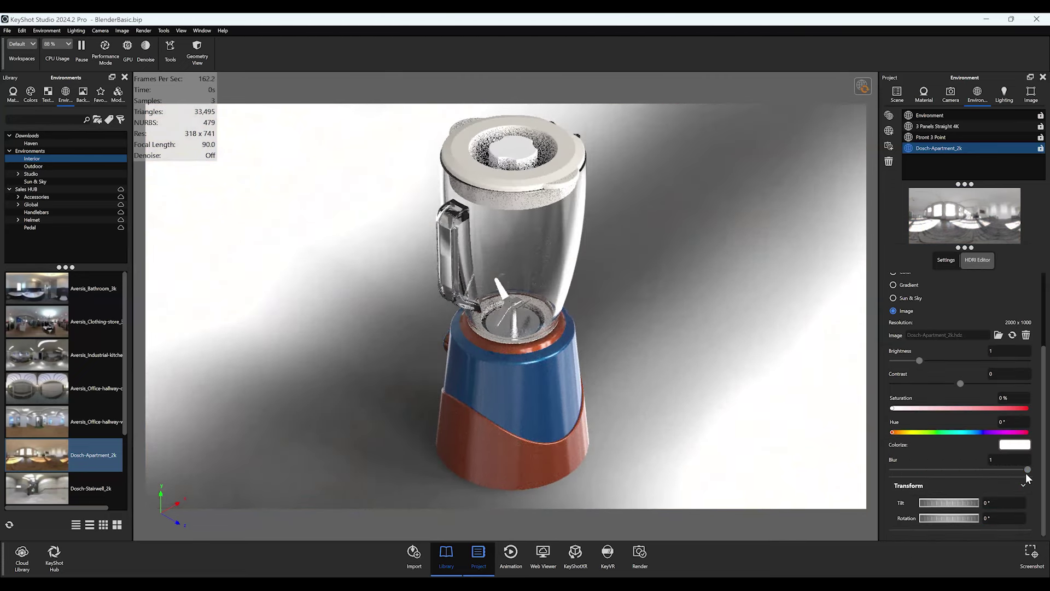
left_click(998, 460)
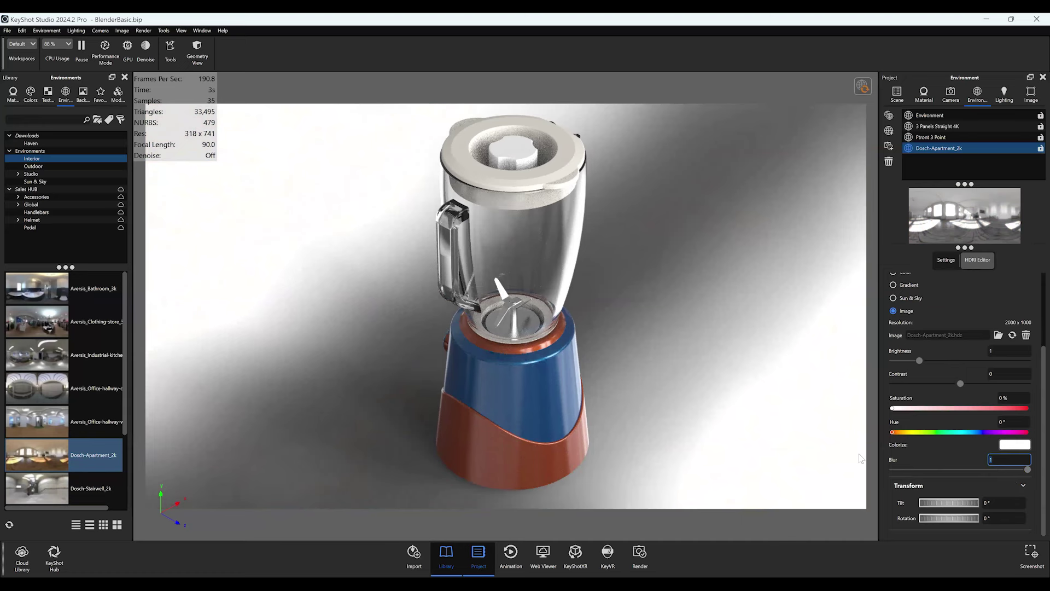
type("2")
key("Return")
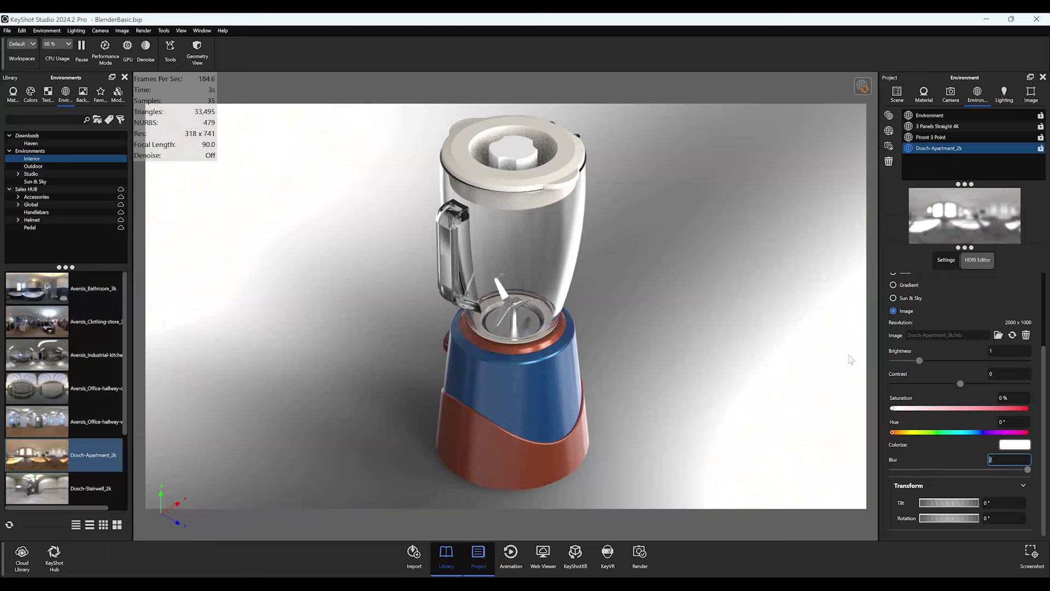
- Rotate the environment to 301.5° and give it a plain white background colour
left_click_drag(944, 516, 851, 527)
left_click(943, 263)
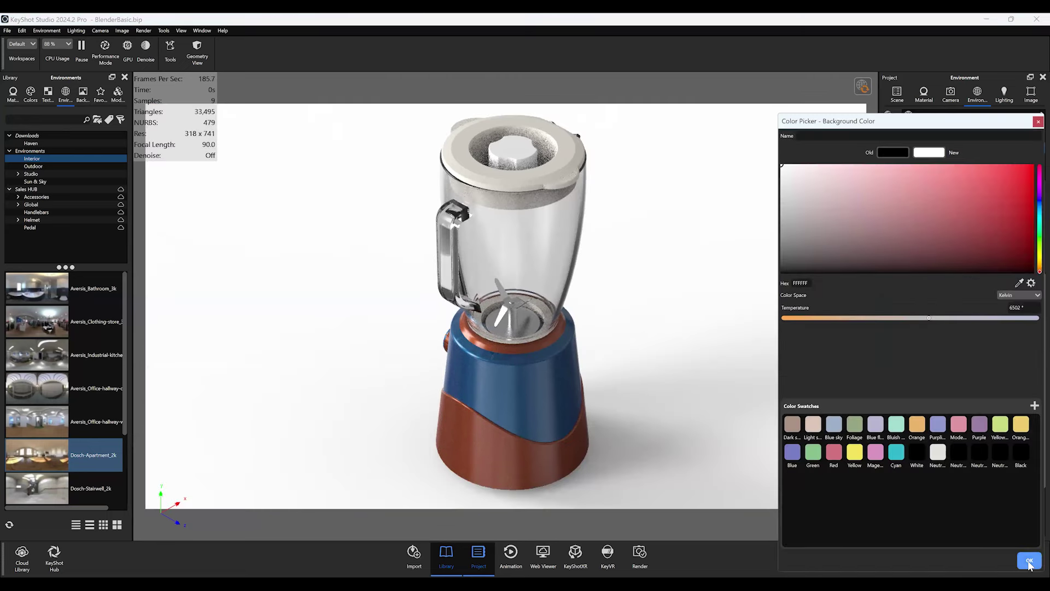
left_click(1030, 560)
- Place a highlight pin on the apartment HDRI to shift the reflections
left_click(979, 261)
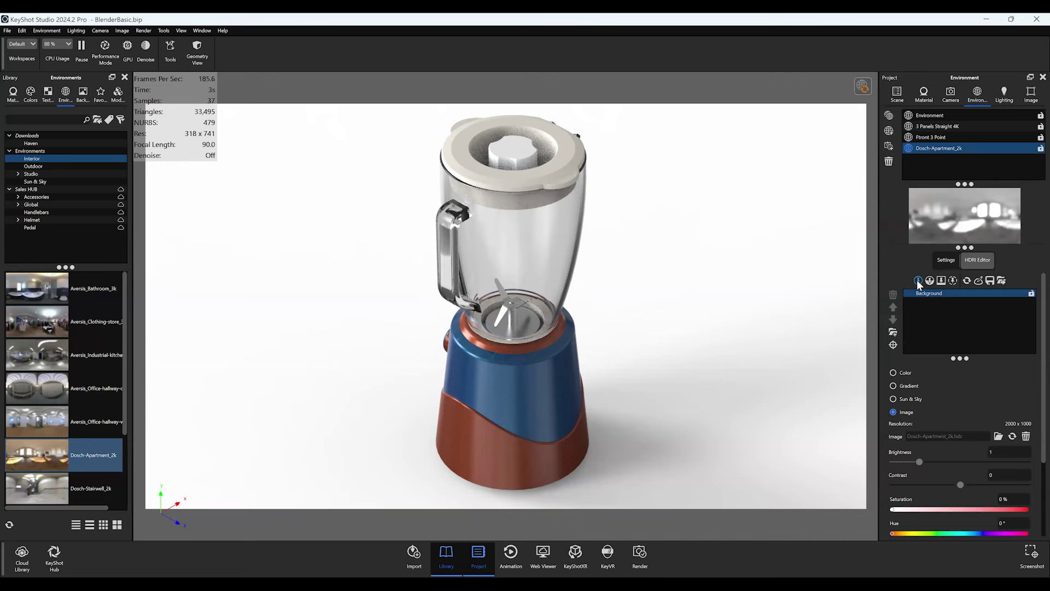
left_click(562, 379)
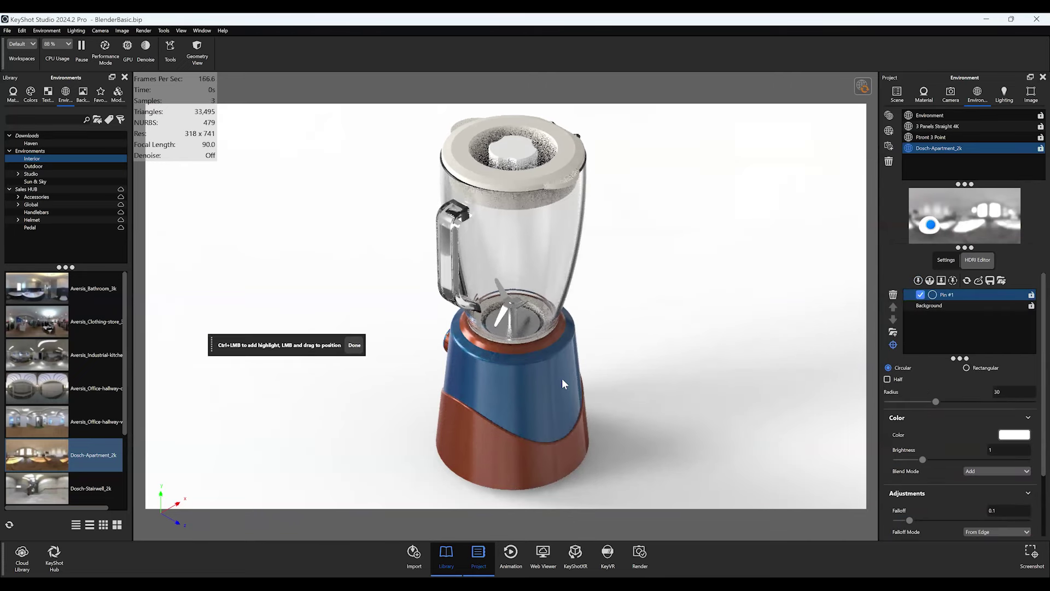
left_click(550, 380)
left_click(544, 382)
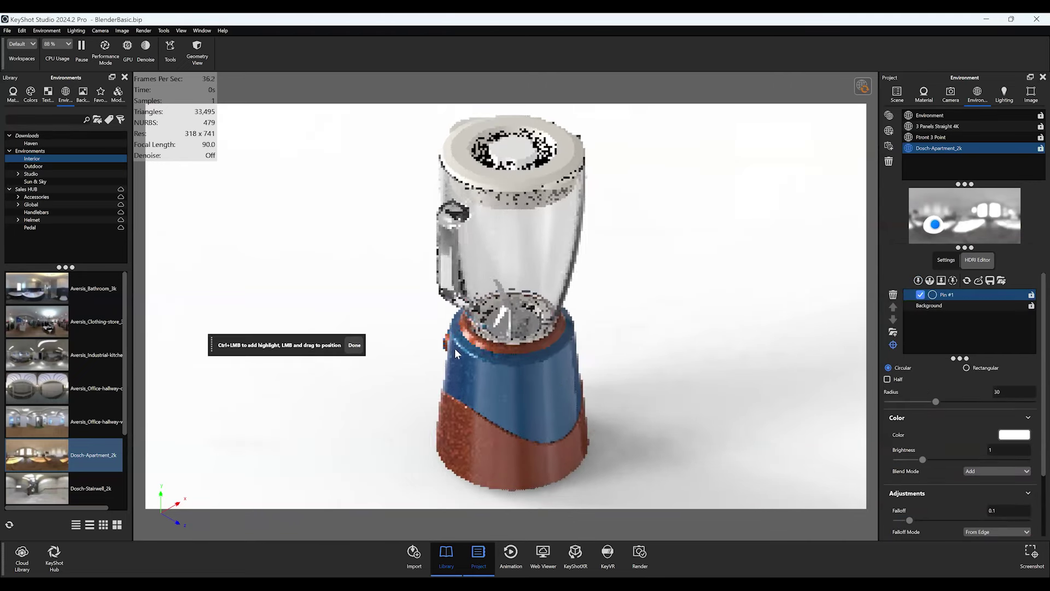
left_click(352, 345)
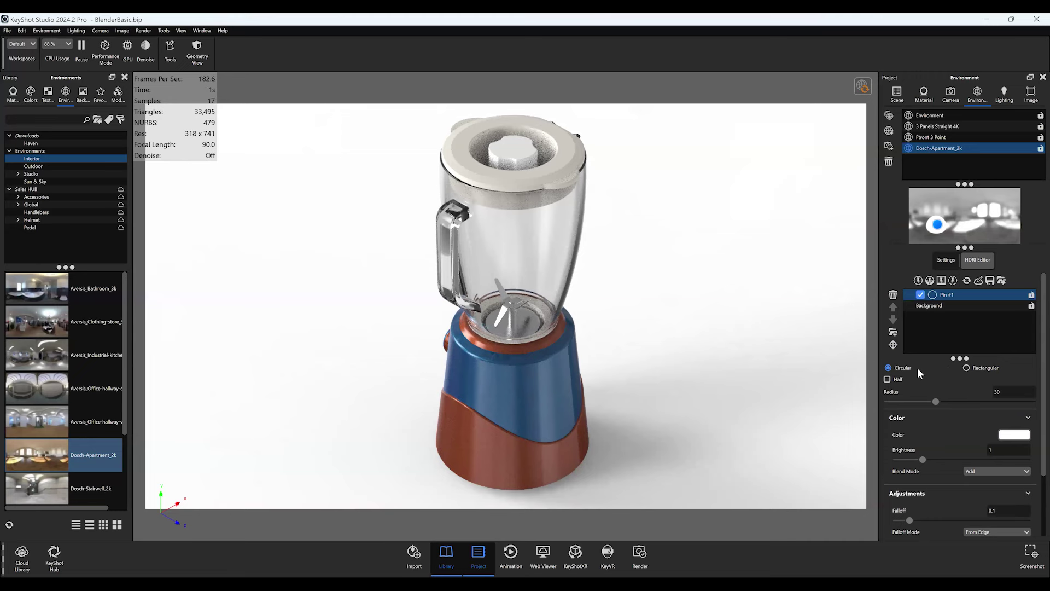
- Make Pin #1 a narrow rectangle of 5.7 by 49.8 and begin renaming the environment
left_click(973, 366)
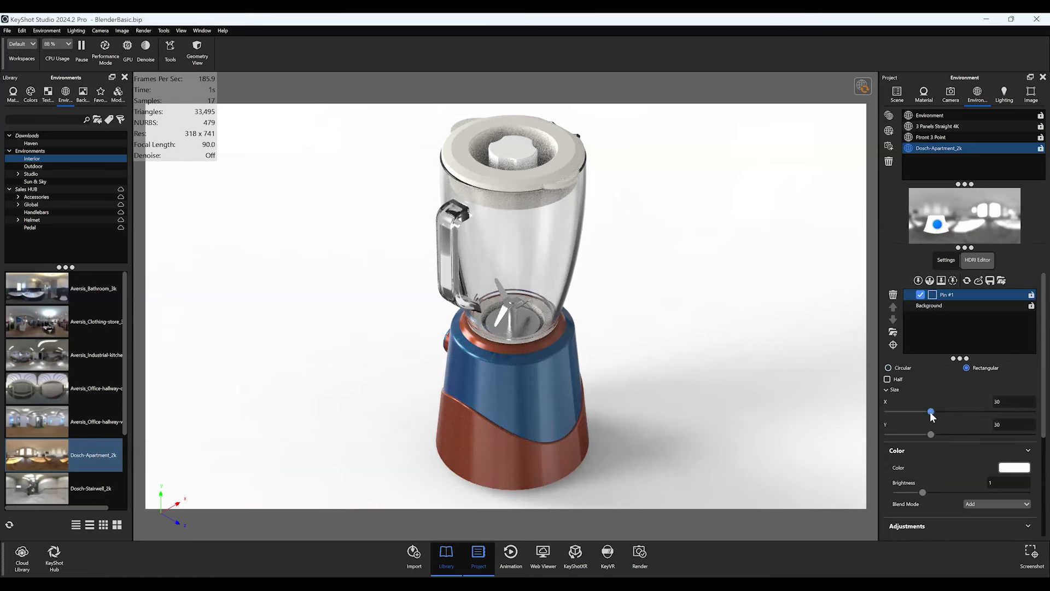
left_click_drag(931, 413, 949, 434)
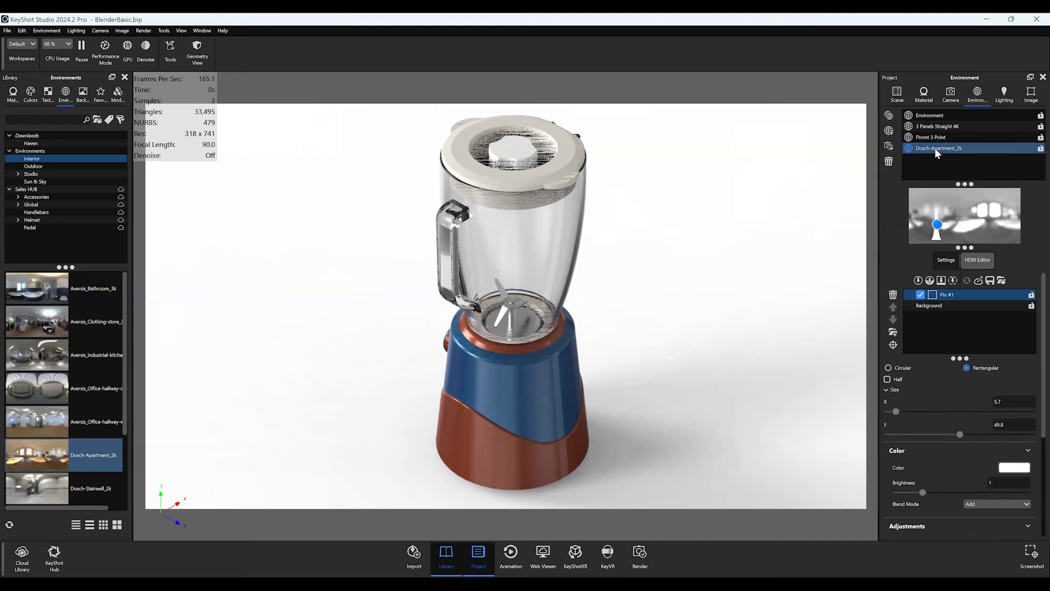
double_click(1026, 152)
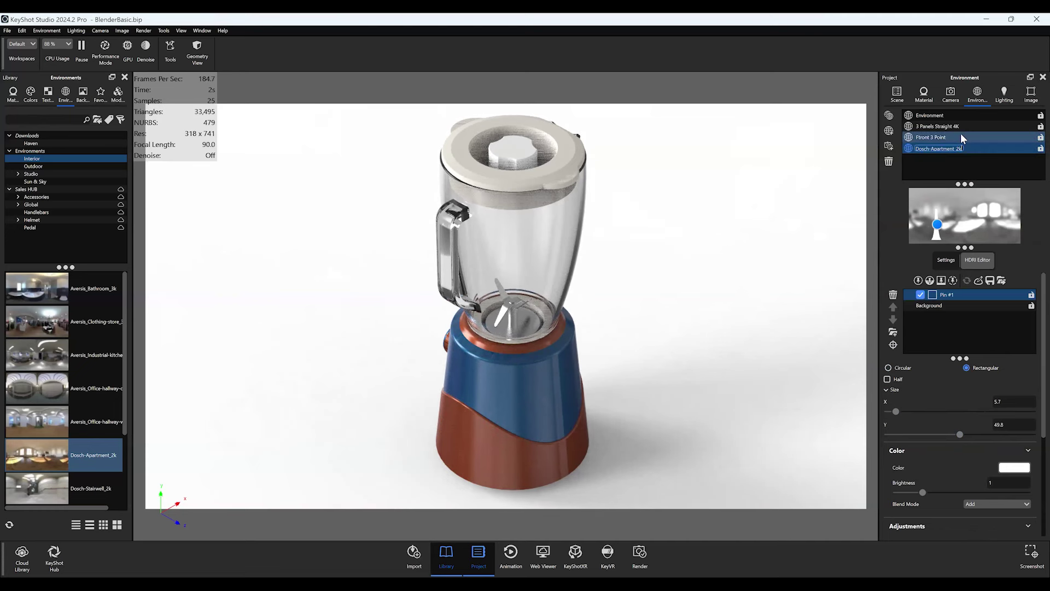
- Name the environment ISO, then toggle the Default model set off and back on
type("ISO")
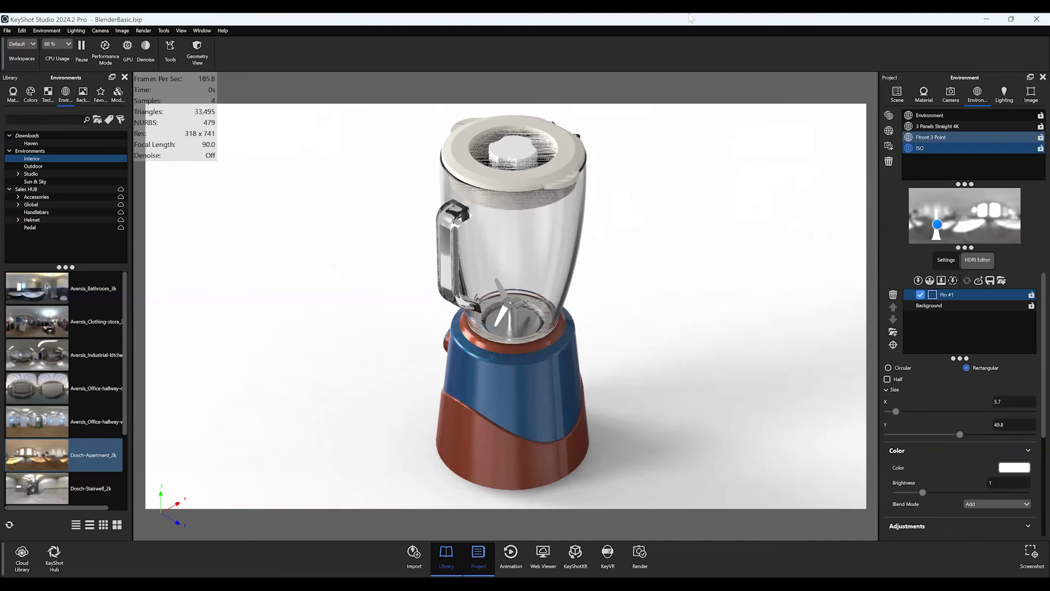
key("Return")
left_click(897, 96)
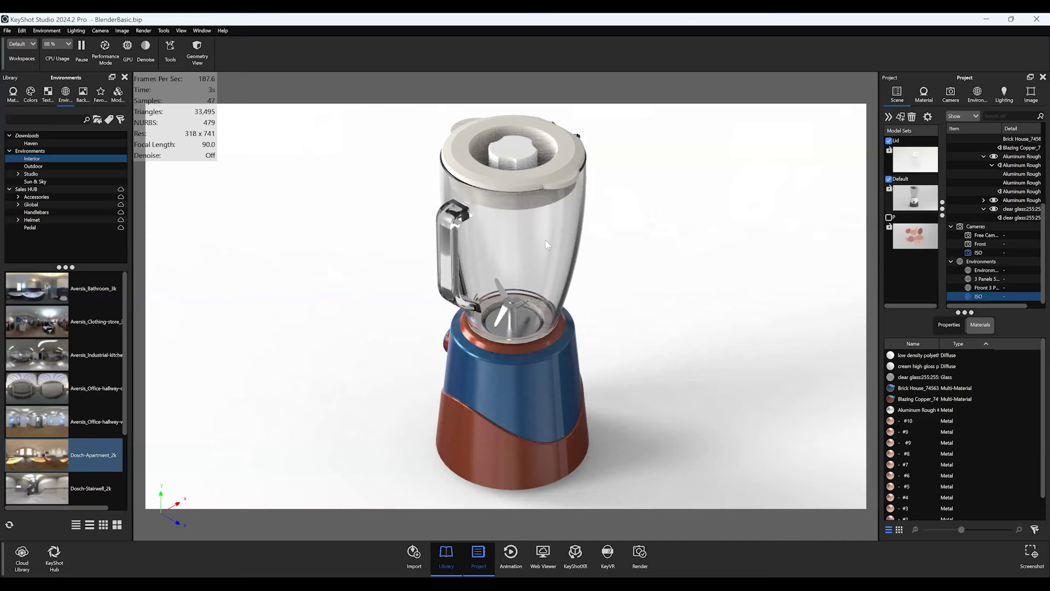
left_click(889, 179)
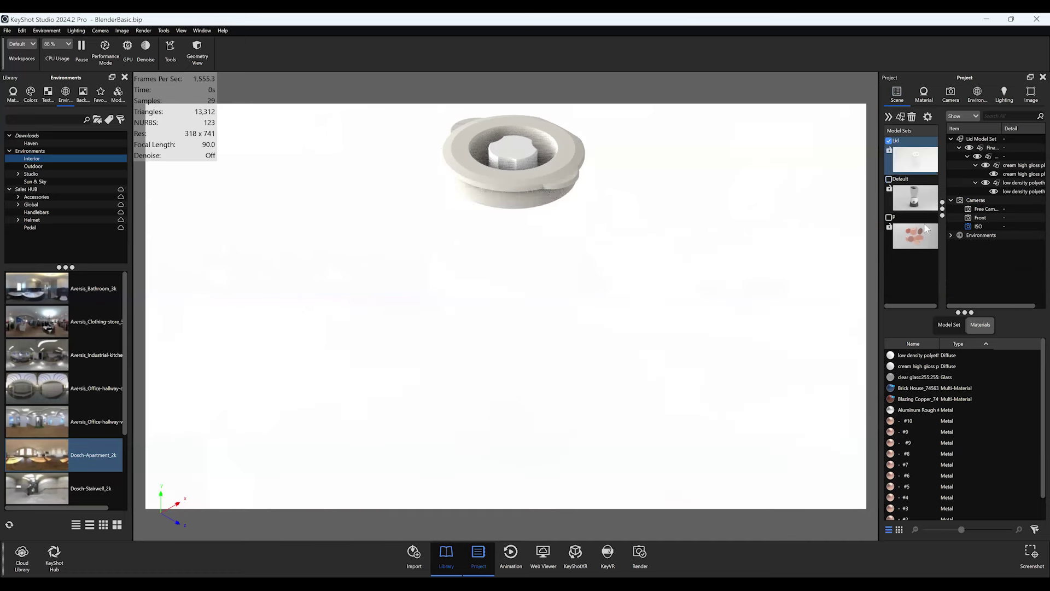
left_click(889, 178)
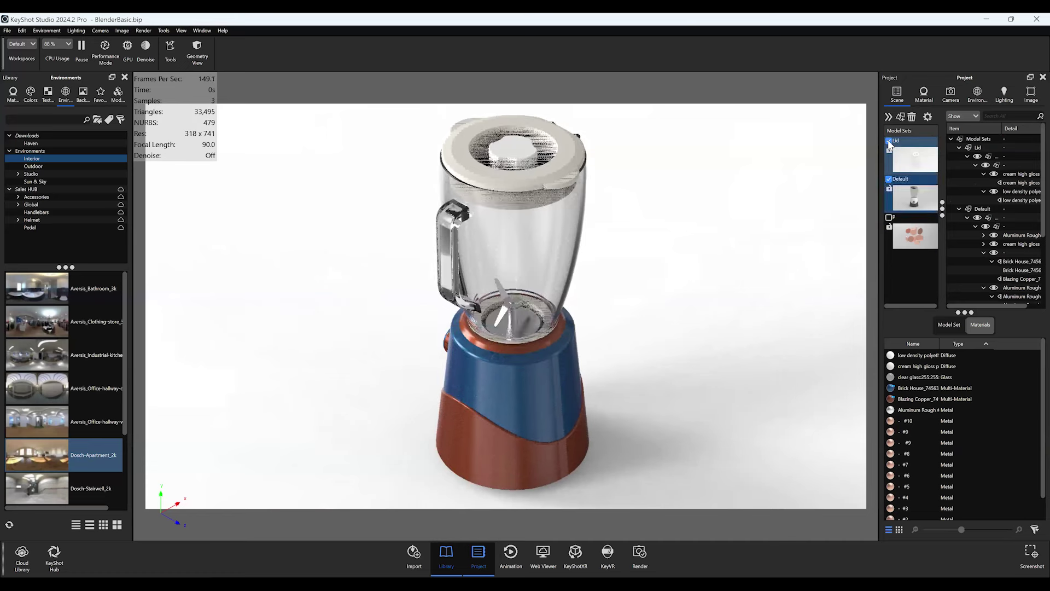
- Make the upper base red and the lower base Mold-Tech black
double_click(509, 372)
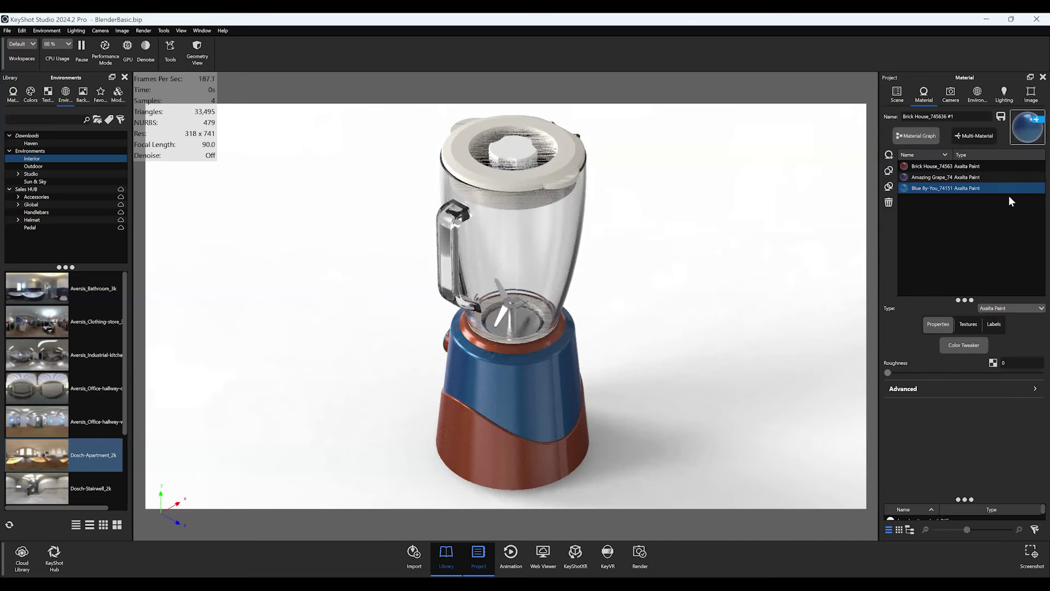
left_click(953, 177)
left_click(951, 167)
double_click(480, 427)
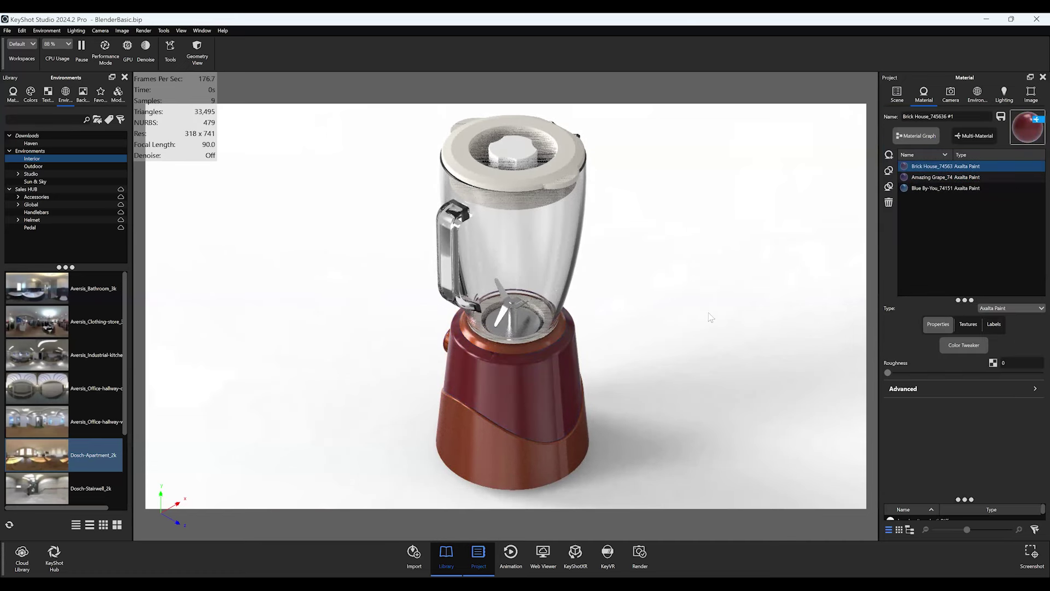
left_click(948, 177)
- Show the blender through the Front camera with the front three-point lighting environment
left_click(949, 90)
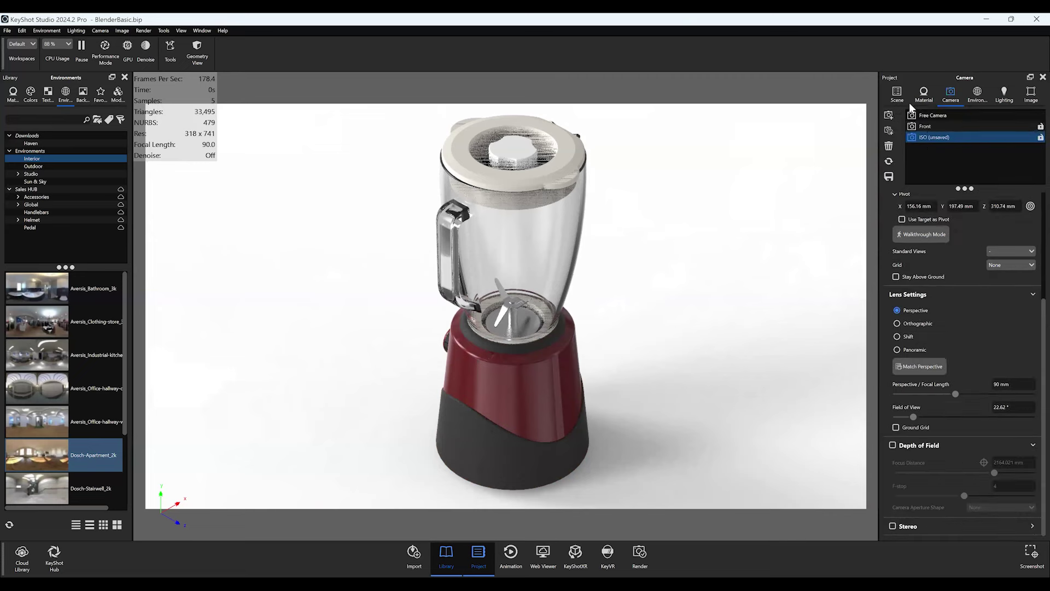
left_click(927, 124)
left_click(969, 100)
left_click(936, 146)
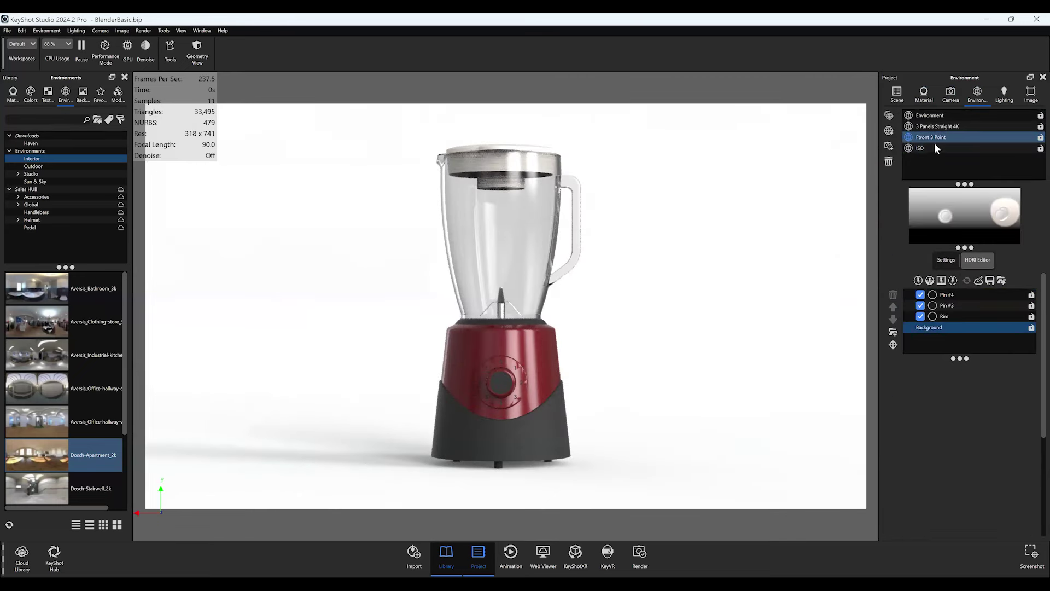
left_click(934, 138)
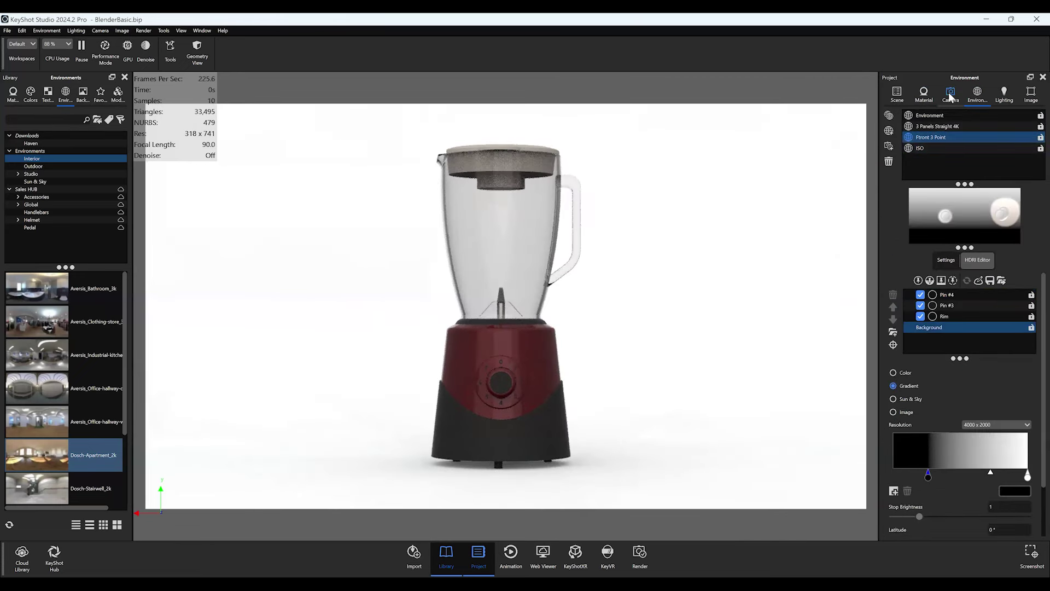
left_click(892, 98)
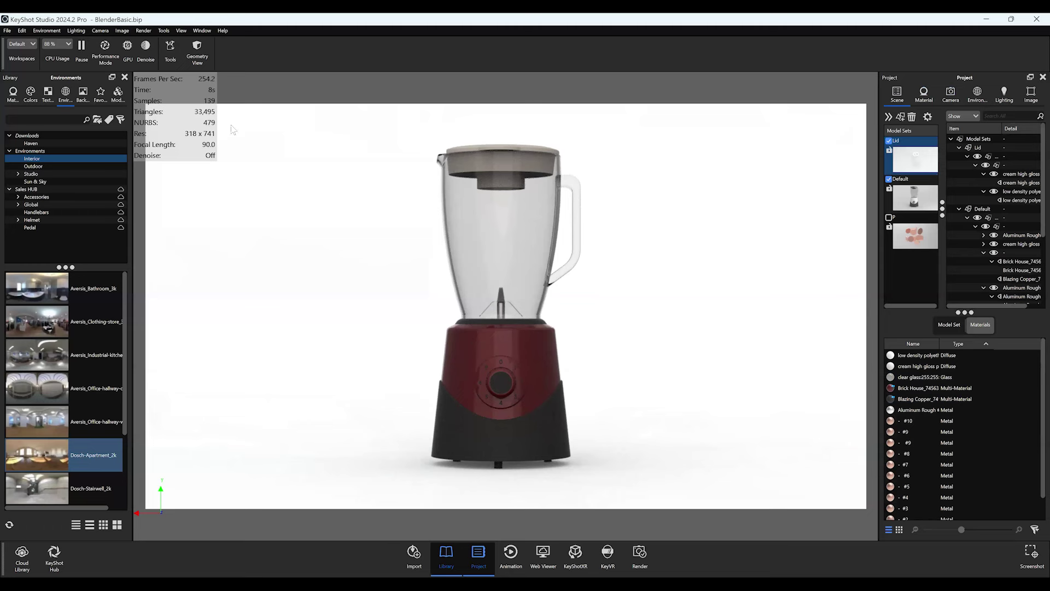
- Add the Studios group to the toolbar and place the Studios panel over the viewport
right_click(259, 53)
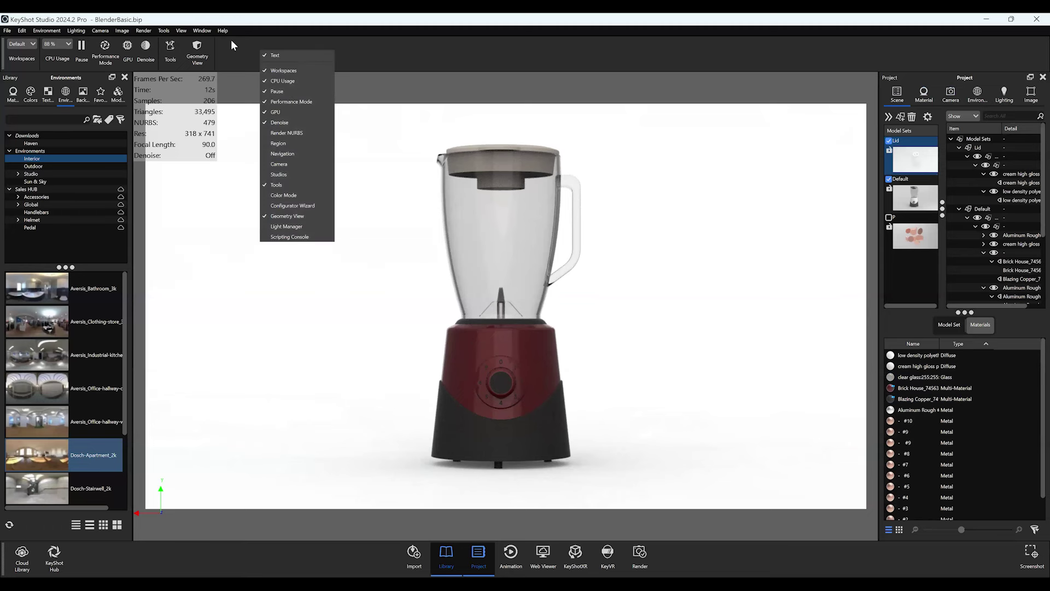
left_click(296, 176)
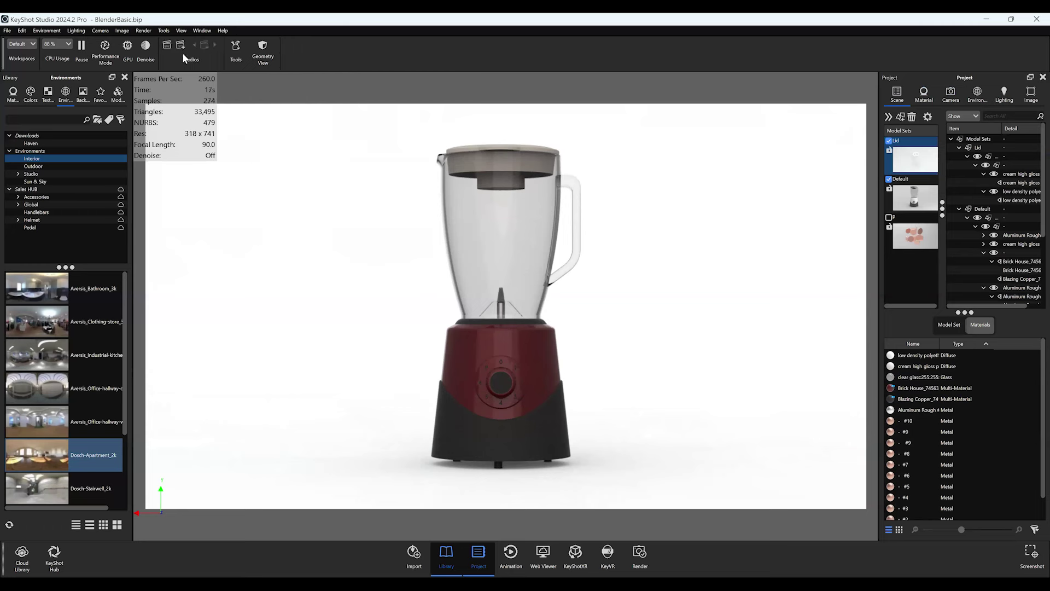
left_click(164, 47)
left_click_drag(97, 336, 312, 135)
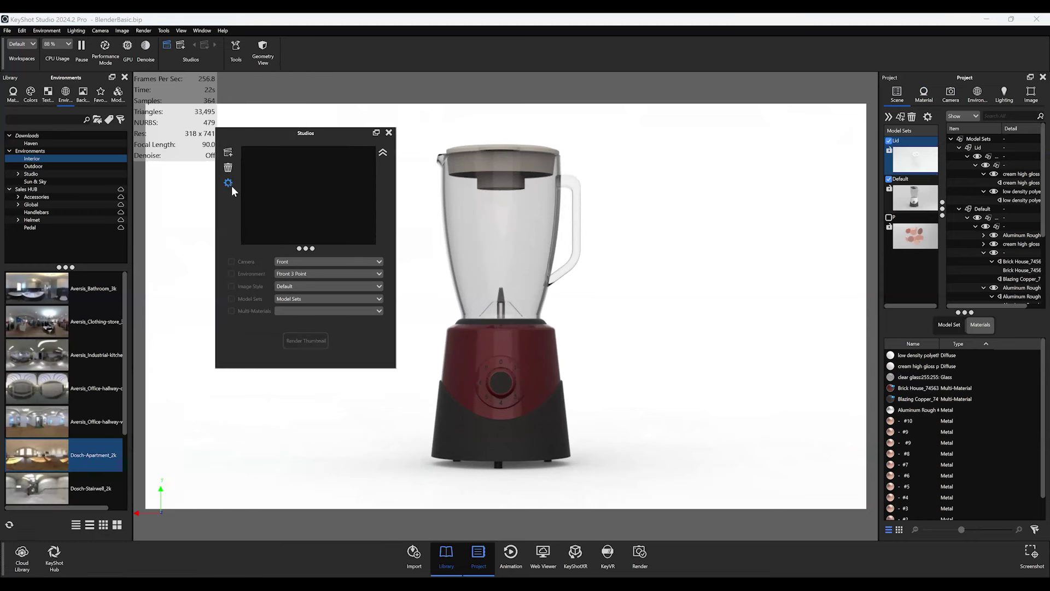
- Exclude Model Sets and Multi-Materials from New Studio Settings
left_click(229, 183)
mouse_move(252, 272)
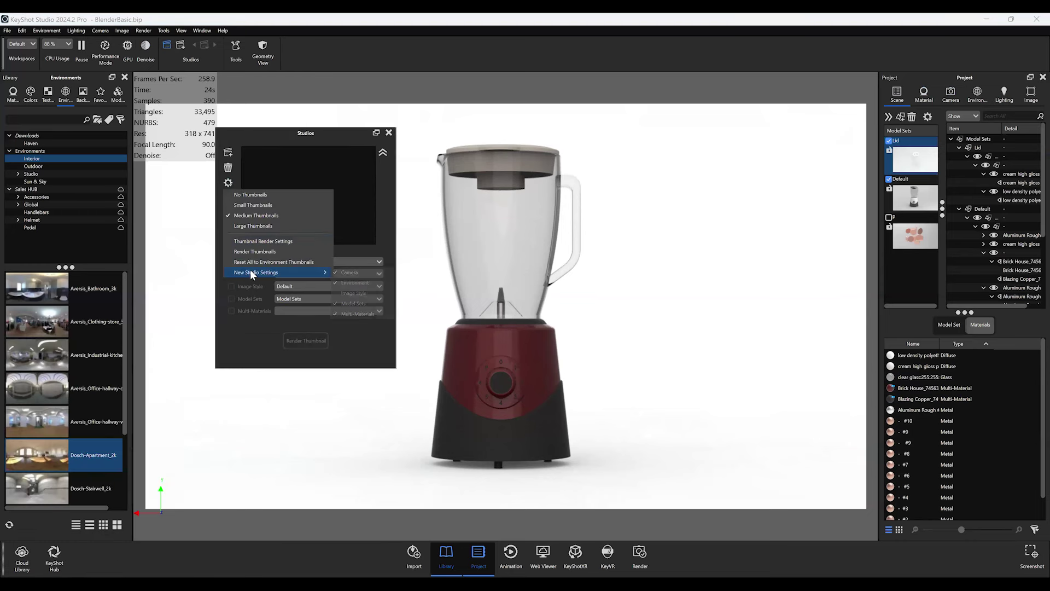
left_click(353, 304)
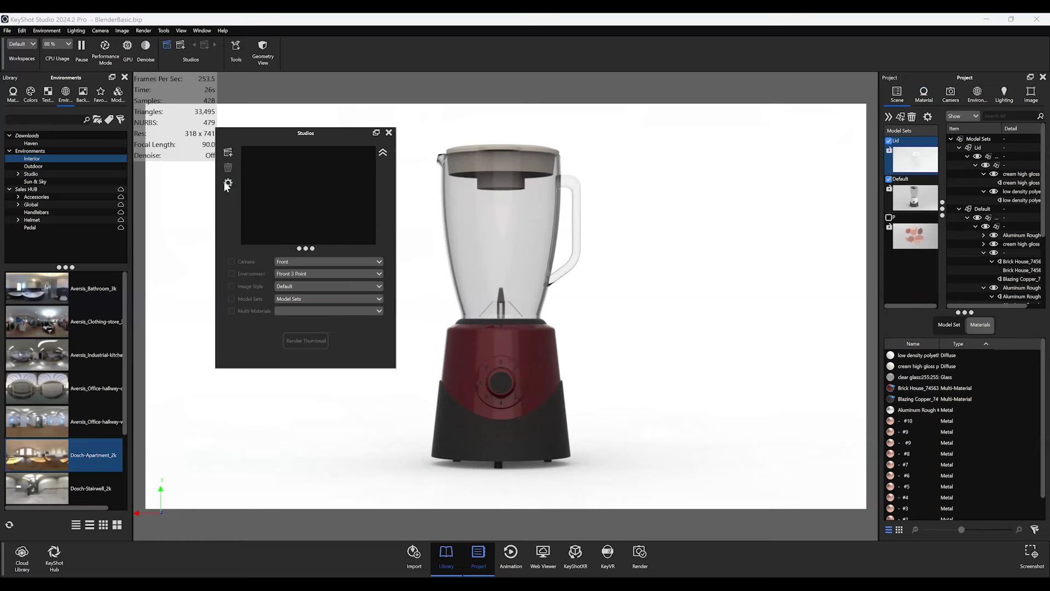
left_click(228, 182)
mouse_move(254, 273)
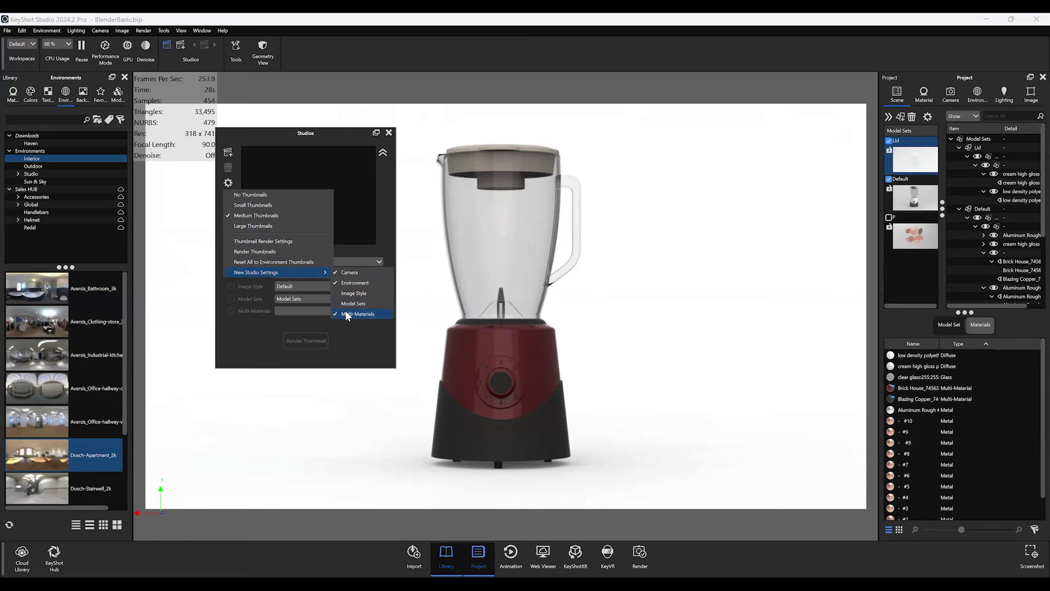
left_click(347, 314)
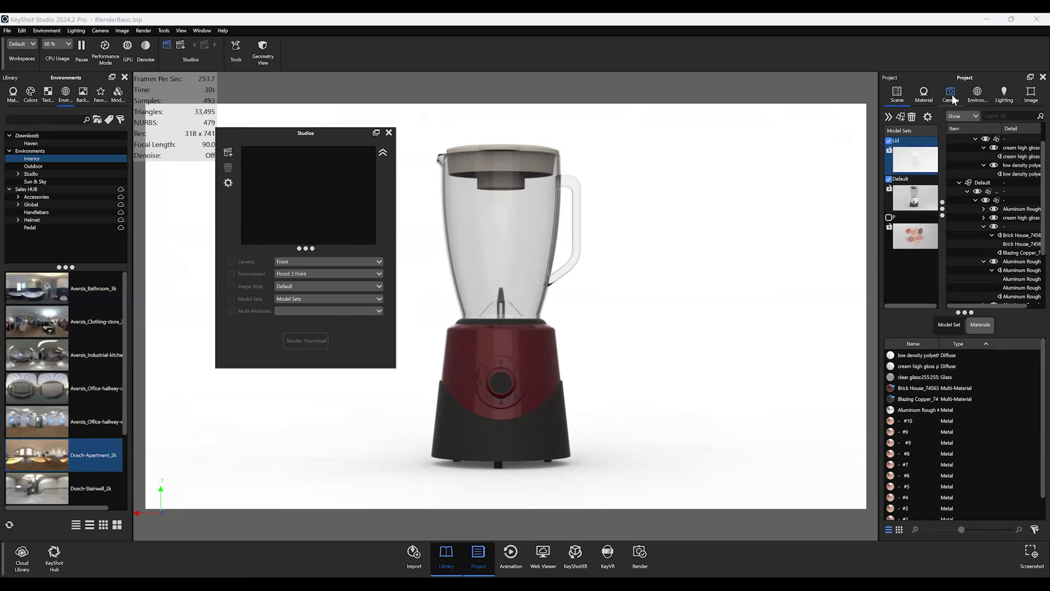
- Preview the 3 Panels environment, then return to front three-point lighting
left_click(976, 94)
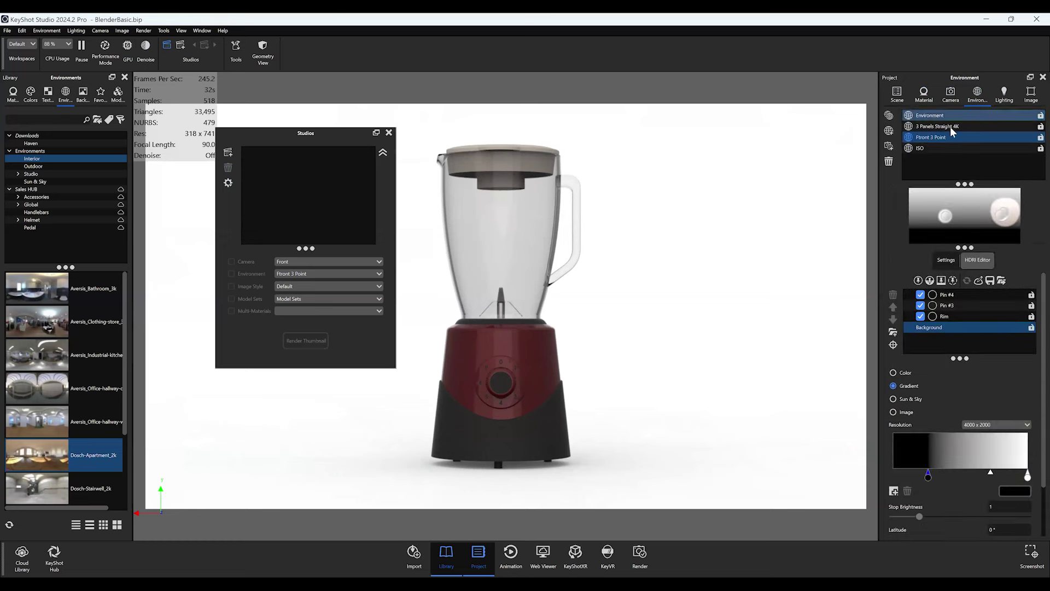
left_click(946, 127)
left_click(943, 138)
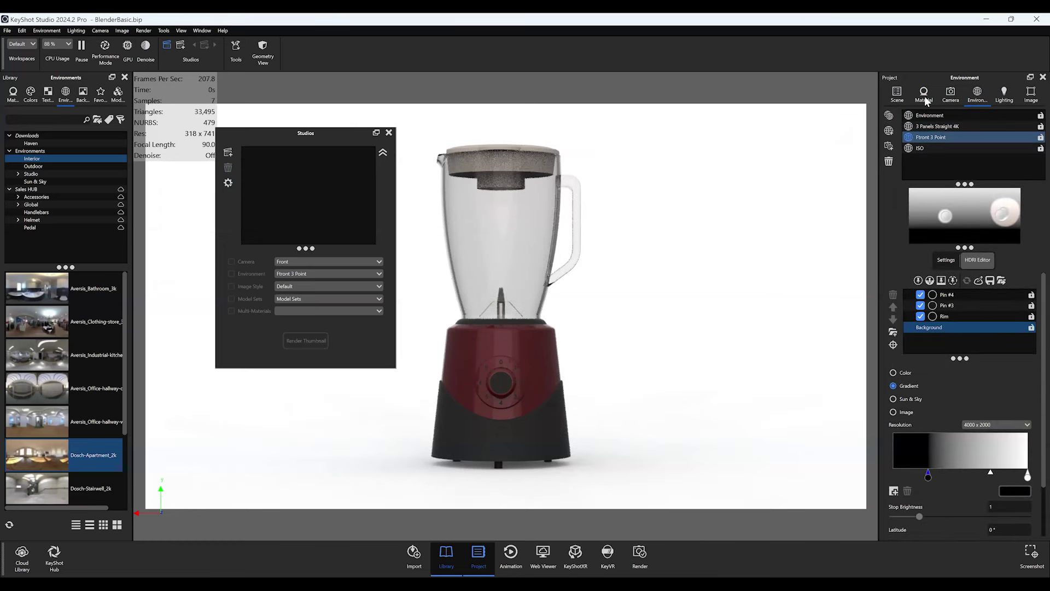
left_click(896, 98)
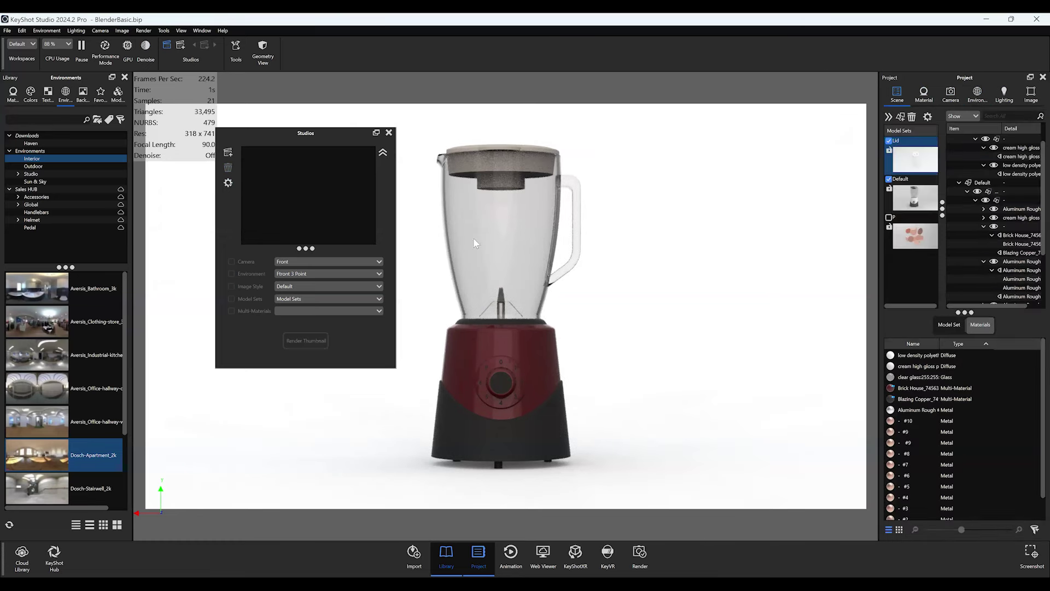
- Add a studio from the current setup and name it Front
left_click(228, 152)
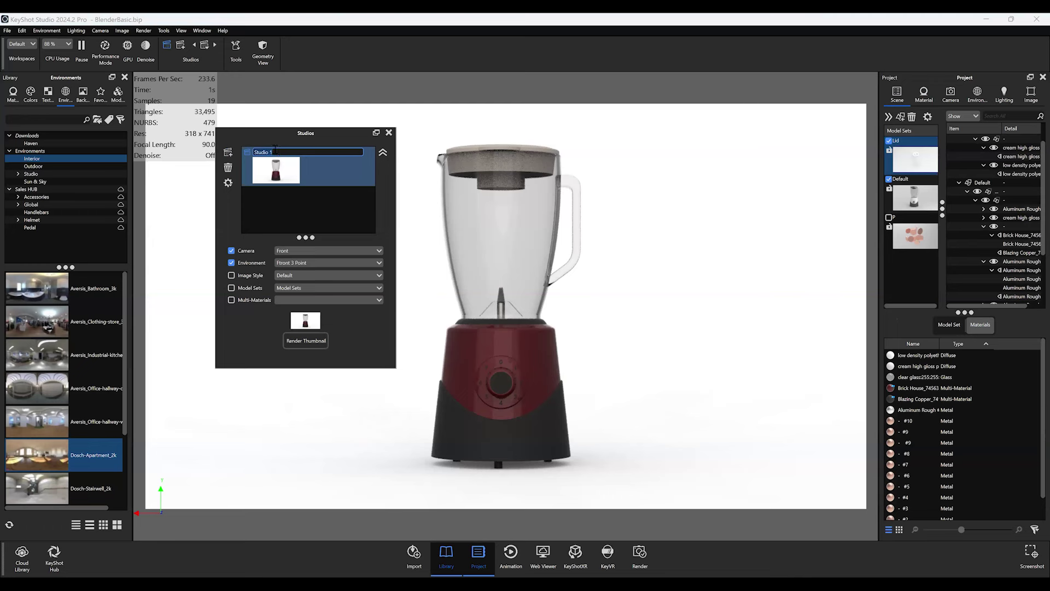
double_click(274, 152)
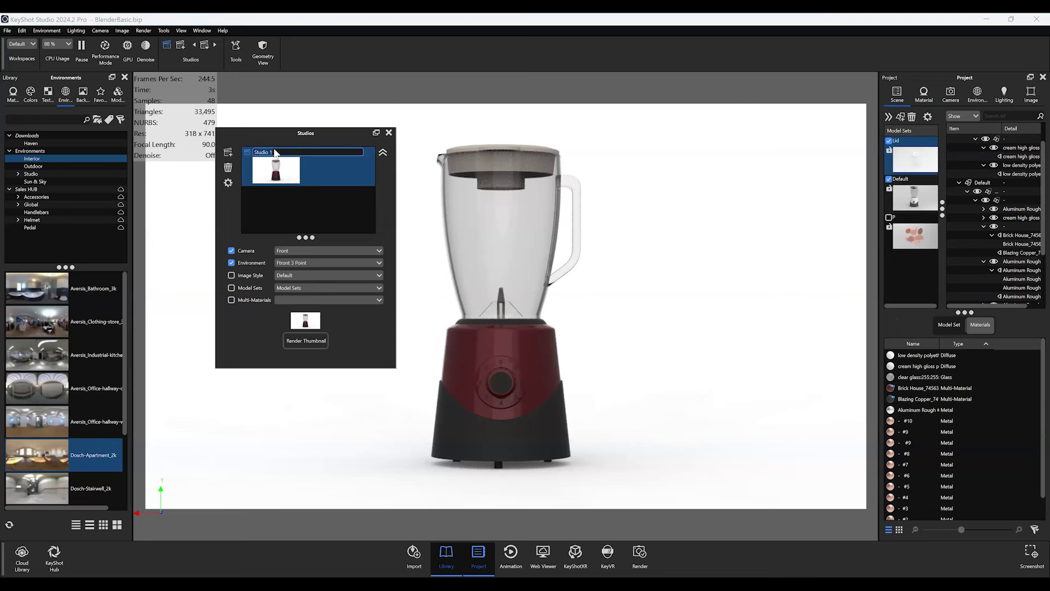
type("Front")
key("Return")
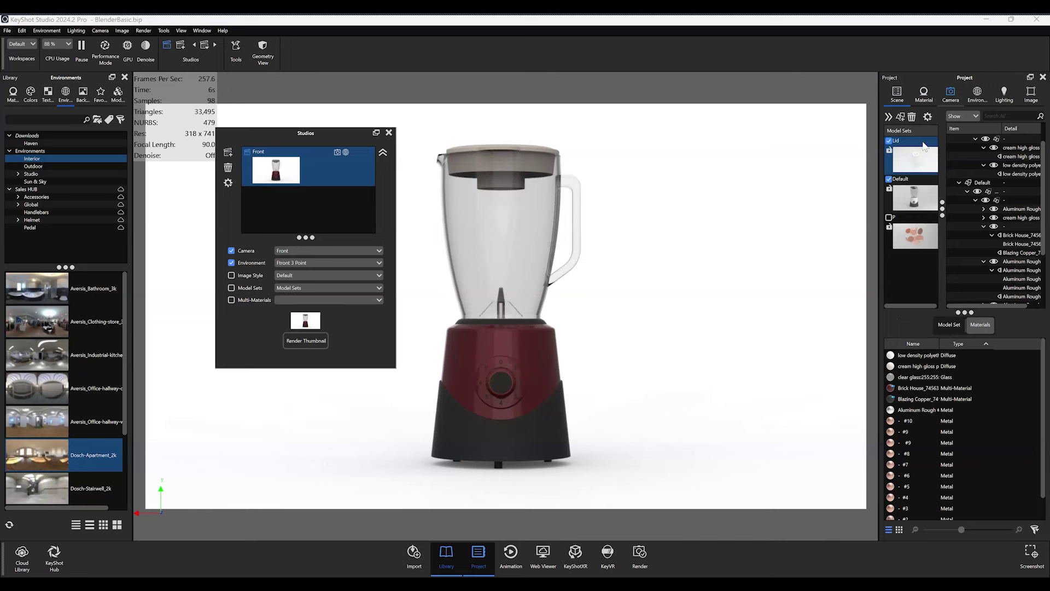
- Switch to the ISO camera and the ISO lighting environment
left_click(950, 94)
left_click(953, 135)
left_click(977, 95)
left_click(941, 147)
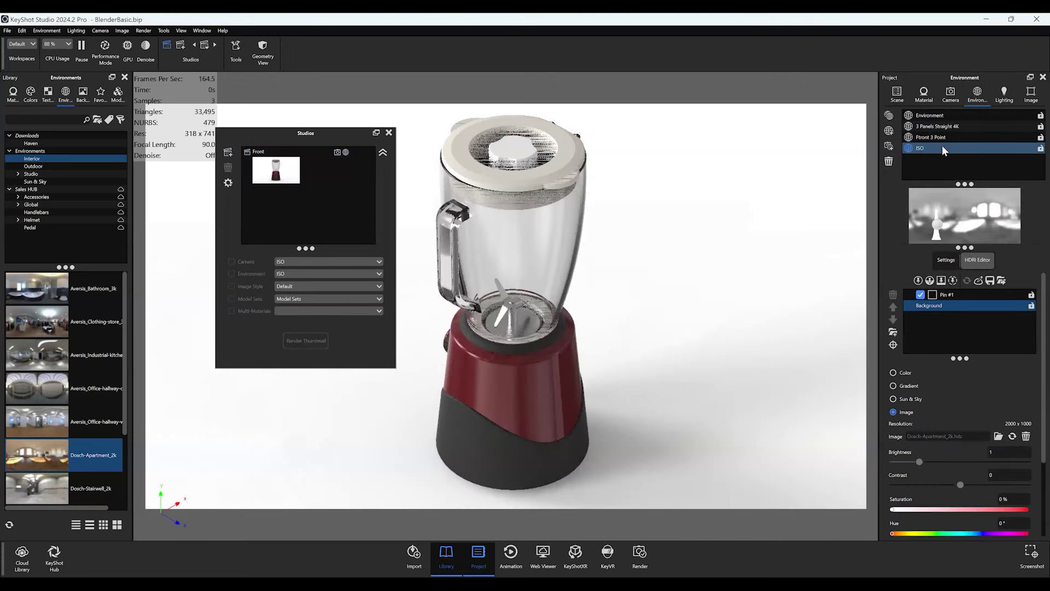
- Add a second studio from the ISO setup and name it ISO
left_click(228, 154)
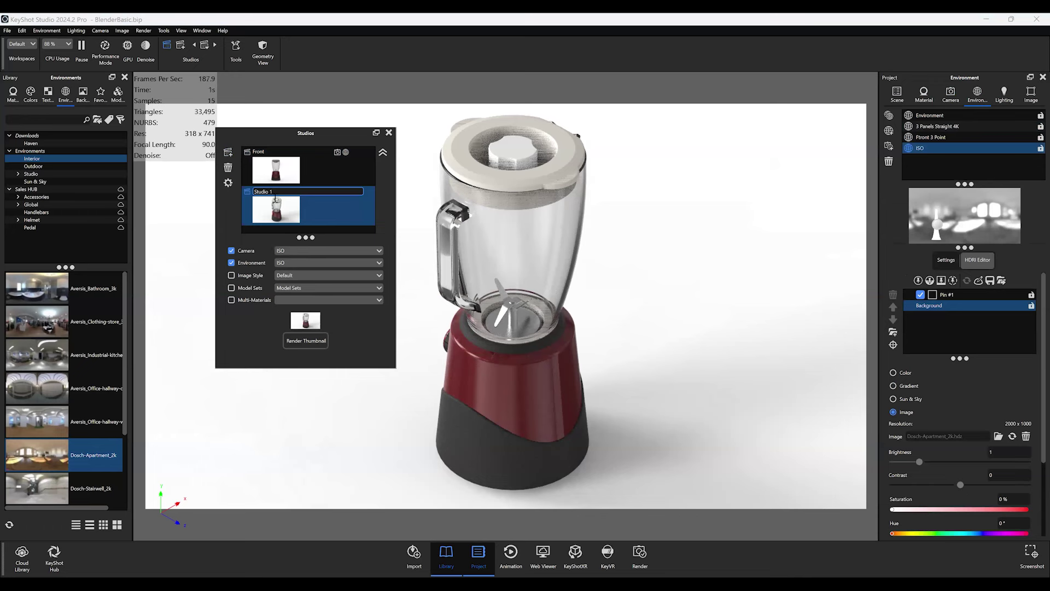
double_click(274, 192)
triple_click(274, 192)
type("ISO")
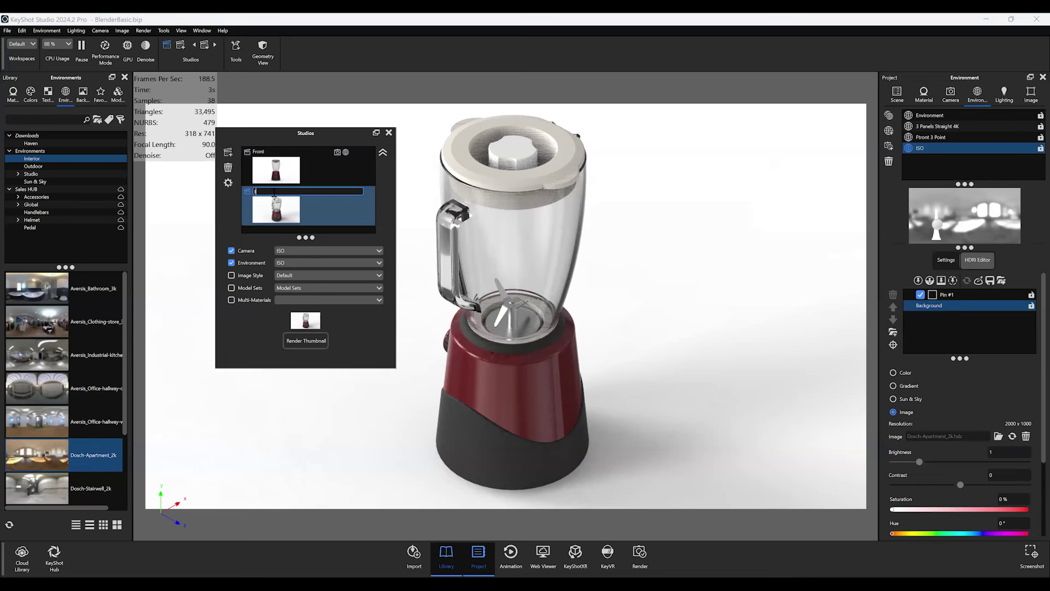
key("Return")
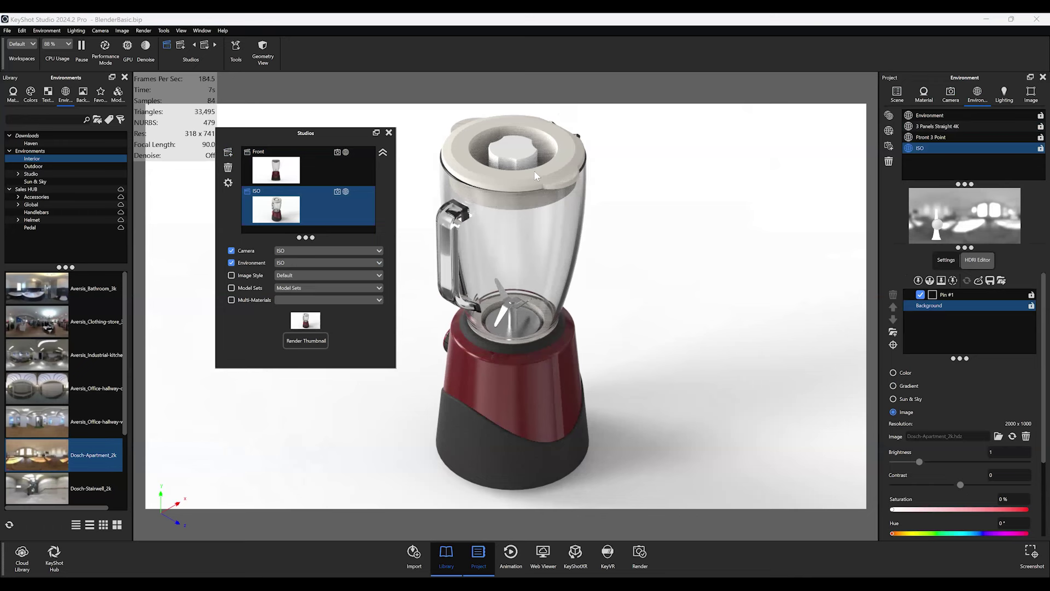
- Enable Model Sets in New Studio Settings
left_click(229, 182)
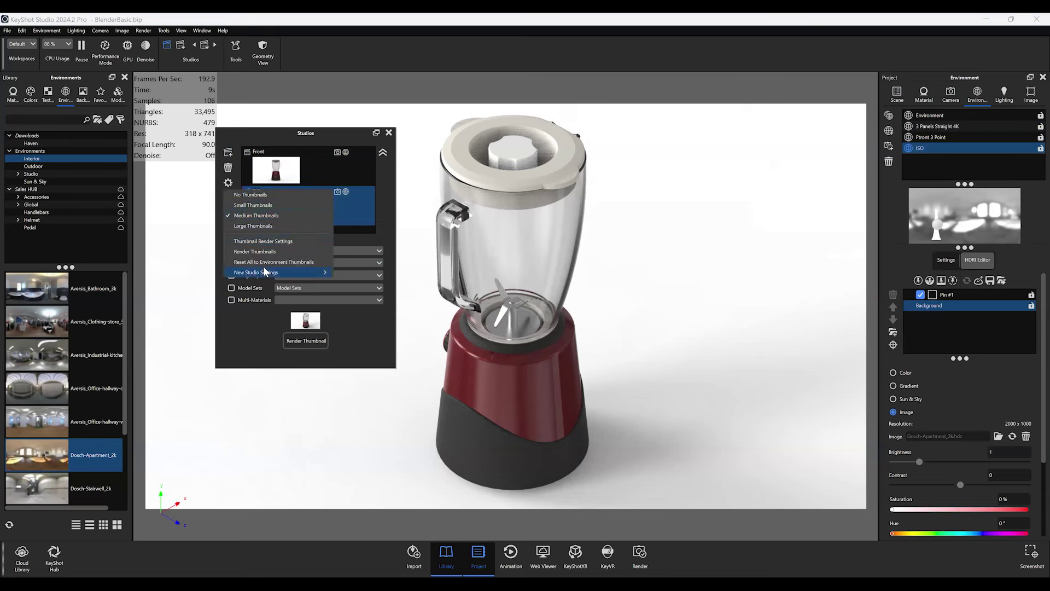
mouse_move(306, 272)
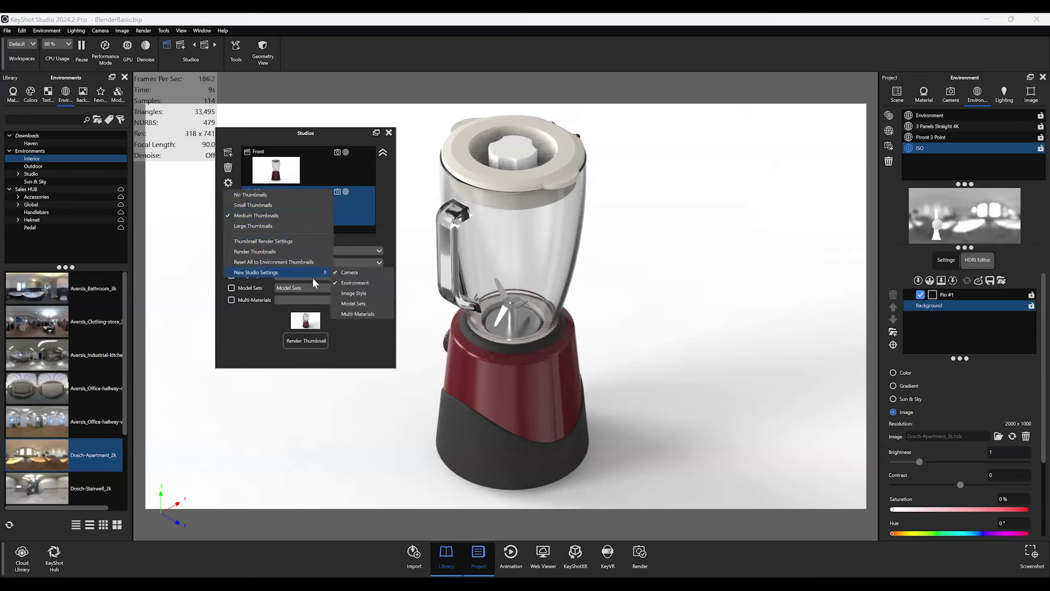
left_click(353, 304)
- Hide the lid model set and add a new studio from this view
left_click(892, 89)
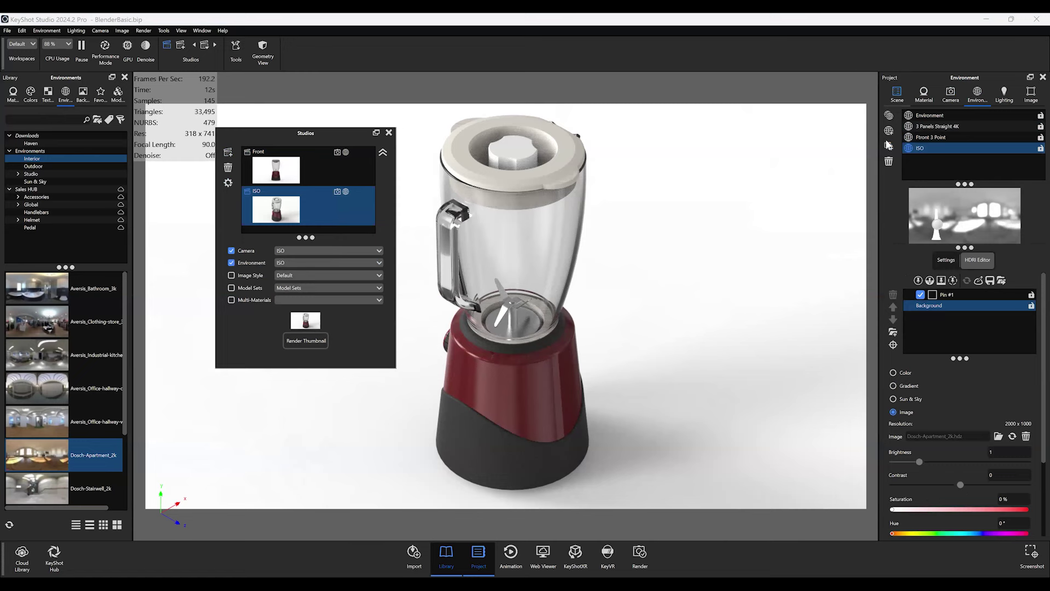
left_click(888, 145)
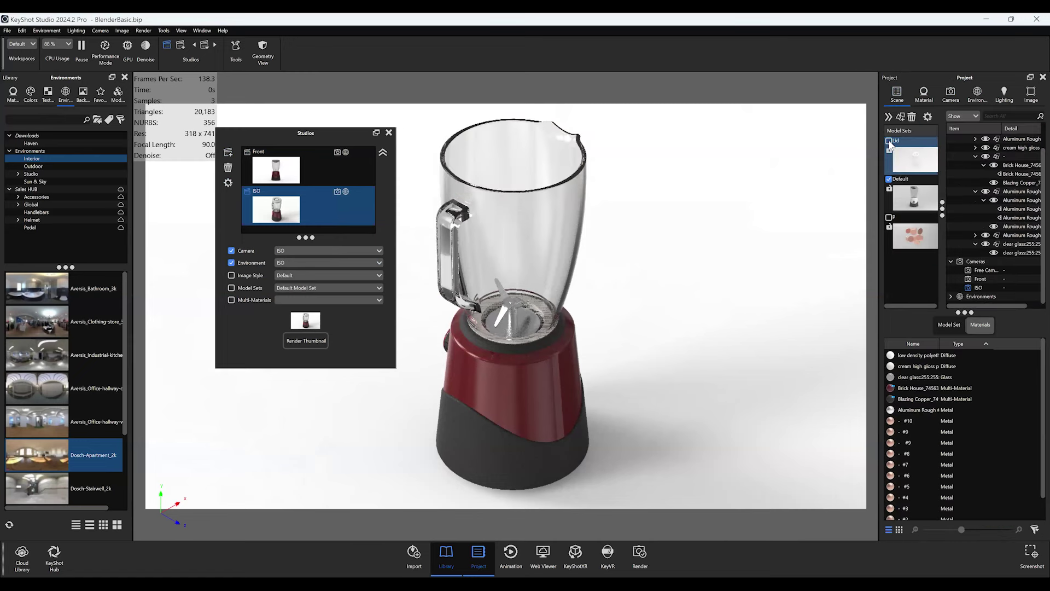
left_click(227, 155)
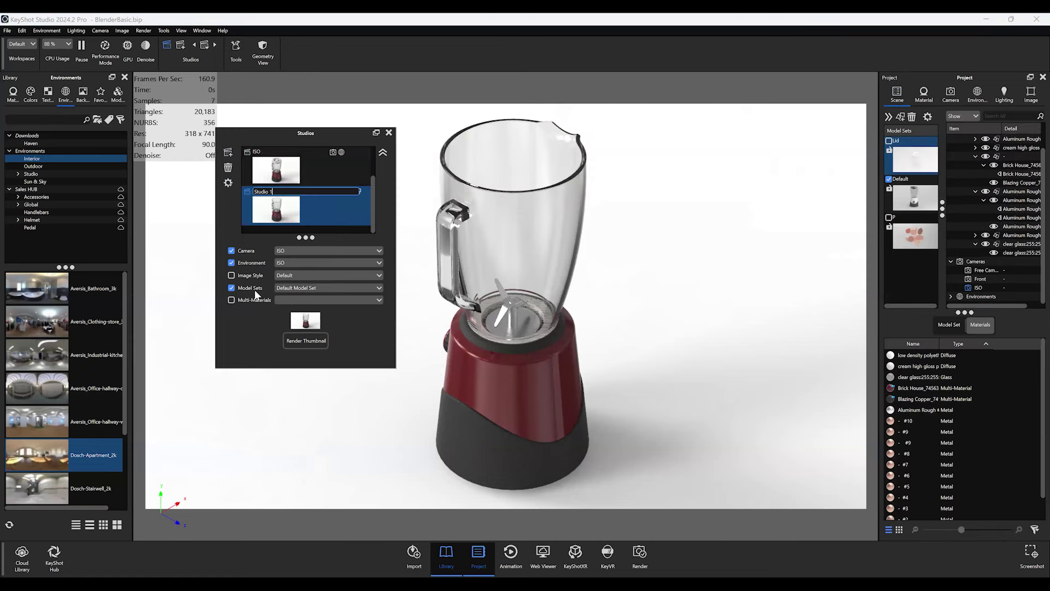
left_click(298, 288)
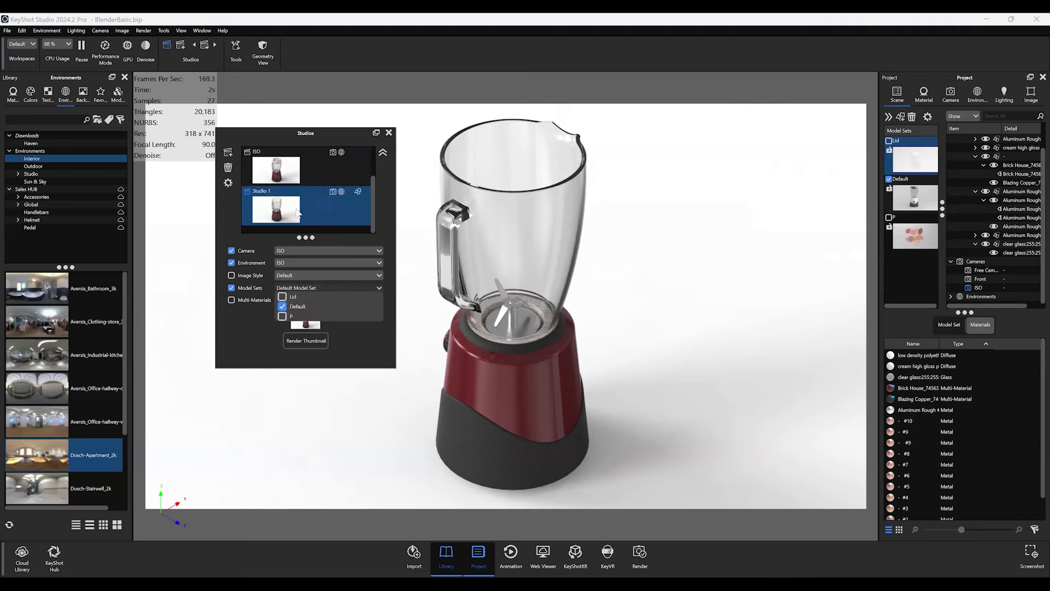
left_click(296, 210)
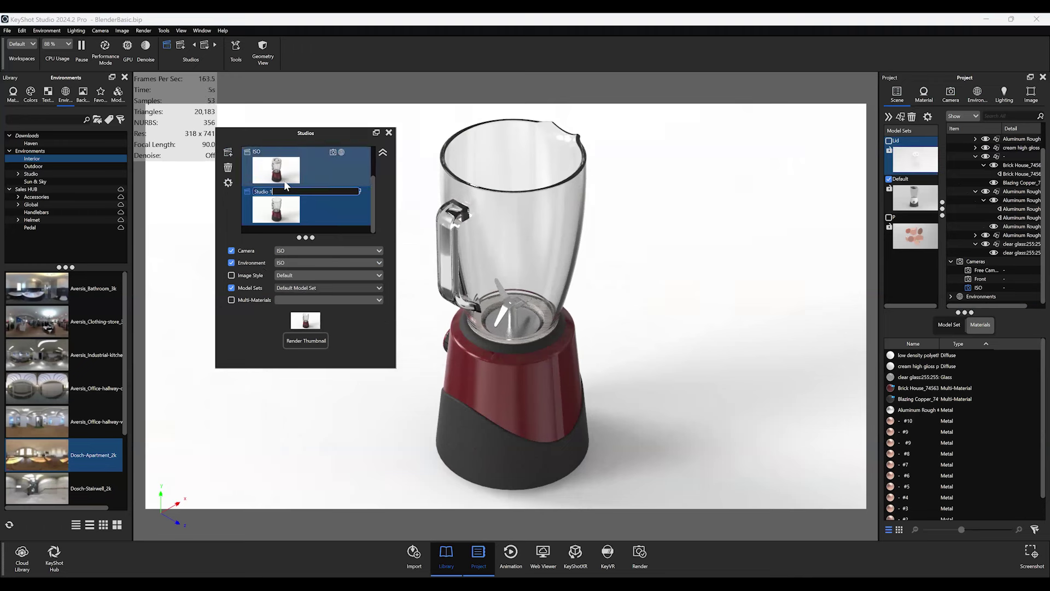
key("Return")
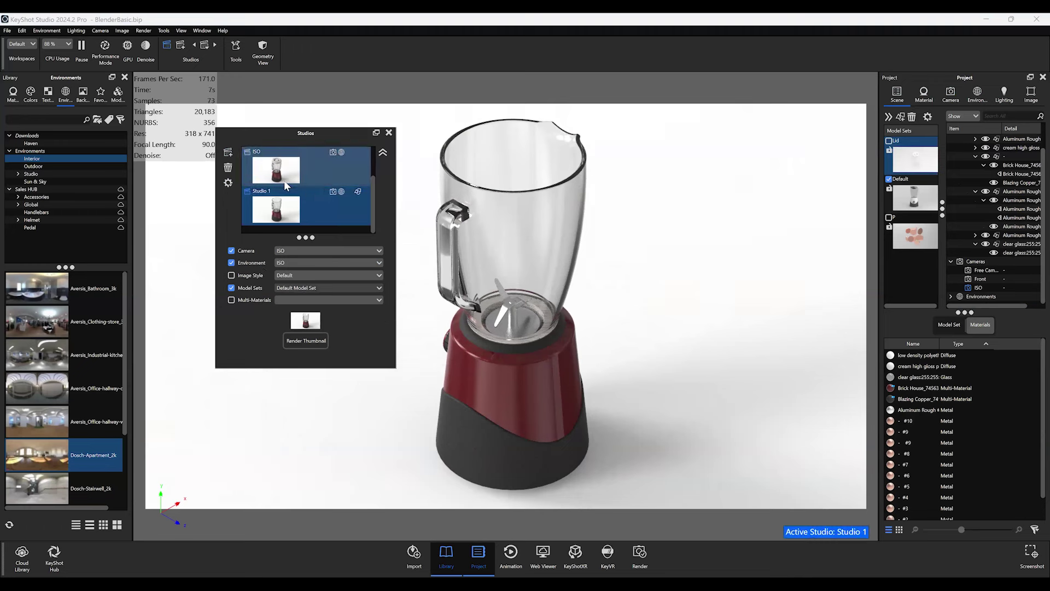
- Rename Studio 1 to 'ISO No Lid'
left_click(257, 191)
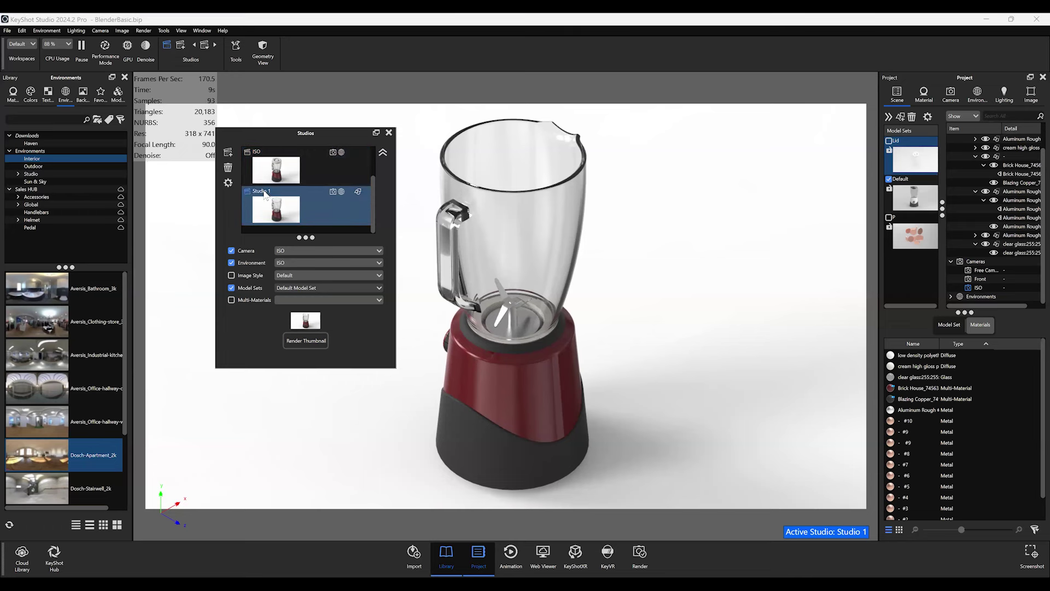
left_click(262, 191)
type("IS")
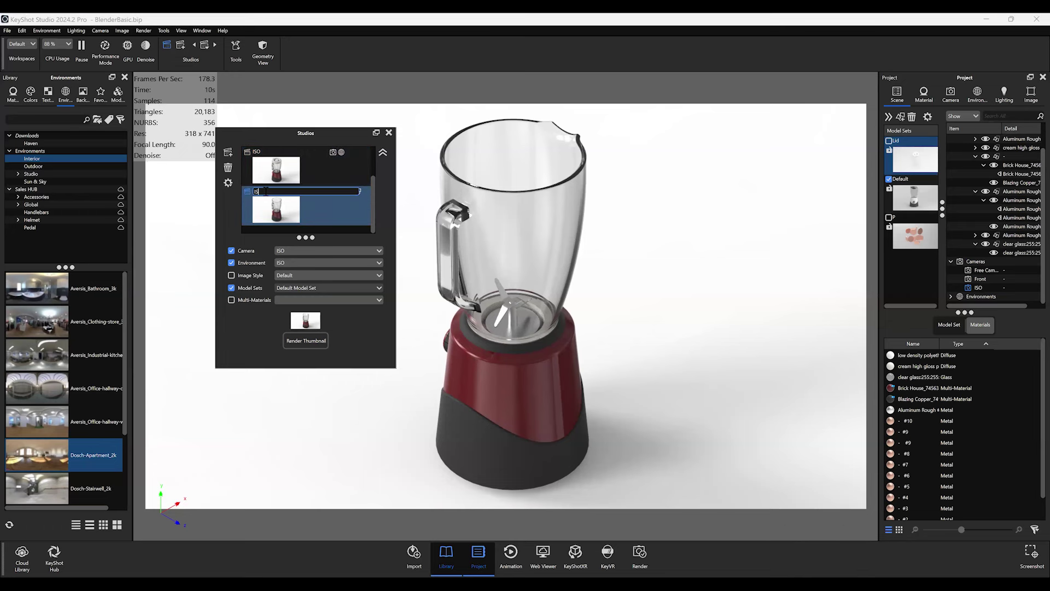
type("O No Lid")
key("Return")
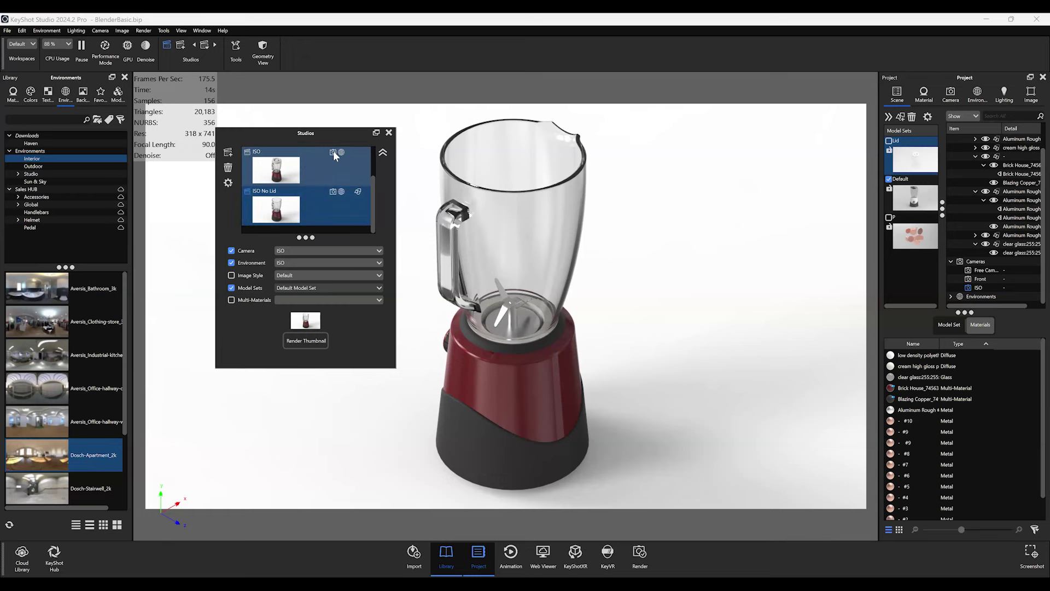
- Cycle through the studios with the toolbar arrow, ending on Front
left_click(388, 133)
left_click(215, 46)
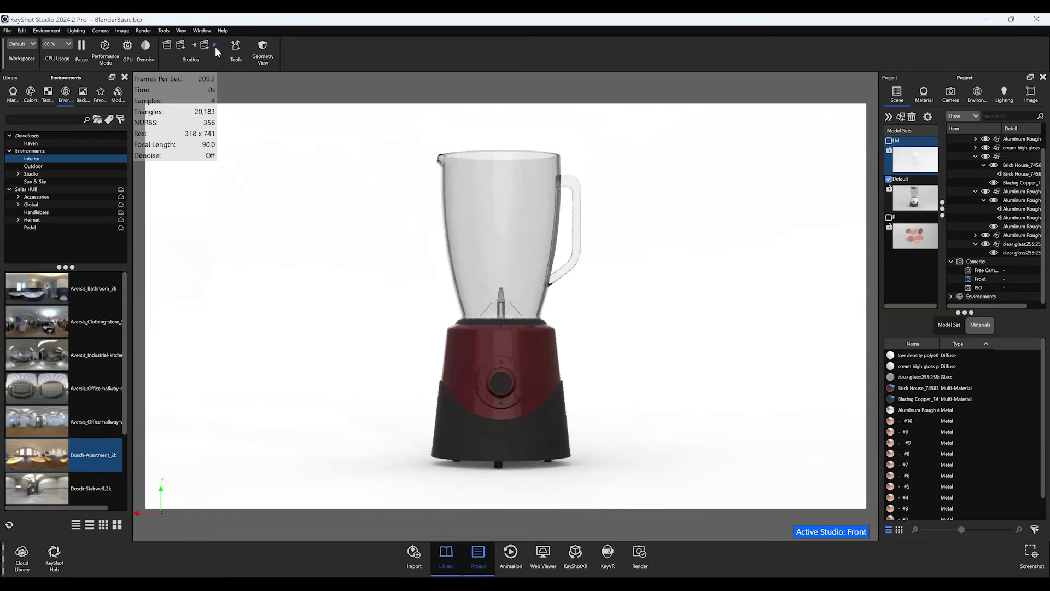
left_click(215, 46)
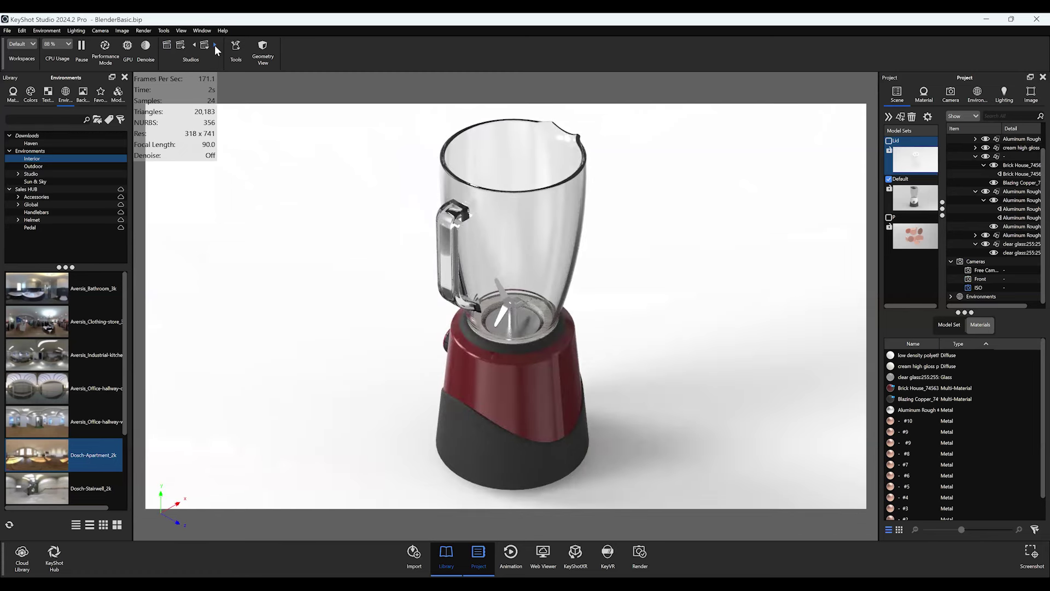
left_click(214, 45)
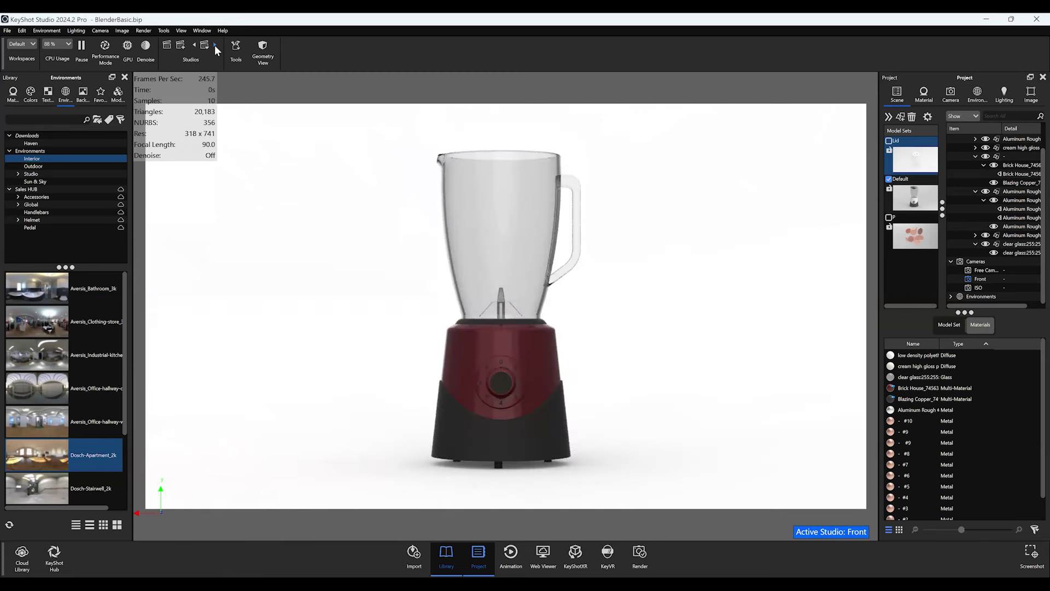
- Make the ISO studio store model sets with the Lid set included
left_click(165, 45)
left_click(307, 208)
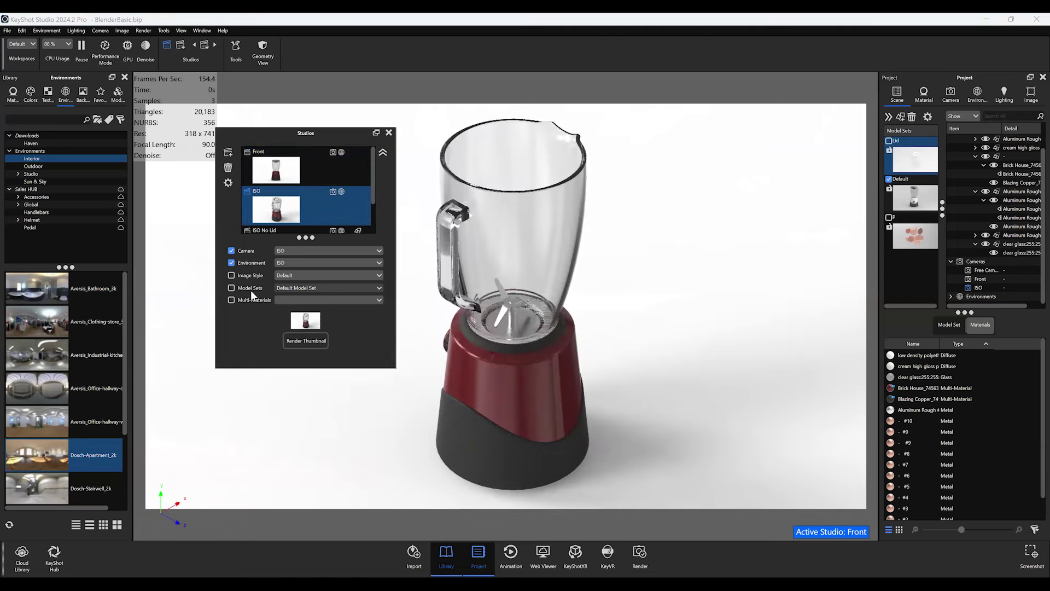
left_click(251, 290)
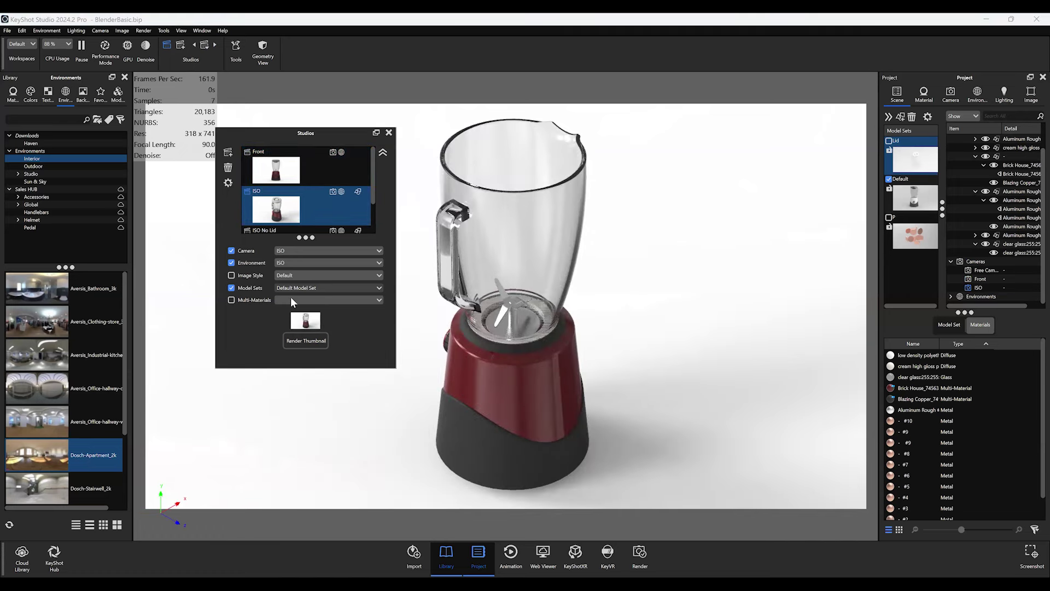
left_click(291, 297)
left_click(389, 133)
left_click(389, 132)
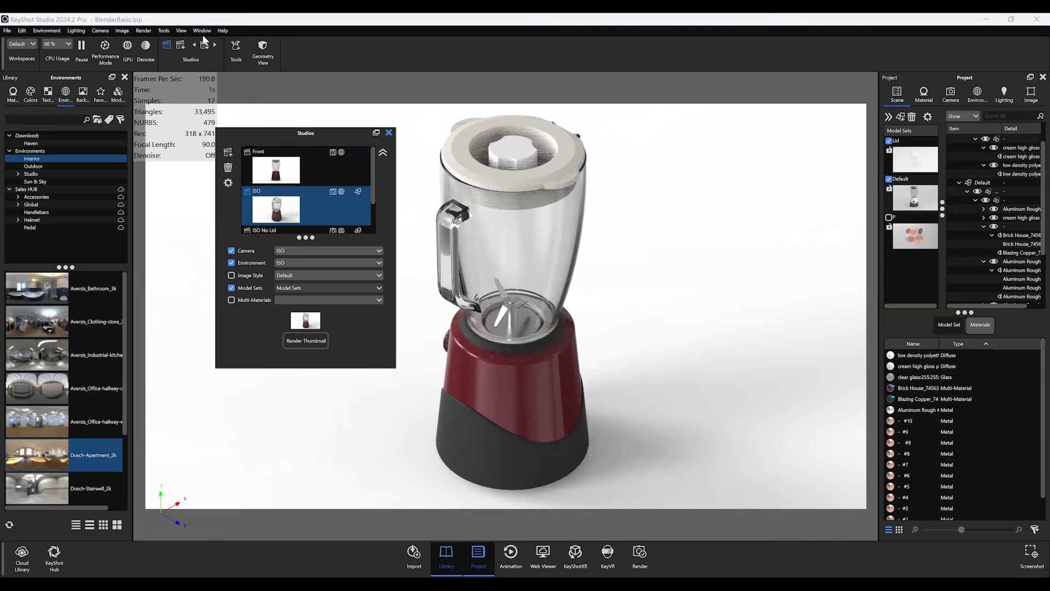
- Cycle through the Front, ISO and ISO No Lid studios back to Front
left_click(214, 43)
left_click(215, 42)
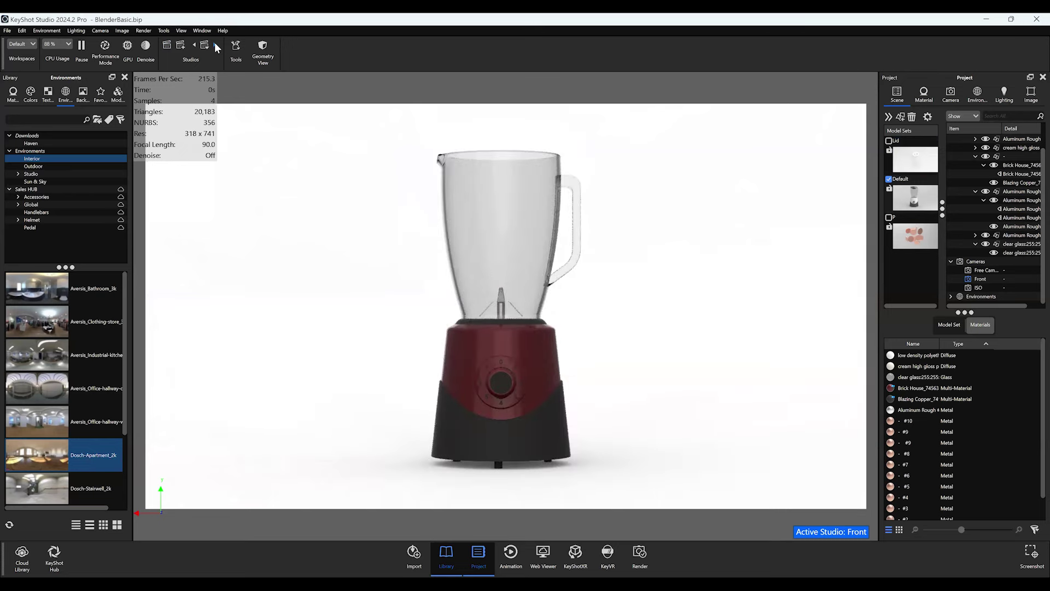
left_click(215, 44)
left_click(215, 45)
left_click(215, 45)
- Recolour the blender base from Amazing Grape to Blue By-You and view it in the ISO studio
double_click(512, 346)
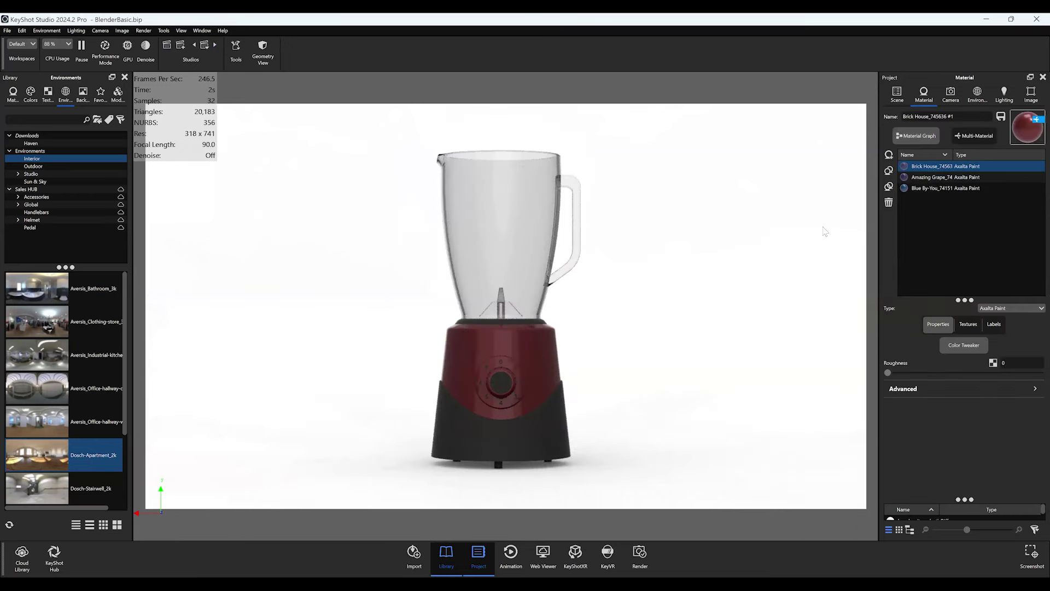
left_click(957, 176)
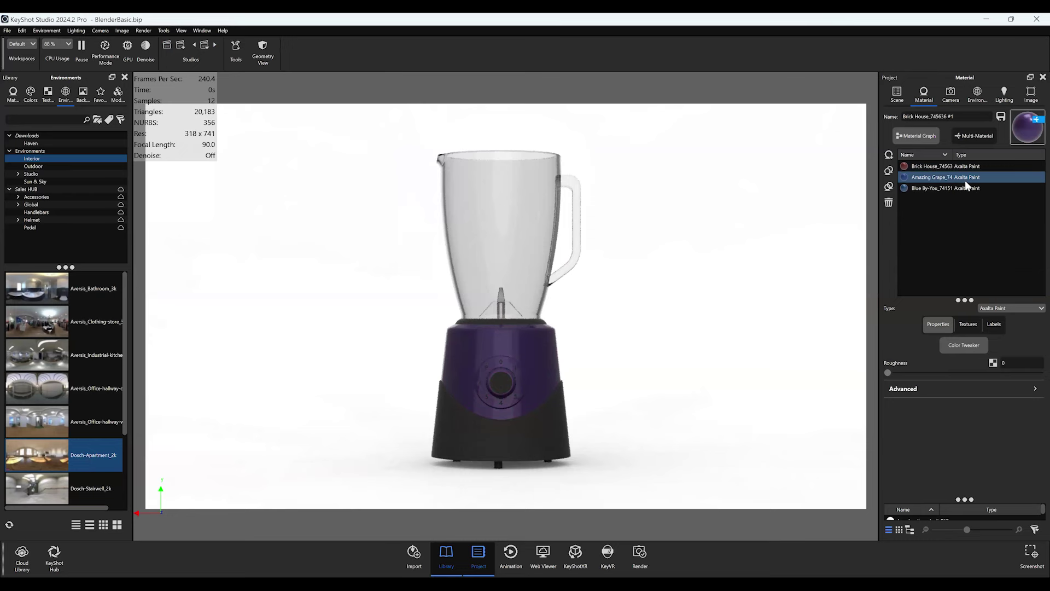
left_click(963, 187)
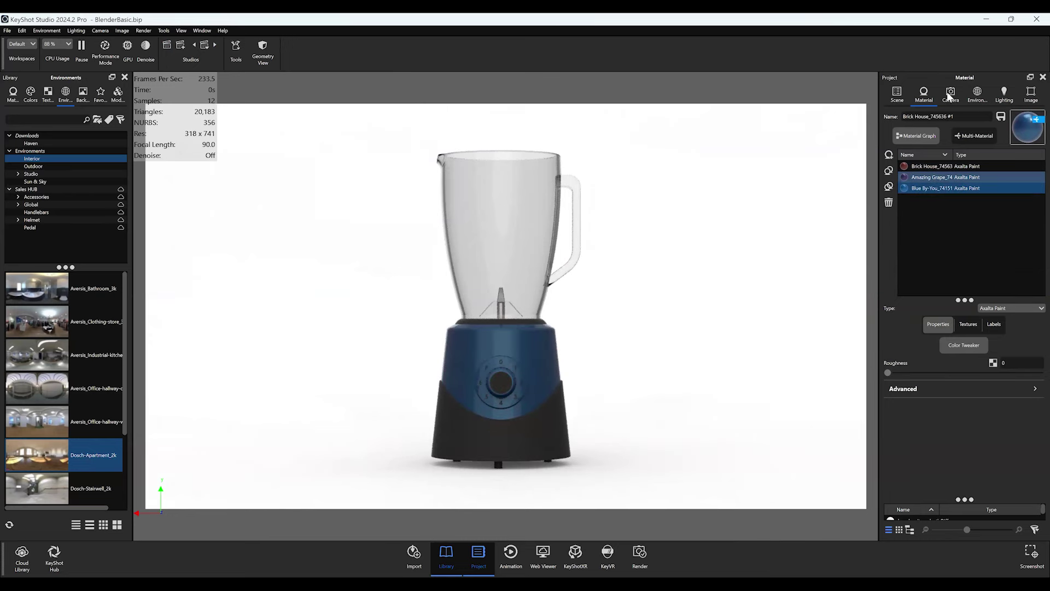
left_click(216, 45)
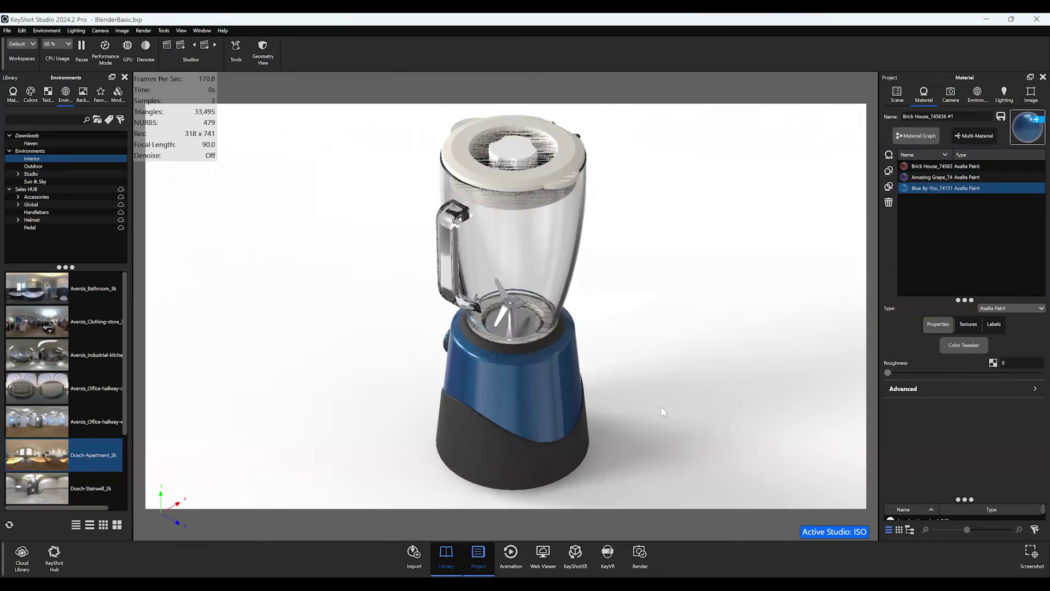
left_click(923, 117)
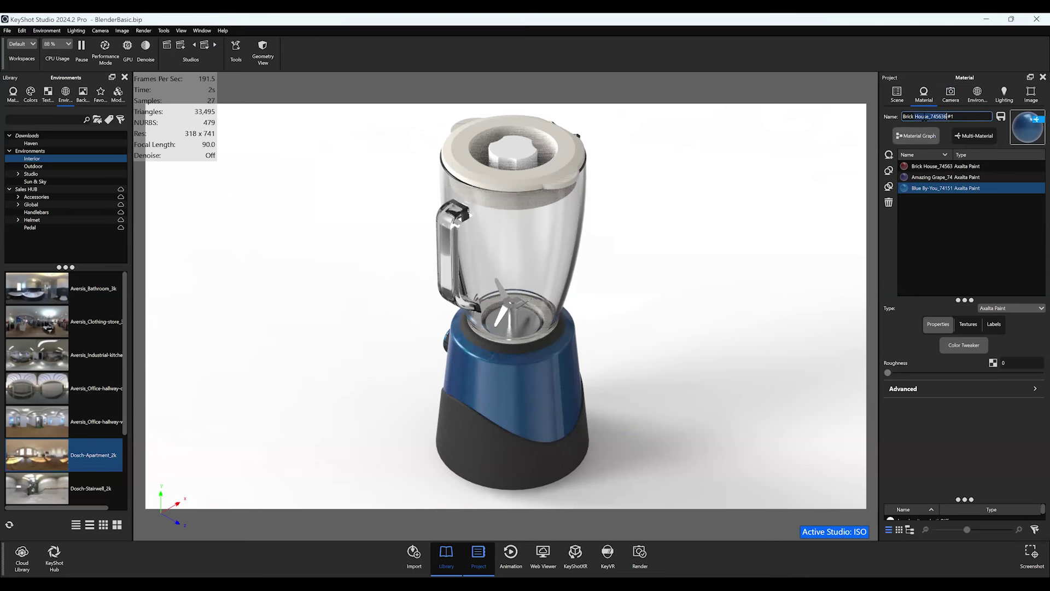
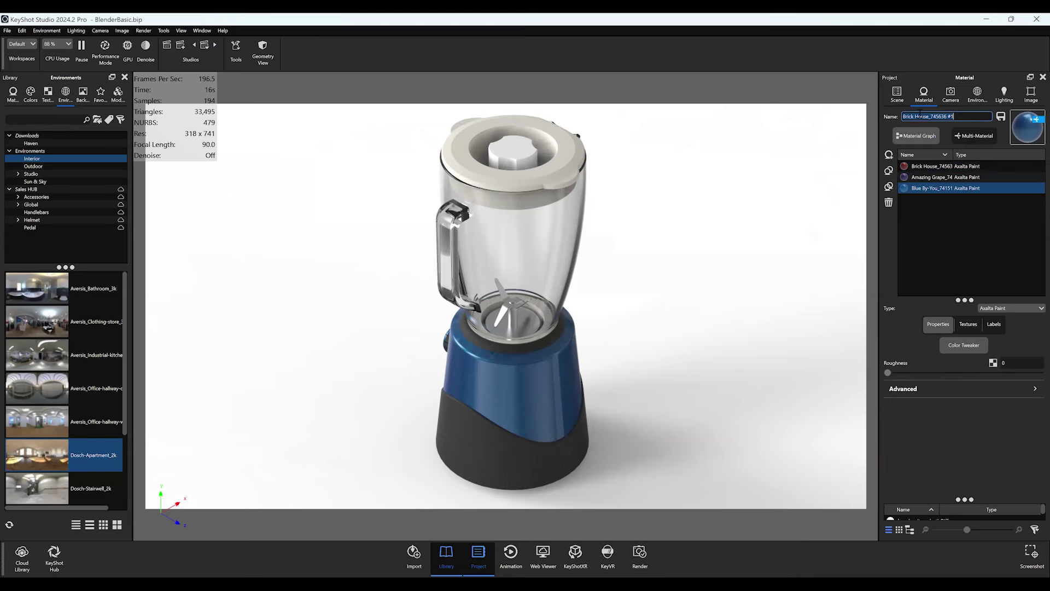
- Rename the current multi-material to Housing 1, then select the base and rename the other to Housing 2
key("BackSpace")
type("Housing 1")
key("Return")
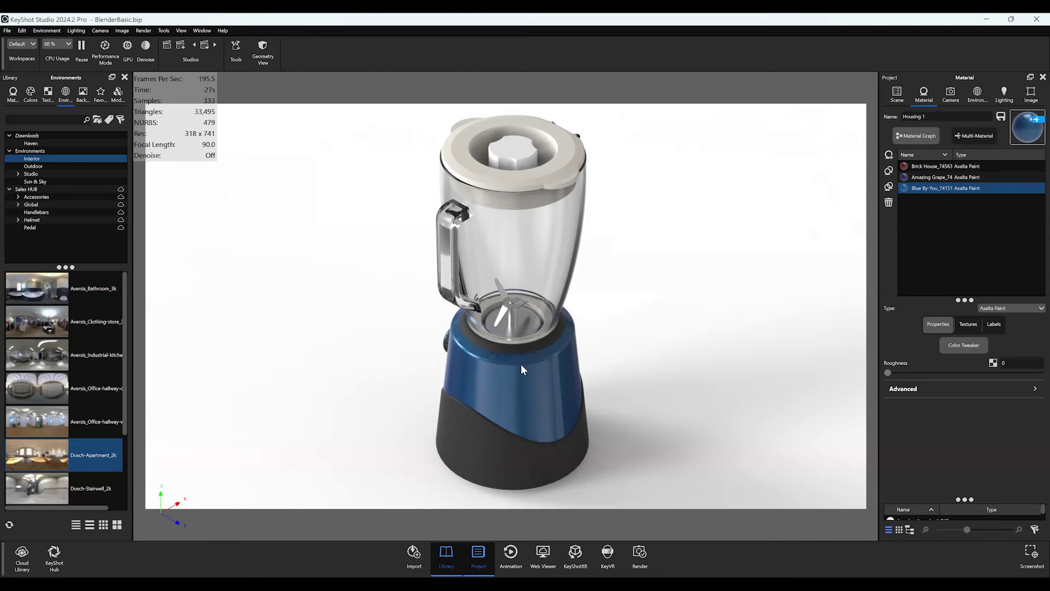
left_click(517, 444)
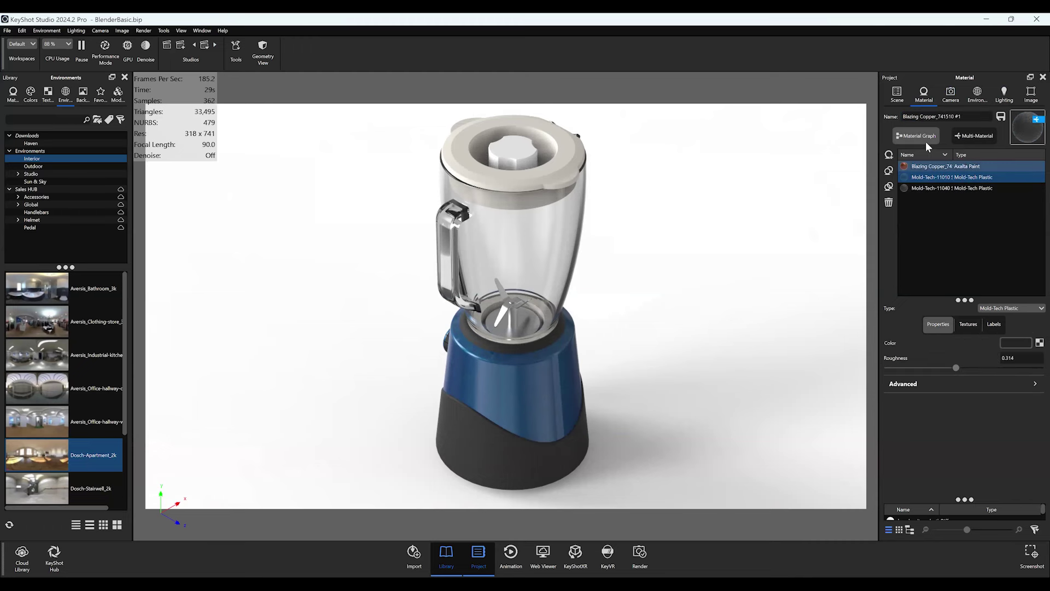
triple_click(939, 116)
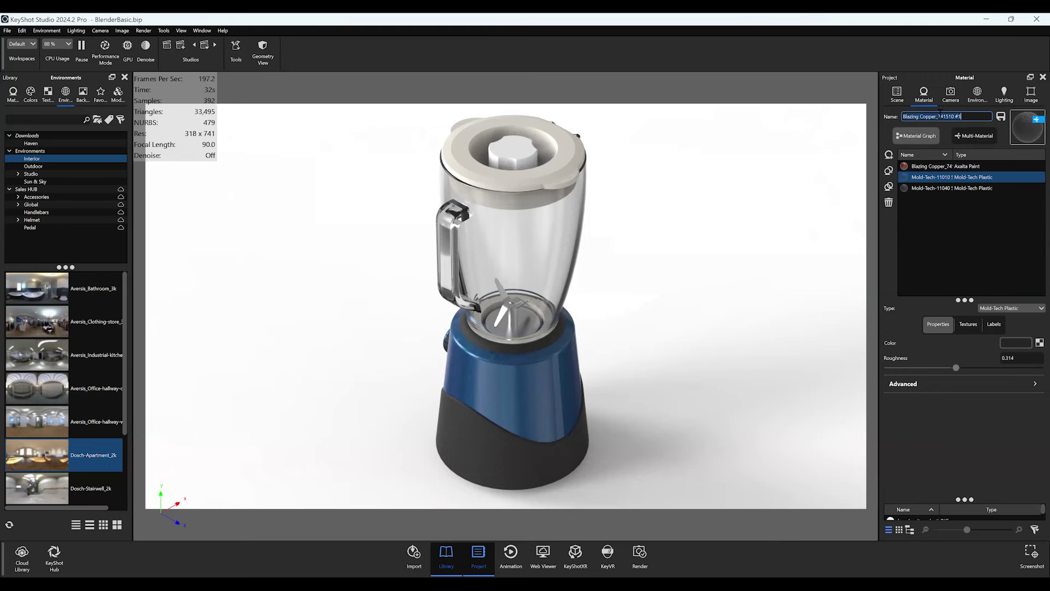
type("Housing 2")
key("Return")
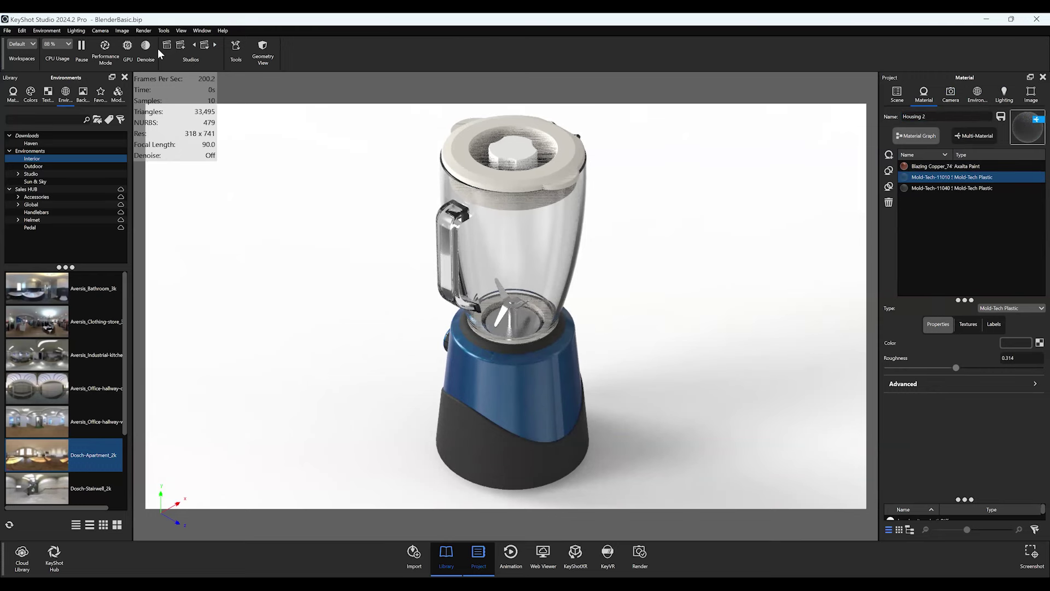
- Include Multi-Materials in the New Studio Settings and add a new studio
left_click(166, 44)
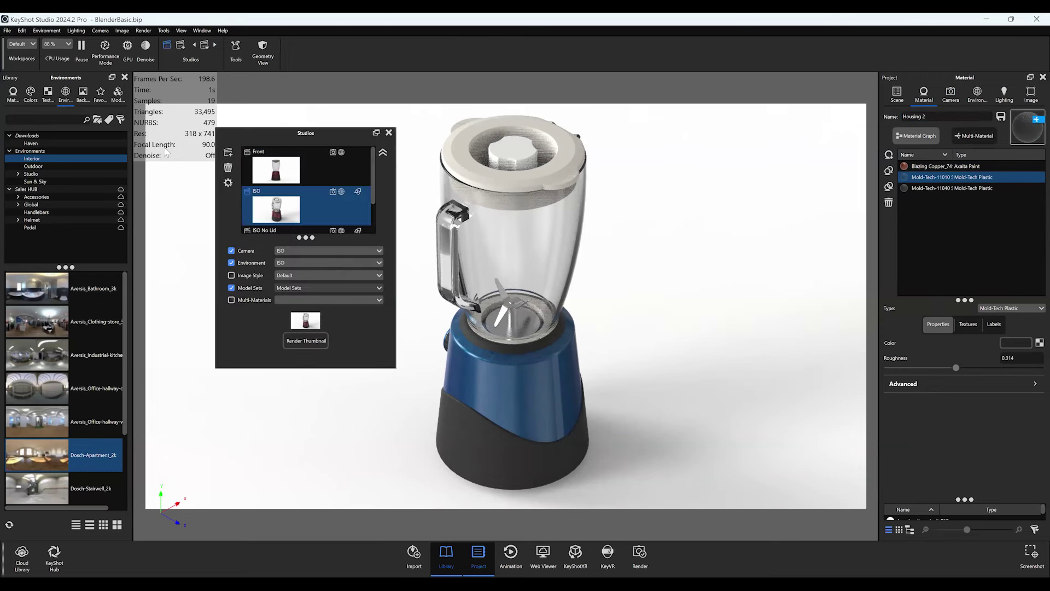
left_click(225, 185)
mouse_move(254, 270)
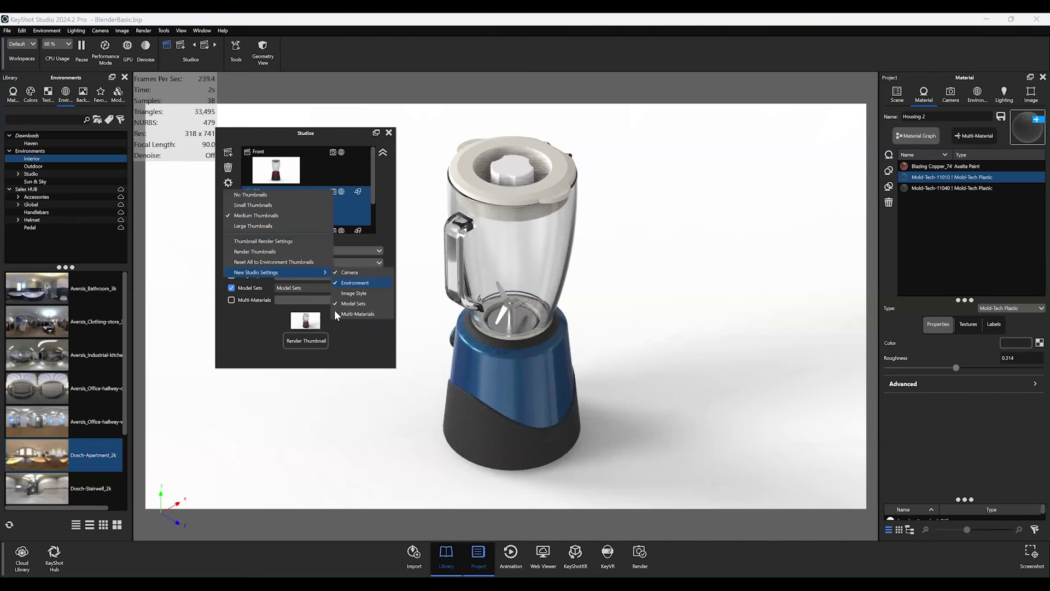
left_click(336, 310)
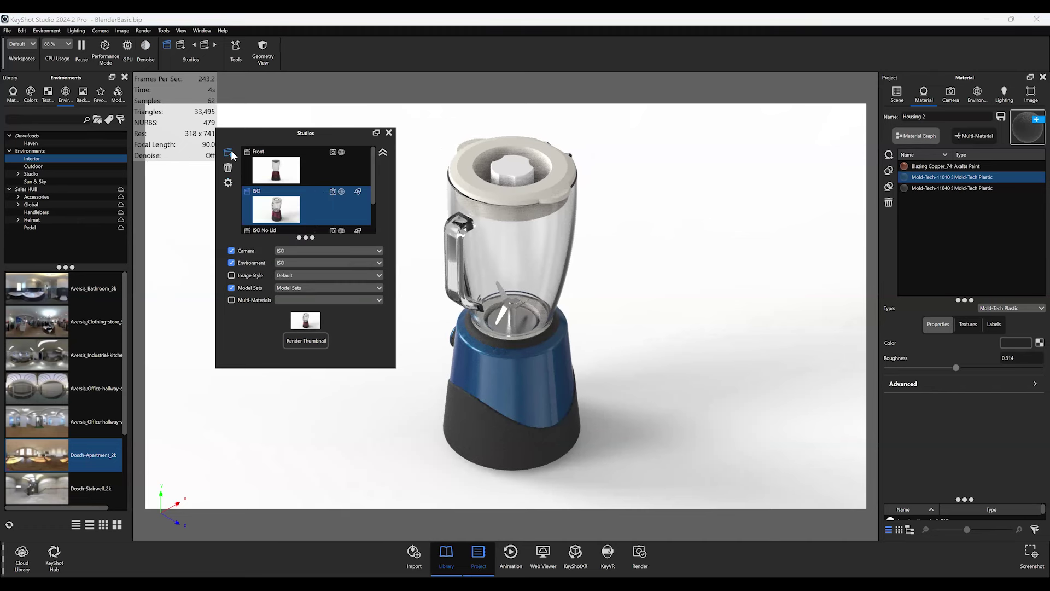
left_click(229, 151)
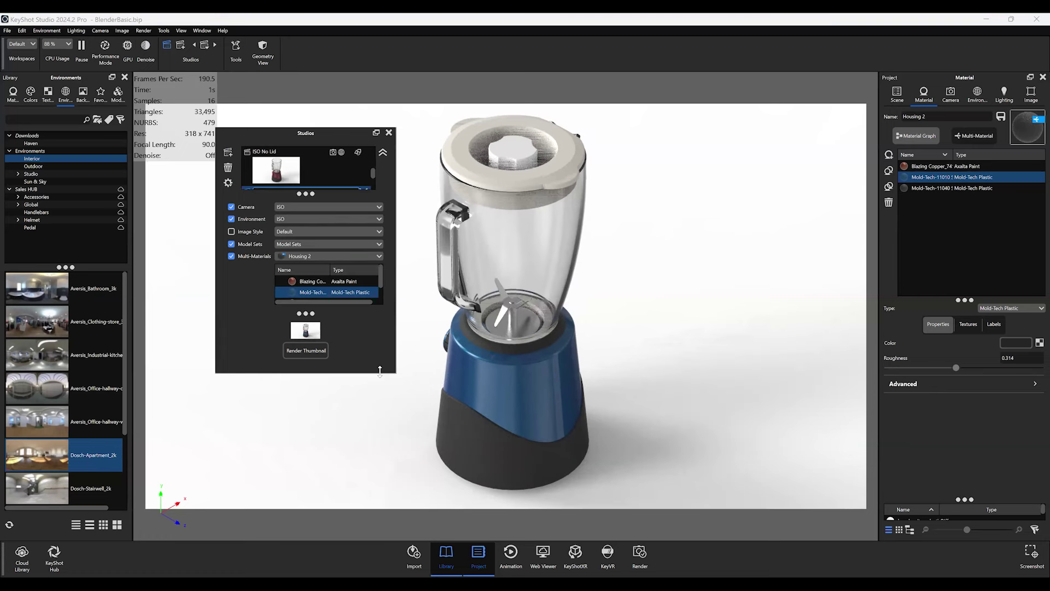
- Assign Housing 1 with the red Brick House paint to the new studio and refresh its thumbnail
left_click_drag(380, 373, 372, 533)
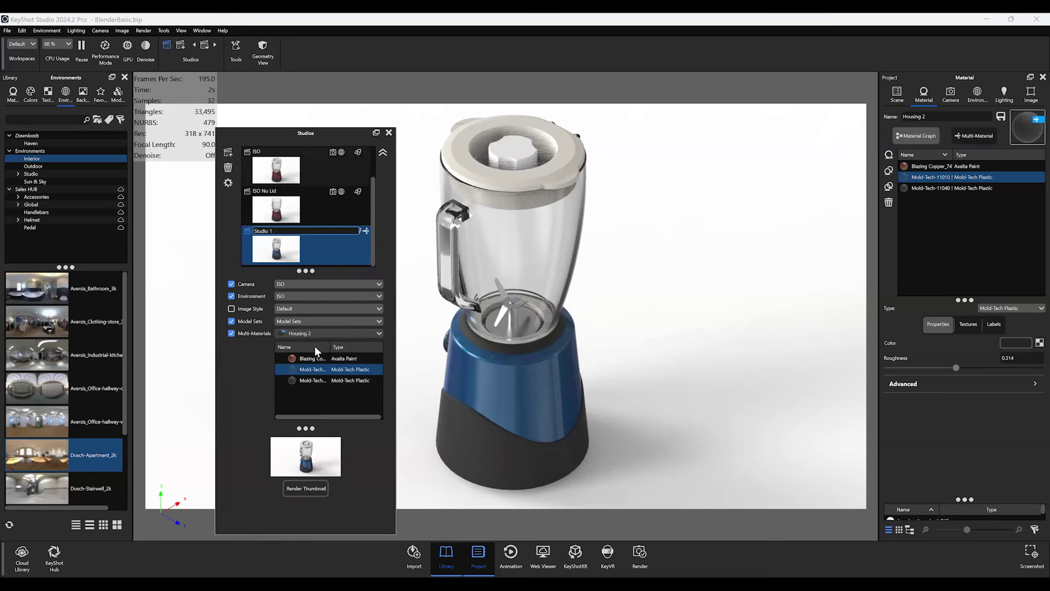
left_click(316, 333)
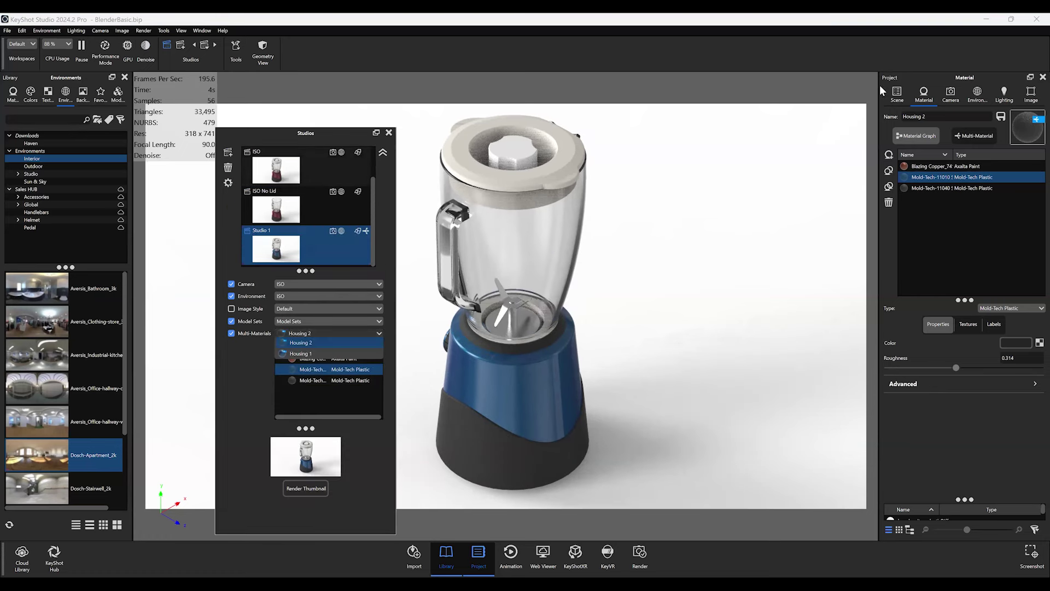
left_click(314, 351)
left_click(303, 333)
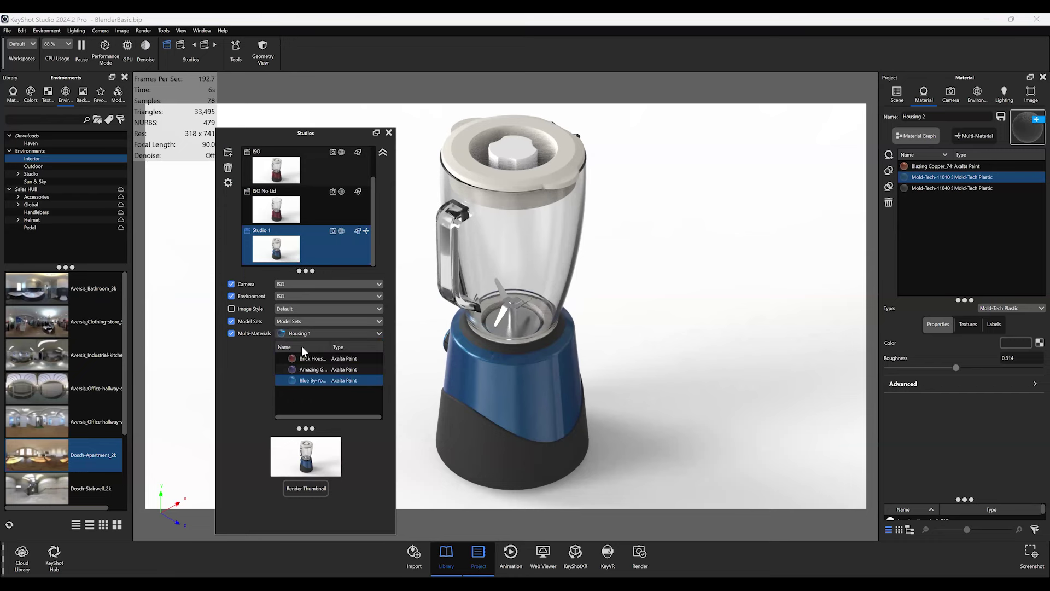
left_click(300, 345)
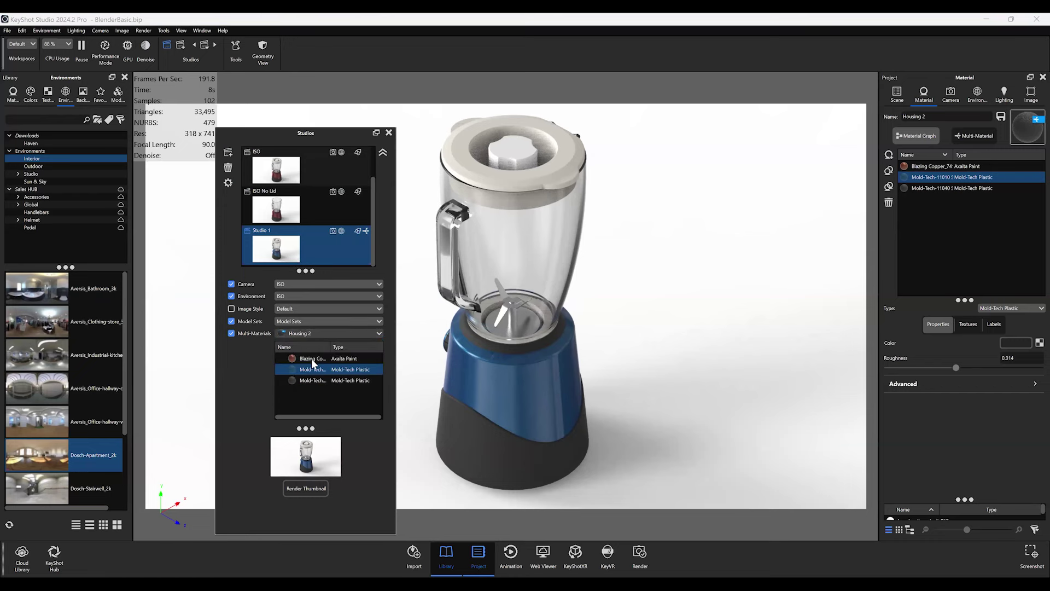
left_click(312, 359)
left_click(311, 369)
left_click(312, 376)
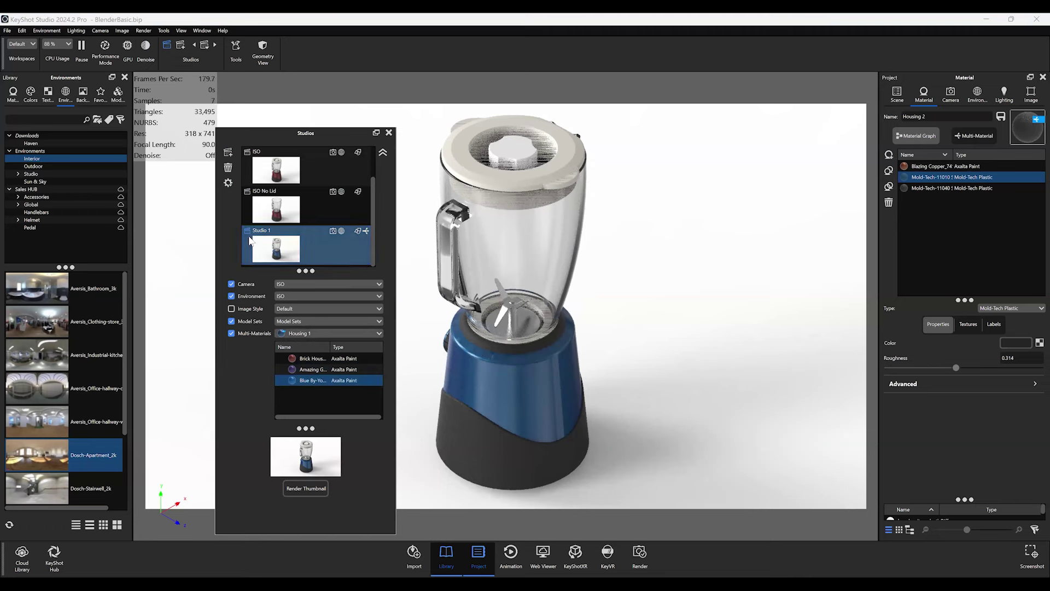
left_click(318, 358)
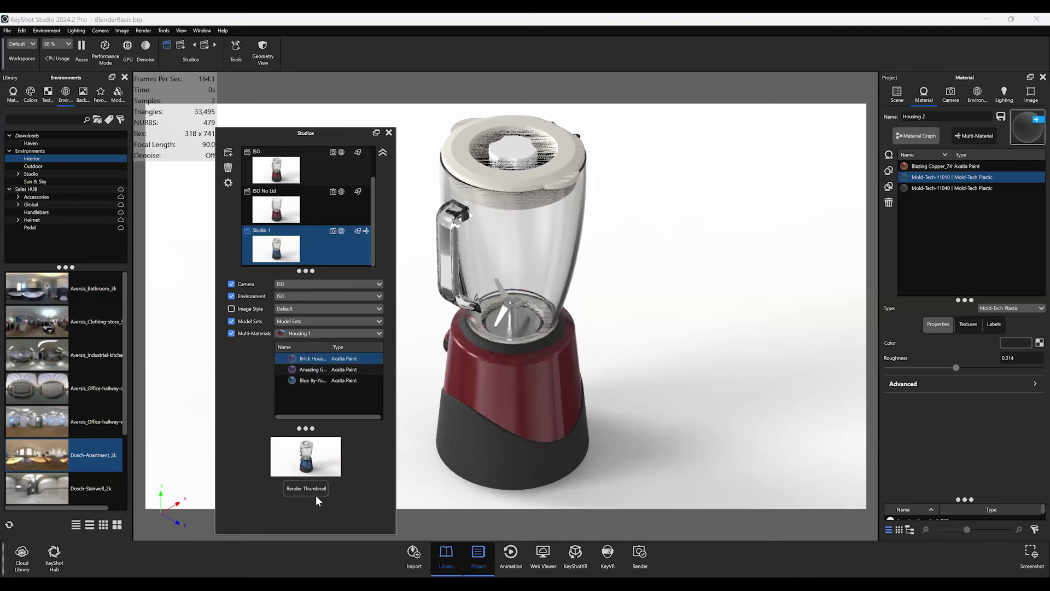
left_click(316, 489)
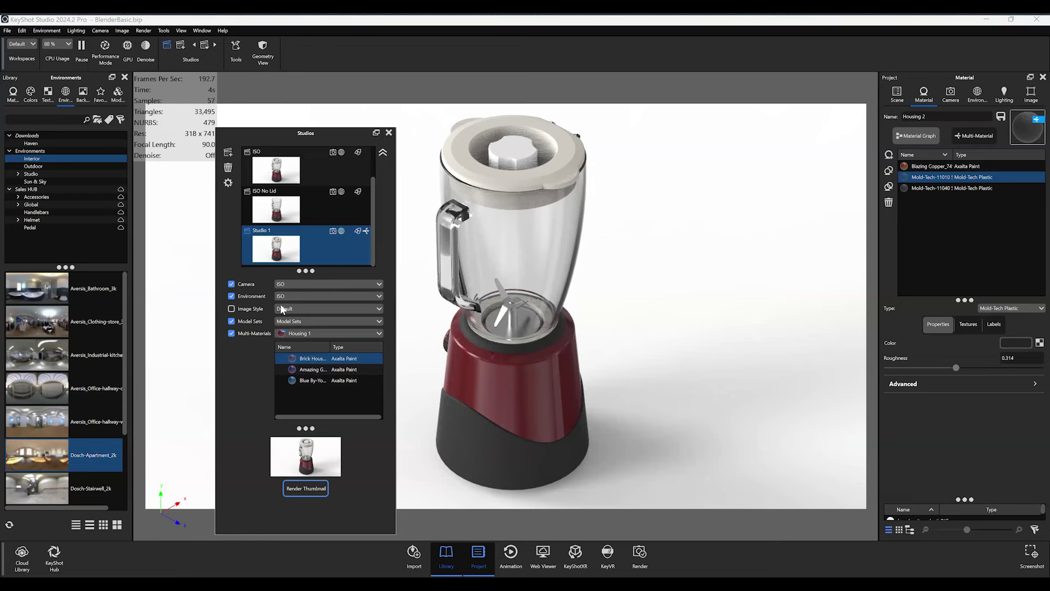
- Switch real-time rendering to the GPU
left_click(224, 182)
mouse_move(252, 271)
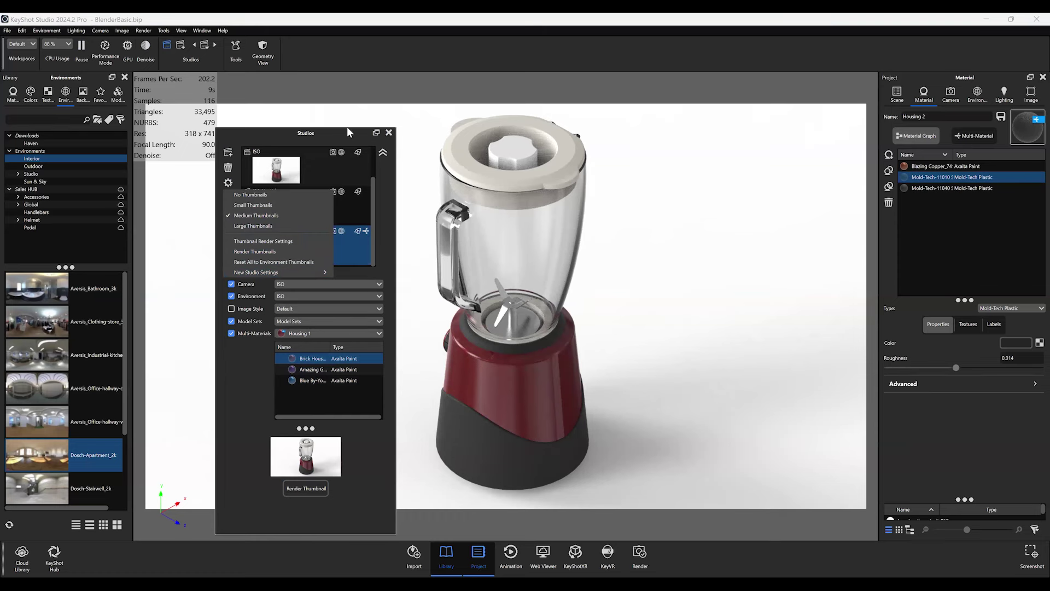
left_click(121, 57)
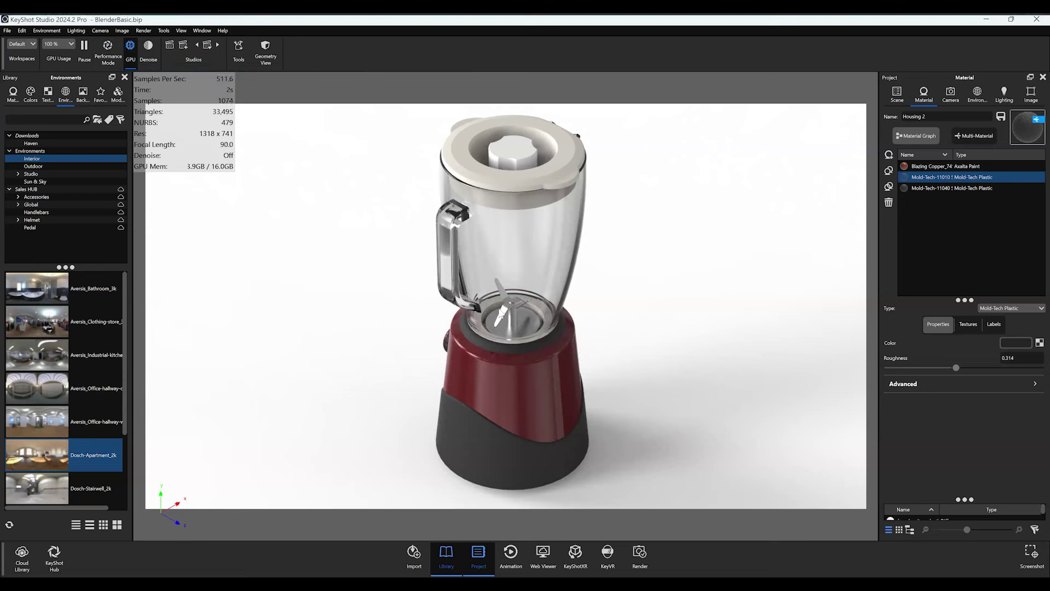
- Switch the view to the Front camera
left_click(1031, 94)
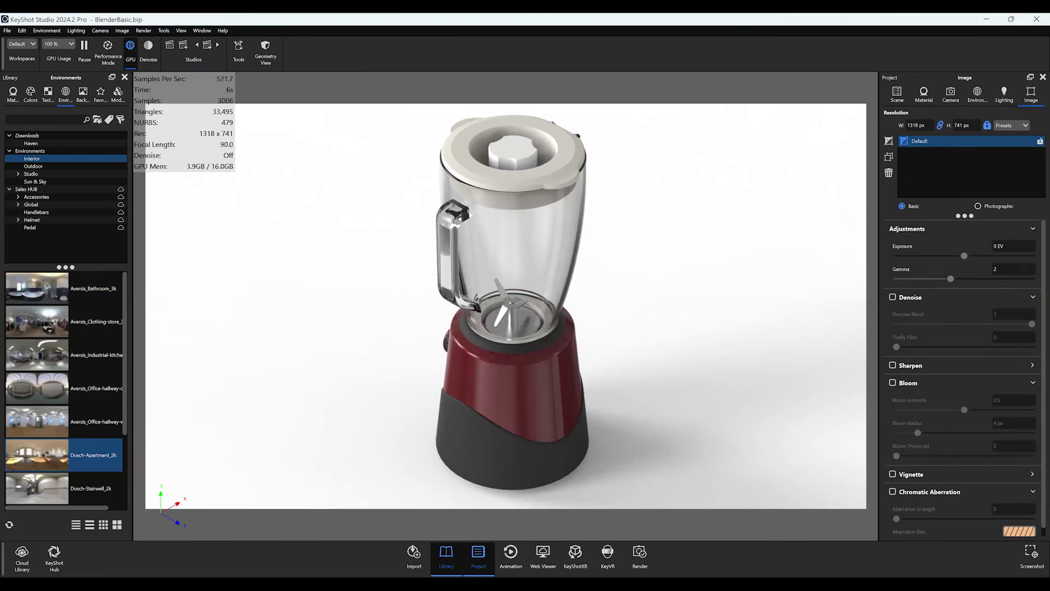
left_click(950, 93)
left_click(934, 125)
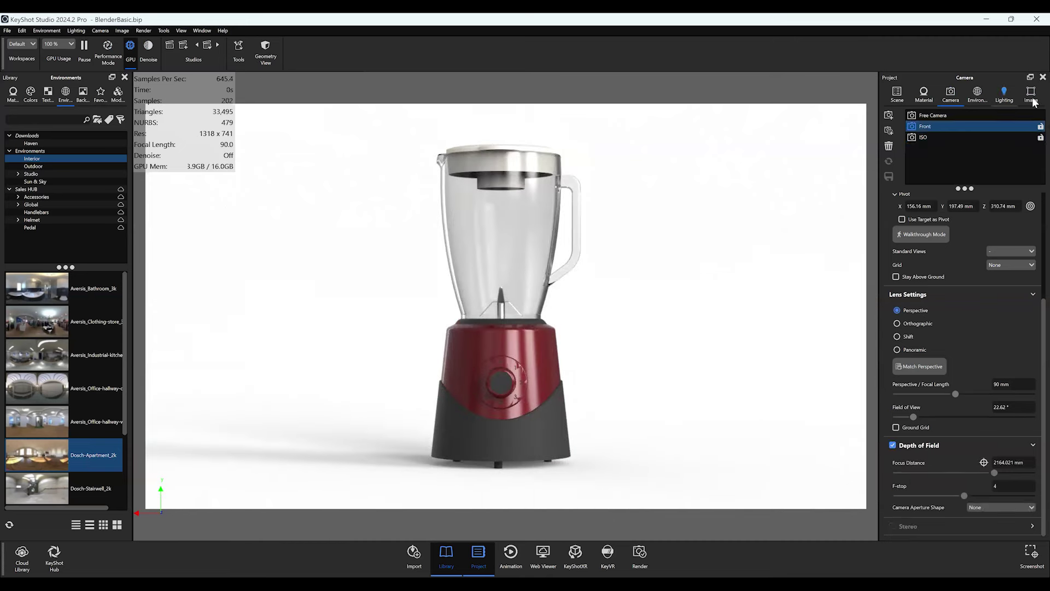
left_click(1027, 95)
- Add a Default #2 image style with exposure -0.516 EV in Photographic mode
left_click(946, 161)
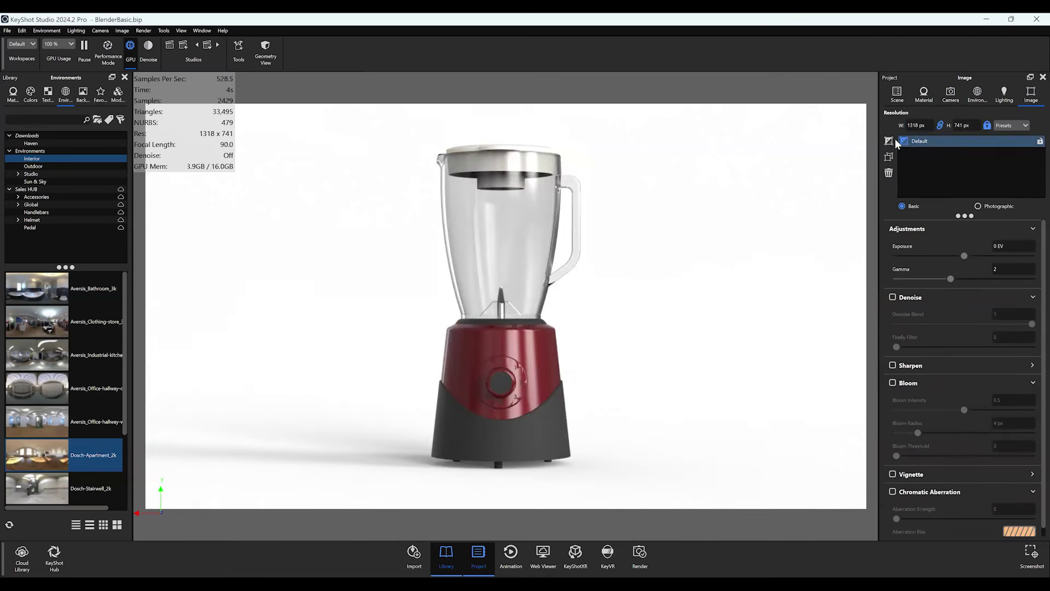
left_click(916, 139)
left_click(887, 142)
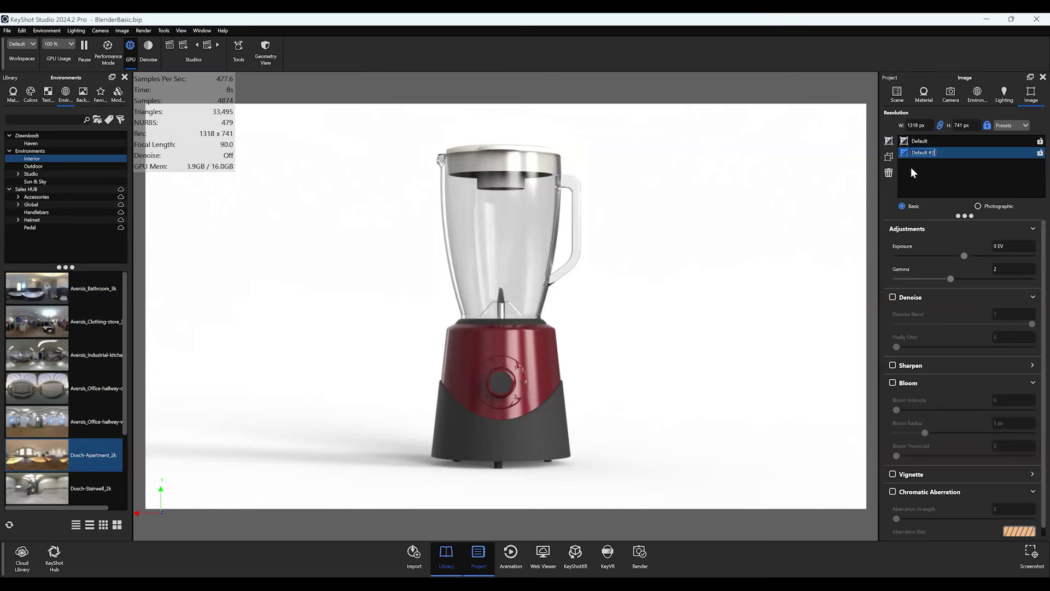
left_click(911, 173)
left_click_drag(963, 255, 970, 281)
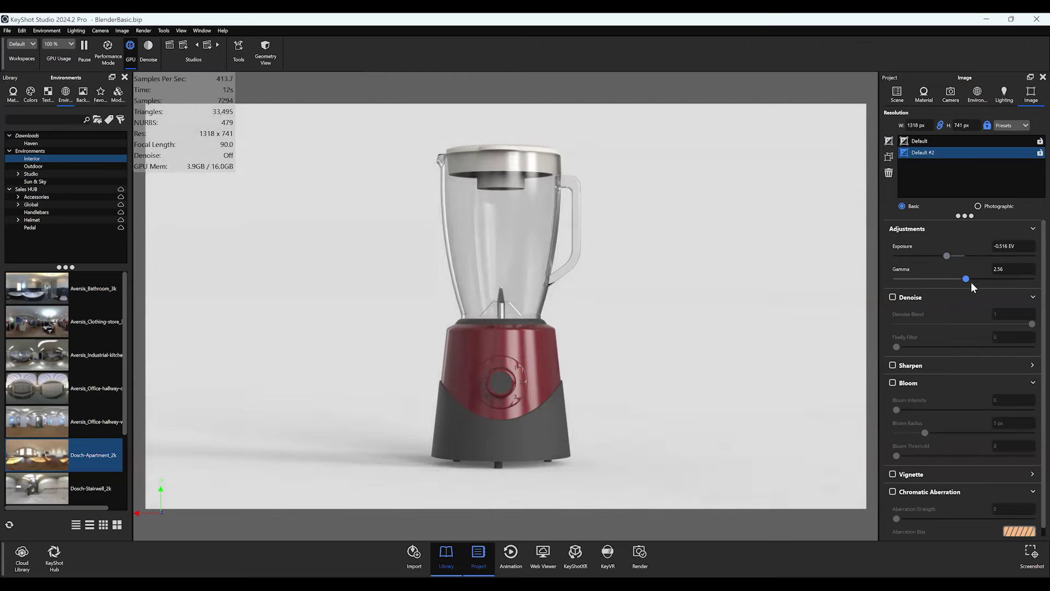
scroll(968, 318, "down", 1)
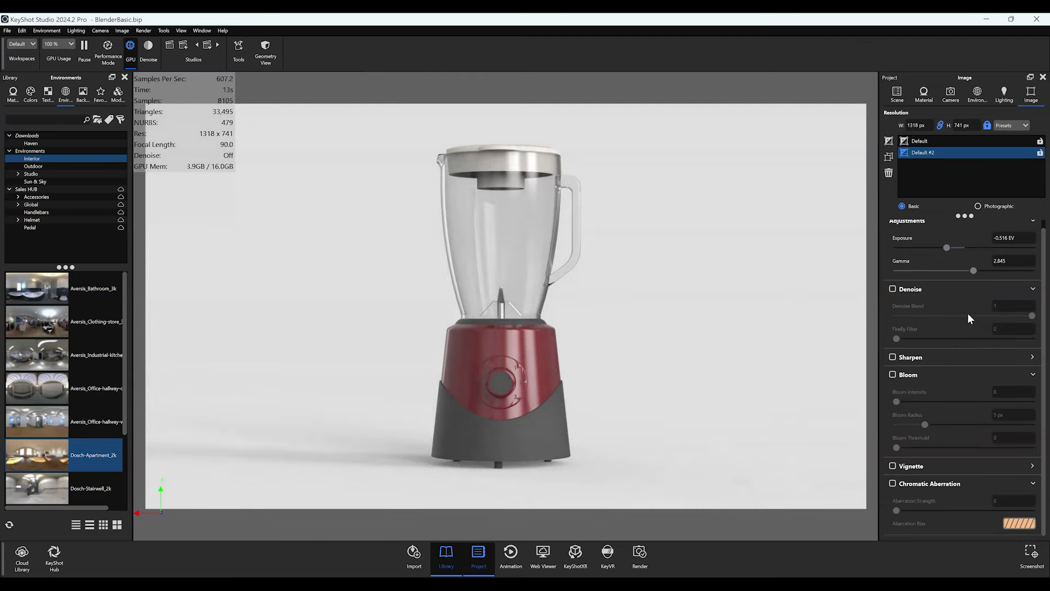
left_click(995, 203)
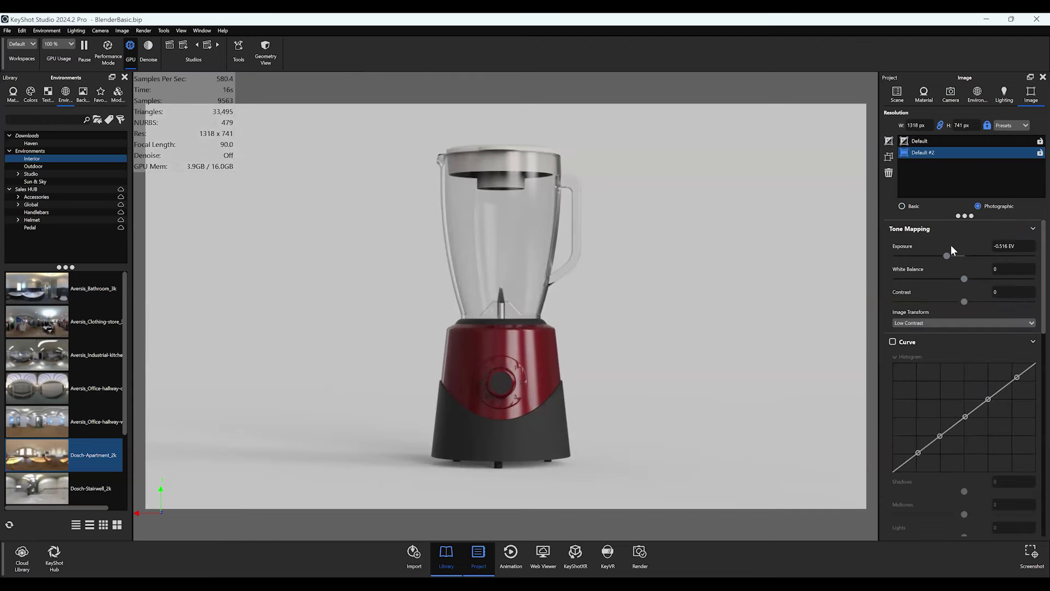
- Raise exposure to 0.176 EV, enable Curve with a Linear transform, set contrast -0.032, and enable Bloom
left_click_drag(944, 259, 970, 255)
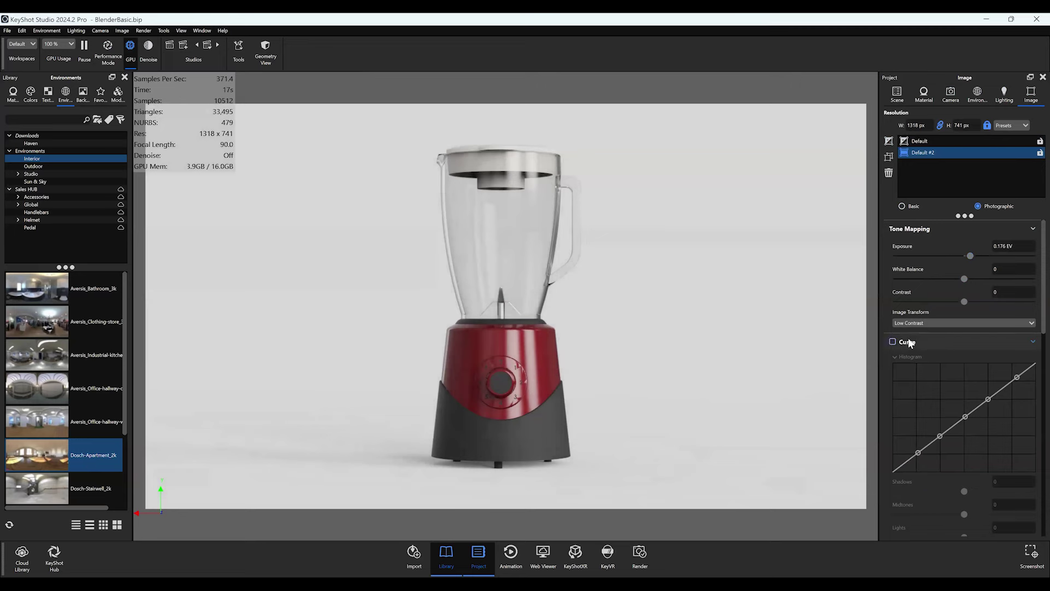
left_click(907, 340)
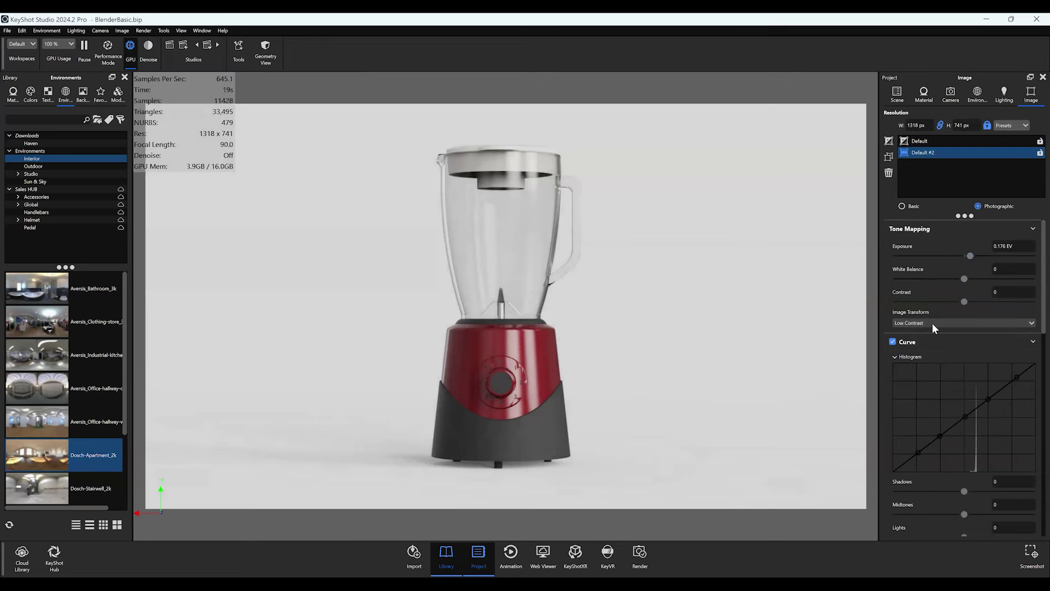
left_click(927, 330)
left_click_drag(965, 302, 941, 282)
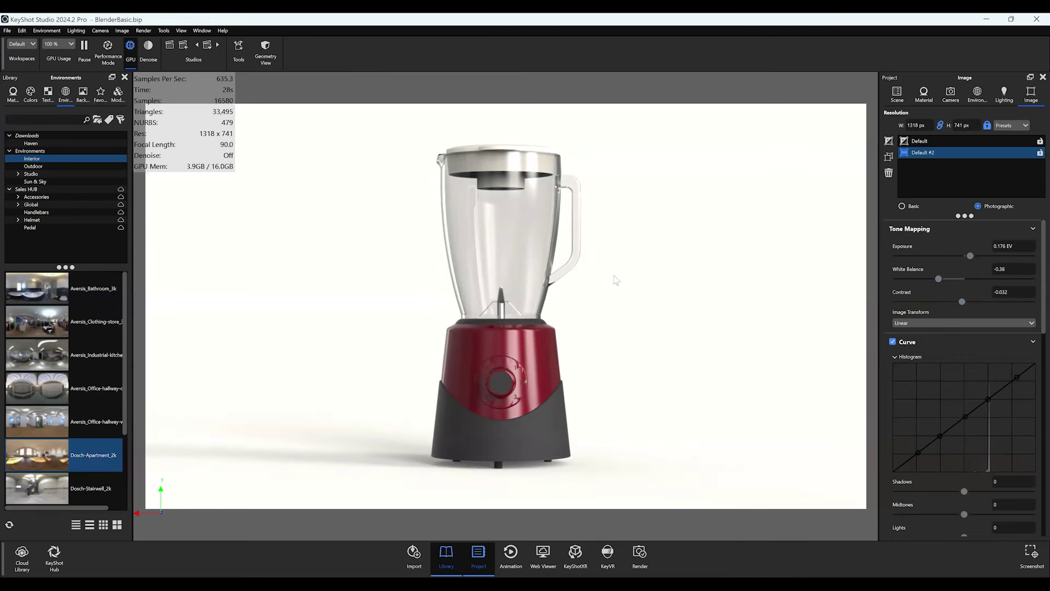
scroll(911, 398, "down", 3)
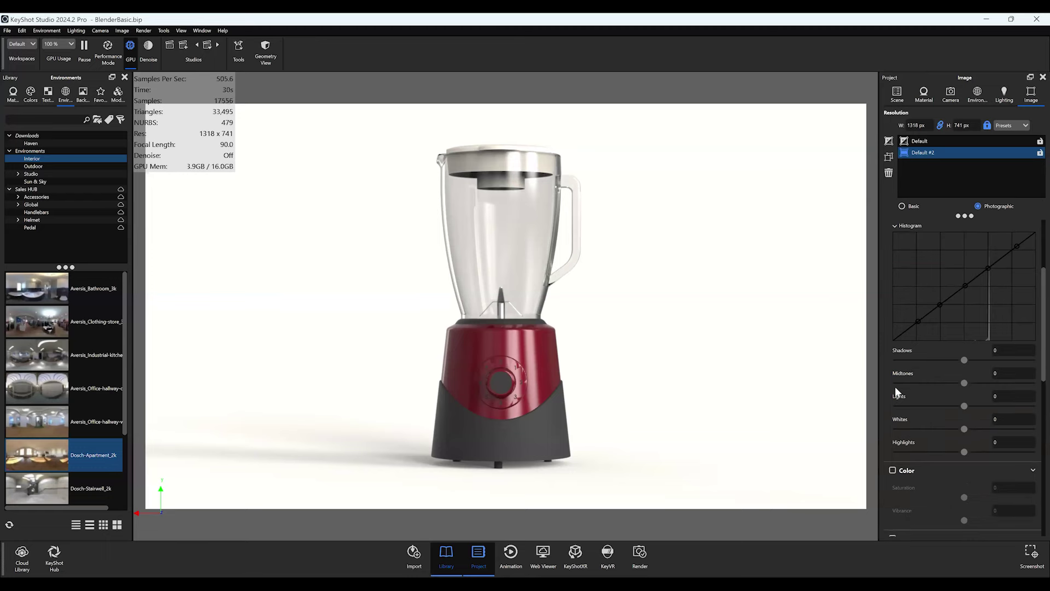
scroll(911, 479, "down", 2)
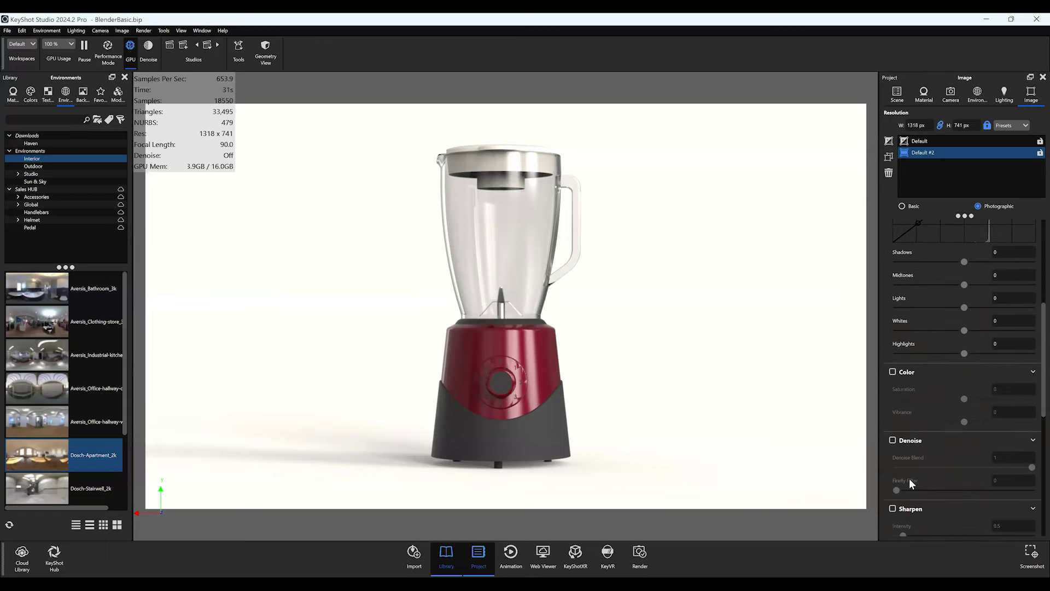
scroll(902, 504, "down", 2)
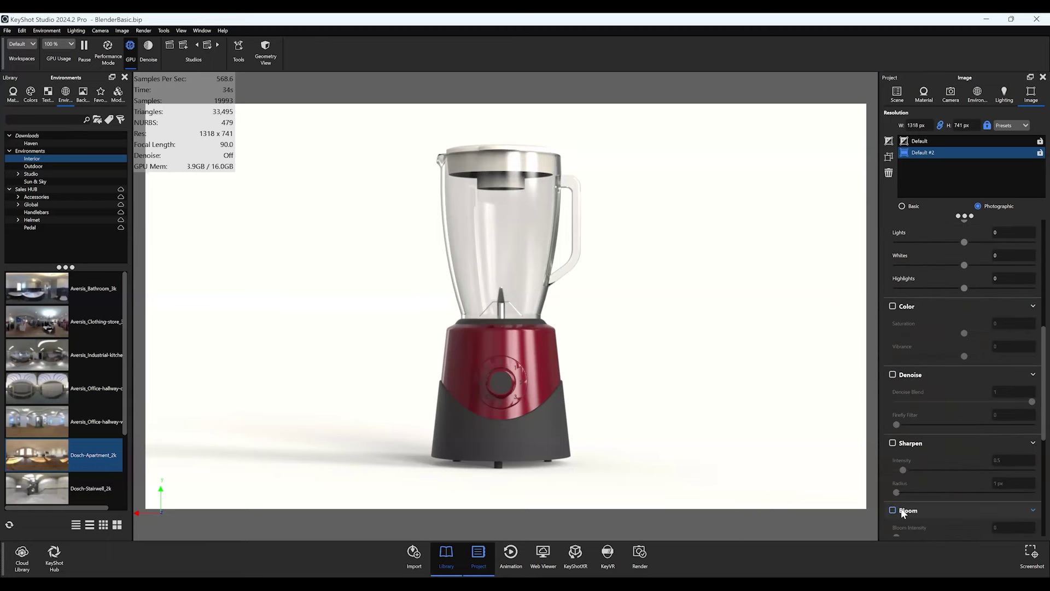
left_click(901, 510)
- Expand the Bloom settings and enter an intensity of 2 and a 50 px radius
left_click(893, 509)
scroll(897, 443, "down", 2)
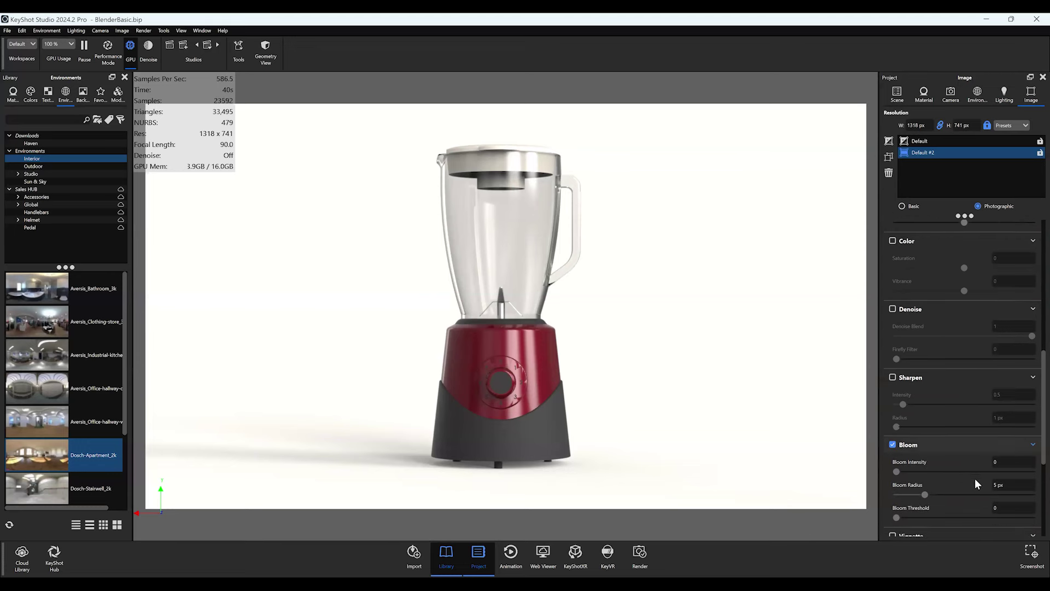
left_click(988, 461)
type("2")
key("Tab")
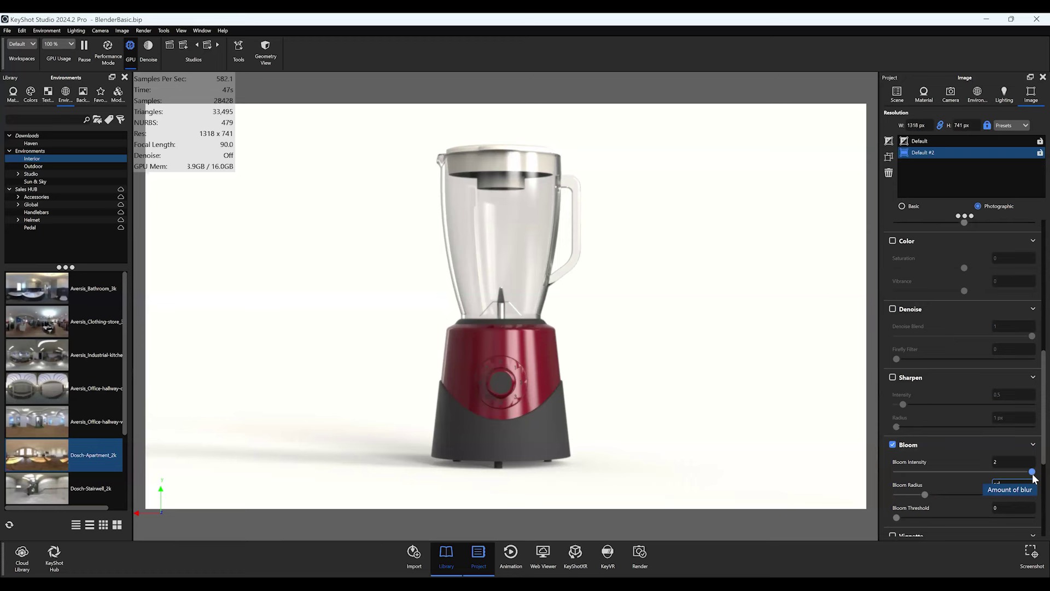
type("50")
key("Tab")
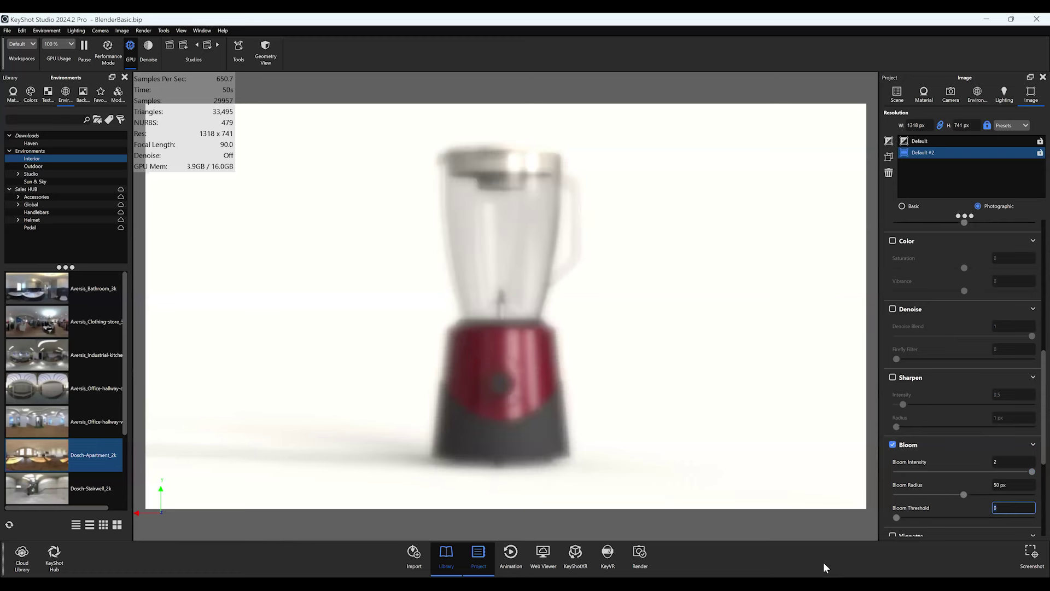
- Adjust the bloom threshold and bring the intensity down to 1.191
left_click_drag(896, 518, 912, 493)
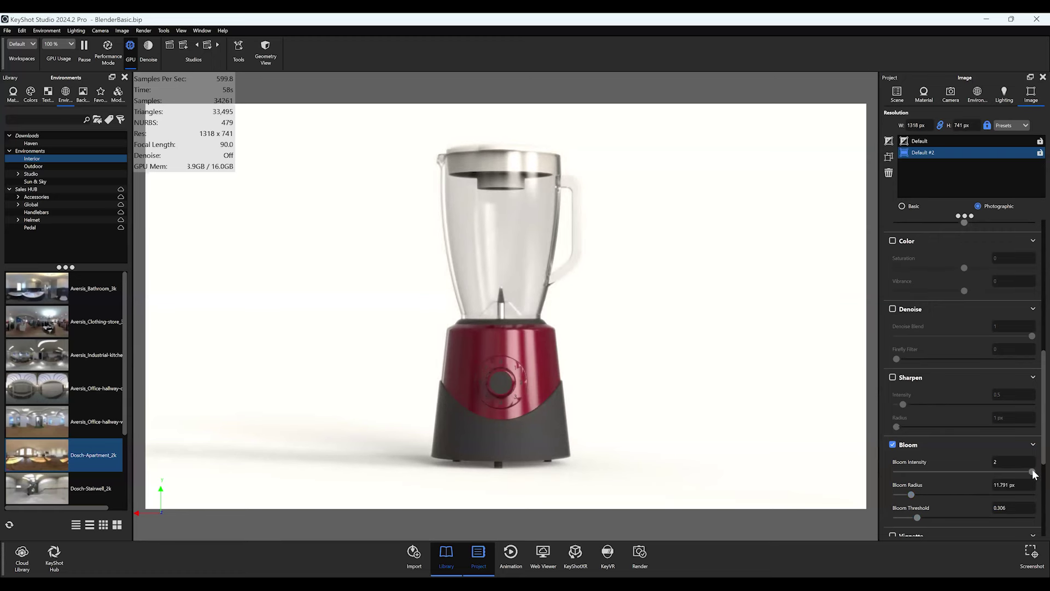
left_click_drag(1032, 471, 1005, 468)
left_click(977, 471)
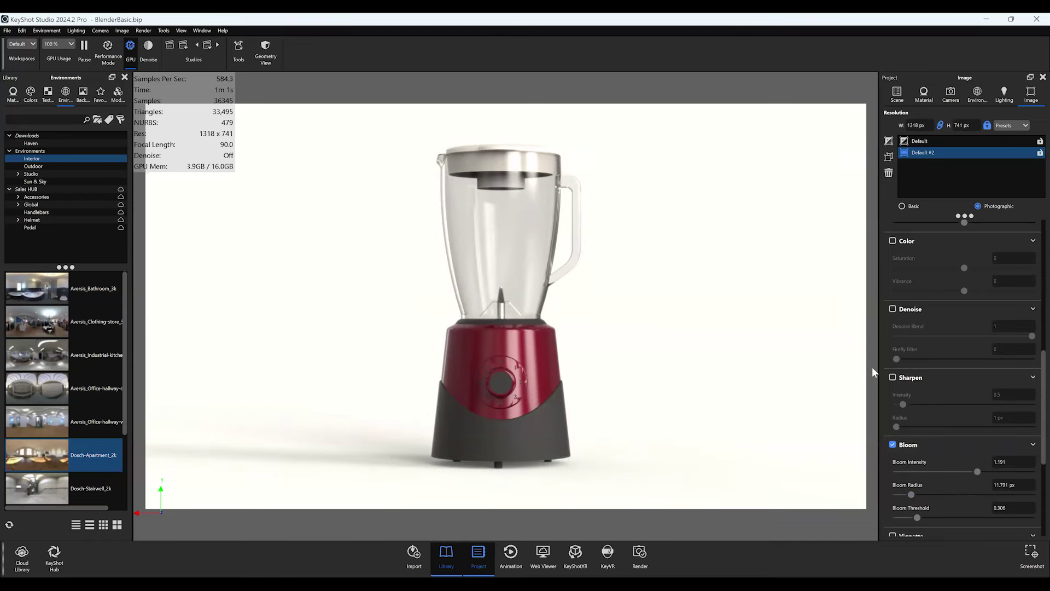
- Enable Background Color under Layers for a solid render background
scroll(904, 497, "down", 1)
scroll(905, 495, "down", 4)
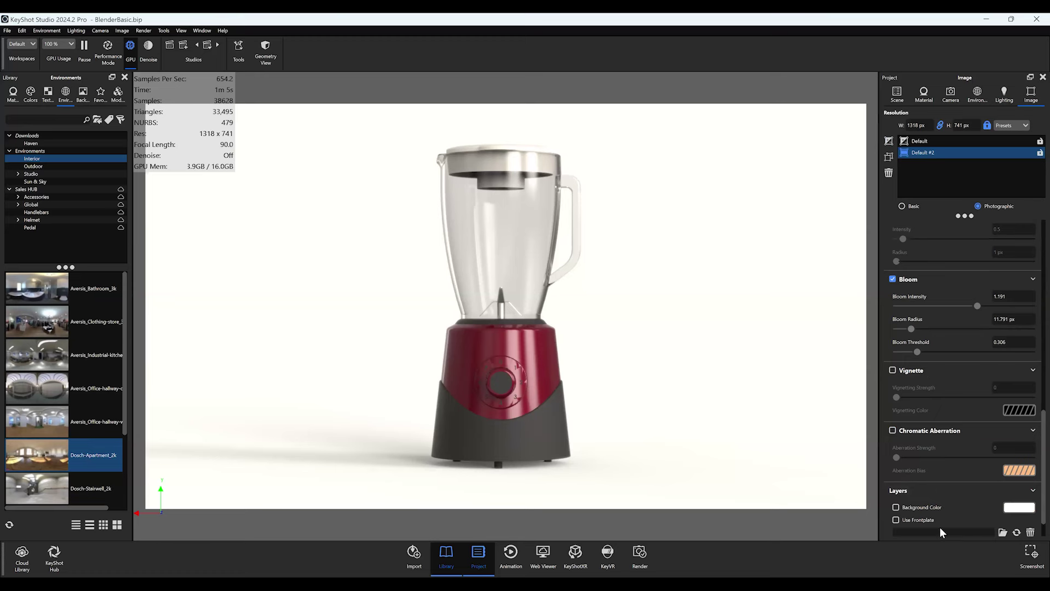
left_click(917, 509)
- Turn on Denoise, comparing it off and on, then show the Materials library
scroll(947, 386, "up", 5)
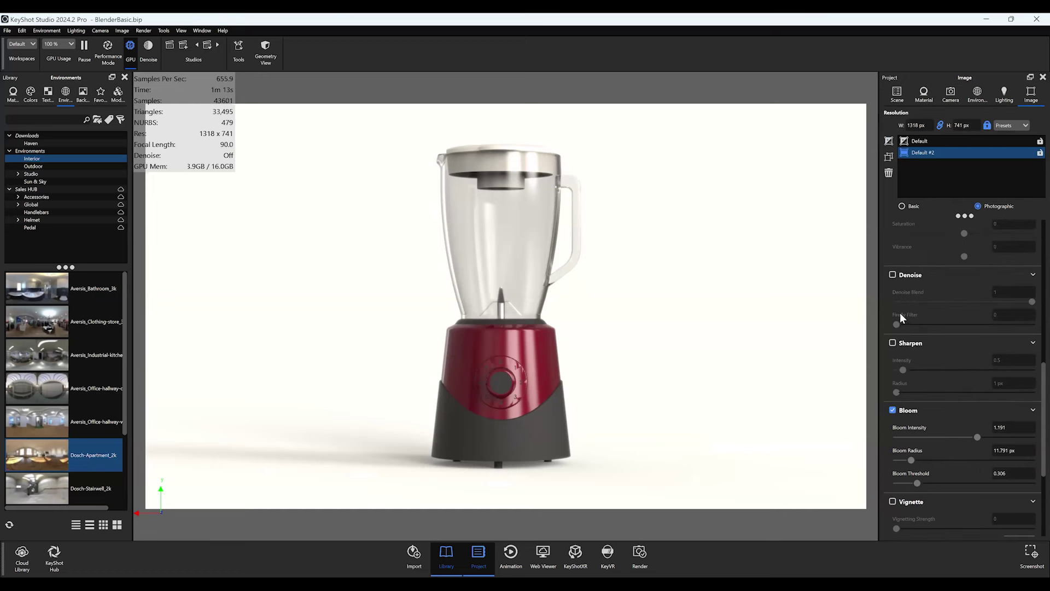
left_click(906, 273)
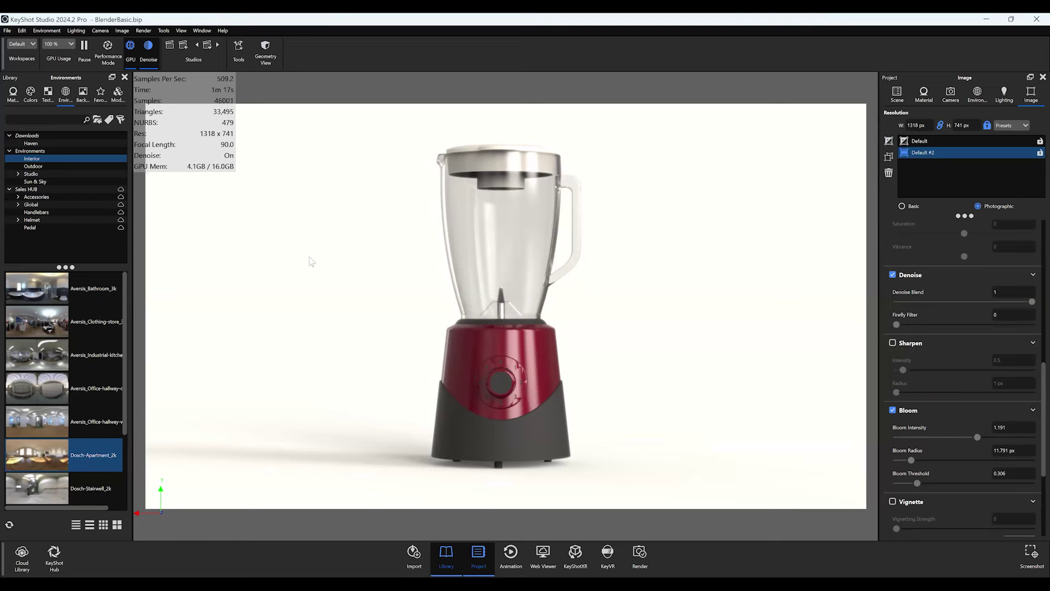
scroll(311, 258, "up", 4)
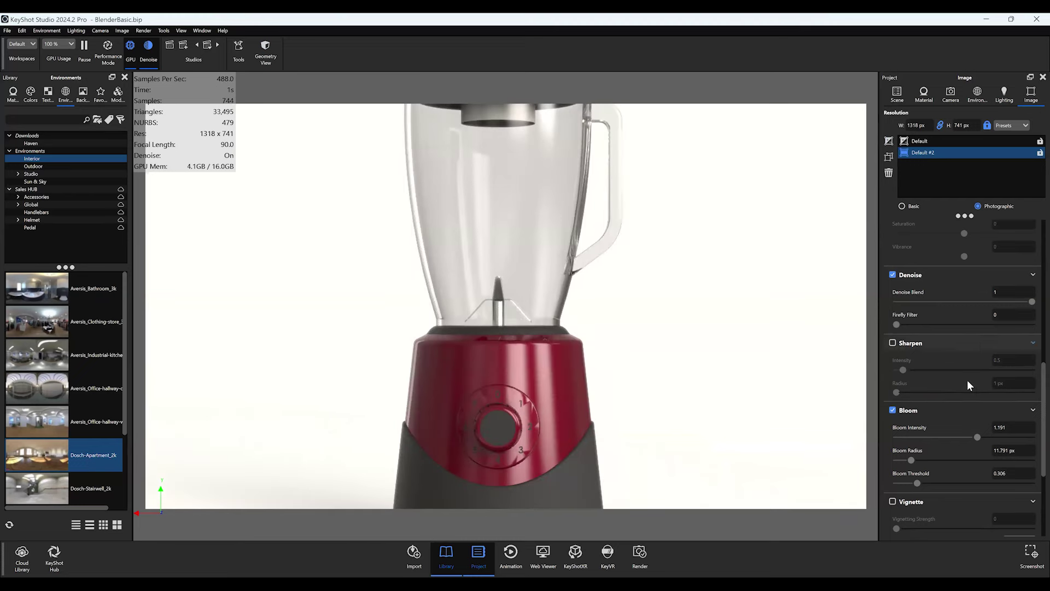
left_click(903, 274)
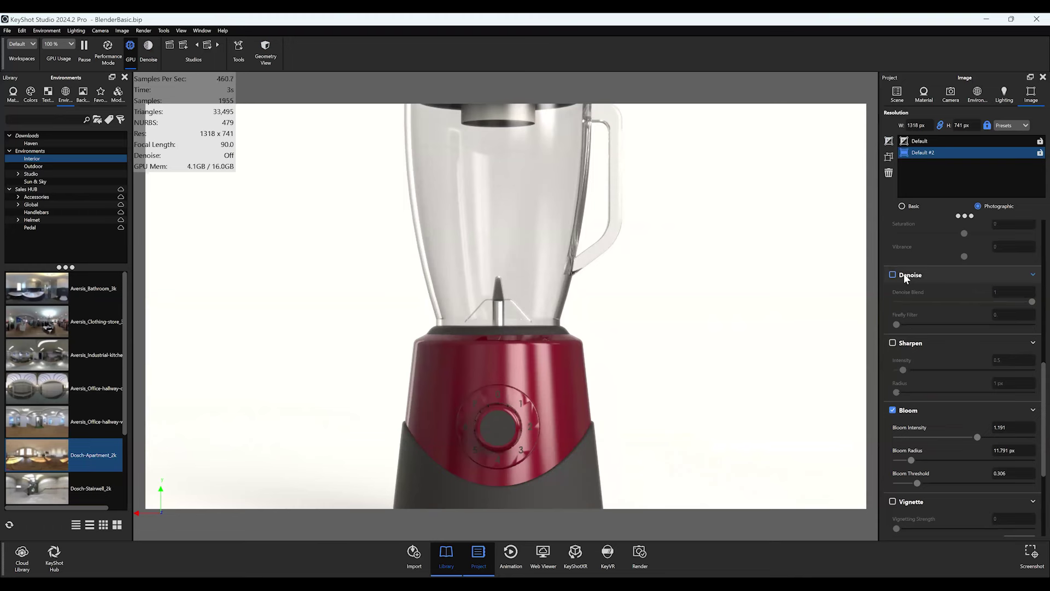
left_click(901, 273)
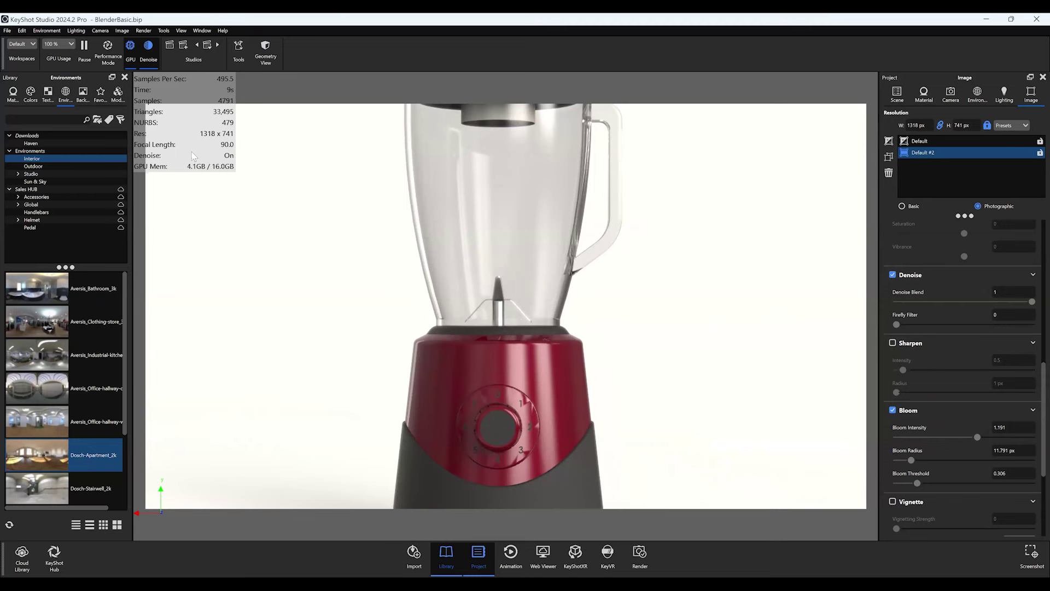
left_click(13, 94)
scroll(25, 192, "up", 5)
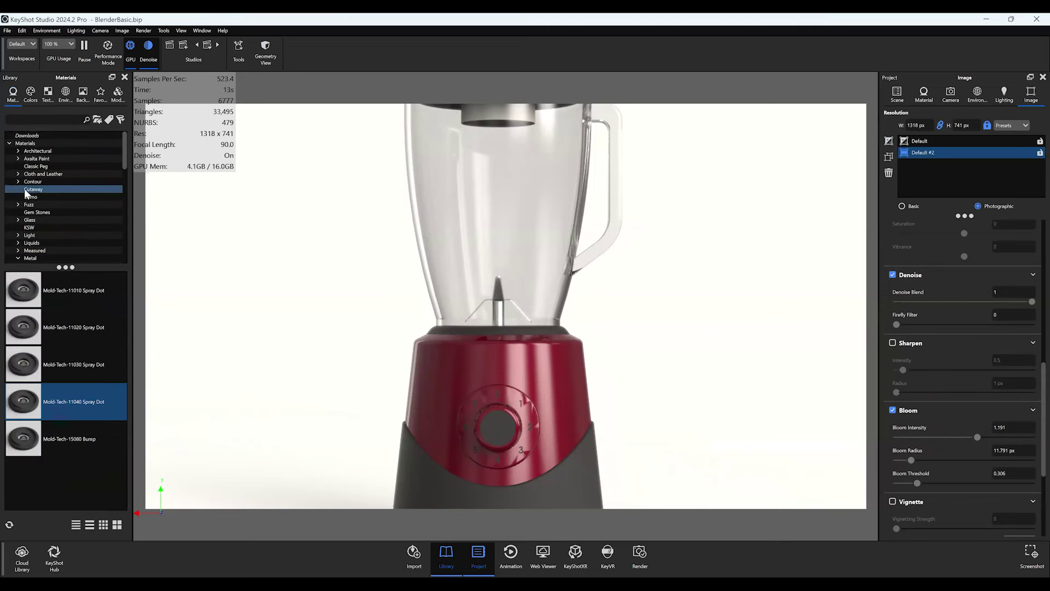
- Apply a Multi-Layer Optics anti-reflex material to the jar and lower Denoise Blend to about 0.4
scroll(29, 204, "down", 3)
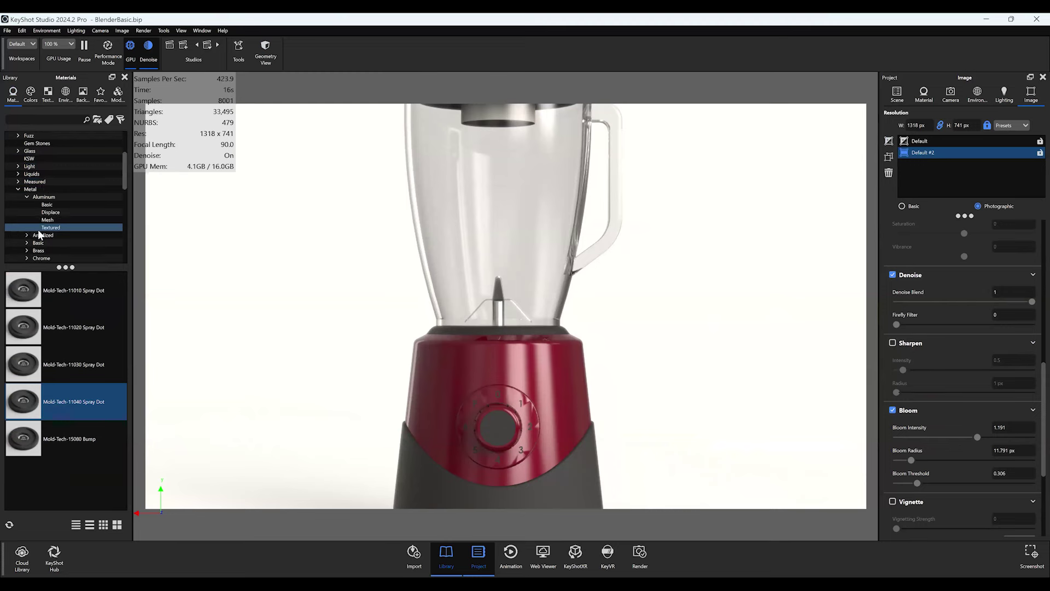
scroll(39, 235, "down", 5)
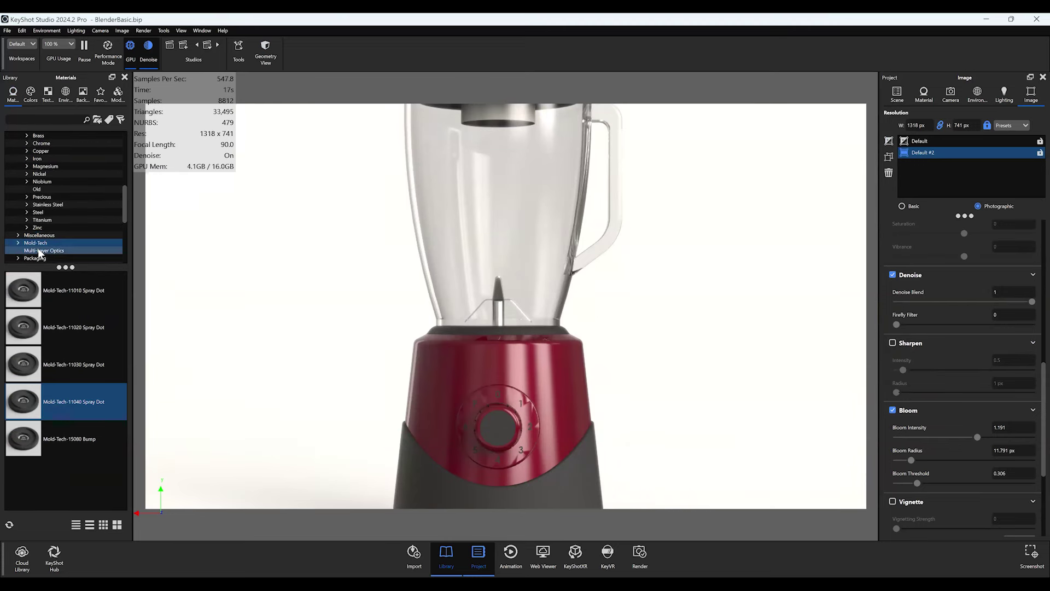
left_click(40, 251)
left_click(47, 491)
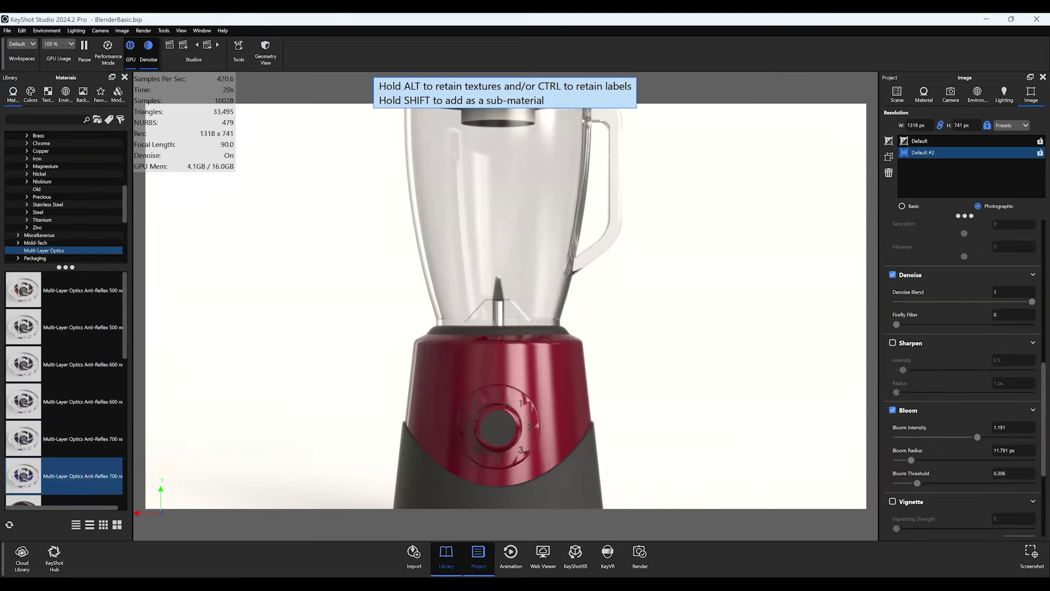
left_click_drag(48, 492, 547, 203)
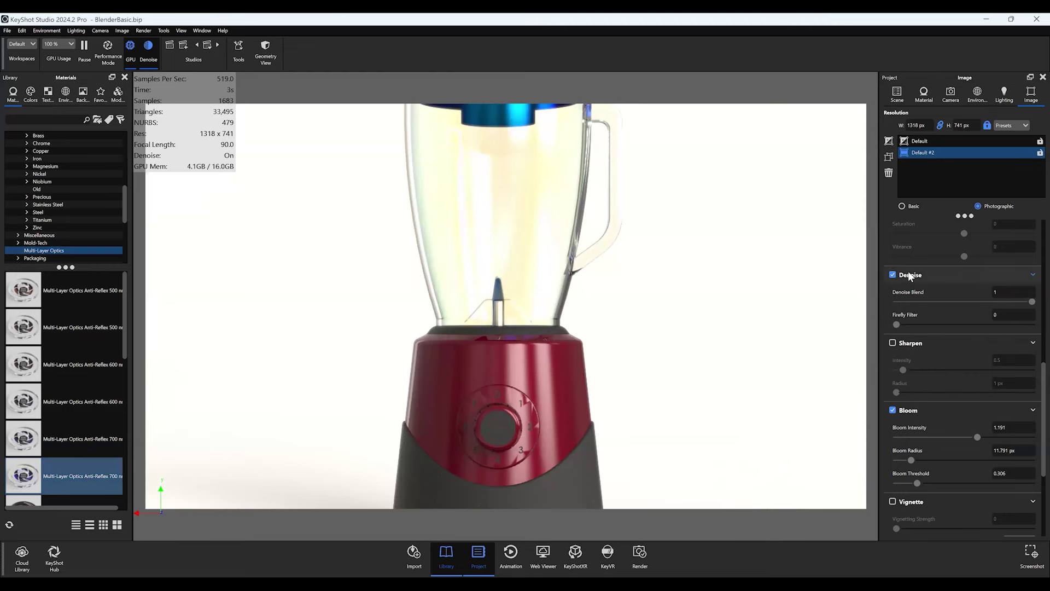
left_click_drag(596, 320, 585, 326)
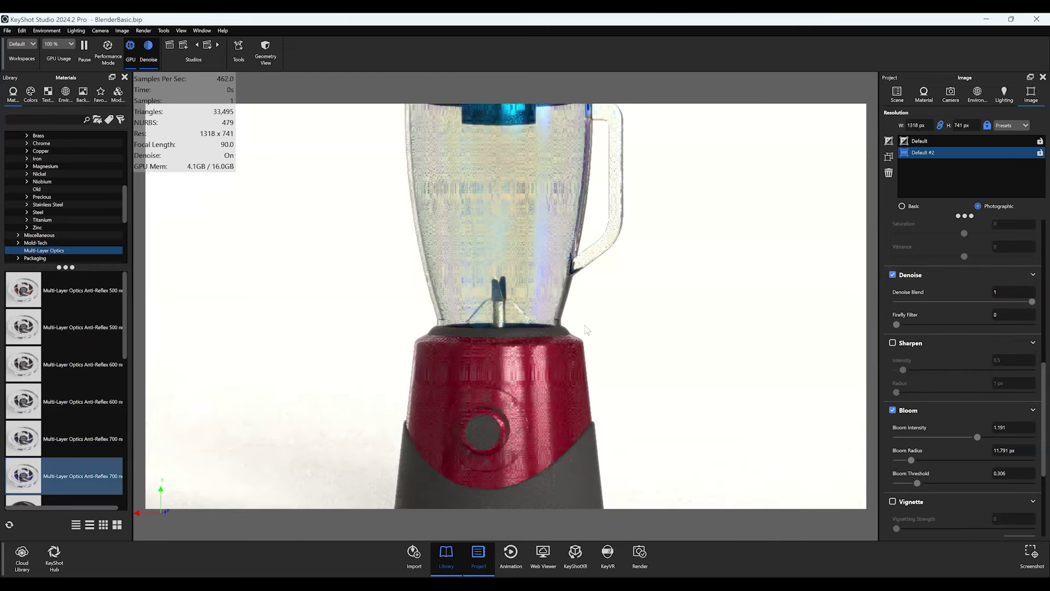
left_click_drag(1032, 302, 957, 307)
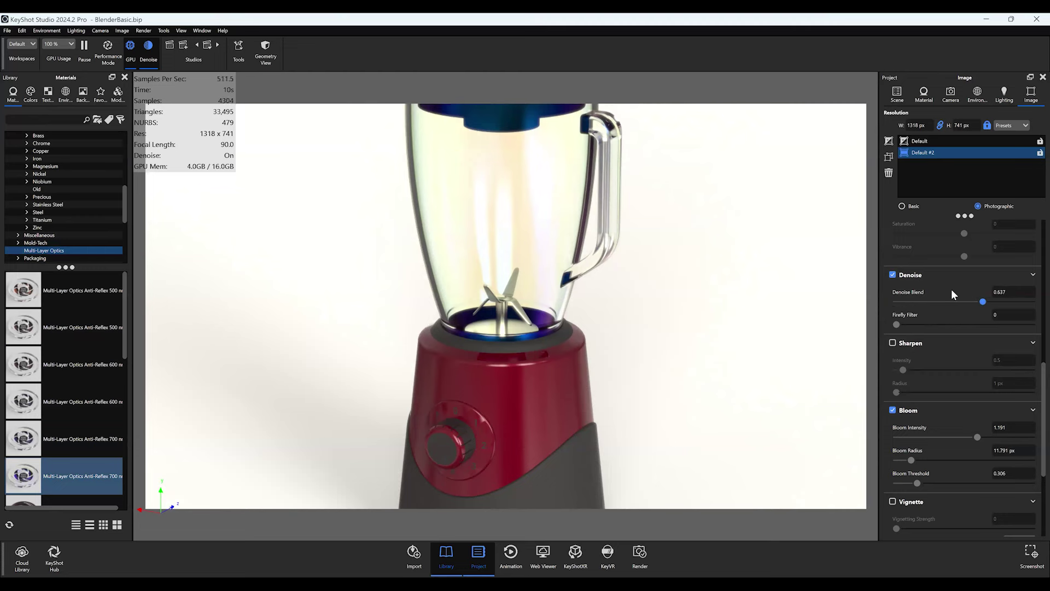
left_click_drag(963, 305, 952, 307)
- Apply Titanium polished to the blender base and nudge Denoise Blend up slightly
left_click_drag(363, 327, 102, 296)
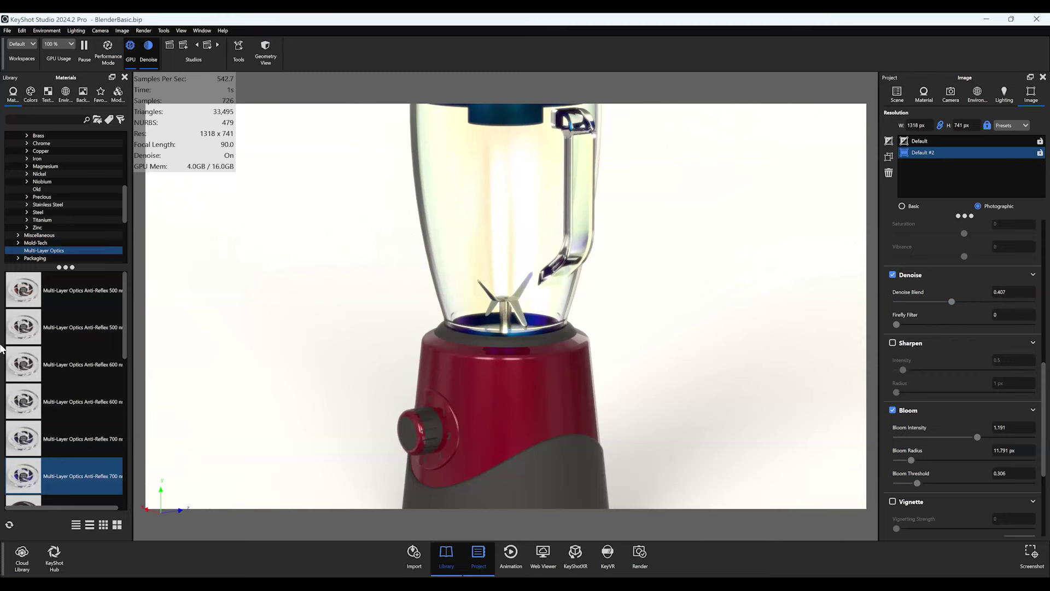
left_click(50, 217)
left_click_drag(33, 358, 483, 426)
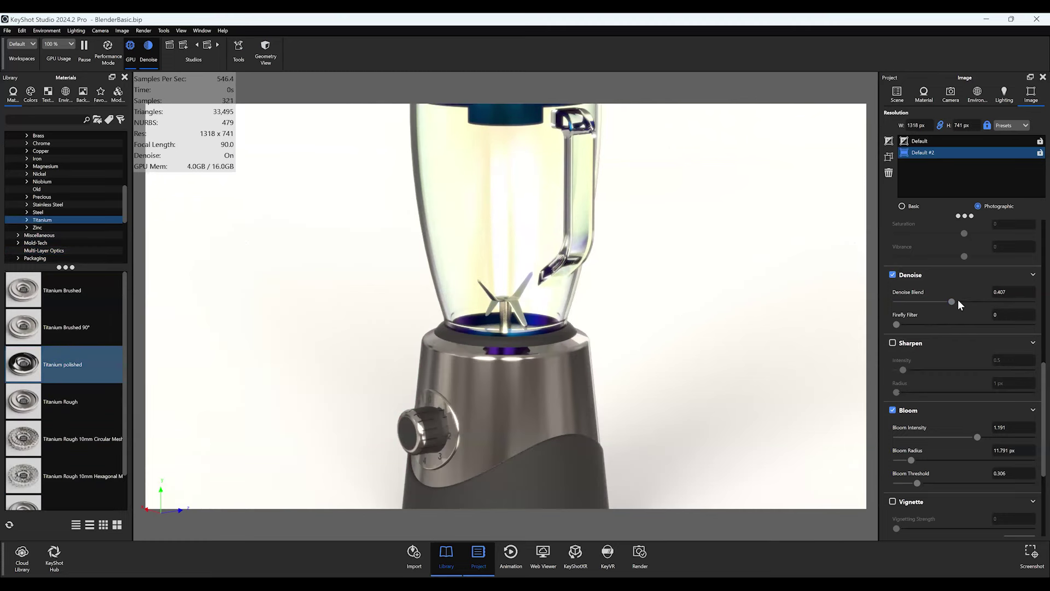
mouse_move(951, 301)
left_mouse_down()
mouse_move(1026, 302)
mouse_move(960, 302)
left_mouse_up()
scroll(957, 425, "down", 5)
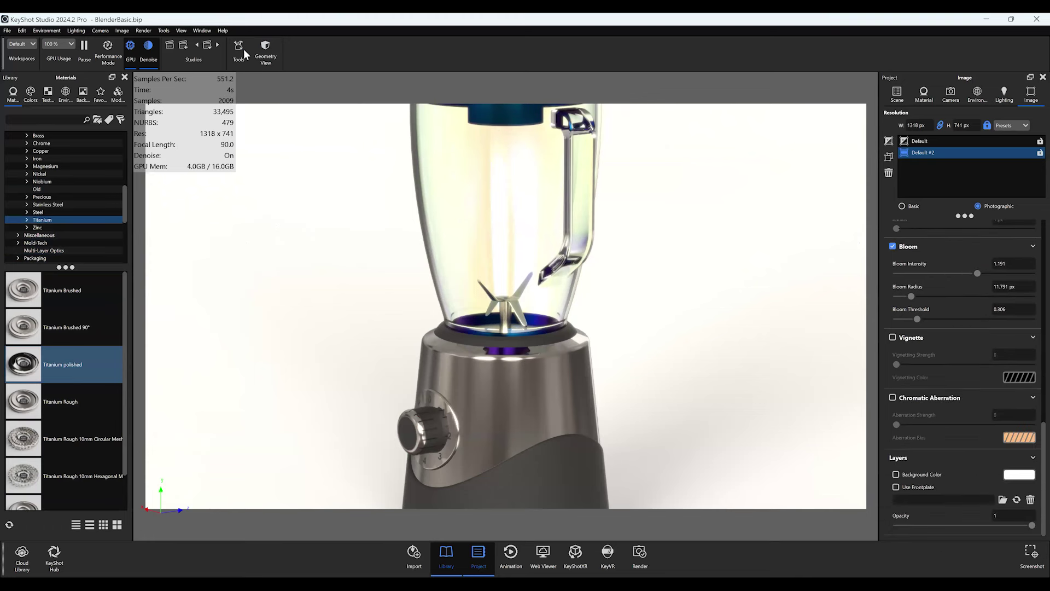
- Reset to the saved Front camera, then activate the ISO No Lid studio from the Studios toolbar
left_click(169, 46)
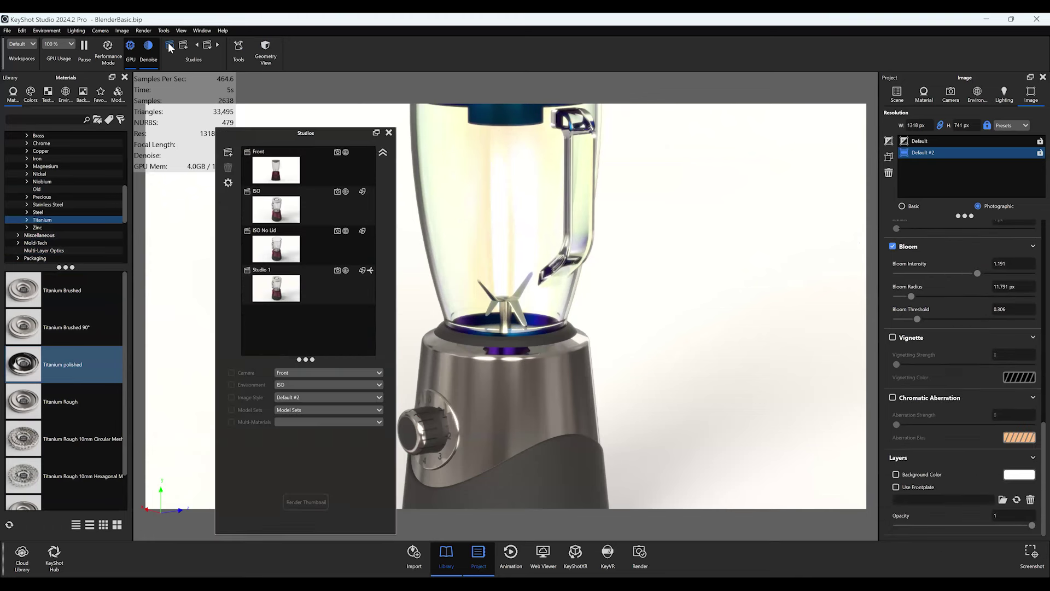
left_click(228, 183)
mouse_move(307, 272)
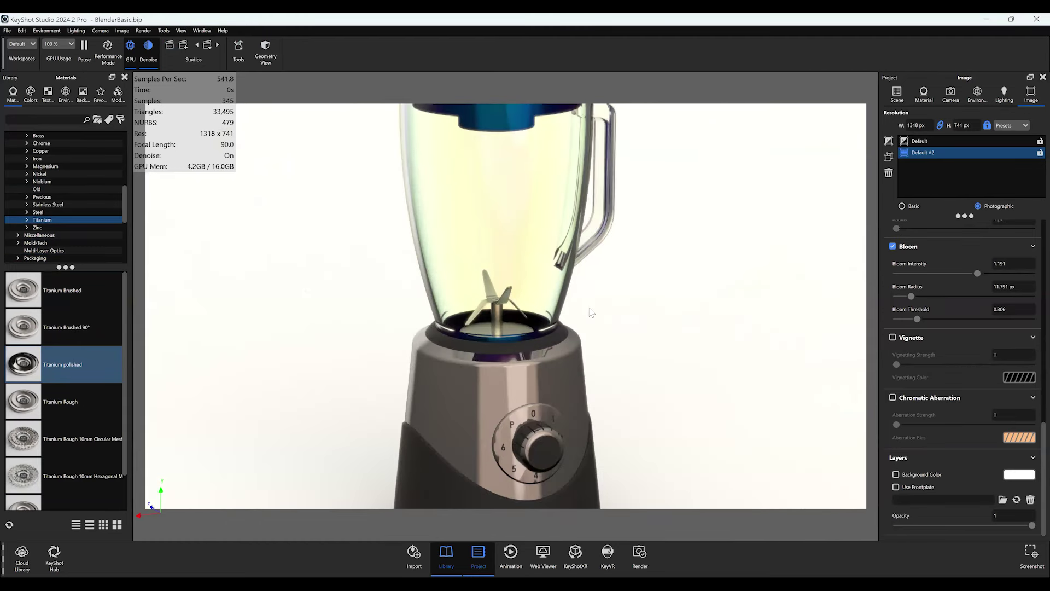
left_click(951, 94)
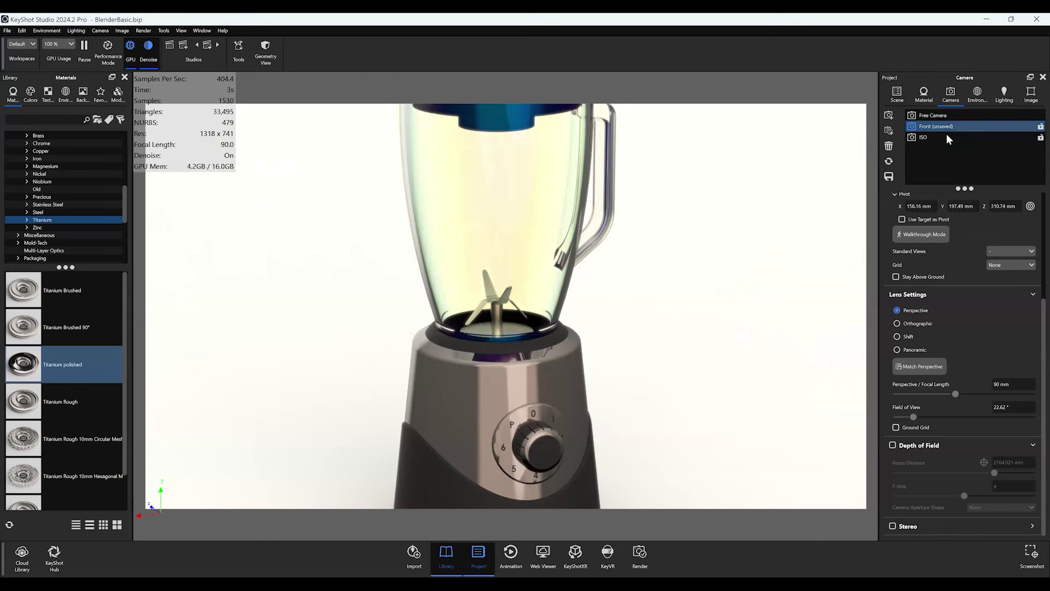
left_click(939, 127)
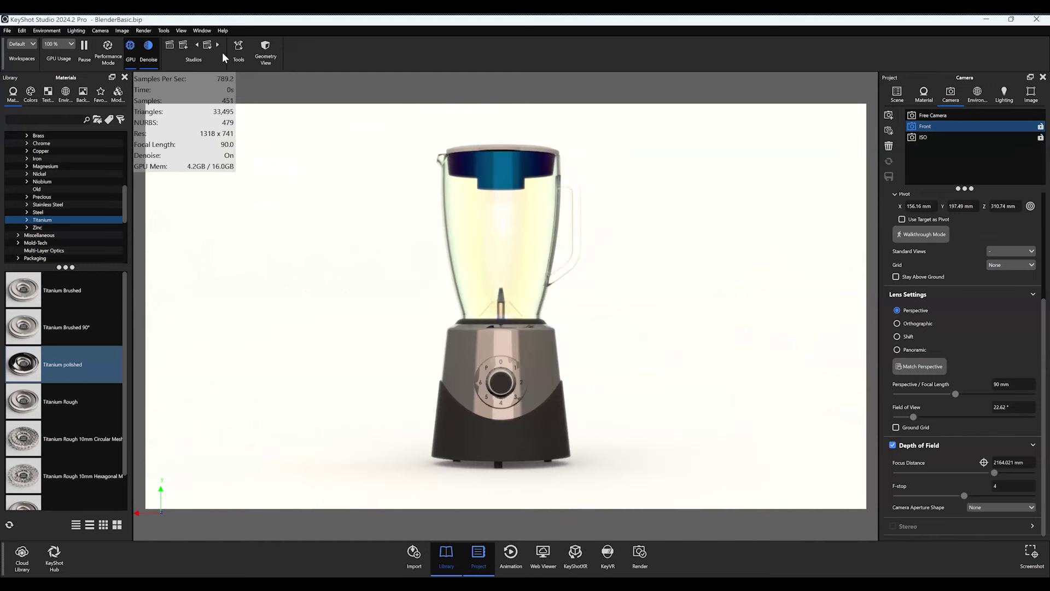
left_click(219, 45)
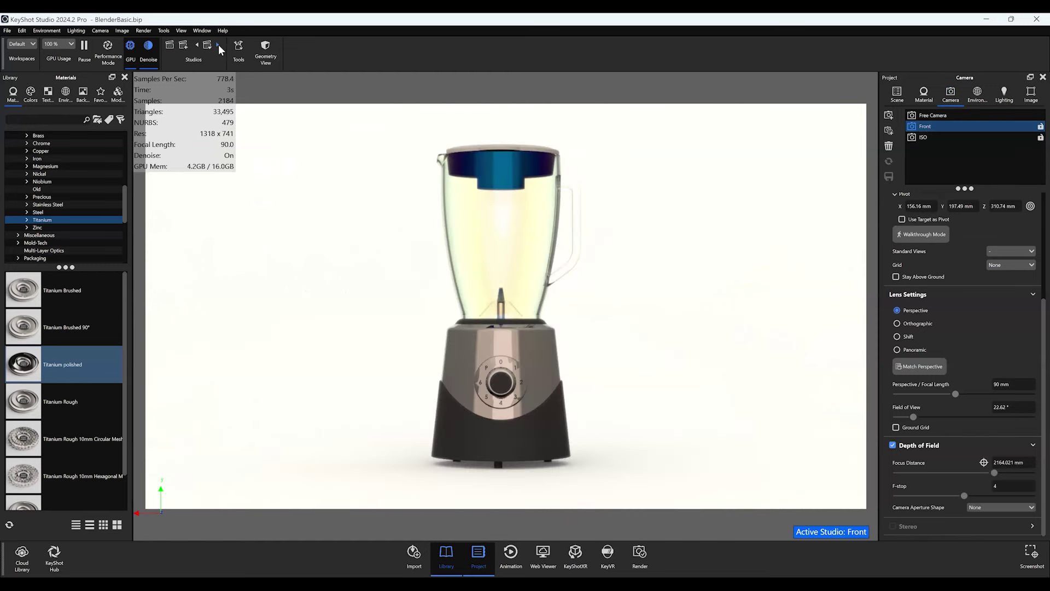
left_click(217, 45)
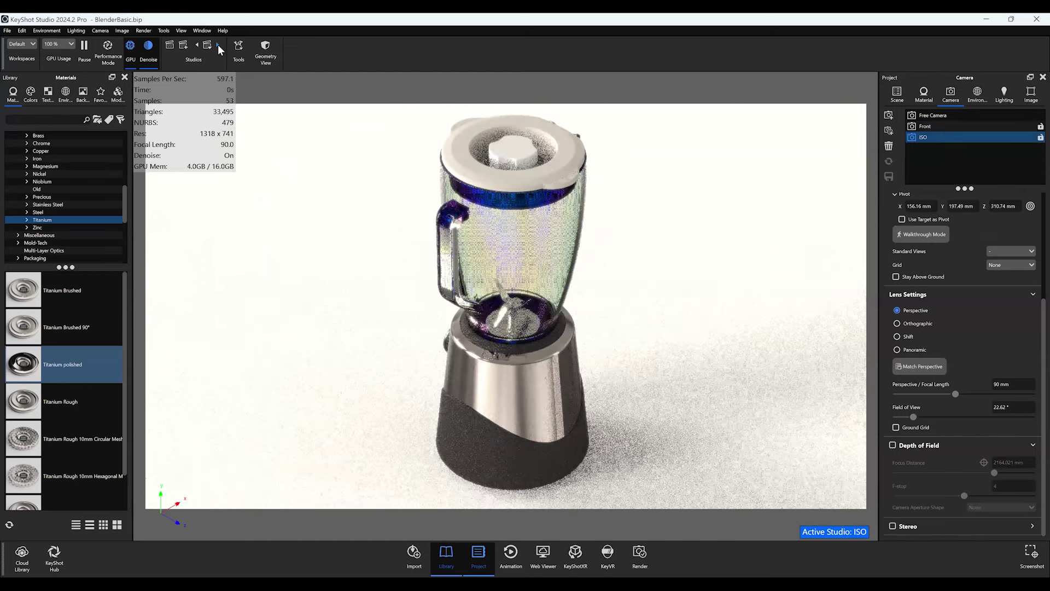
- Change the jug's material type from Multi-Layer Optics to Glass
double_click(446, 216)
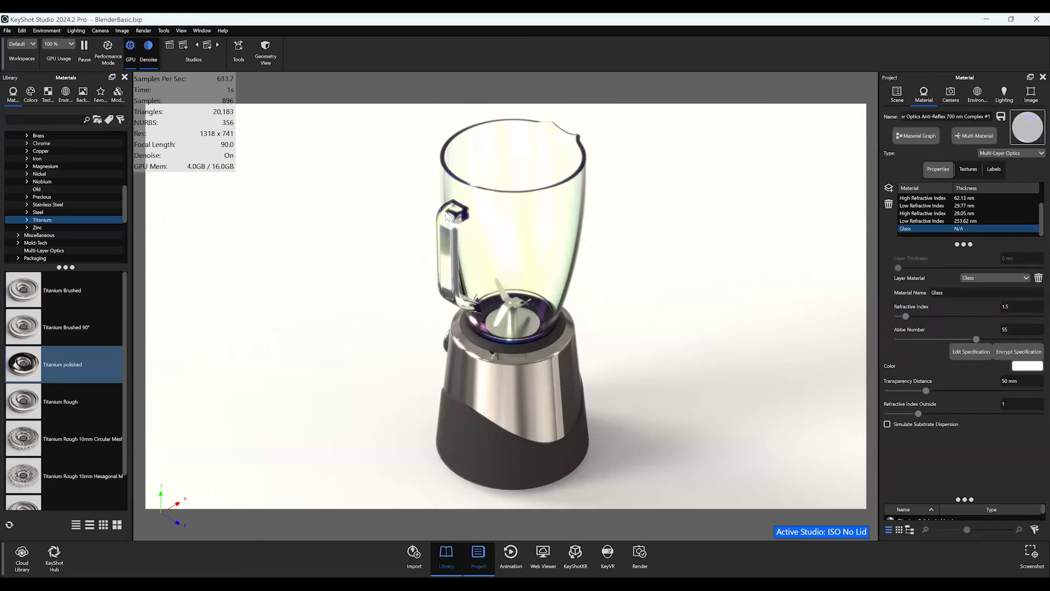
left_click(1018, 153)
left_click(1010, 195)
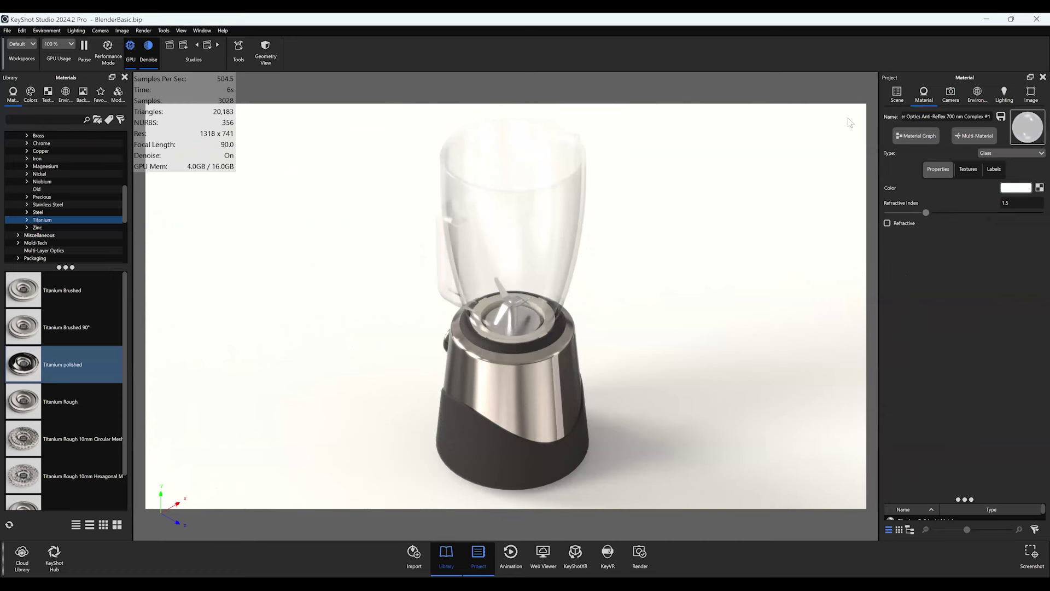
- Browse the Edit menu, then orbit to a level front view of the blender
left_click(23, 31)
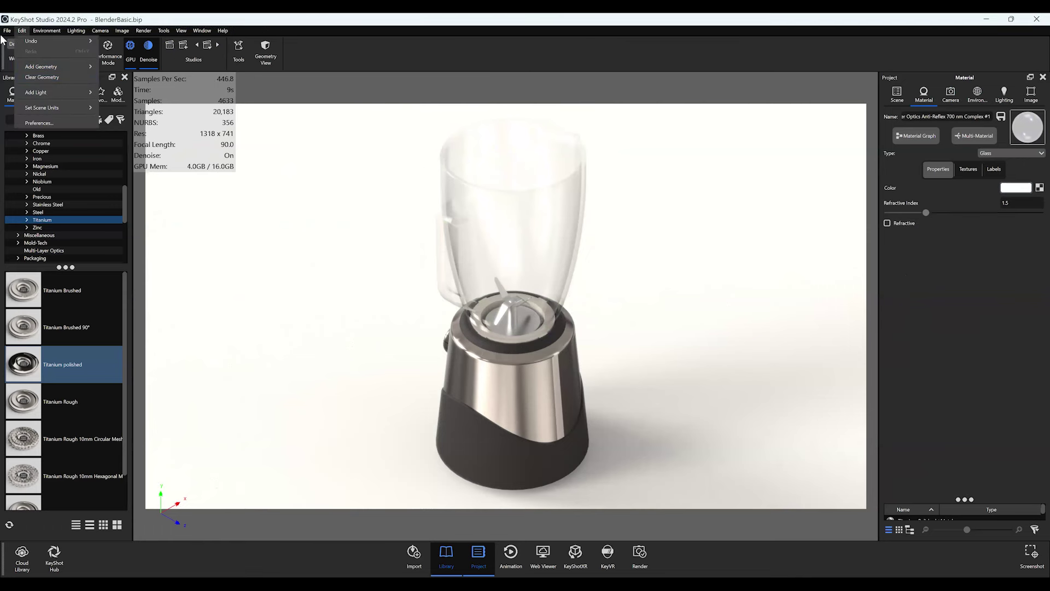
mouse_move(6, 32)
left_click(337, 335)
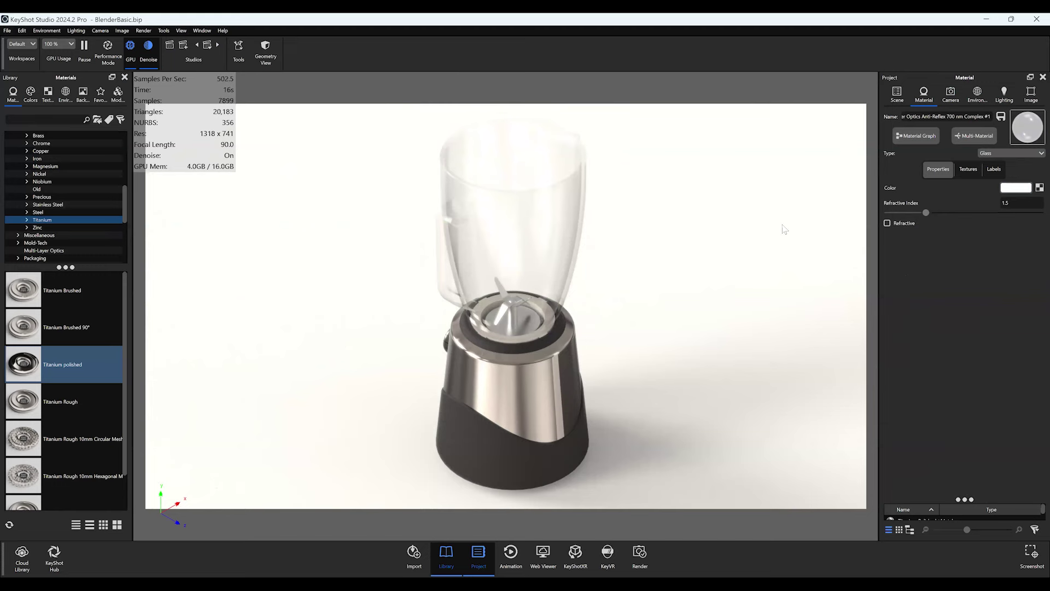
left_click_drag(491, 262, 652, 212)
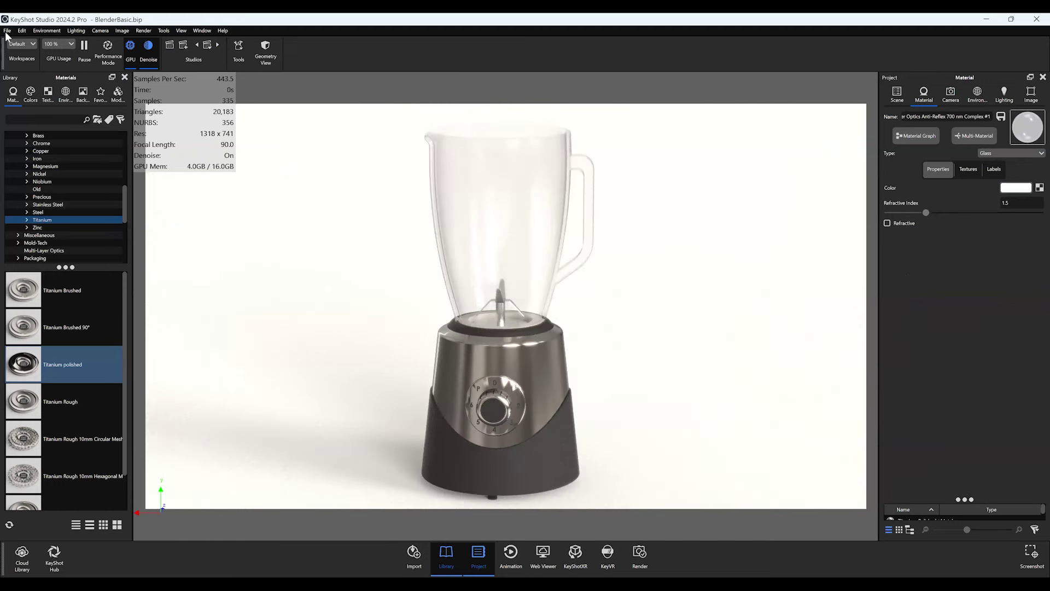
- Save a BlenderBasic template with Image styles checked alongside Cameras and Environments
left_click(7, 30)
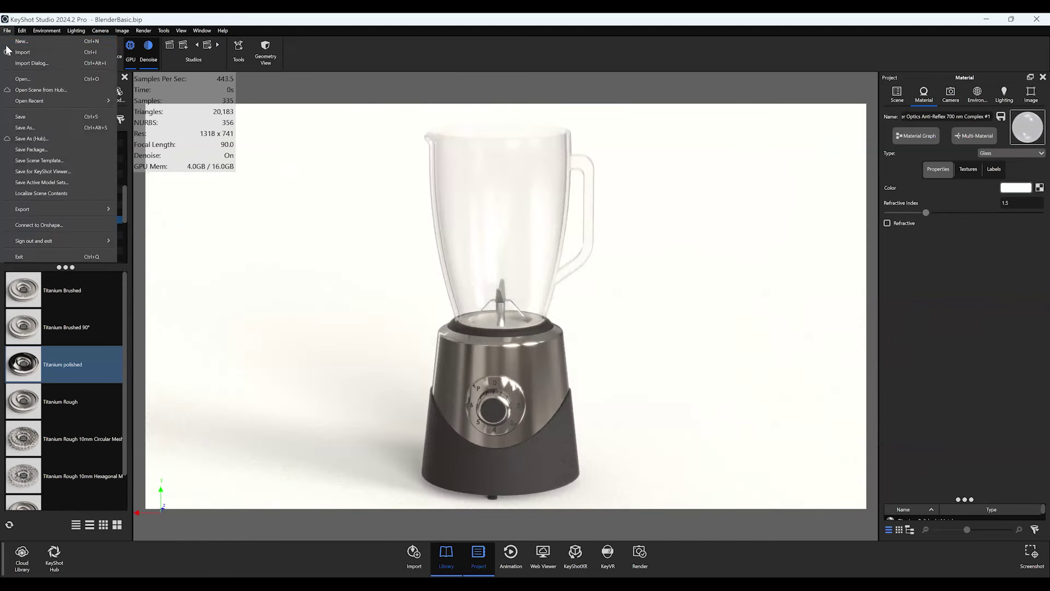
left_click(58, 162)
left_click_drag(535, 320, 393, 177)
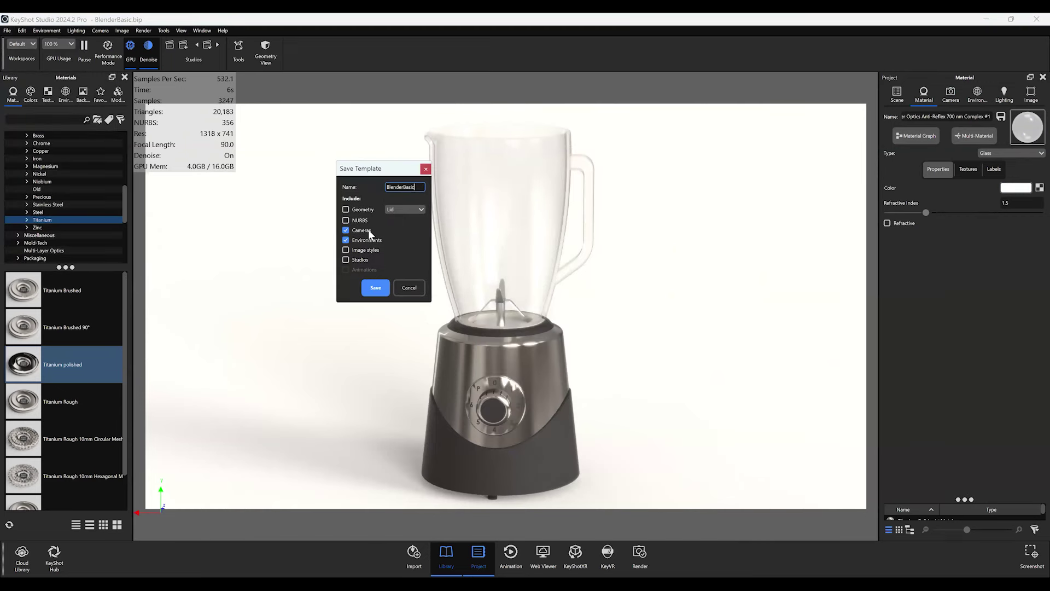
left_click(364, 250)
left_click(376, 287)
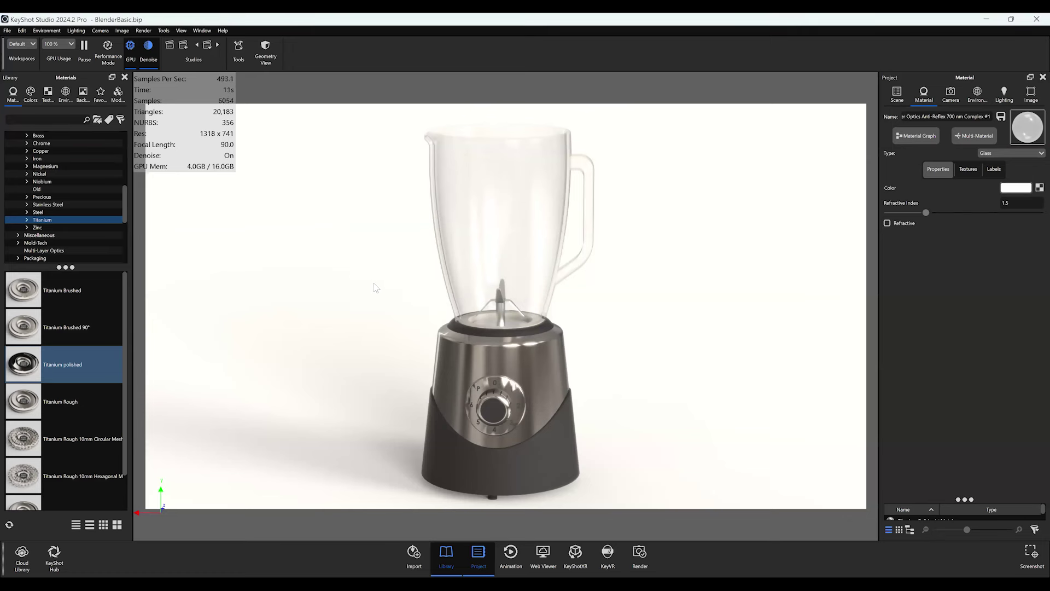
- Bring up the Welcome window and browse the Getting Started tutorial scenes
key("ctrl+n")
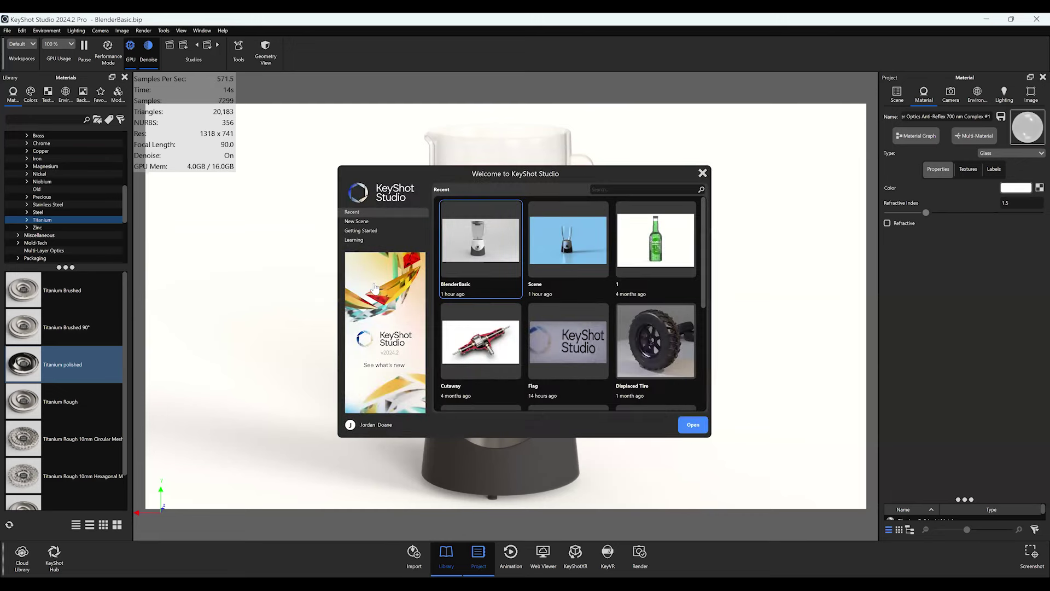
left_click(375, 231)
scroll(618, 303, "down", 2)
scroll(618, 303, "up", 3)
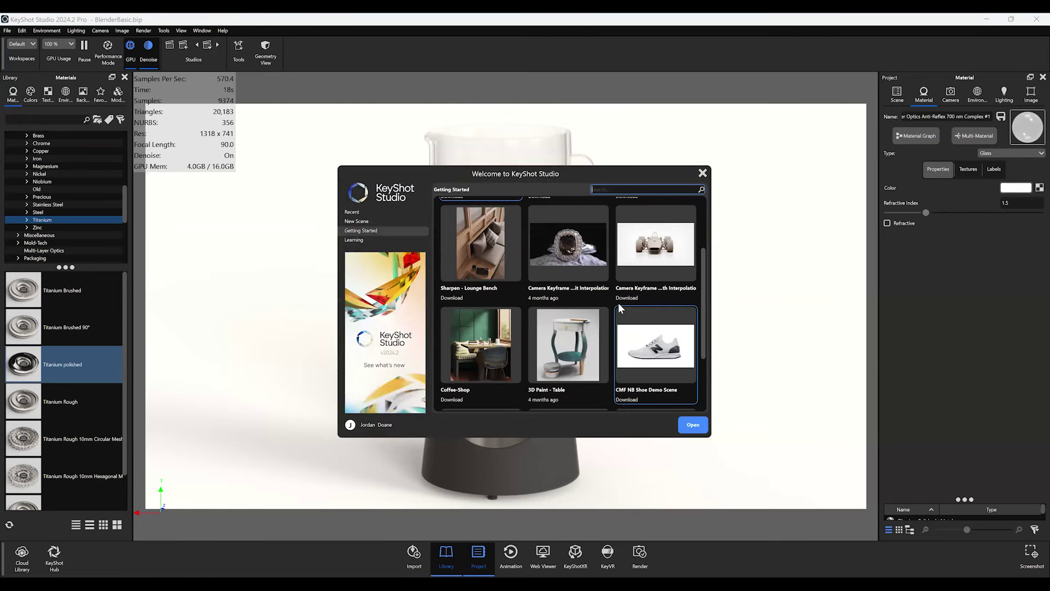
- Browse the New Scene templates and select the Desk template instead of Neon
left_click(402, 222)
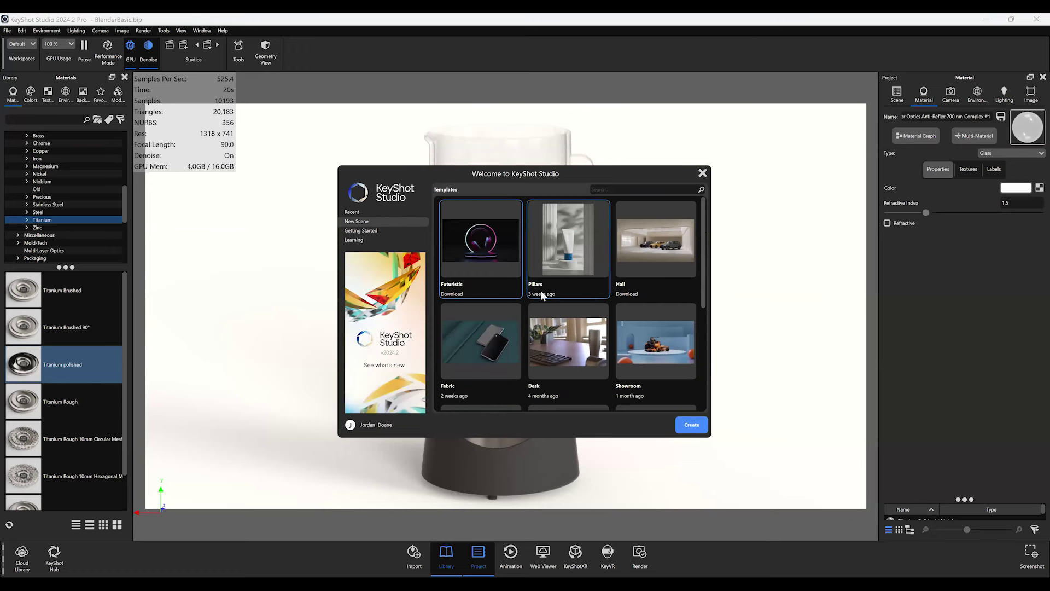
scroll(602, 294, "down", 2)
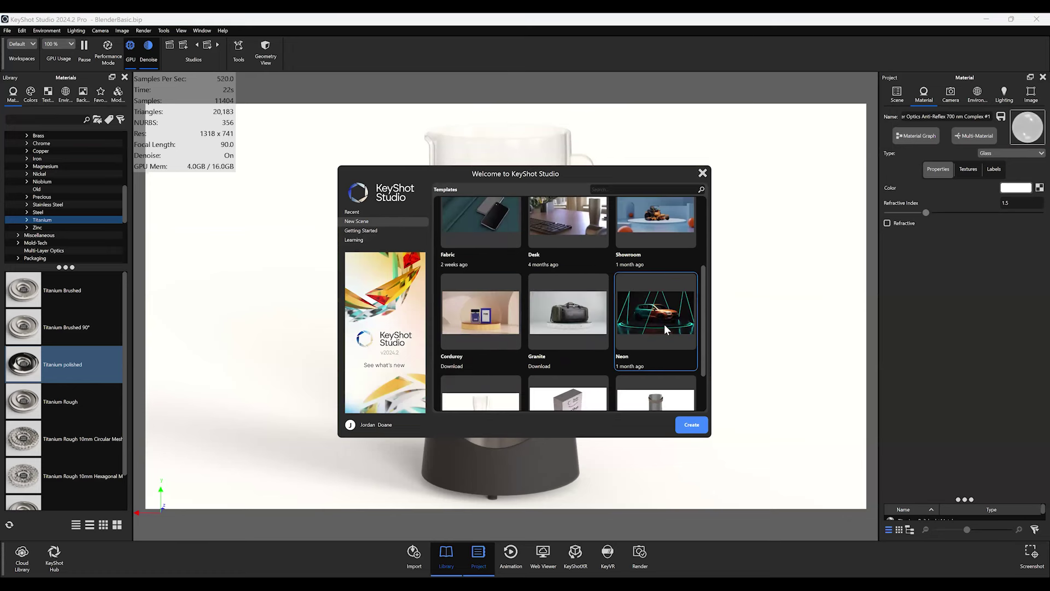
scroll(664, 323, "down", 2)
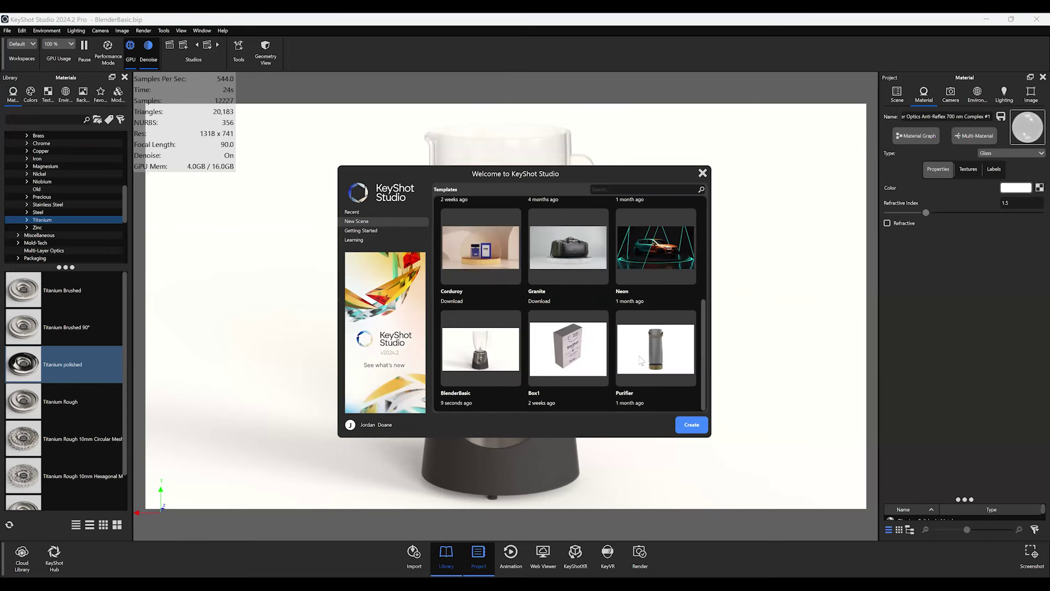
left_click(662, 263)
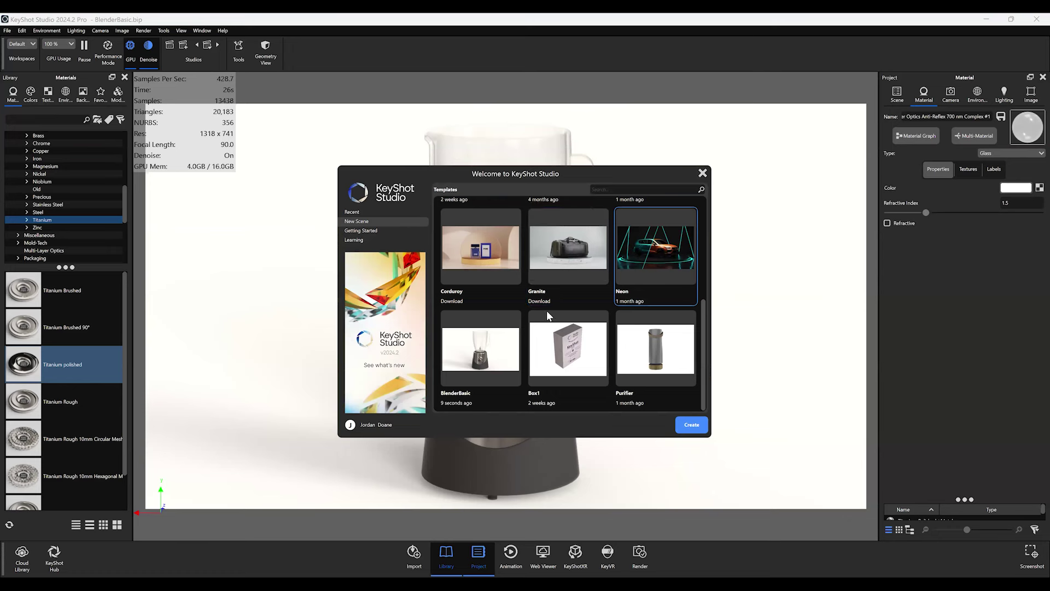
scroll(537, 304, "up", 2)
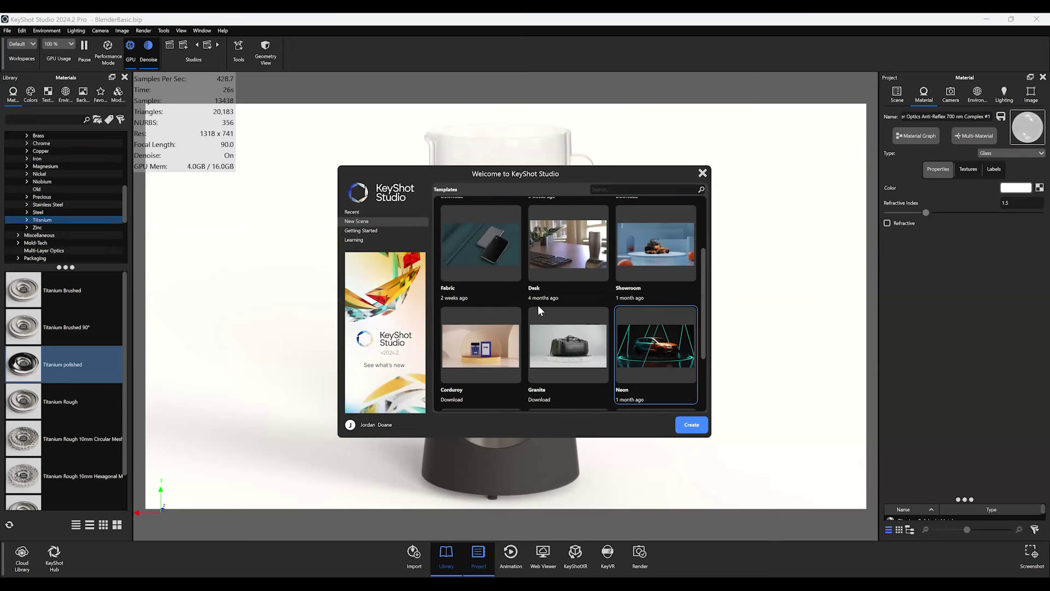
left_click(595, 296)
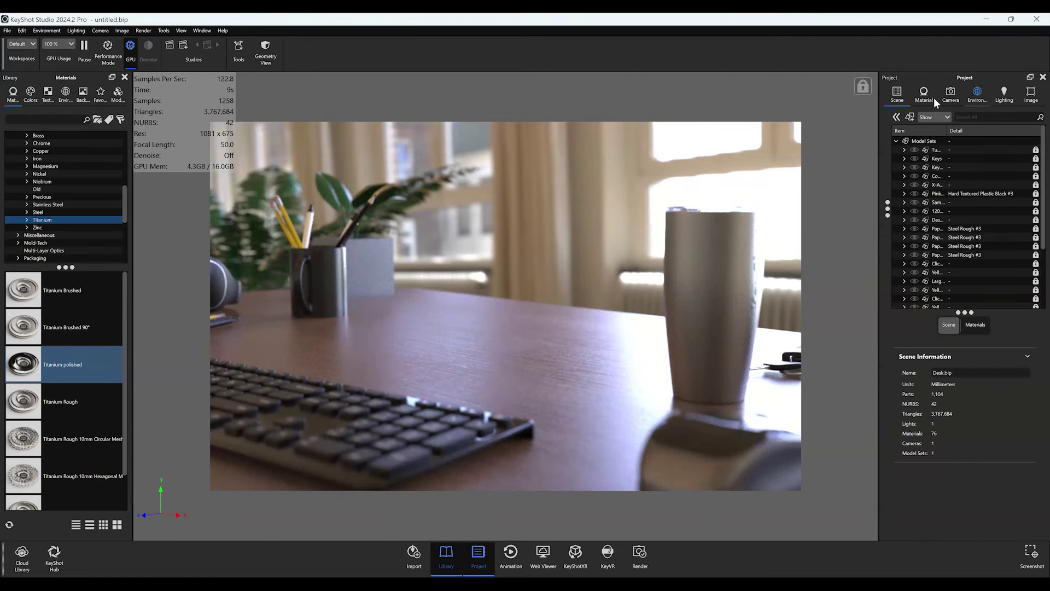
left_click(951, 95)
left_click(1001, 94)
left_click(954, 91)
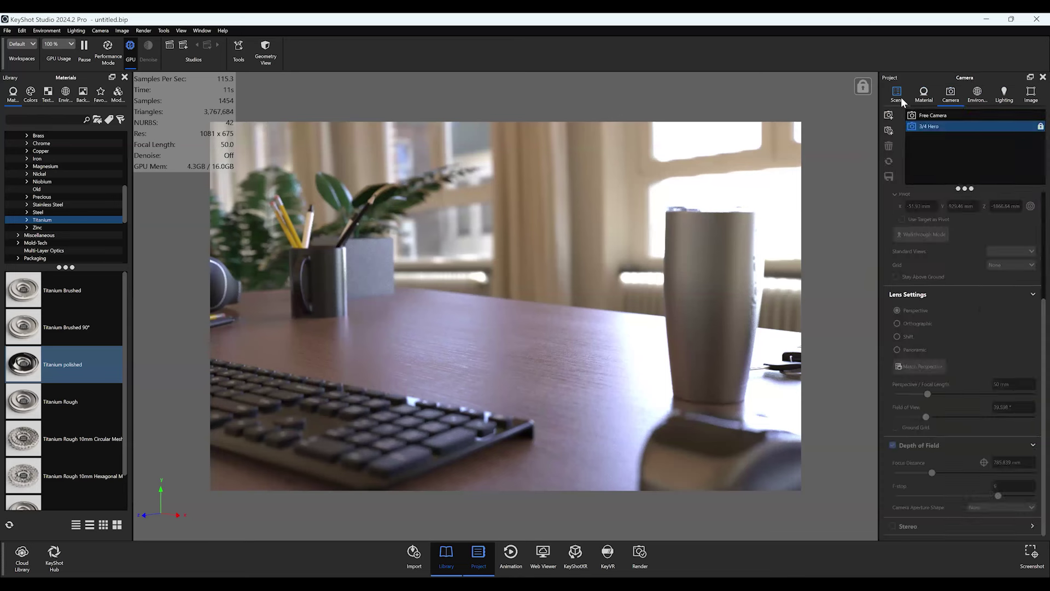
left_click(901, 97)
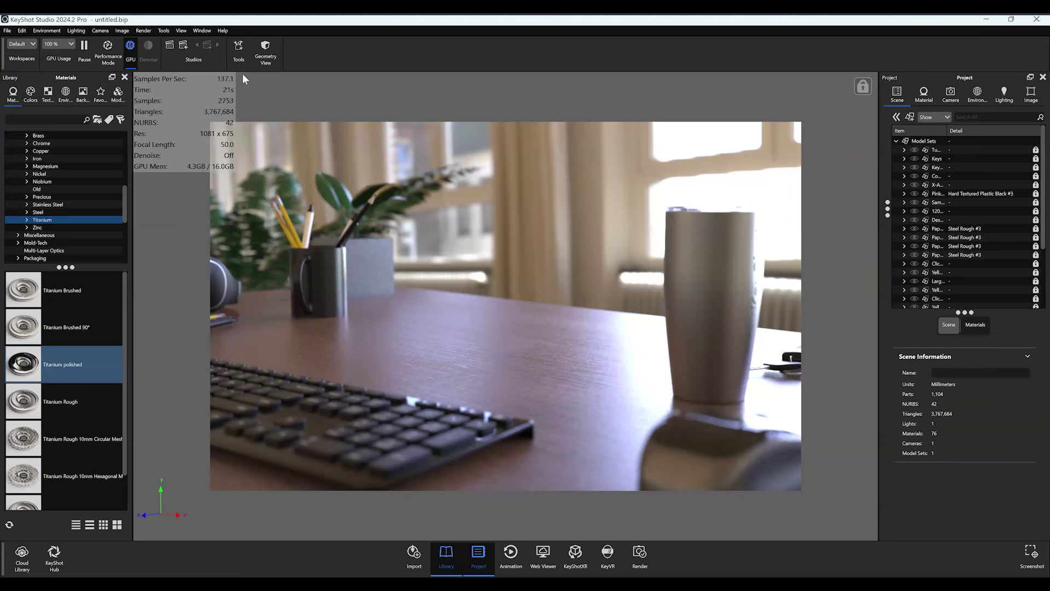
left_click(241, 52)
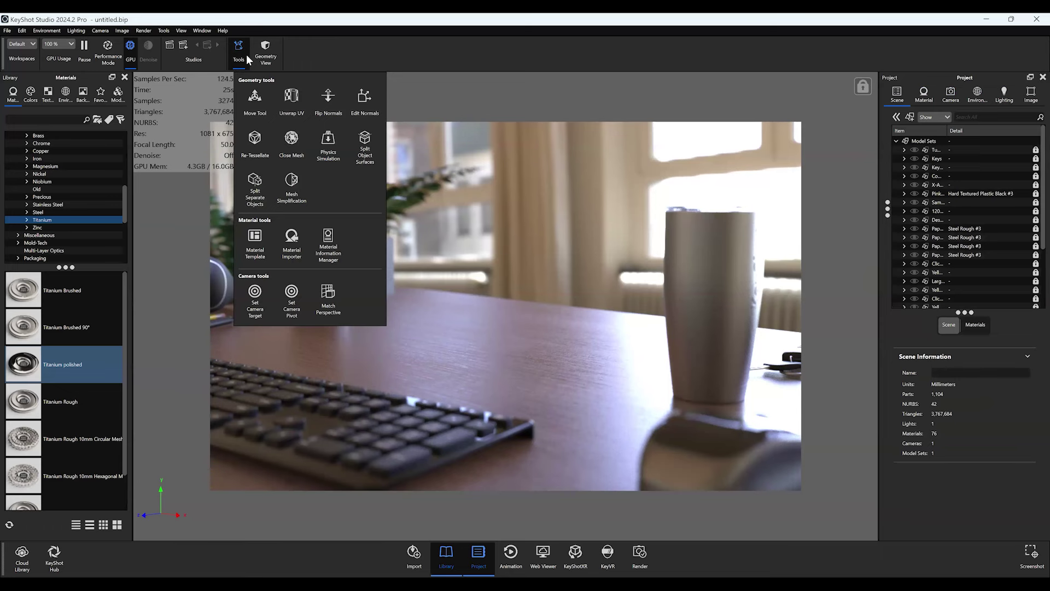
left_click(166, 26)
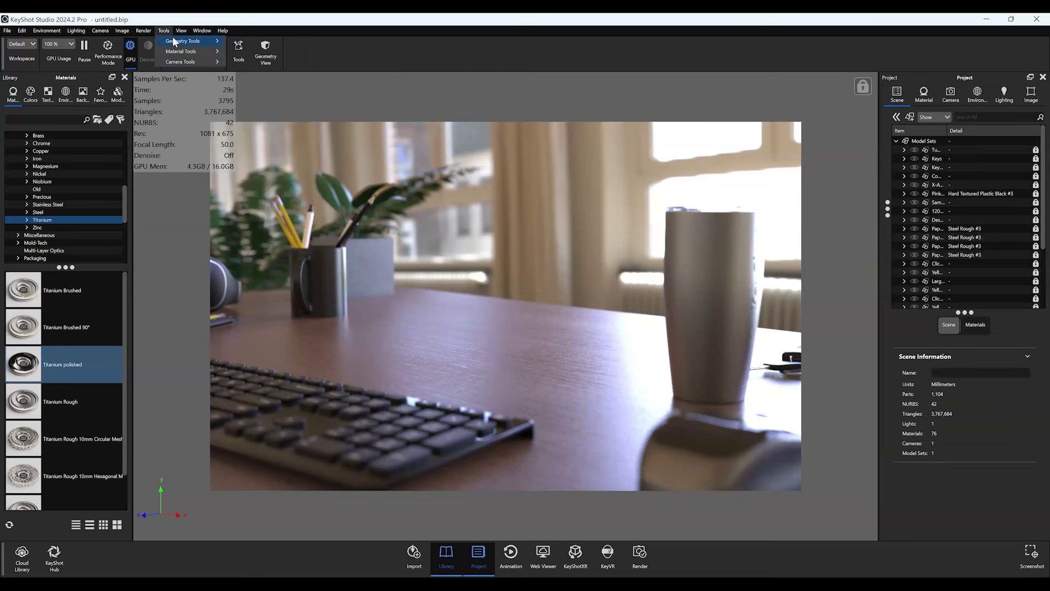
mouse_move(173, 39)
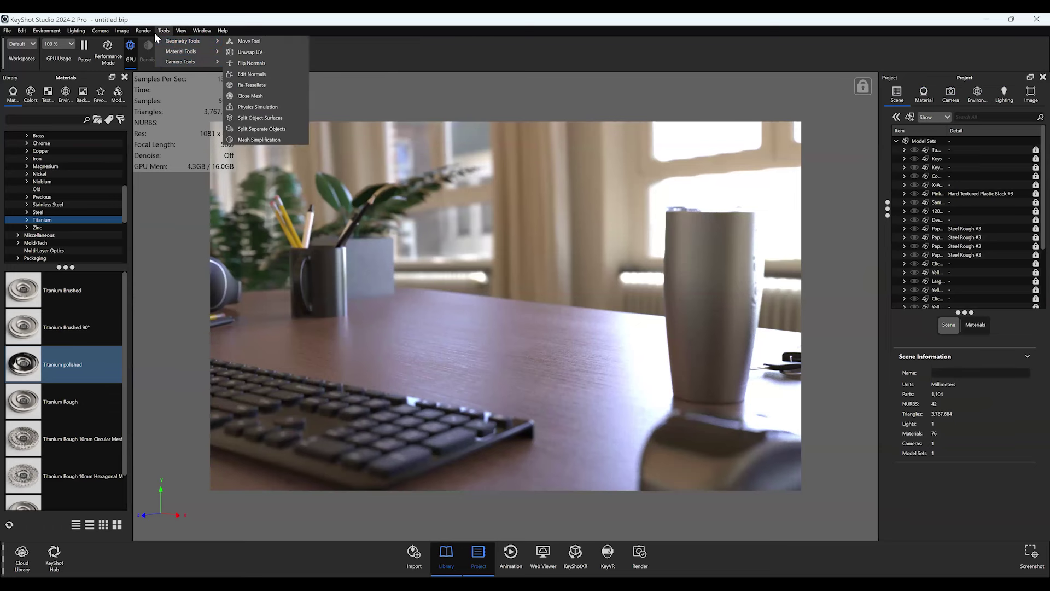
mouse_move(145, 27)
mouse_move(109, 28)
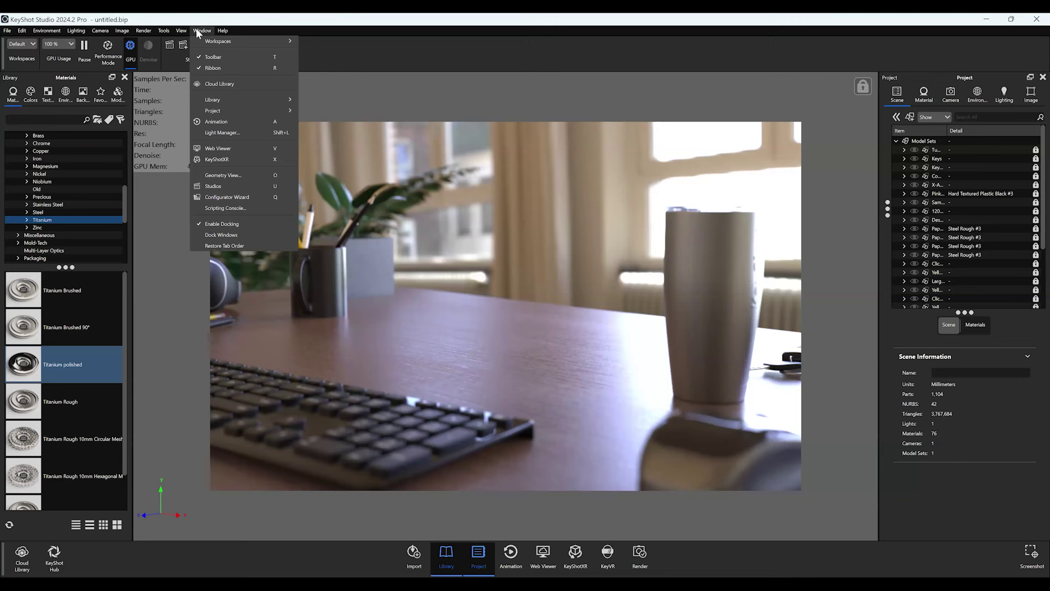
left_click(425, 42)
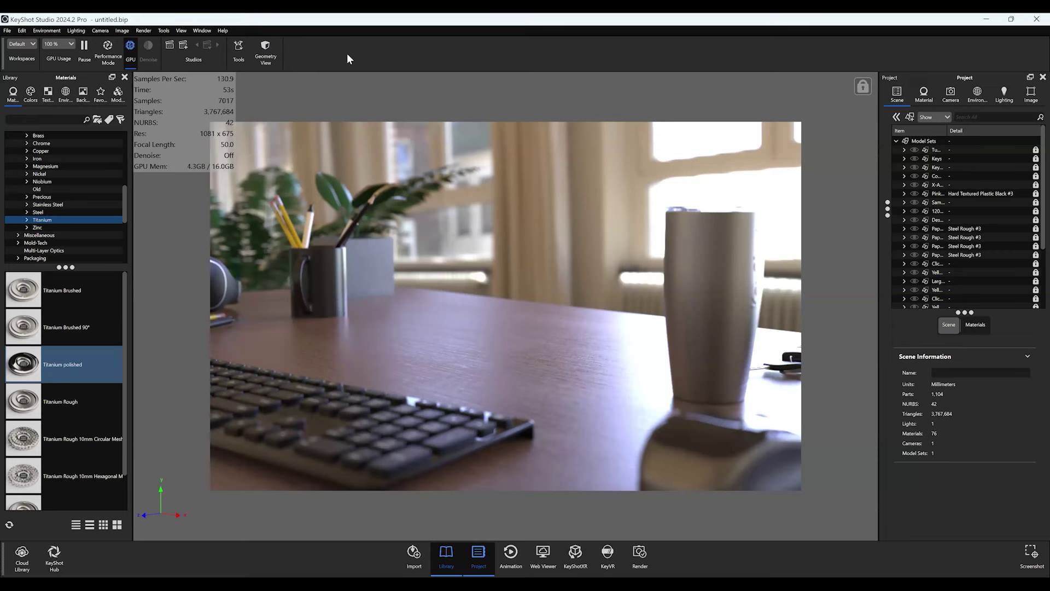
left_click(200, 29)
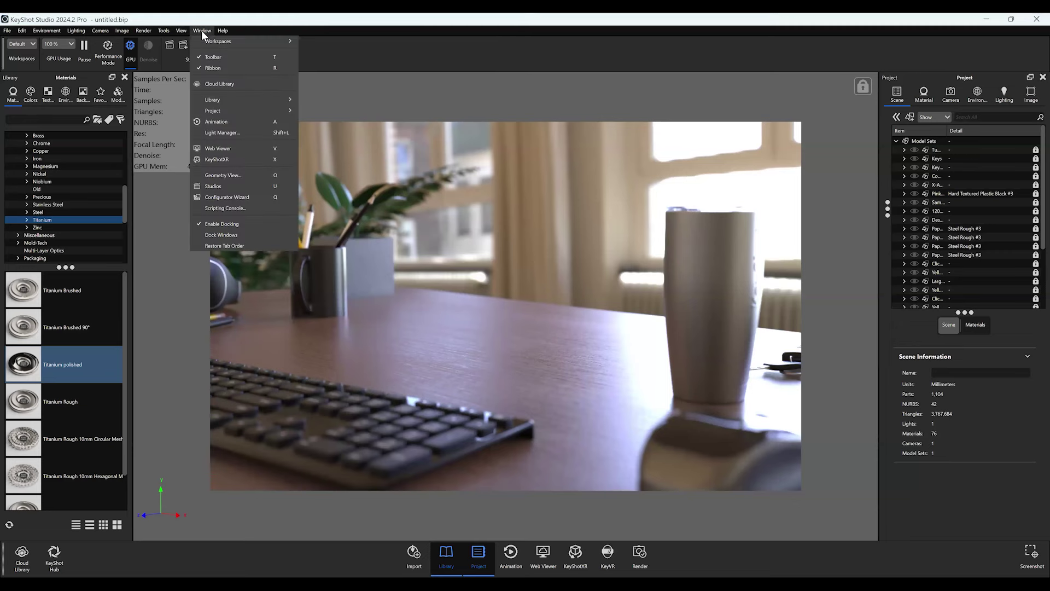
left_click(226, 207)
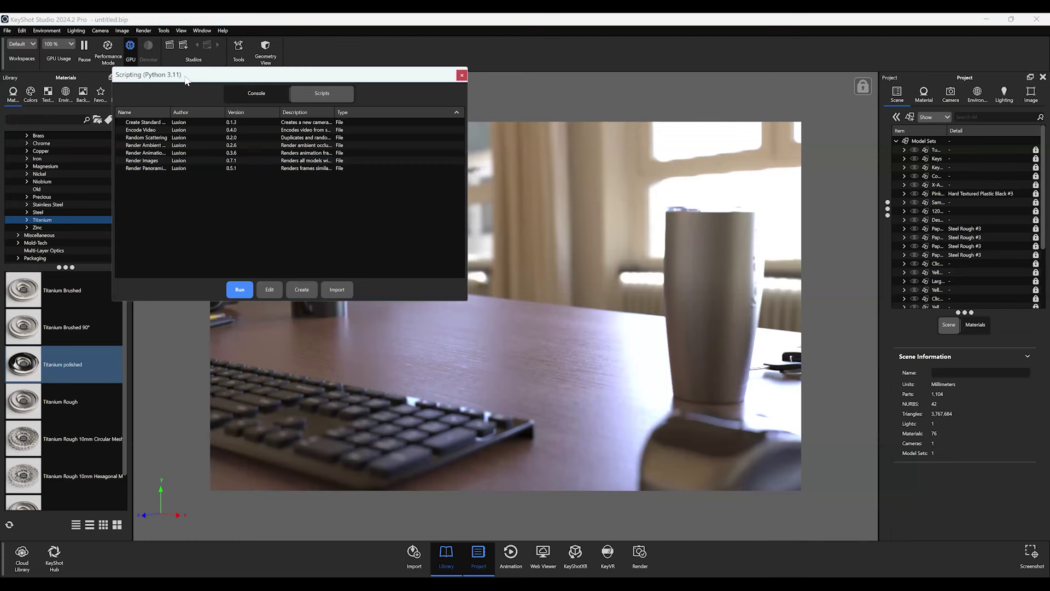
left_click_drag(185, 78, 326, 75)
left_click(310, 120)
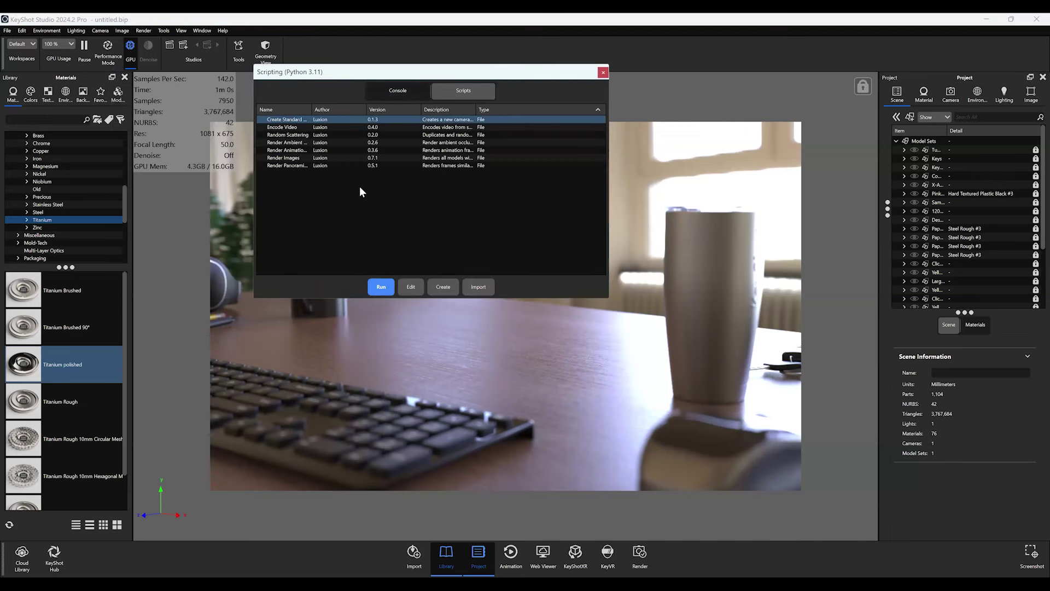
mouse_move(475, 109)
left_mouse_down()
mouse_move(566, 107)
mouse_move(481, 109)
left_mouse_up()
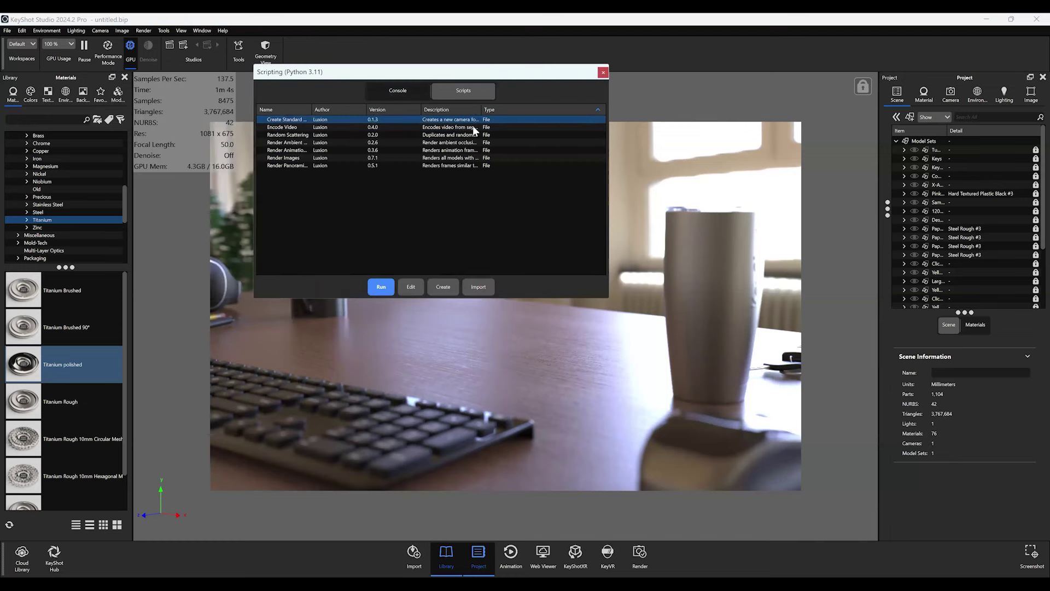
left_click(412, 288)
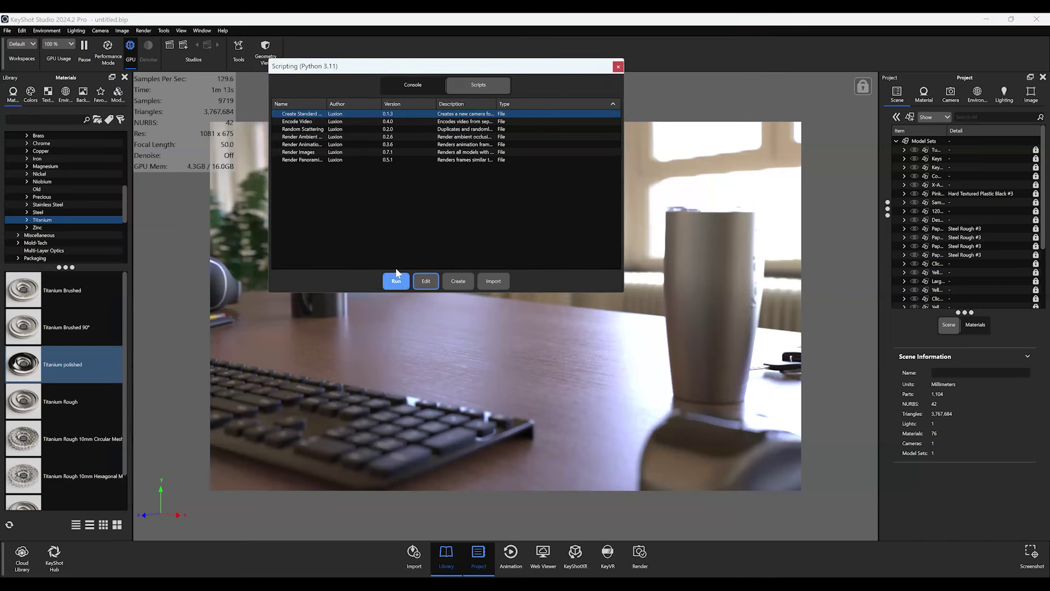
left_click(622, 65)
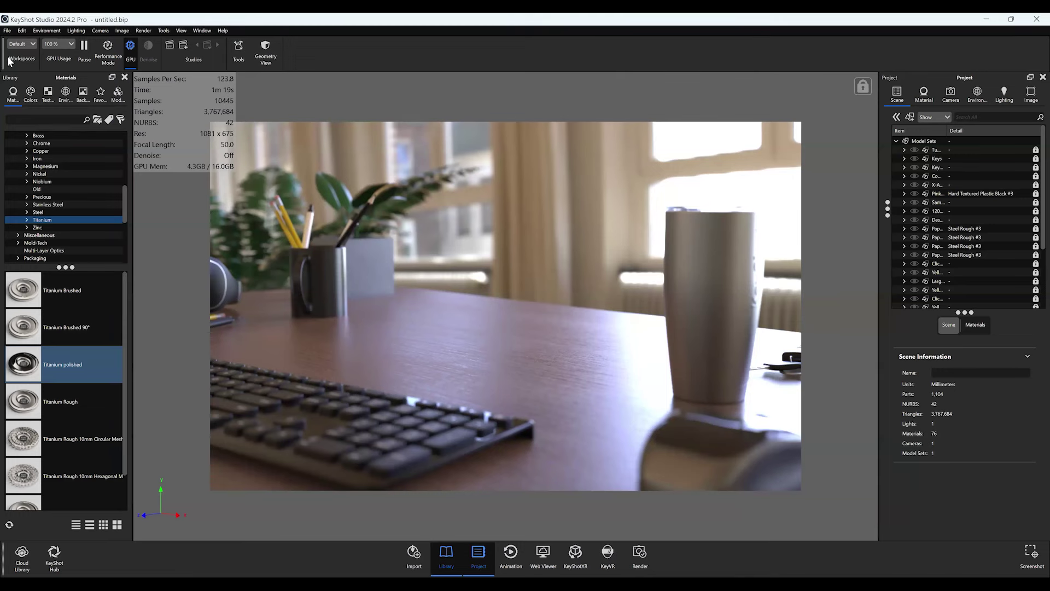
- Open the recent scene 1.bip and flip through its Ground, 3x and Single model sets
left_click(7, 30)
mouse_move(22, 103)
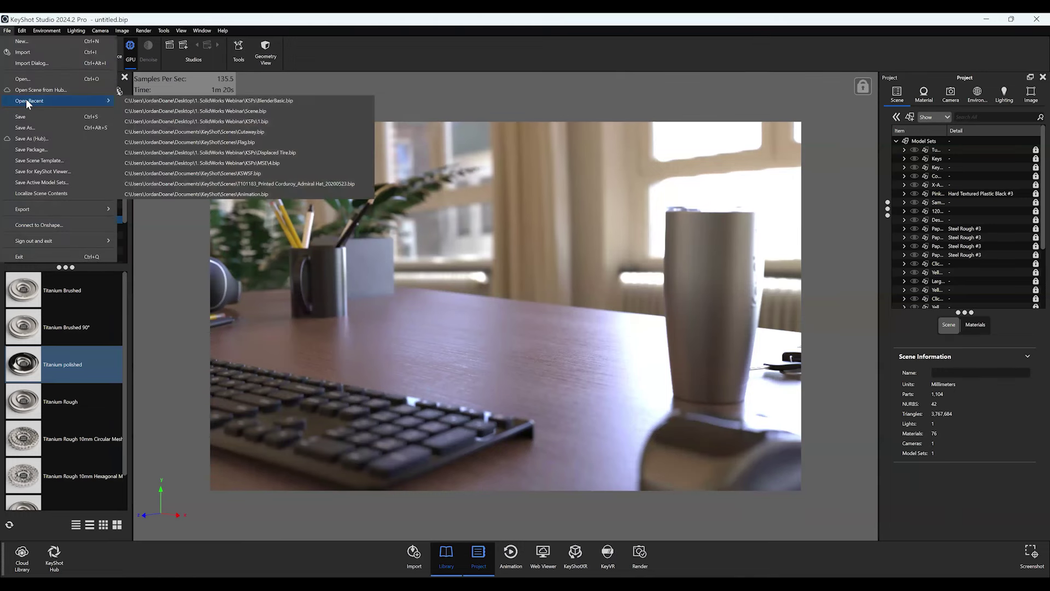
mouse_move(218, 121)
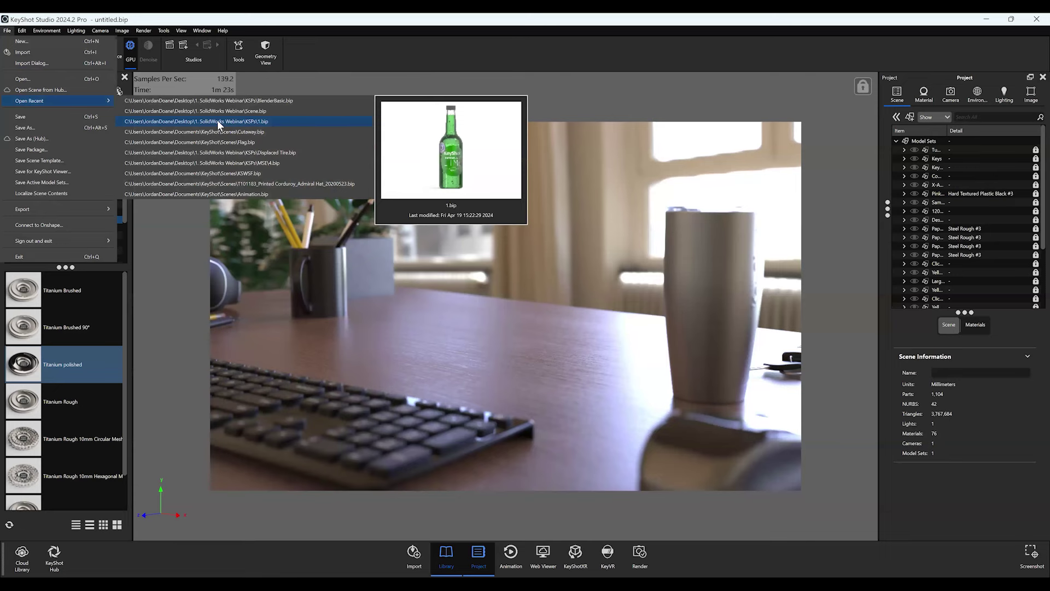
key("Return")
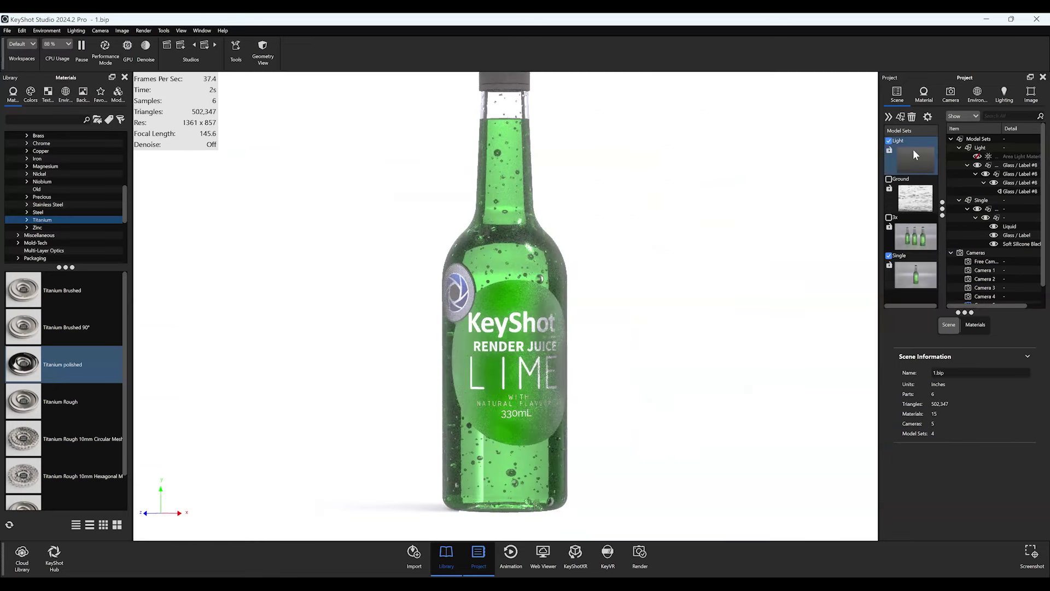
left_click(915, 186)
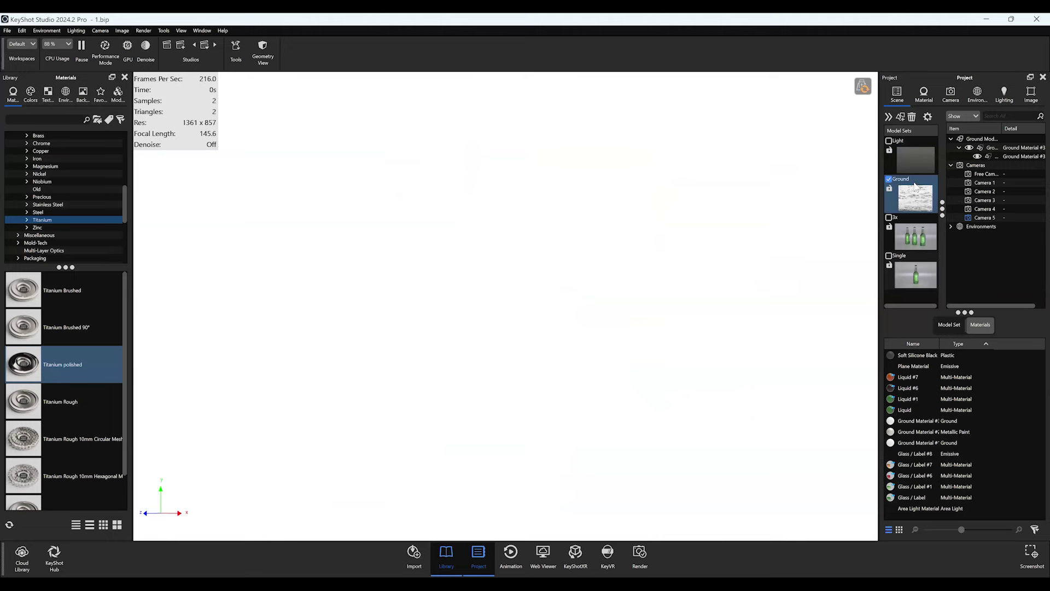
left_click(901, 227)
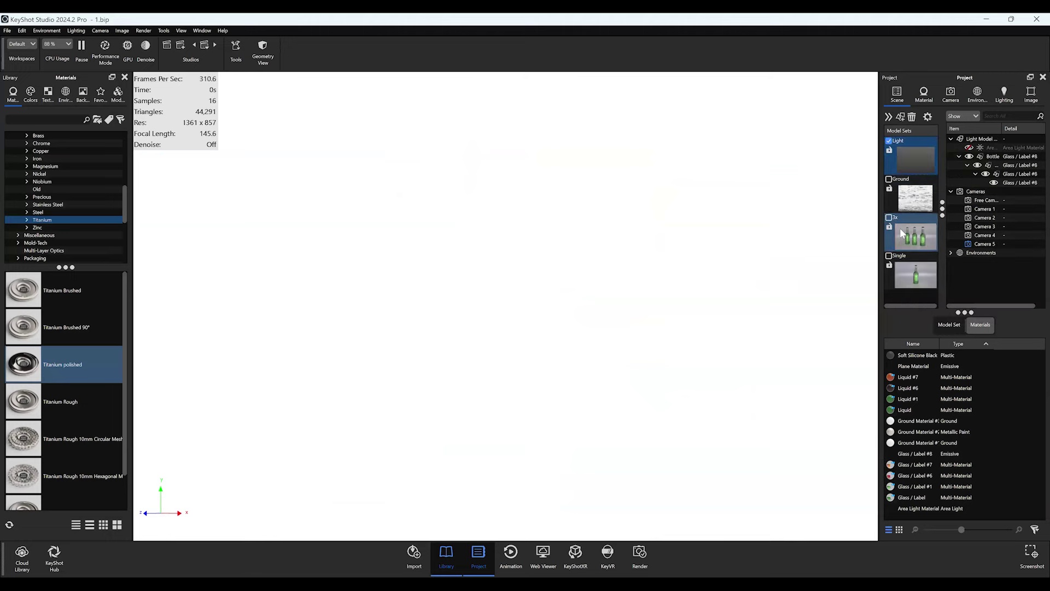
left_click(901, 270)
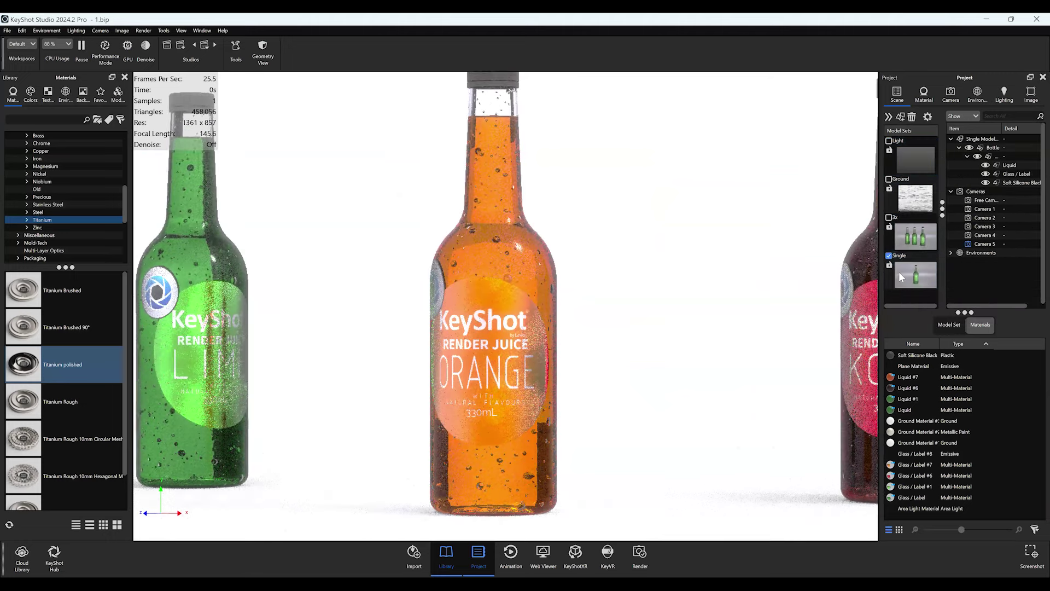
- Cycle the saved studios to Kola w/ Ground and bring up the render settings
left_click(215, 43)
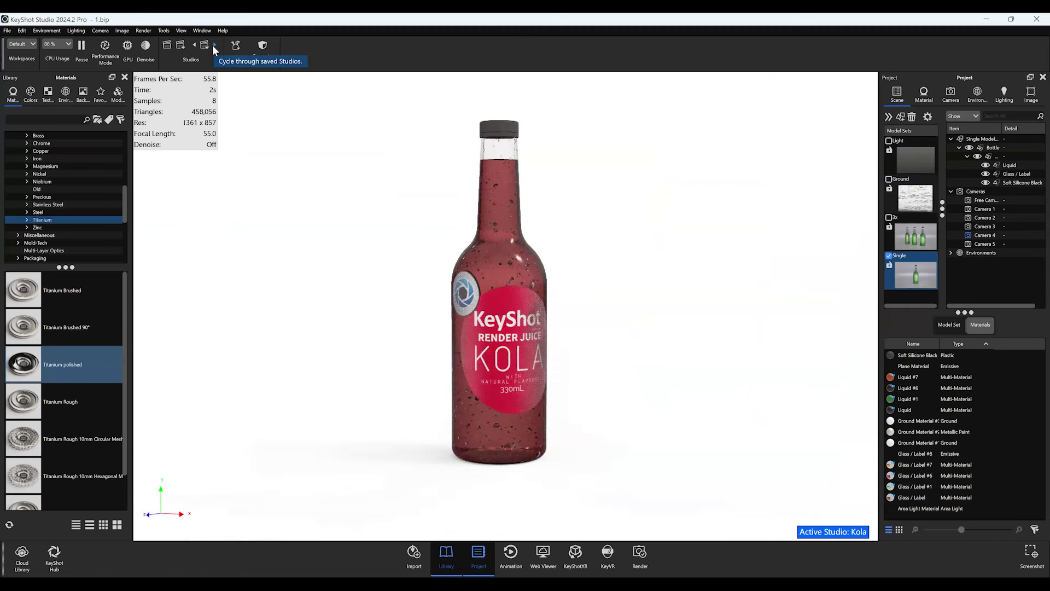
left_click(214, 45)
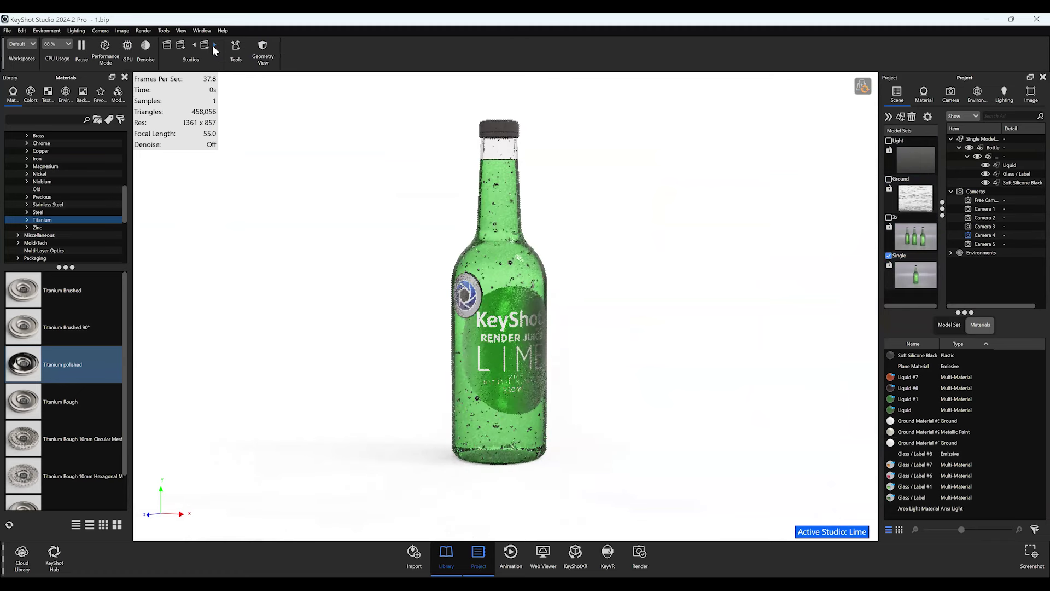
left_click(213, 45)
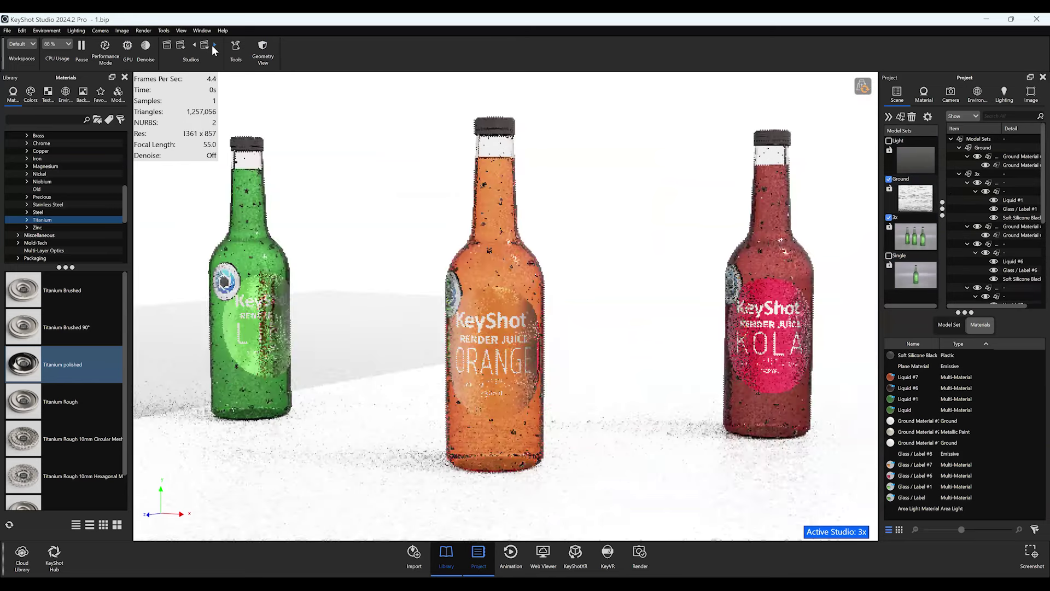
left_click(211, 44)
left_click(212, 44)
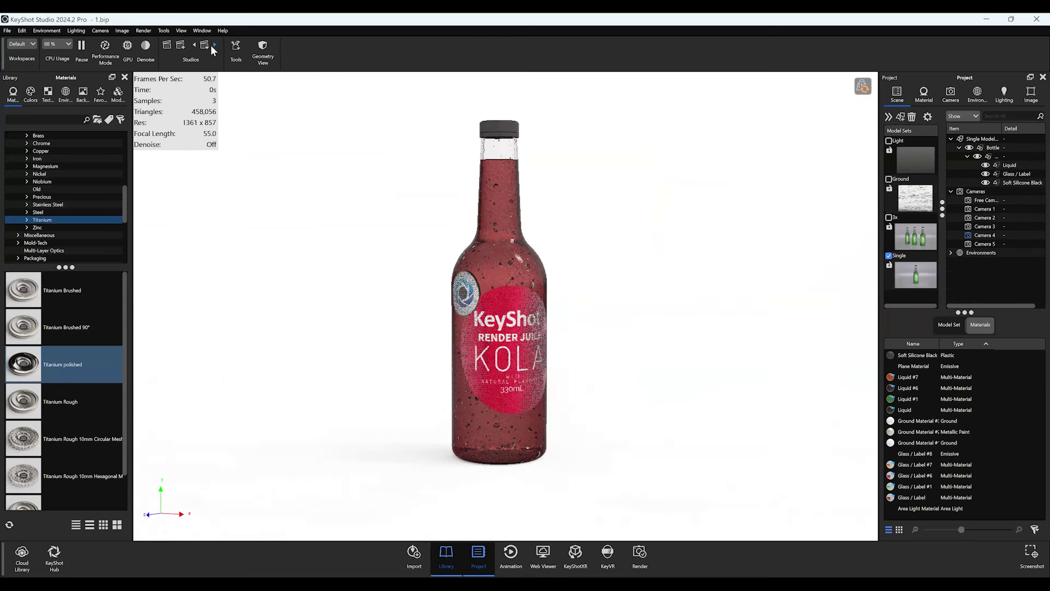
left_click(638, 553)
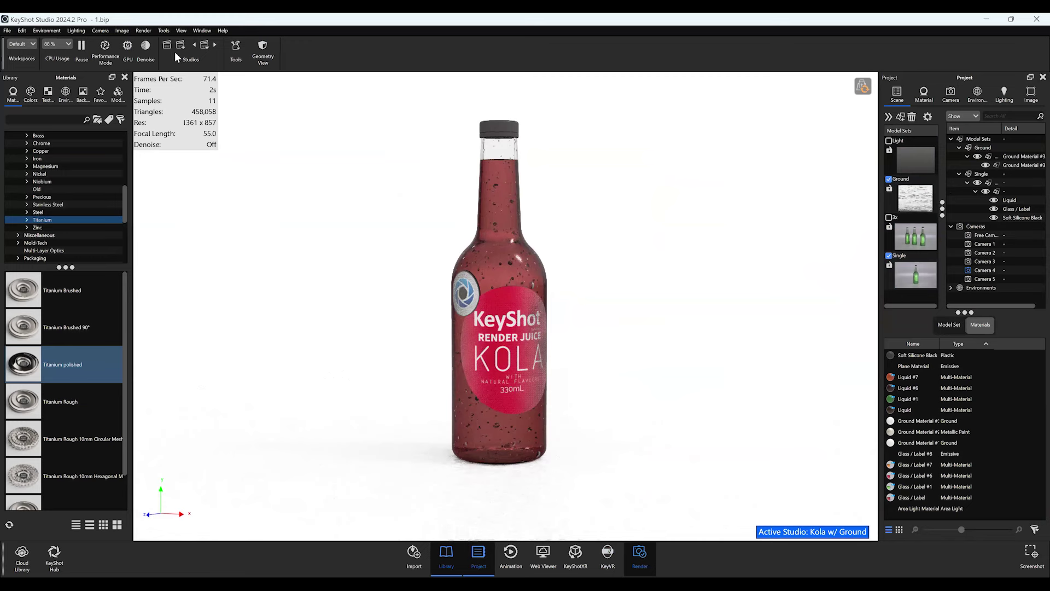
- Review the render job Queue, move the Render dialog aside, then close it
left_click(53, 106)
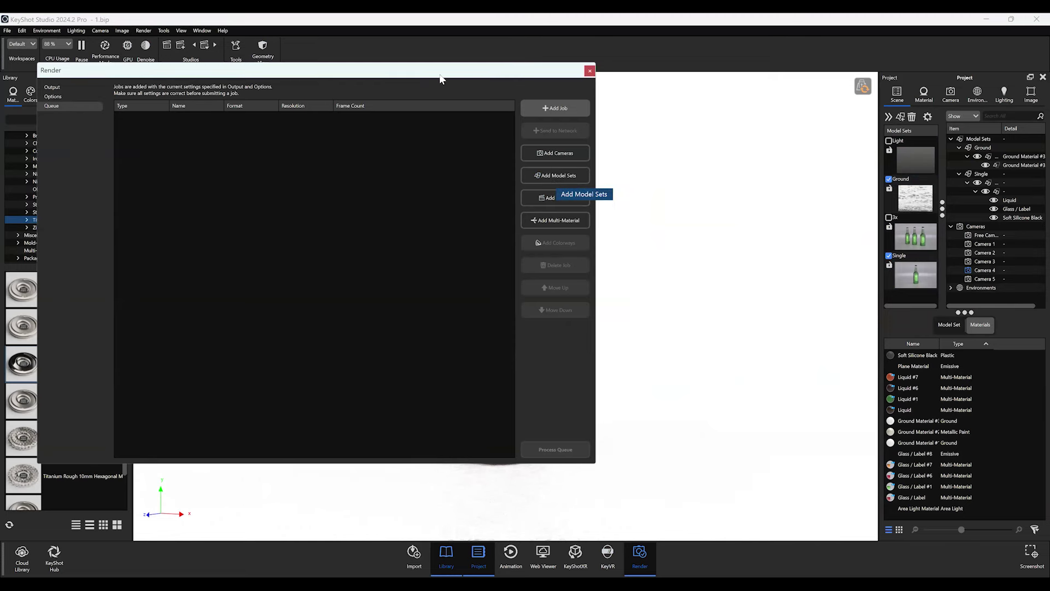
left_click_drag(649, 92, 792, 113)
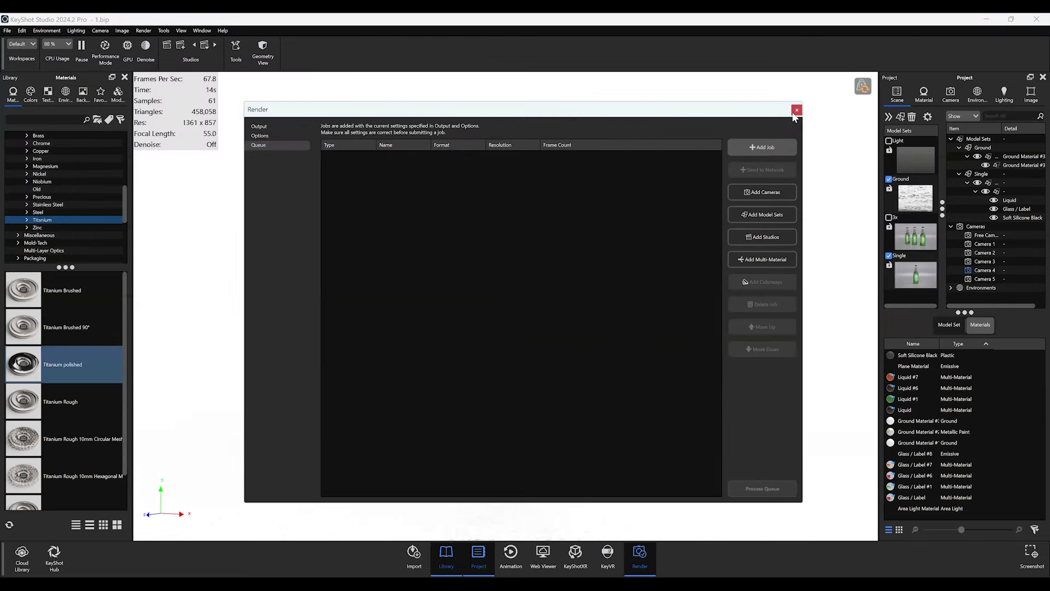
left_click(795, 111)
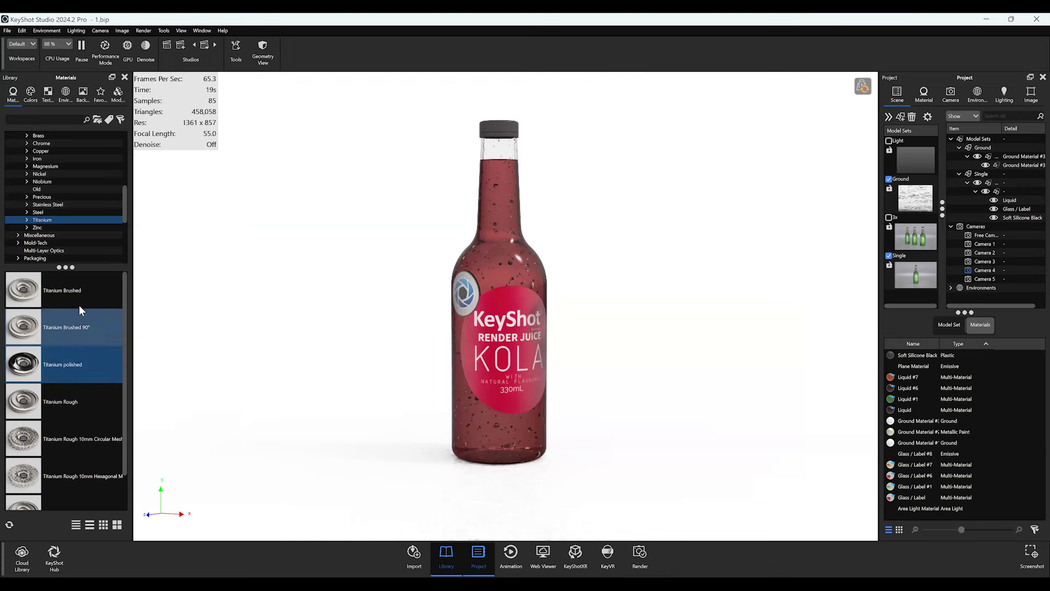
- Open the recent KSWSF.bip cap scene, choosing Don't Save for the bottle scene
left_click(7, 30)
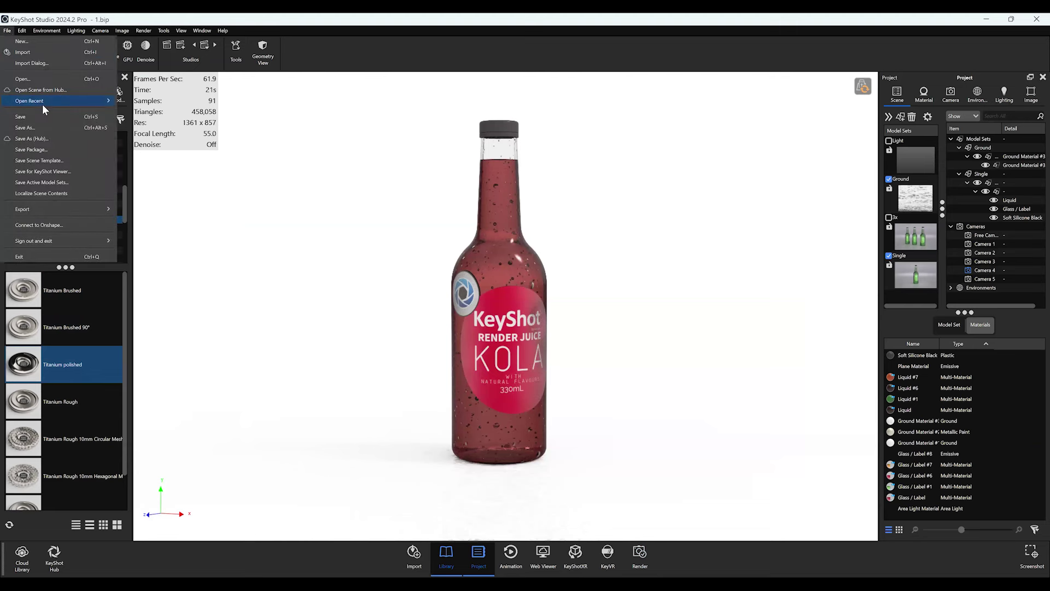
mouse_move(42, 100)
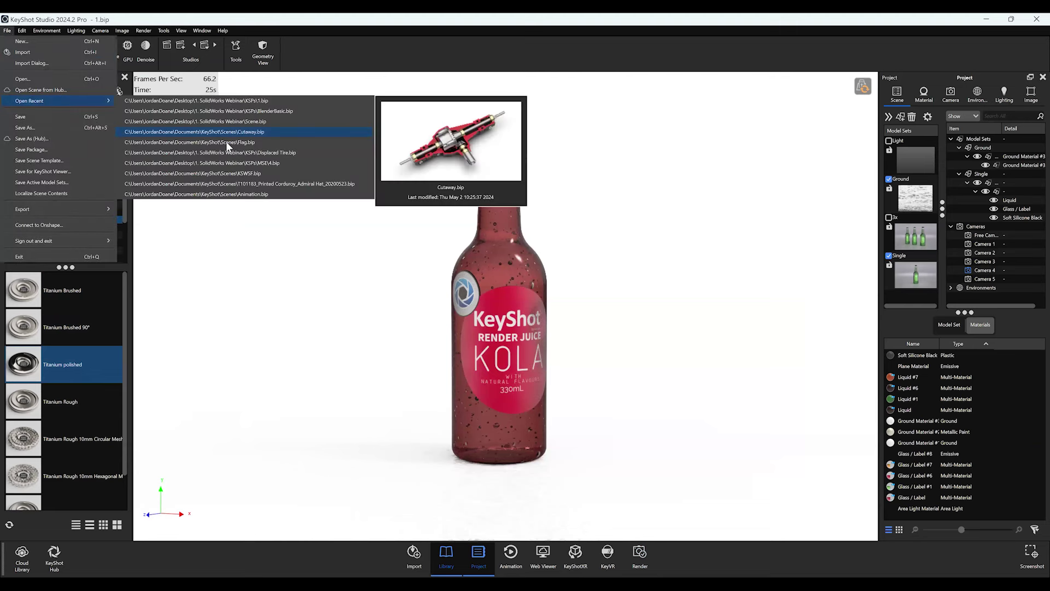
left_click(228, 172)
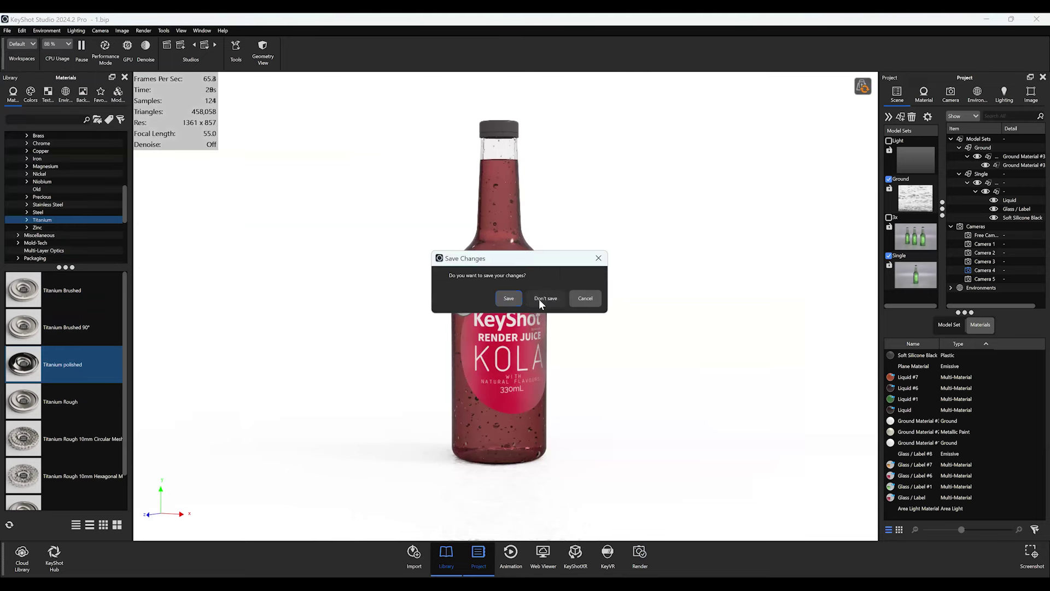
left_click(533, 300)
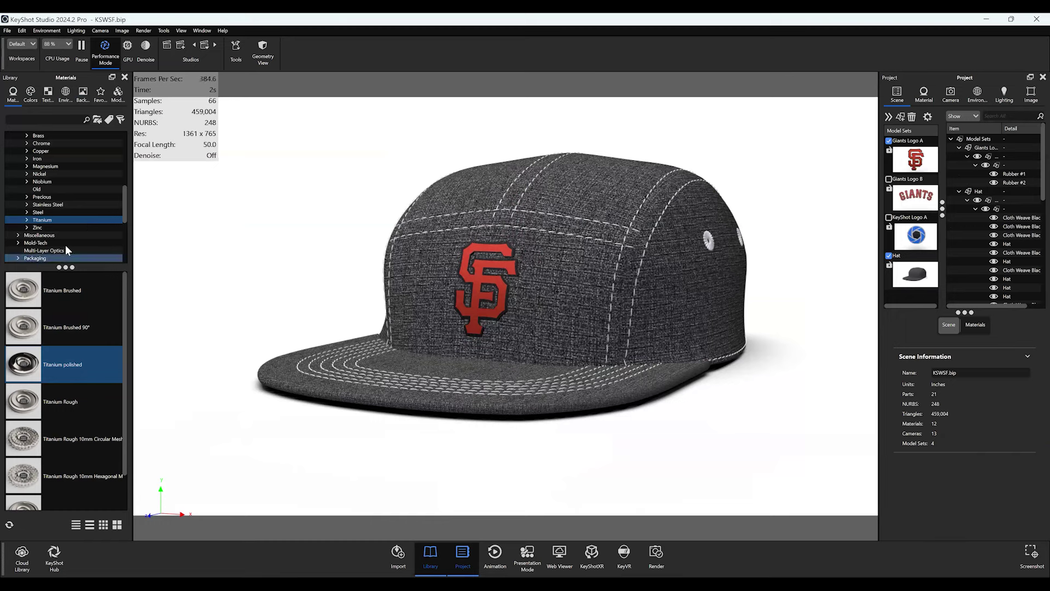
- Preview Titanium Rough on the cap, then solo the cap's front panel
scroll(81, 373, "down", 1)
left_click_drag(81, 373, 87, 343)
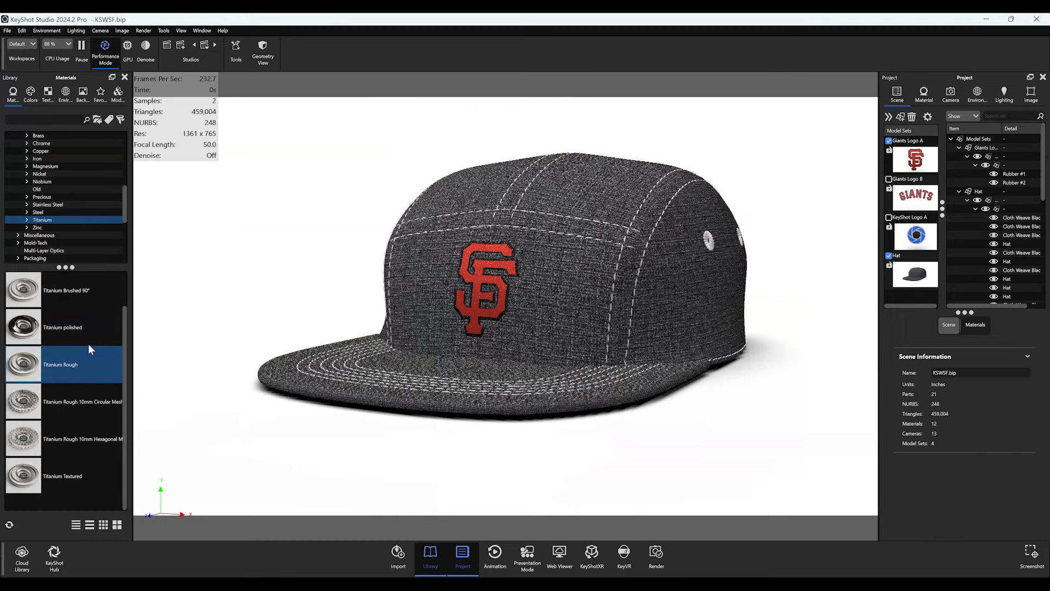
scroll(80, 344, "up", 1)
scroll(553, 286, "up", 2)
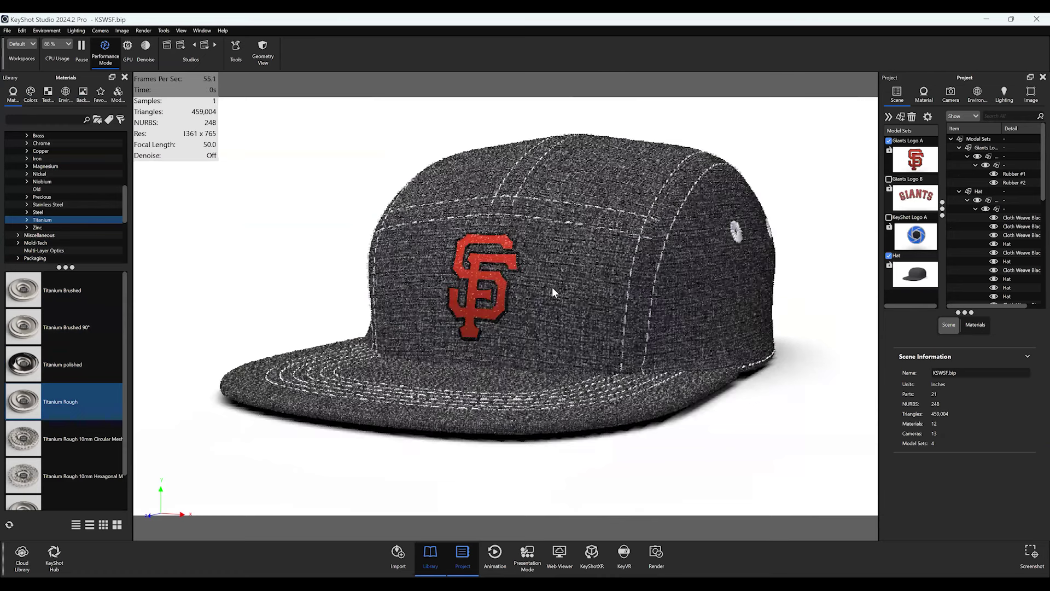
left_click(547, 280)
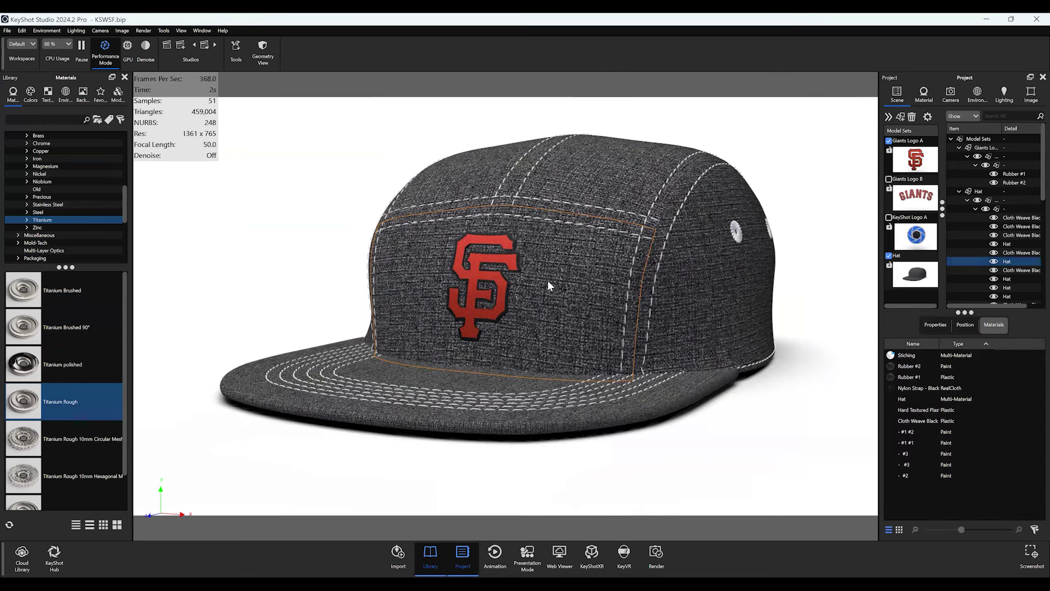
key("i")
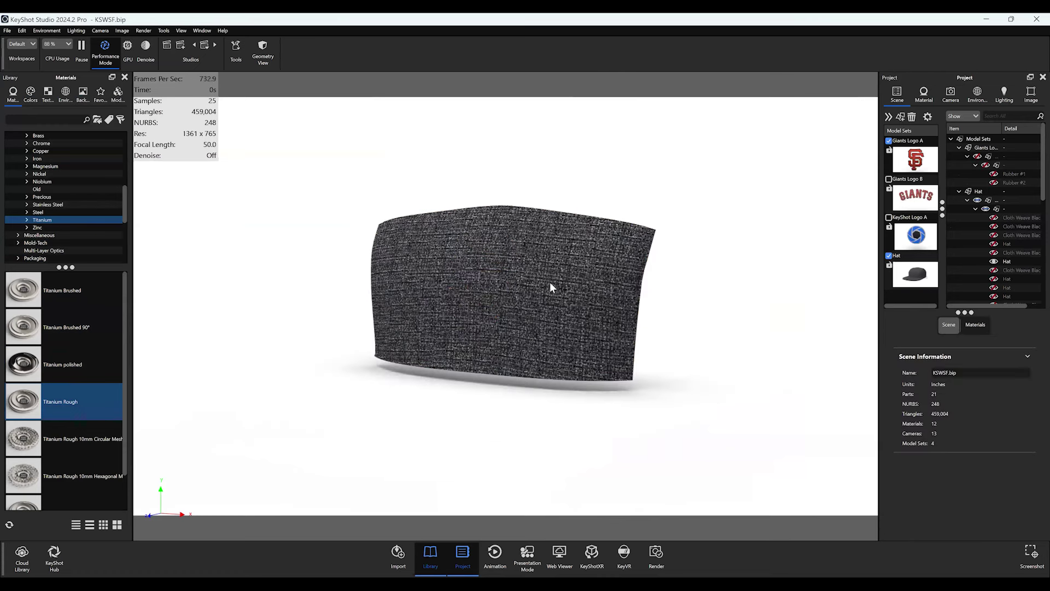
right_click(549, 281)
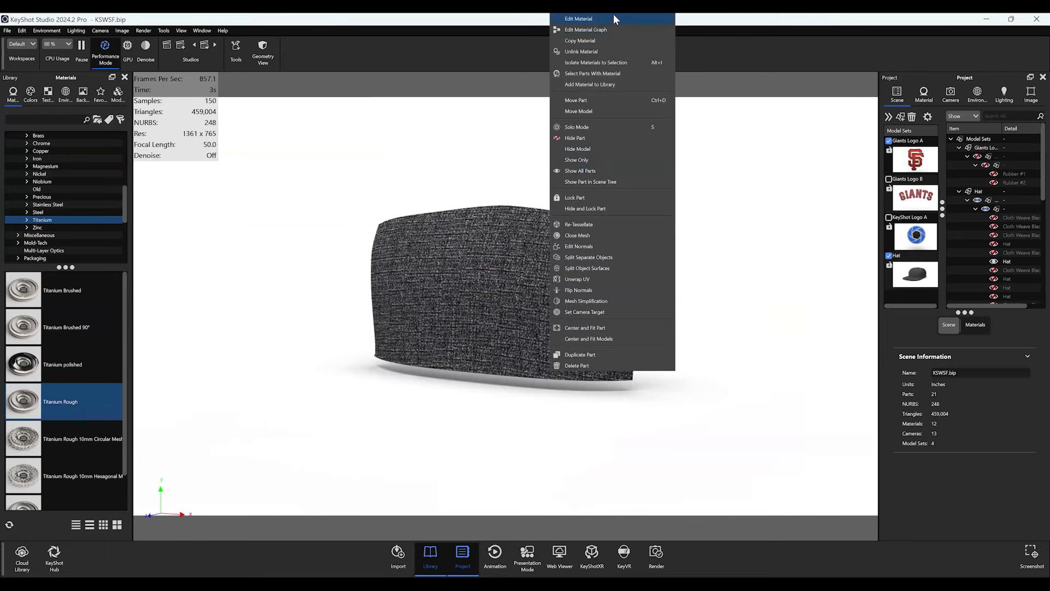
- Unlink the front panel's material and apply Titanium Brushed 90° to it
left_click(614, 51)
double_click(519, 251)
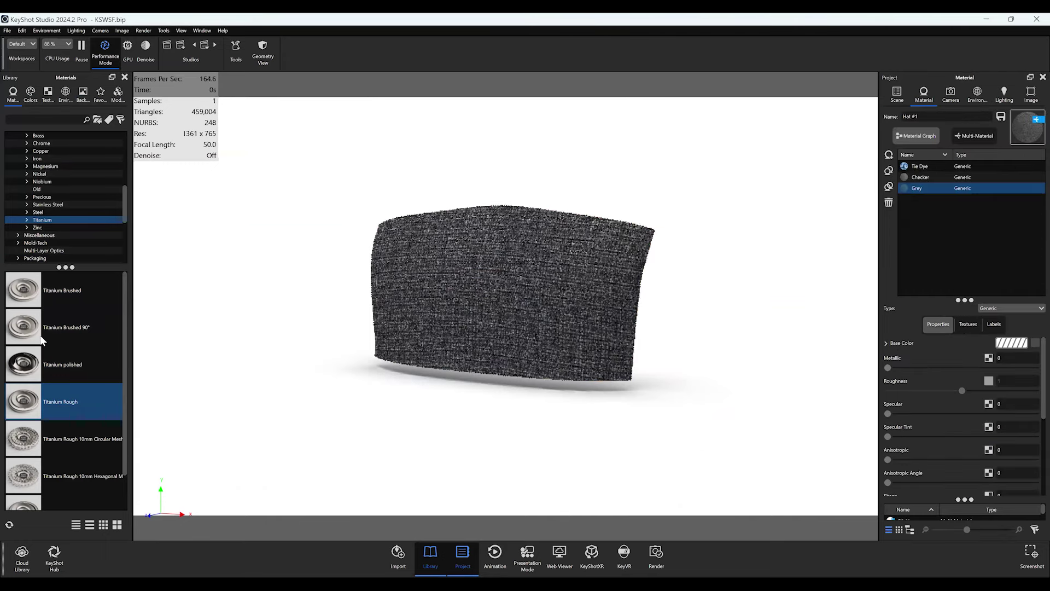
left_click_drag(22, 327, 435, 288)
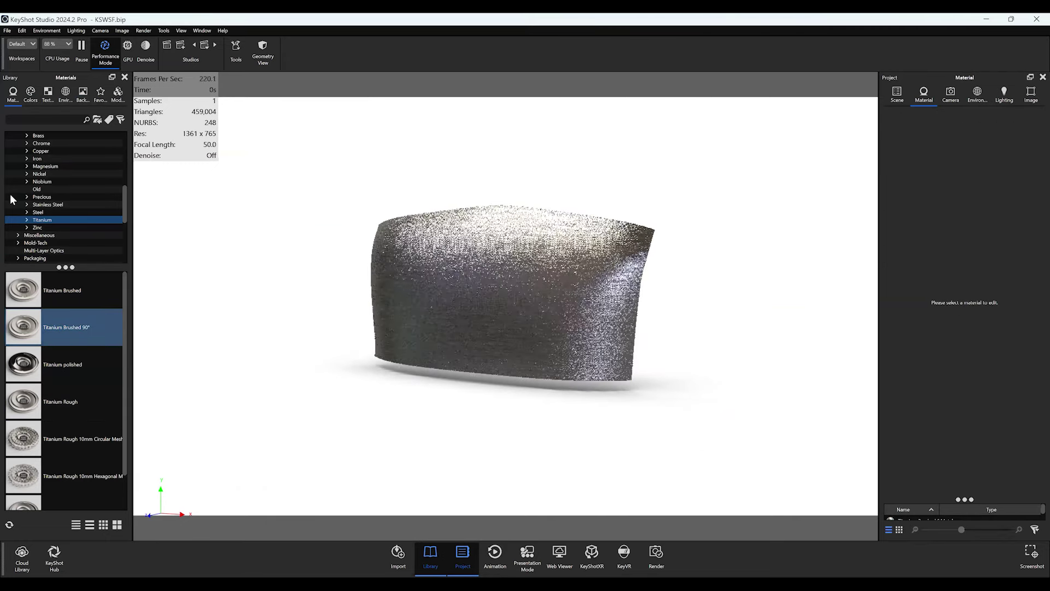
- Show the Labels textures in the library and drop the KeyShot Icon onto the panel
left_click(49, 93)
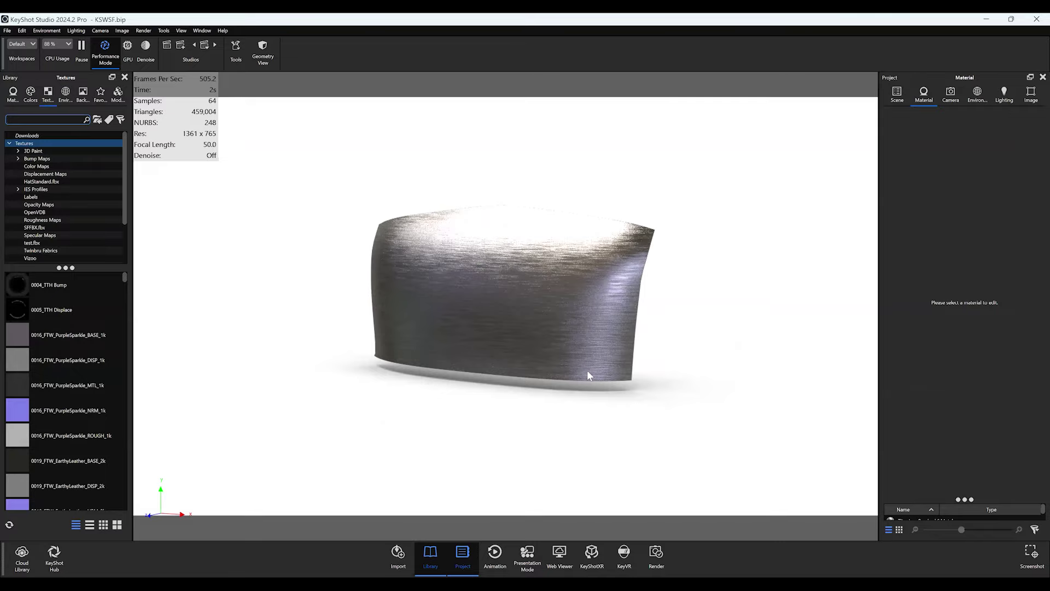
left_click_drag(590, 375, 76, 279)
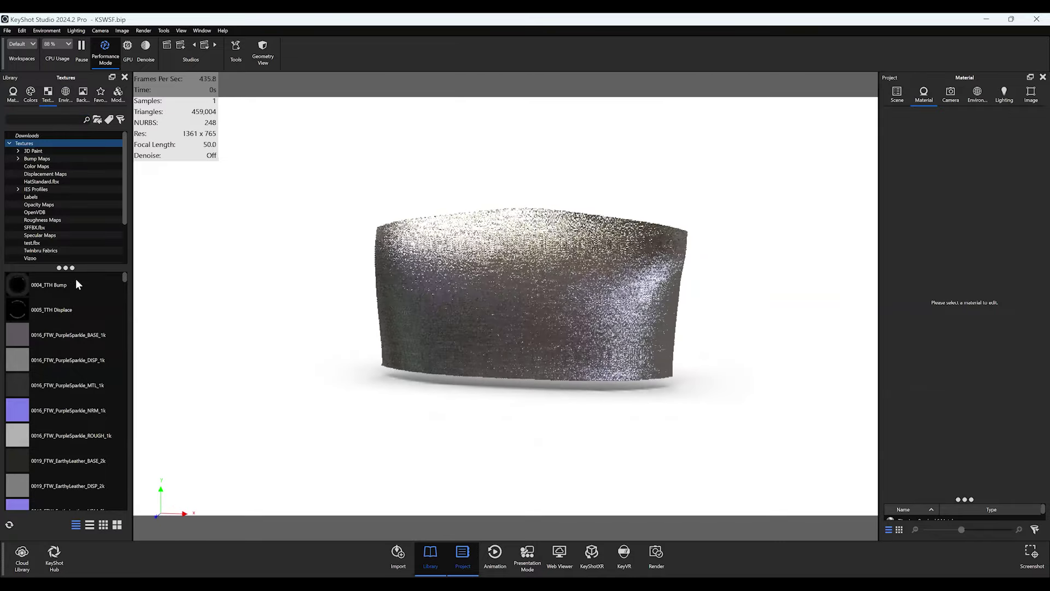
left_click(65, 236)
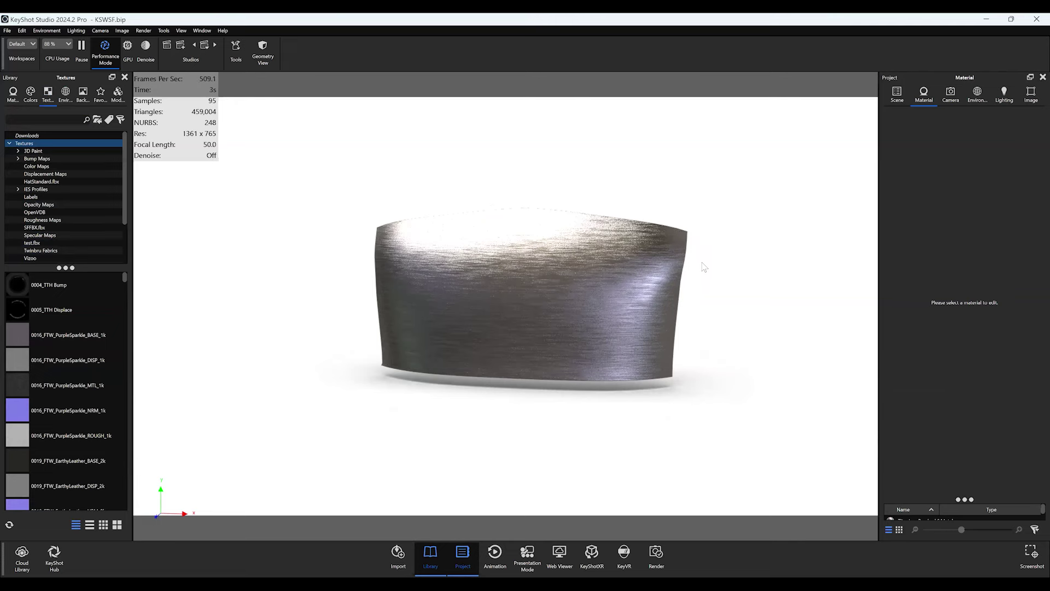
left_click(25, 197)
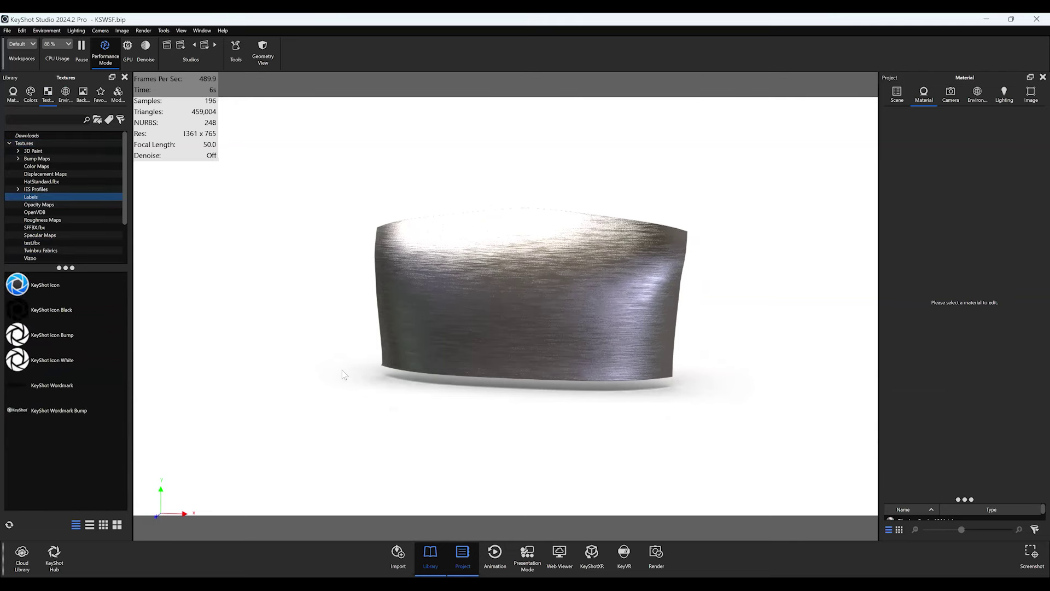
left_click_drag(364, 327, 289, 306)
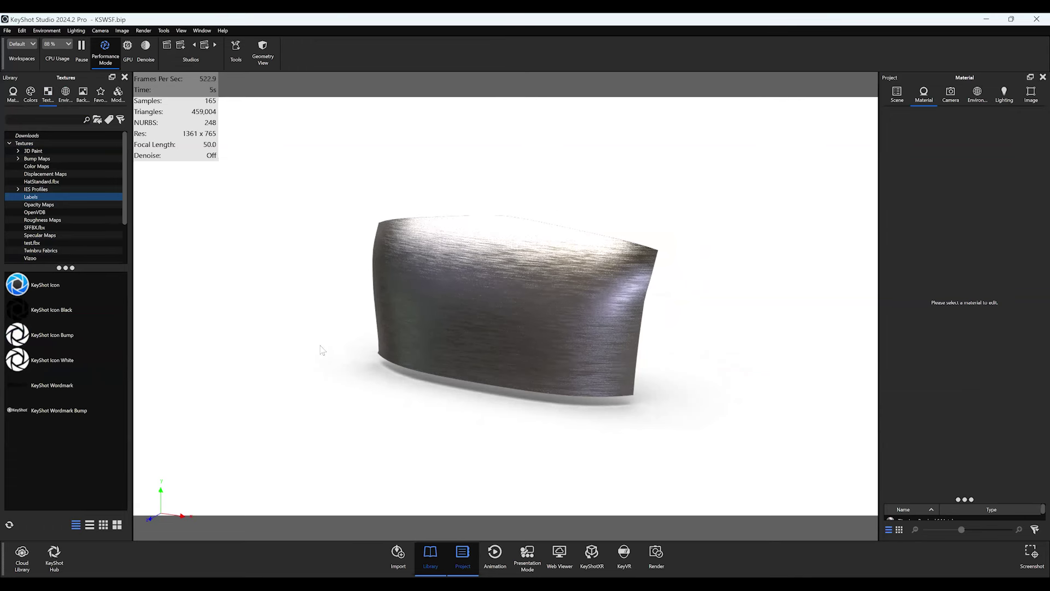
left_click_drag(114, 278, 543, 349)
- Add the KeyShot Icon as a label on the panel, about 1.925 in wide
left_click(35, 281)
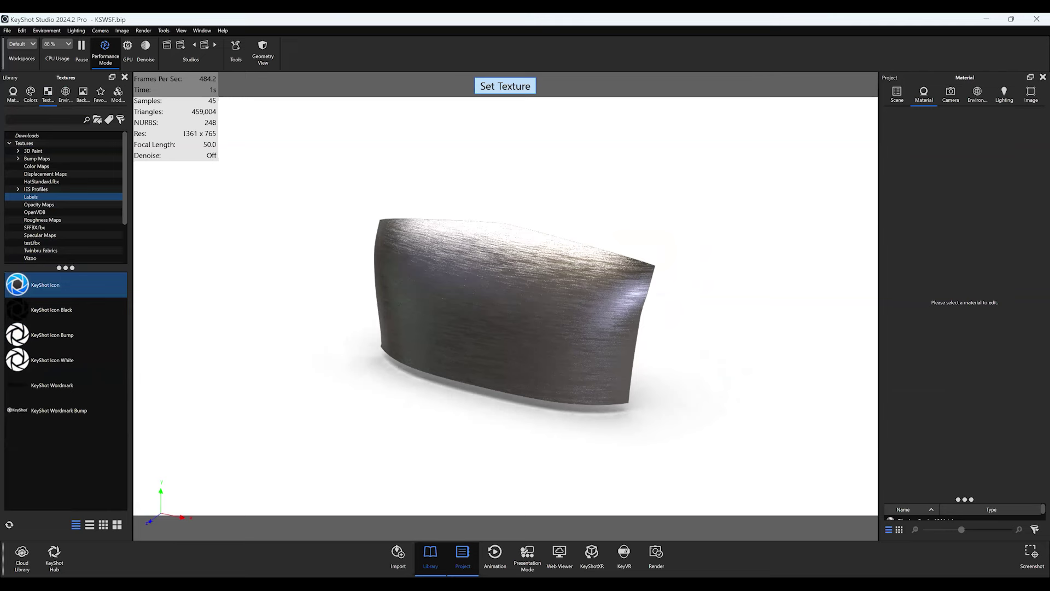
left_click(483, 305)
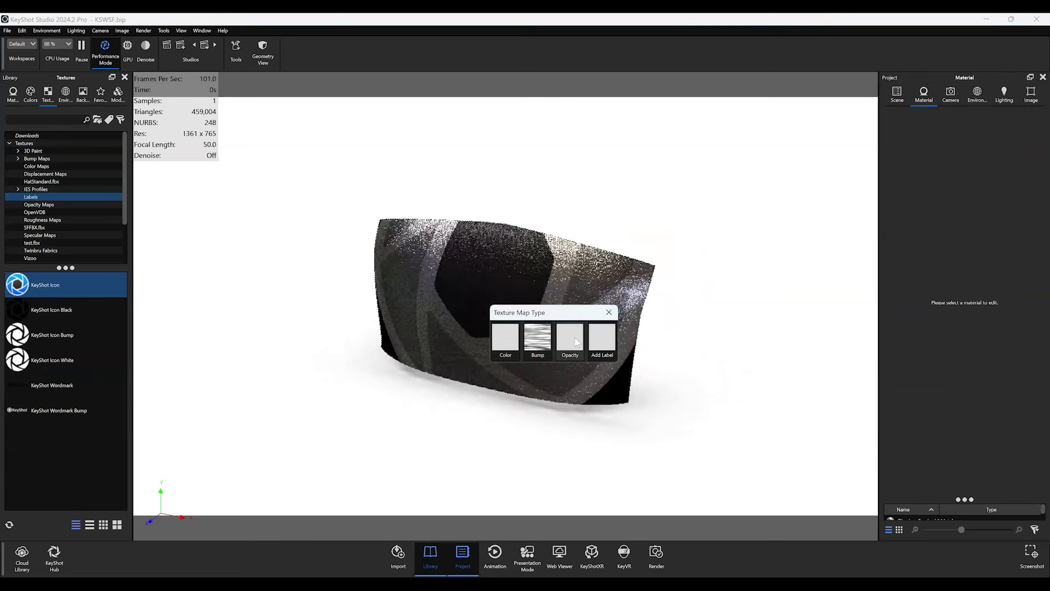
left_click(609, 332)
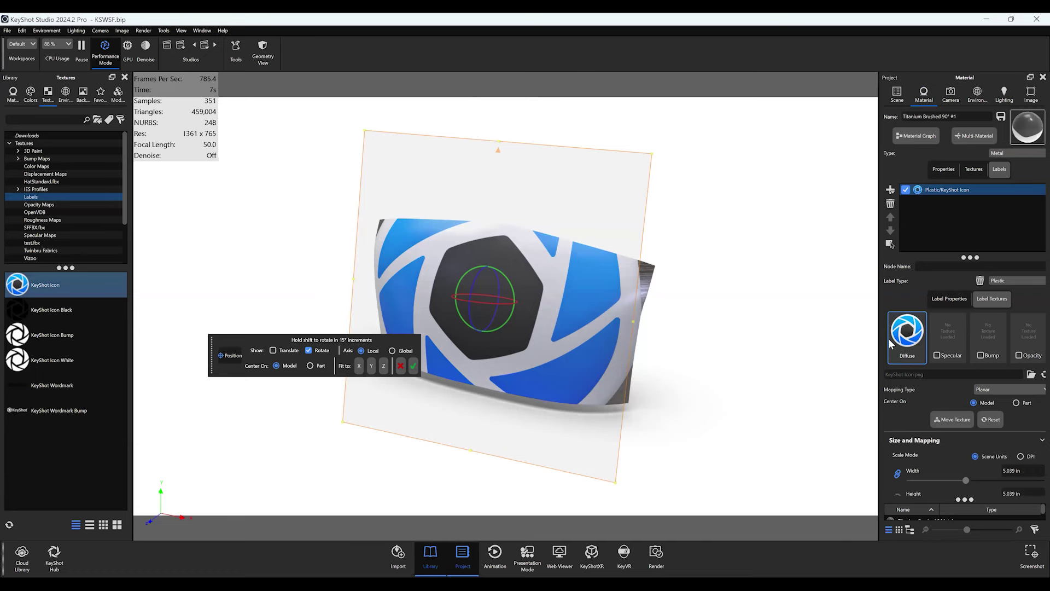
scroll(999, 426, "down", 1)
scroll(999, 426, "down", 1)
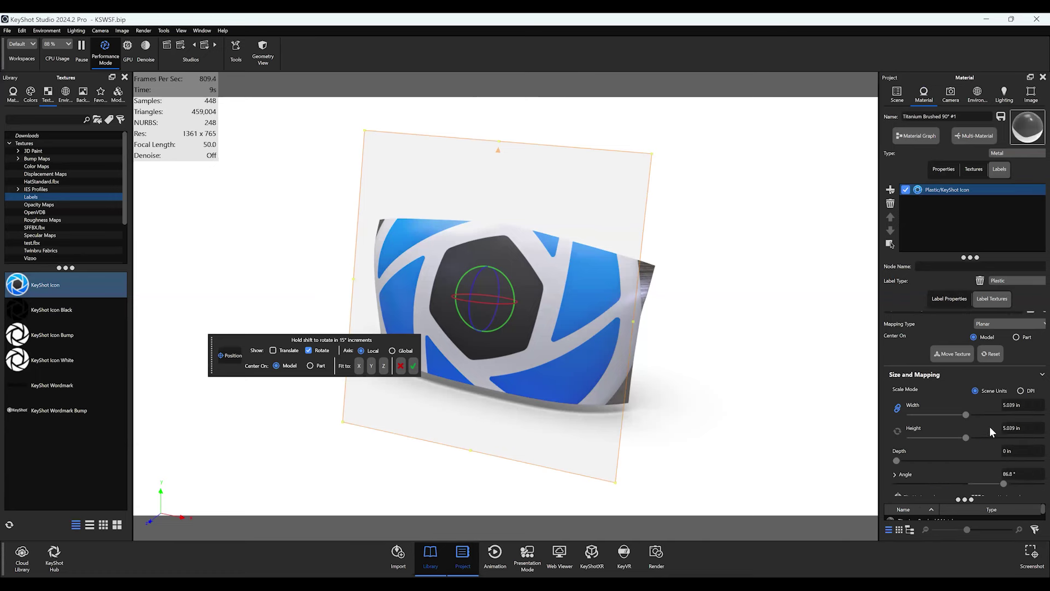
left_click_drag(966, 415, 928, 421)
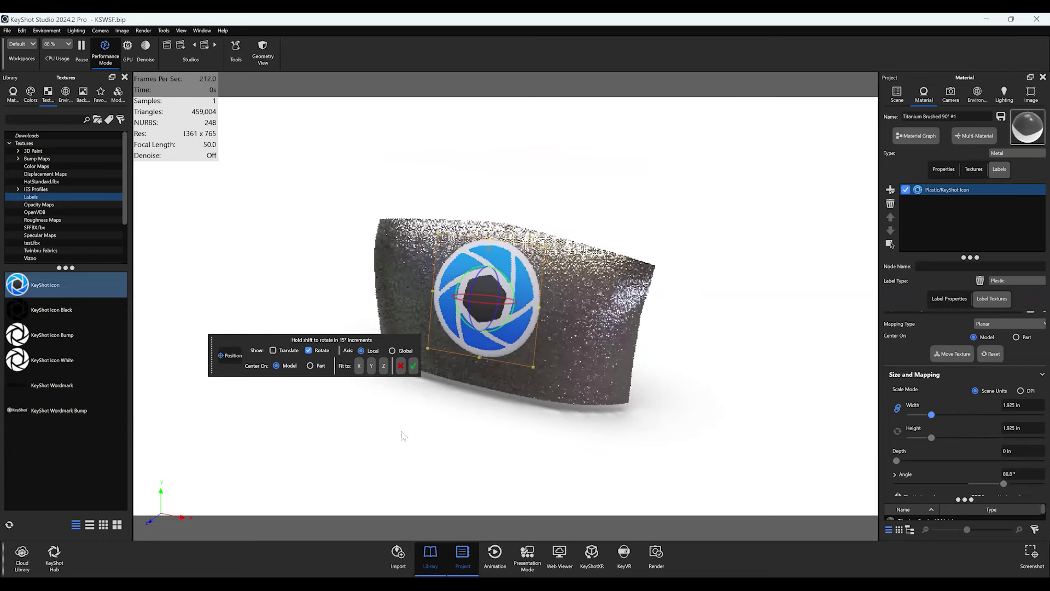
left_click(413, 365)
left_click_drag(706, 445, 964, 324)
scroll(983, 364, "up", 1)
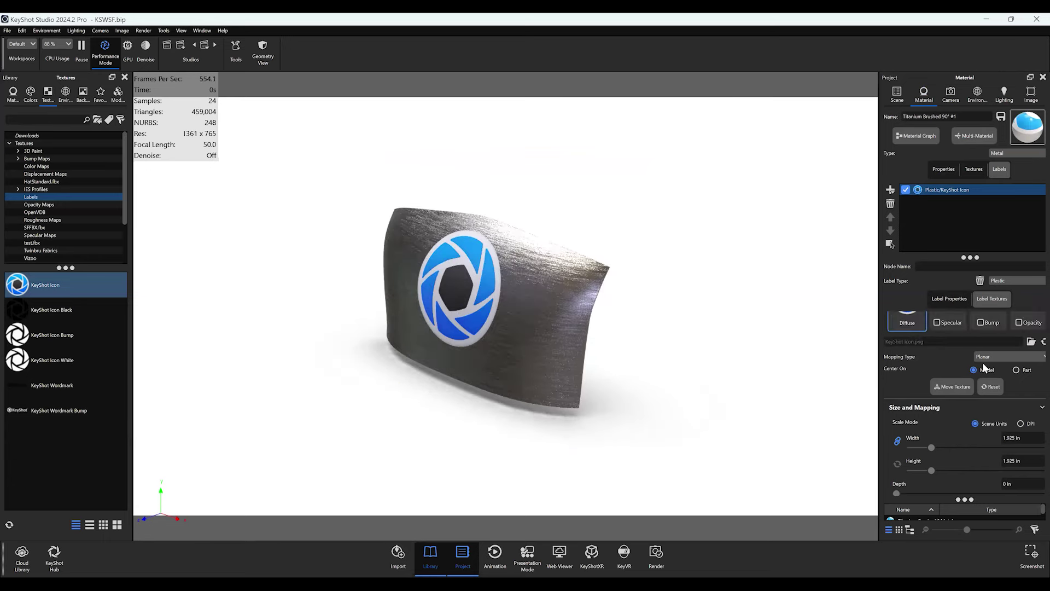
- Set the label type to Metal with roughness 0.164 and view the band frontally
left_click(950, 300)
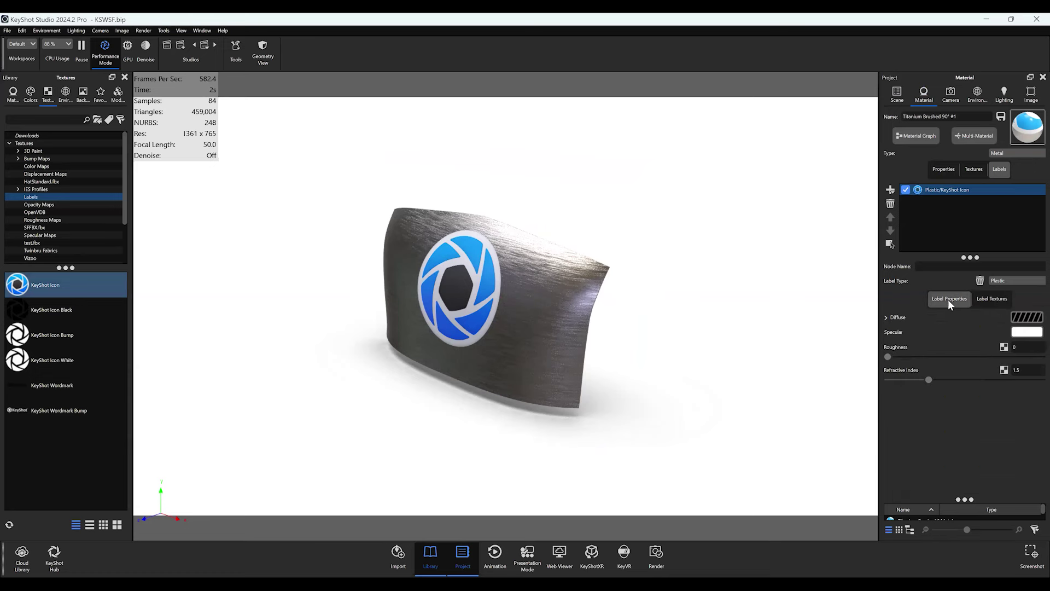
left_click(1016, 281)
left_click(934, 359)
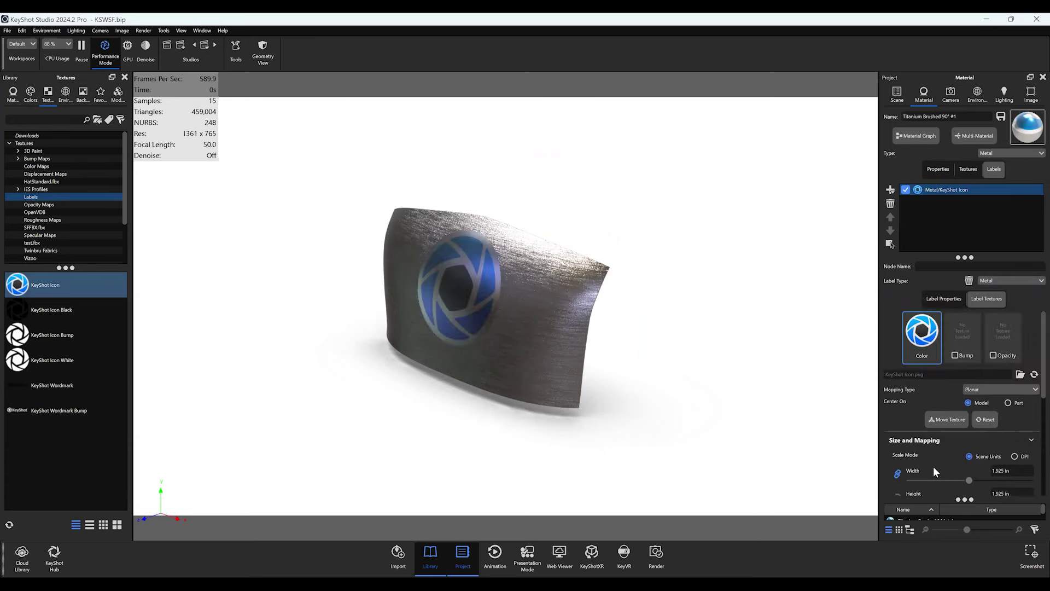
scroll(932, 466, "down", 2)
left_click(948, 300)
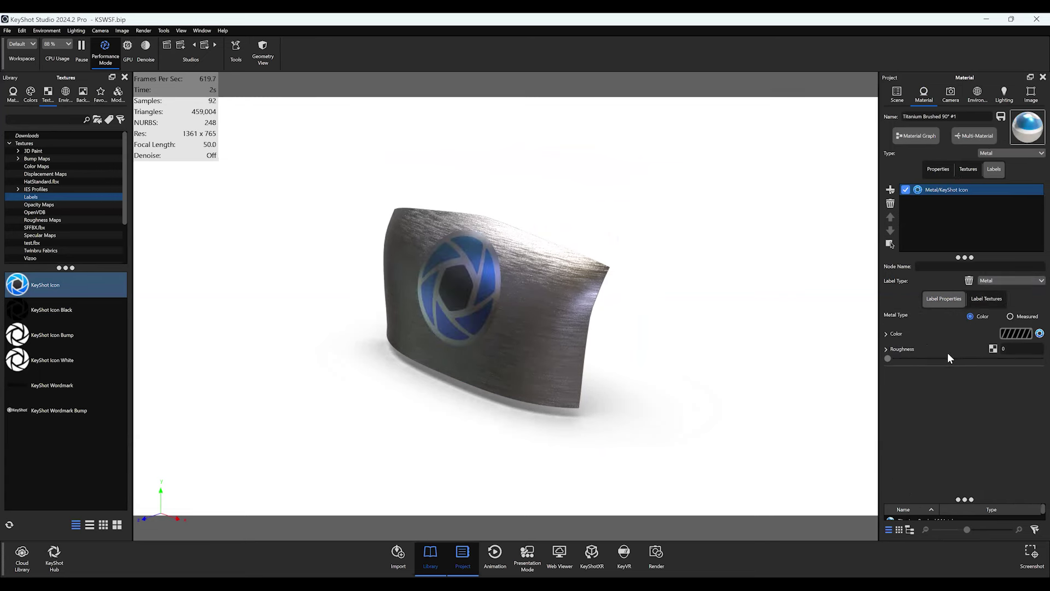
left_click_drag(946, 358, 971, 358)
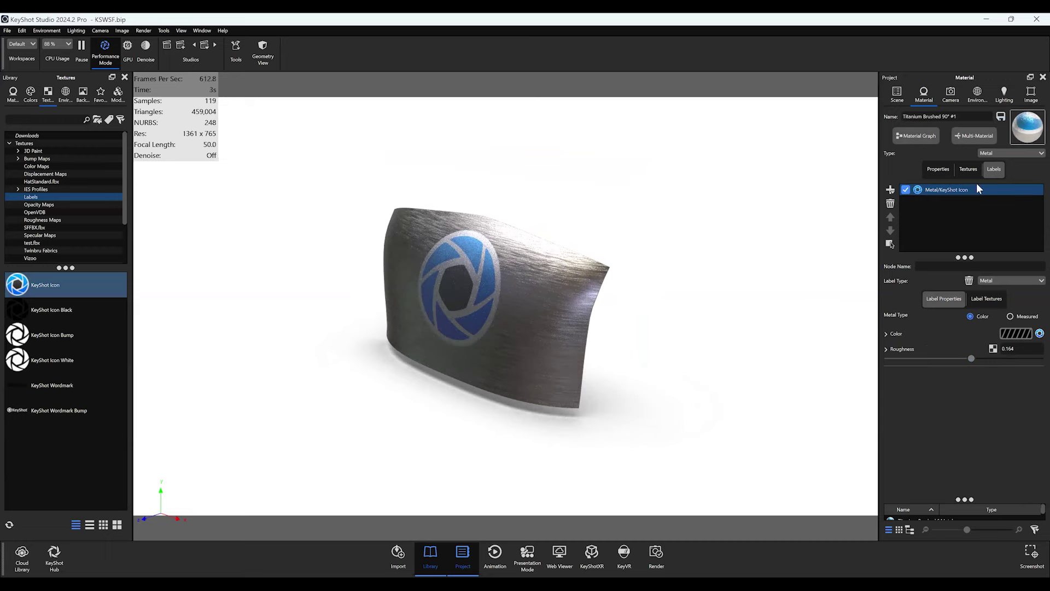
left_click_drag(659, 221, 733, 221)
left_click_drag(604, 393, 671, 327)
left_click_drag(591, 441, 602, 356)
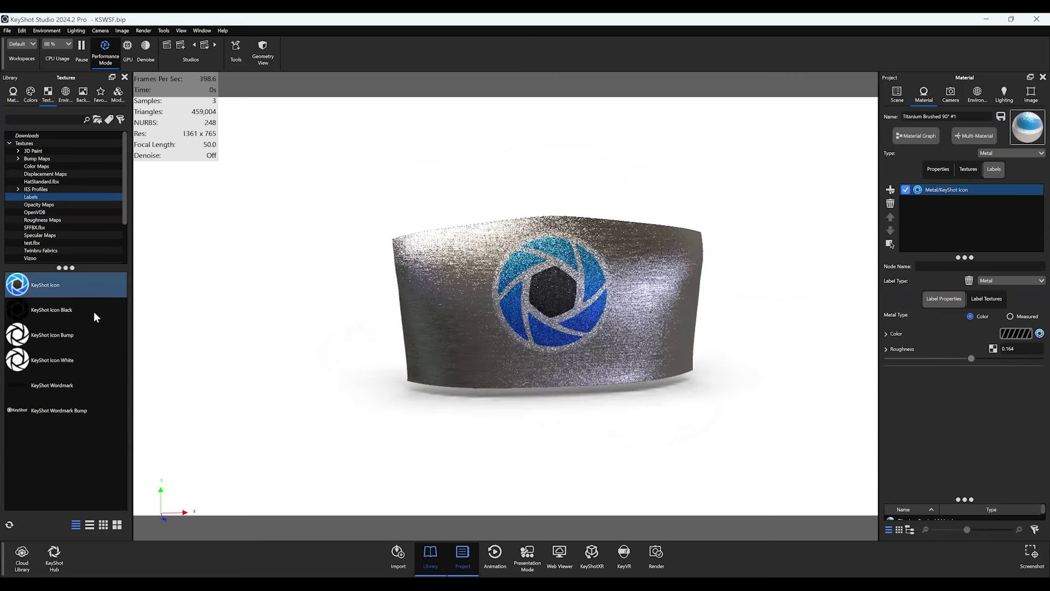
- Create a new 'Custom' folder under the Materials library
left_click(13, 94)
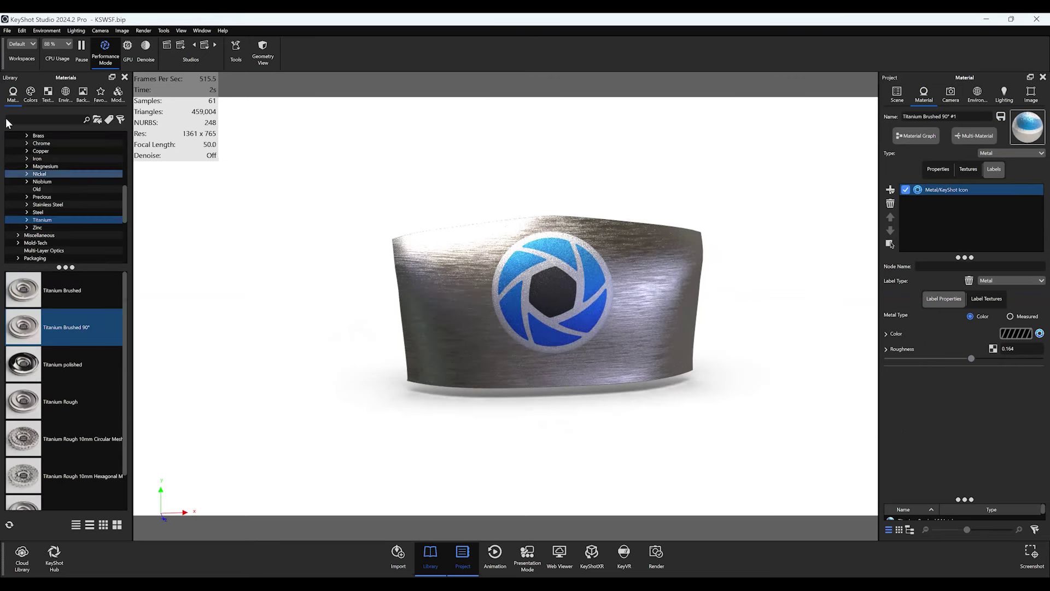
scroll(30, 144, "up", 5)
left_click(25, 143)
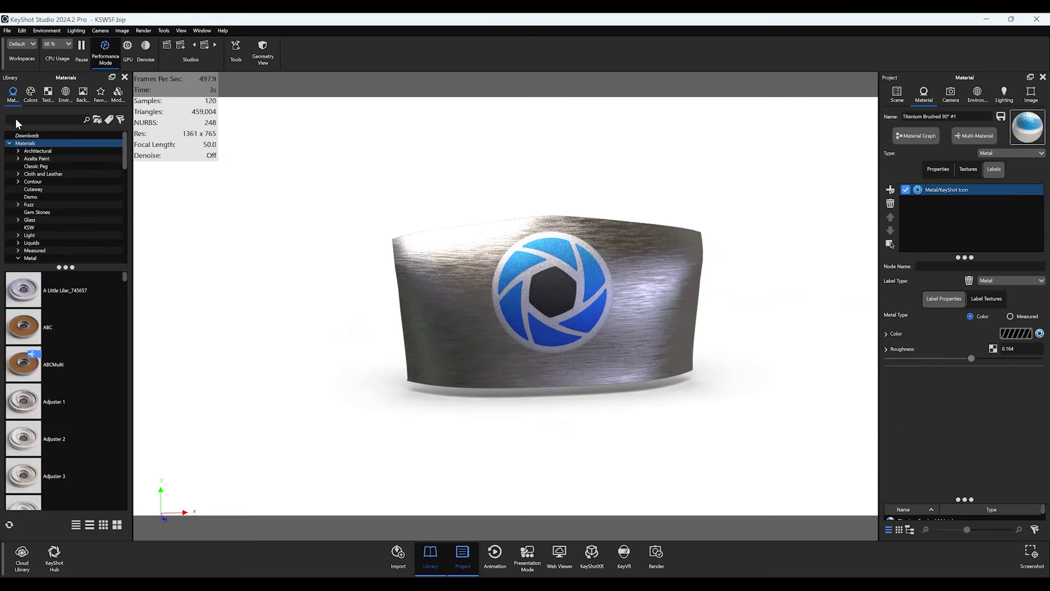
right_click(96, 141)
left_click(105, 146)
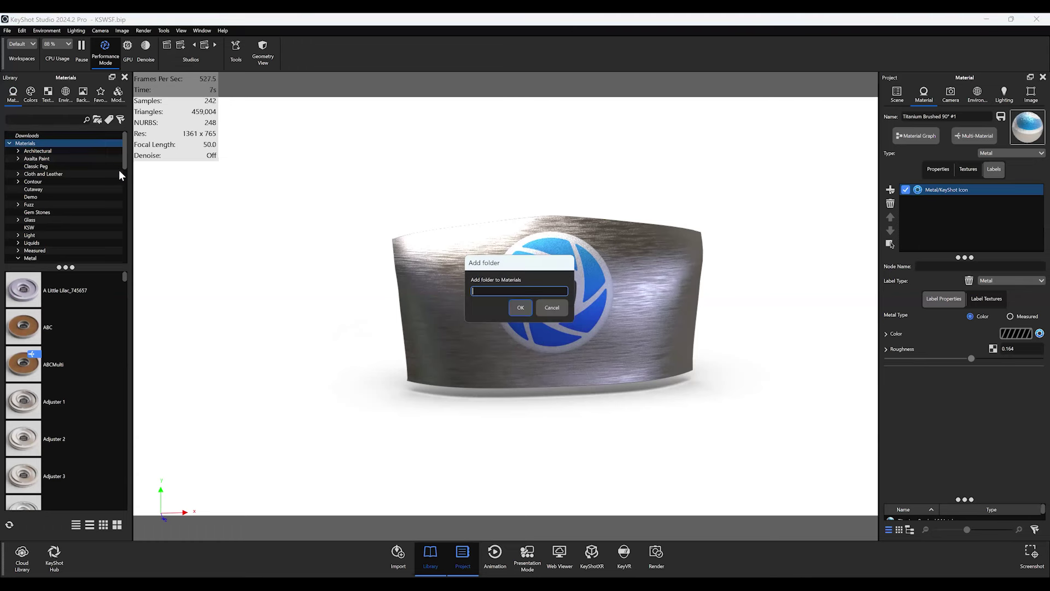
type("Custom")
left_click(520, 308)
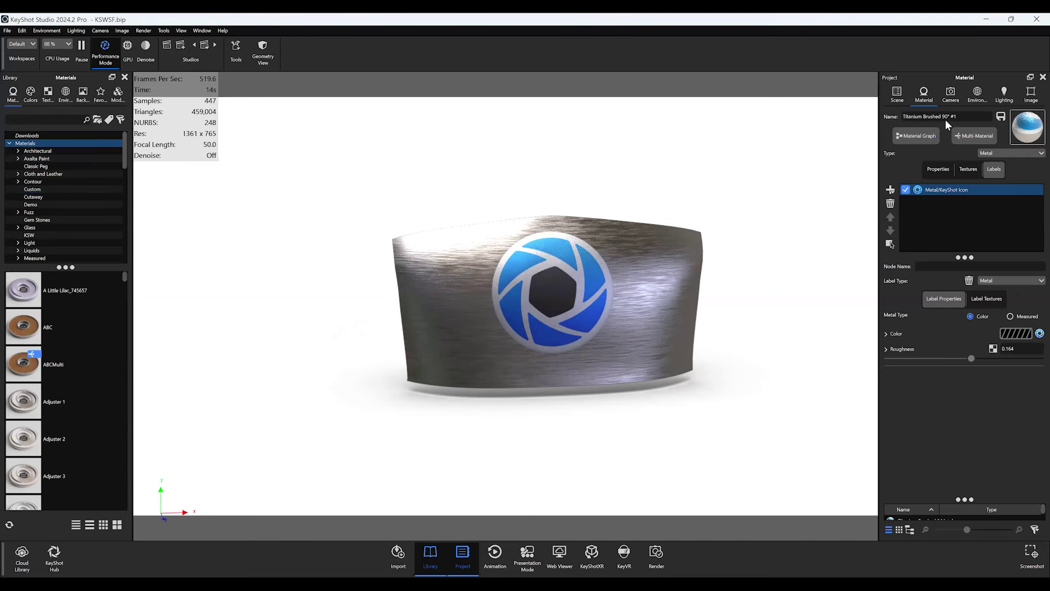
- Rename the panel material Custom1 and save it into the Custom library folder
left_click(968, 117)
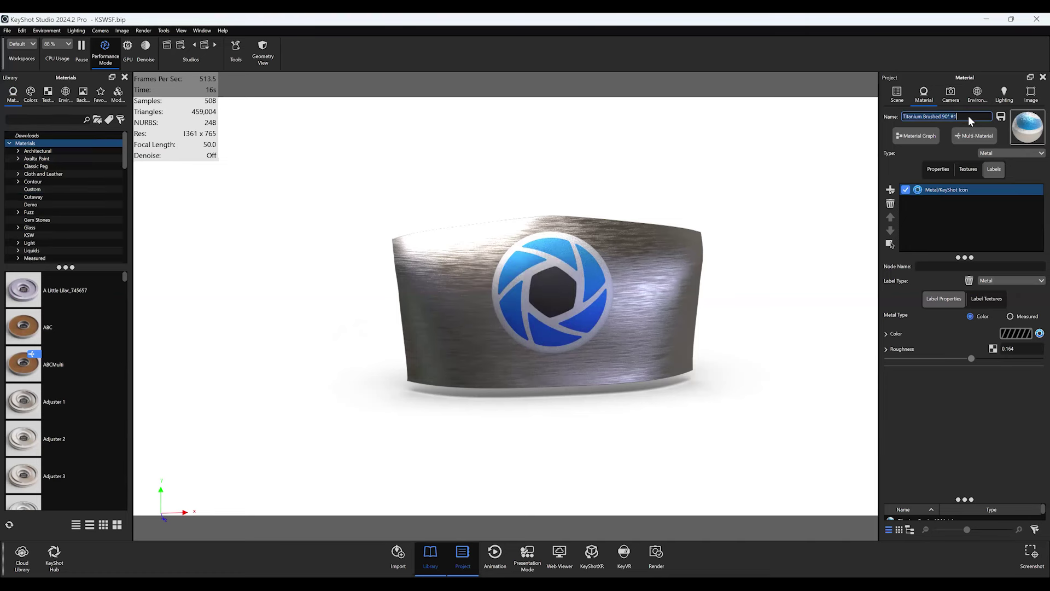
type("Custom1")
left_click(1001, 118)
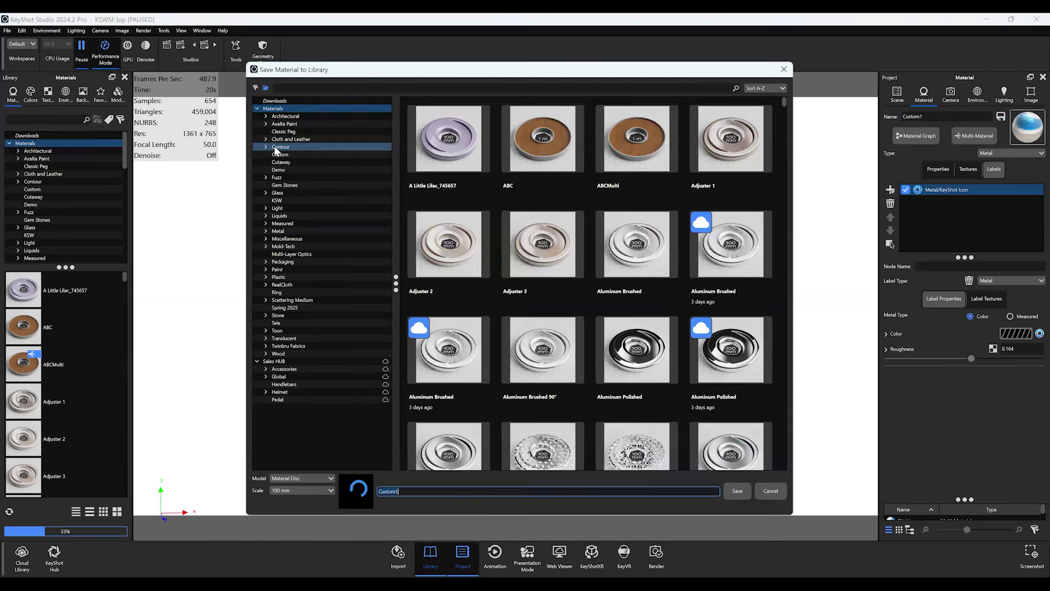
left_click(274, 154)
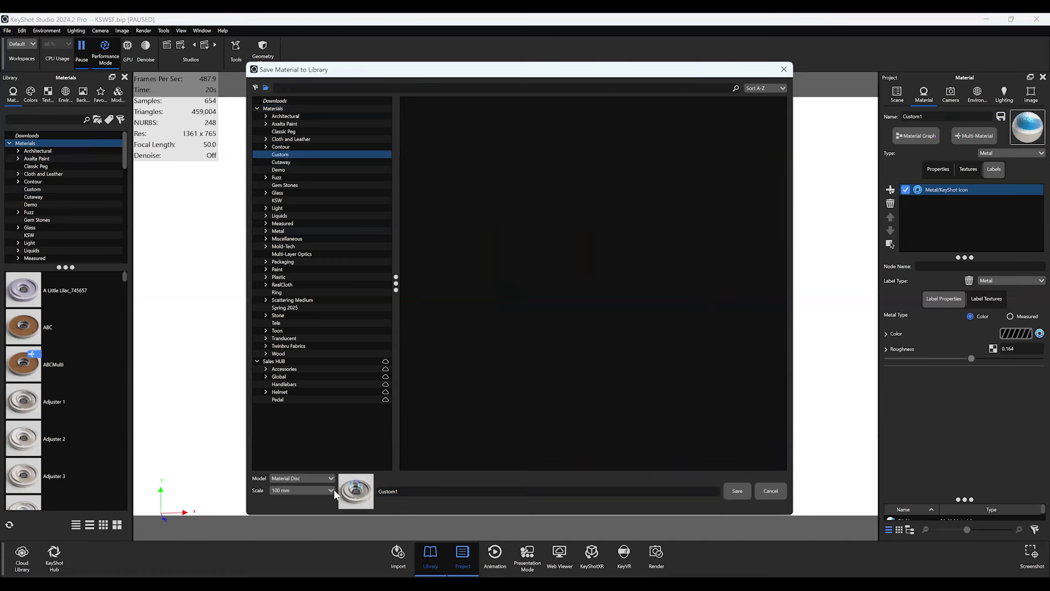
left_click(736, 491)
left_click(62, 188)
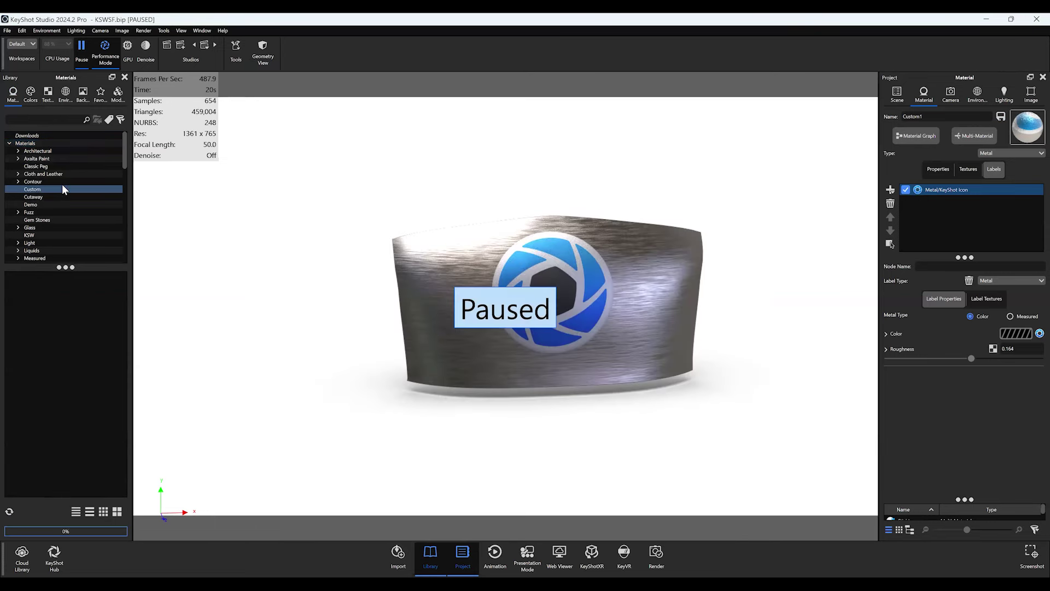
left_click(80, 58)
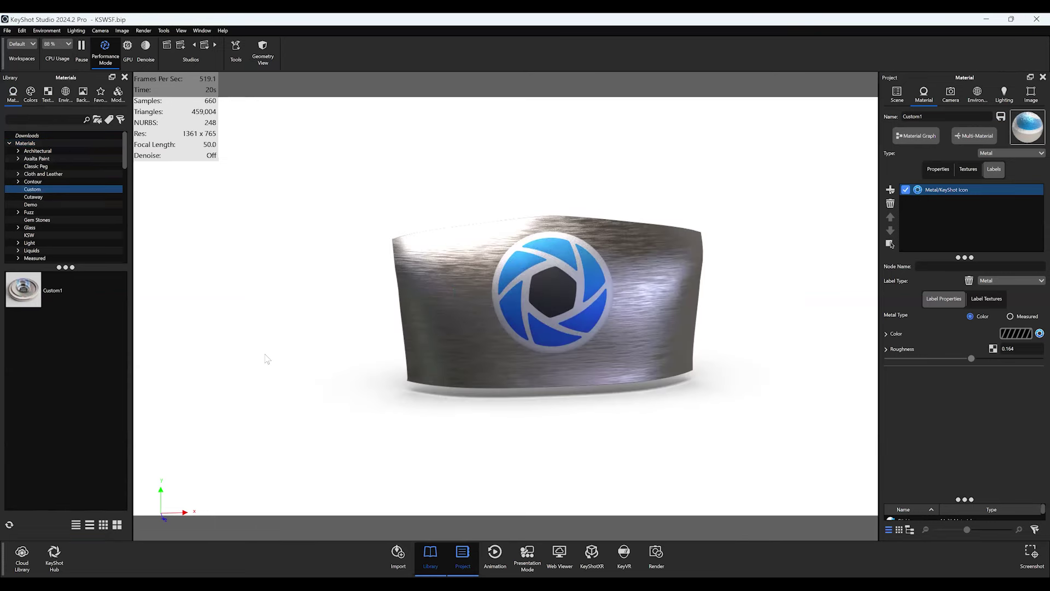
left_click_drag(500, 346, 489, 315)
- Try a beige cloth weave on the cap, reapply Custom1, and show all hidden parts
left_click(64, 174)
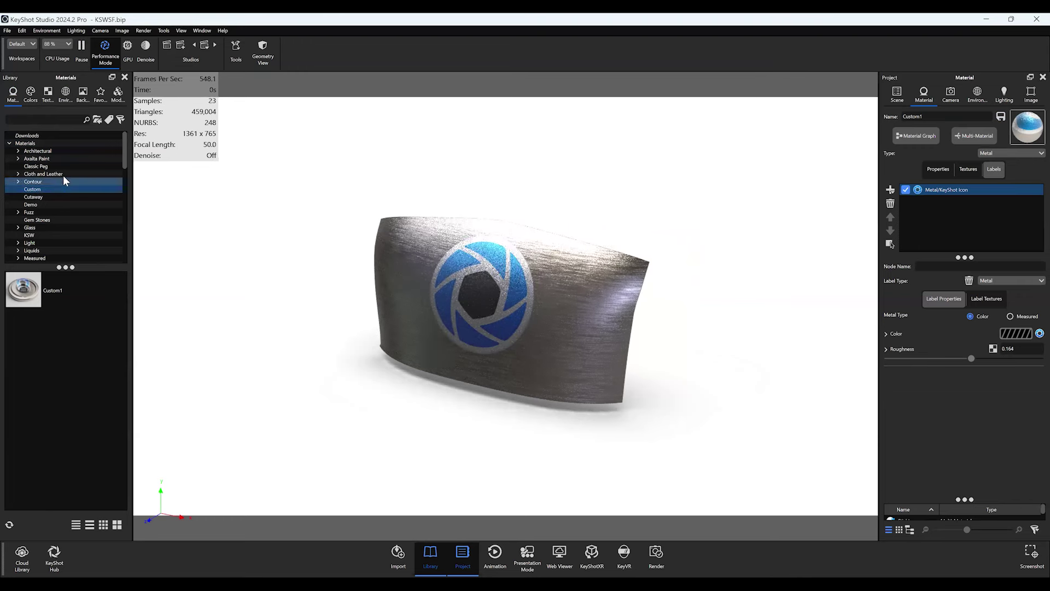
left_click_drag(63, 296, 503, 306)
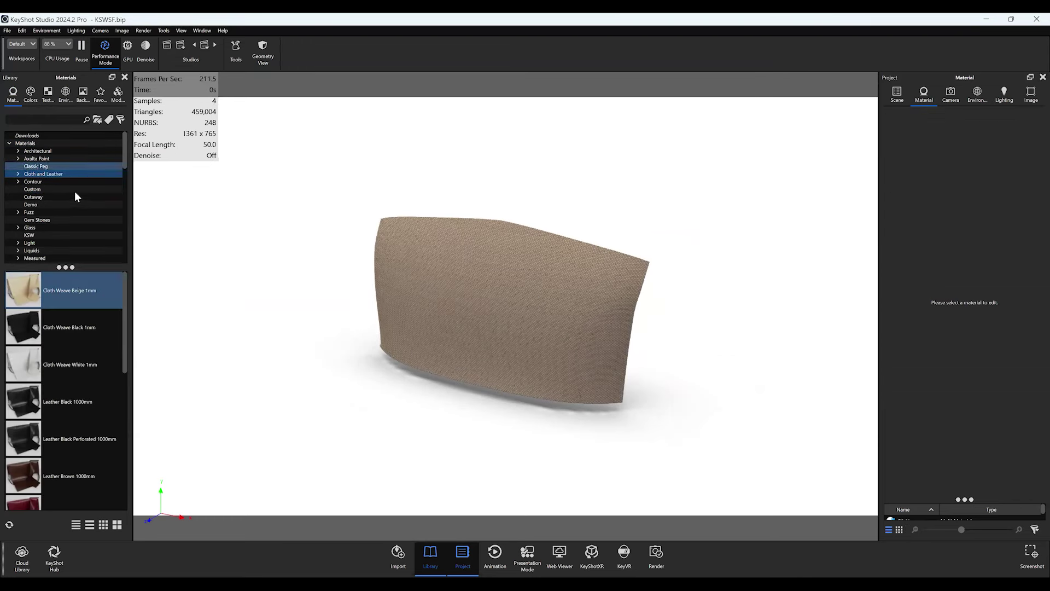
left_click(69, 190)
mouse_move(25, 290)
left_mouse_down()
mouse_move(490, 293)
mouse_move(520, 134)
mouse_move(536, 183)
left_mouse_up()
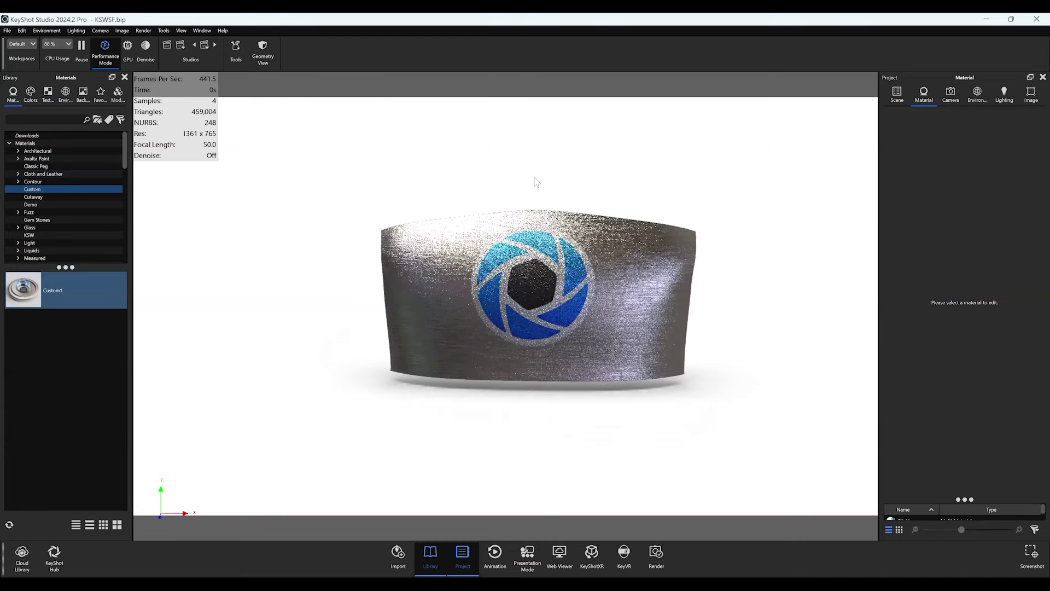
right_click(511, 168)
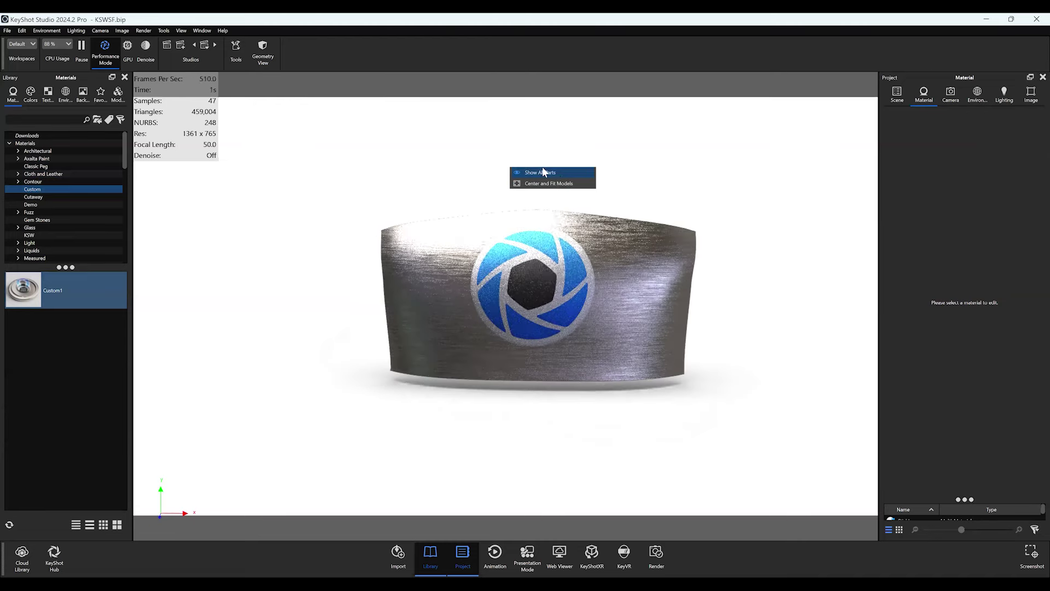
left_click(543, 172)
left_click_drag(533, 171, 3, 21)
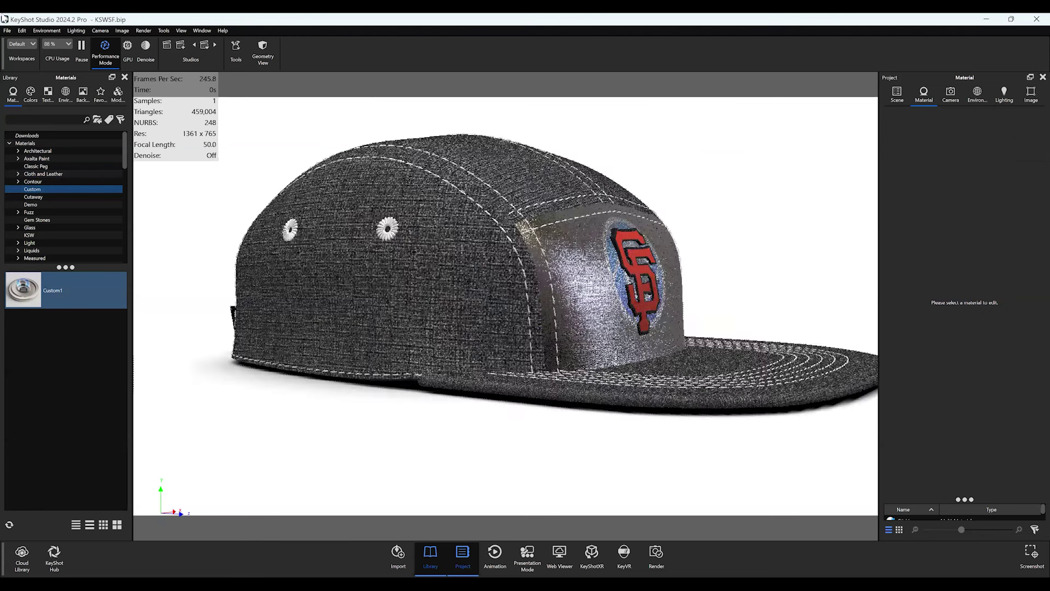
- Open the recent Displaced Tire.bip scene and answer the save-changes prompt
left_click(7, 30)
mouse_move(50, 102)
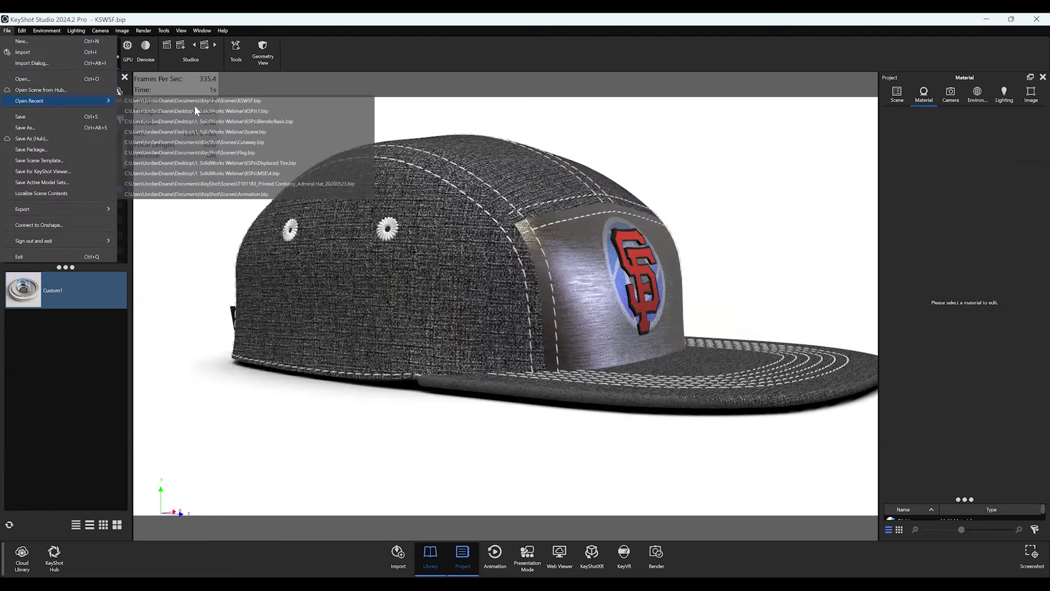
left_click(202, 163)
left_click(503, 300)
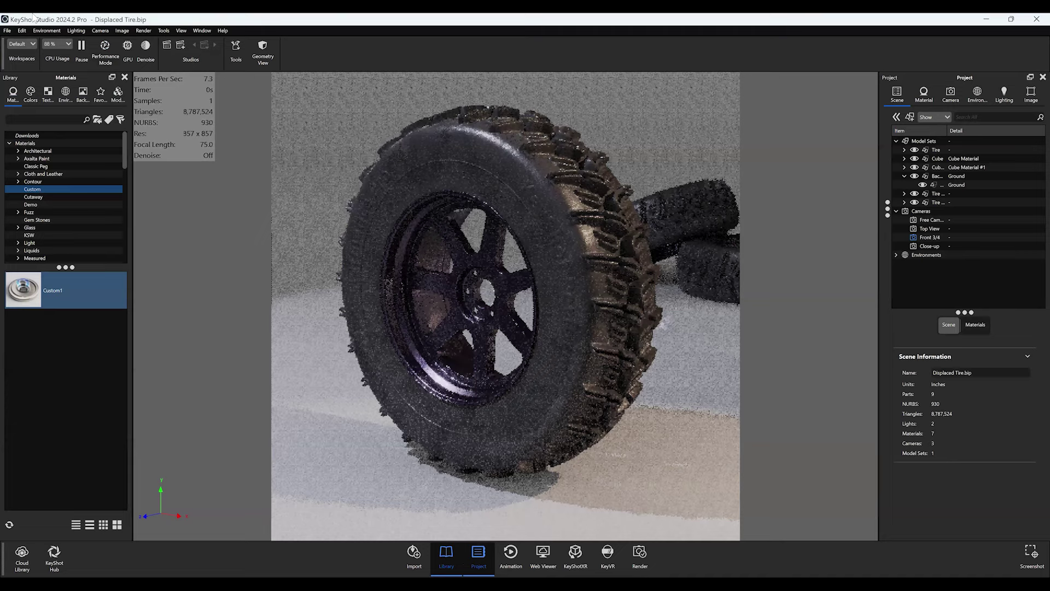
- Unlock the aspect ratio for a 1361 x 857 render and open the Displaced Tire Advanced #2 material
left_click(122, 30)
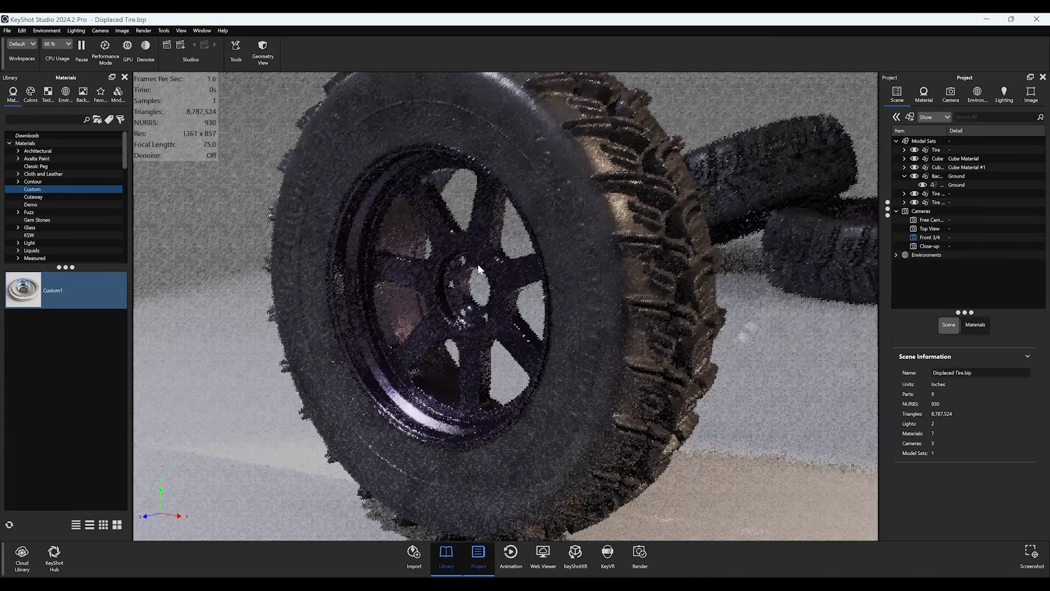
left_click_drag(478, 263, 609, 244)
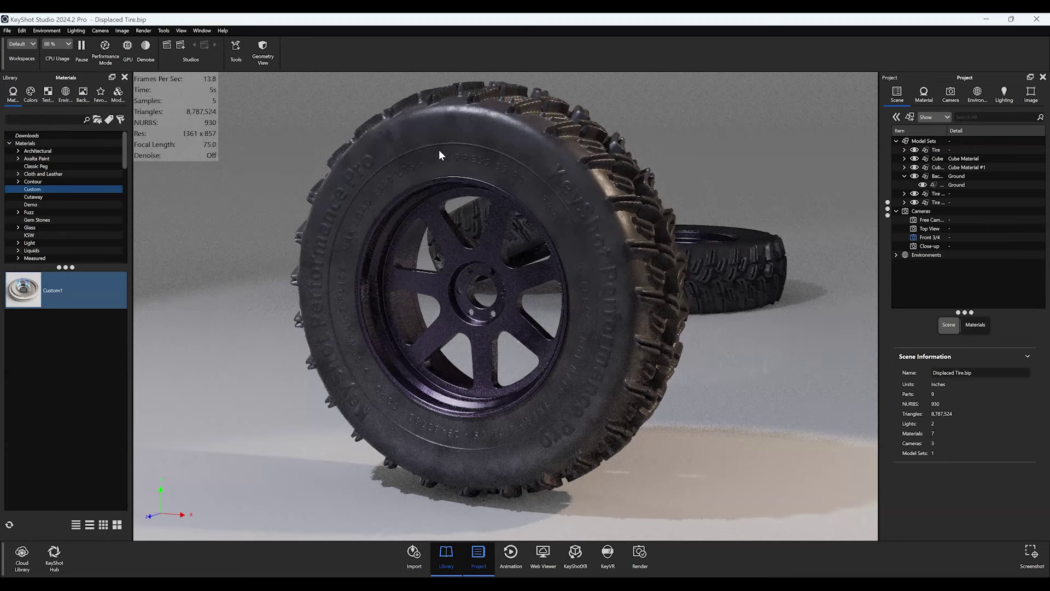
left_click(452, 151)
double_click(622, 135)
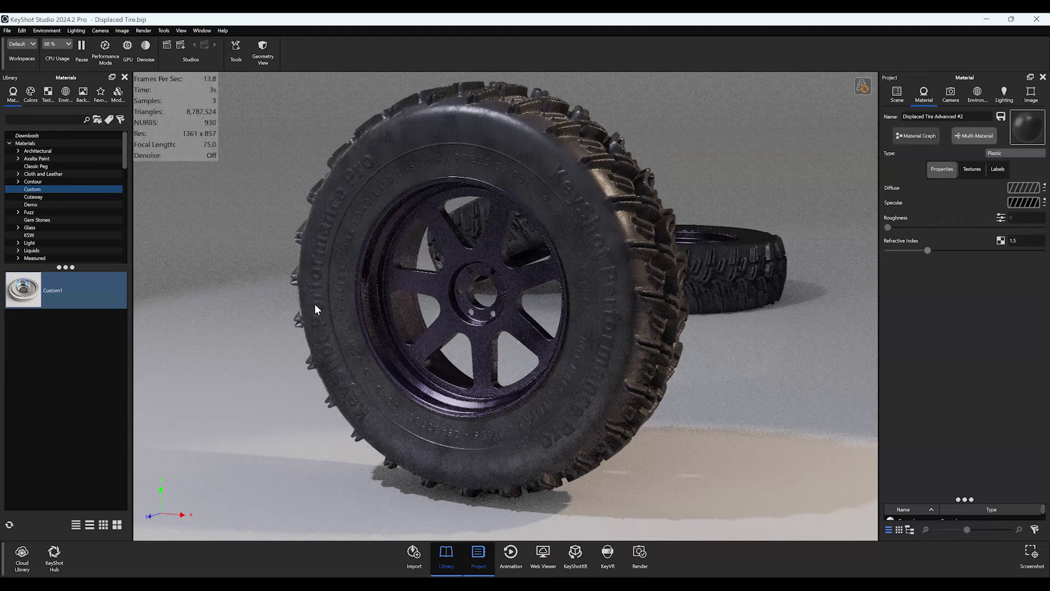
- Inspect the tire material's node graph, panning to the left-hand nodes, then close it
left_click(917, 135)
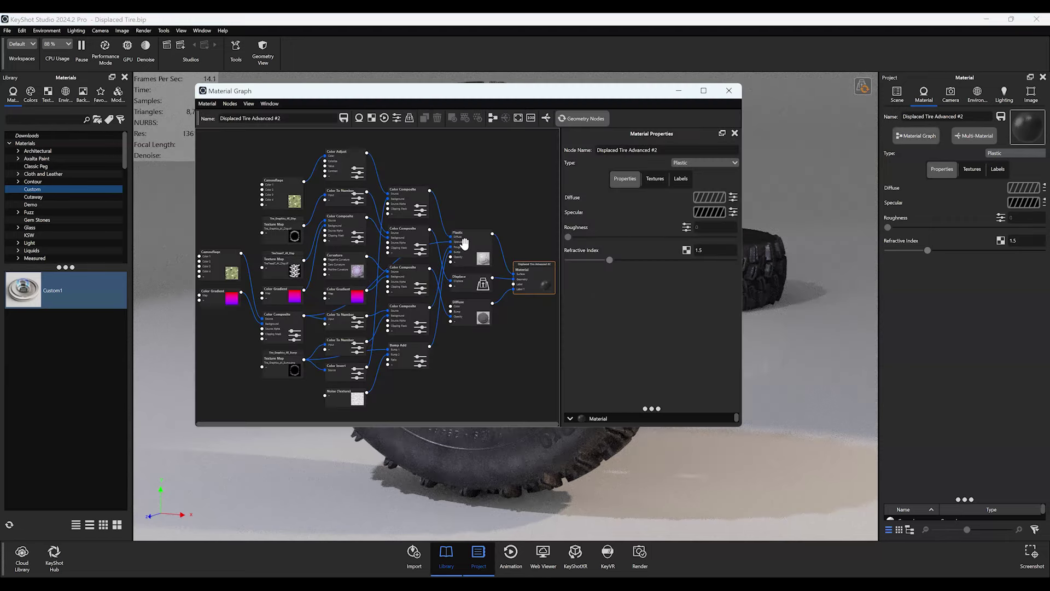
scroll(463, 234, "up", 3)
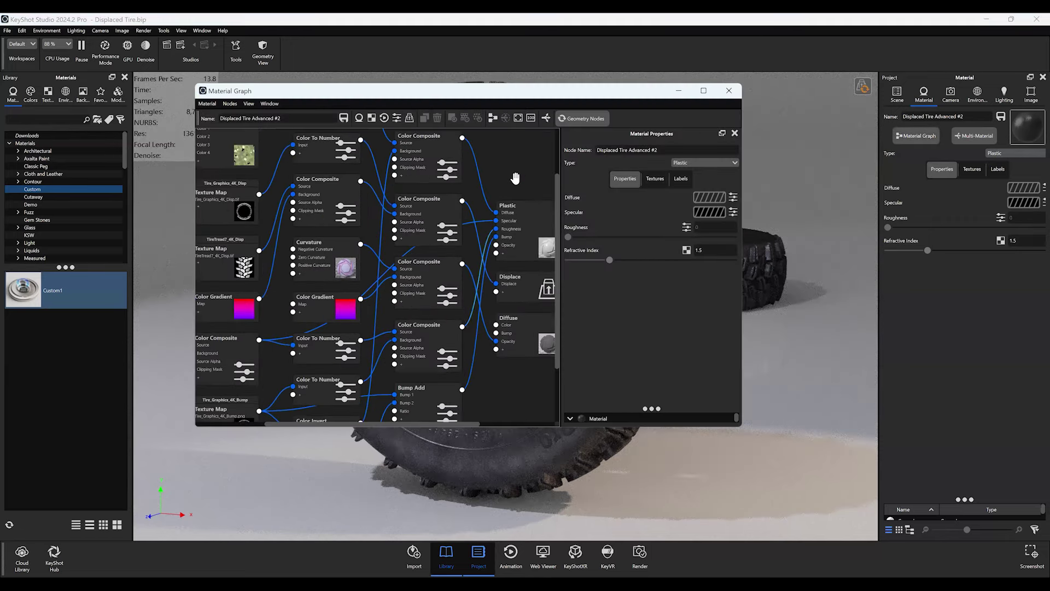
scroll(465, 234, "up", 3)
left_click_drag(465, 234, 595, 183)
left_click_drag(347, 386, 424, 330)
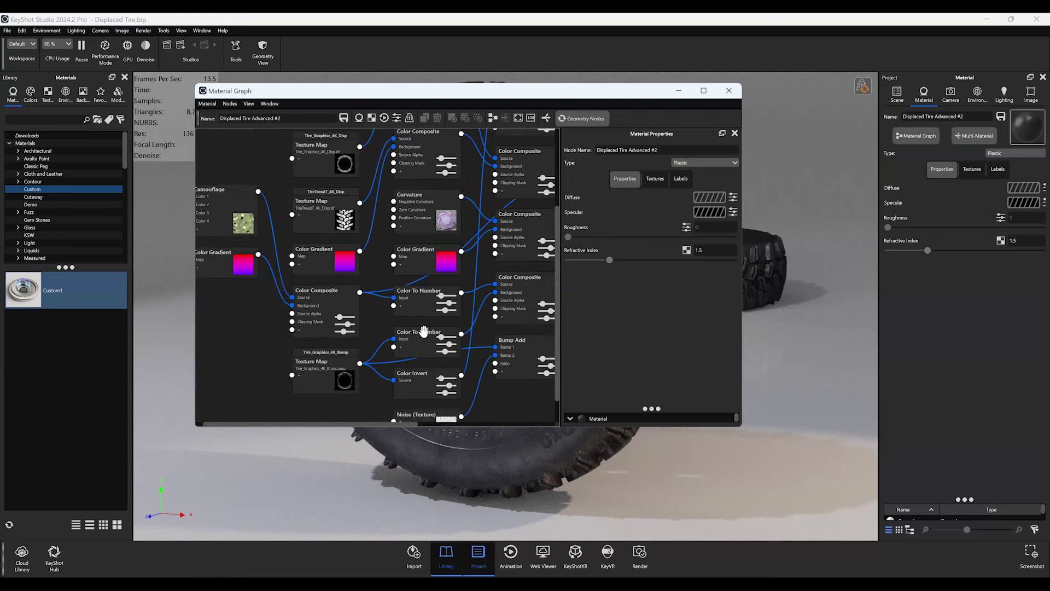
scroll(414, 341, "up", 2)
scroll(404, 343, "down", 2)
scroll(485, 219, "down", 5)
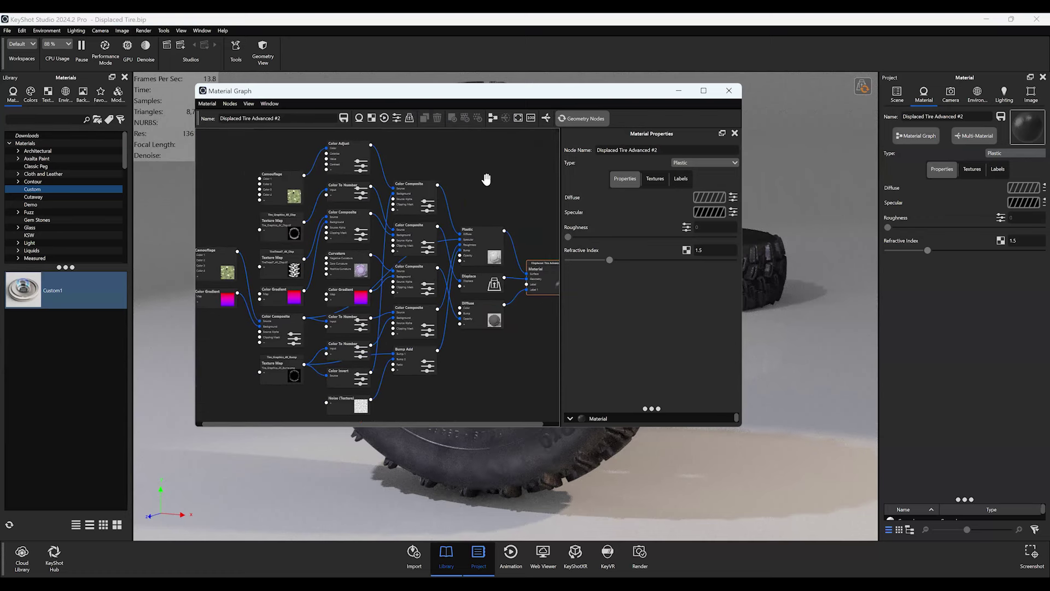
left_click(727, 91)
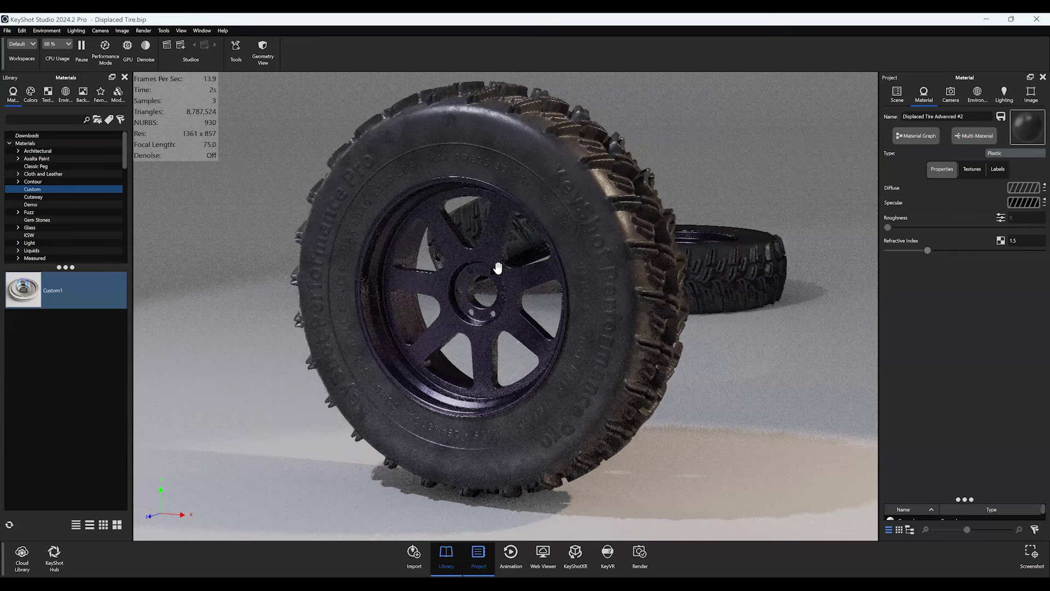
- Disable and re-enable the displacement link, close the graph, and dismiss the File > Export menu
left_click(911, 131)
left_click(540, 296)
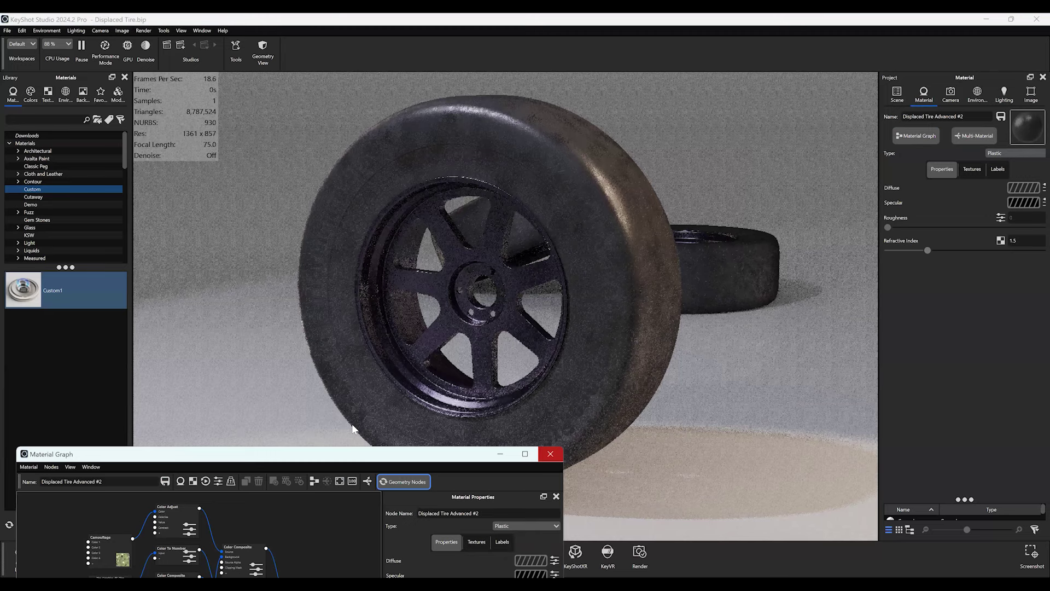
left_click(283, 391)
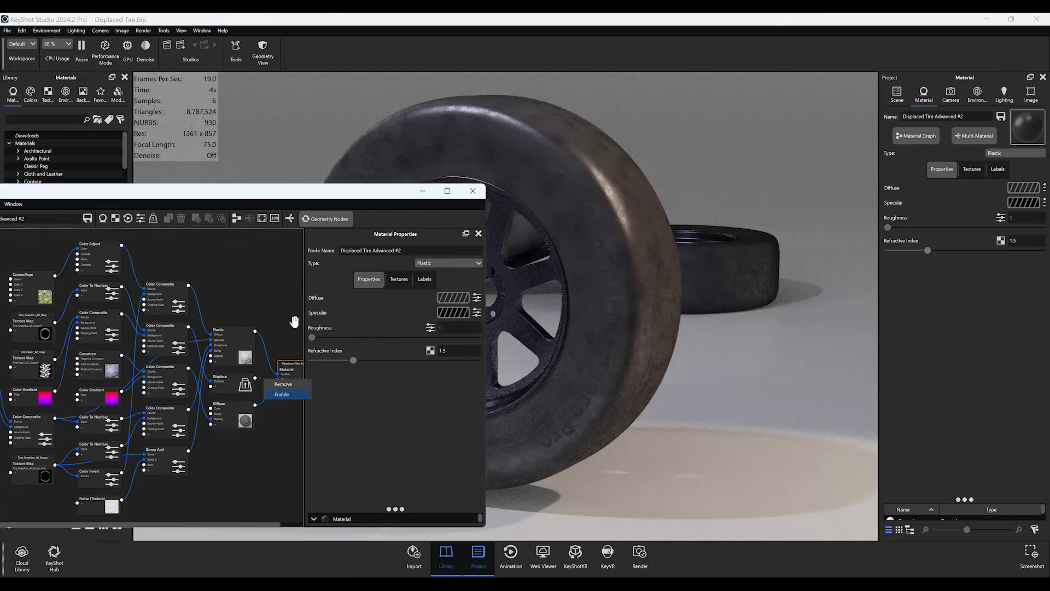
left_click(309, 219)
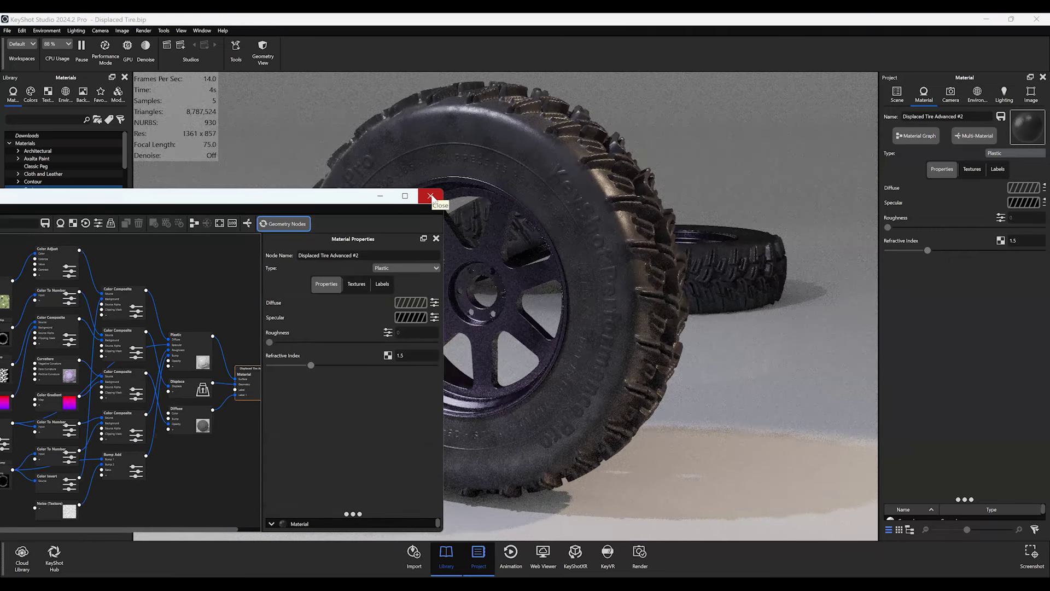
left_click(430, 197)
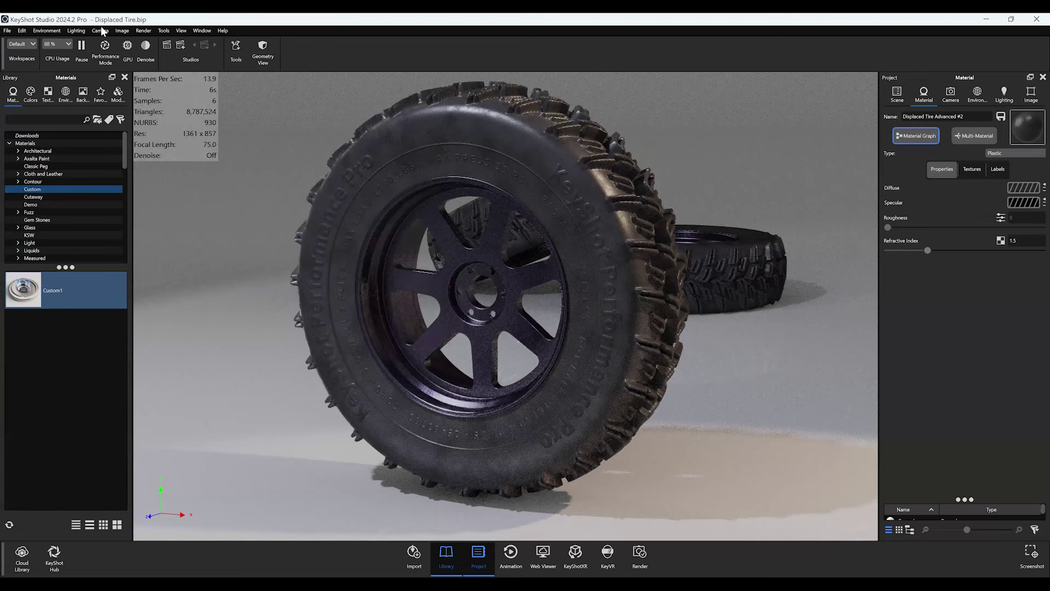
left_click(7, 30)
mouse_move(49, 213)
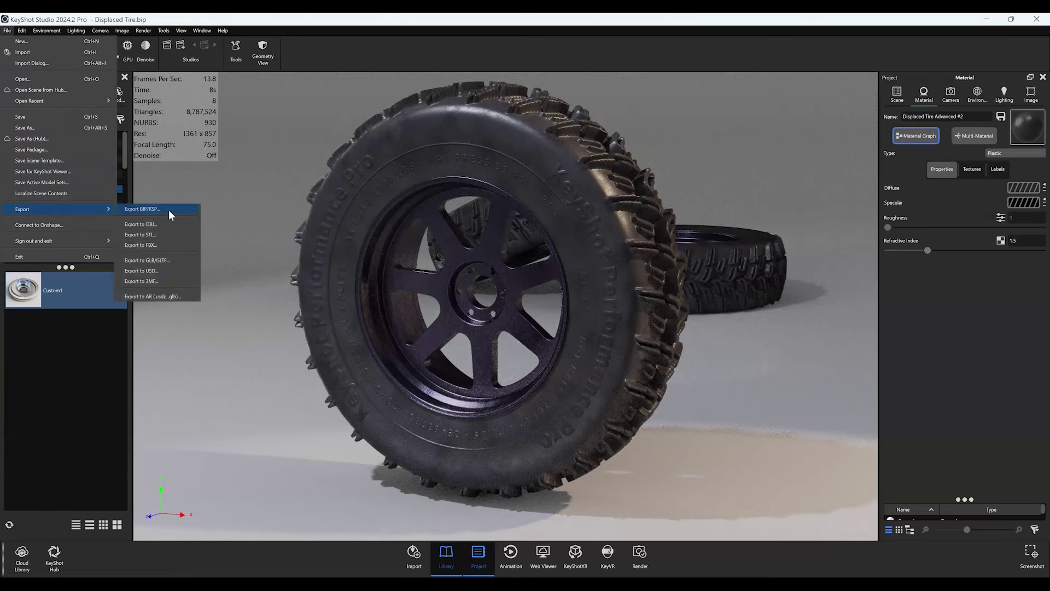
left_click(590, 143)
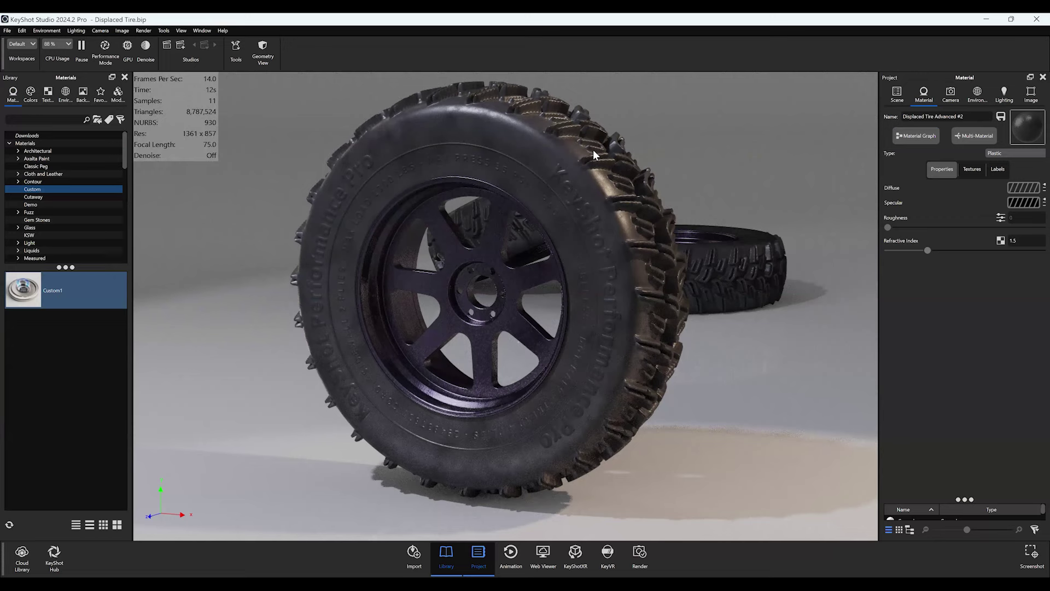
- Select the blender base's Pickup #1 material, isolate the black base parts, and fit the view
left_click(7, 30)
mouse_move(41, 101)
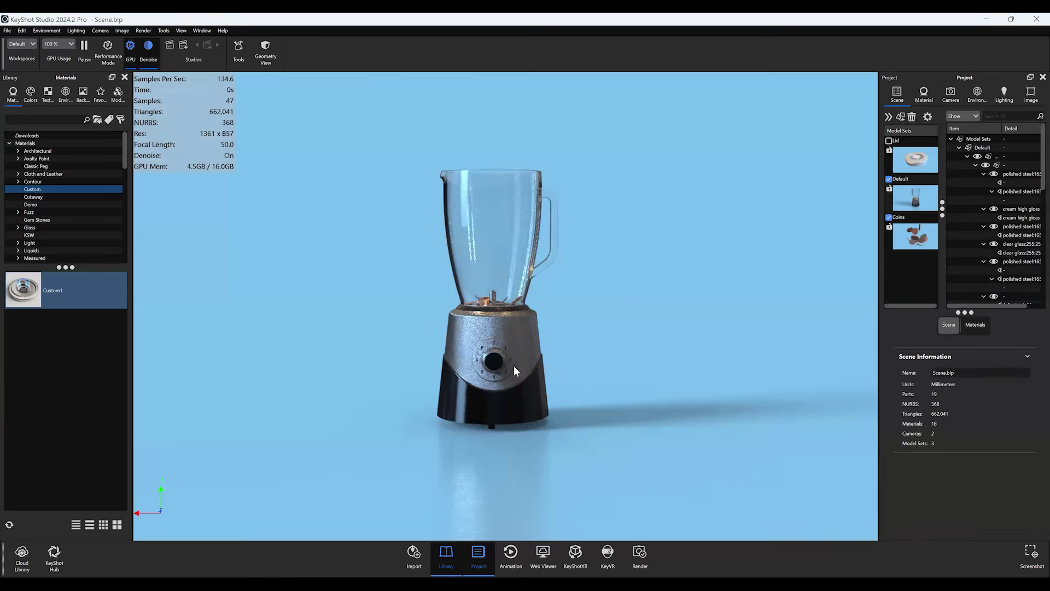
double_click(473, 394)
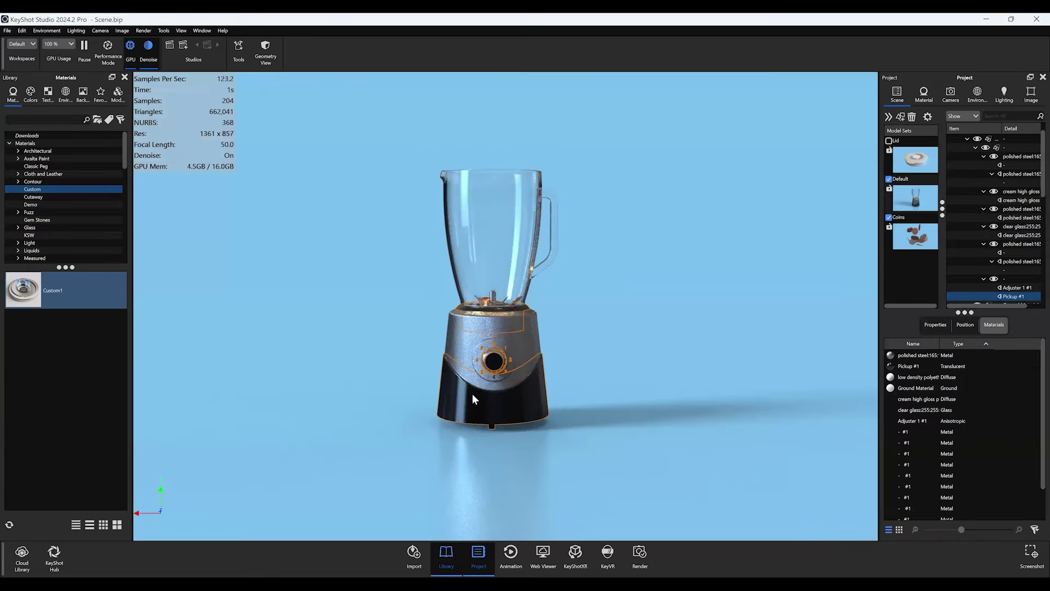
key("s")
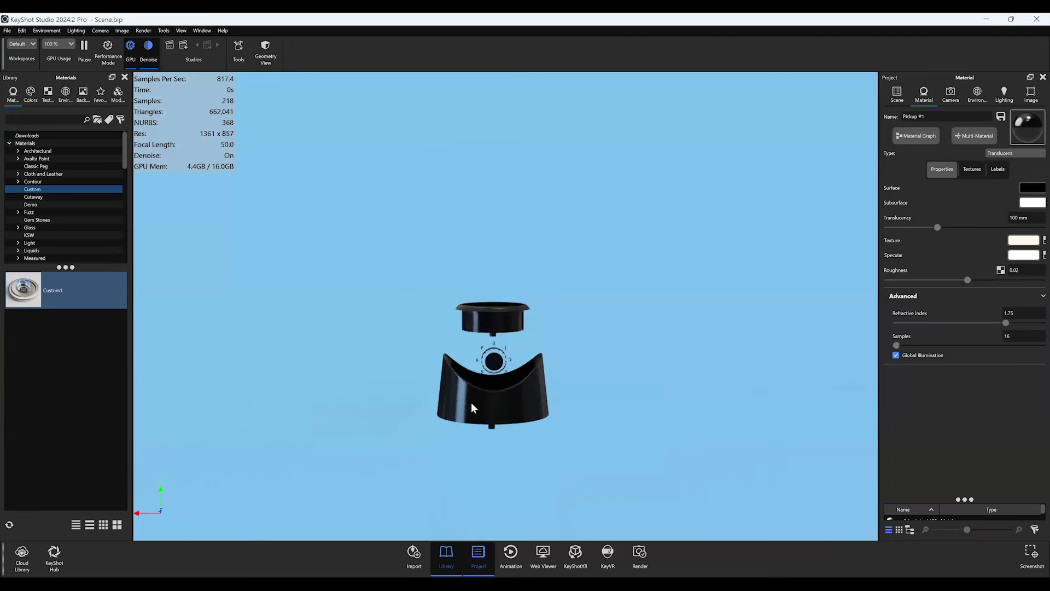
right_click(471, 402)
left_click(512, 361)
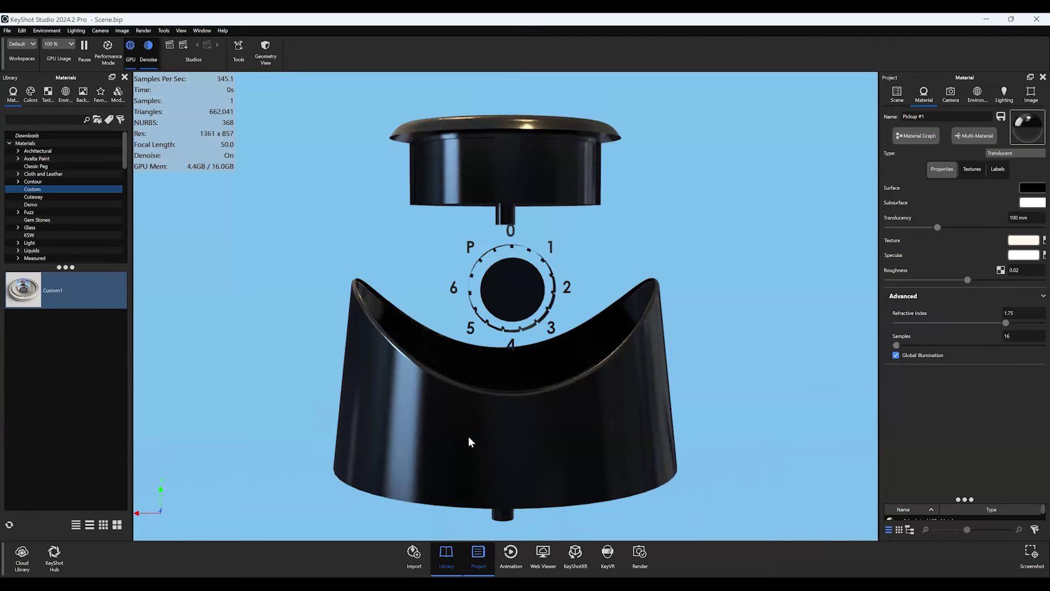
- Open the Pickup #1 material graph and search the Textures library for '3d'
left_click(905, 136)
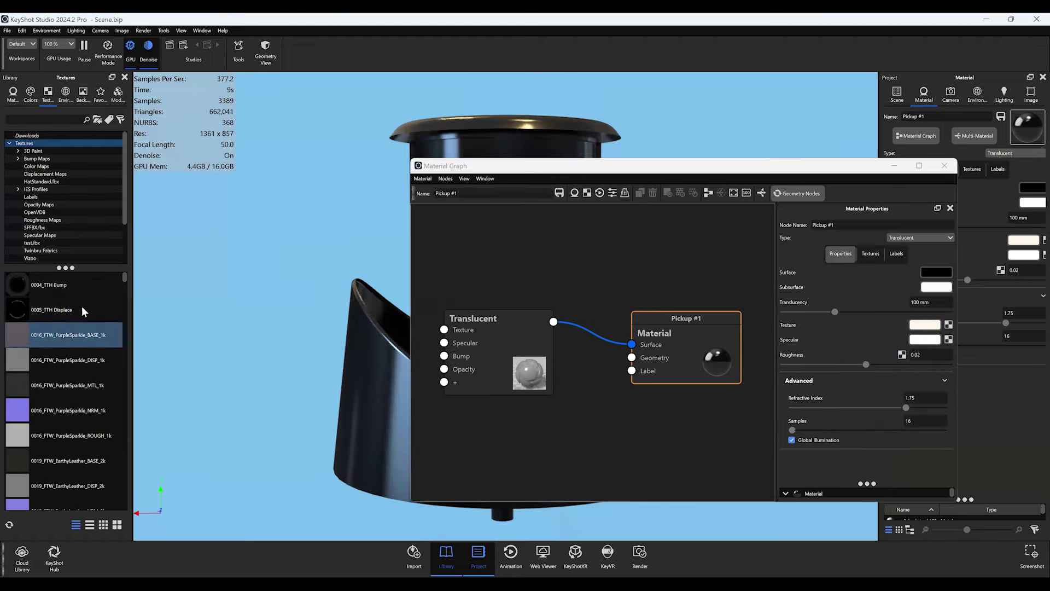
scroll(82, 248, "down", 1)
scroll(64, 181, "up", 2)
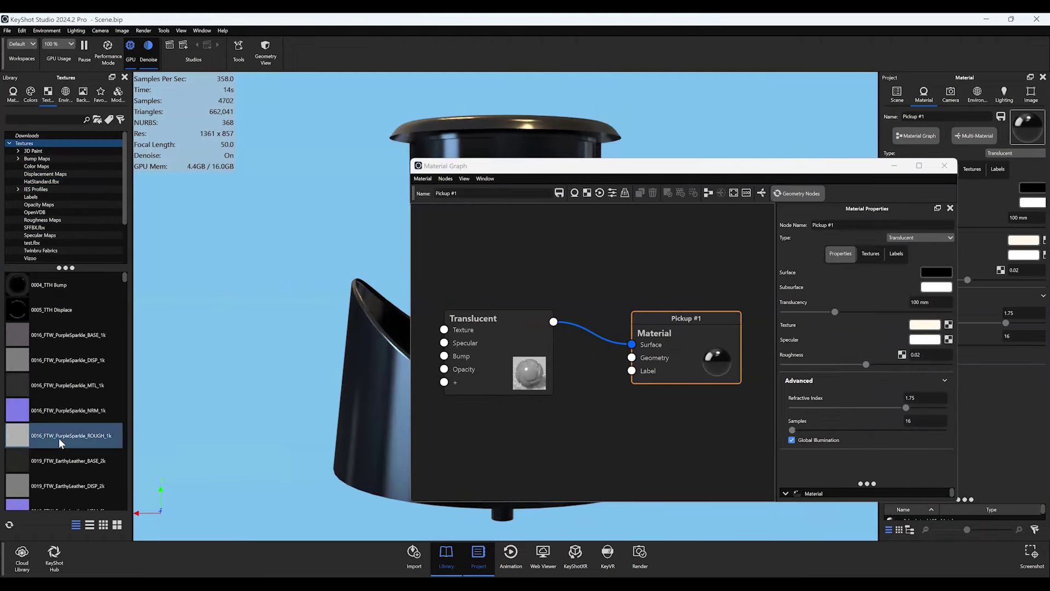
scroll(53, 435, "down", 5)
scroll(54, 435, "down", 5)
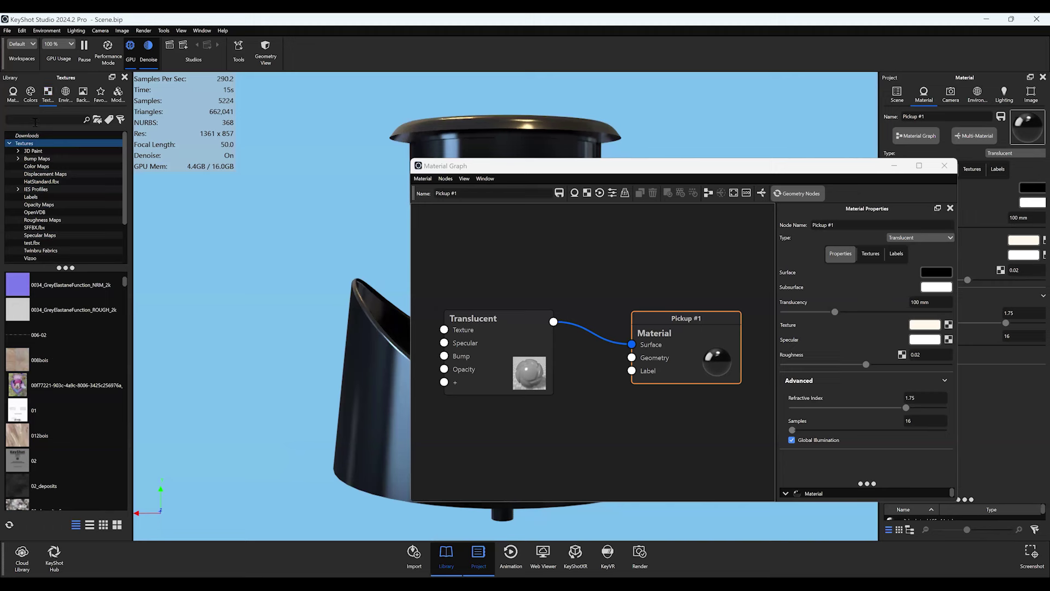
type("3d")
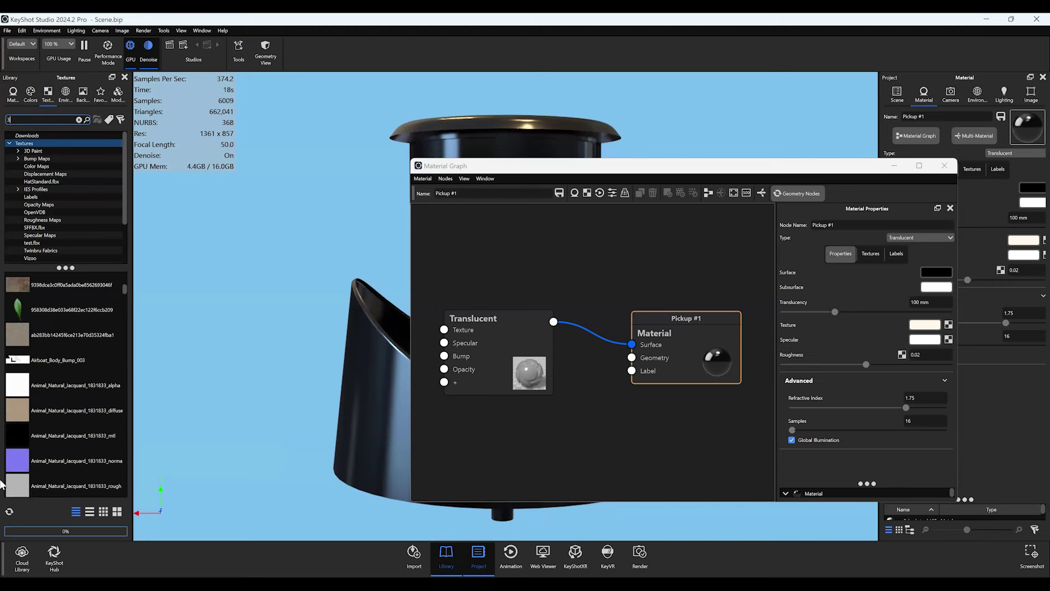
scroll(65, 415, "down", 3)
scroll(83, 401, "up", 5)
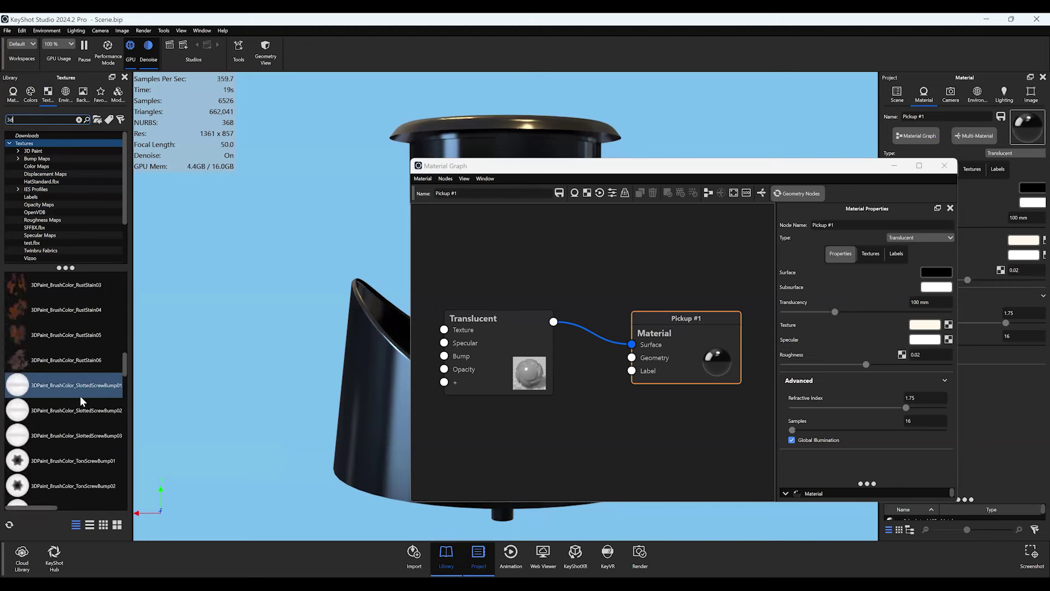
- Add the 3diffuse texture node and wire it into Translucent's Texture input
type("i")
left_click_drag(26, 290, 555, 276)
left_click(559, 278)
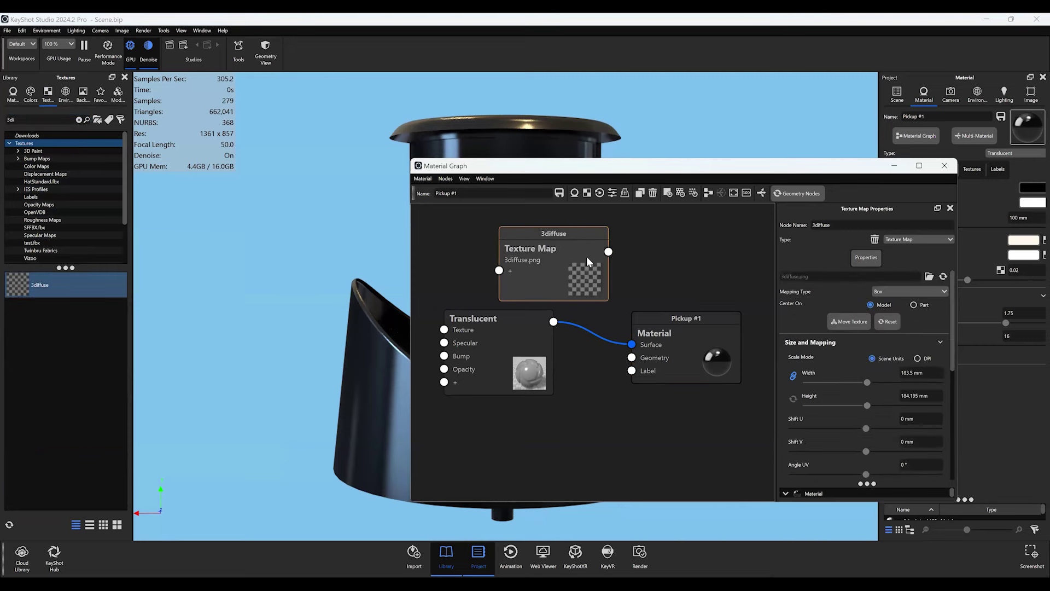
key("c")
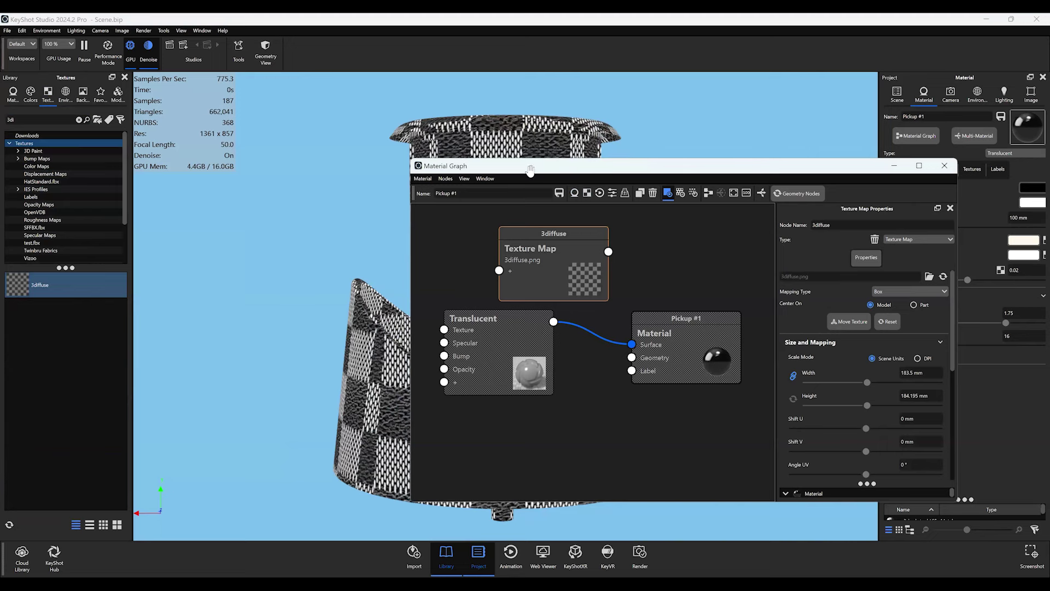
left_click_drag(528, 167, 601, 164)
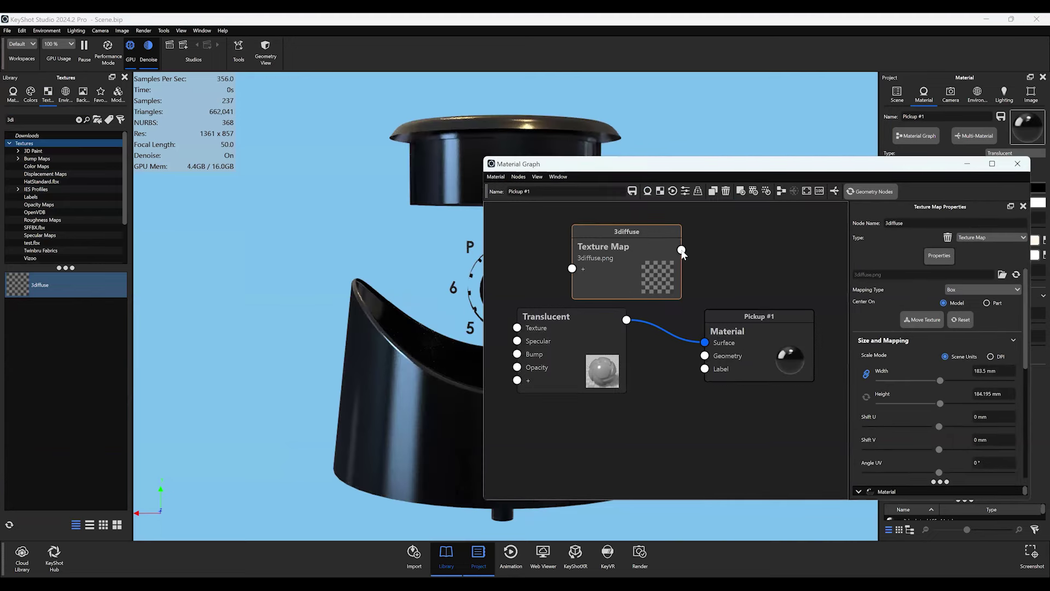
left_click_drag(681, 250, 652, 341)
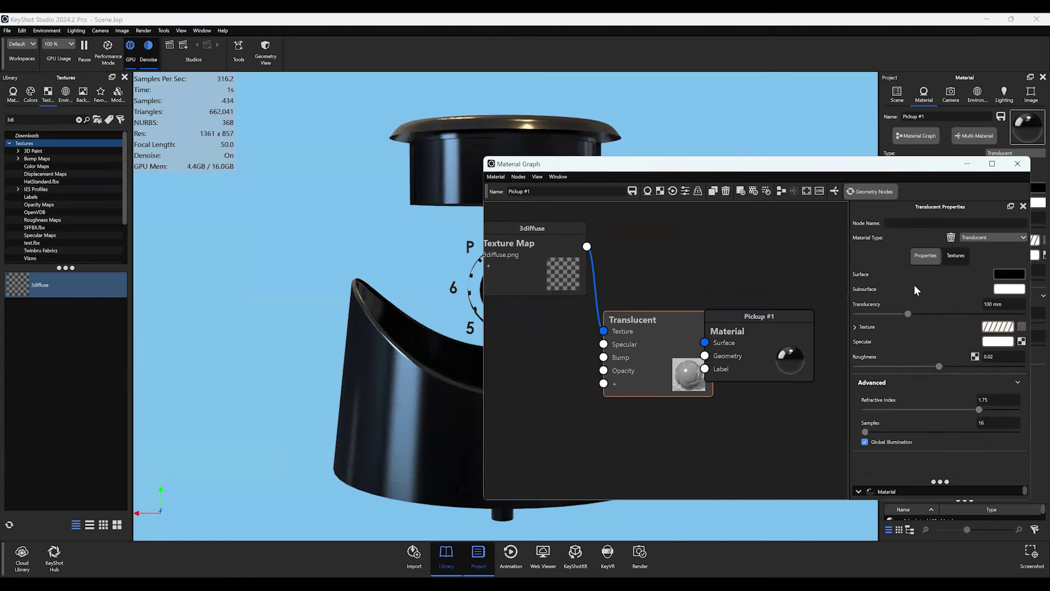
- Change the material type from Translucent to Paint and arrange the graph nodes
left_click_drag(864, 341, 874, 339)
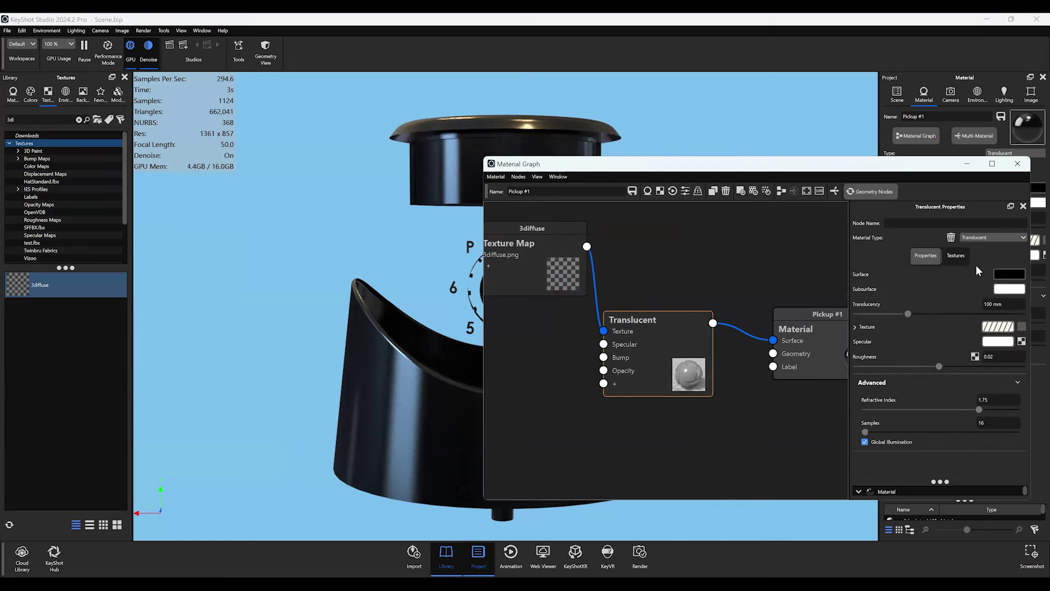
left_click(980, 235)
left_click(984, 261)
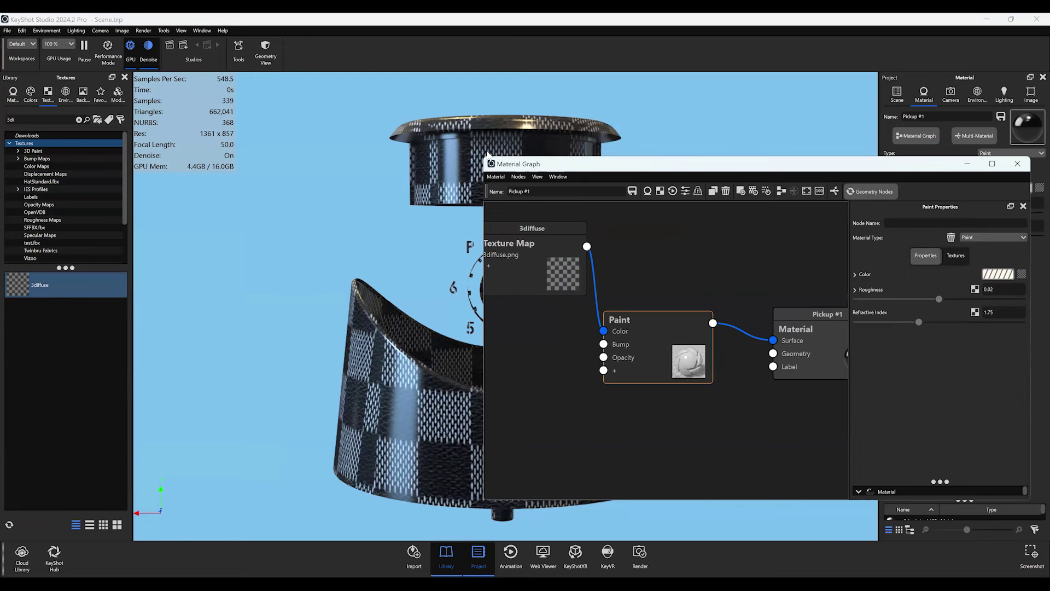
left_click(781, 192)
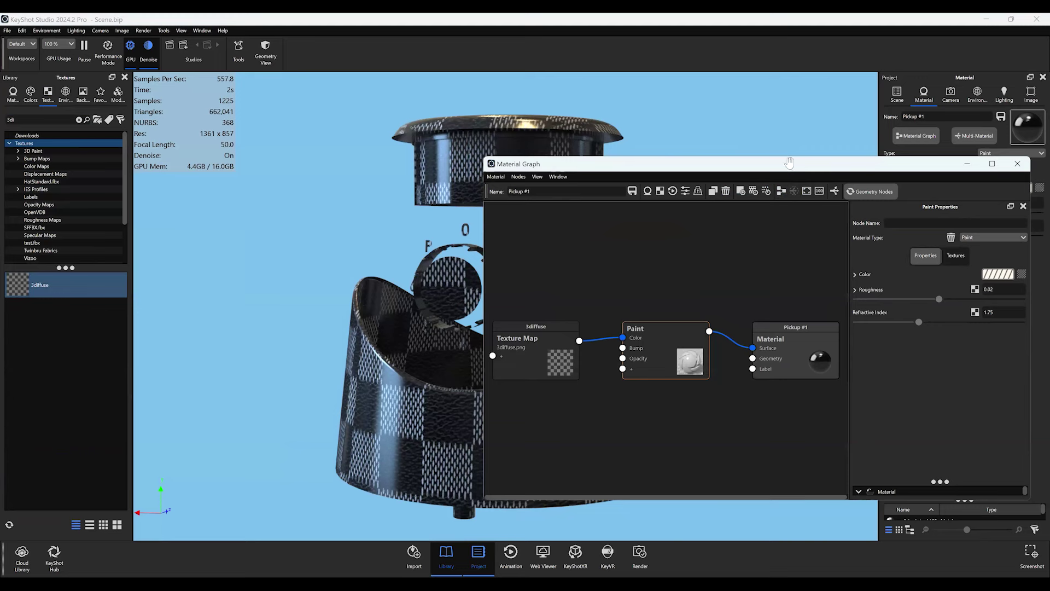
left_click_drag(789, 163, 739, 122)
left_click_drag(748, 297, 748, 270)
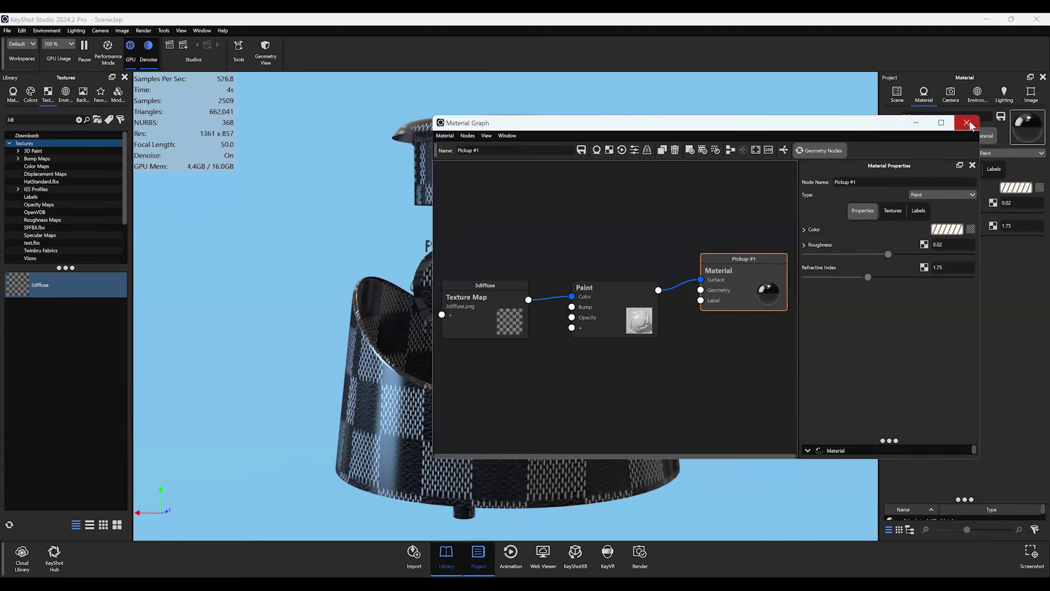
left_click(967, 122)
left_click(907, 133)
- Reconnect Paint's output to the Material Surface and tidy the node layout
mouse_move(739, 268)
left_mouse_down()
mouse_move(733, 296)
mouse_move(716, 300)
mouse_move(760, 312)
mouse_move(743, 272)
mouse_move(705, 295)
mouse_move(630, 302)
left_mouse_up()
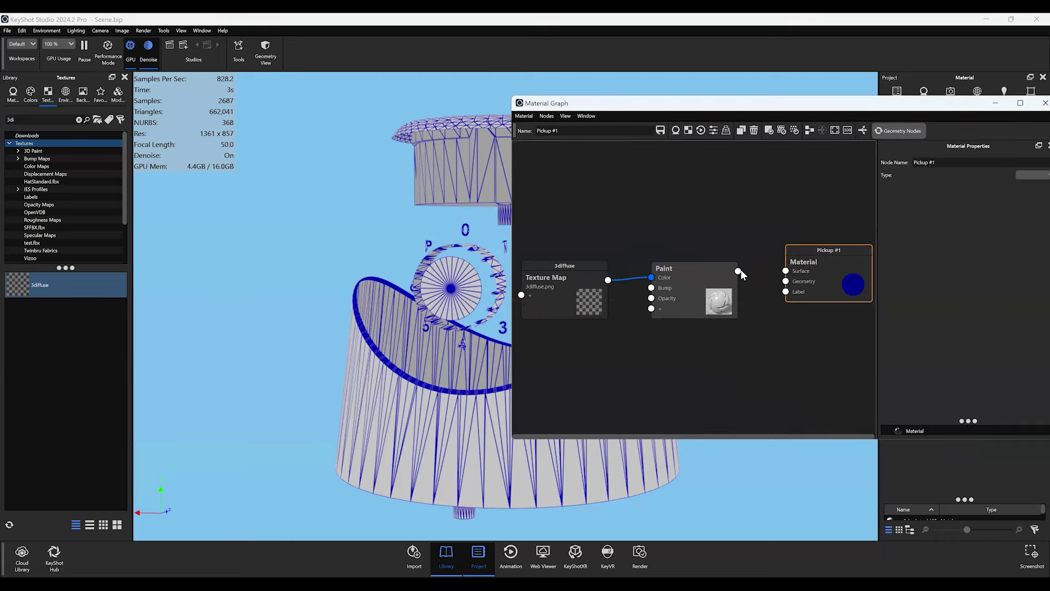
left_click_drag(738, 270, 787, 272)
left_click(569, 300)
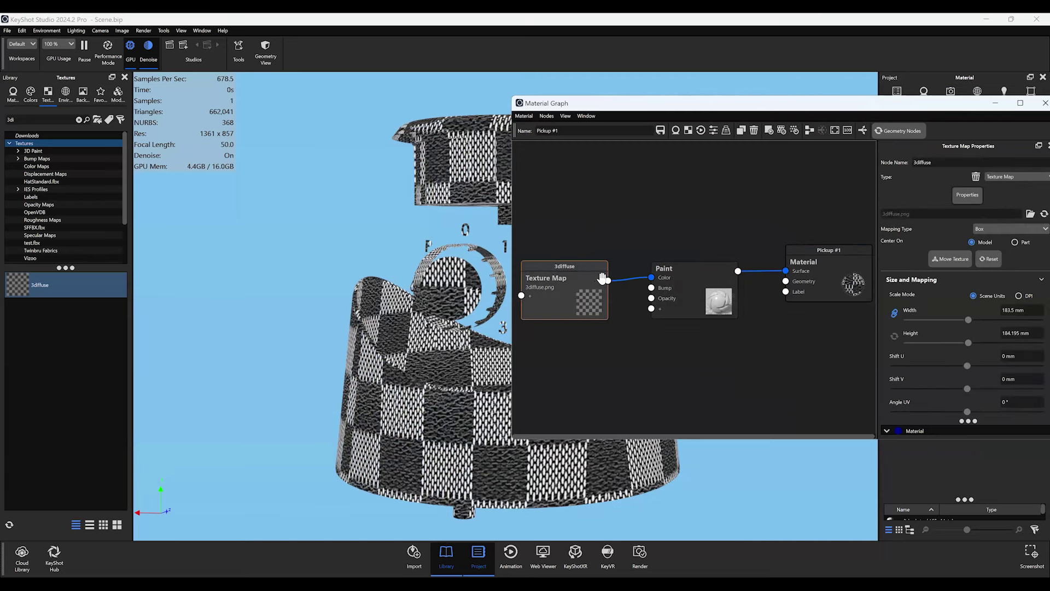
left_click_drag(593, 286, 591, 232)
left_click(693, 299)
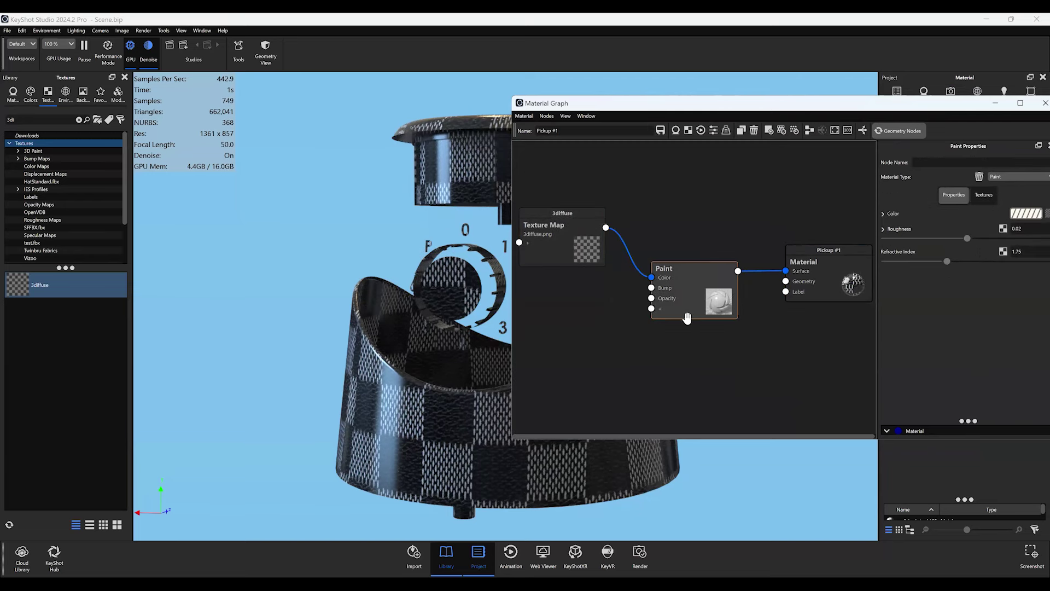
left_click(560, 356)
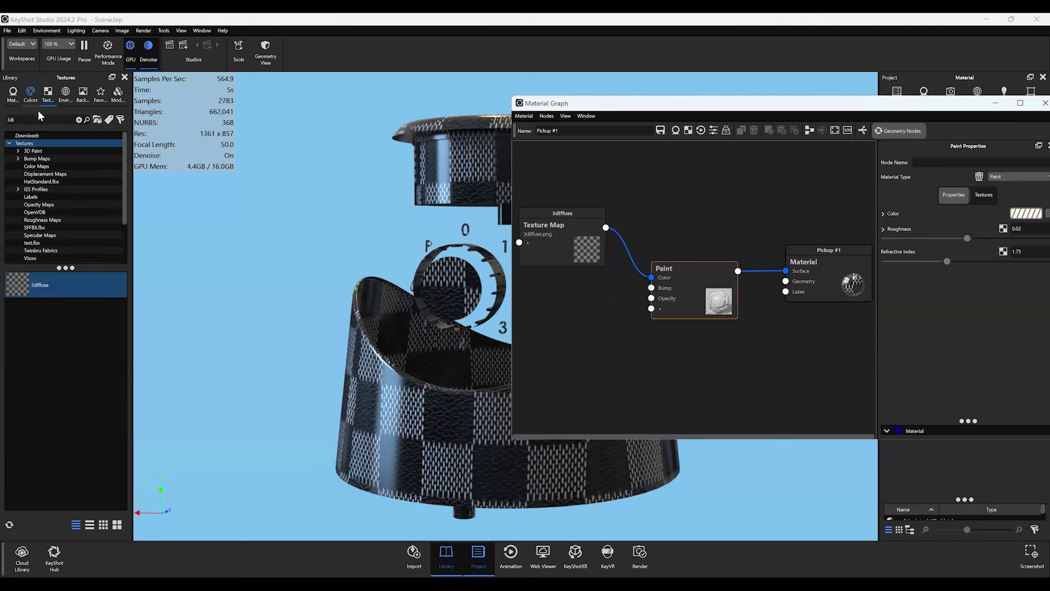
- Clear the library search and add a 3DPaint_BrushShape_Crosshatch_01 texture node
left_click(79, 119)
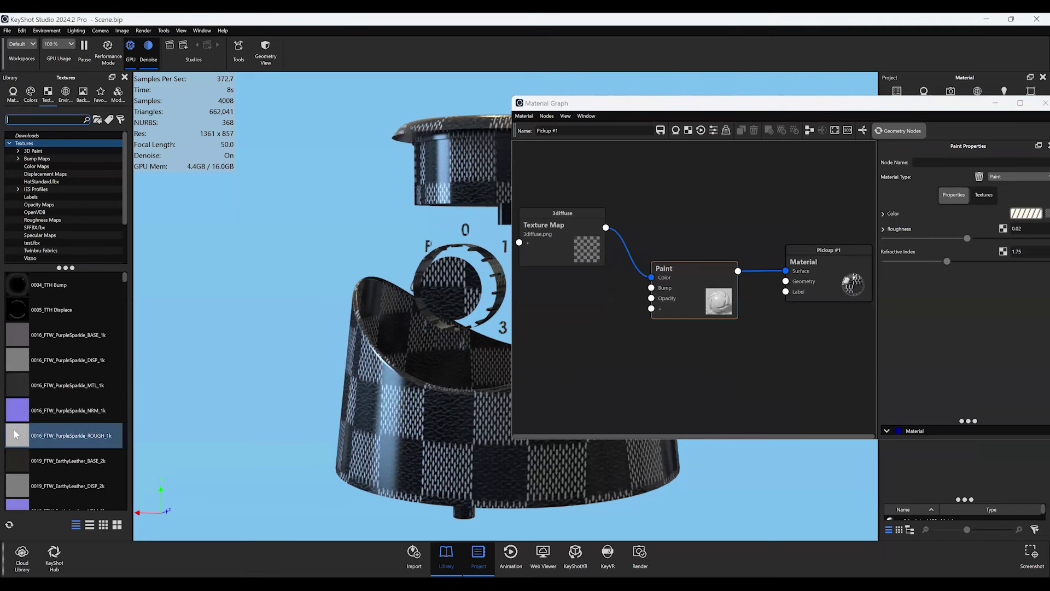
scroll(21, 411, "down", 1)
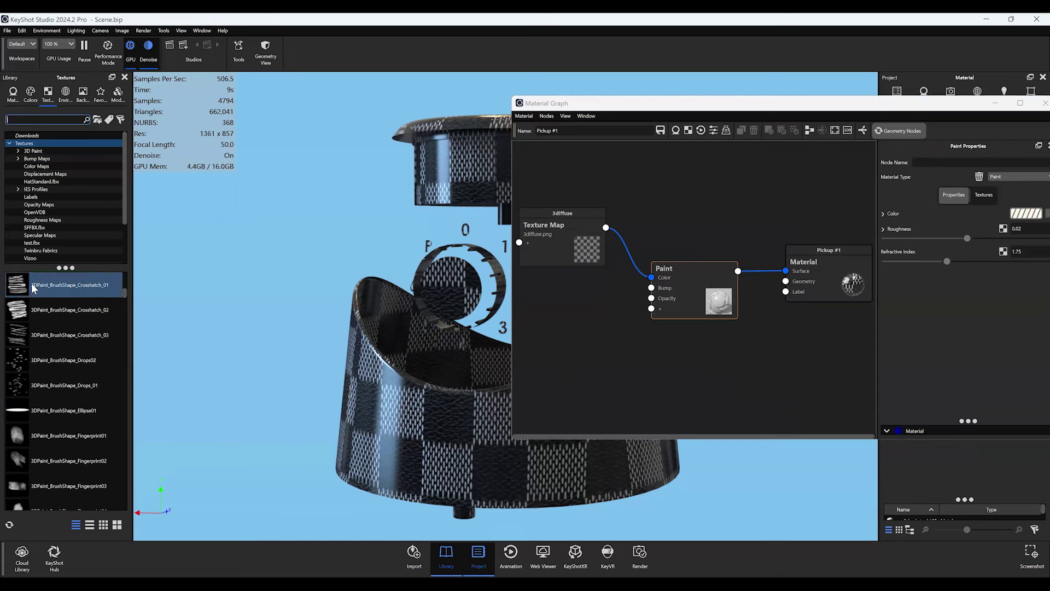
left_click_drag(34, 287, 584, 330)
left_click(609, 346)
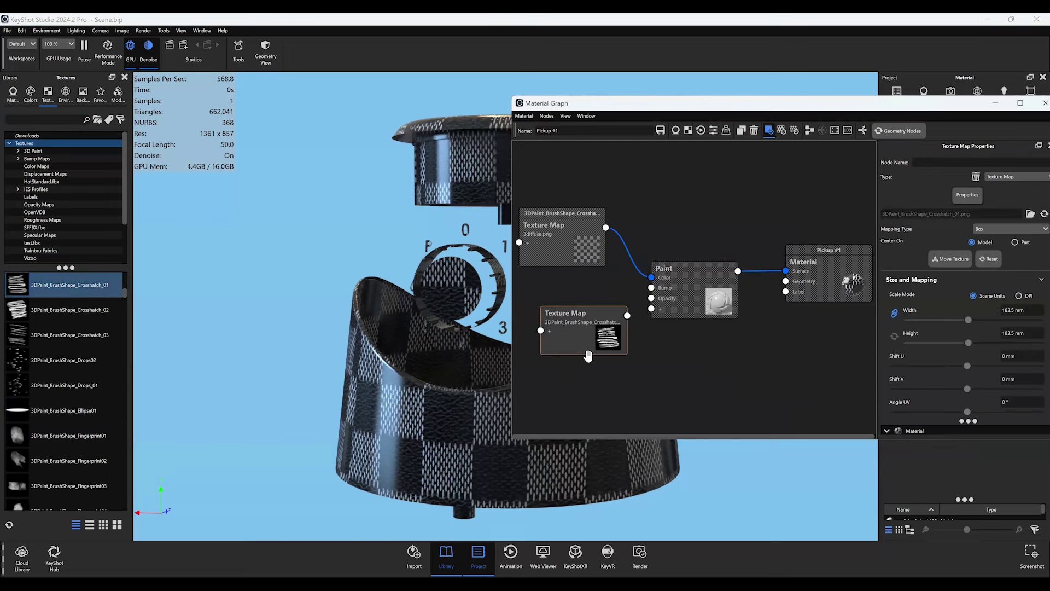
- Scale the crosshatch to 52.4 mm and combine it with 3diffuse through a Color Composite node
left_click_drag(936, 321, 925, 320)
left_click_drag(609, 342, 590, 404)
right_click(593, 324)
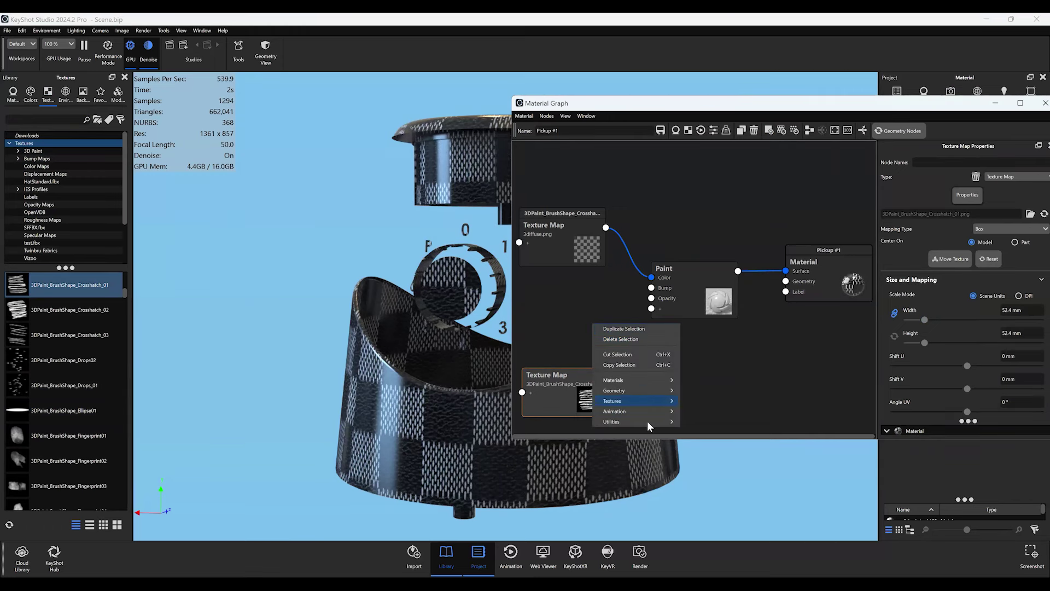
mouse_move(648, 421)
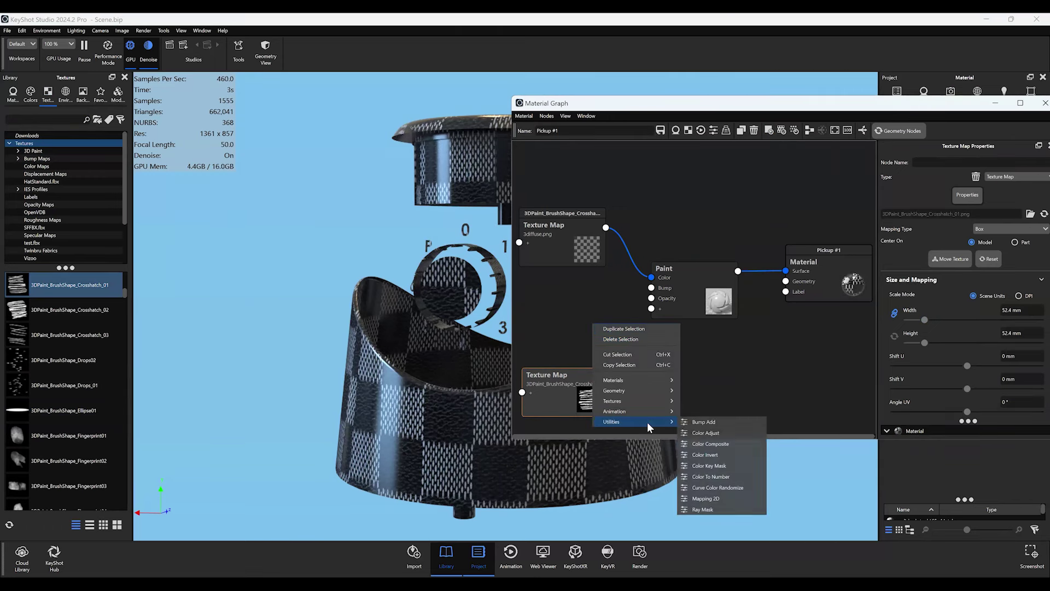
left_click(725, 441)
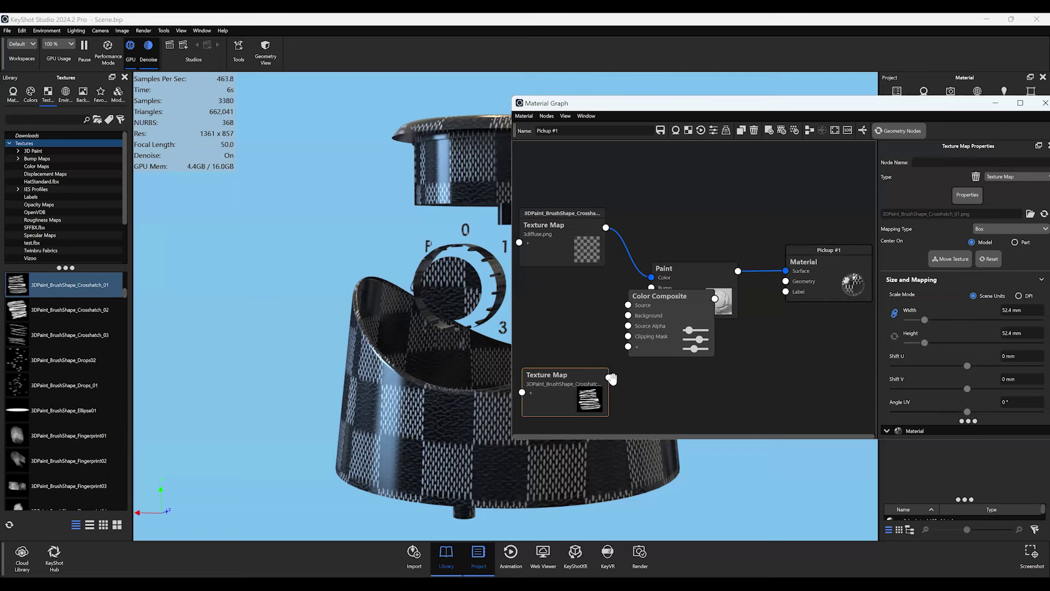
left_click_drag(609, 377, 628, 315)
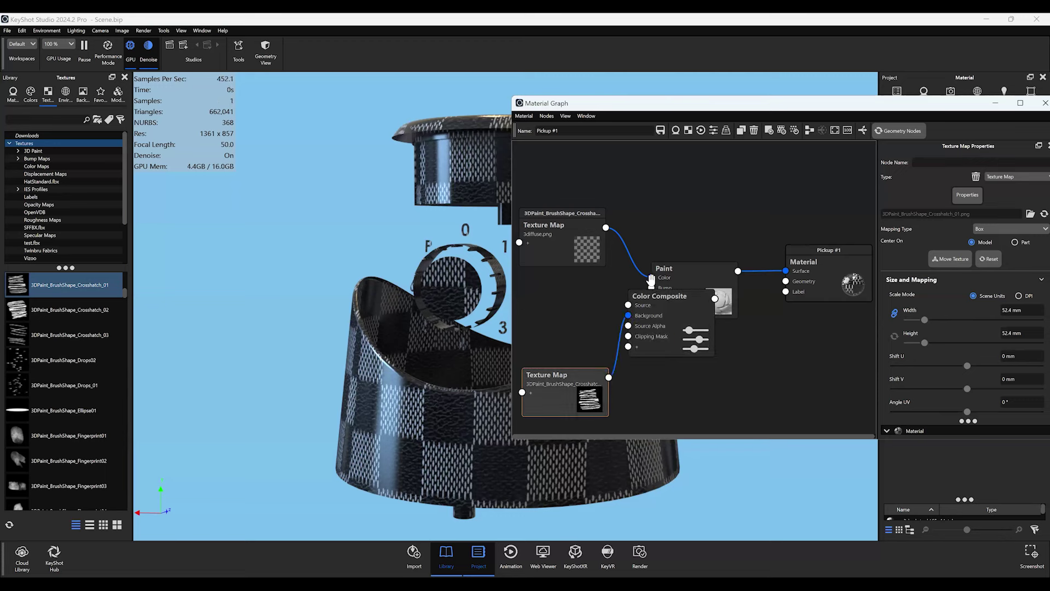
mouse_move(651, 280)
left_mouse_down()
mouse_move(628, 305)
mouse_move(576, 292)
mouse_move(656, 293)
mouse_move(652, 279)
left_mouse_up()
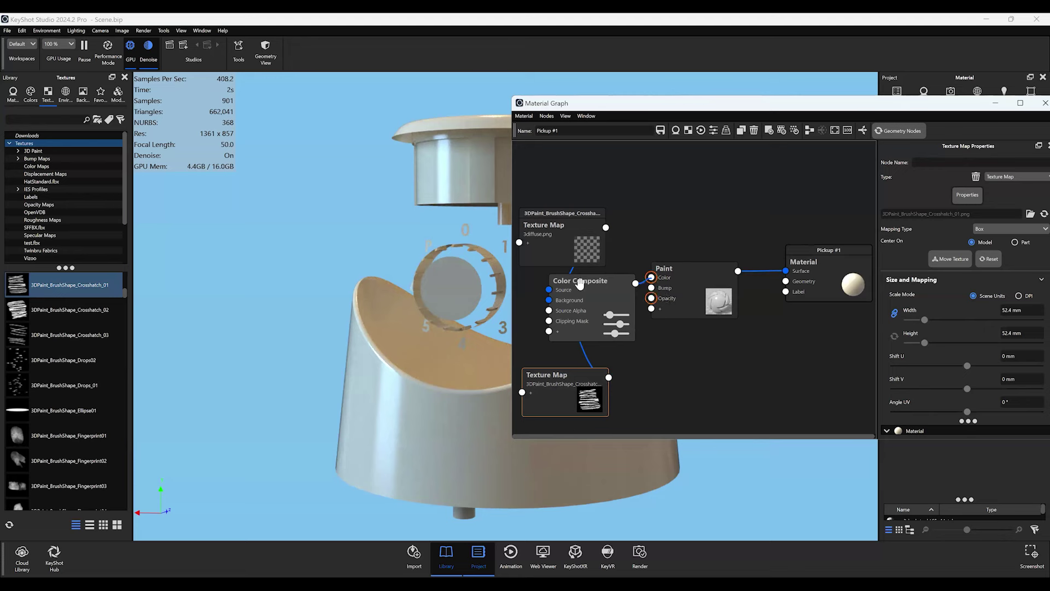
- Set Color Composite to Multiply with Source Alpha 0.67 and Background Alpha 0.528
left_click(579, 283)
left_click(987, 266)
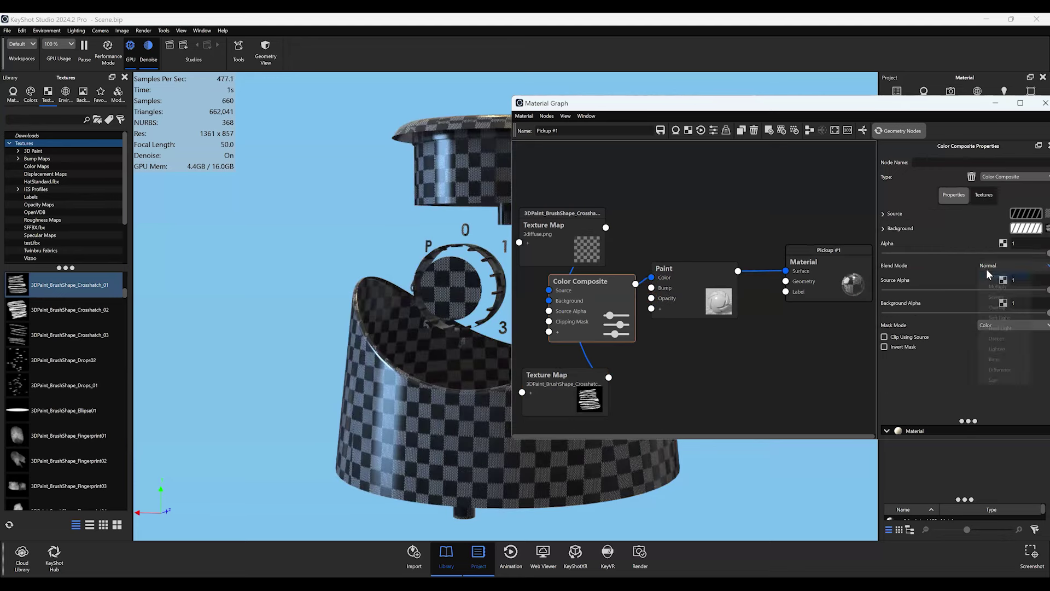
left_click(993, 285)
left_click(907, 253)
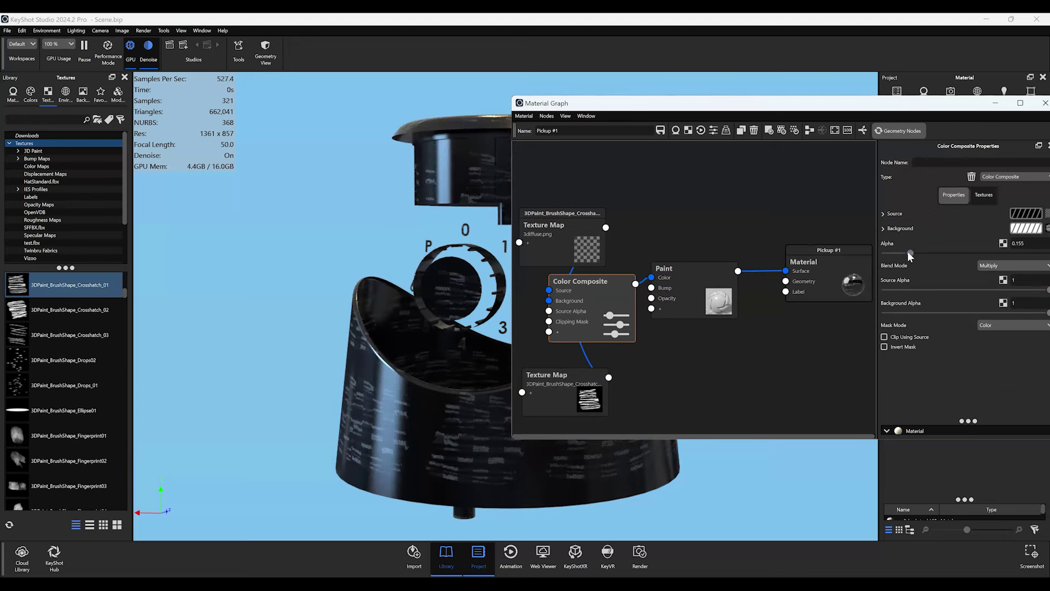
left_click_drag(907, 251, 1047, 253)
left_click(944, 289)
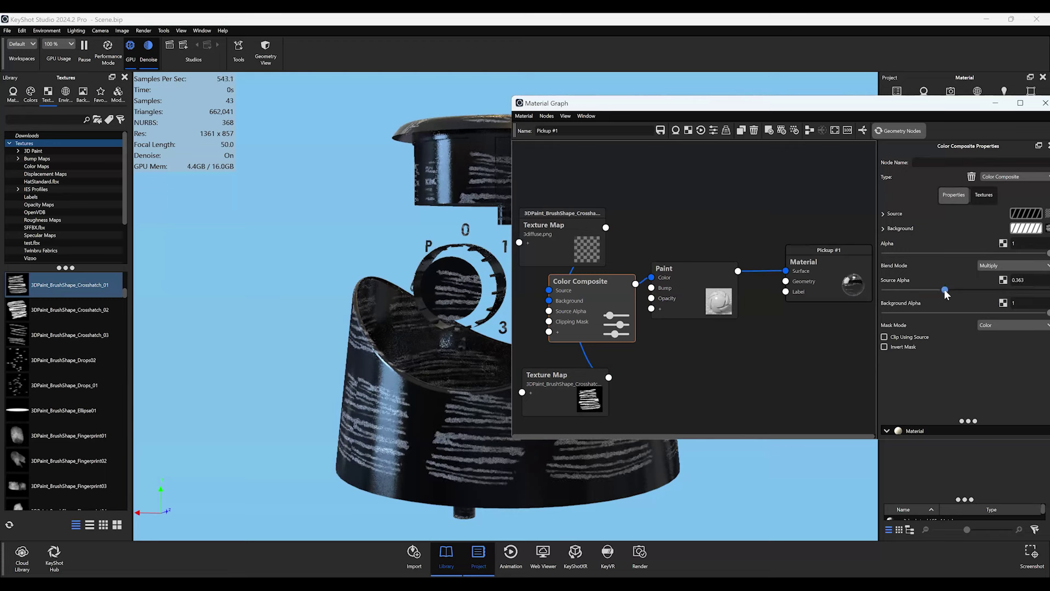
left_click_drag(944, 288, 1048, 291)
left_click(941, 313)
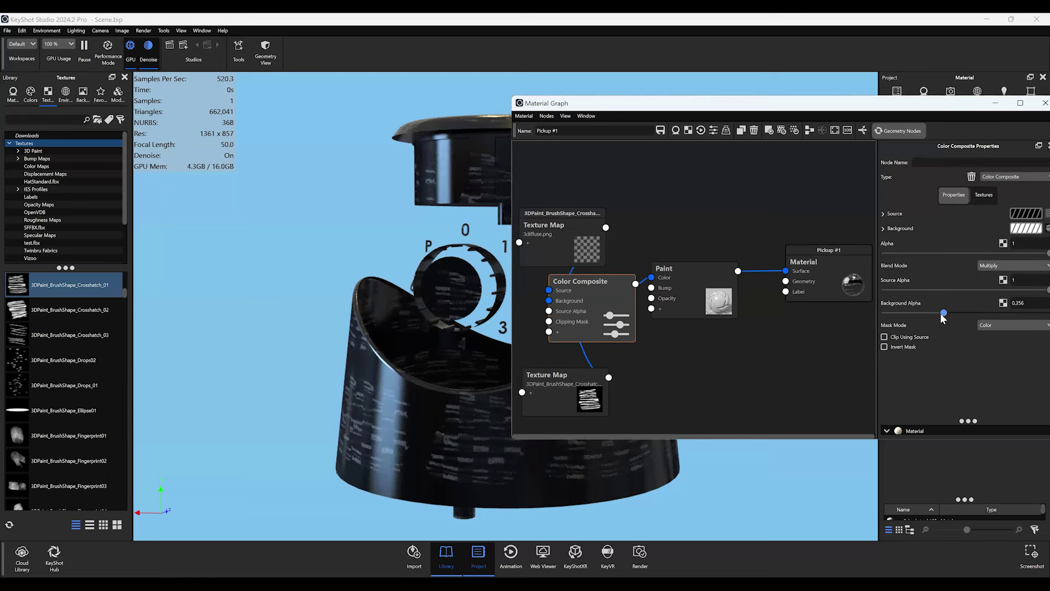
left_click_drag(941, 313, 995, 290)
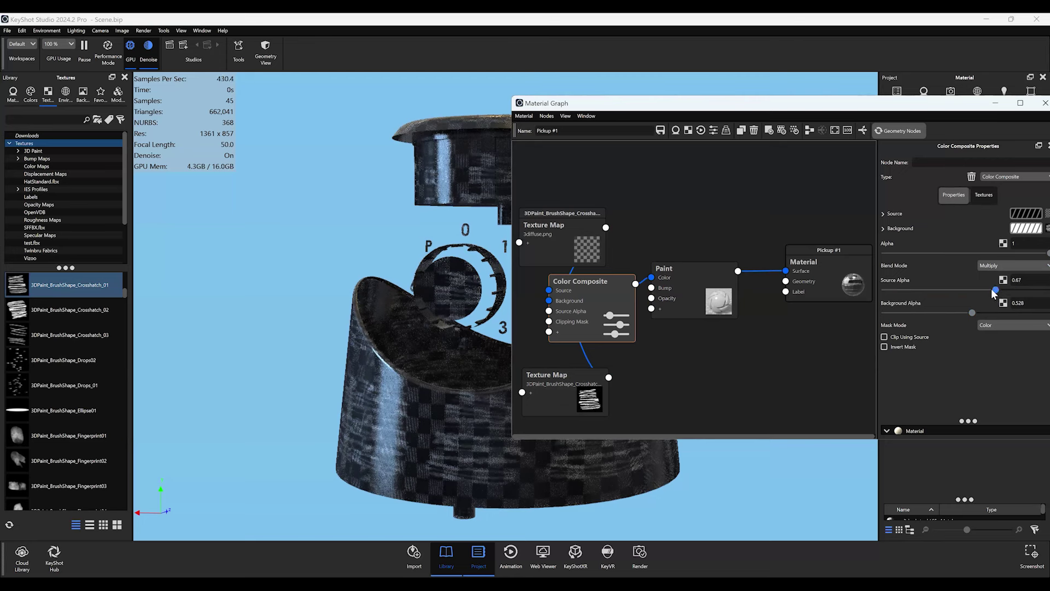
left_click(835, 131)
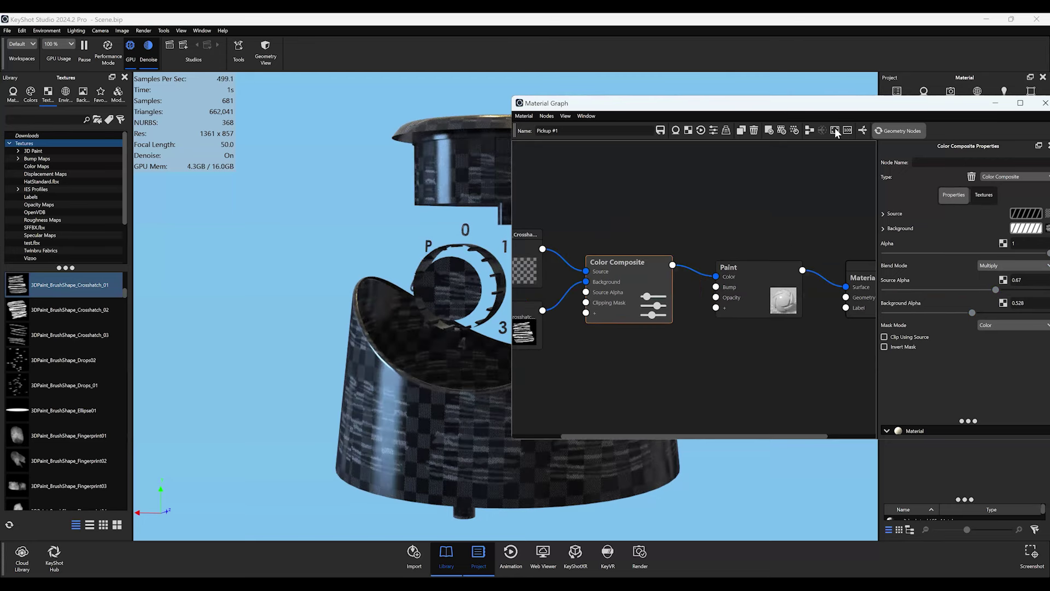
left_click(835, 131)
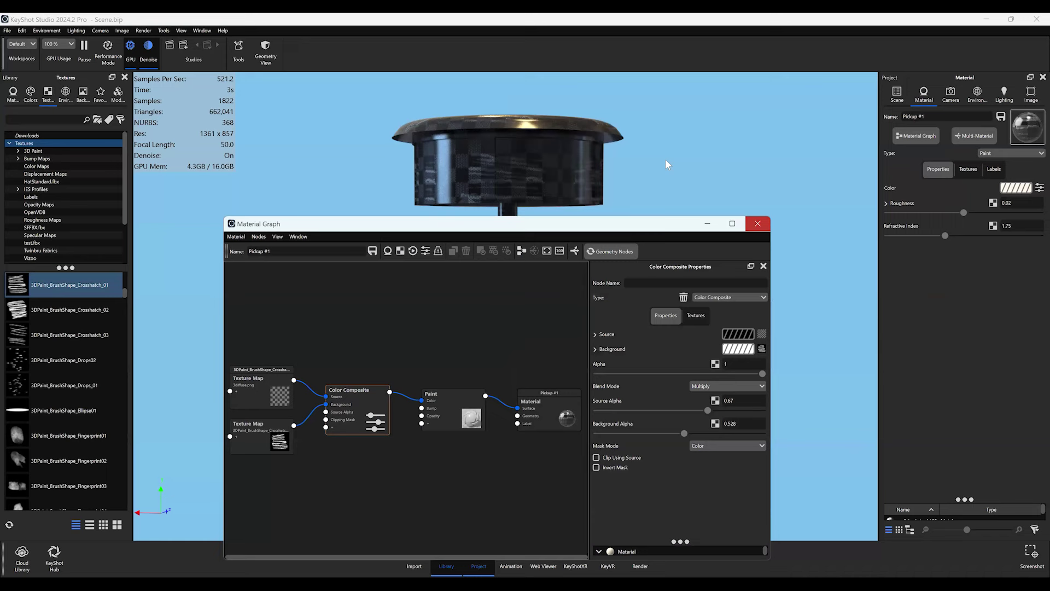
- Add a Utilities Ray Mask node to the Pickup #1 material graph
right_click(666, 159)
left_click(706, 163)
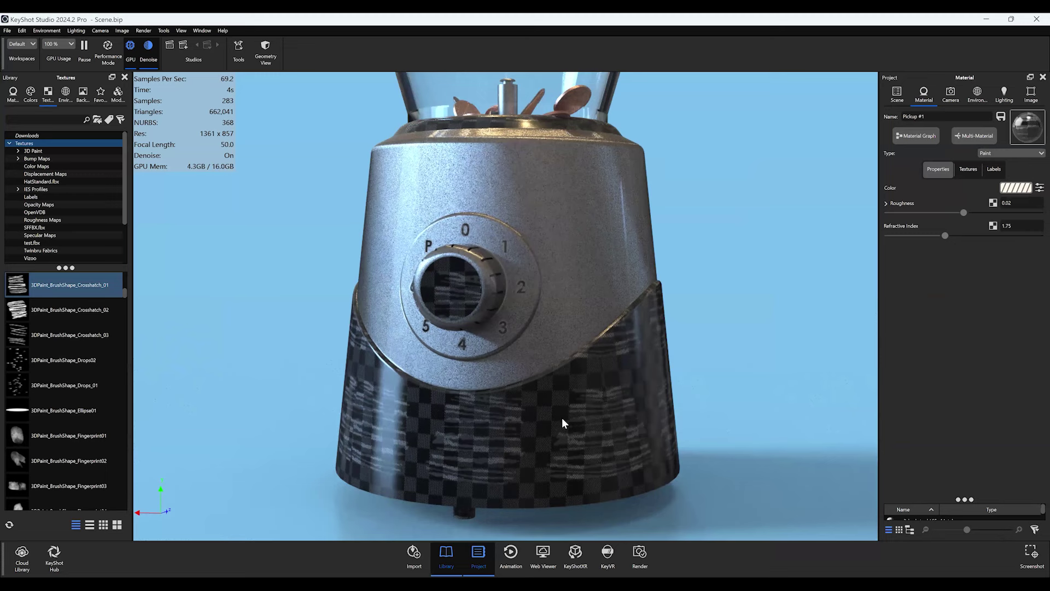
left_click(917, 135)
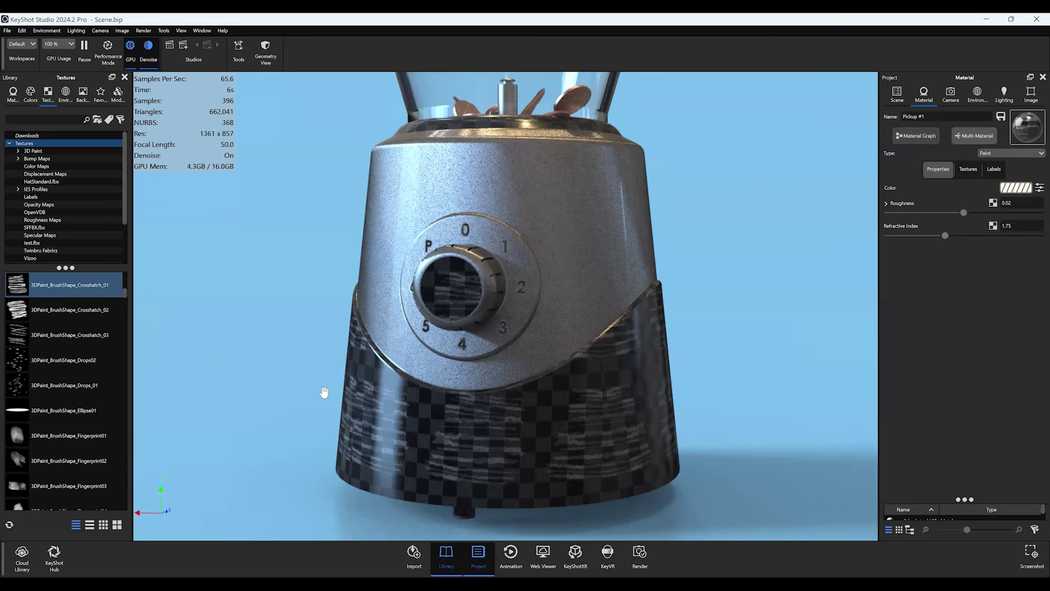
right_click(337, 328)
mouse_move(377, 375)
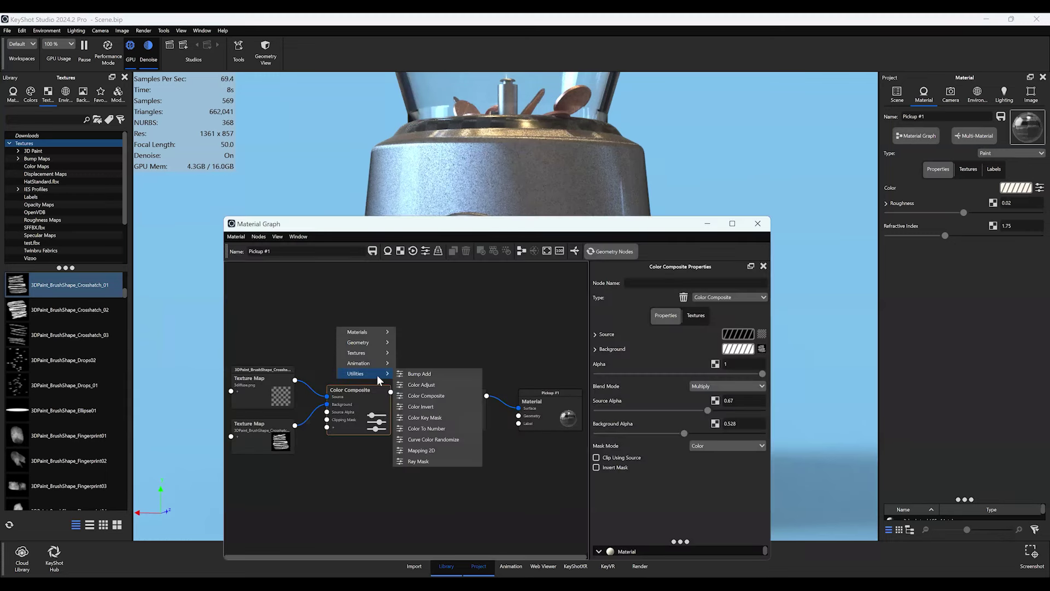
left_click(418, 461)
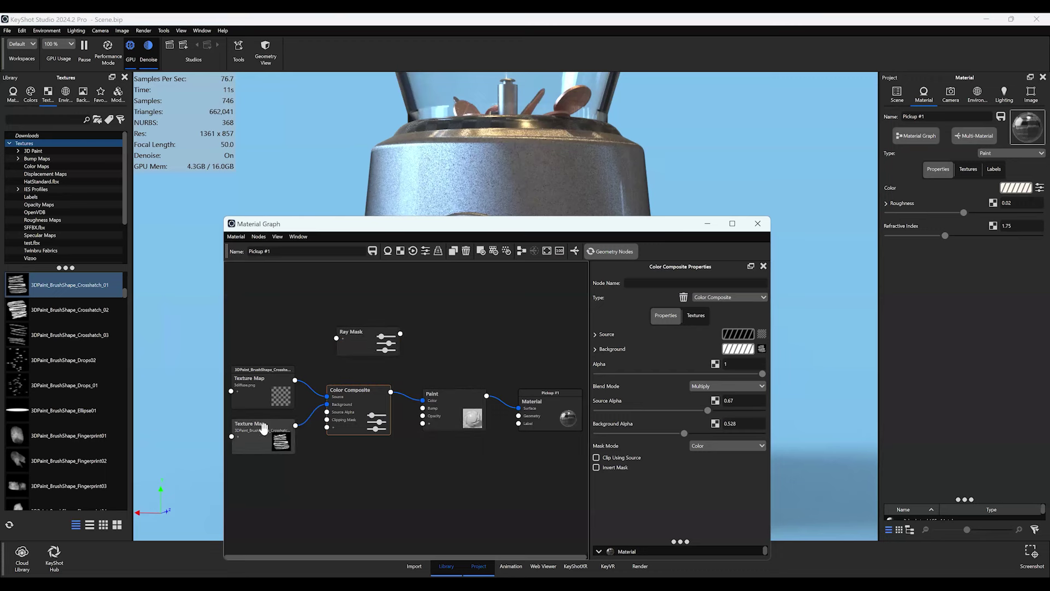
- Delete the crosshatch Texture Map and Color Composite, wiring the checker texture into Paint Color
right_click(266, 430)
left_click(285, 435)
right_click(353, 413)
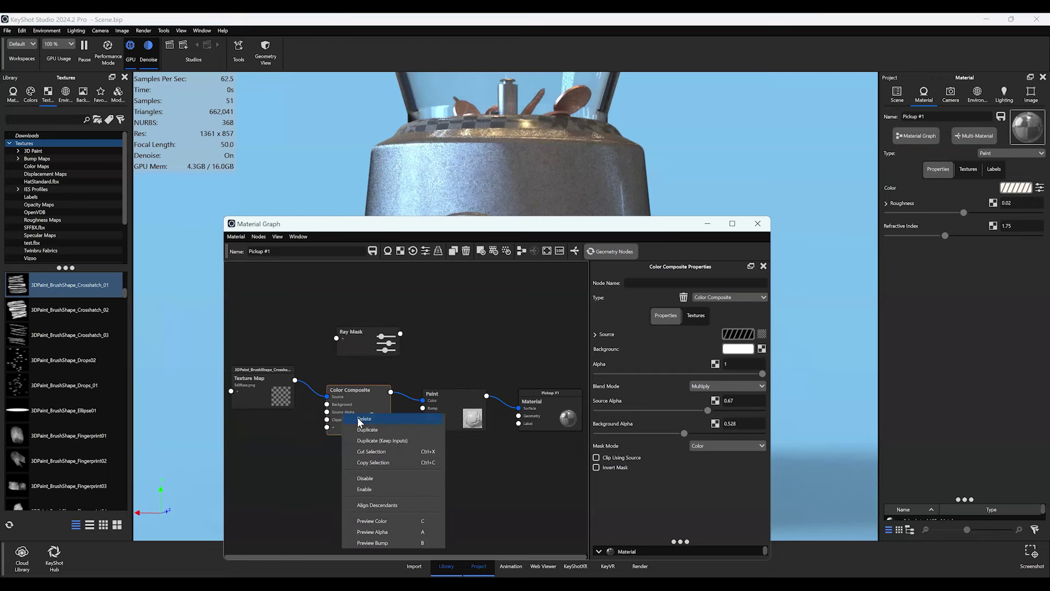
left_click(362, 422)
left_click_drag(295, 380, 423, 401)
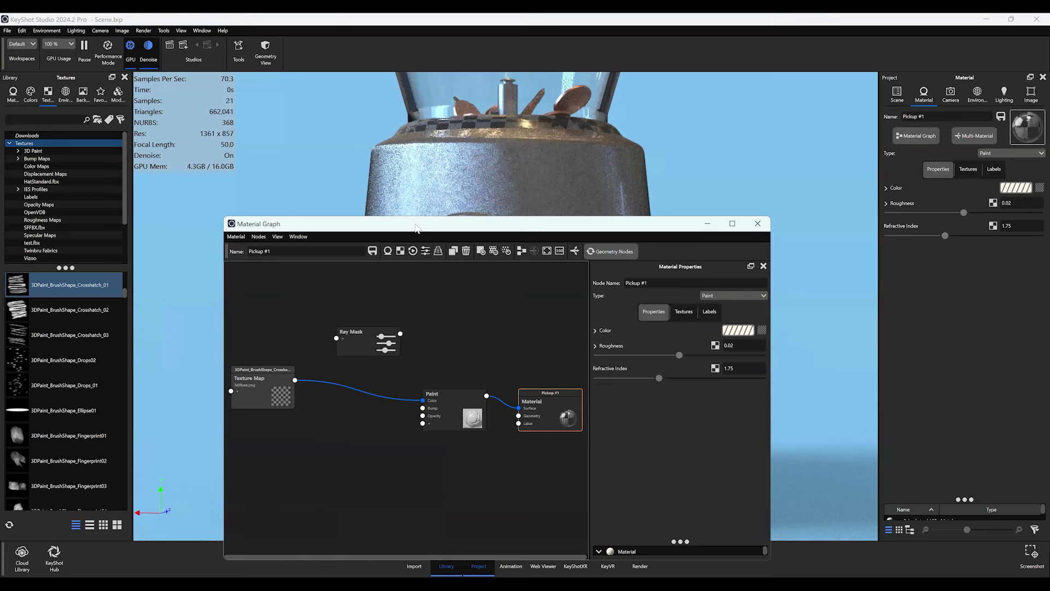
left_click_drag(415, 224, 319, 437)
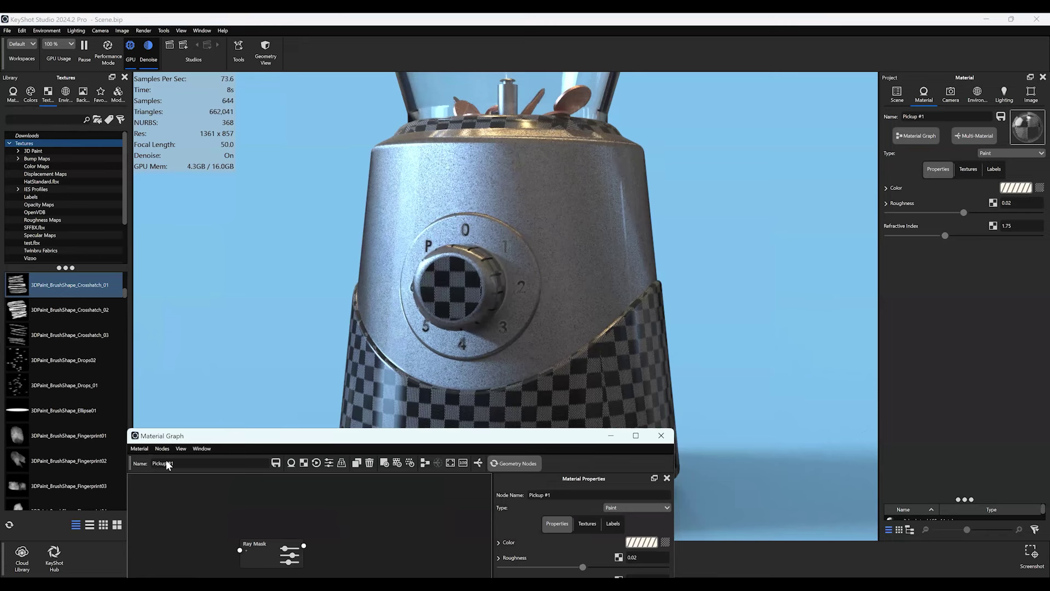
double_click(583, 407)
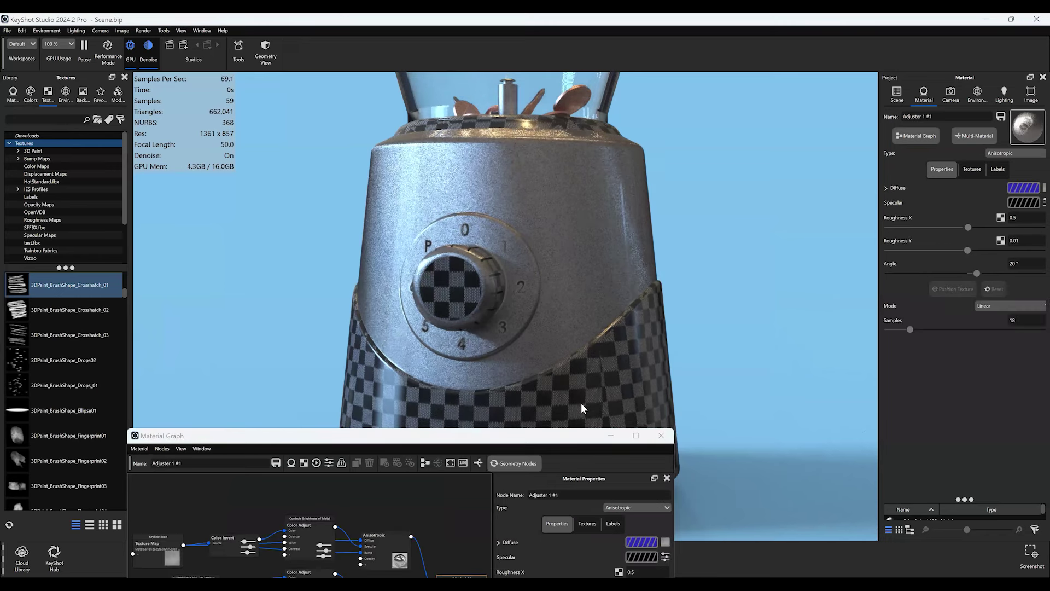
double_click(581, 404)
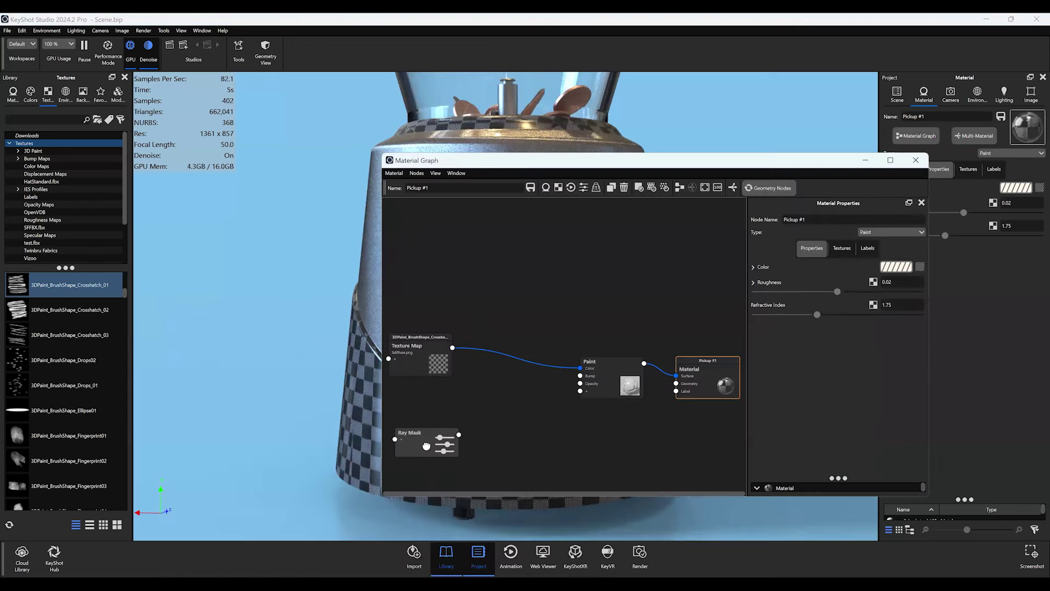
- Lower the Ray Mask opacity to about half to see through the pickup
mouse_move(426, 444)
left_mouse_down()
mouse_move(485, 266)
mouse_move(515, 383)
mouse_move(582, 385)
left_mouse_up()
left_click(485, 266)
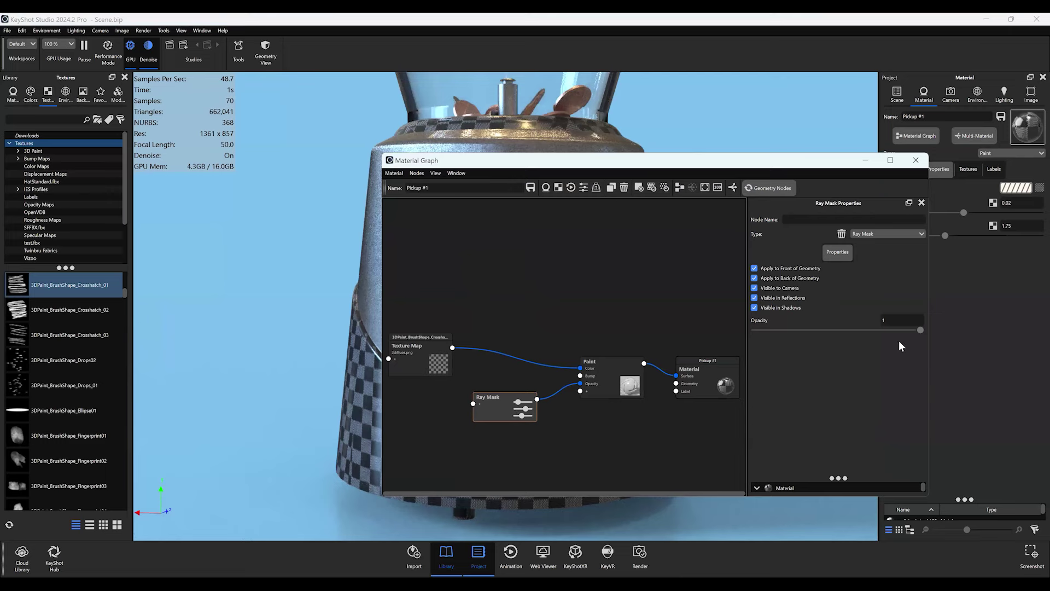
mouse_move(856, 327)
left_mouse_down()
mouse_move(768, 328)
mouse_move(842, 329)
left_mouse_up()
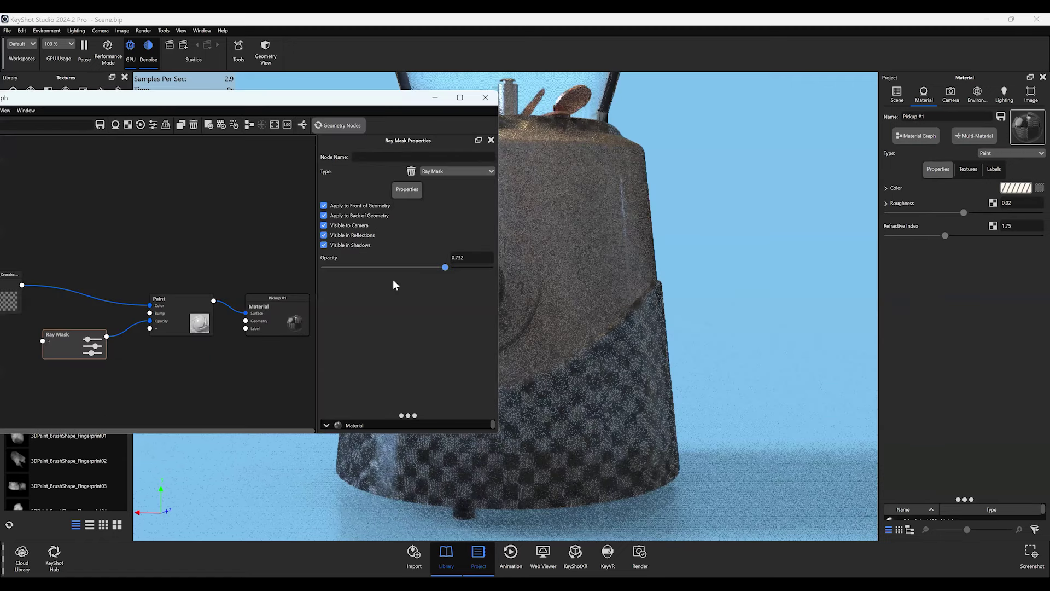
left_click_drag(392, 279, 408, 277)
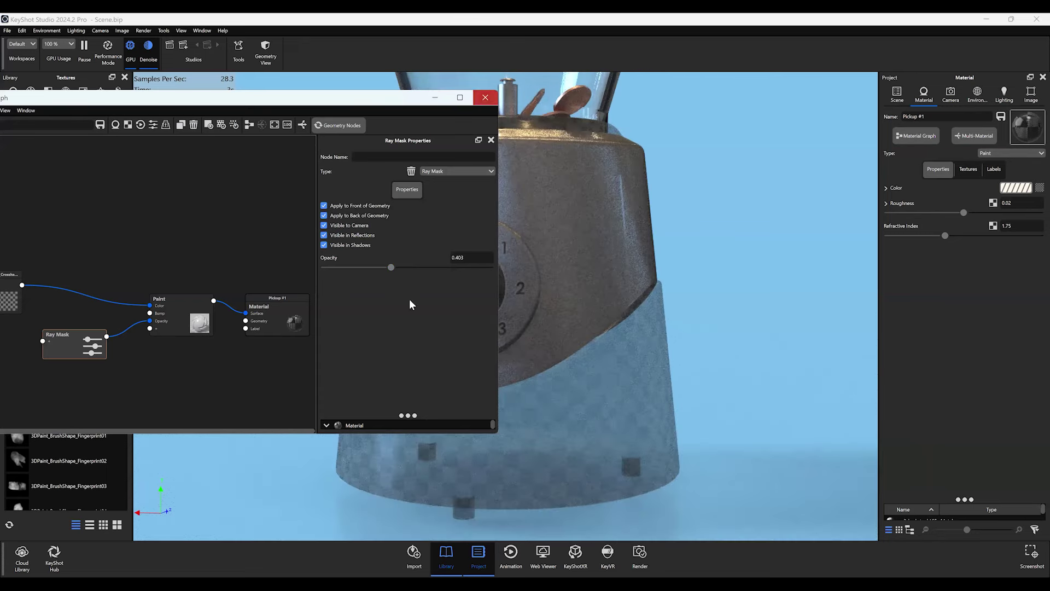
- Delete the Ray Mask node and fit the remaining nodes in view
right_click(102, 349)
left_click(104, 350)
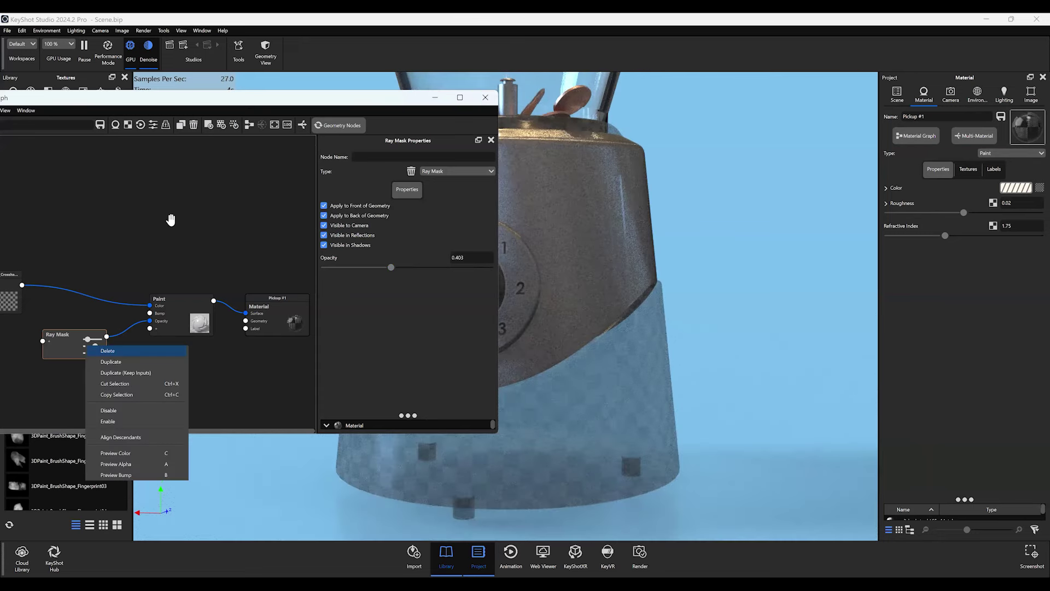
left_click(276, 125)
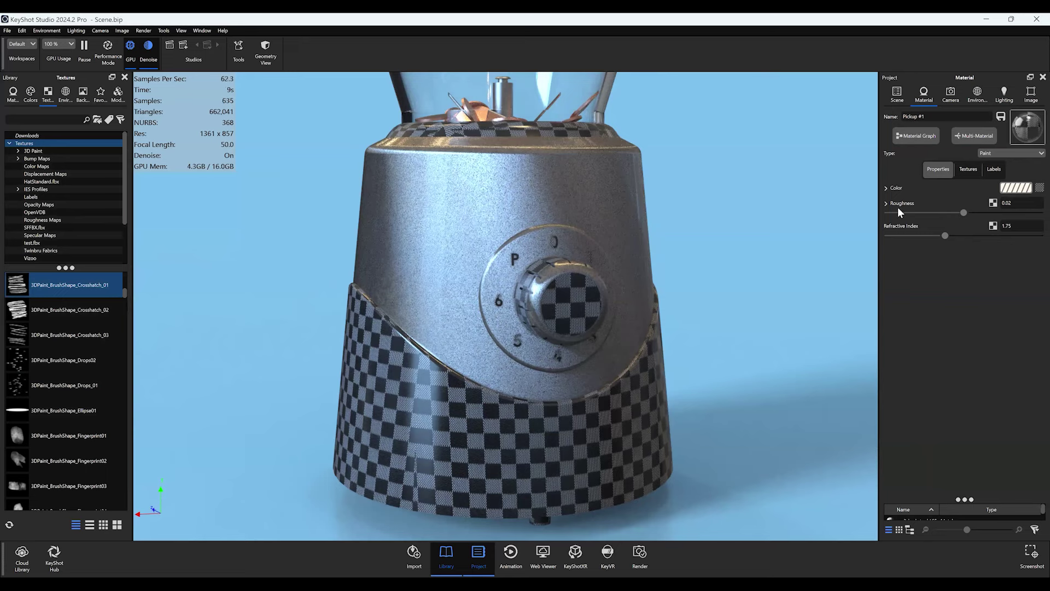
left_click(918, 135)
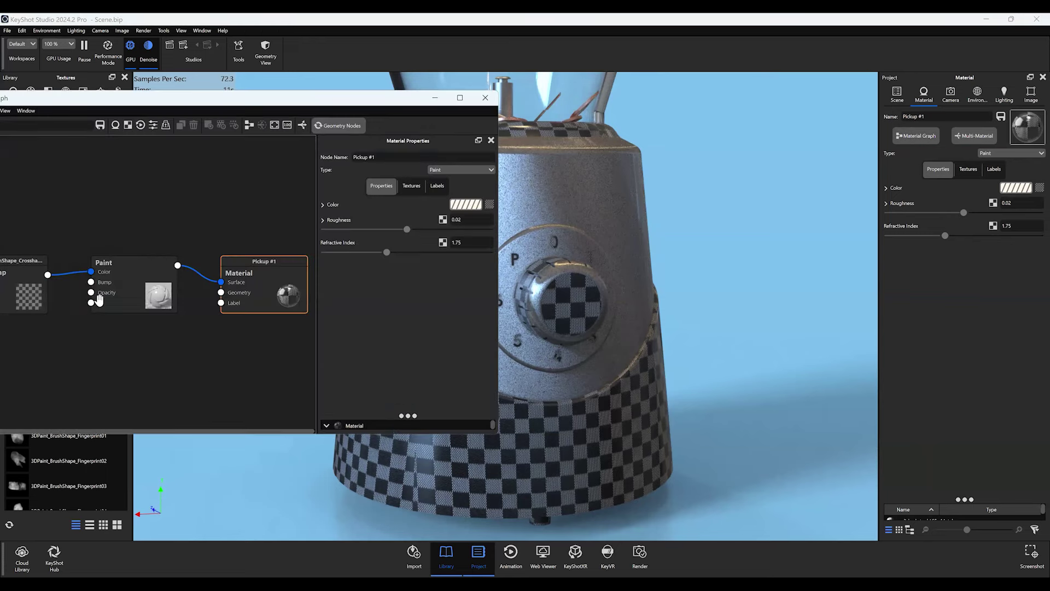
- Rearrange the Texture Map and Paint nodes and switch the material type to Generic
left_click_drag(36, 278, 73, 178)
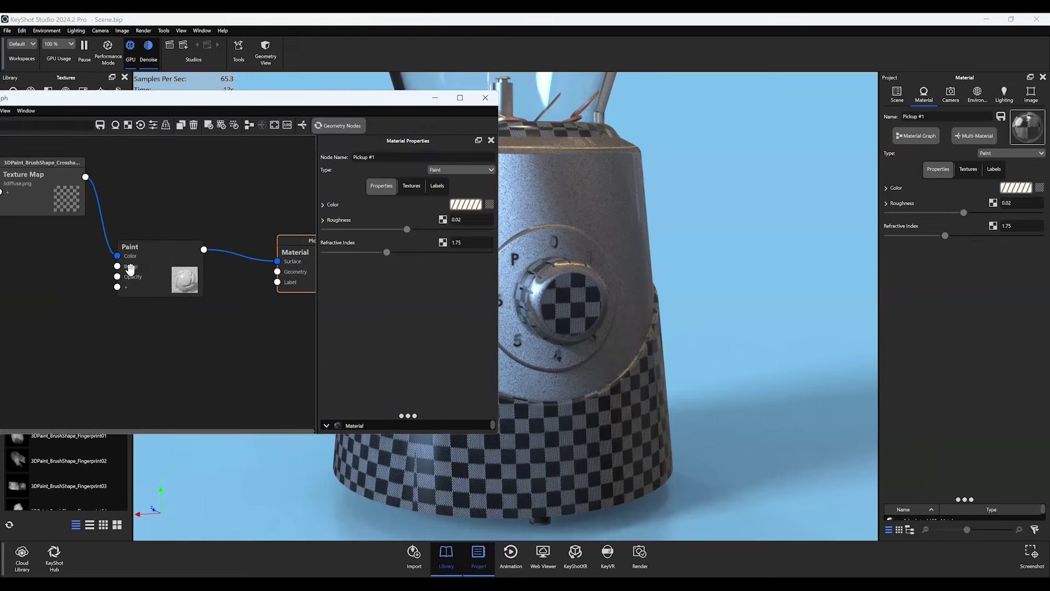
left_click_drag(131, 269, 175, 253)
left_click_drag(30, 198, 53, 196)
left_click(57, 191)
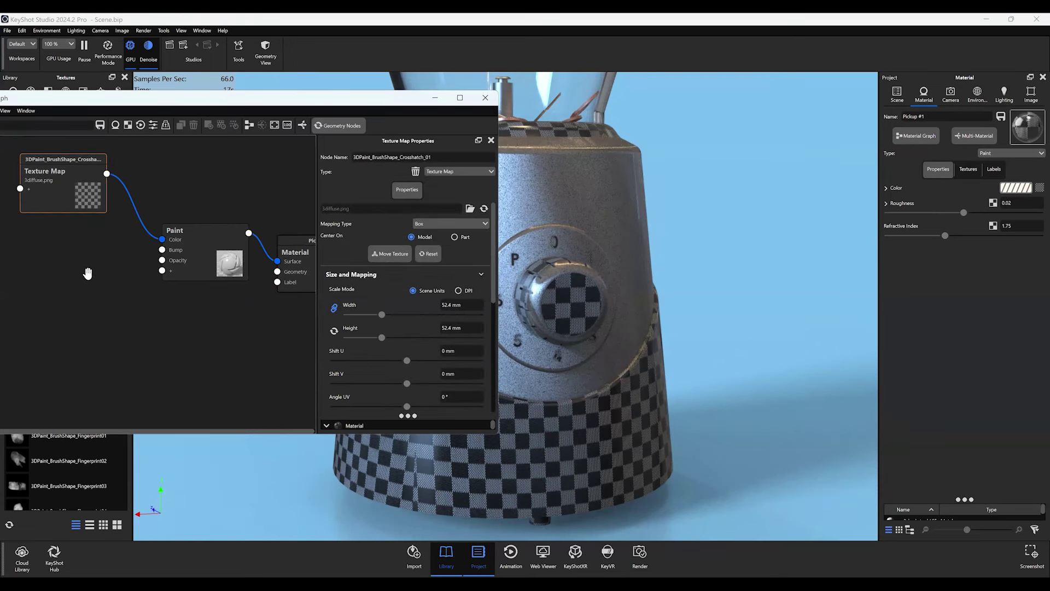
left_click(209, 242)
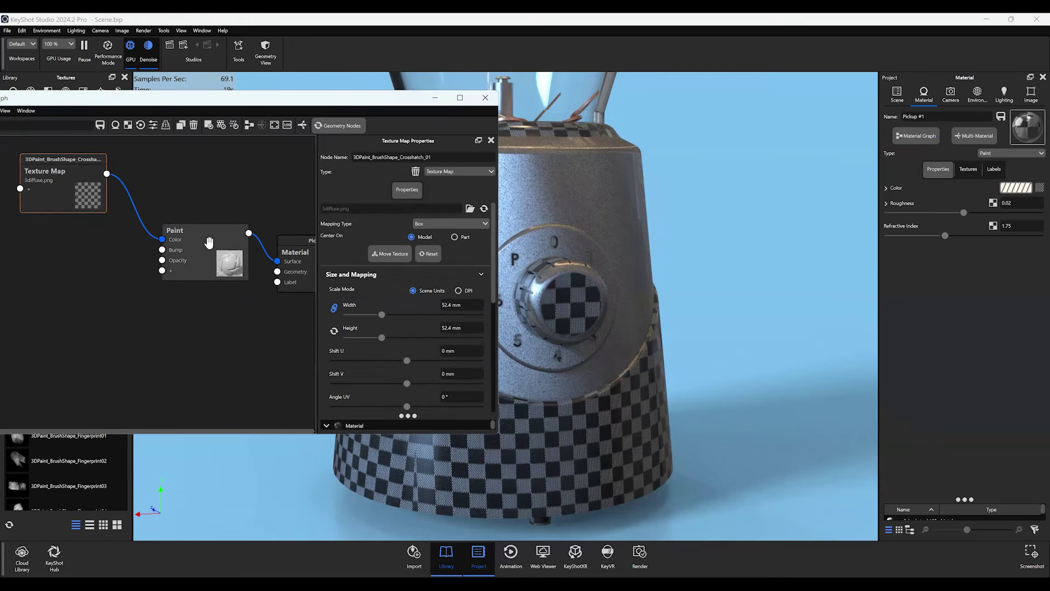
left_click(453, 172)
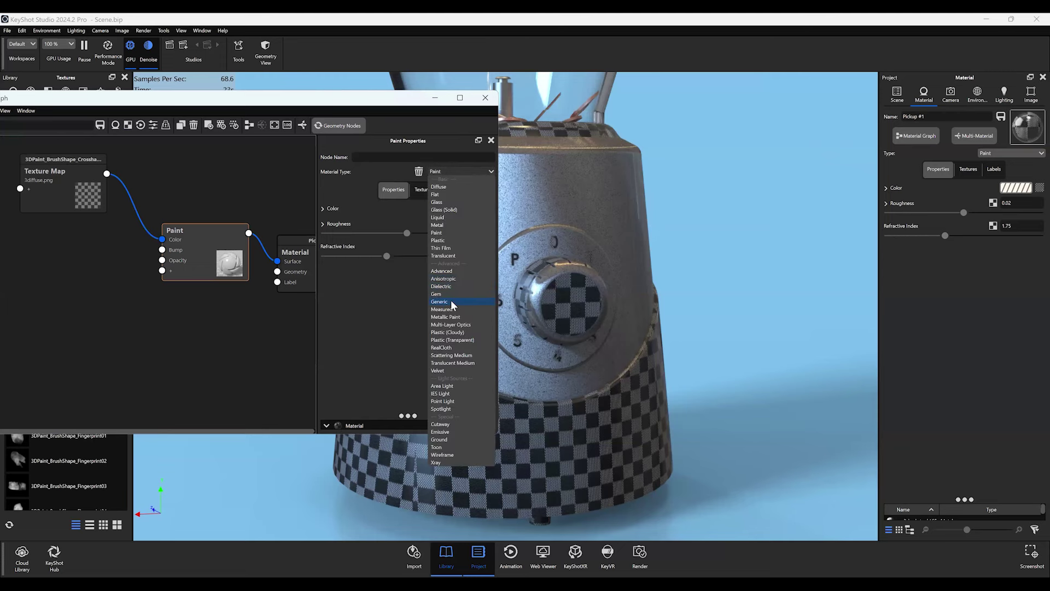
left_click(452, 301)
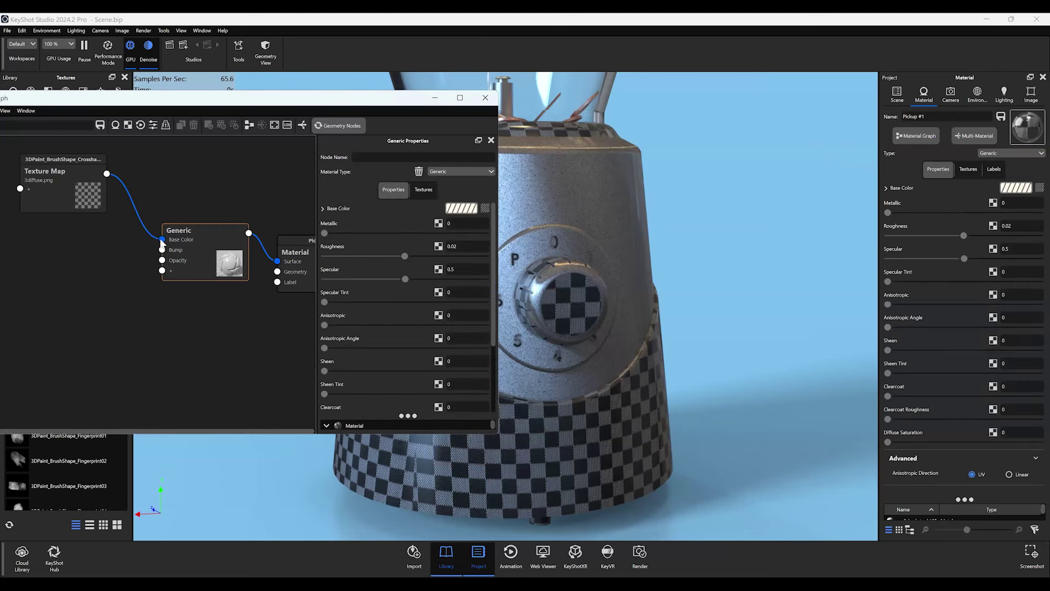
- Disconnect the texture, switch the material to Advanced, and close the material graph
left_click_drag(160, 239, 128, 242)
left_click_drag(107, 174, 200, 251)
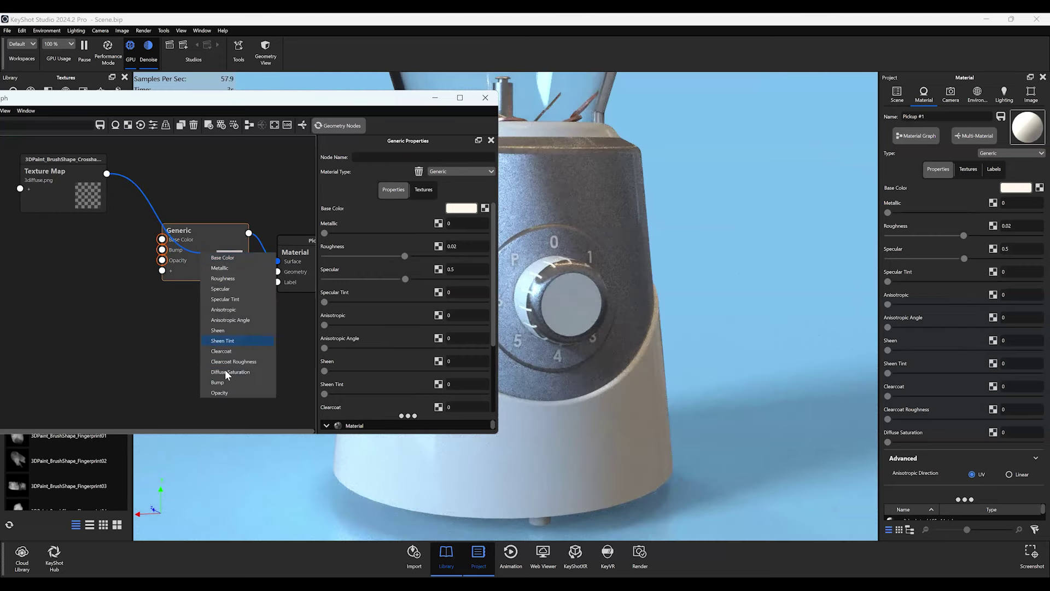
left_click(148, 327)
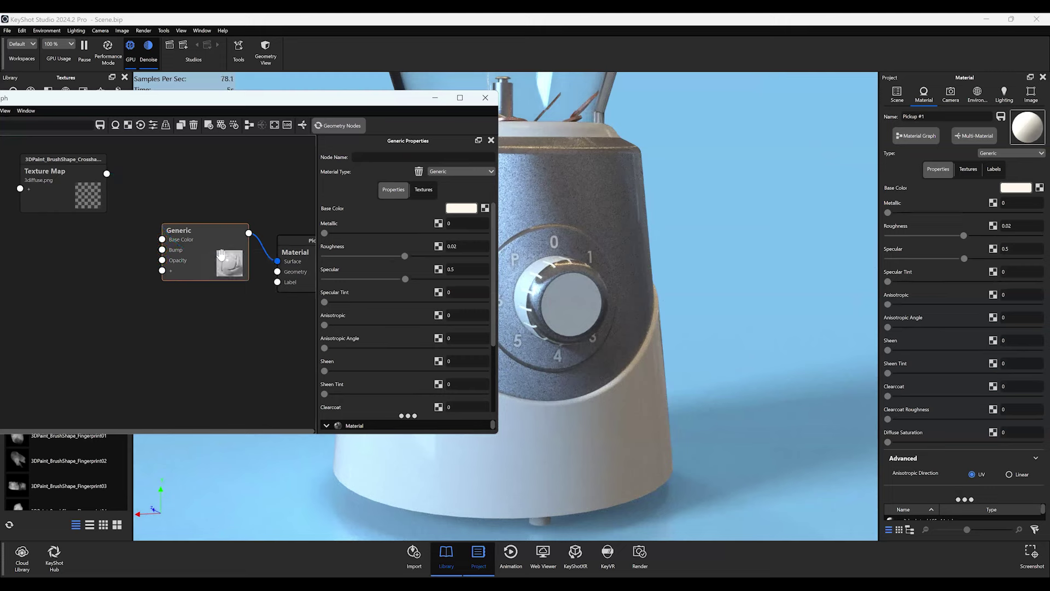
left_click(444, 172)
left_click(459, 271)
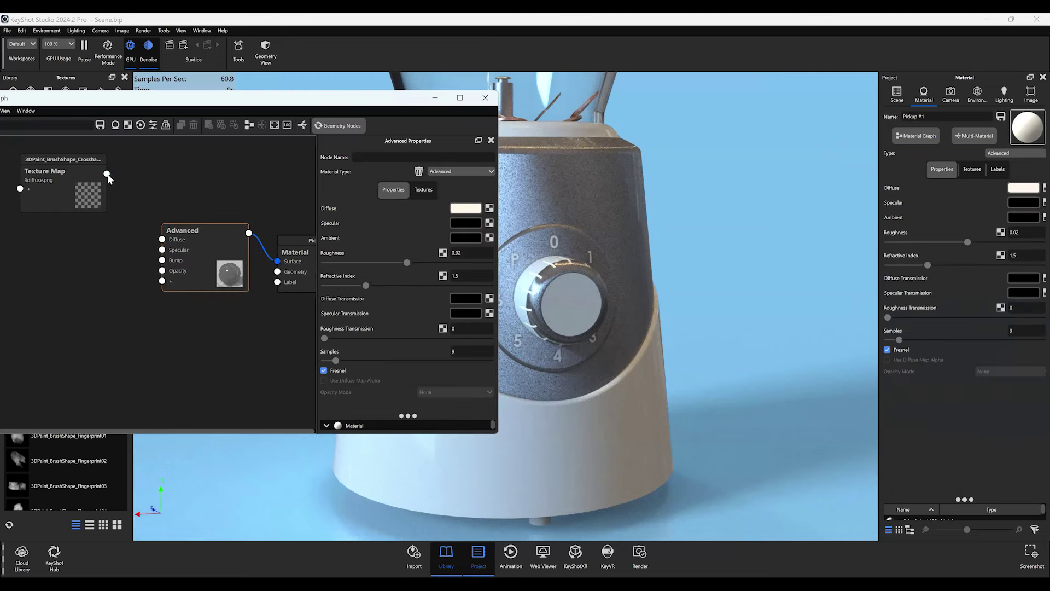
left_click_drag(106, 173, 189, 256)
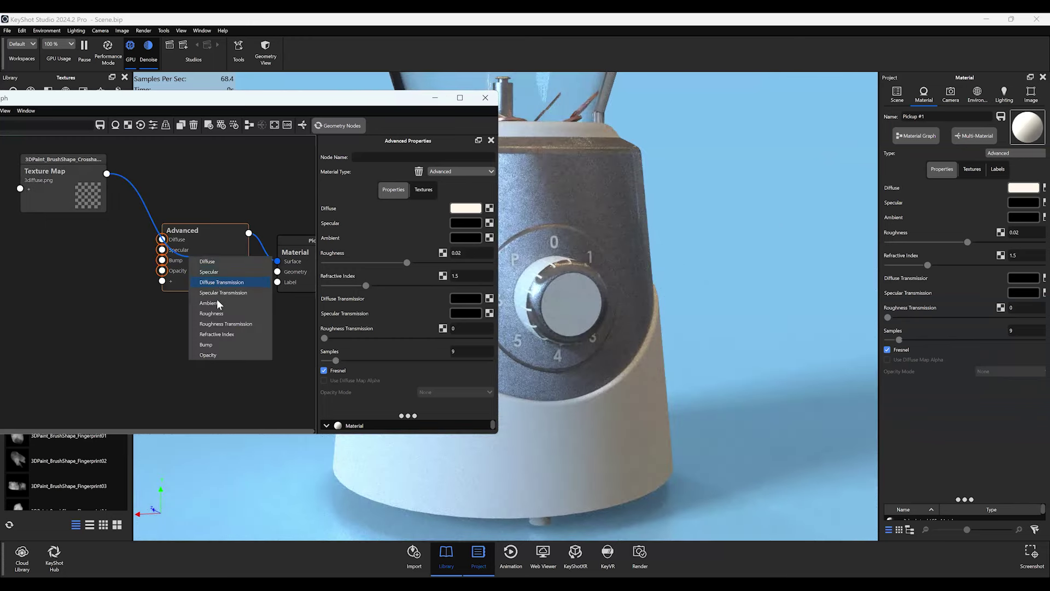
left_click(194, 202)
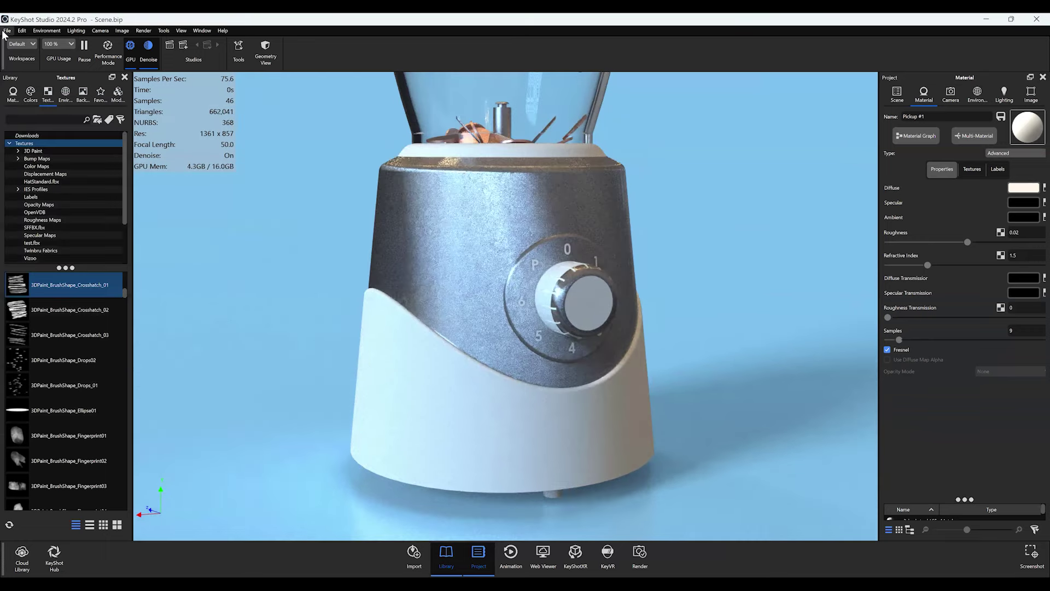
left_click(7, 31)
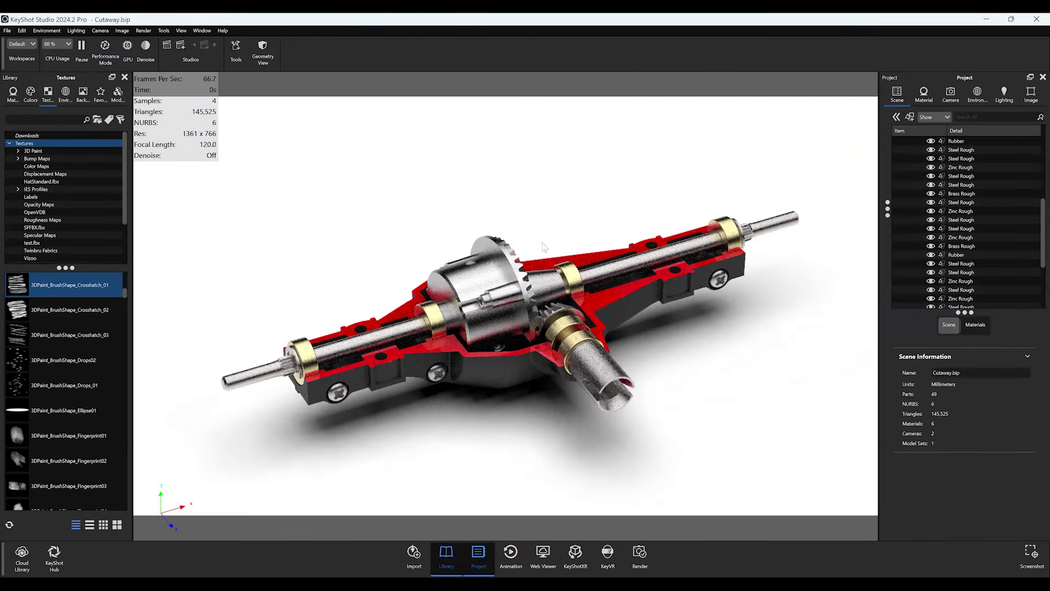
- Select the Cutaway node in the Scene tree and open its material settings
scroll(543, 246, "down", 5)
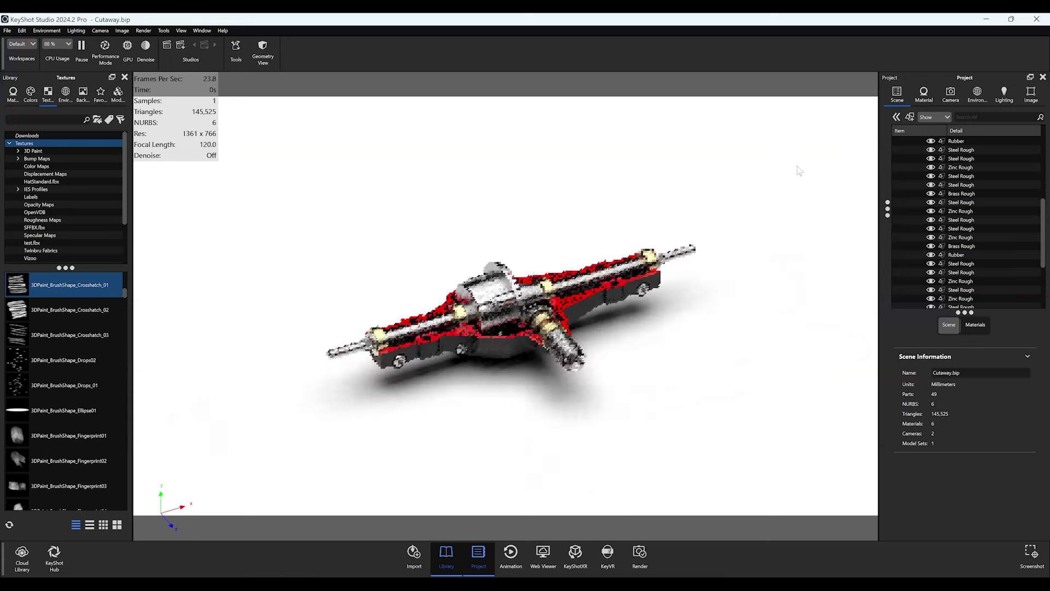
scroll(602, 288, "up", 3)
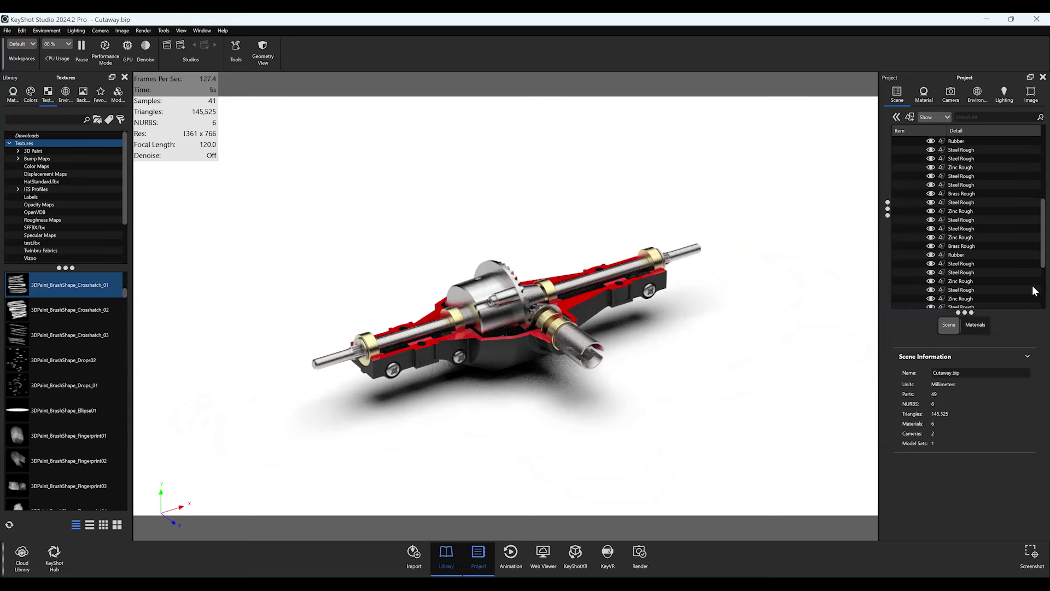
scroll(1034, 280, "down", 2)
scroll(1034, 280, "down", 3)
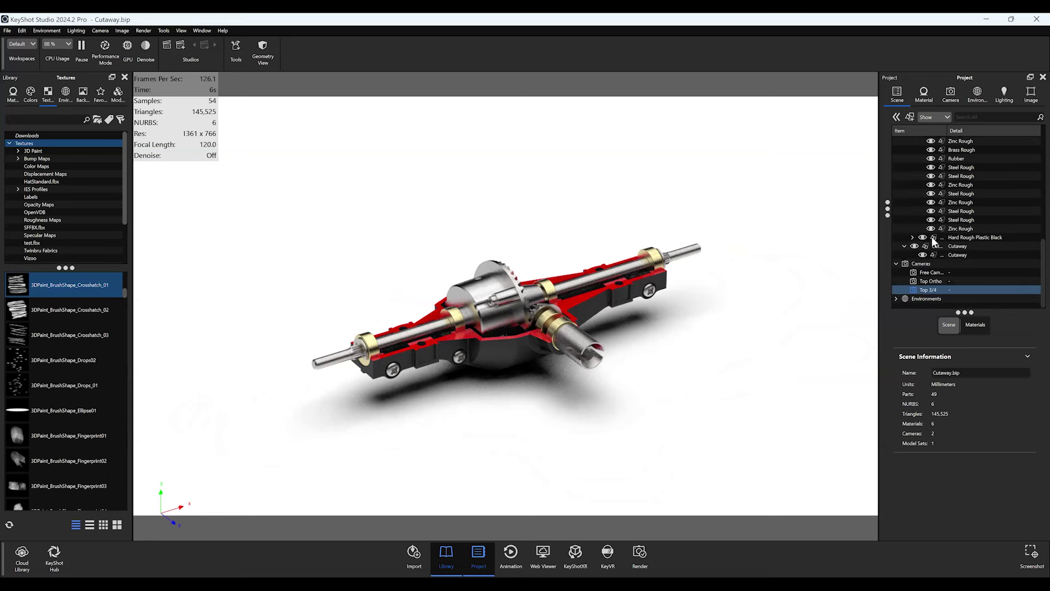
left_click(949, 253)
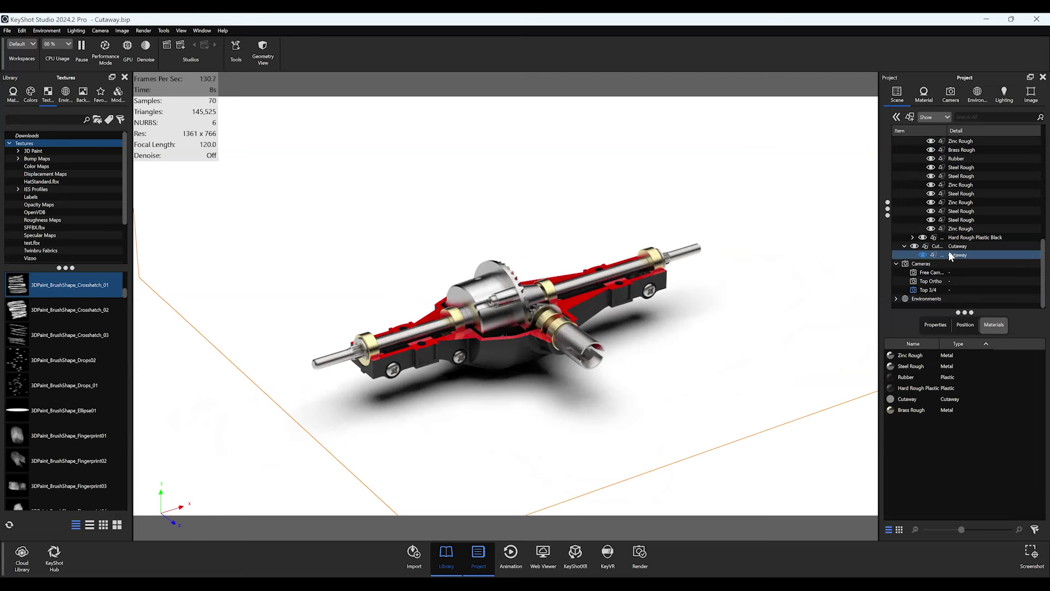
double_click(948, 253)
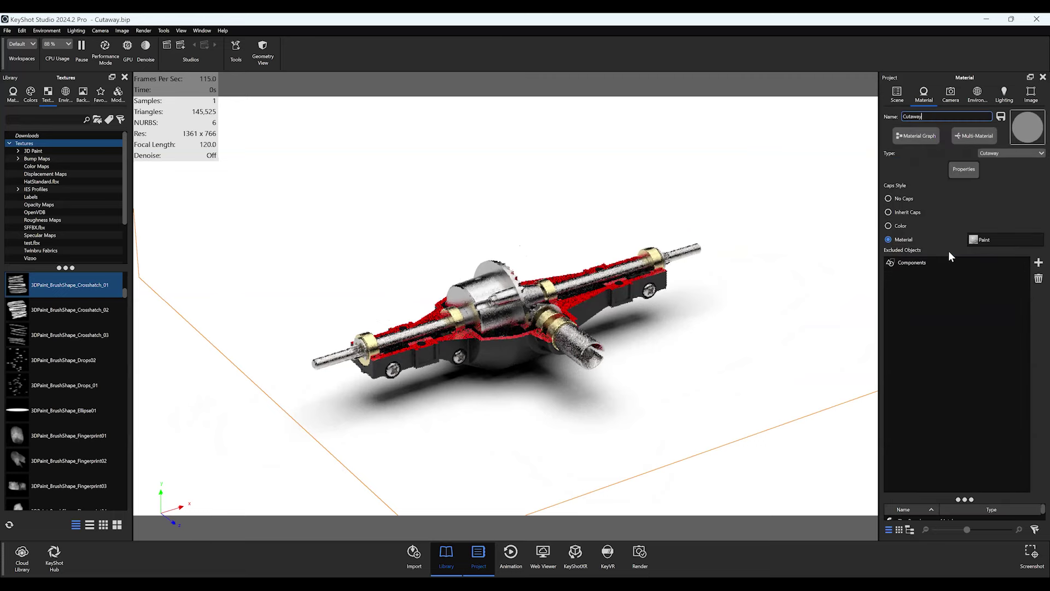
- Try the Diffuse material type on the cutaway, then undo back to Cutaway
left_click(988, 156)
left_click(887, 230)
scroll(627, 366, "down", 10)
left_click_drag(629, 364, 471, 314)
scroll(470, 312, "up", 5)
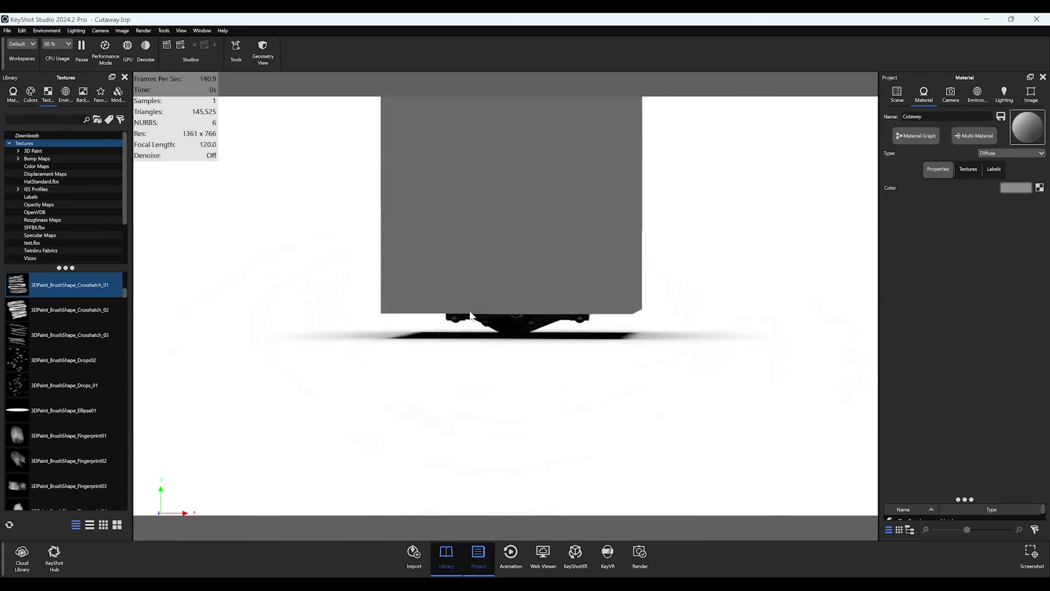
scroll(470, 315, "up", 4)
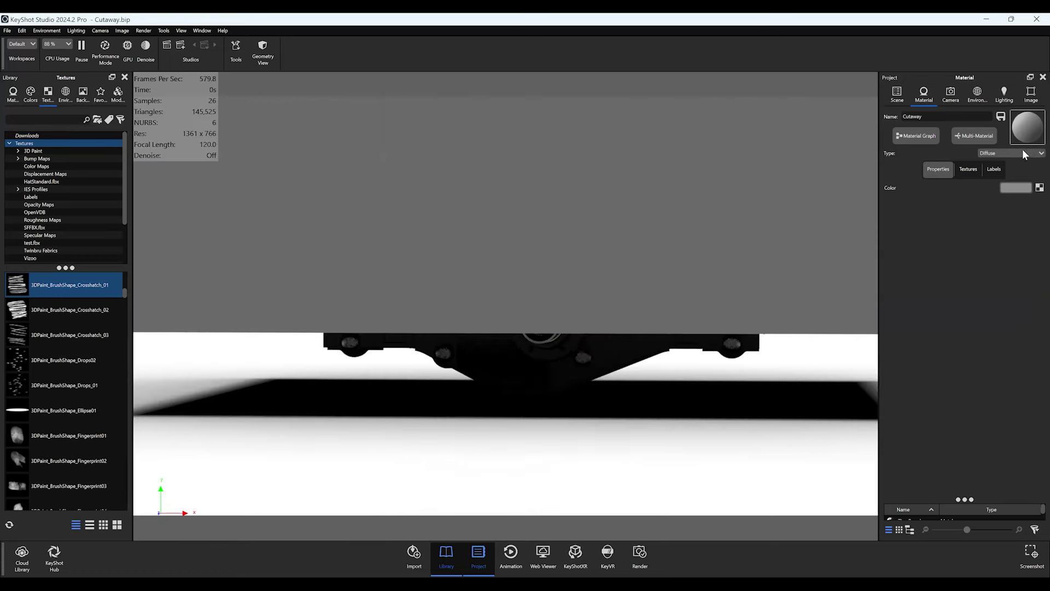
key("ctrl+z")
left_click_drag(600, 232, 892, 290)
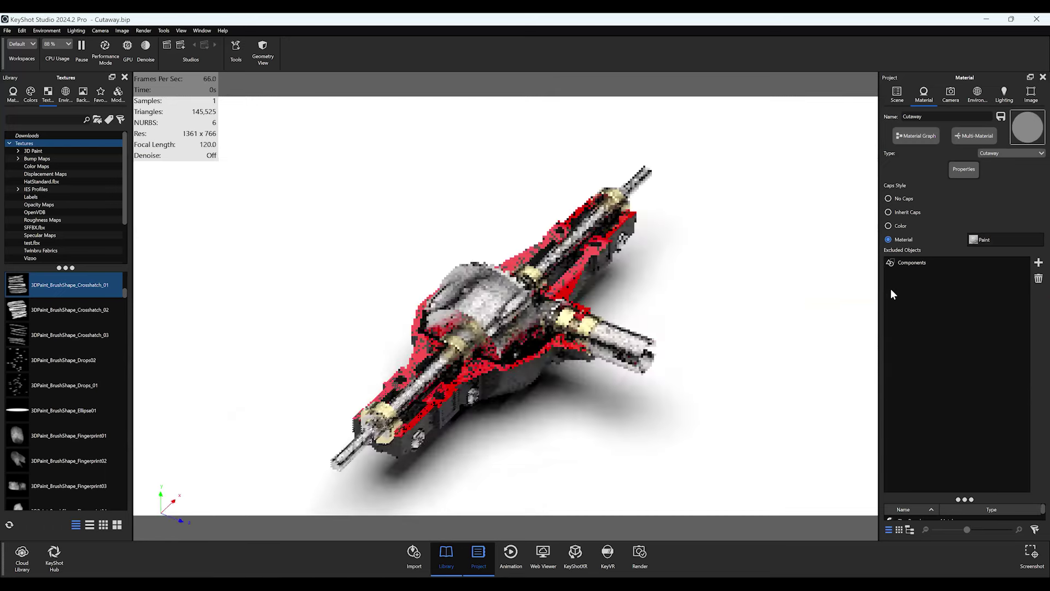
- Compare No Caps, inherited, red Color and Paint cap styles, settling on Paint material caps
left_click(913, 268)
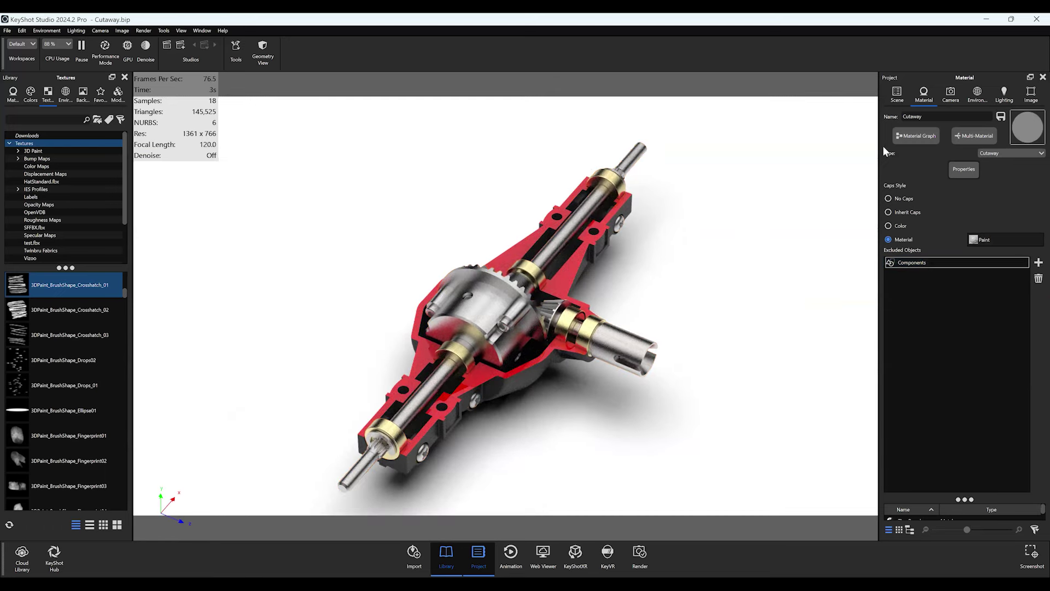
left_click(900, 199)
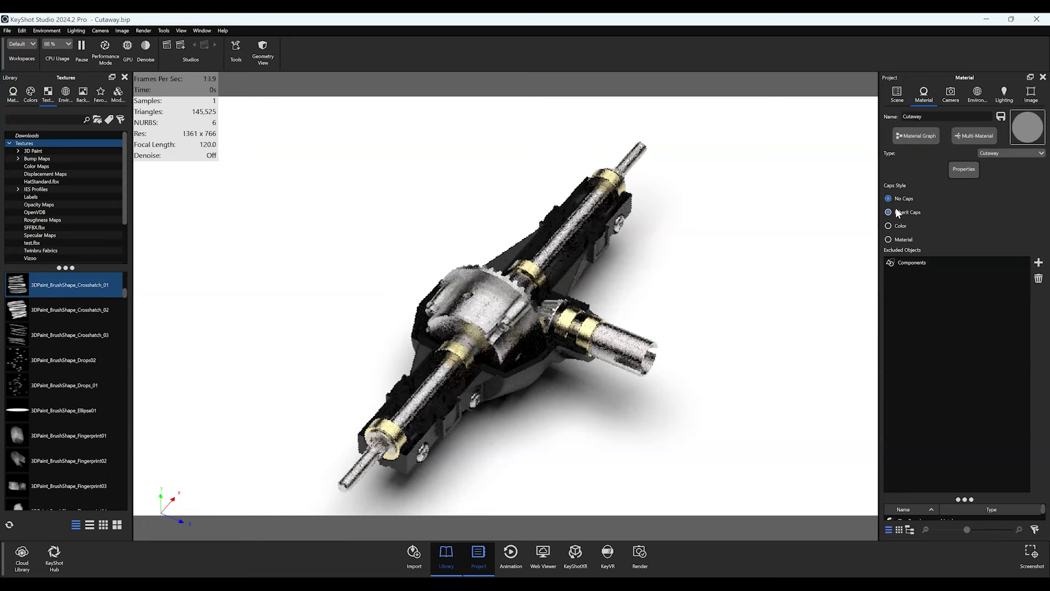
left_click(897, 212)
left_click(894, 225)
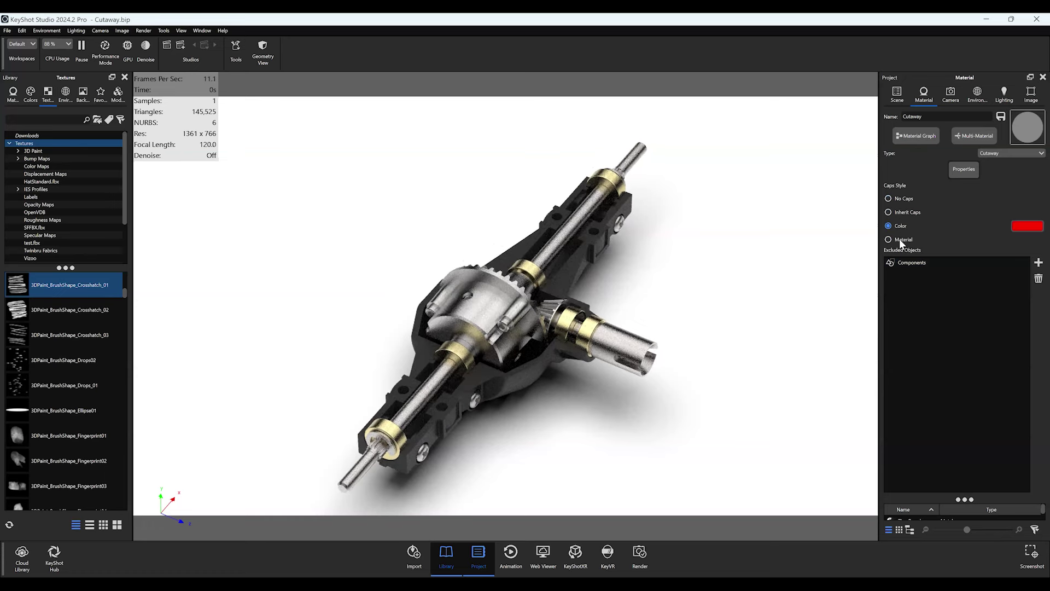
left_click(898, 239)
left_click(894, 224)
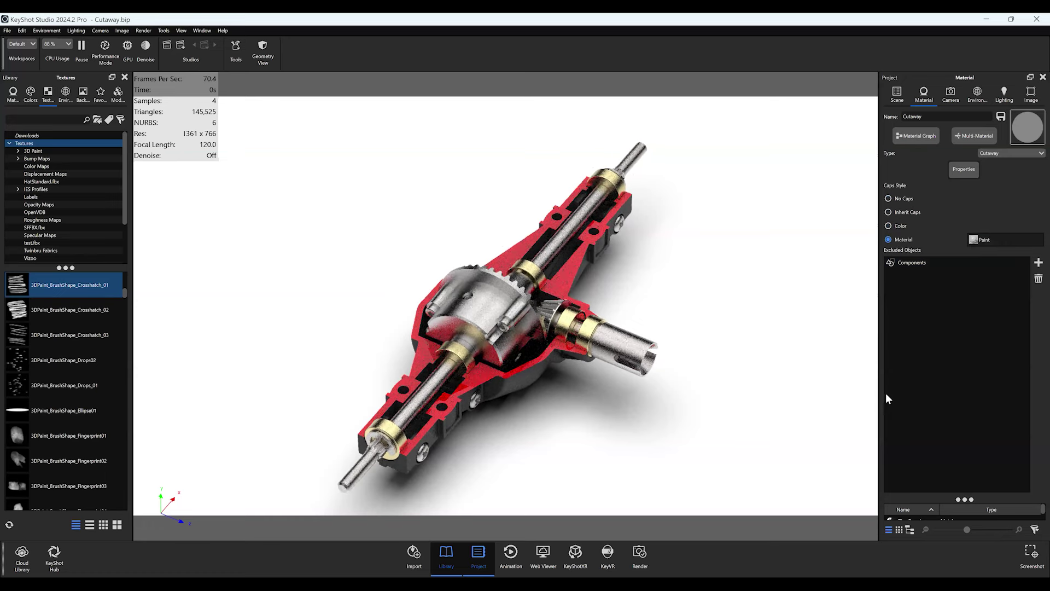
left_click(897, 95)
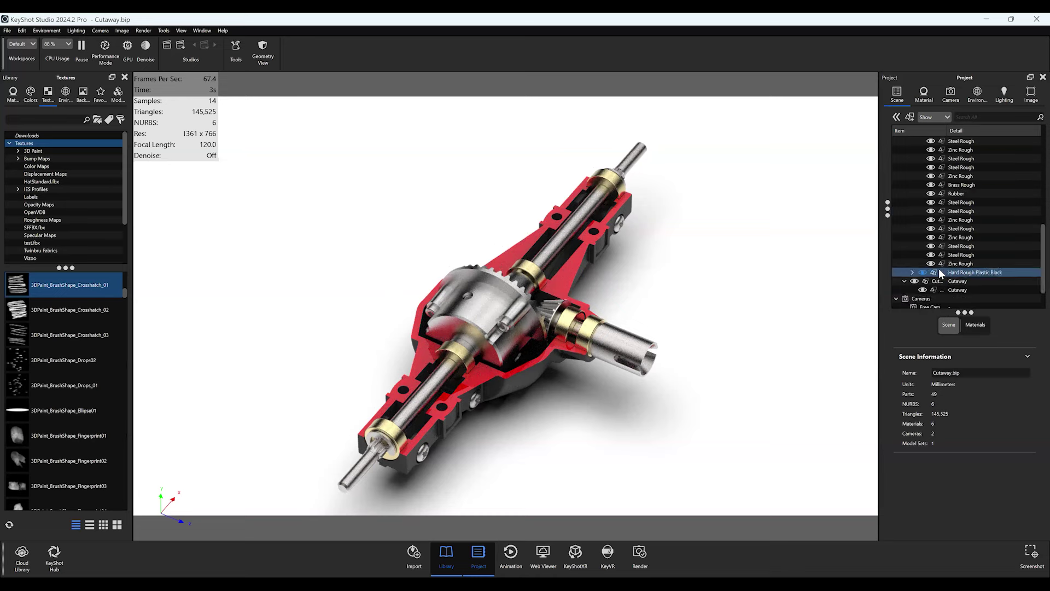
- Move the selected Cutaway cube up along Y to 186.544 so the axle renders uncut
scroll(938, 268, "down", 2)
left_click(953, 248)
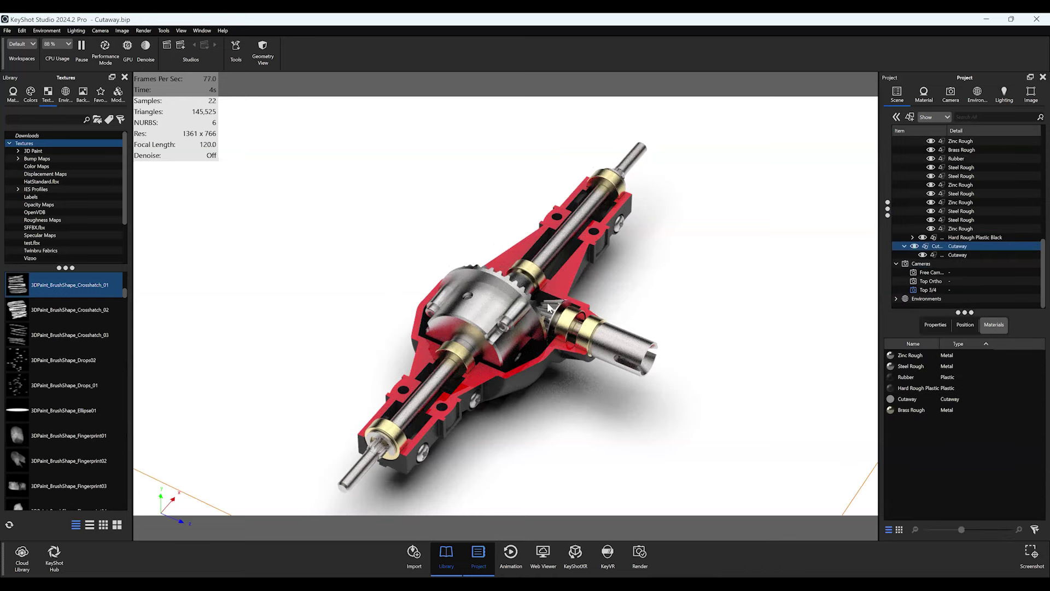
scroll(448, 265, "down", 5)
left_click_drag(449, 266, 453, 375)
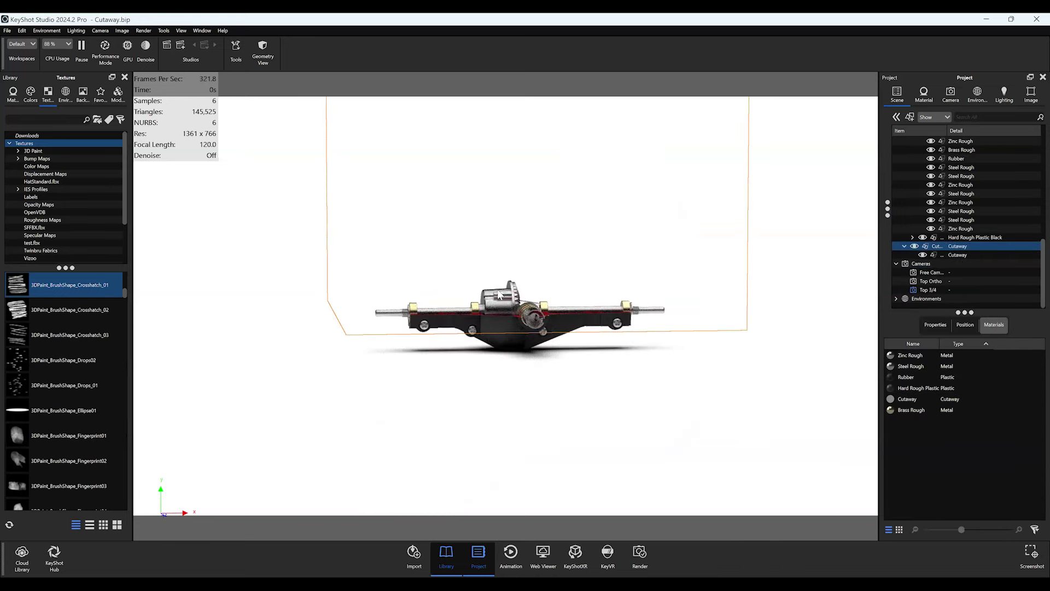
key("ctrl+d")
scroll(567, 211, "down", 5)
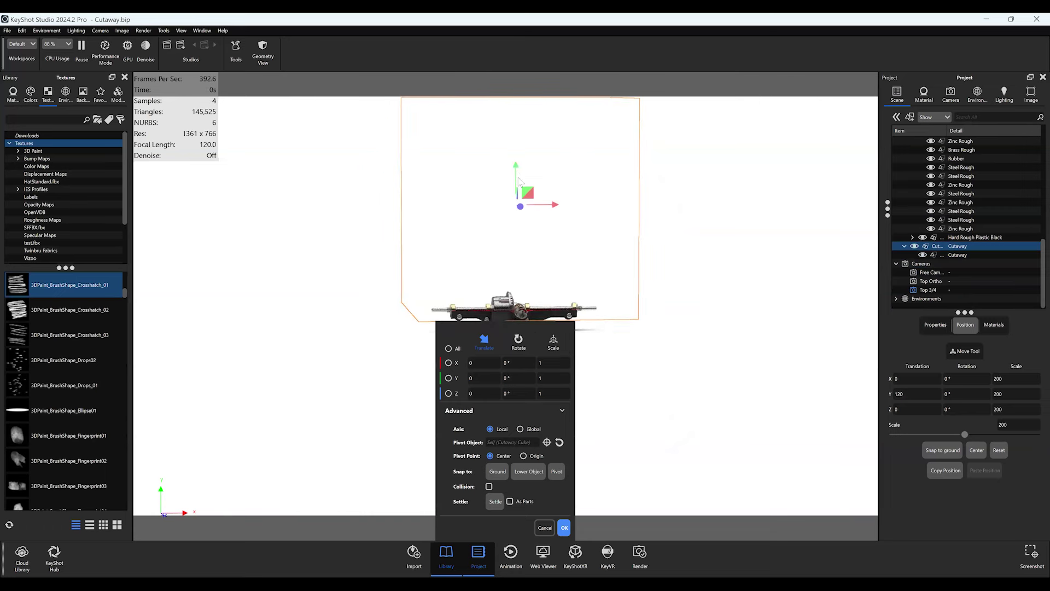
mouse_move(515, 131)
left_mouse_down()
mouse_move(515, 166)
mouse_move(517, 112)
left_mouse_up()
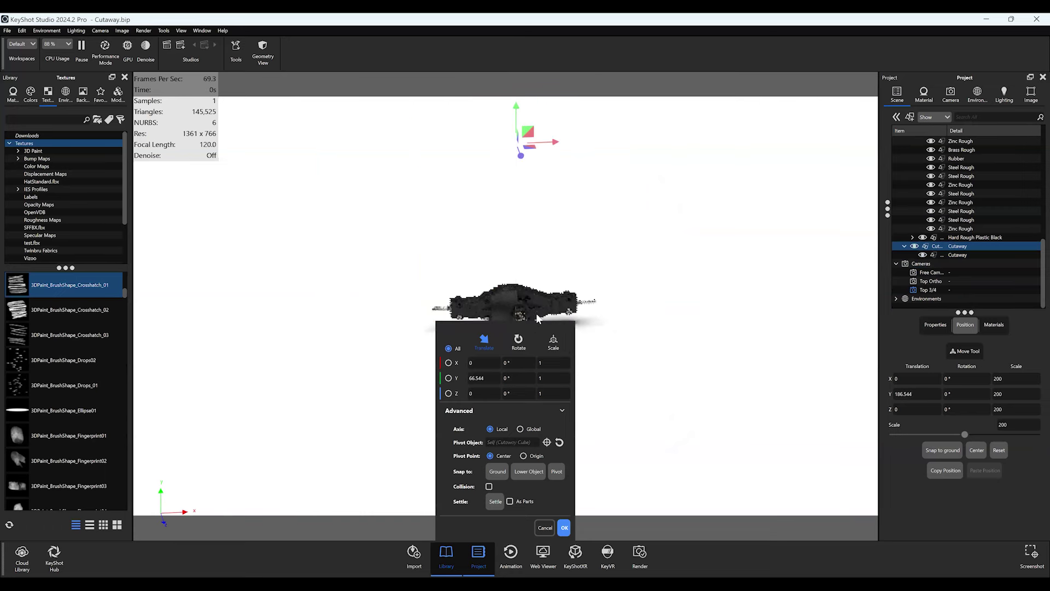
left_click(564, 529)
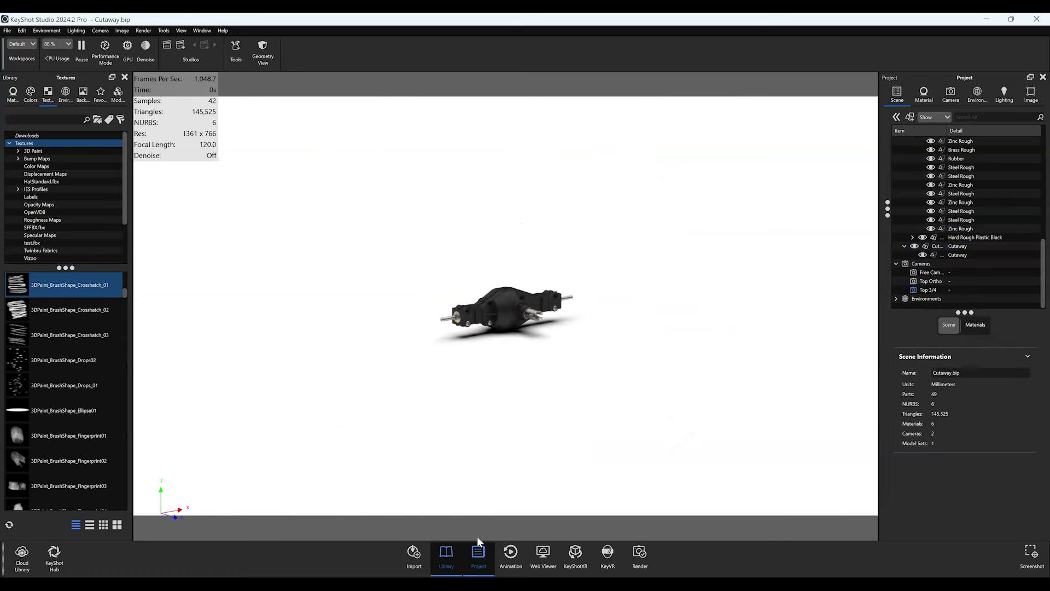
- In the Animation Wizard, preview the Fade, Rotation, Twist and Keyframe types, then choose Translation
left_click(510, 553)
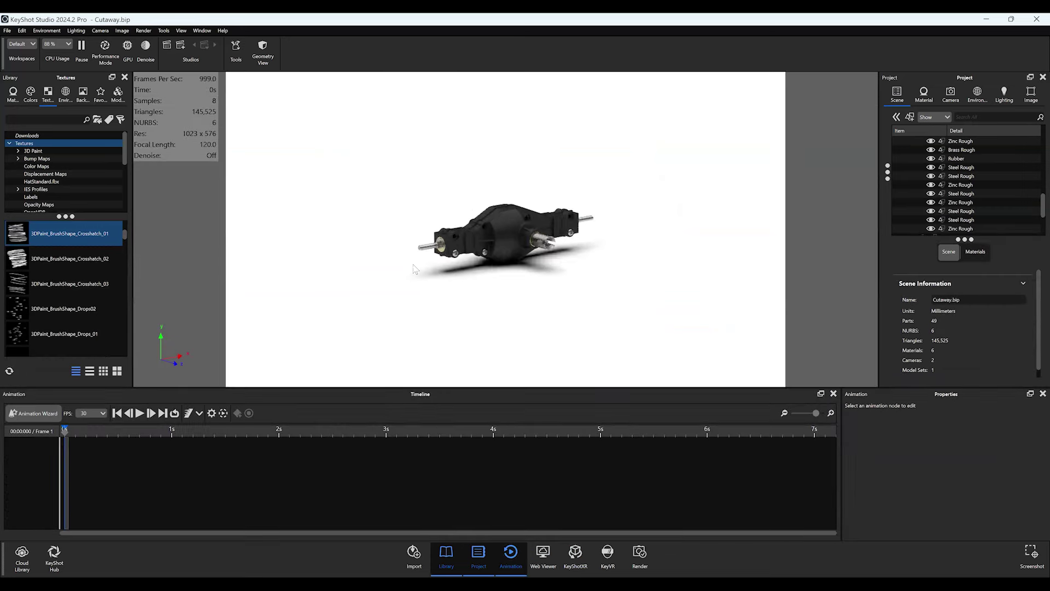
left_click(21, 412)
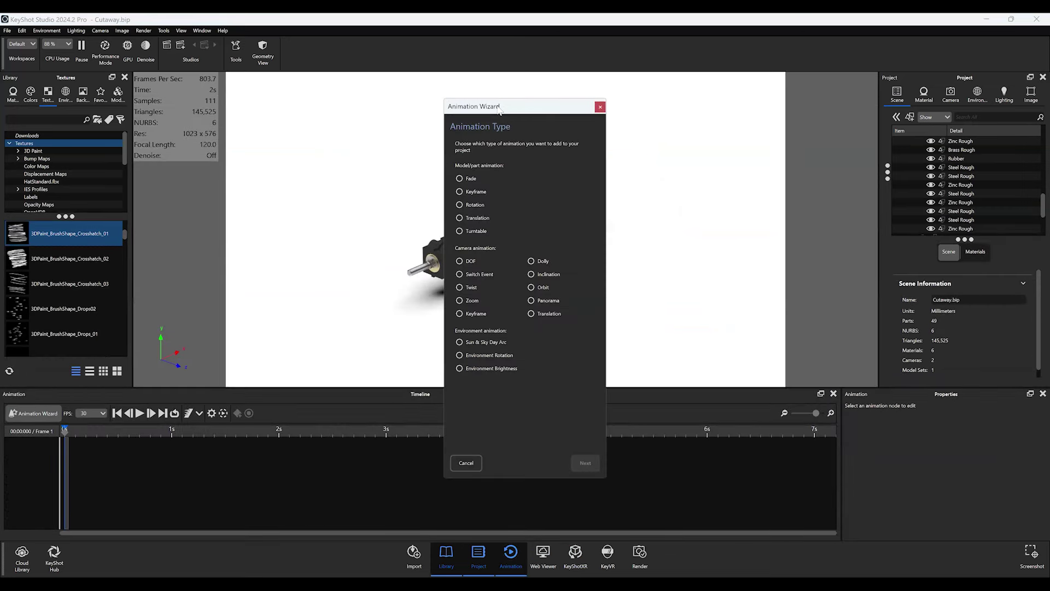
left_click_drag(498, 109, 687, 90)
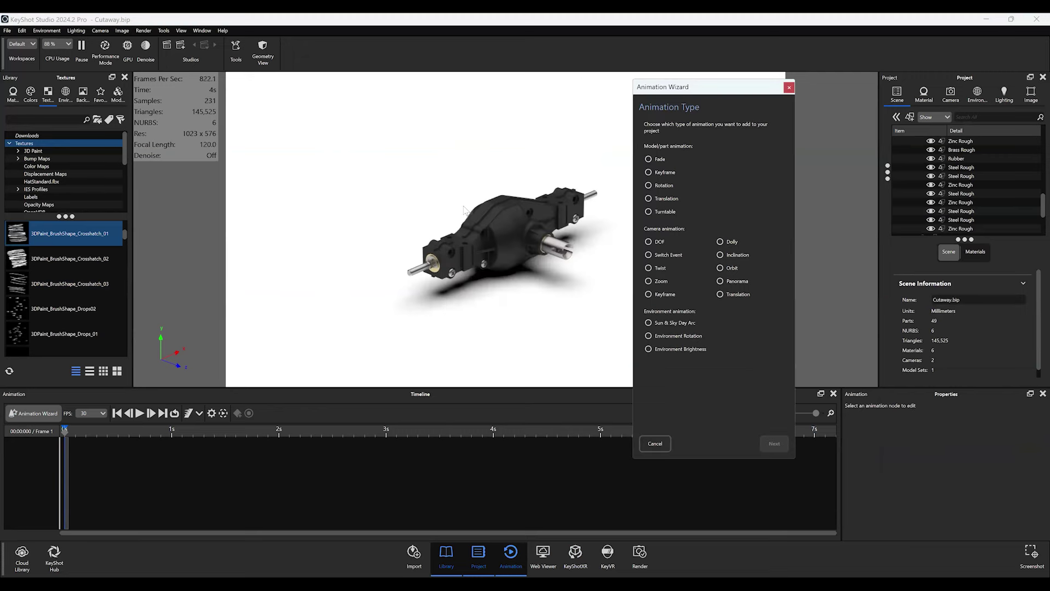
left_click(660, 159)
left_click(664, 186)
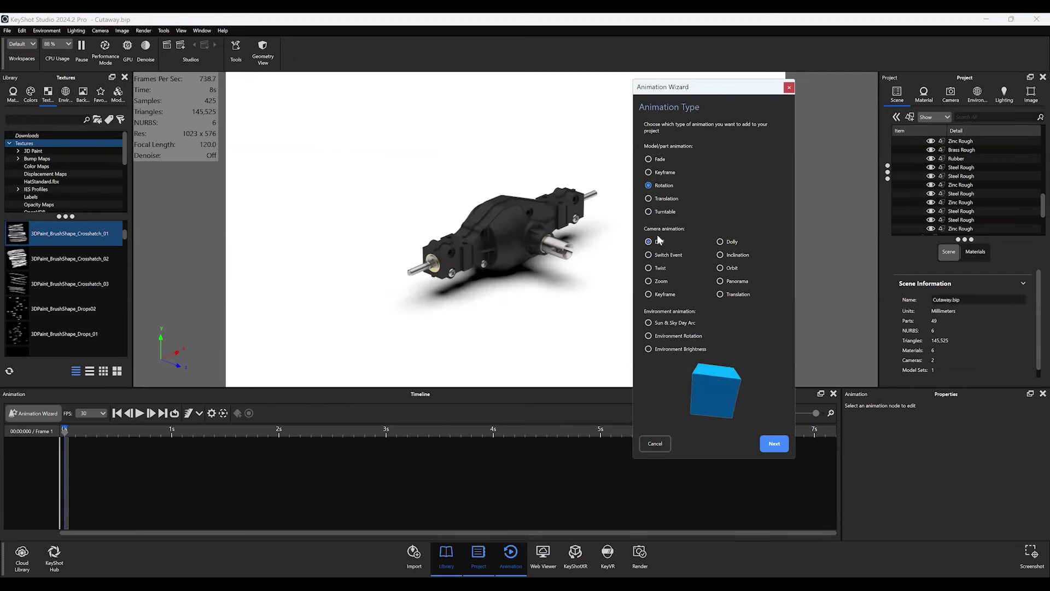
left_click(650, 268)
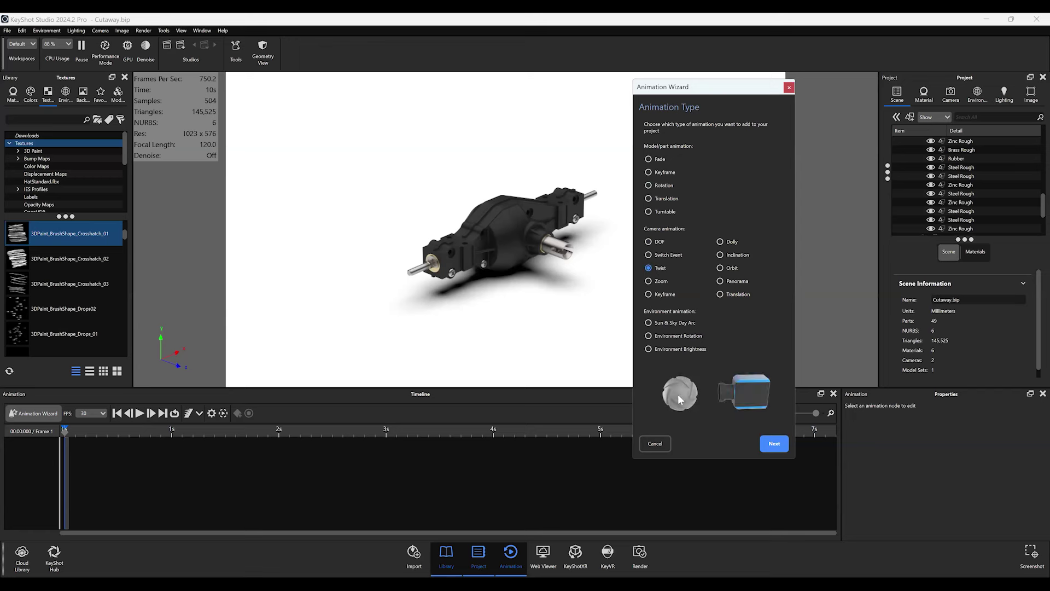
left_click(661, 172)
left_click(660, 197)
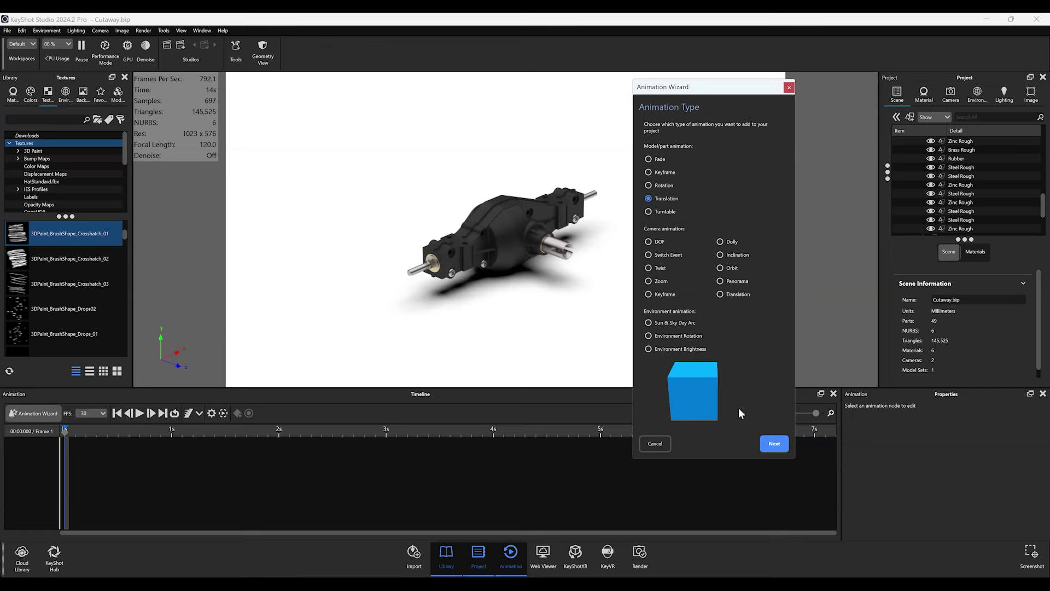
- Apply the translation to Cutaway Cube and edit its Translate Y distance (1, 1 s, Linear)
left_click(772, 444)
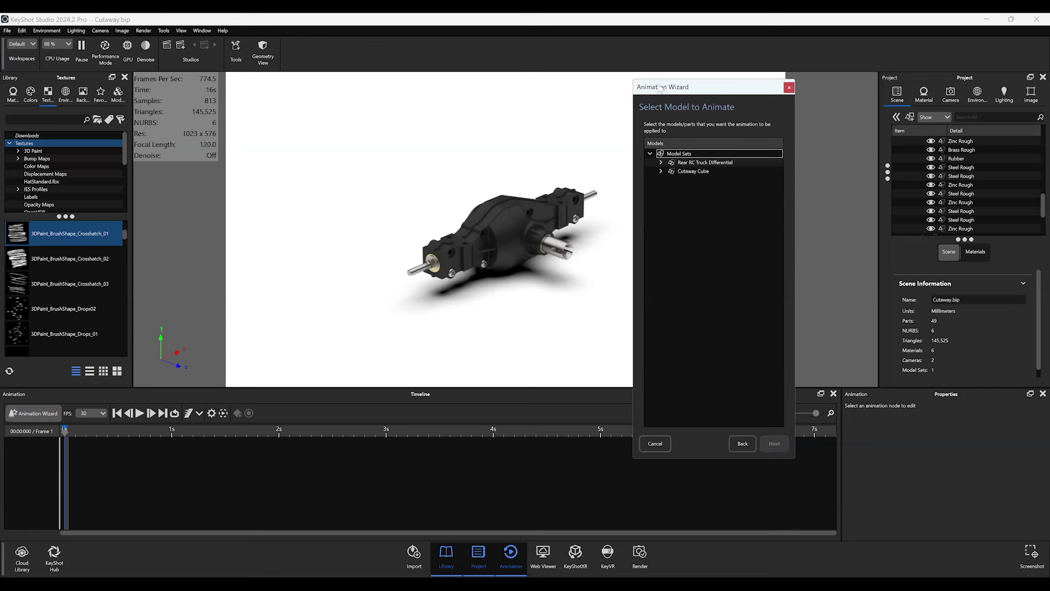
left_click(686, 171)
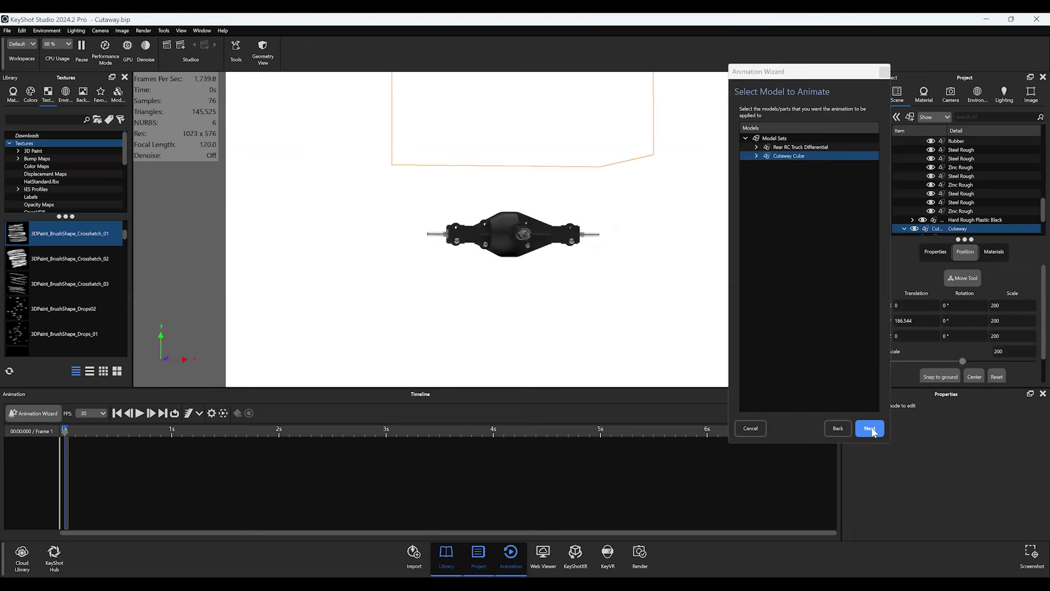
left_click(869, 429)
left_click(850, 169)
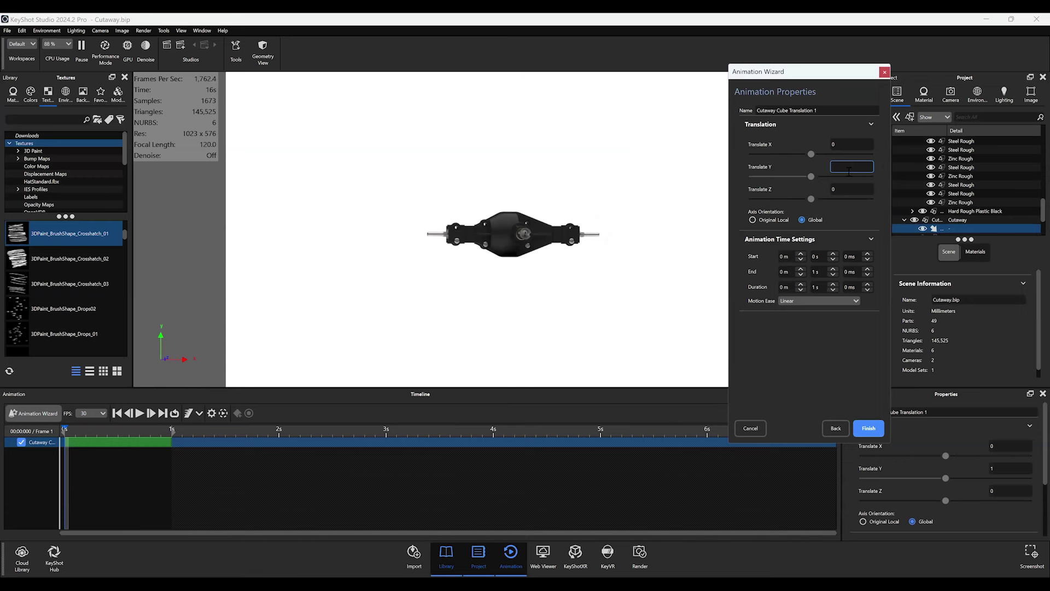
- Set the cutaway cube's Translate Y distance to -60 and preview the end position
type("100")
left_click(162, 413)
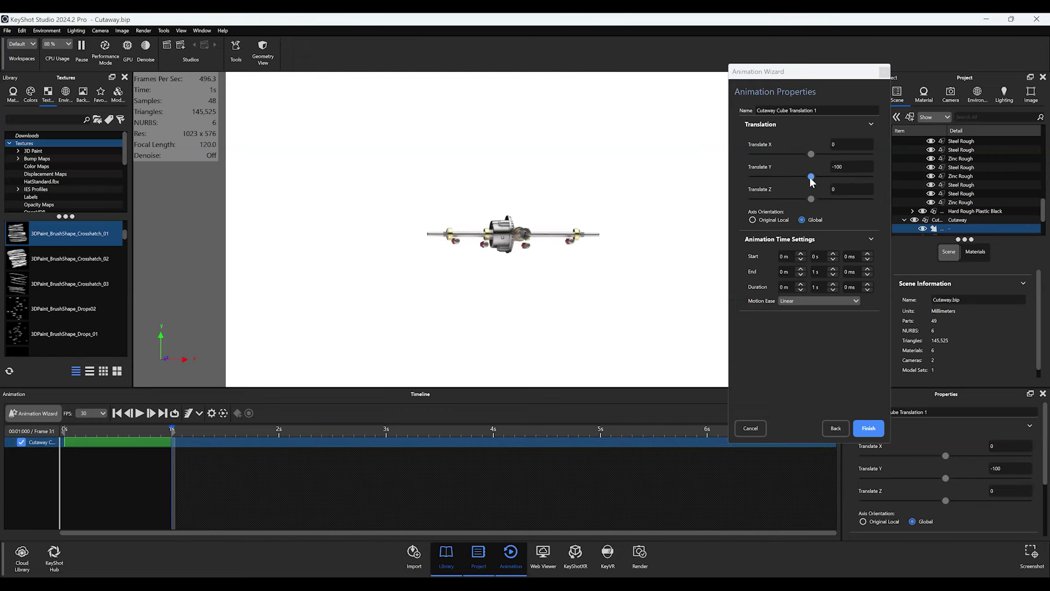
left_click_drag(811, 182, 838, 181)
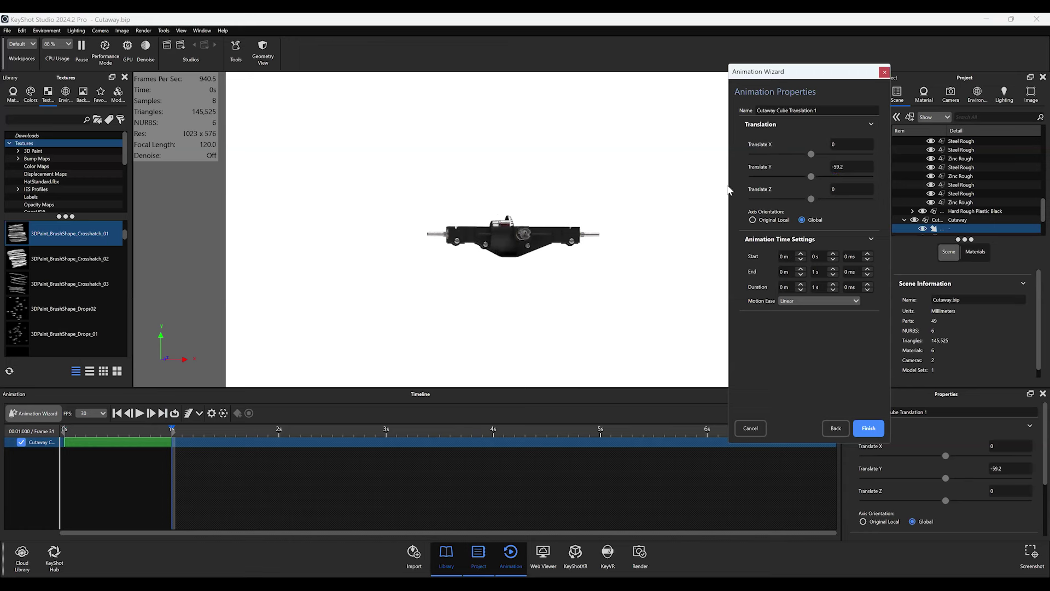
double_click(858, 167)
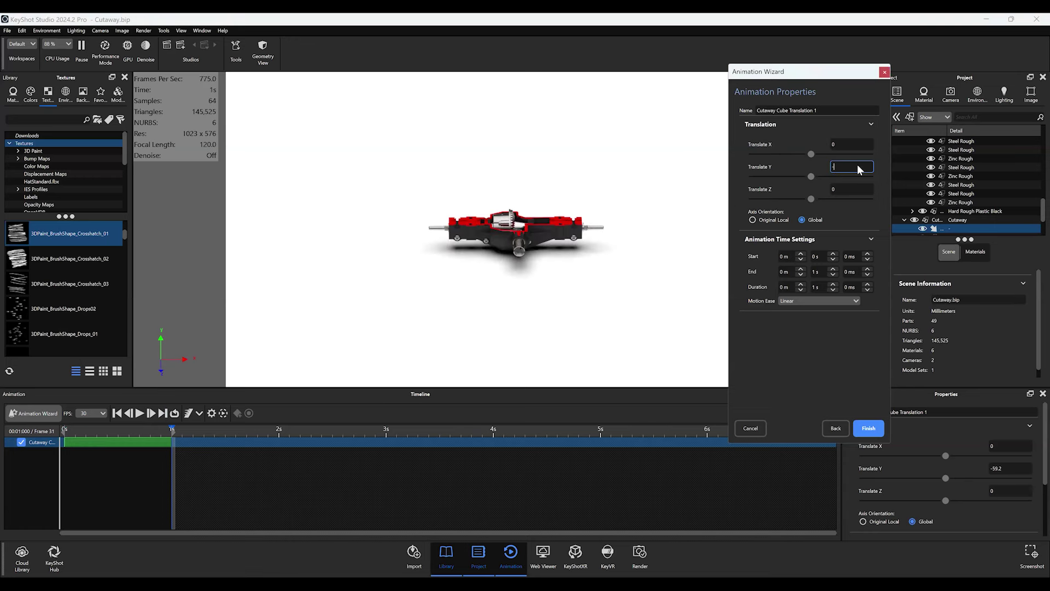
type("-60")
key("Return")
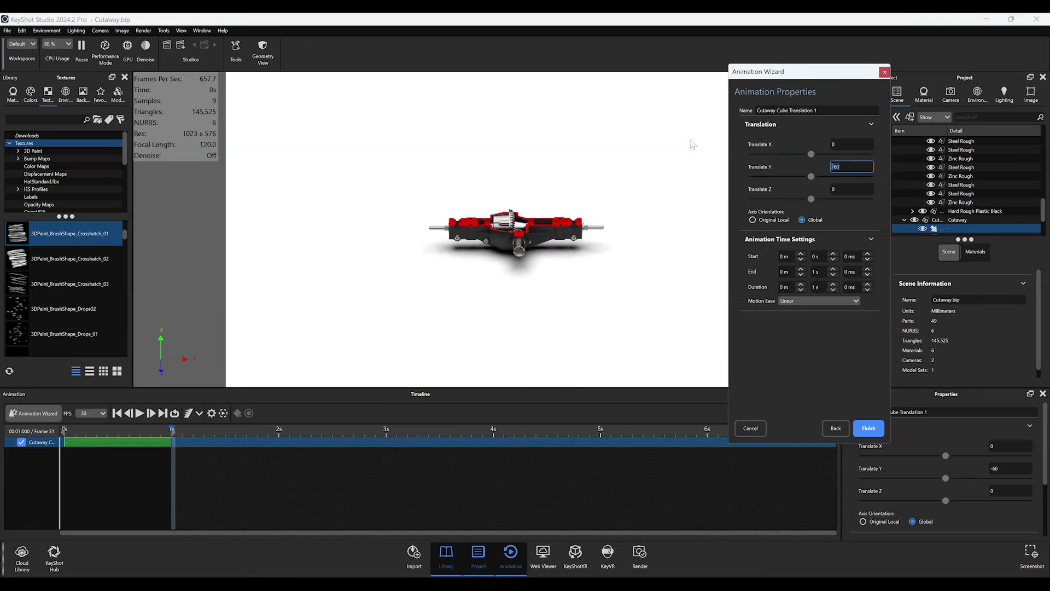
- Give the translation Ease In/Out motion and a 2-second duration, then finish it
left_click(818, 299)
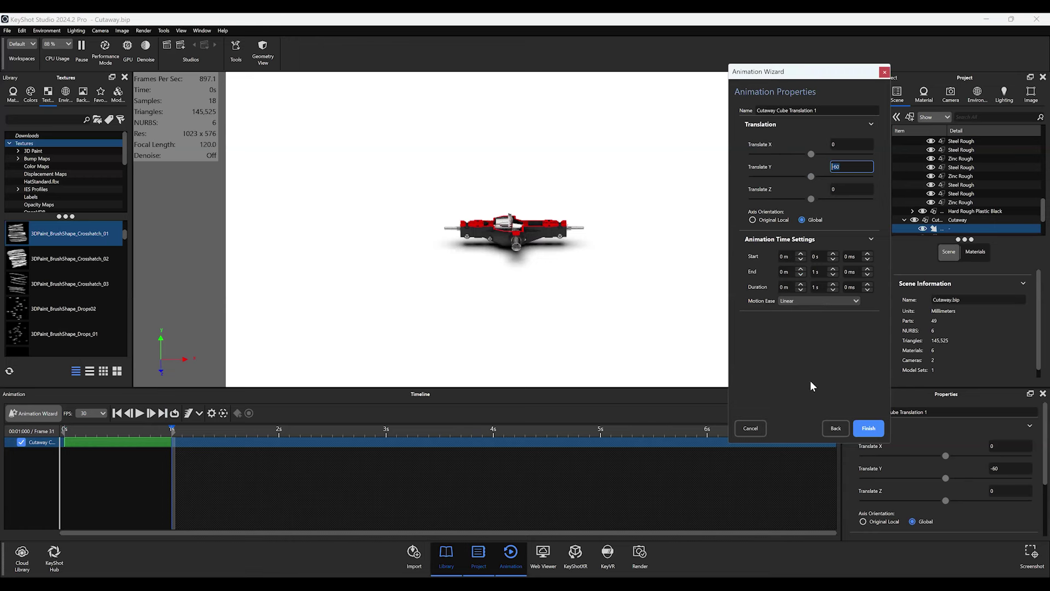
left_click(809, 379)
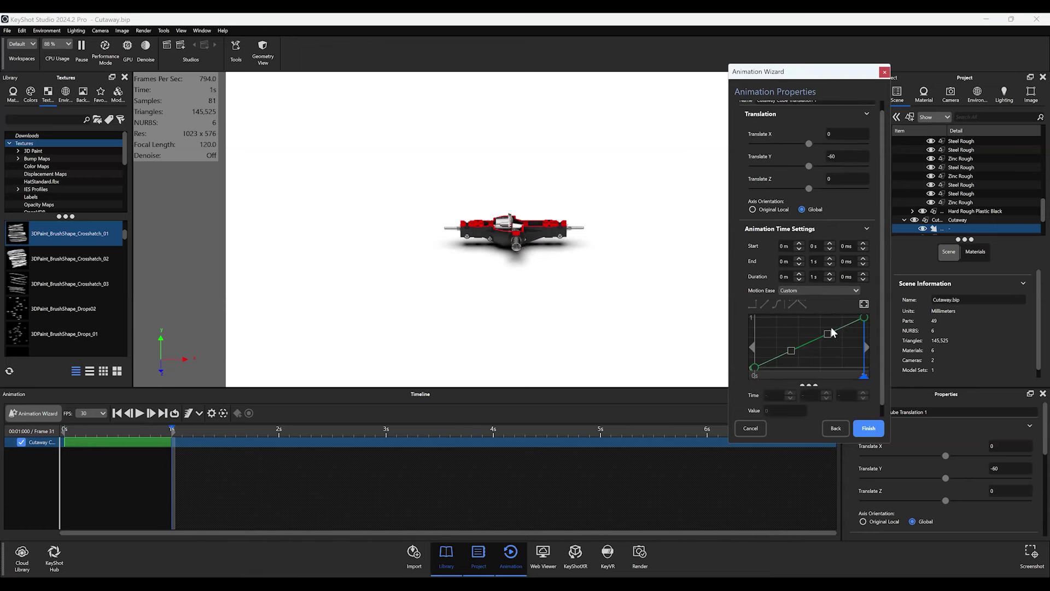
left_click(815, 291)
left_click(807, 357)
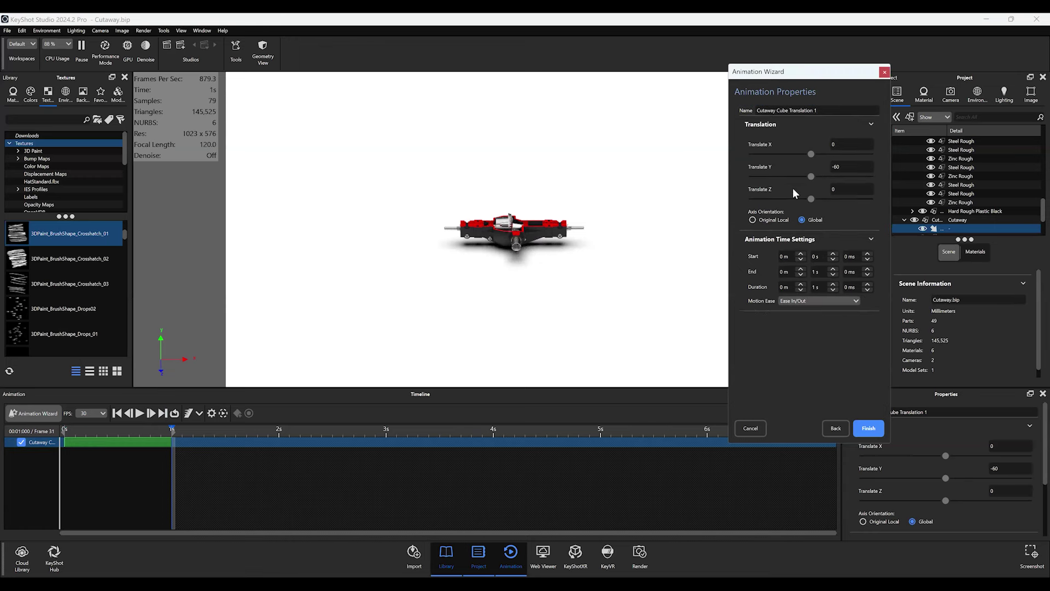
left_click(832, 283)
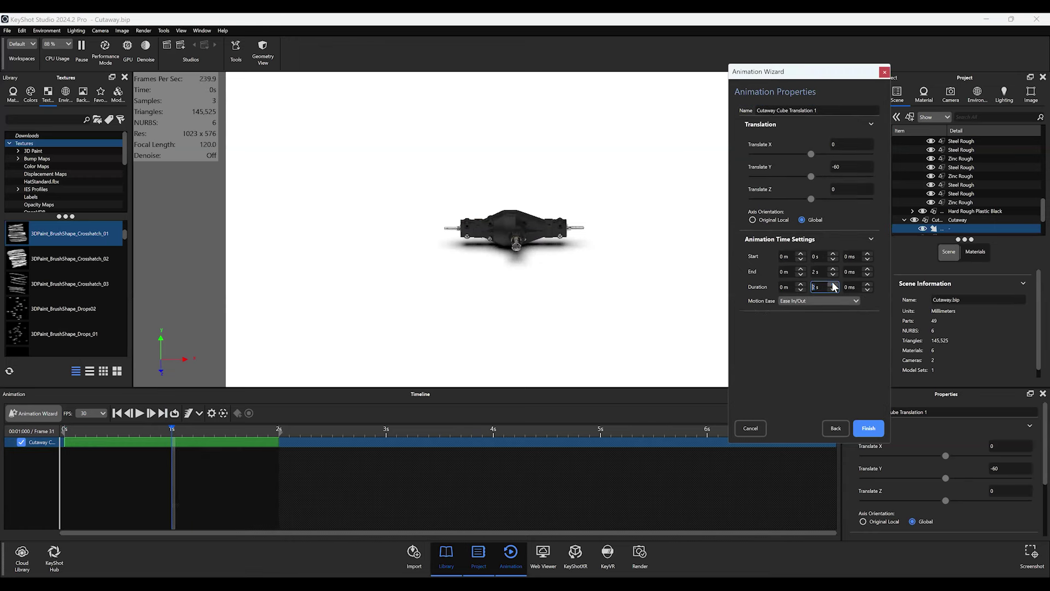
left_click(871, 428)
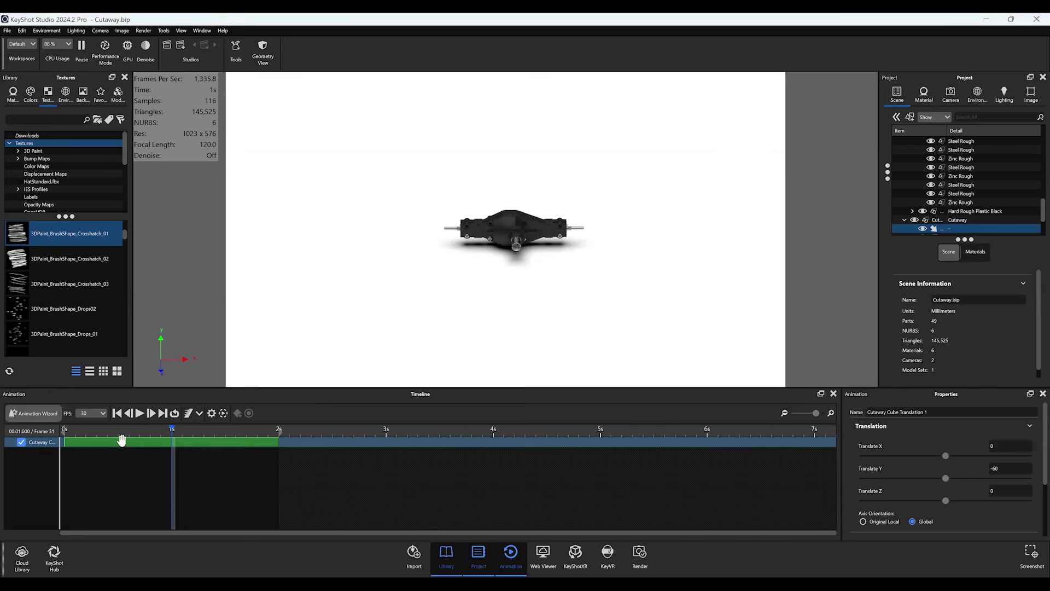
- Delay the cutaway clip to start near 0.4 s and deepen the cut to Y -65.52
mouse_move(63, 444)
left_mouse_down()
mouse_move(143, 443)
mouse_move(64, 433)
left_mouse_up()
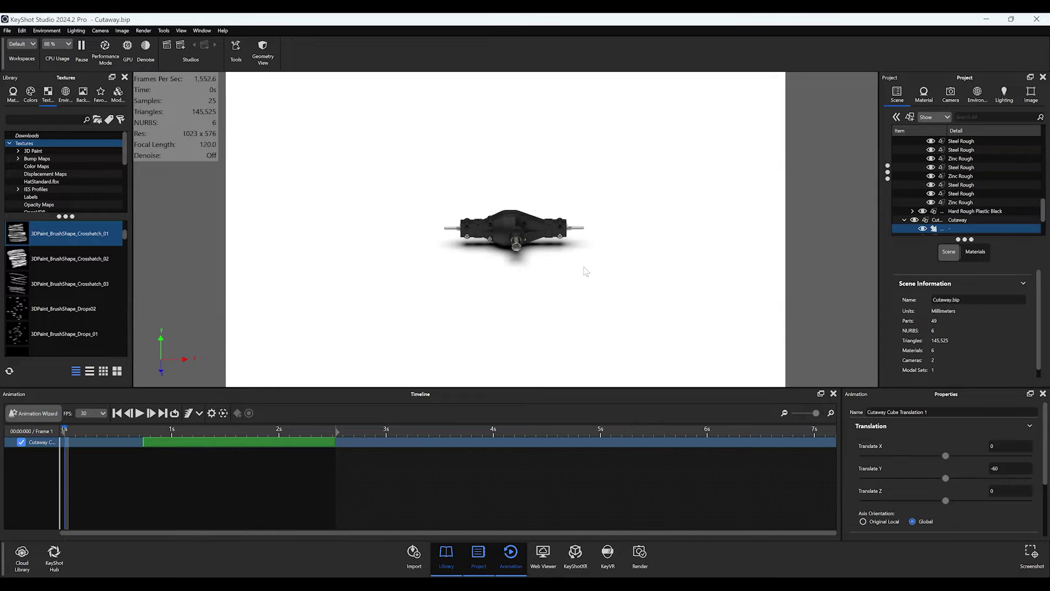
left_click_drag(554, 282, 581, 267)
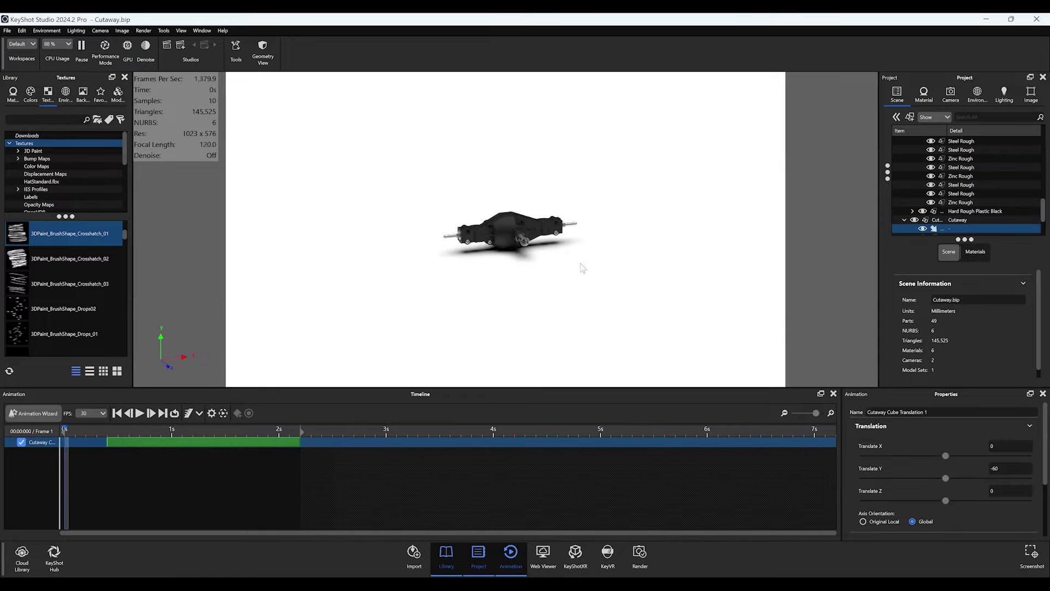
scroll(580, 266, "up", 4)
scroll(572, 258, "up", 4)
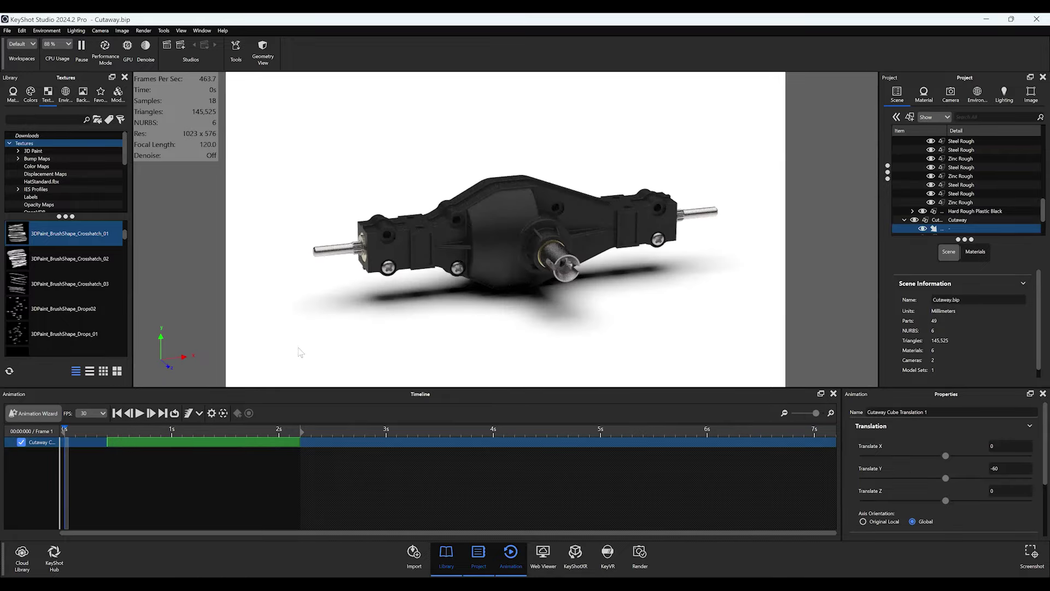
left_click(140, 414)
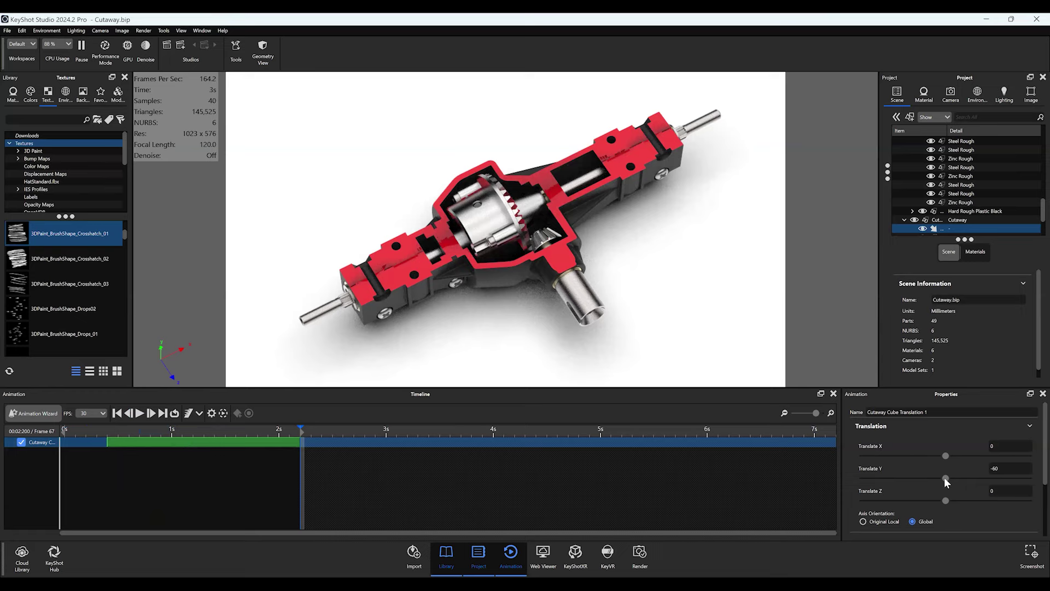
left_click_drag(944, 480, 930, 481)
- Add a mirrored reverse copy of the cutaway clip to the timeline
left_click(182, 426)
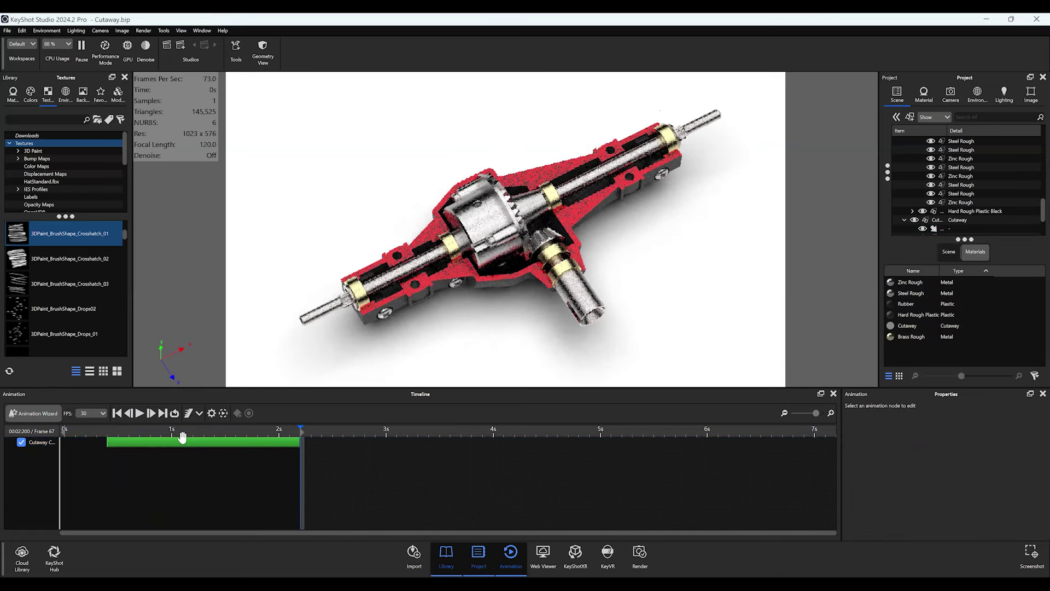
right_click(183, 447)
left_click(204, 474)
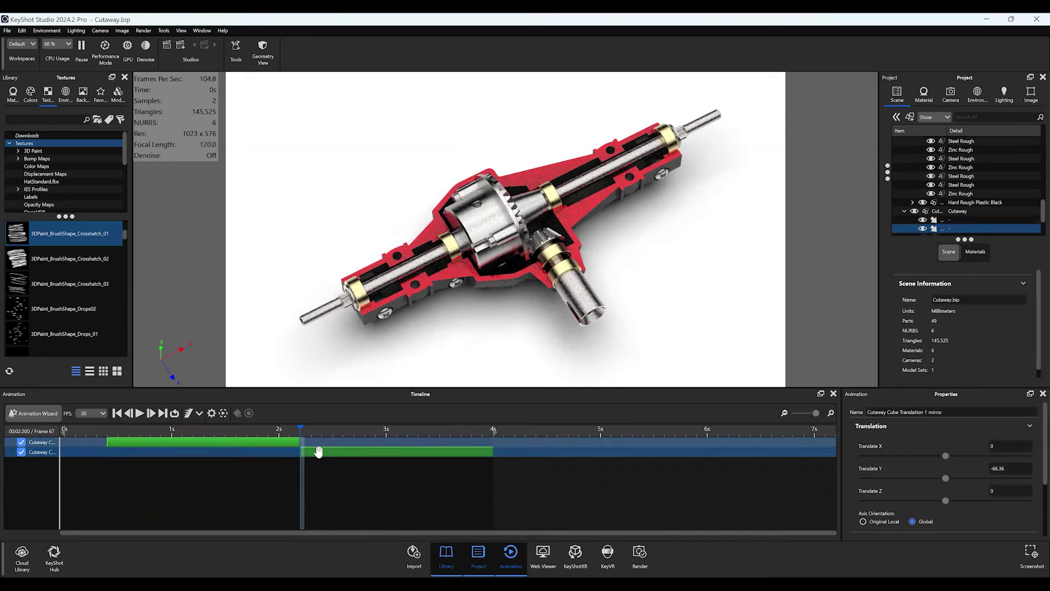
- Replay the timeline from the start, then choose a camera Orbit animation
left_click(117, 413)
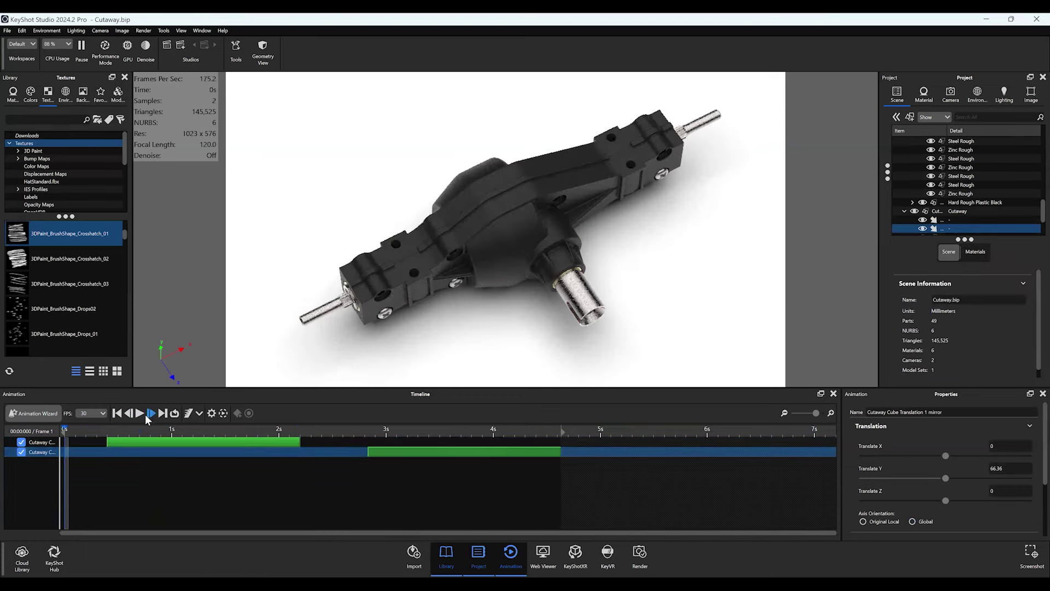
left_click(140, 414)
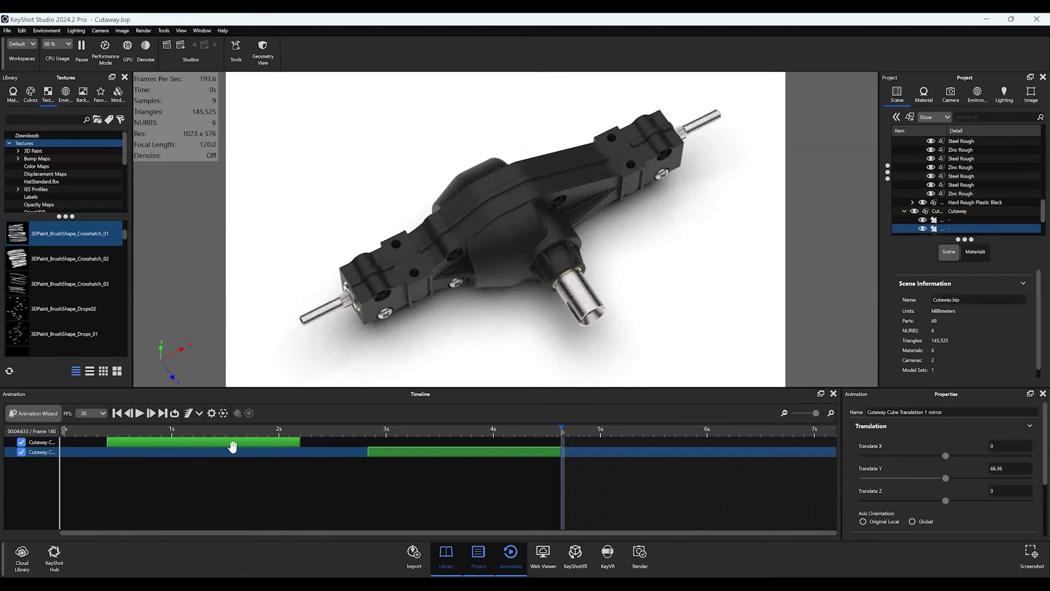
left_click(537, 288)
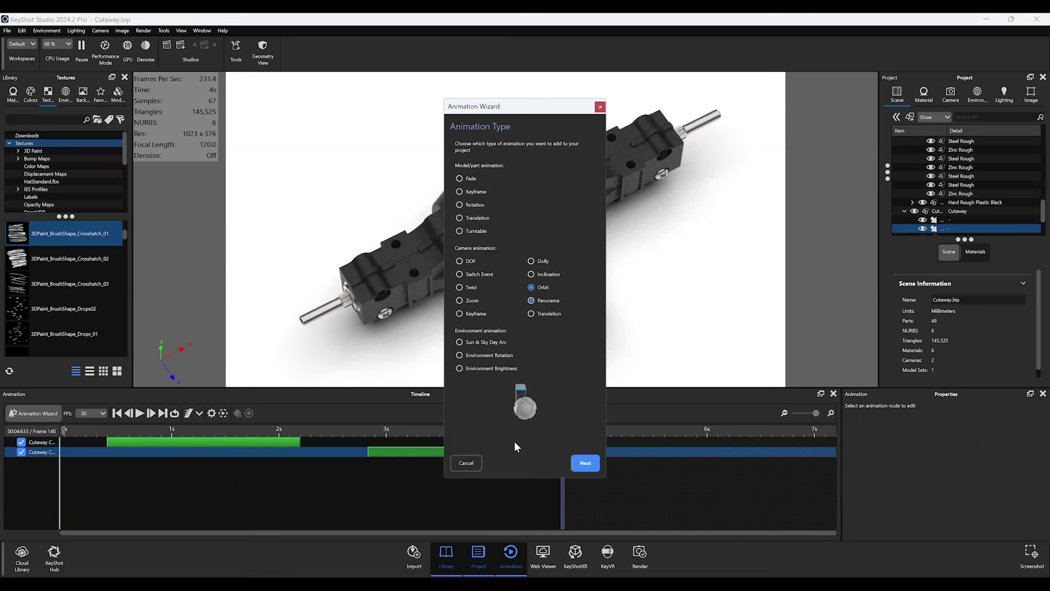
- Orbit to a side-on view and save it to the Top 3/4 camera for orbiting
left_click(584, 463)
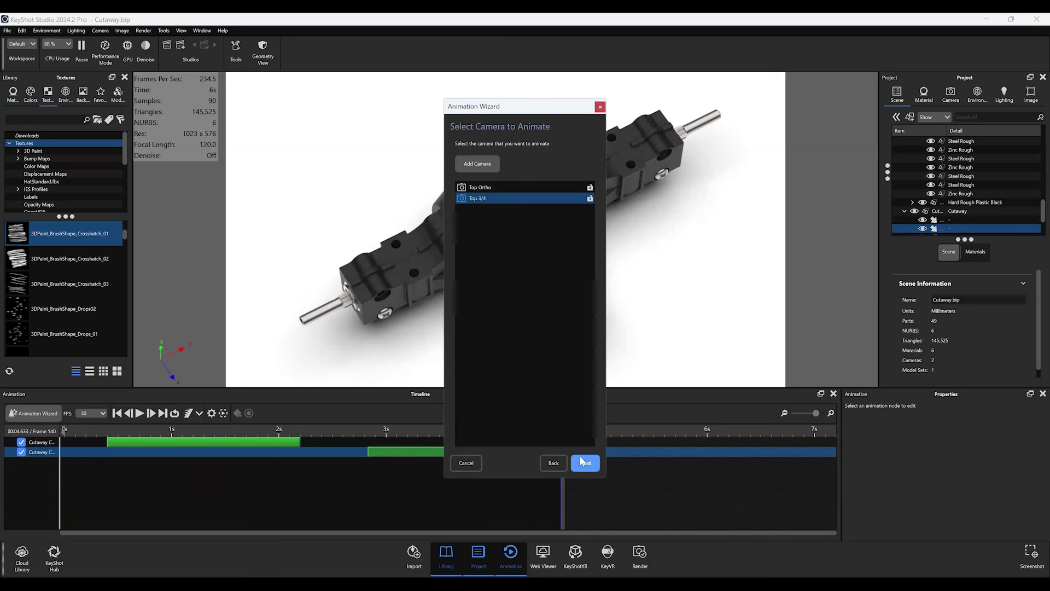
left_click(949, 97)
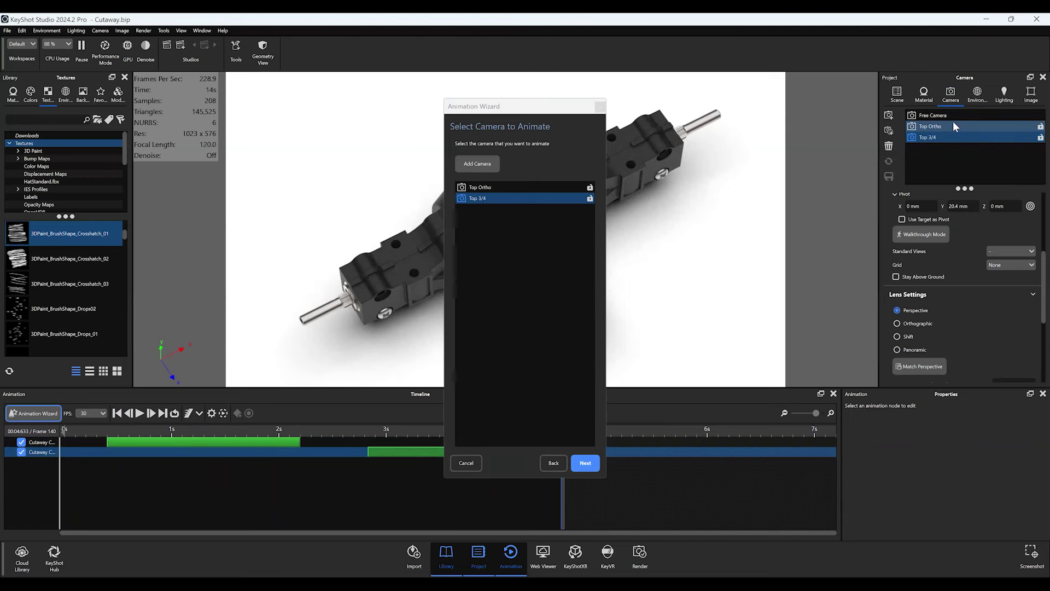
left_click_drag(343, 167, 825, 228)
left_click(889, 176)
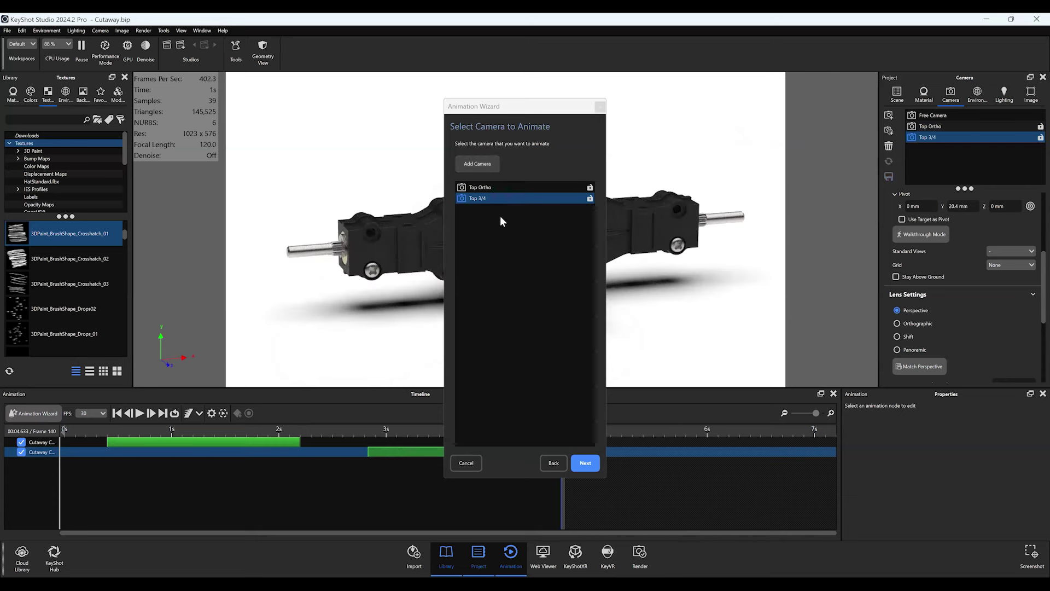
left_click(585, 463)
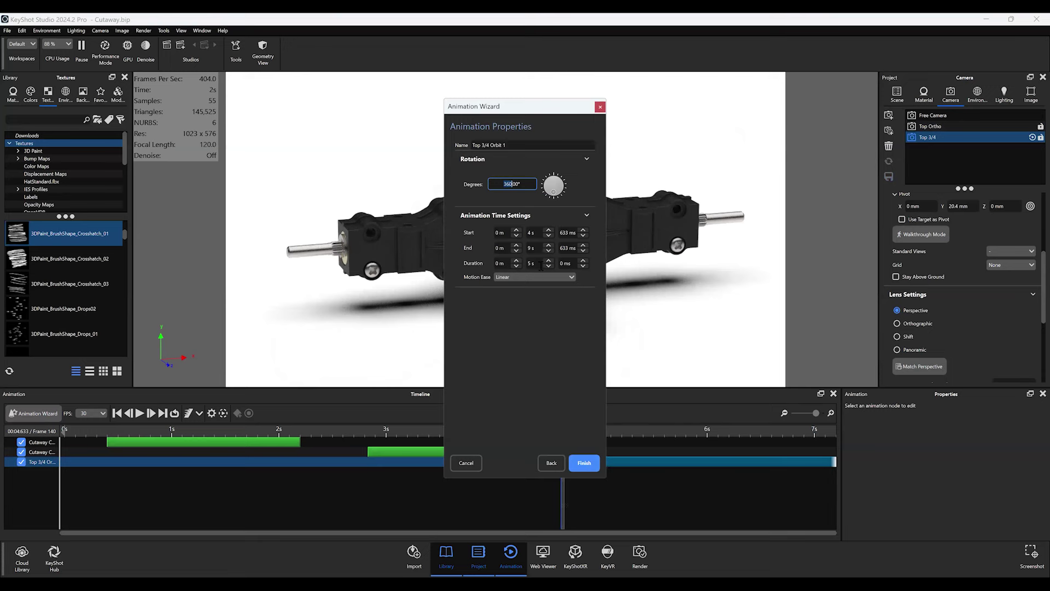
- Finish a 2-second Top 3/4 orbit, shift its clip, then preview and raise the view
left_click(548, 266)
left_click(548, 266)
left_click(548, 266)
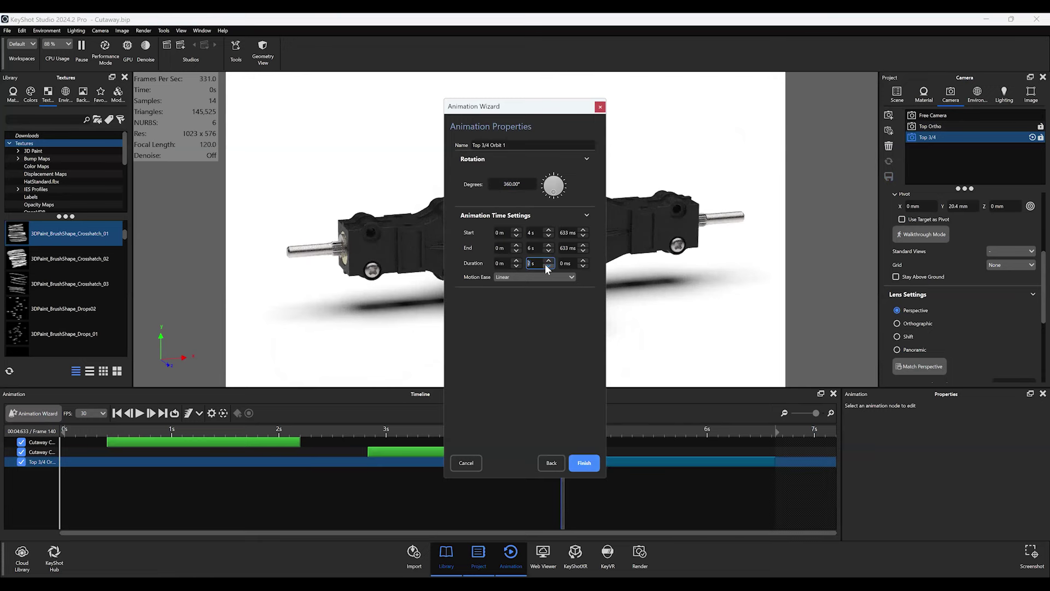
left_click(589, 465)
left_click(590, 463)
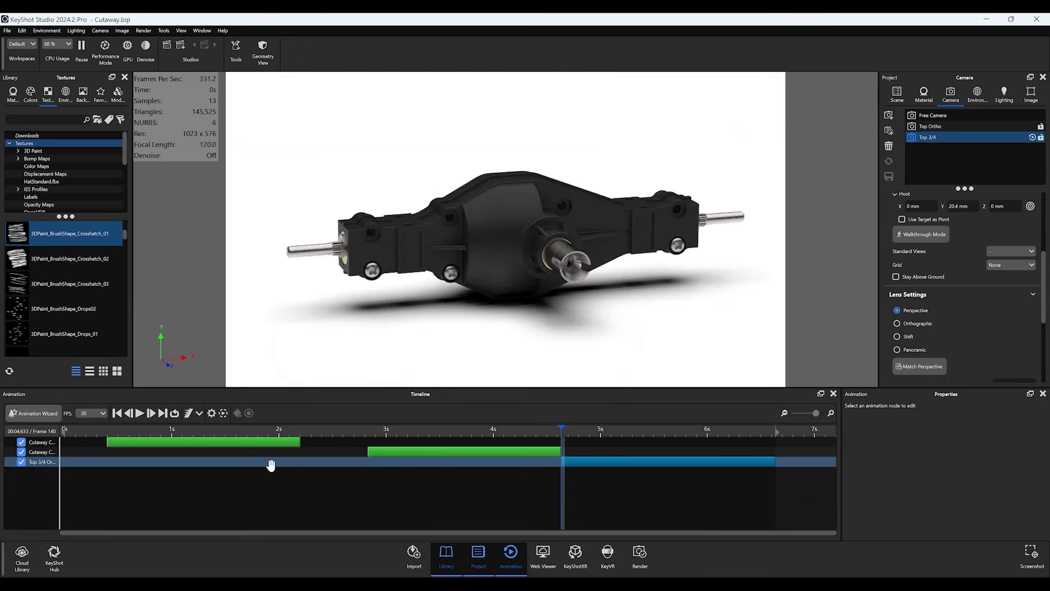
left_click_drag(270, 465, 271, 466)
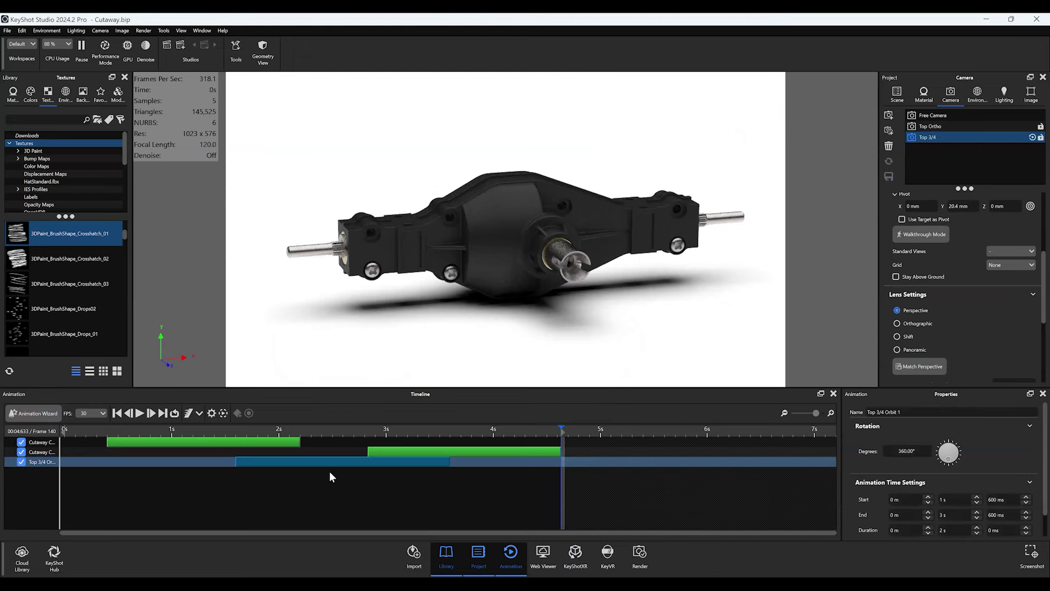
left_click(139, 413)
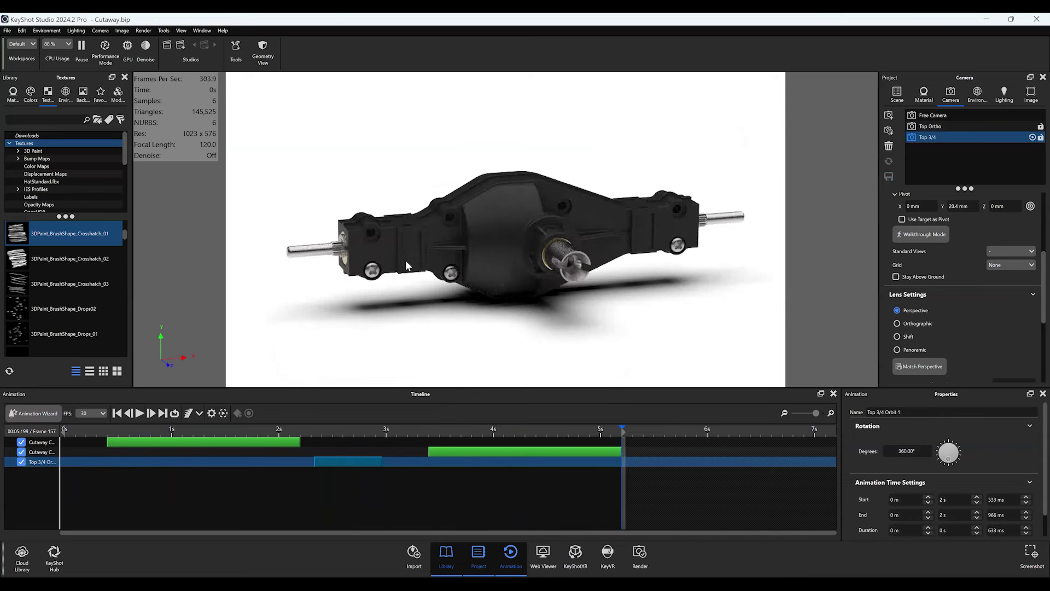
left_click_drag(458, 273, 466, 290)
- Open the recent blender scene Scene.bip and show the geometry, material and camera tools
left_click(5, 32)
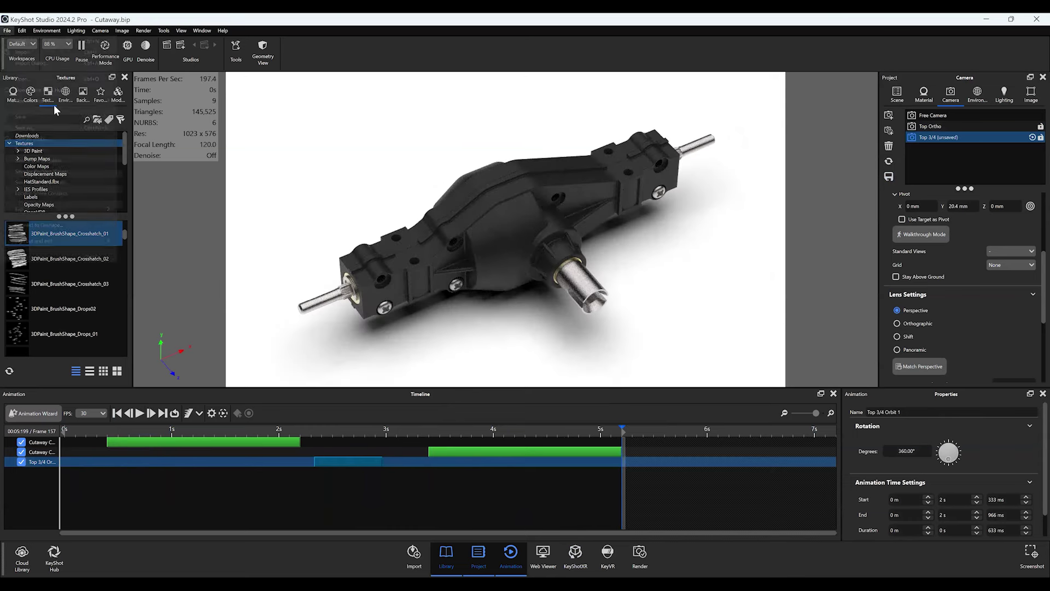
mouse_move(79, 102)
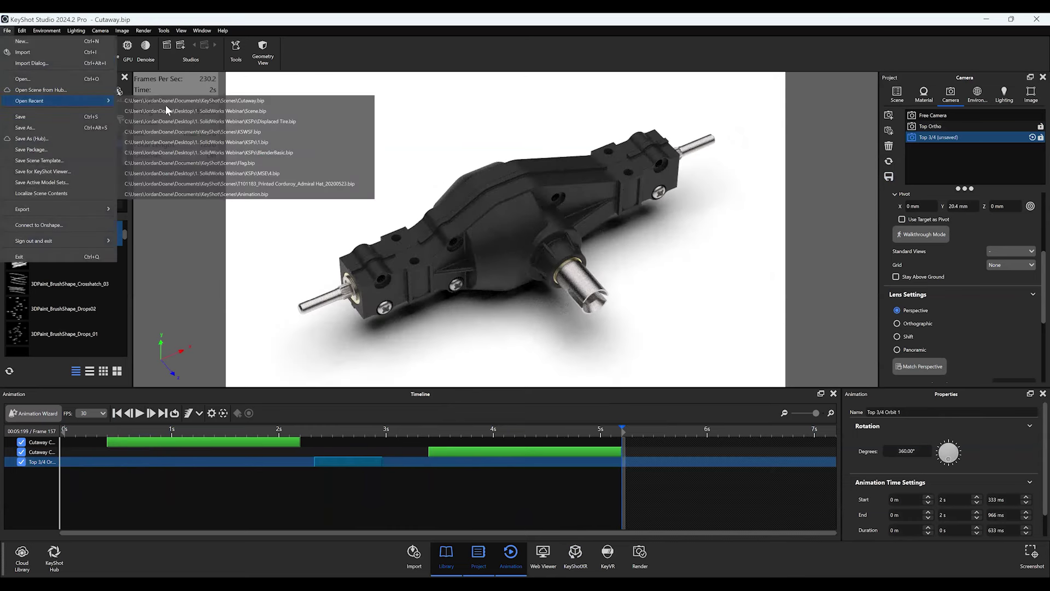
mouse_move(165, 107)
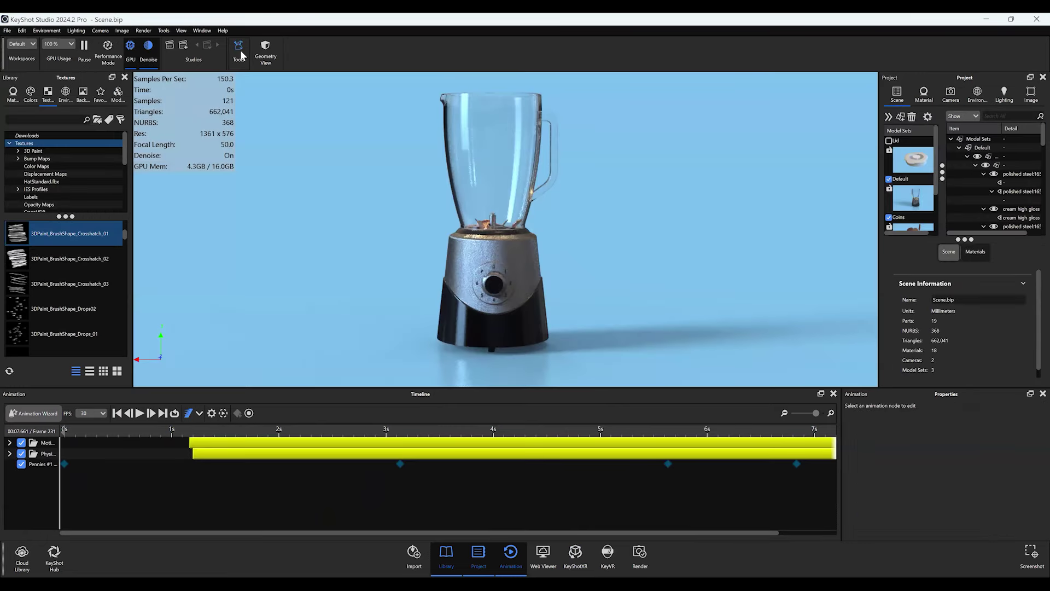
left_click(241, 50)
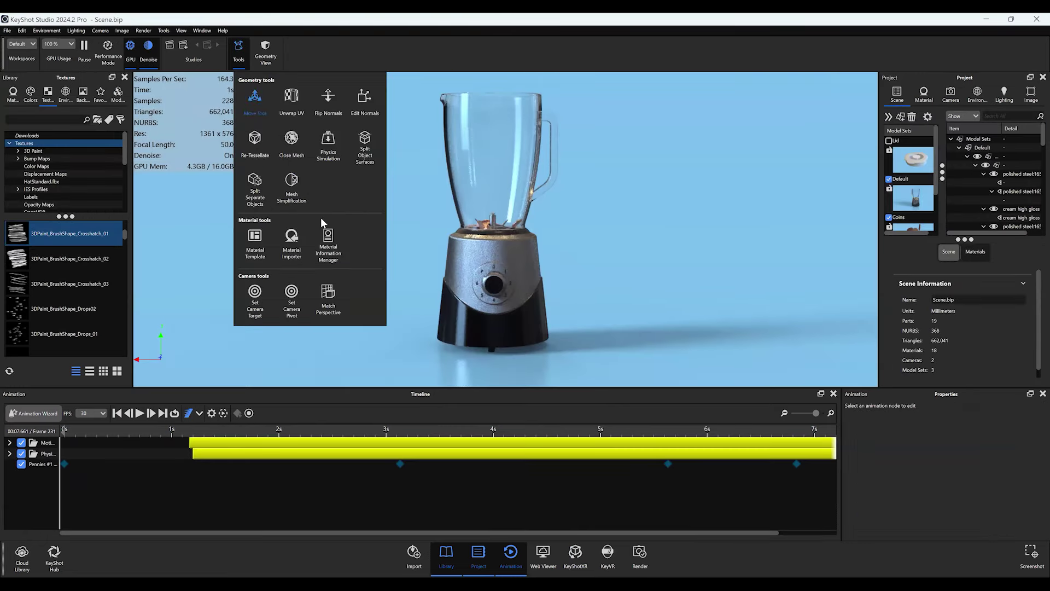
- Run the coins' Physics Simulation, resetting the timeline and overwriting the existing animation
left_click(327, 148)
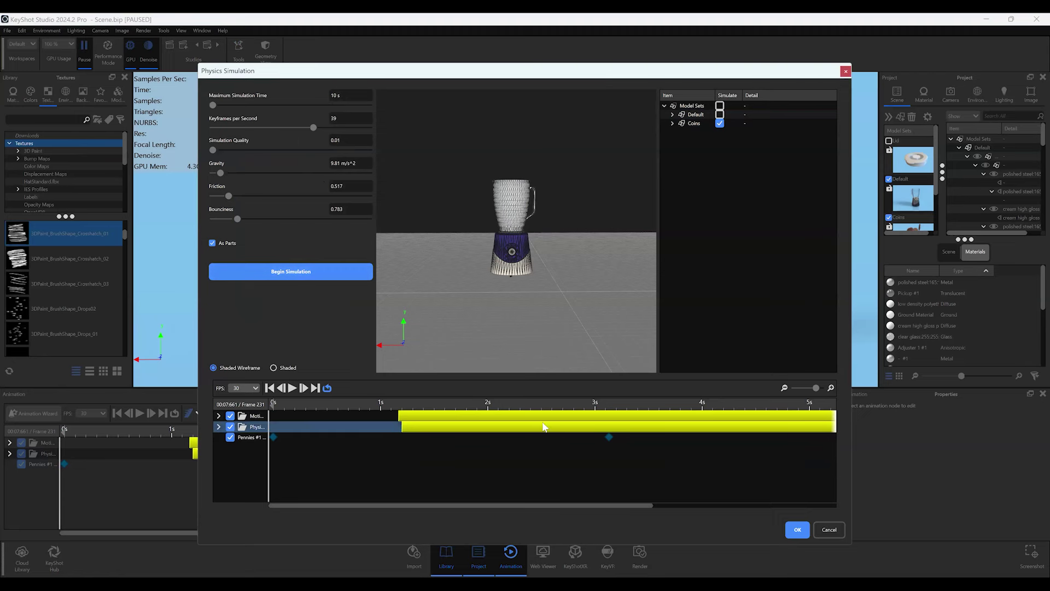
left_click(281, 272)
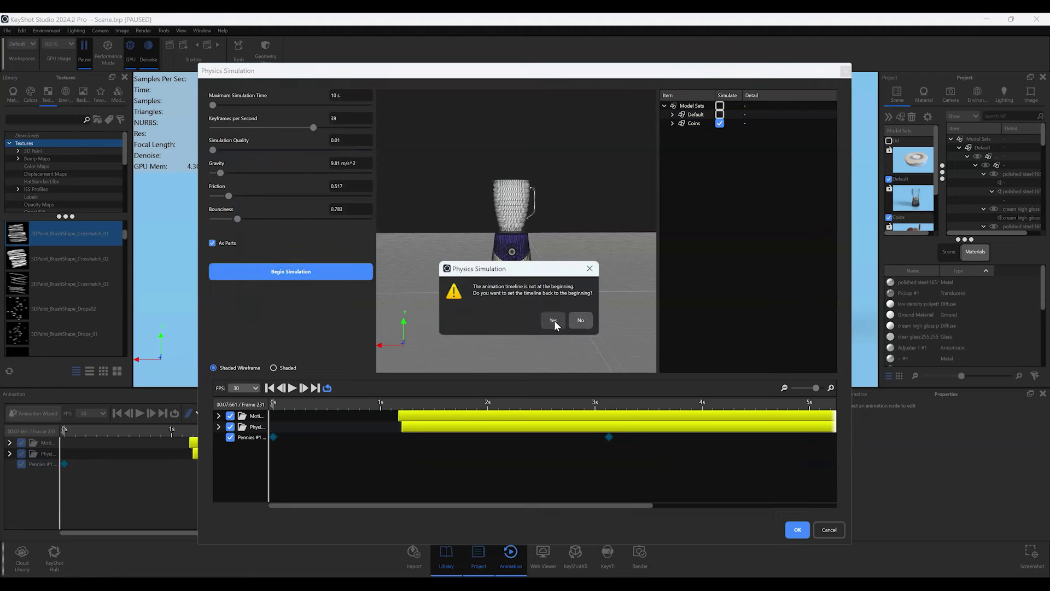
left_click(553, 320)
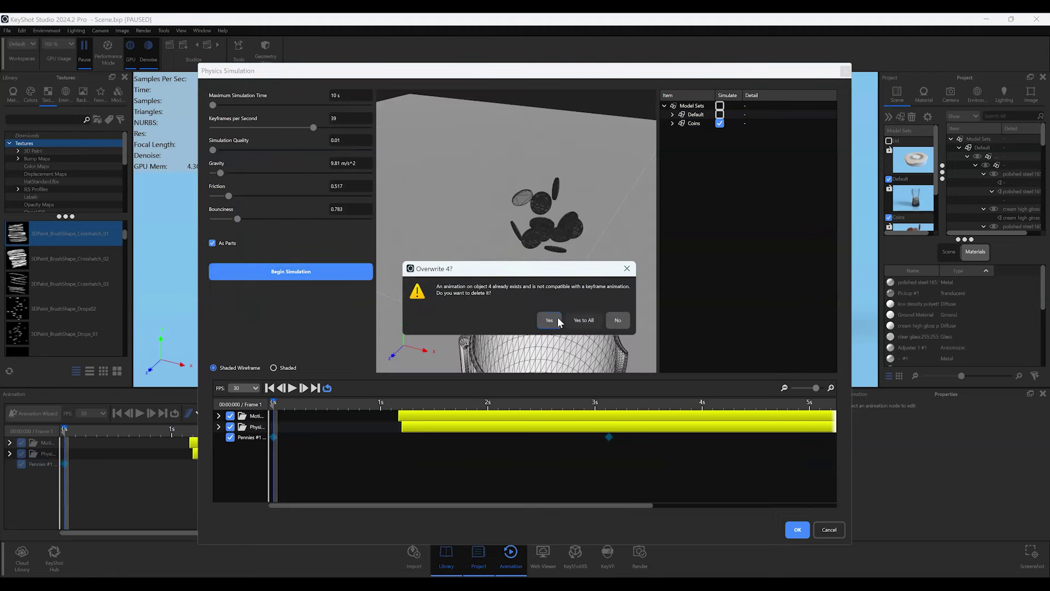
left_click(537, 311)
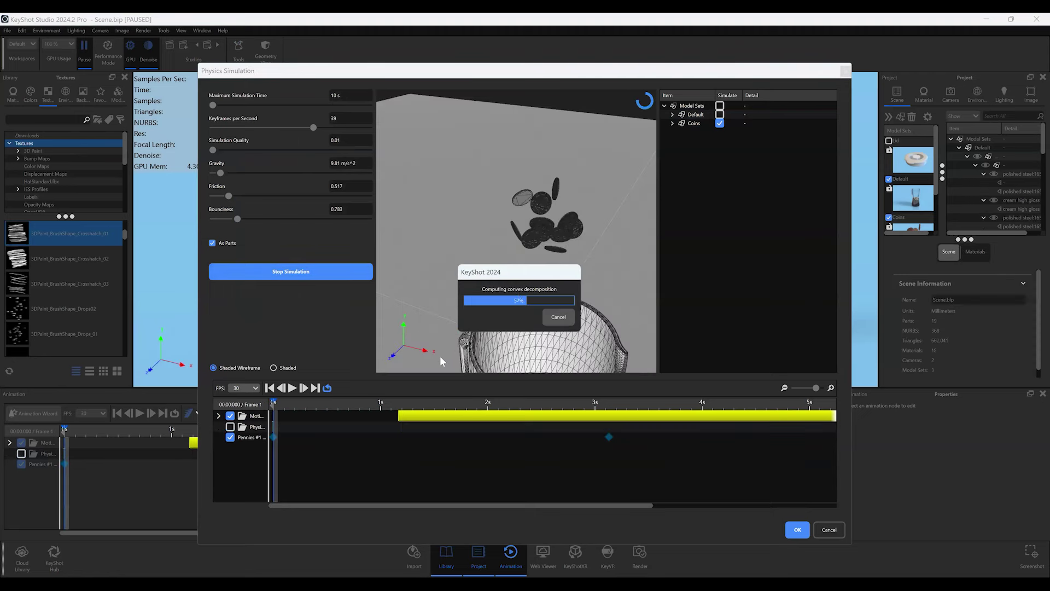
- Scrub and orbit to review the coin drop up to frame 48, then apply it
left_click_drag(273, 402, 467, 402)
left_click_drag(392, 408, 363, 405)
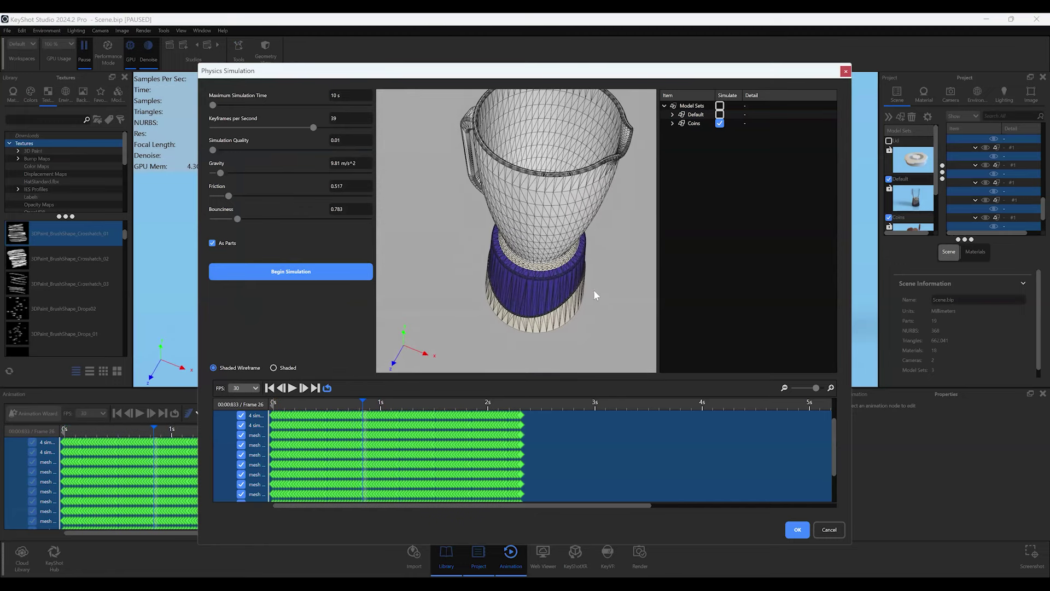
left_click_drag(593, 290, 507, 306)
left_click_drag(339, 402, 442, 401)
left_click_drag(541, 203, 548, 290)
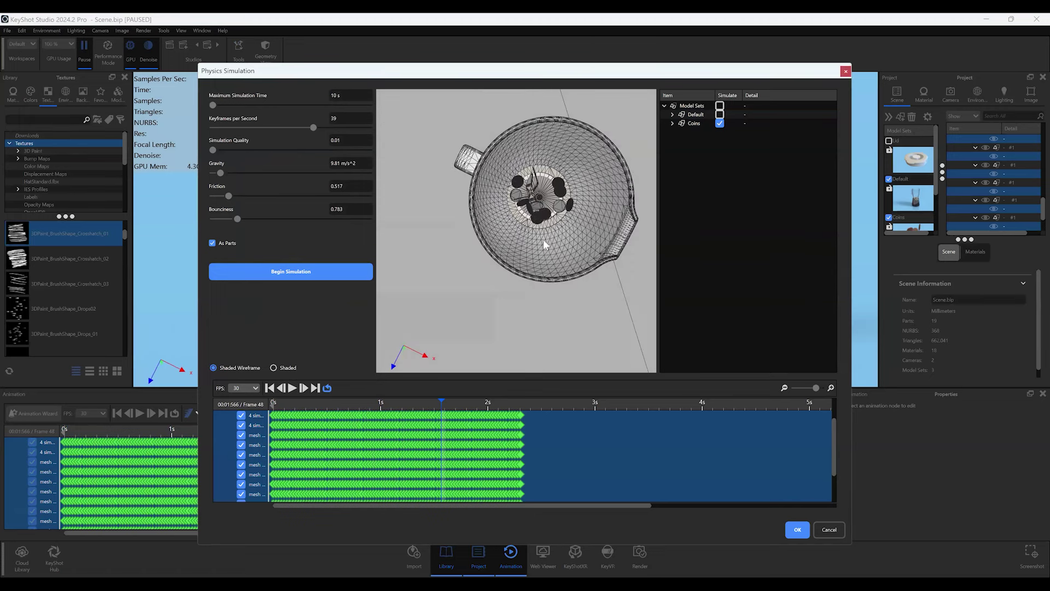
left_click(797, 530)
- Replay the coin drop to its end, zoom the timeline out, and view through the C/U camera
left_click(9, 455)
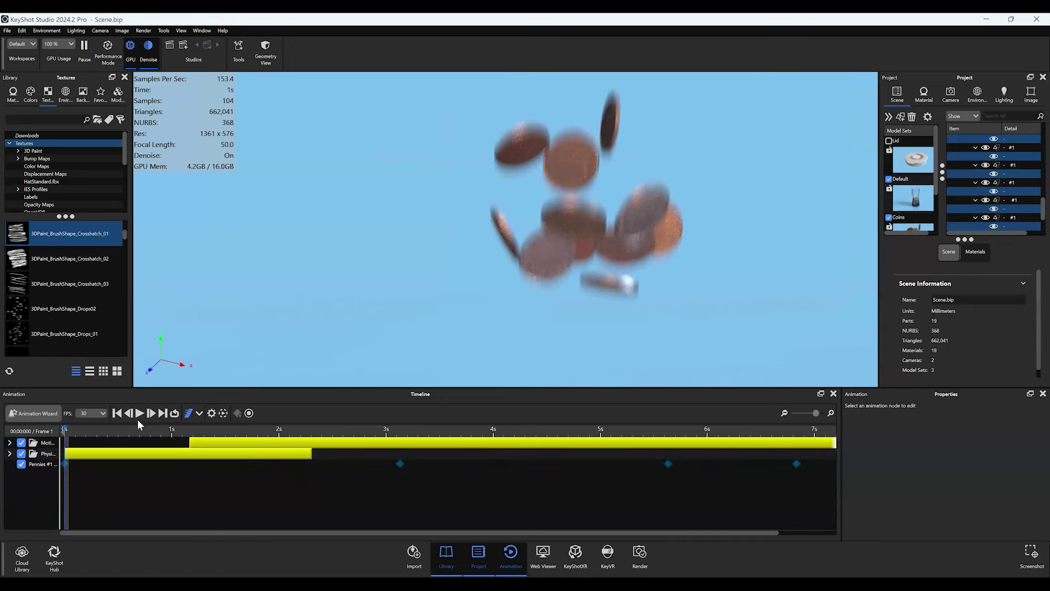
left_click(116, 414)
left_click(138, 416)
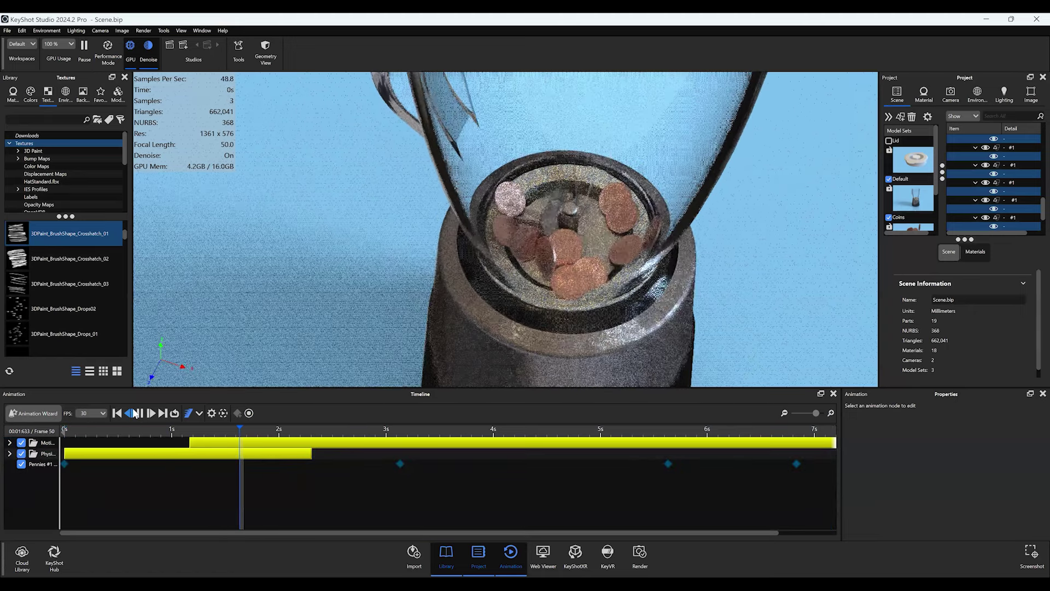
left_click(138, 414)
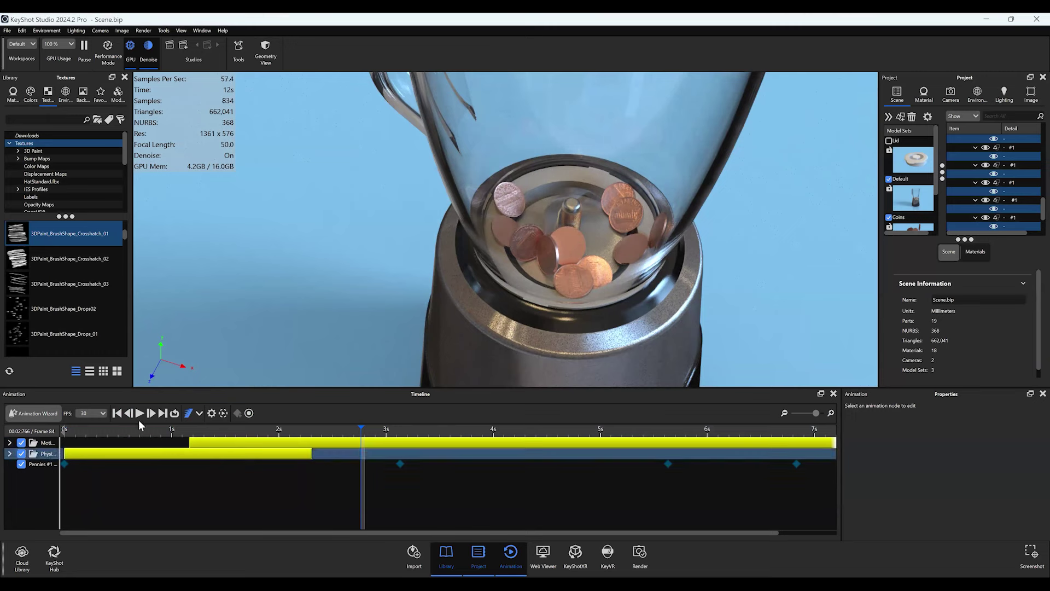
left_click(161, 414)
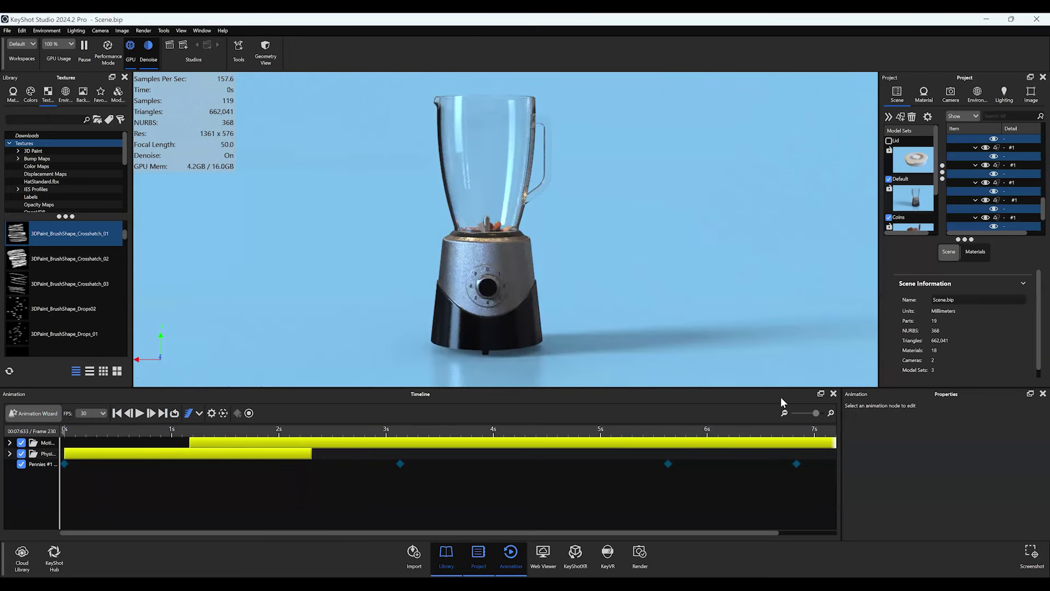
left_click_drag(815, 414, 814, 414)
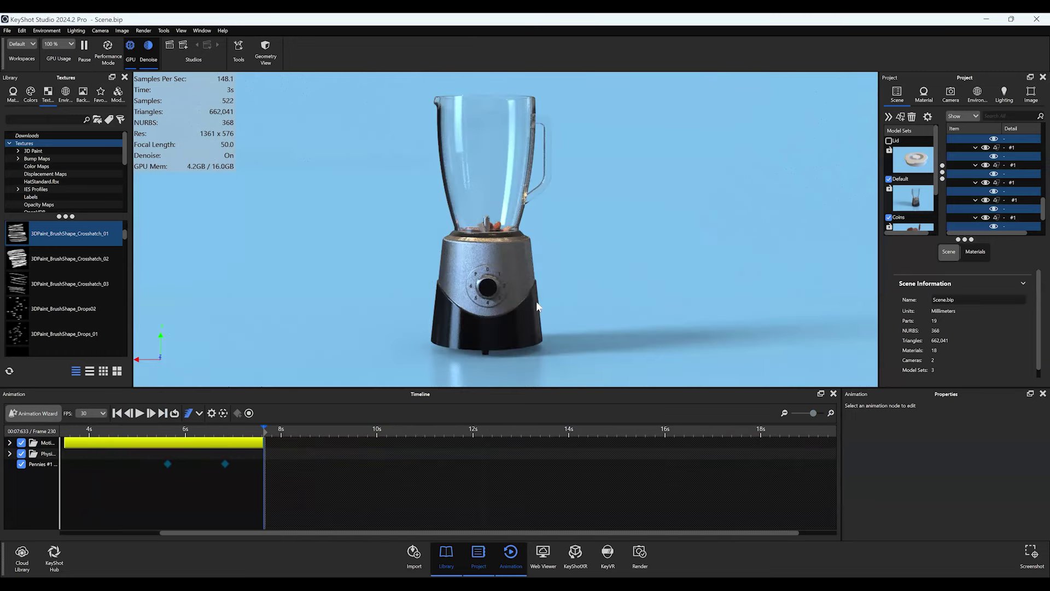
left_click(950, 98)
left_click(937, 137)
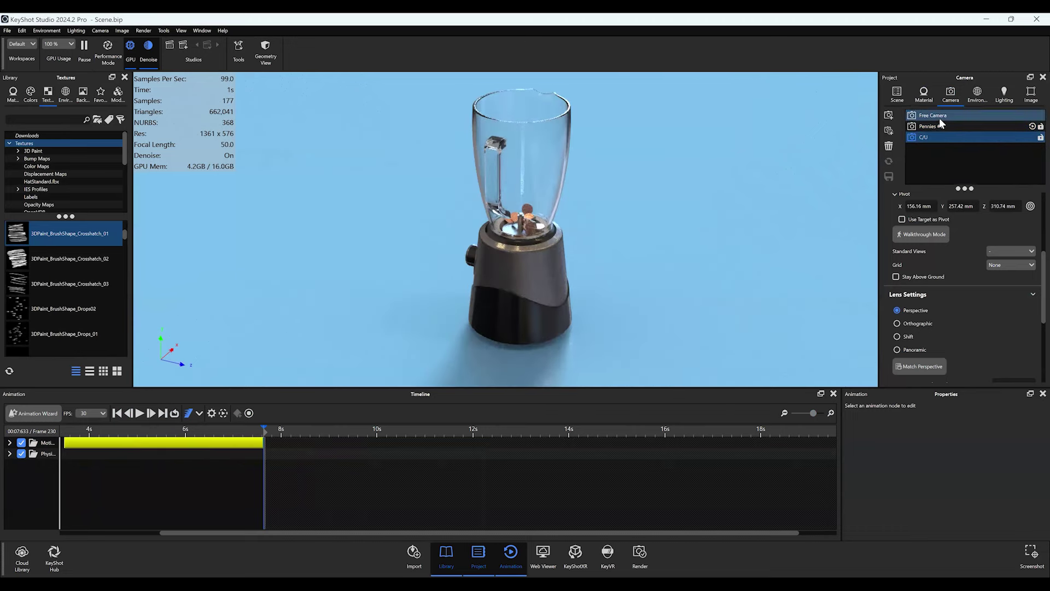
- Add a camera Switch Event cutting from Pennies #1 to the C/U camera
left_click(936, 126, "ctrl")
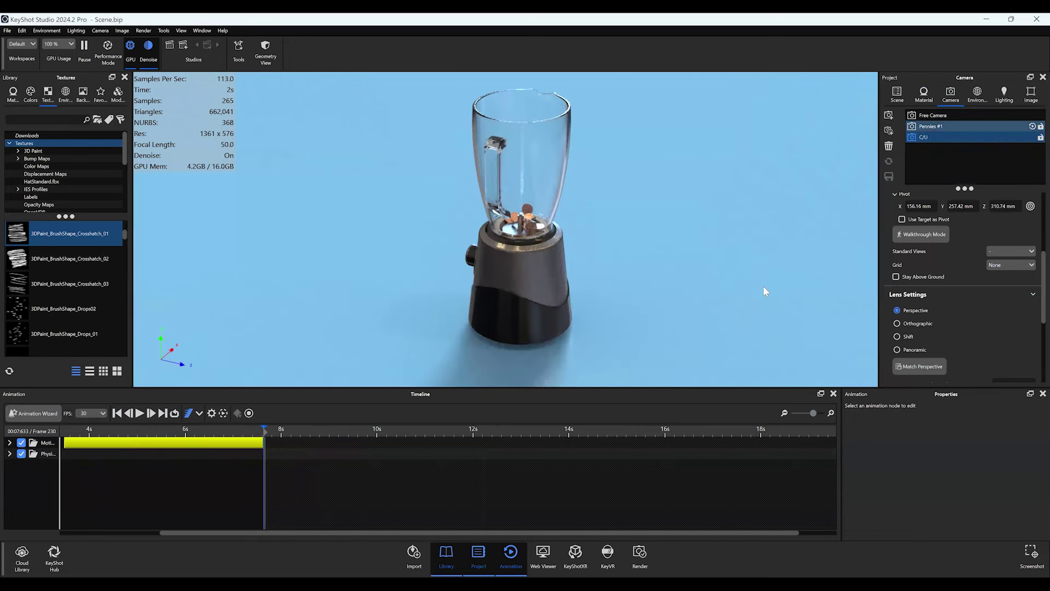
left_click(26, 408)
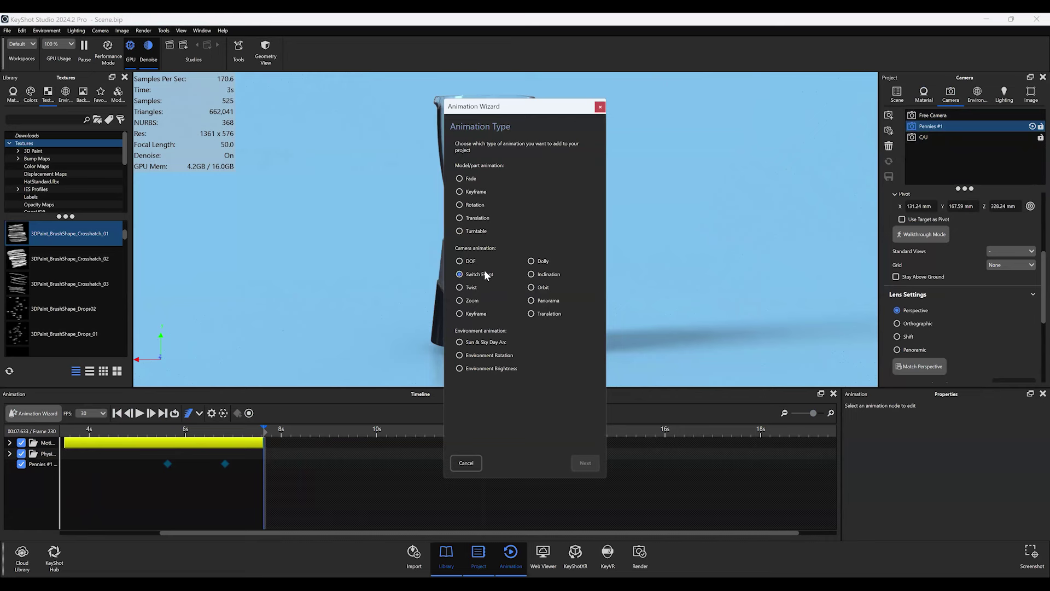
left_click(581, 464)
left_click(582, 464)
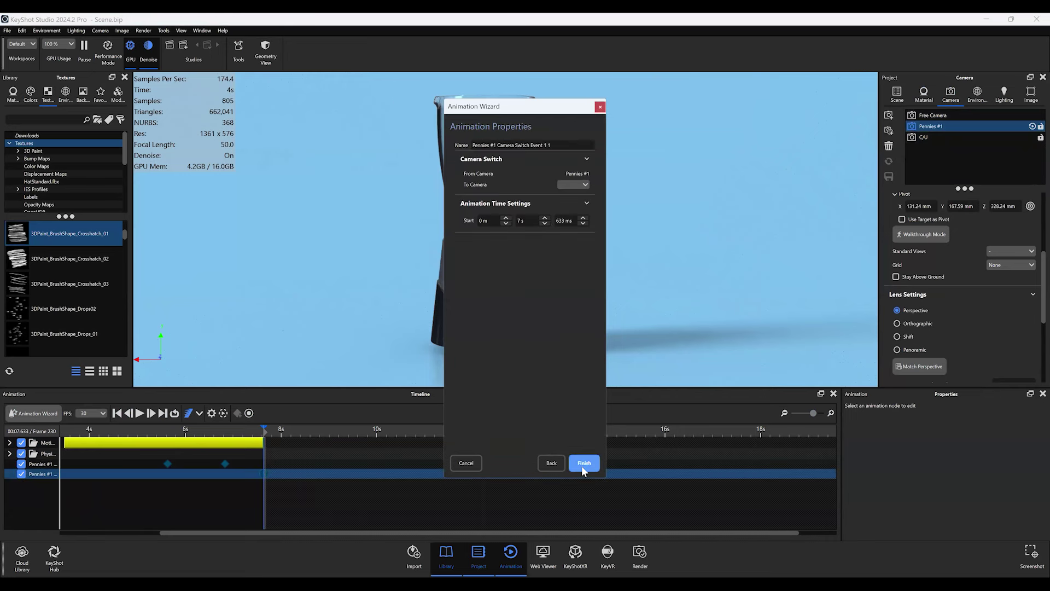
left_click(569, 185)
left_click(569, 192)
left_click(583, 462)
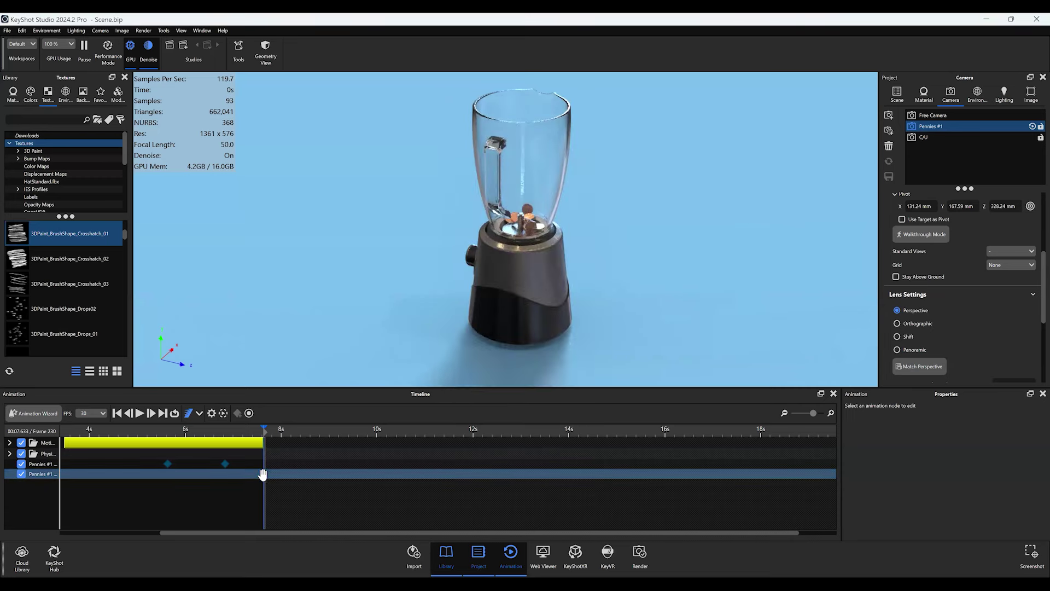
- Check the switch around frame 232, select the C/U camera, and rewind to frame 1
left_click_drag(238, 429, 266, 437)
left_click(267, 435)
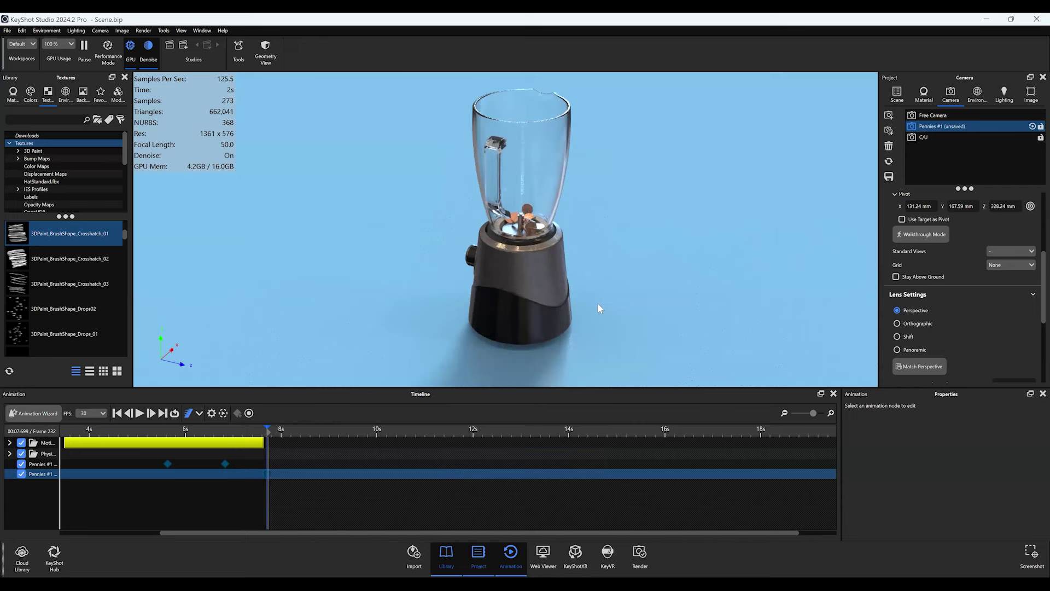
left_click(597, 303)
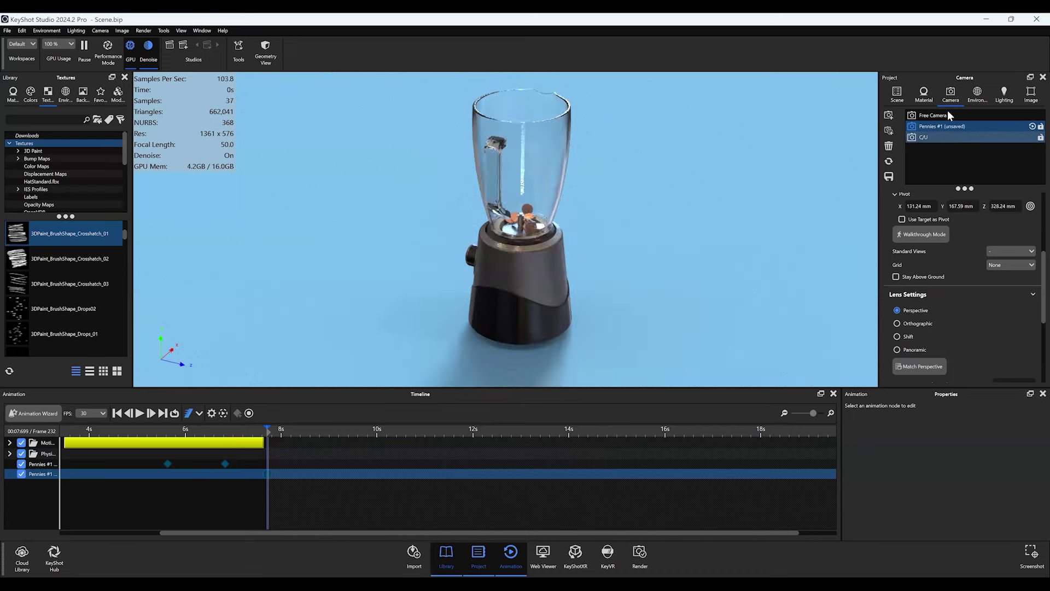
left_click(953, 134)
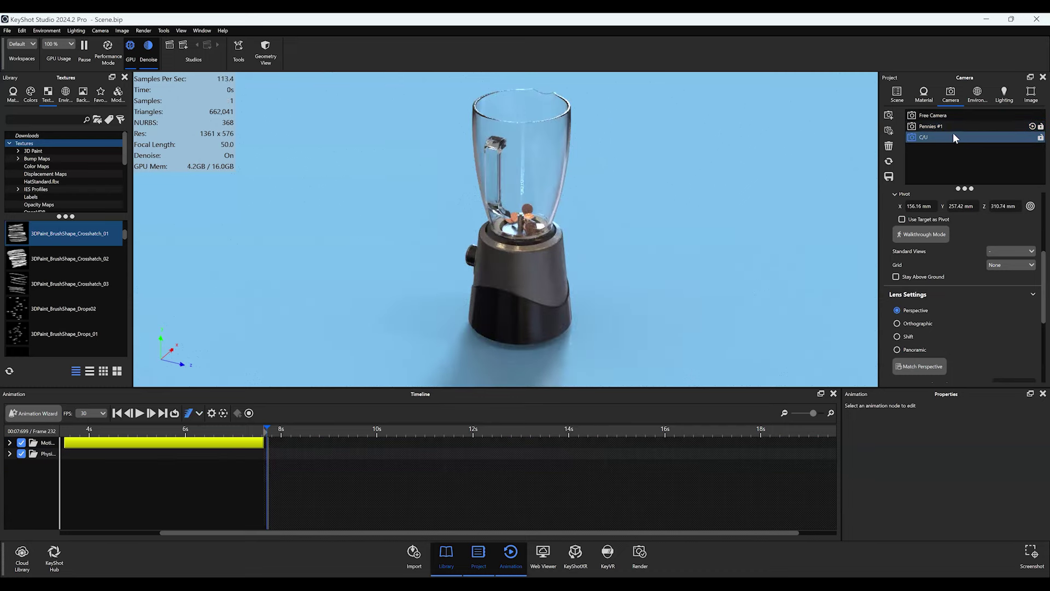
left_click(117, 414)
- Lower the motion blur shutter speed from 30 to 2.459, then open the new-scene templates
left_click(199, 413)
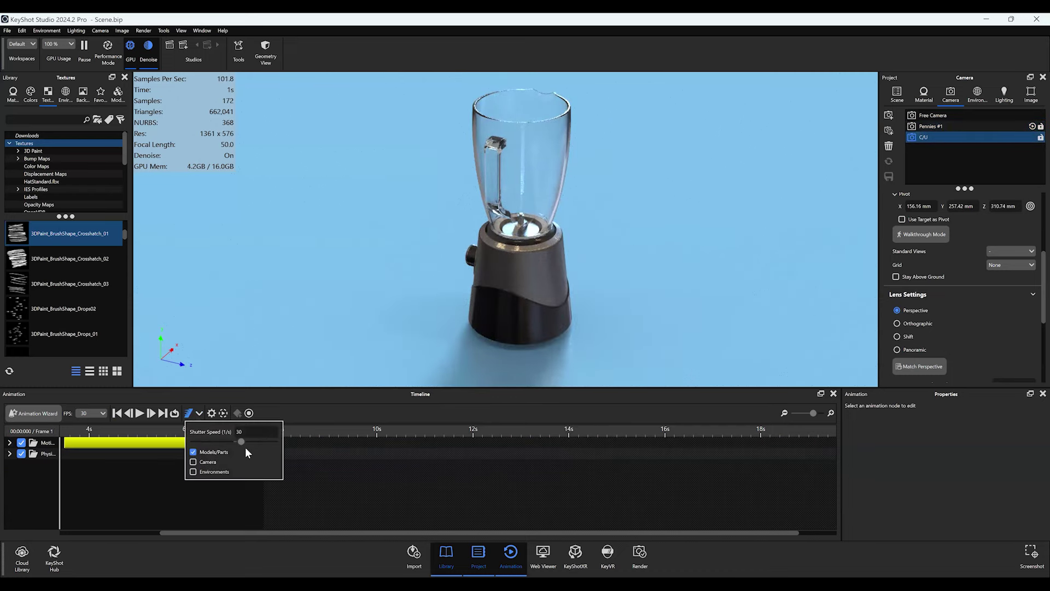
left_click_drag(240, 441, 222, 457)
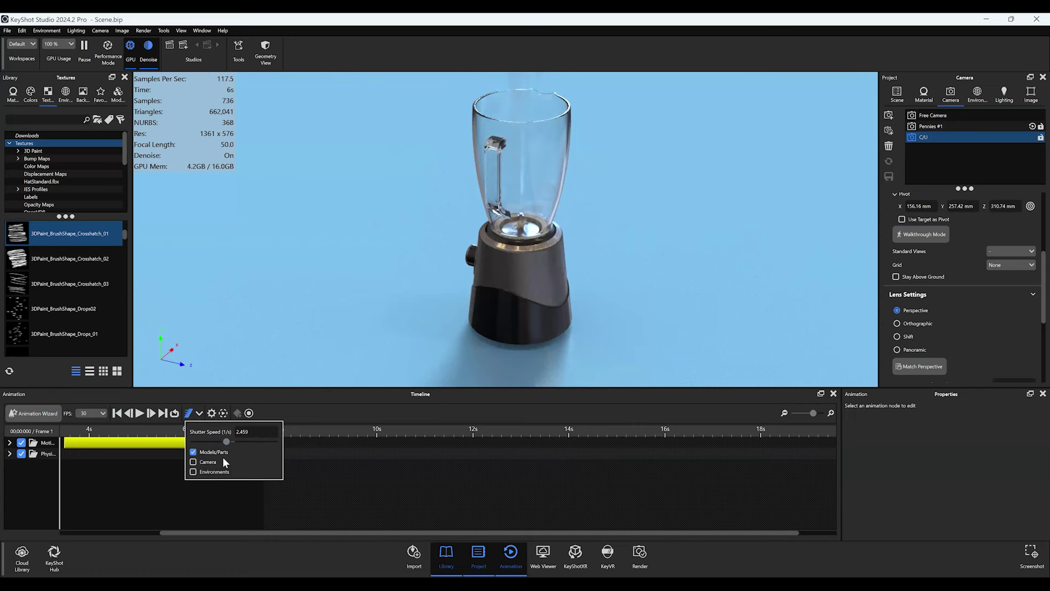
key("ctrl+n")
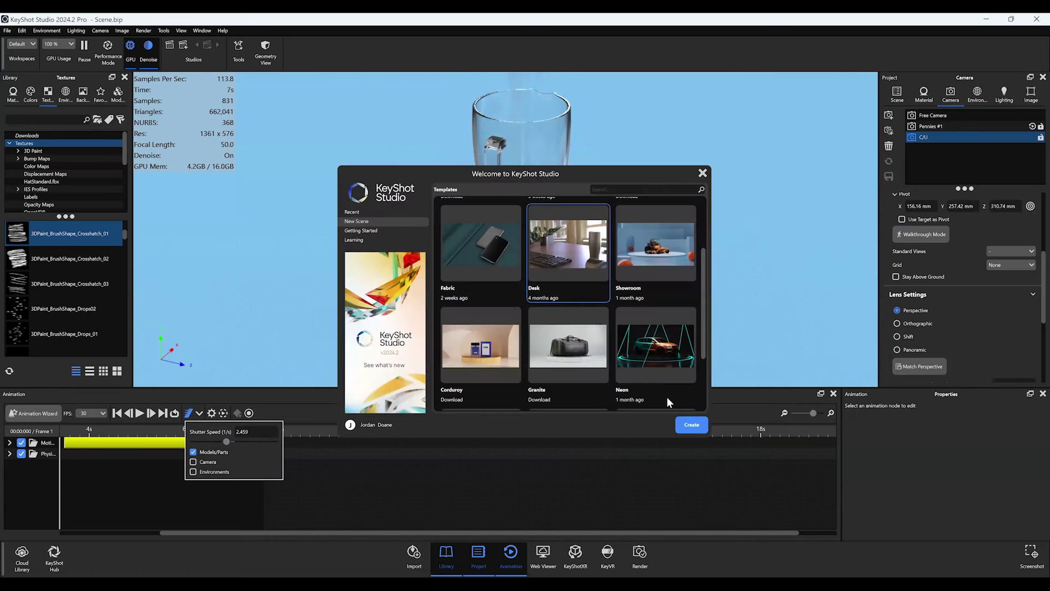
- Browse the Getting Started templates, select Physics Ball&Chain, then close the Welcome window
left_click(374, 227)
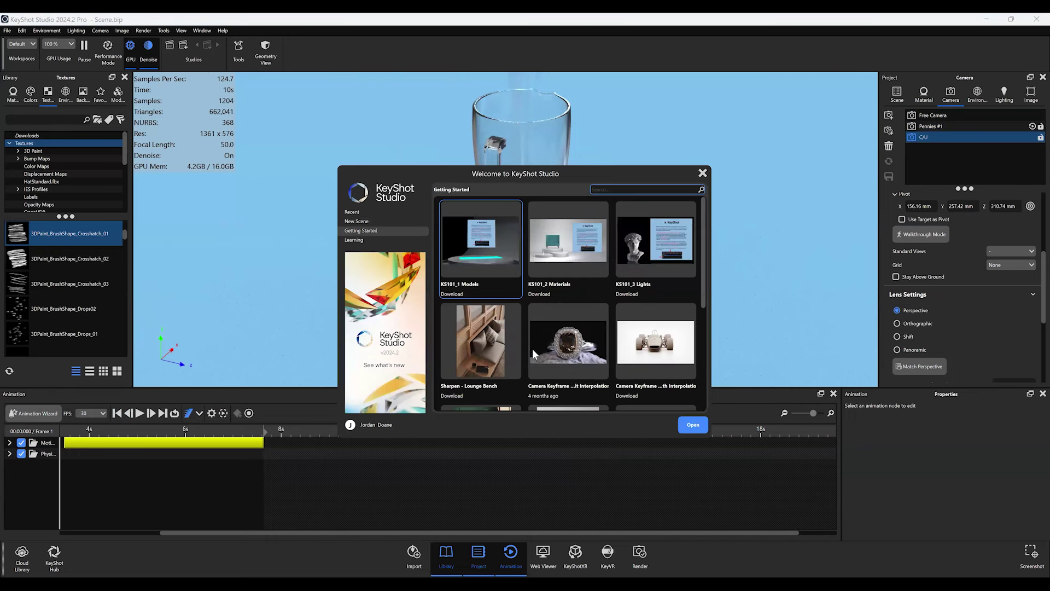
scroll(529, 349, "down", 4)
left_click(465, 363)
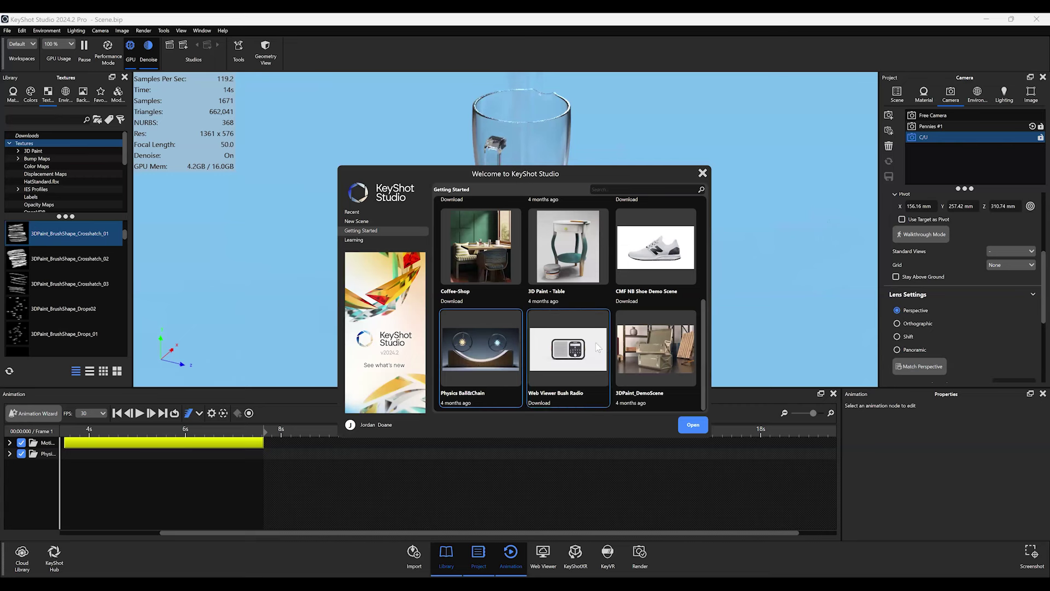
scroll(508, 383, "up", 4)
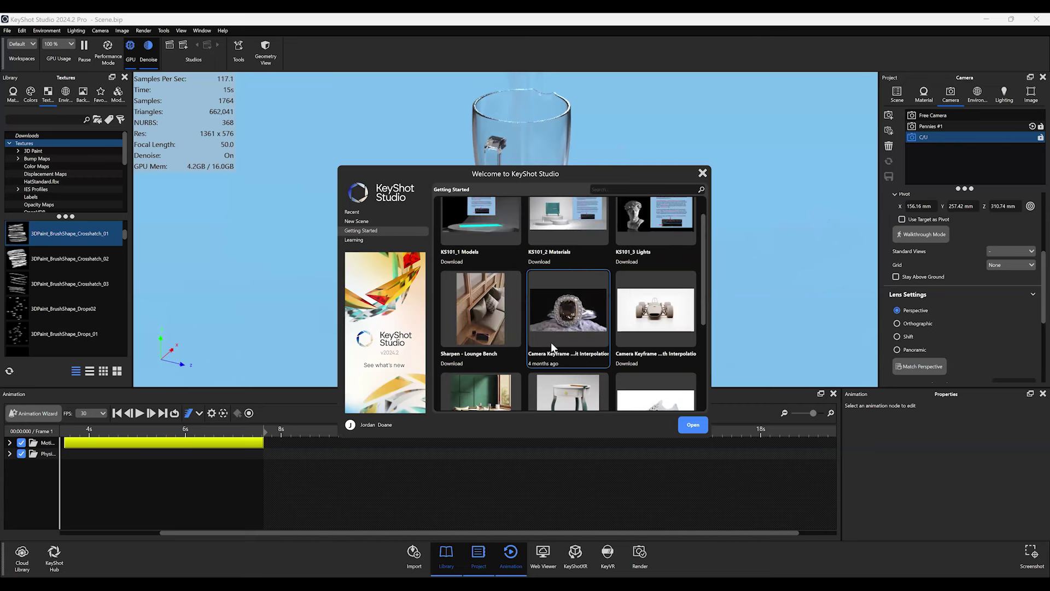
left_click(703, 173)
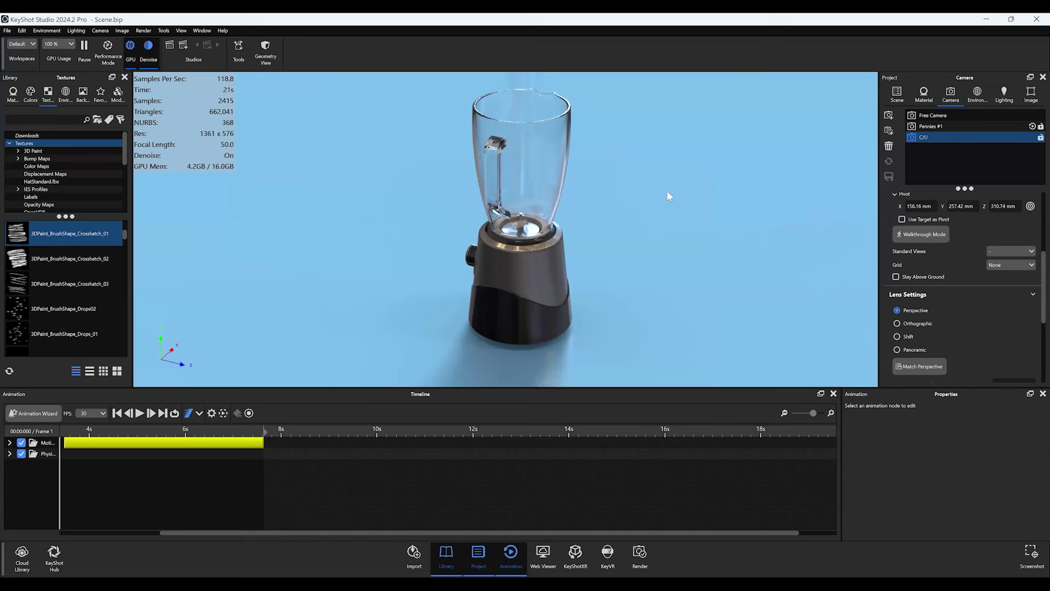
- Orbit to the blender's knob side, apply the 1920 x 1080 landscape preset, and dolly closer
left_click_drag(289, 253, 286, 252)
left_click_drag(627, 289, 510, 241)
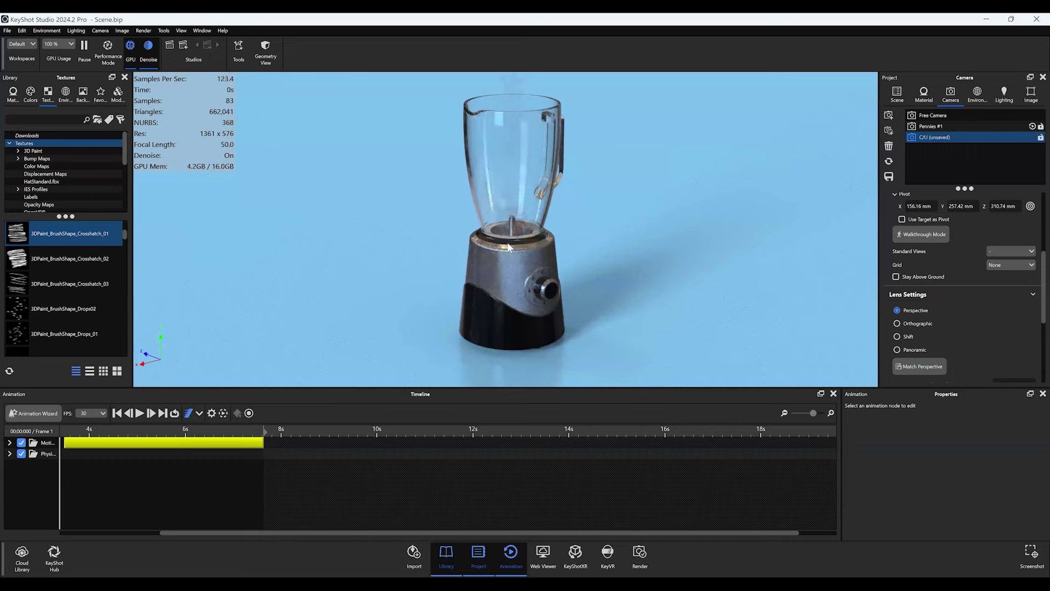
left_click(122, 30)
mouse_move(145, 41)
mouse_move(210, 41)
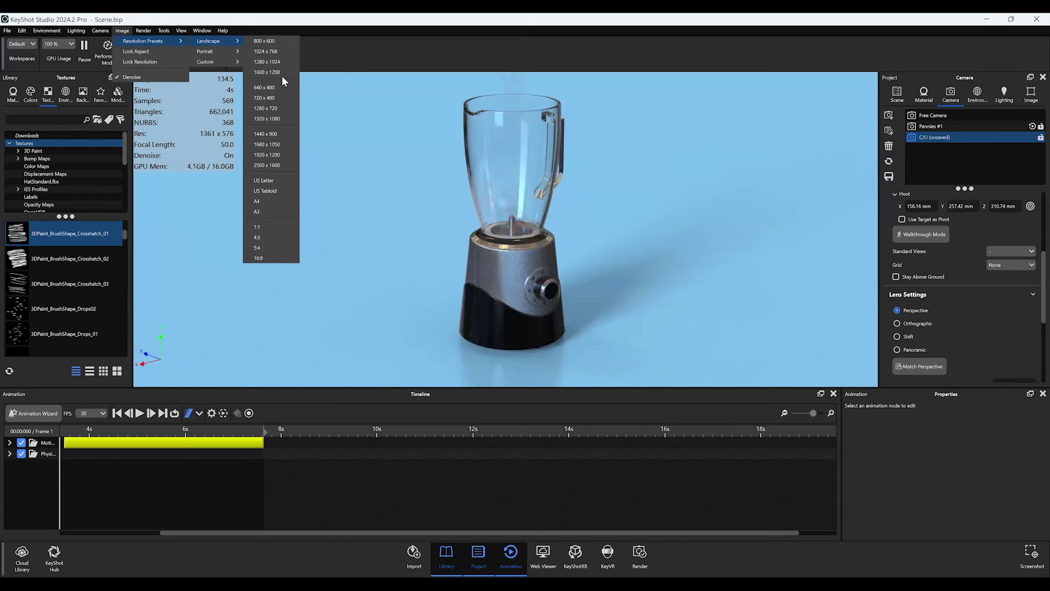
left_click(284, 119)
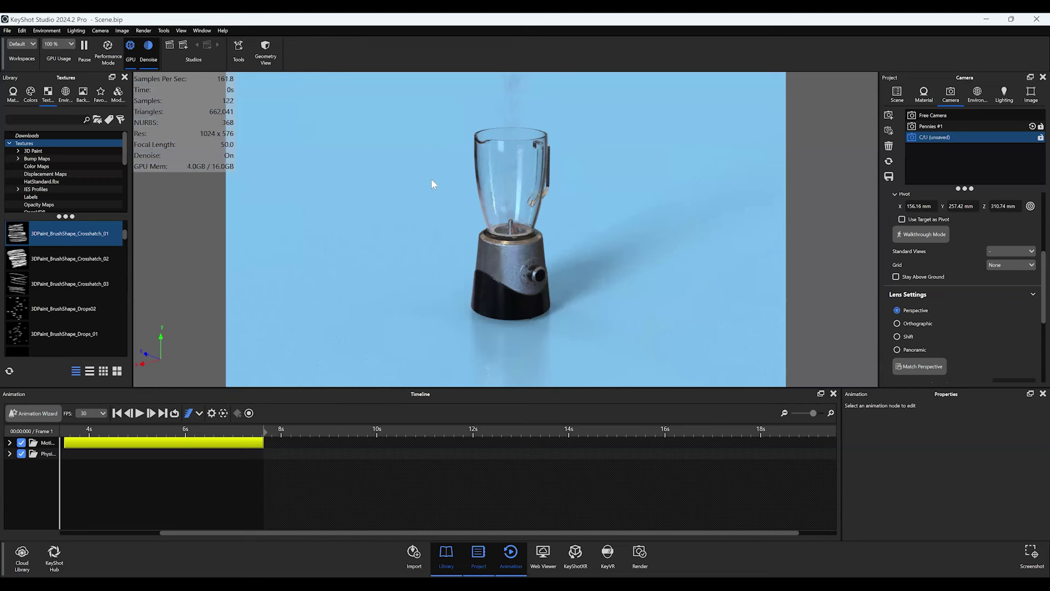
scroll(494, 153, "up", 3)
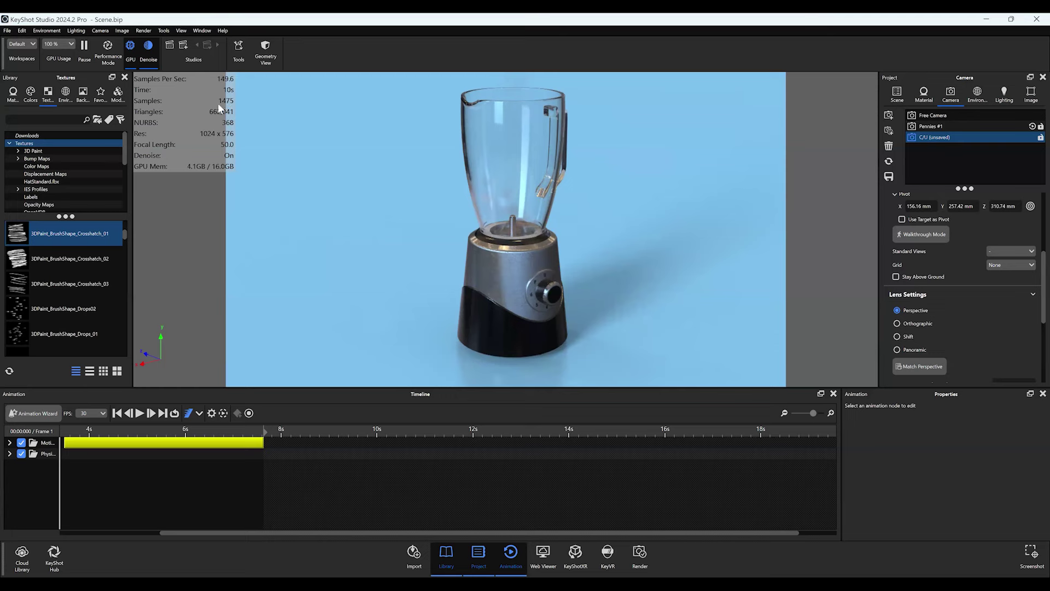
- Try the Custom Control, 10000-sample and Maximum Time render quality modes
left_click(630, 543)
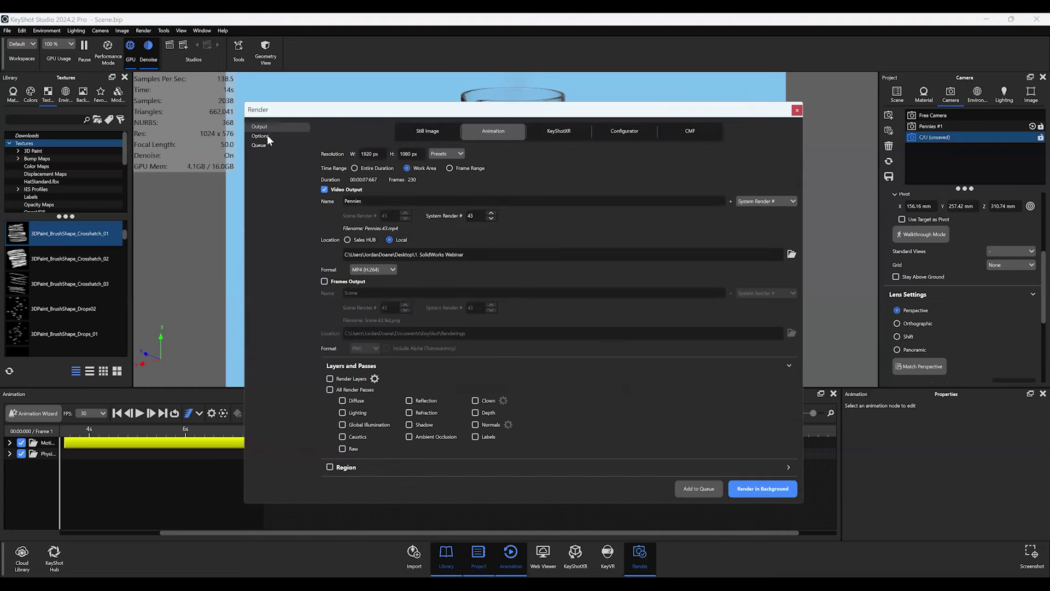
left_click(260, 135)
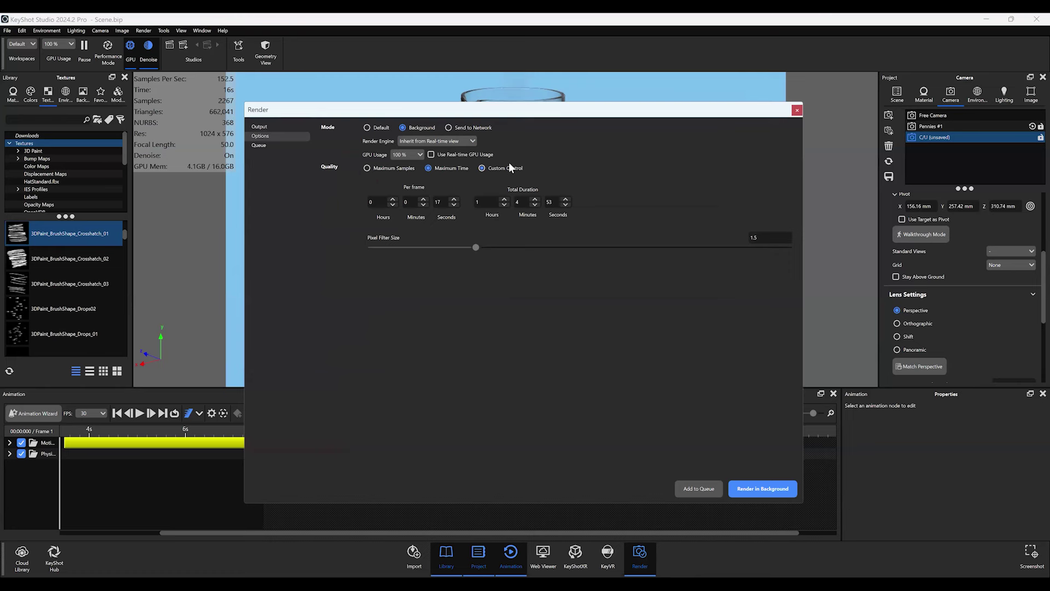
left_click(482, 167)
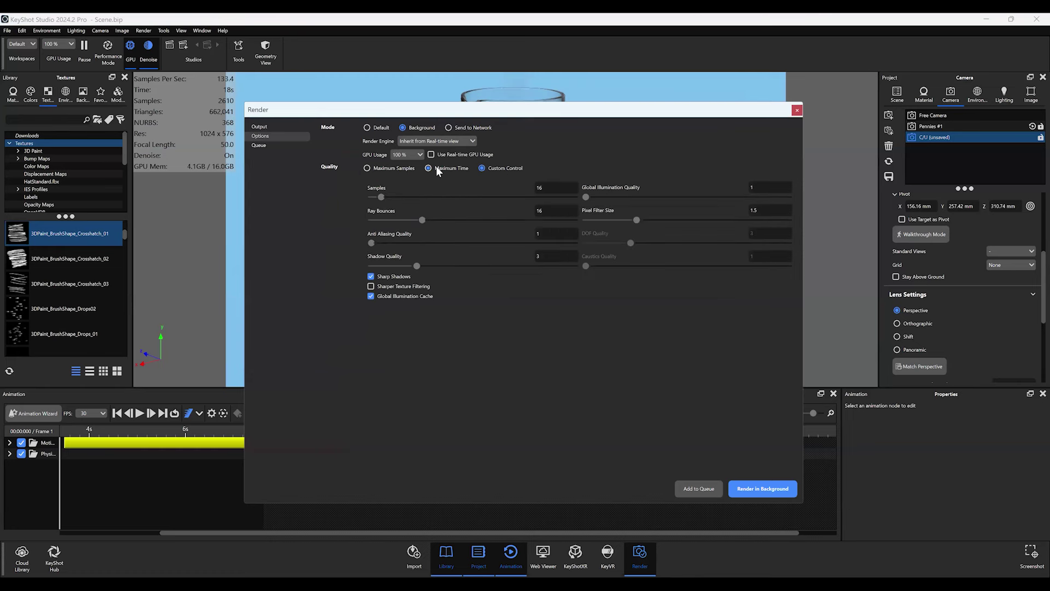
left_click(400, 169)
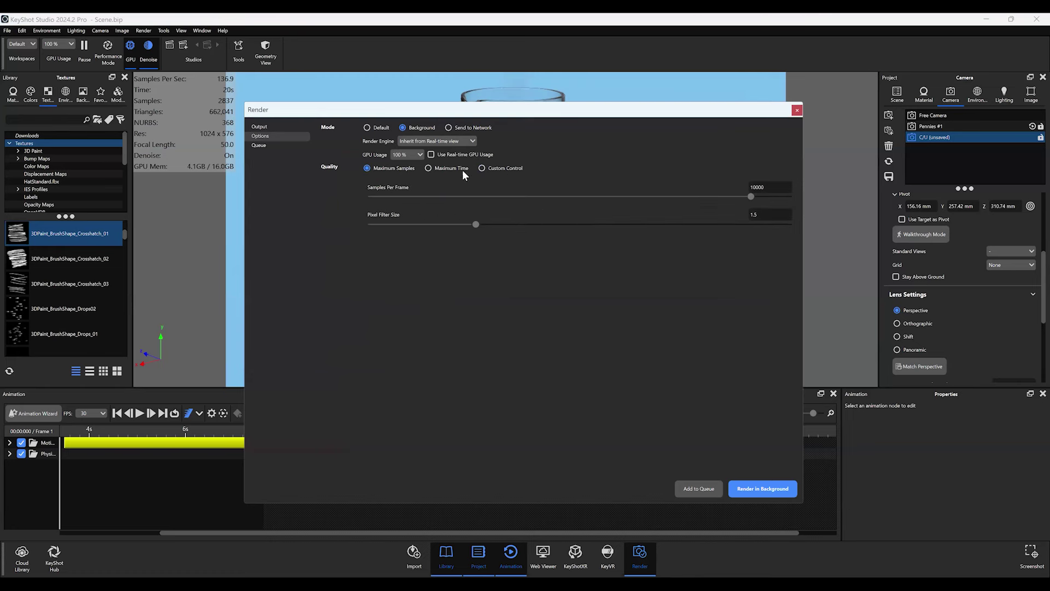
double_click(763, 187)
left_click(446, 168)
left_click(477, 202)
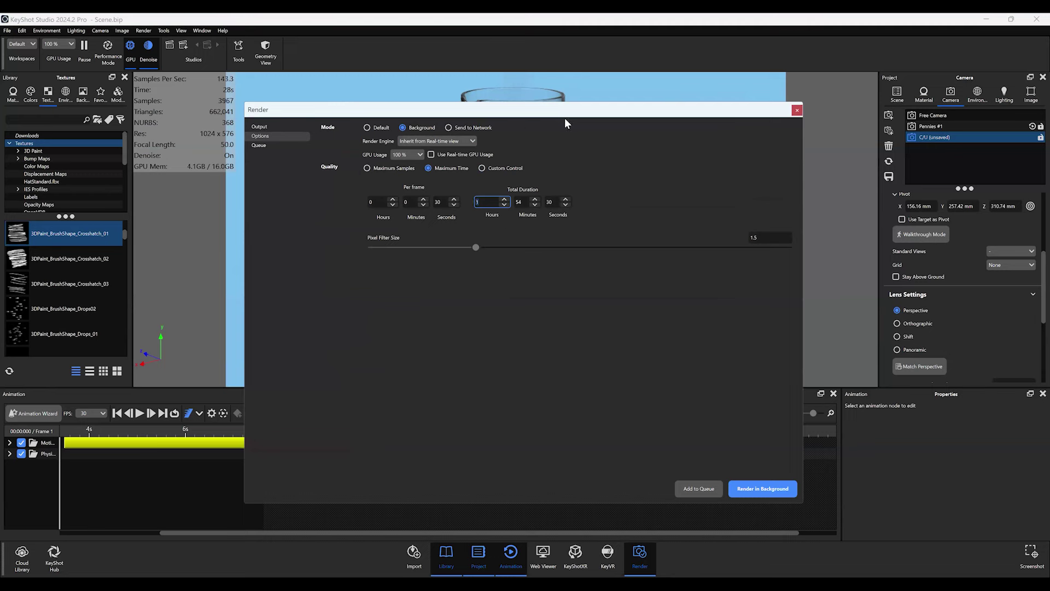
- Review the Still Image PNG and Animation MP4 (H.264) output formats, then open recent KSWSF.bip
left_click(279, 126)
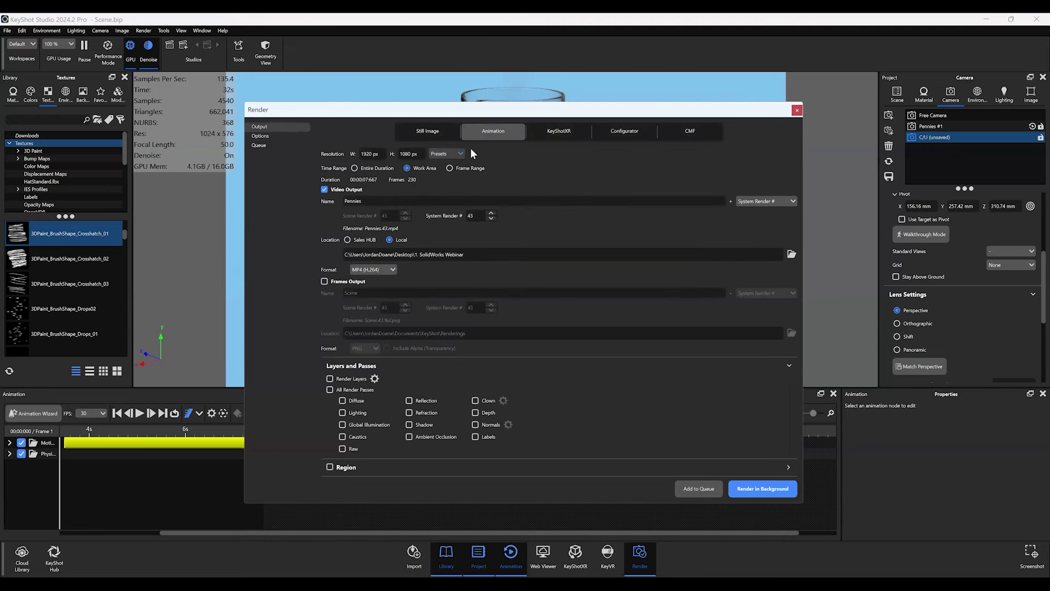
left_click(428, 131)
left_click(366, 221)
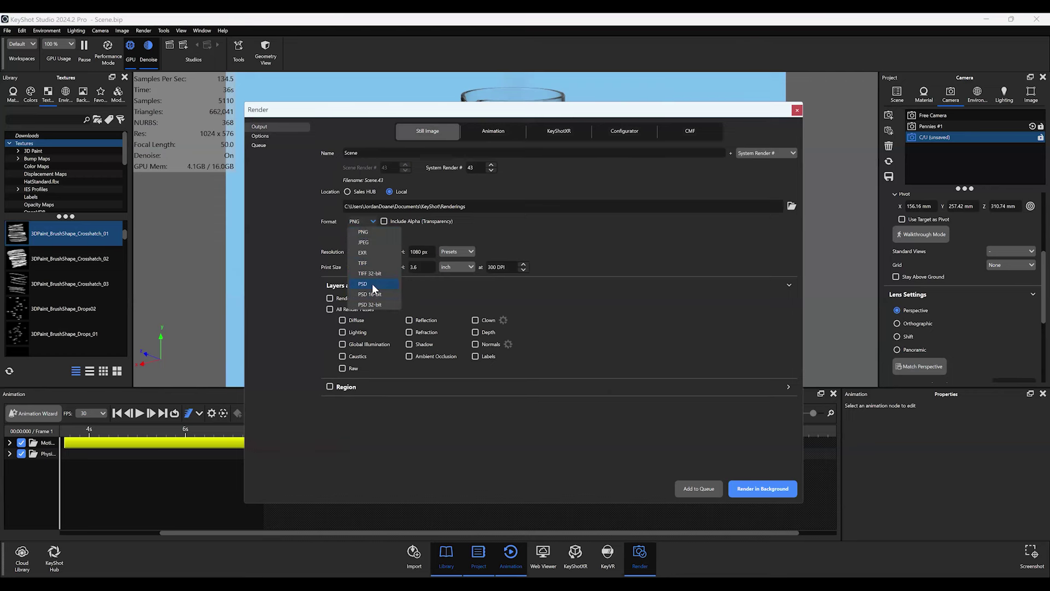
left_click(367, 112)
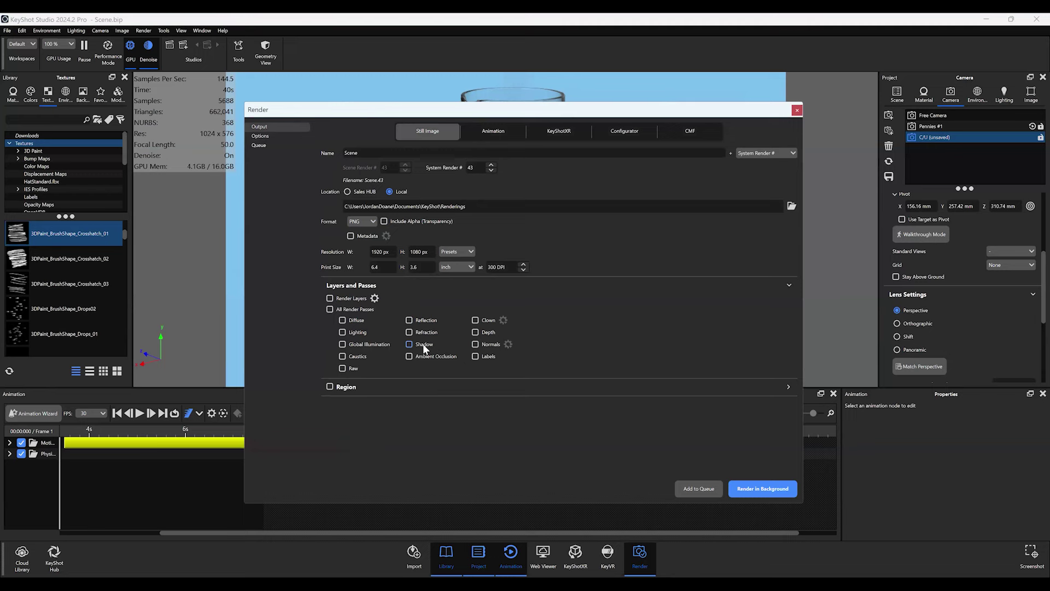
middle_click_drag(469, 88, 467, 114)
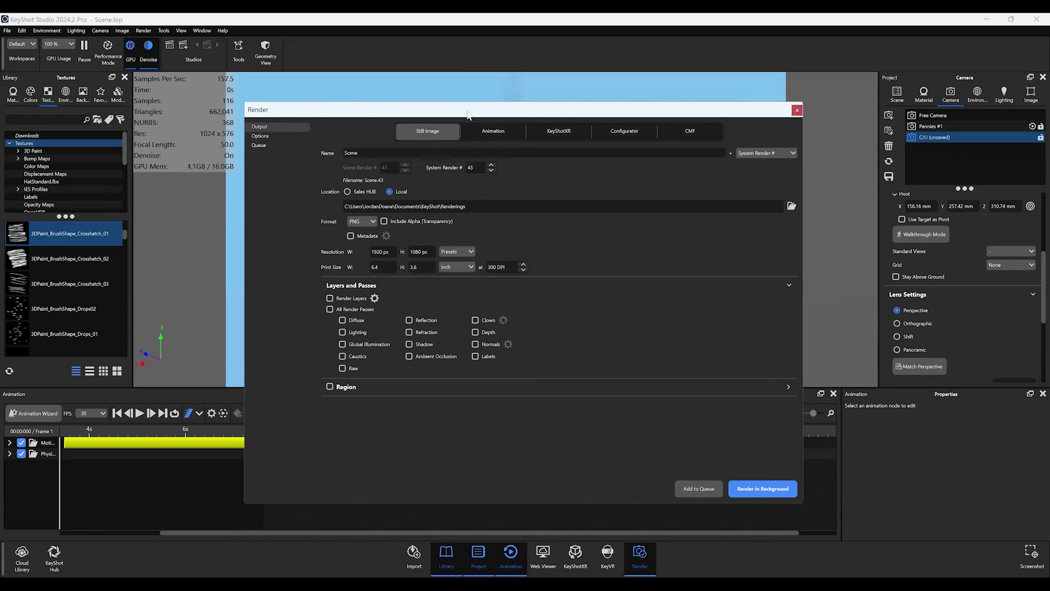
left_click_drag(467, 115, 349, 169)
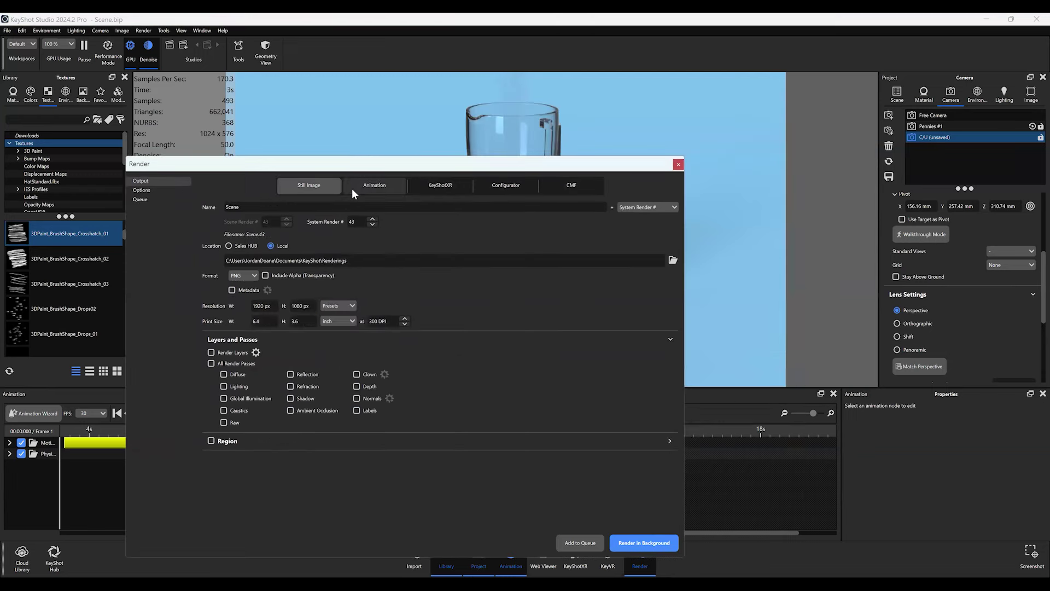
left_click(352, 188)
left_click(256, 324)
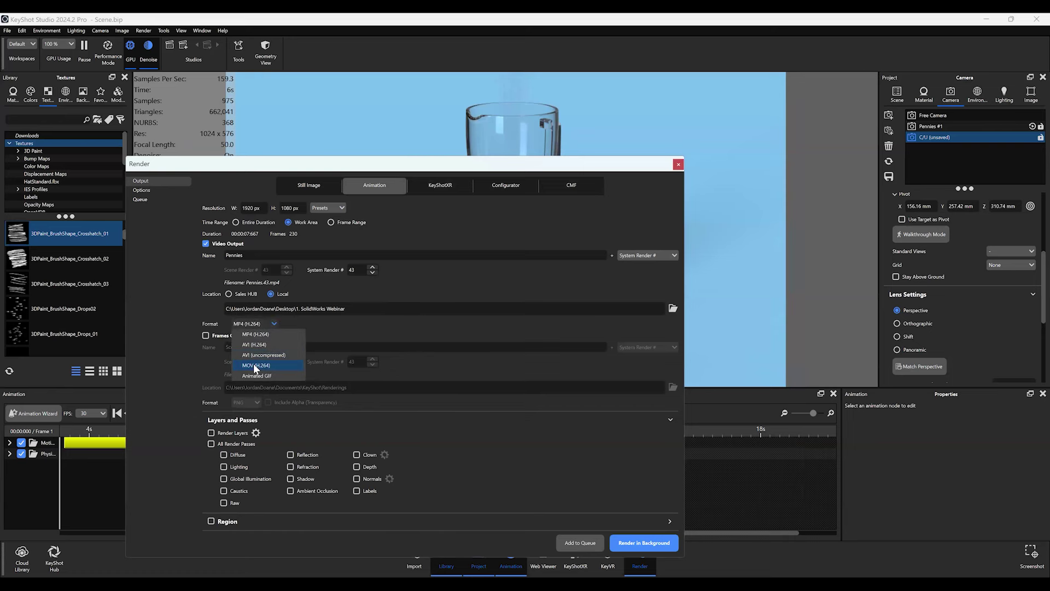
left_click(436, 245)
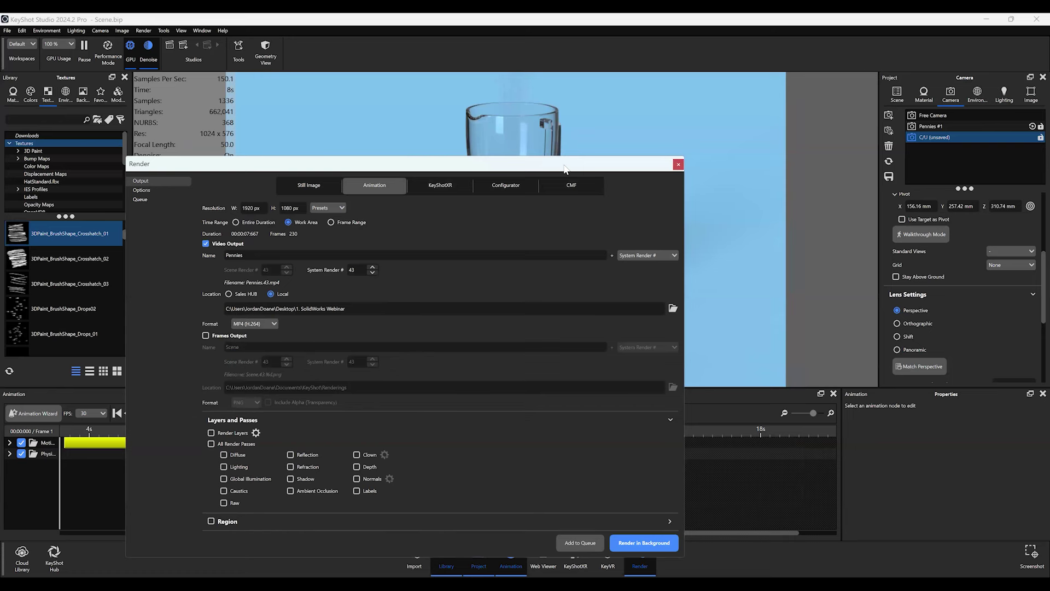
left_click_drag(564, 168, 568, 157)
left_click(682, 153)
left_click(6, 31)
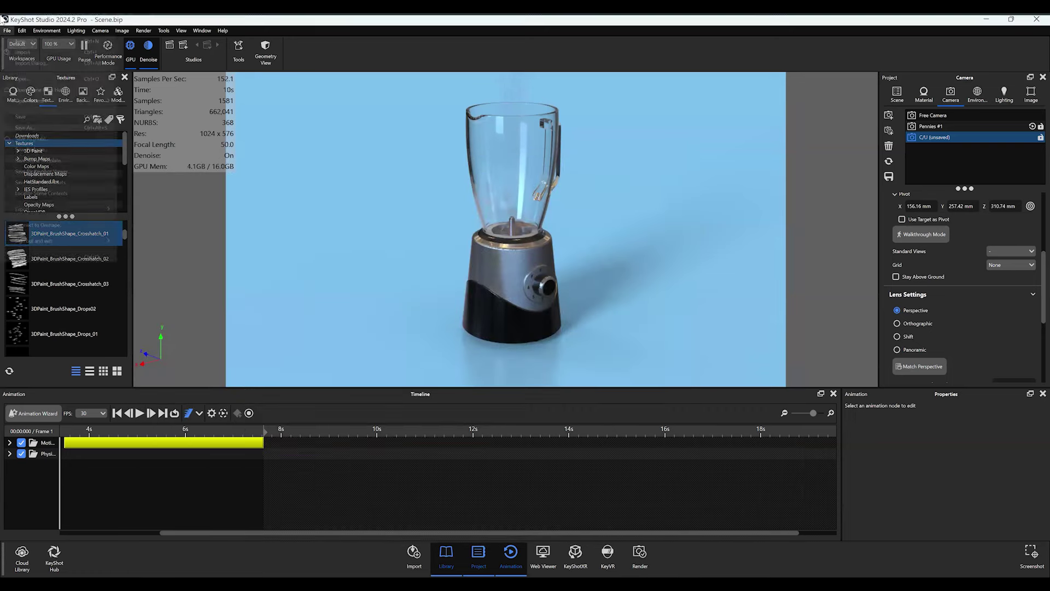
mouse_move(50, 100)
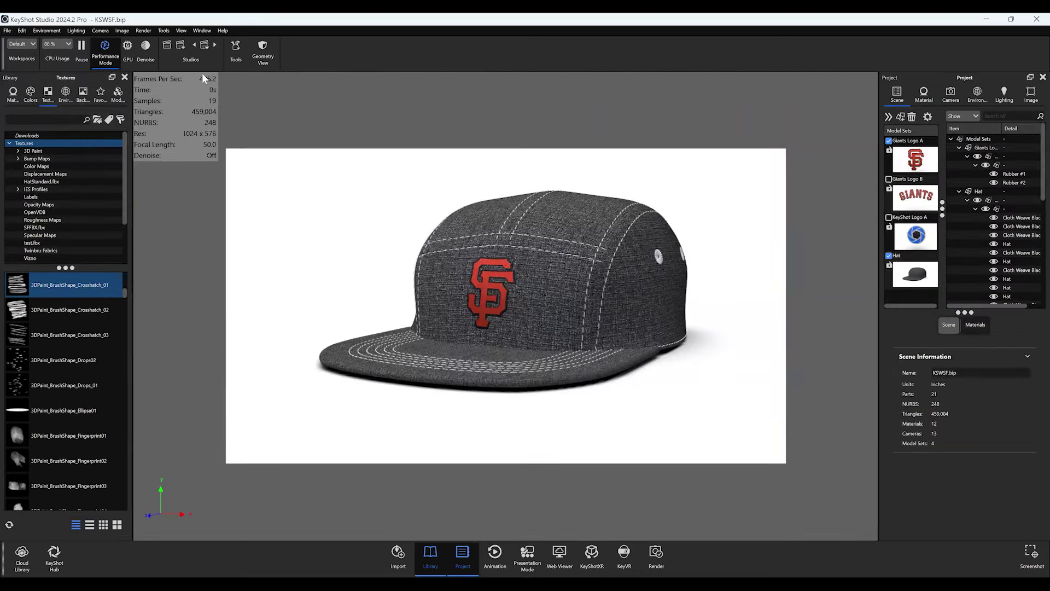
- Turn off Lock Aspect and pick the Balanced preset for the Web Viewer upload
left_click(122, 31)
left_click(126, 53)
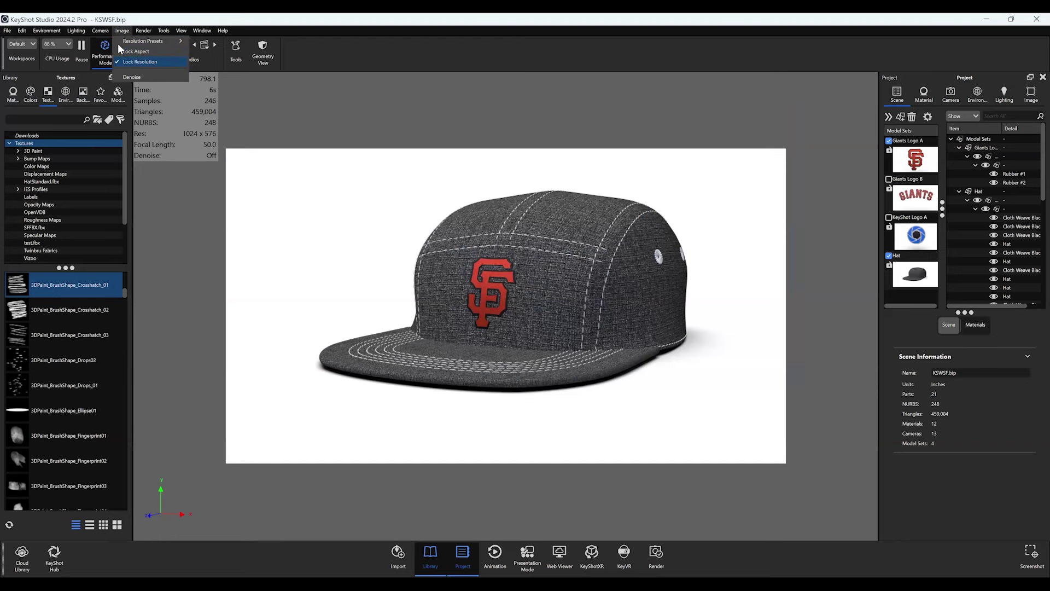
left_click(555, 528)
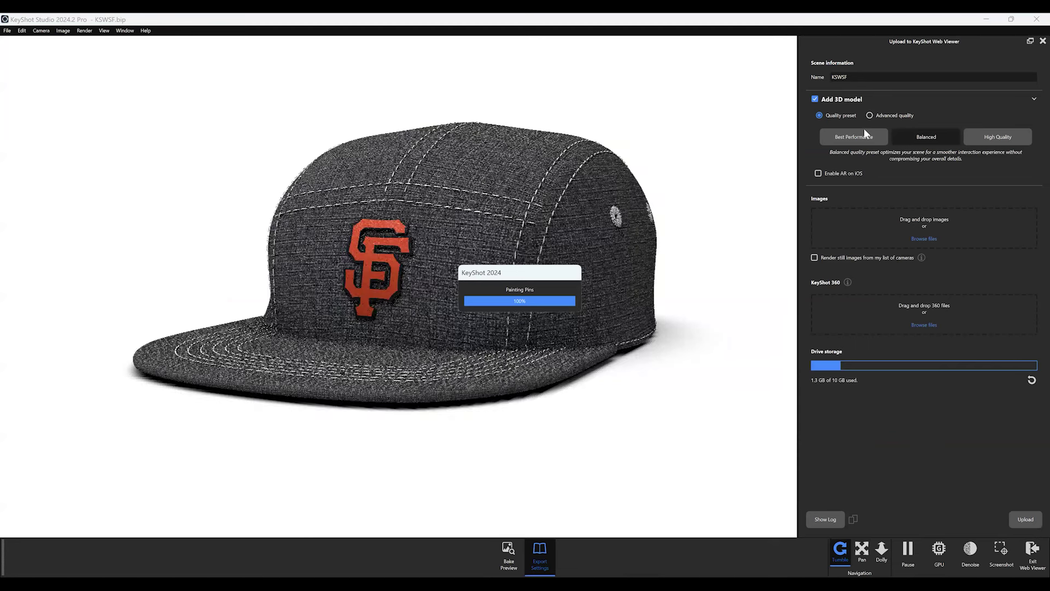
left_click(968, 138)
left_click(911, 139)
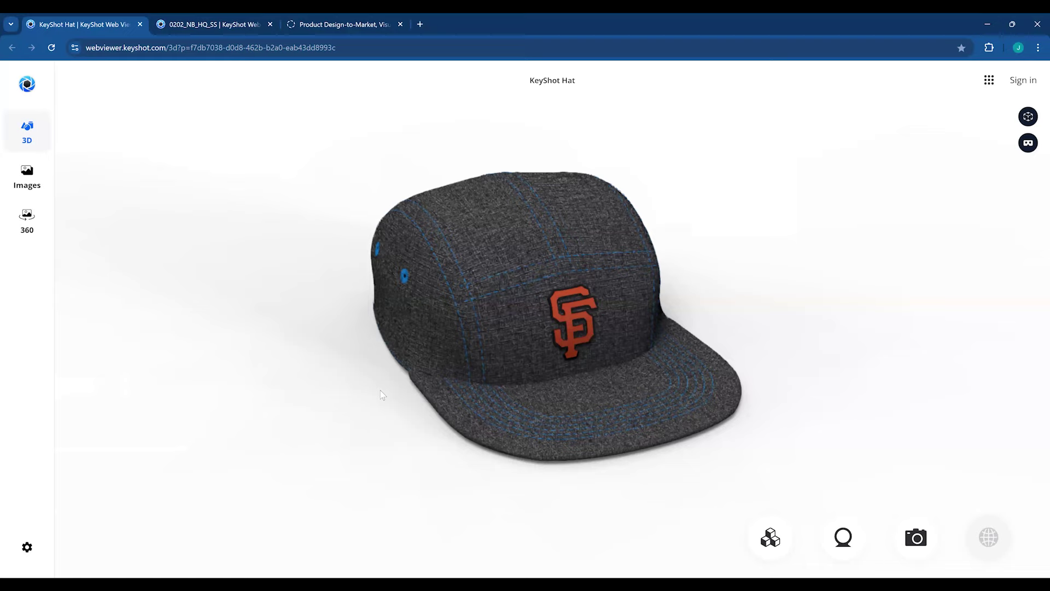
- Orbit the hat and apply the Giants Logo B lettering
left_click_drag(386, 339, 768, 523)
left_click(770, 537)
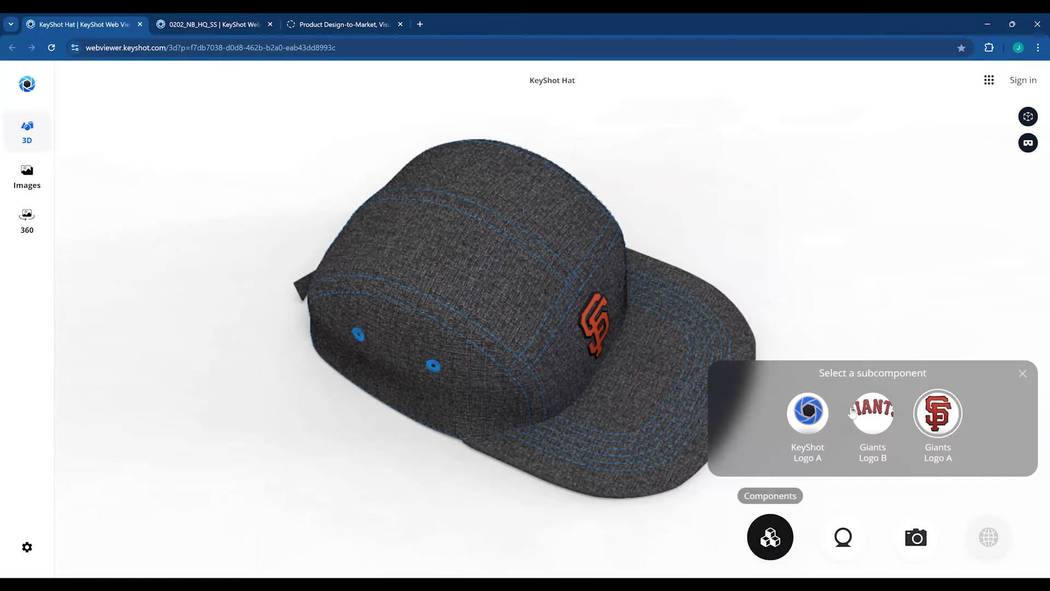
left_click(873, 413)
left_click_drag(405, 325, 614, 339)
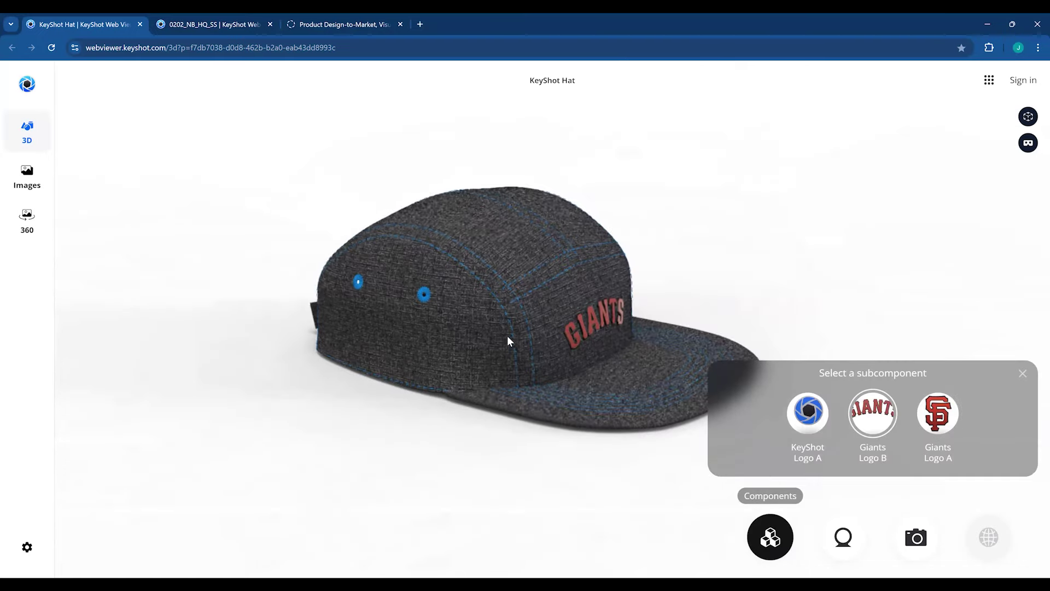
scroll(507, 336, "up", 3)
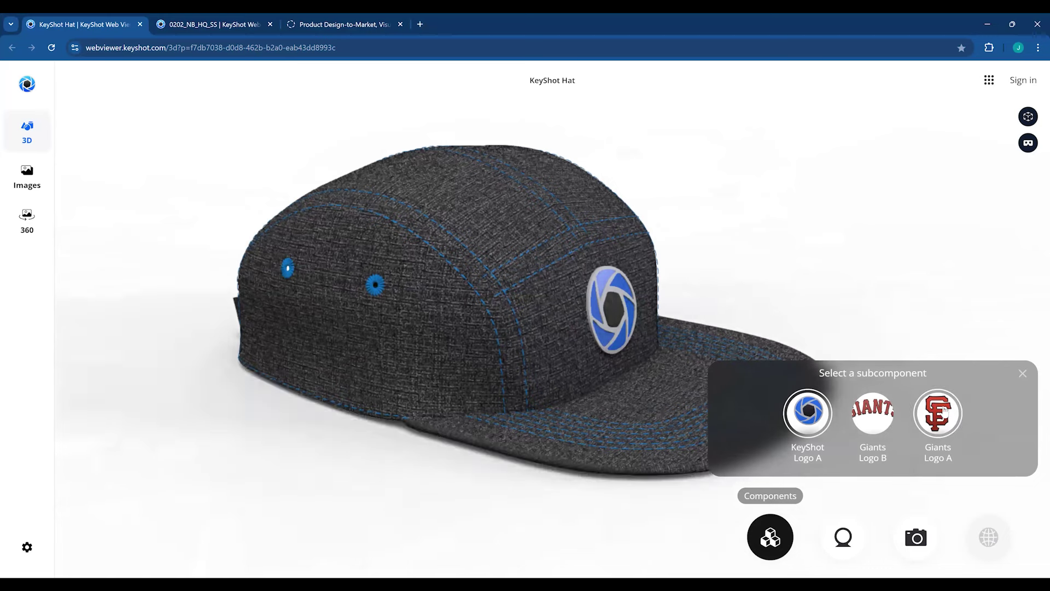
- Set the hat fabric to Tie Dye and the stitching to white
left_click(845, 536)
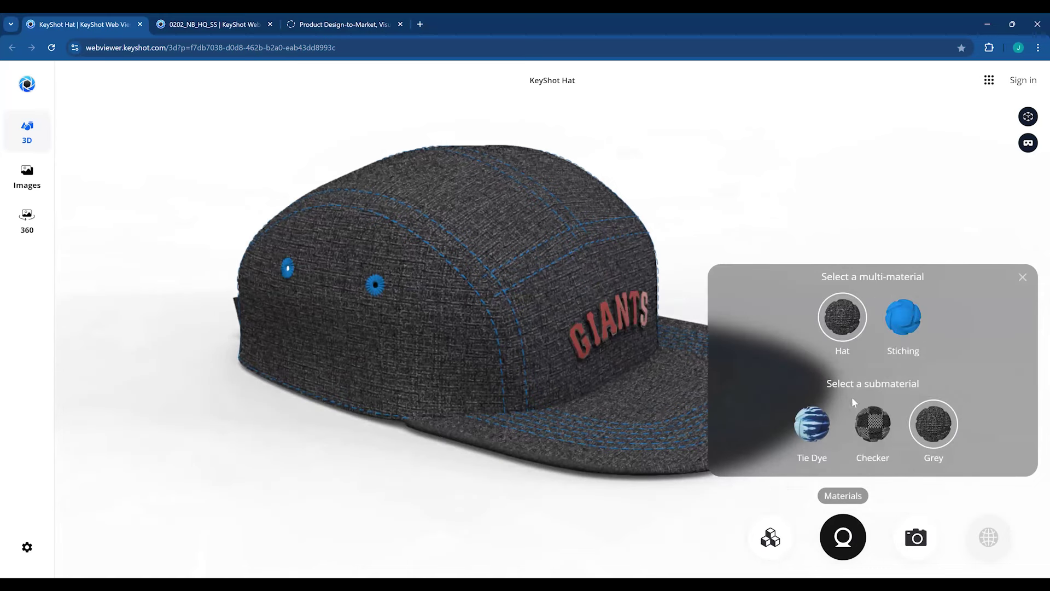
left_click(871, 423)
left_click(934, 429)
left_click(812, 424)
left_click(904, 320)
left_click(934, 424)
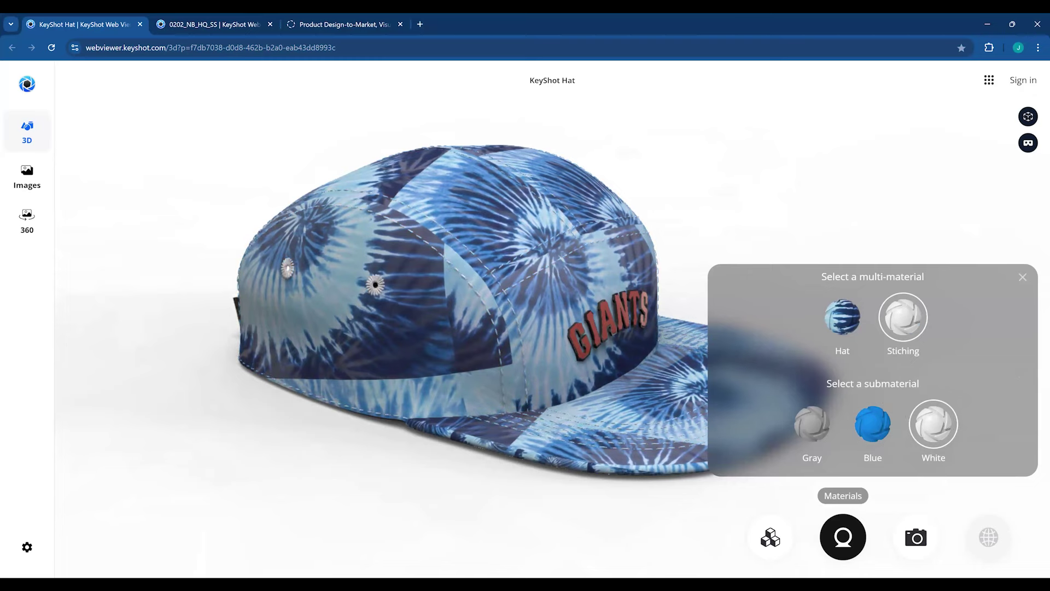
- Preview the hat from the Perspective, 3/4, Front, Back and Side Admiral cameras
left_click(897, 535)
left_click(747, 410)
left_click(810, 409)
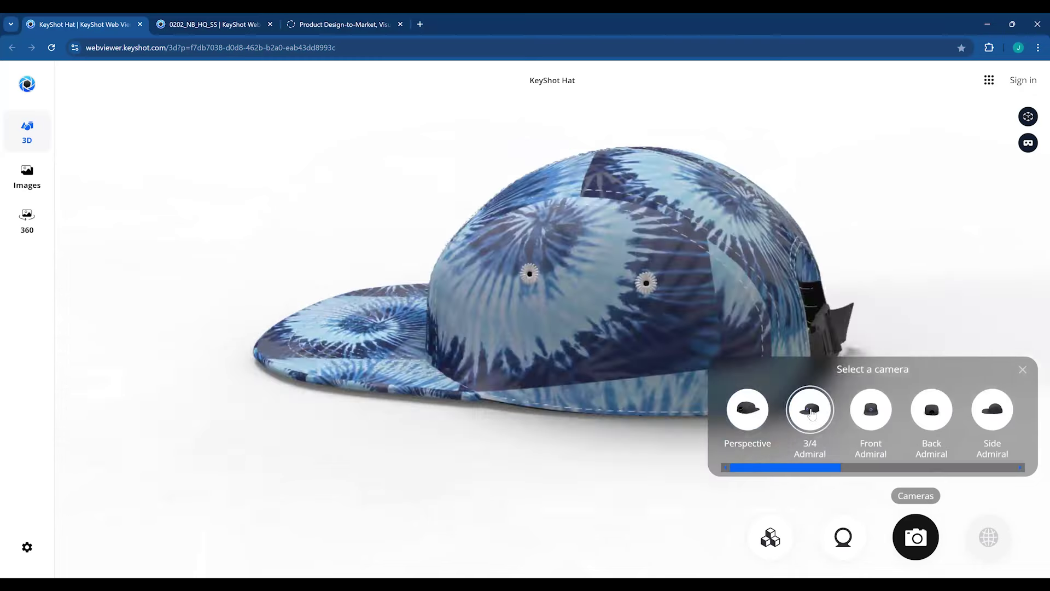
left_click(870, 409)
left_click(929, 411)
left_click(991, 409)
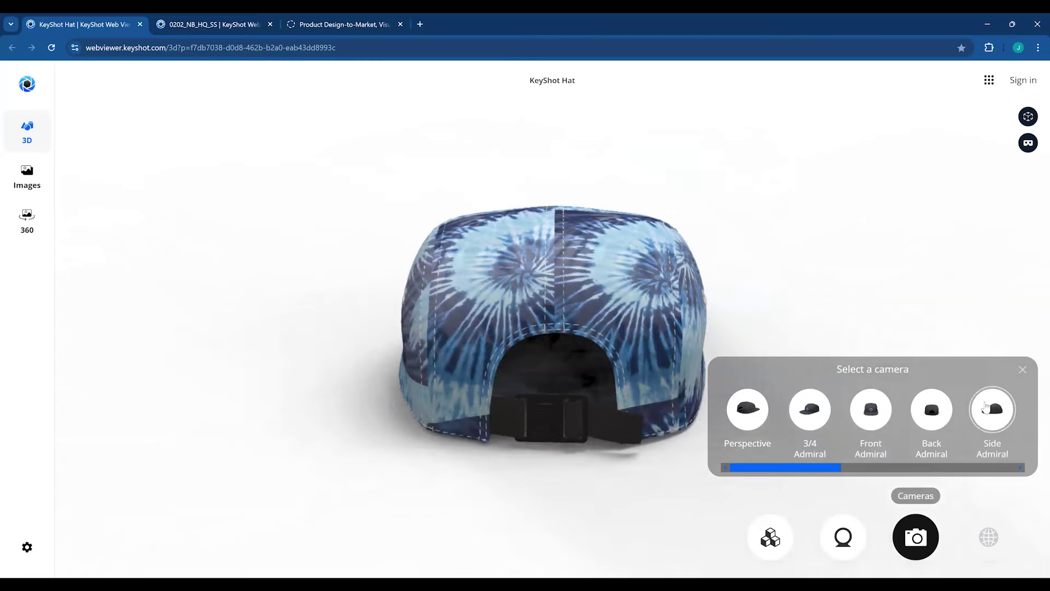
left_click(26, 176)
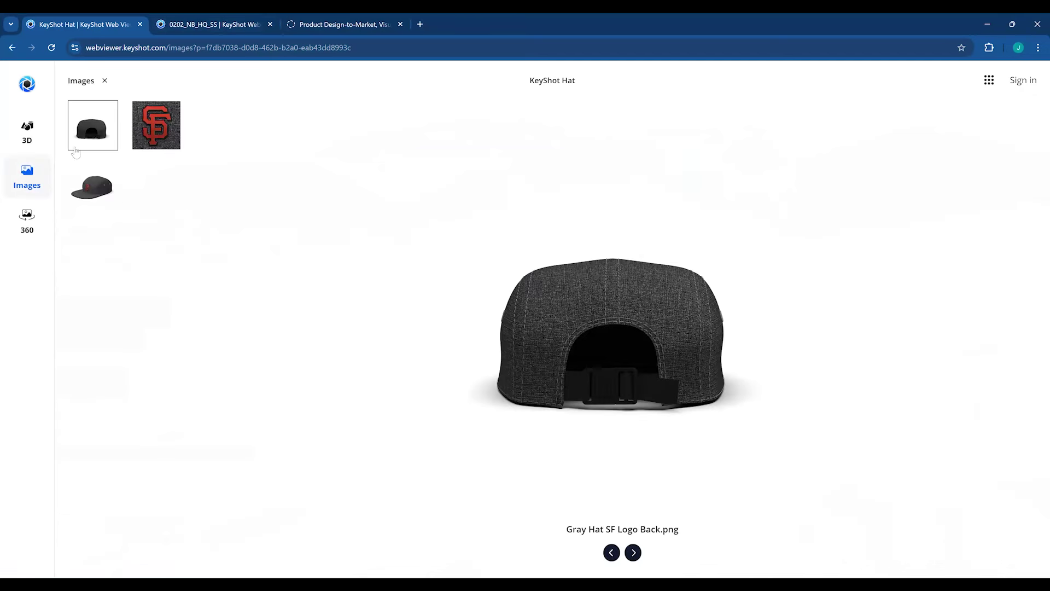
left_click(98, 191)
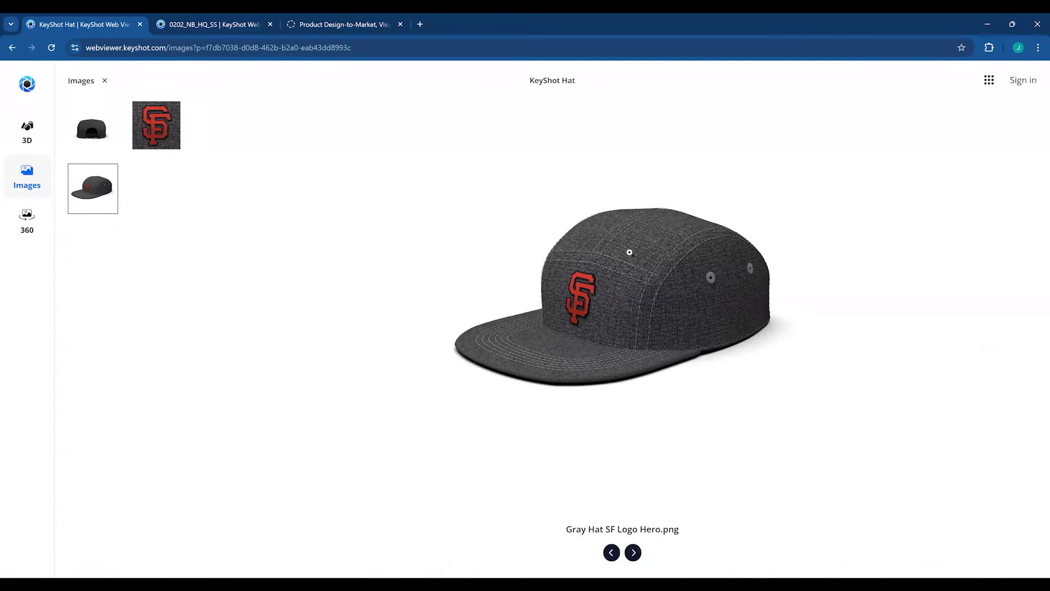
left_click(566, 321)
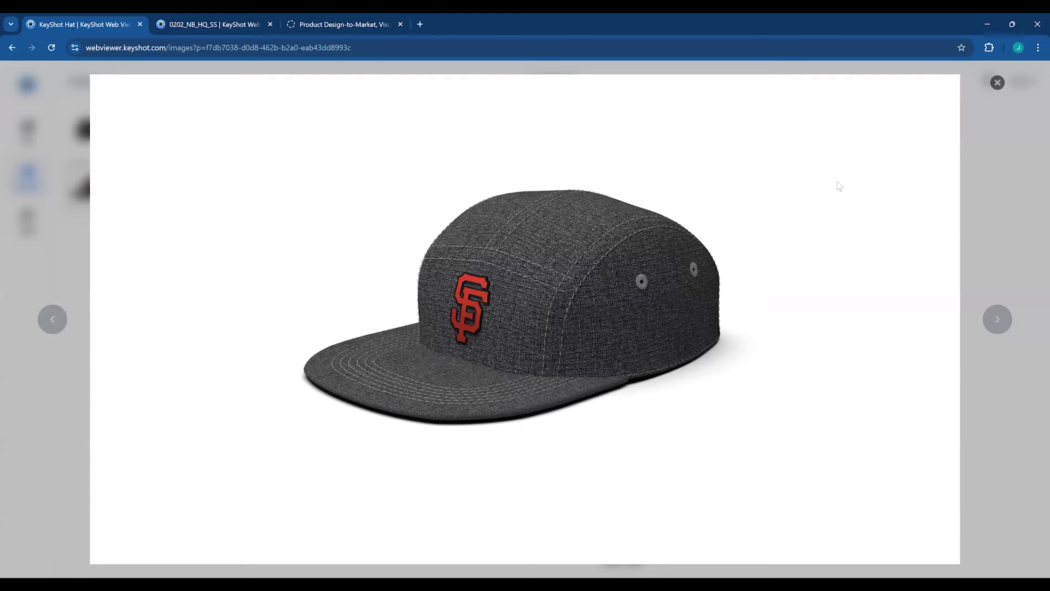
left_click(998, 82)
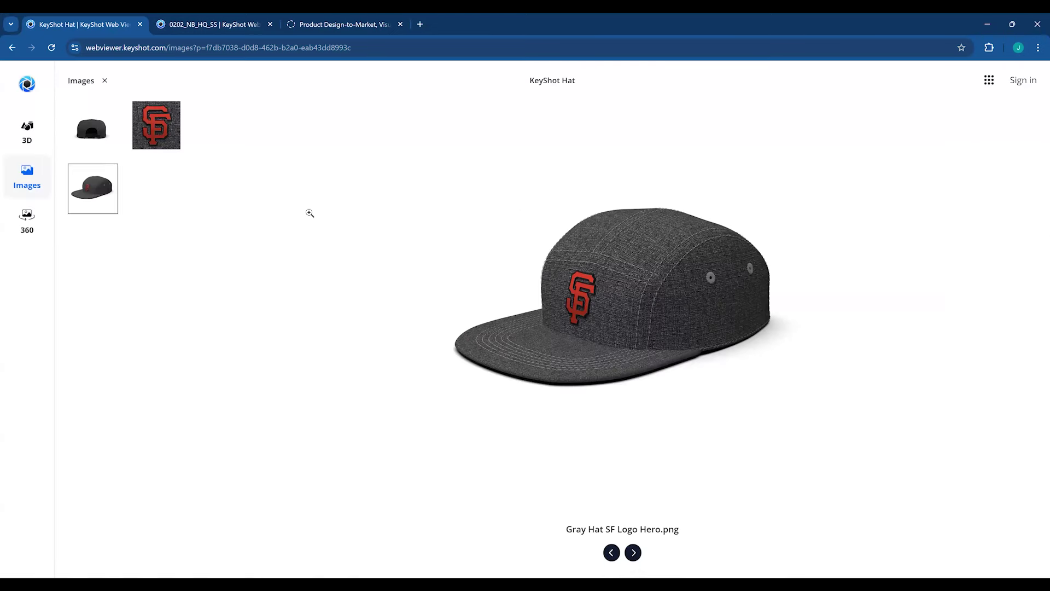
left_click(285, 211)
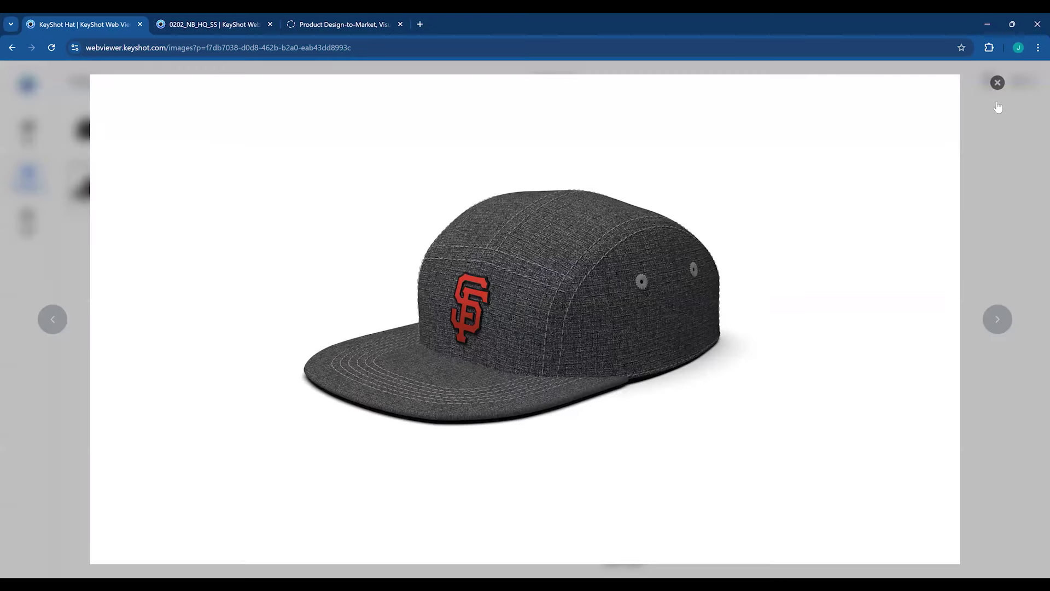
left_click(998, 82)
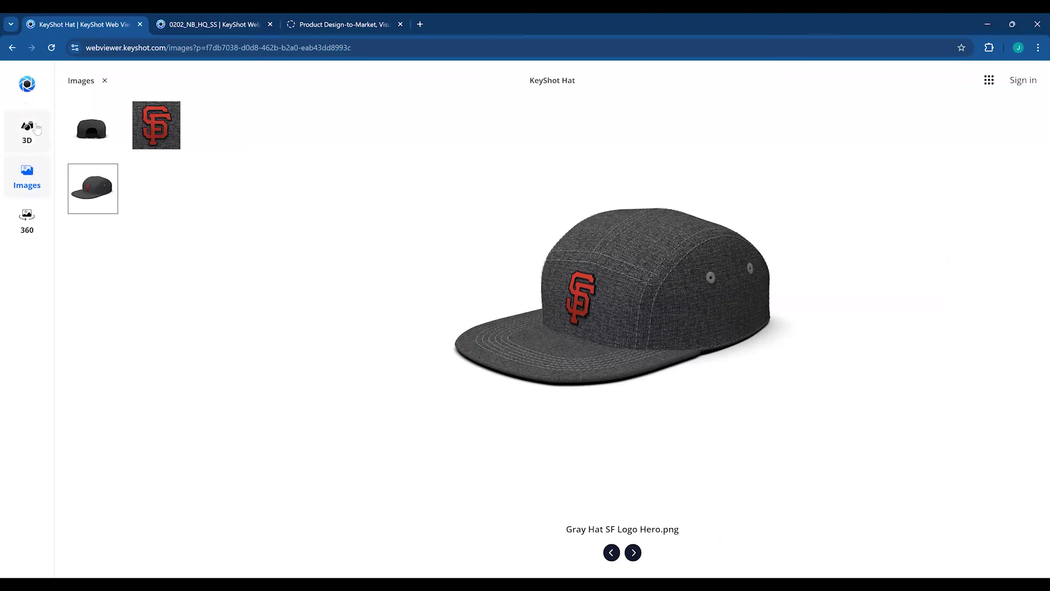
left_click(28, 132)
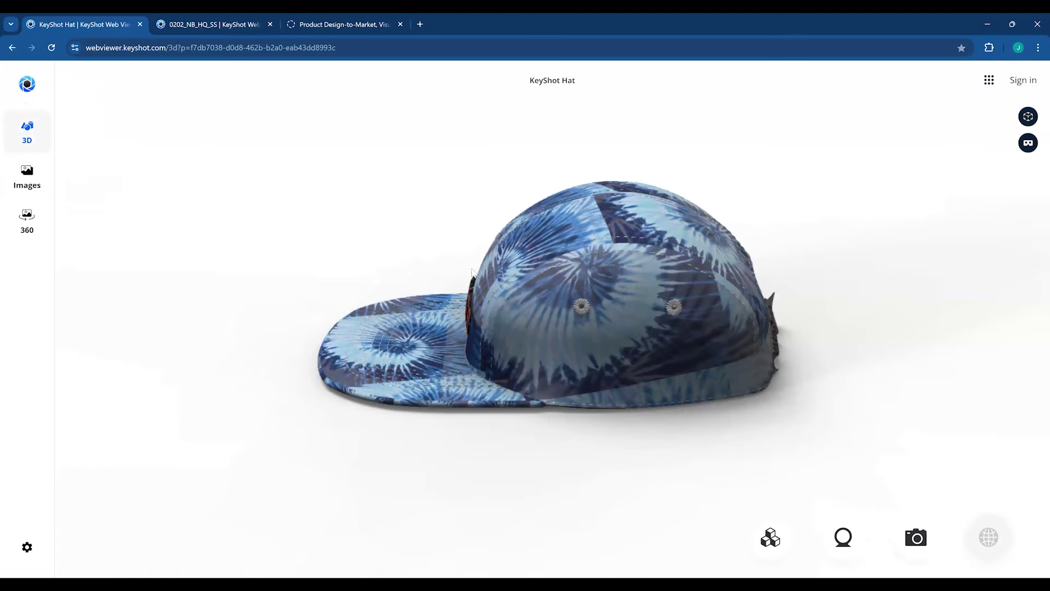
- Orbit the tie-dye hat toward its front until the GIANTS logo faces three-quarter
left_click_drag(481, 269, 559, 286)
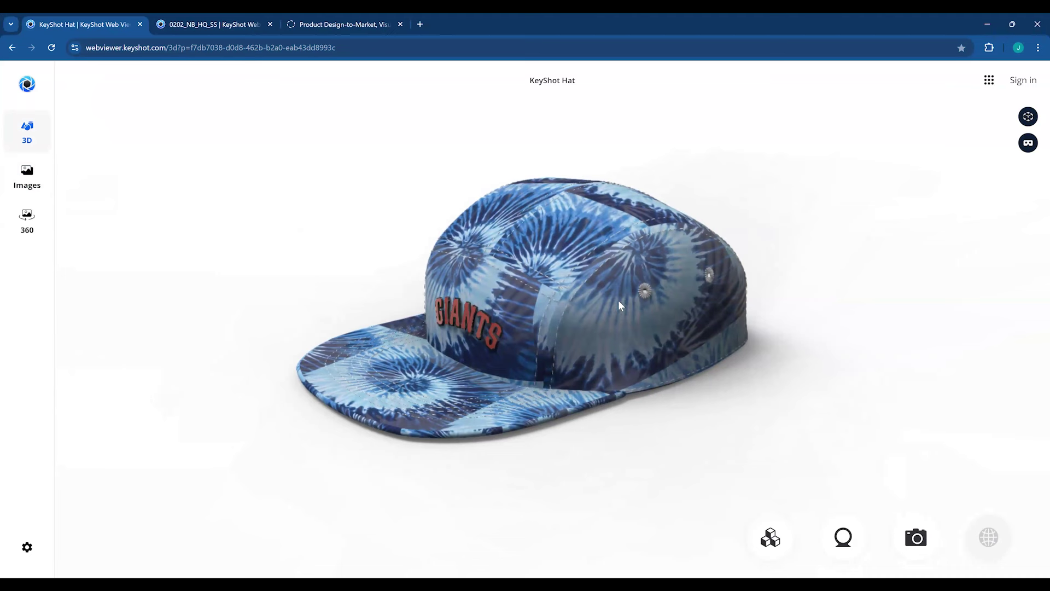
left_click_drag(618, 299, 646, 301)
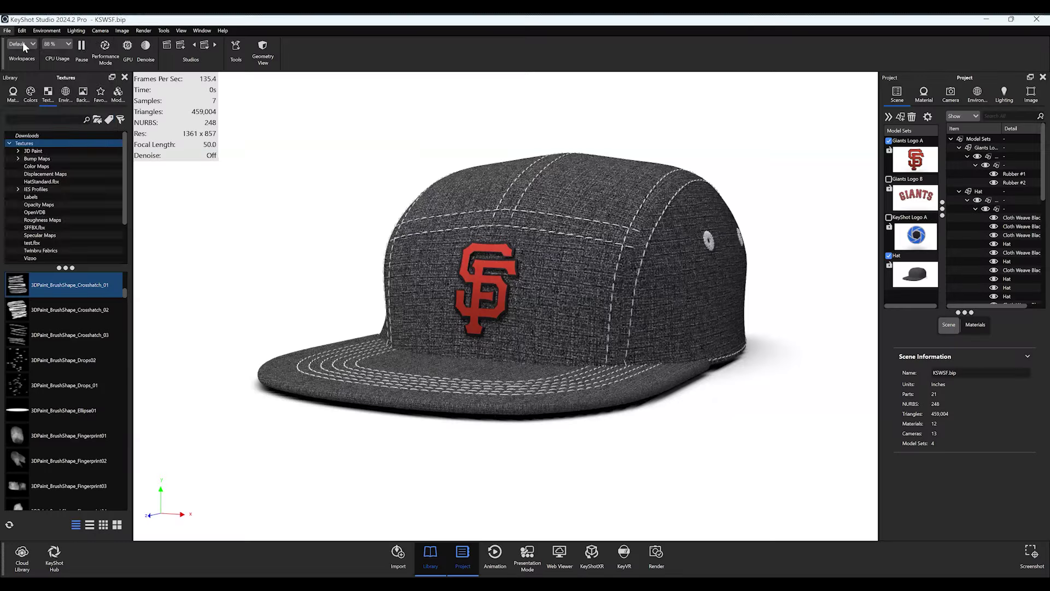
- Browse the File > Export formats, close the list, and tilt the cap higher
left_click(8, 30)
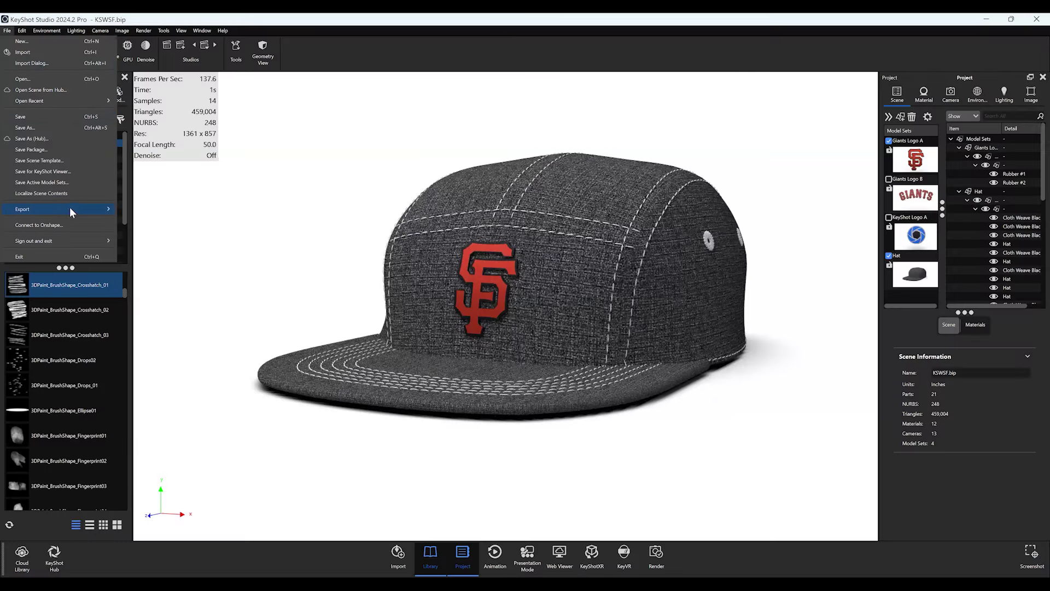
mouse_move(70, 209)
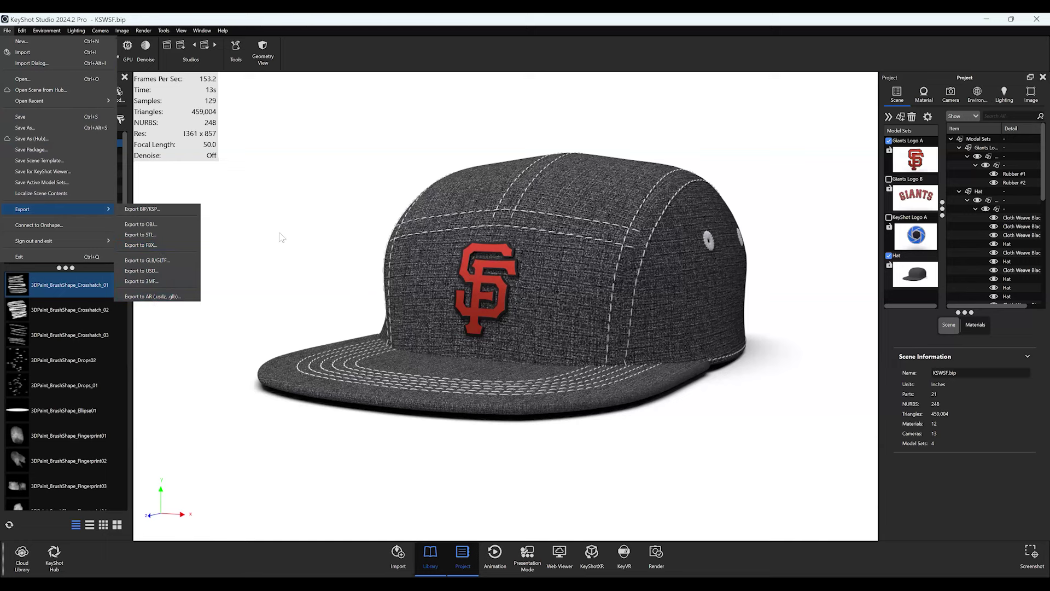
left_click(284, 184)
left_click_drag(288, 198, 288, 232)
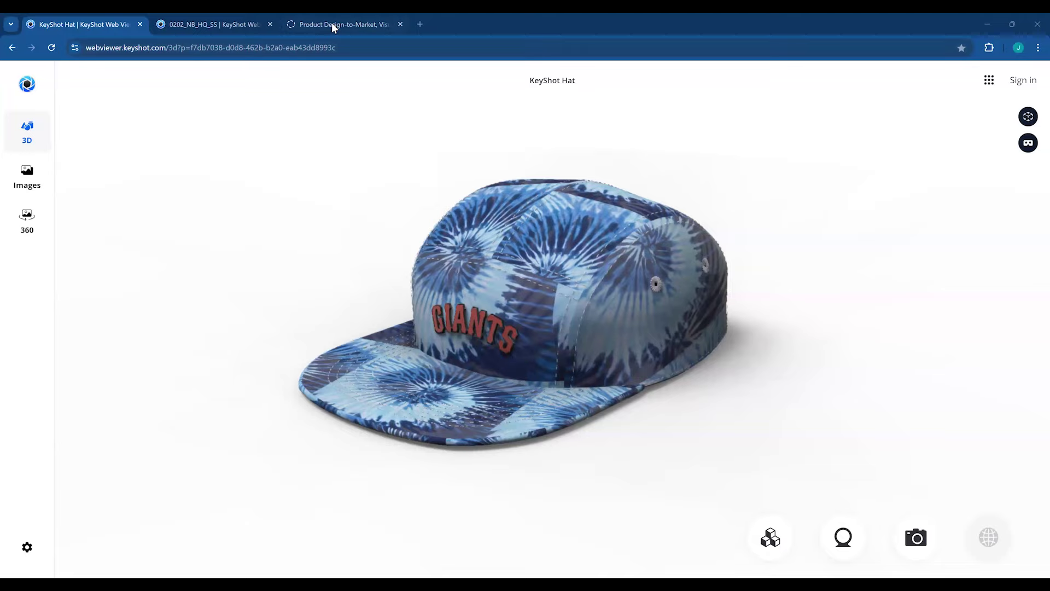
- Switch to the keyshot.com tab, open its navigation menu, then dismiss it and the cookie notice
left_click(332, 24)
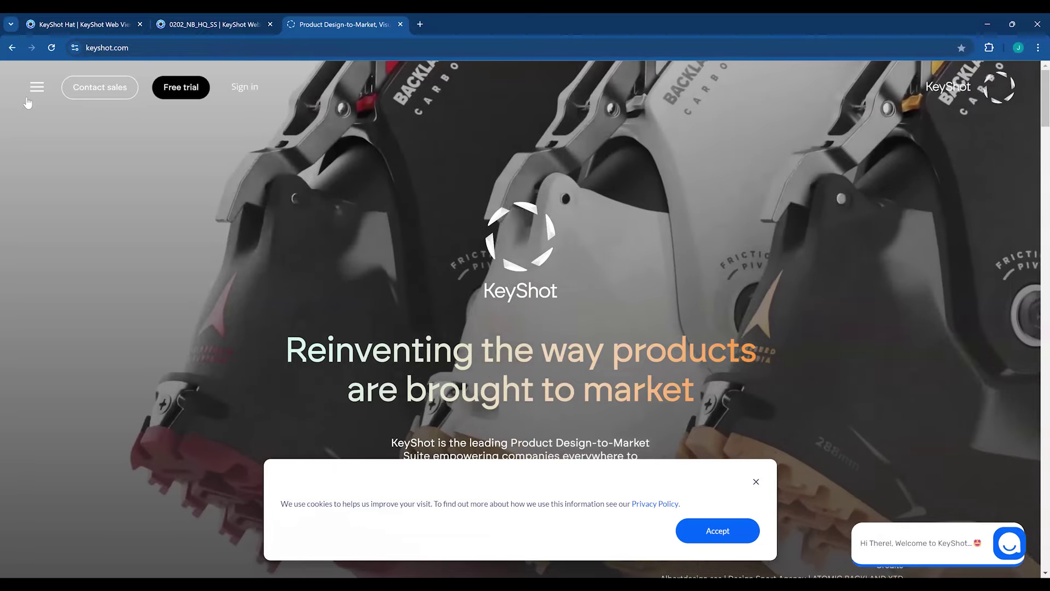
left_click(36, 88)
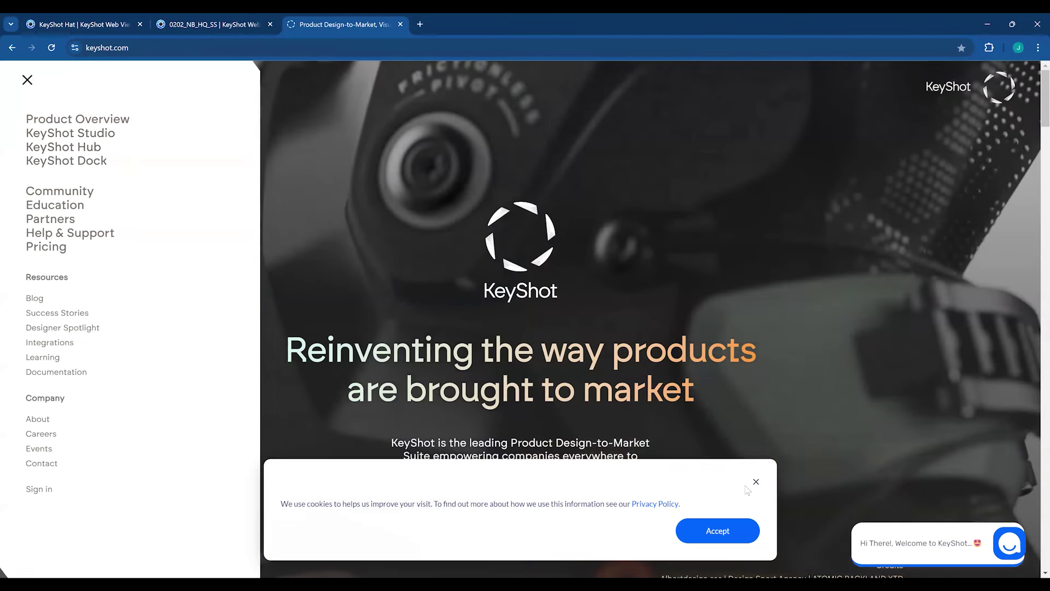
left_click(756, 481)
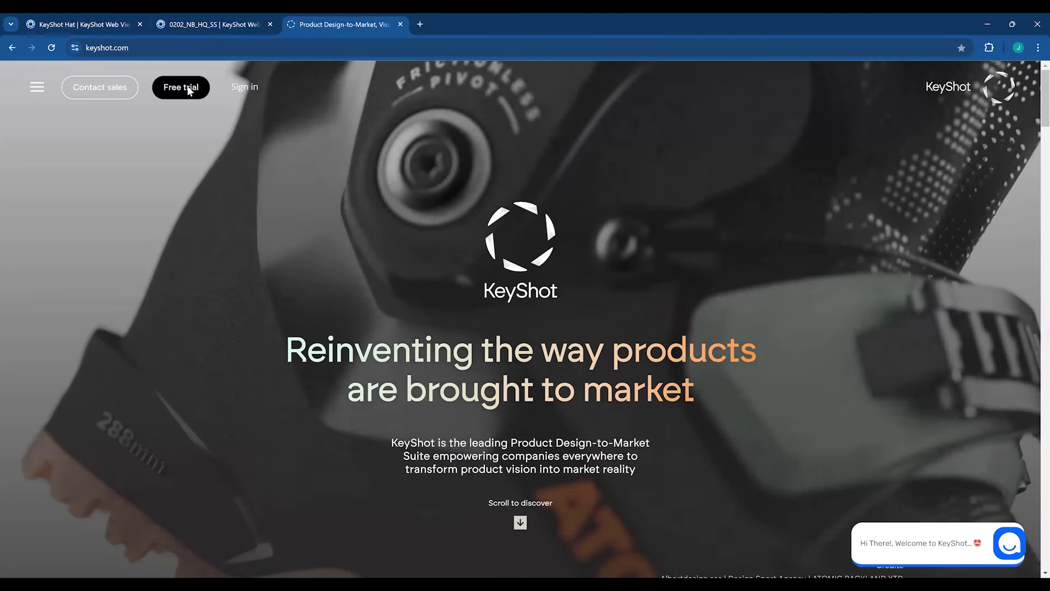